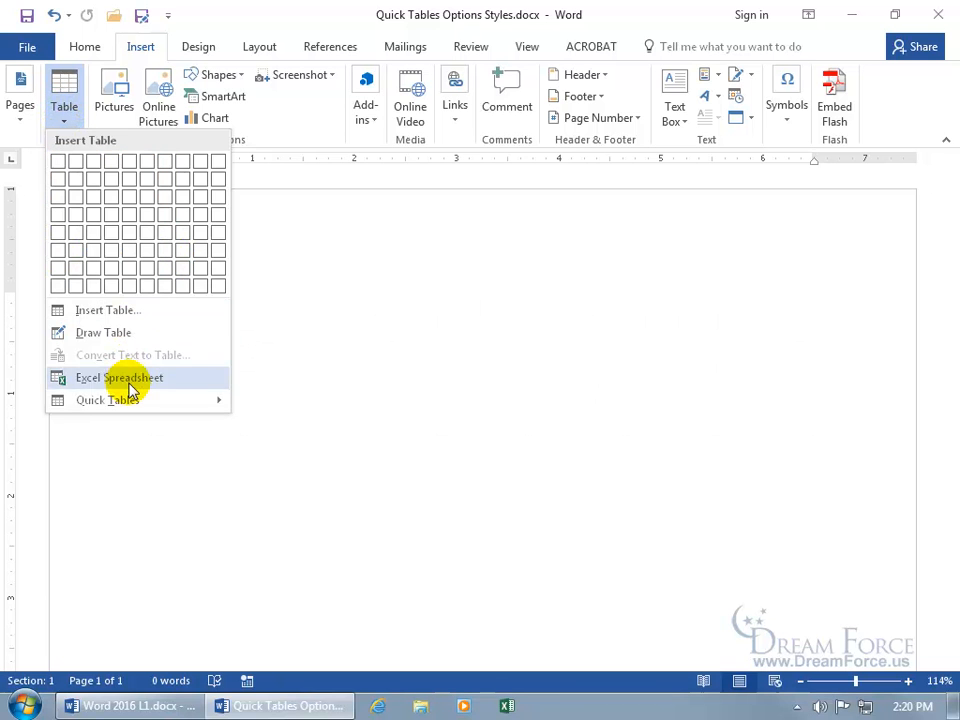
# - Insert the built-in Calendar 2 quick table and replace its month title with DECEMBER
pyautogui.moveTo(134, 404)
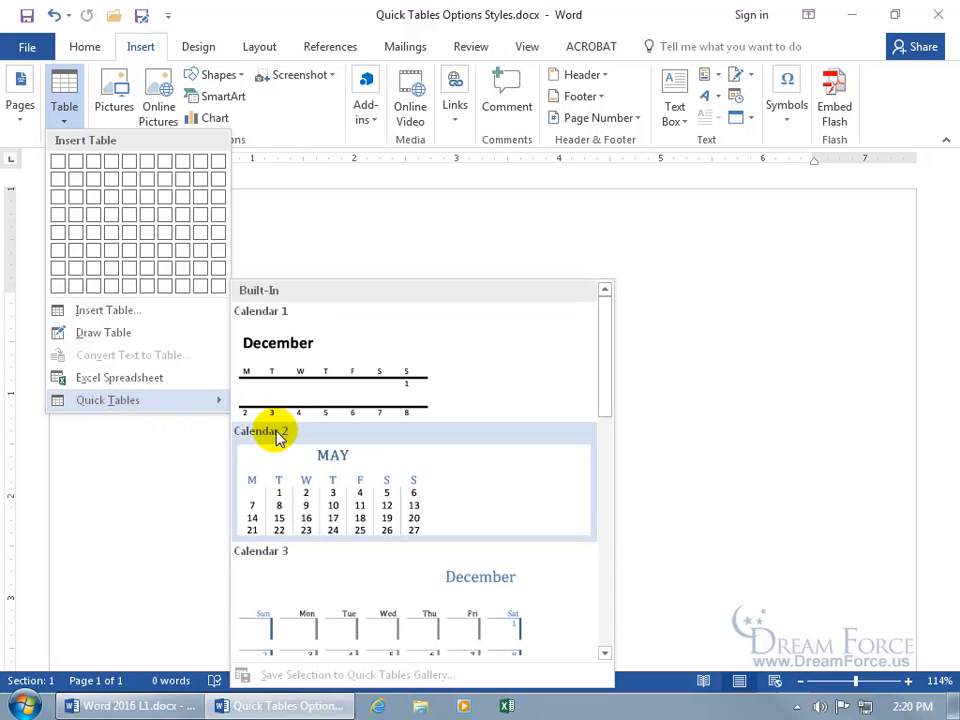
pyautogui.click(336, 486)
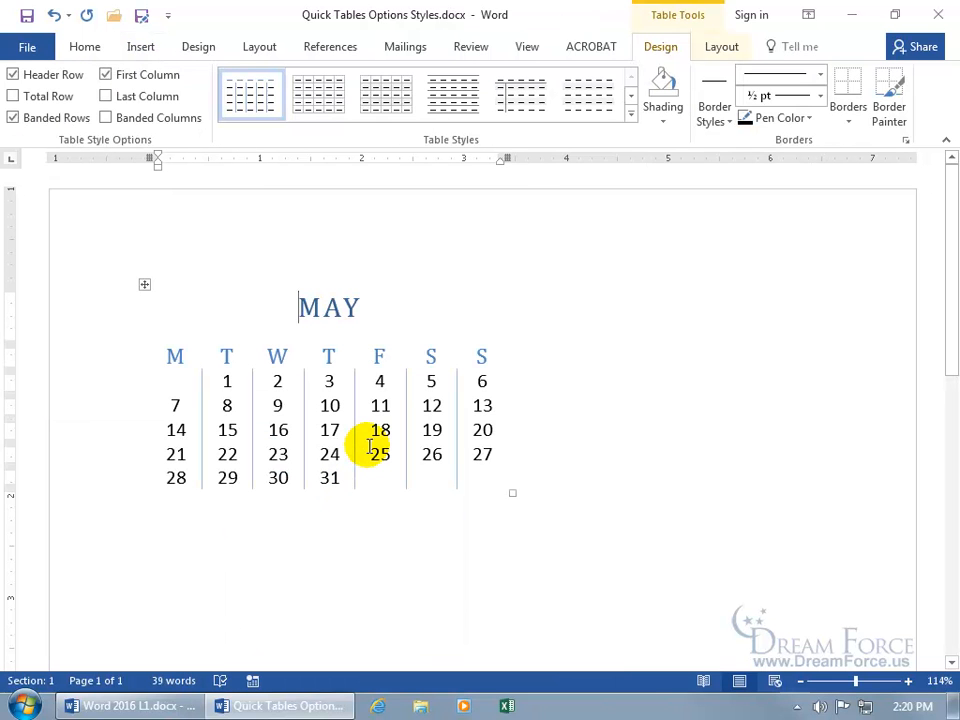
pyautogui.doubleClick(328, 307)
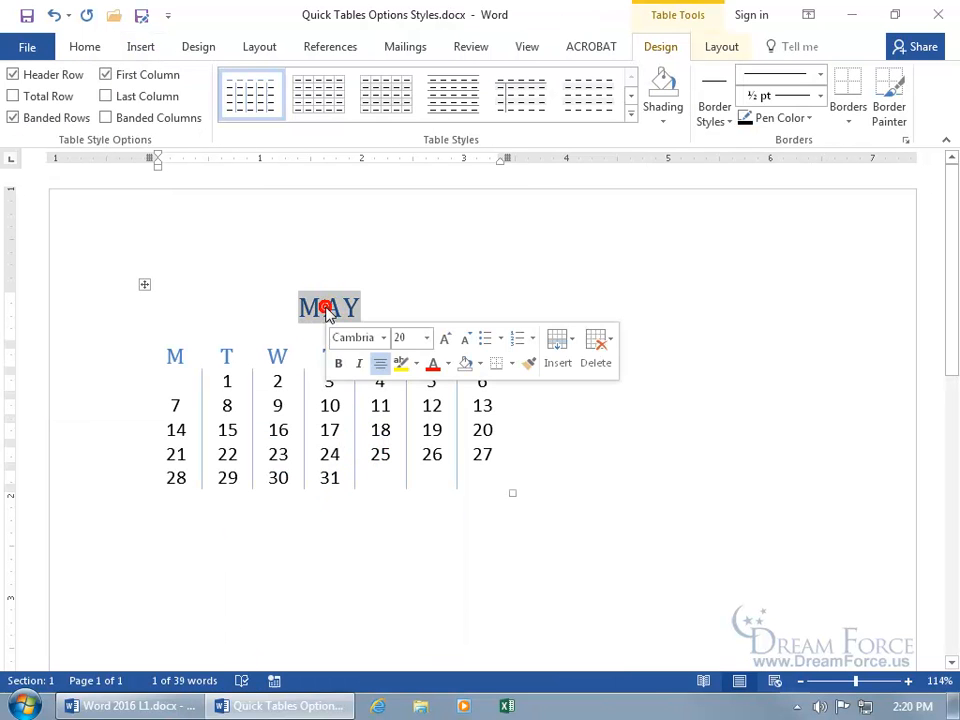
pyautogui.write('DECEMBER')
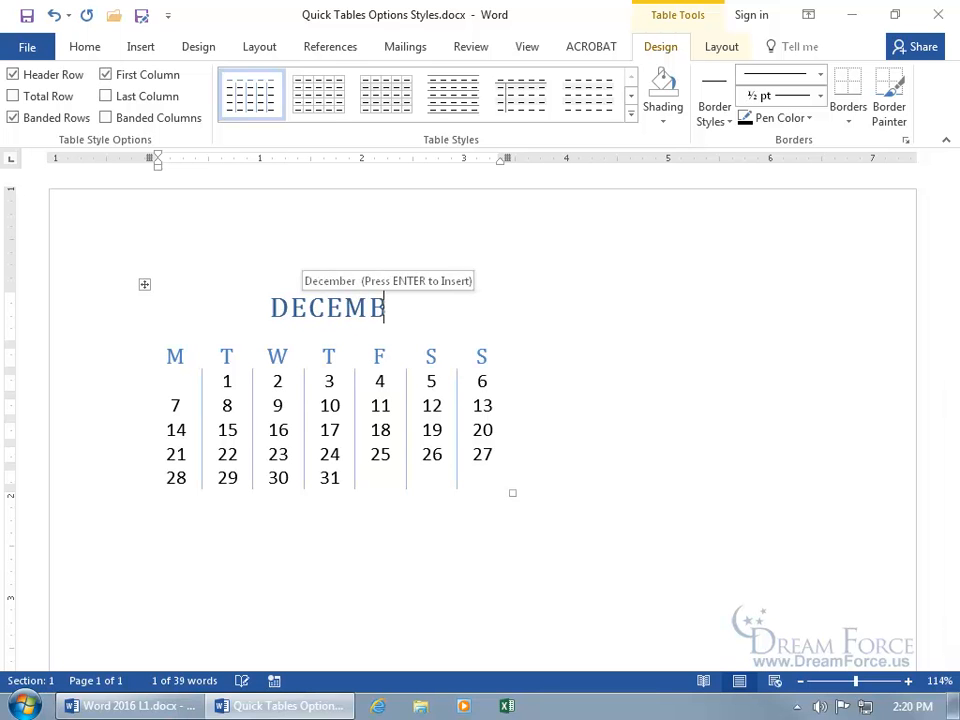
# - Try widening the calendar's Thursday column and making the first week's row taller, undoing each resize
pyautogui.rightClick(382, 380)
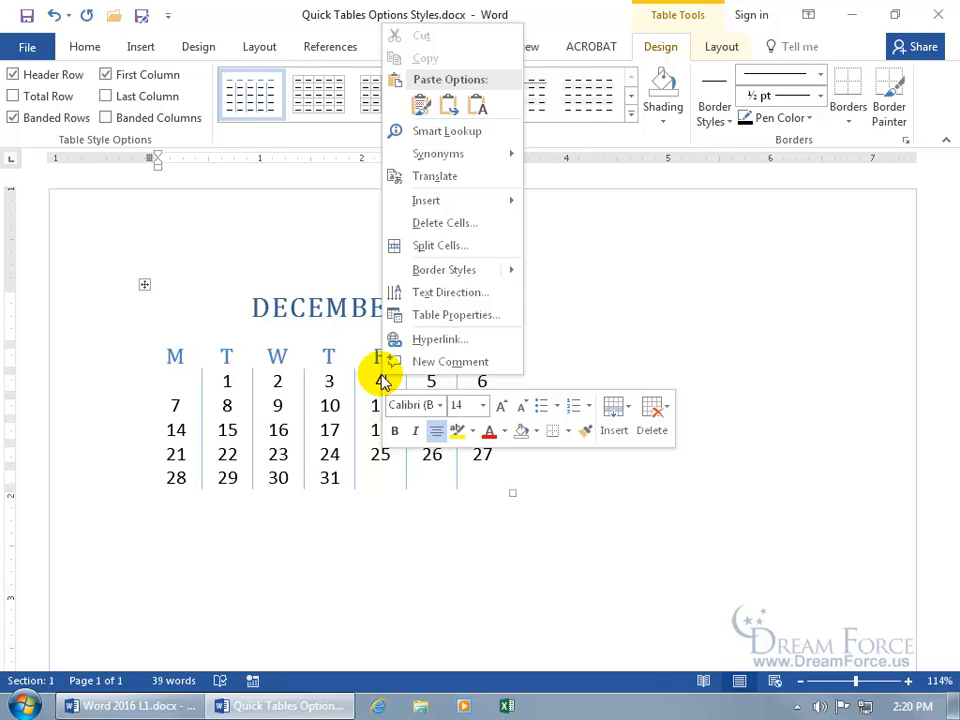
pyautogui.click(381, 383)
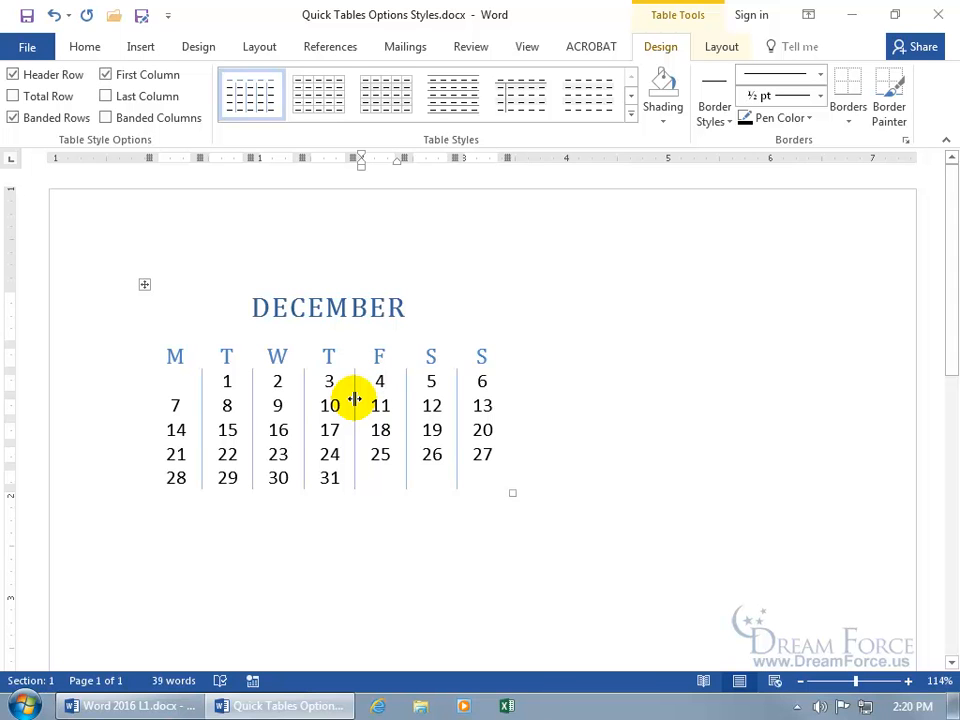
pyautogui.moveTo(355, 398); pyautogui.dragTo(385, 399)
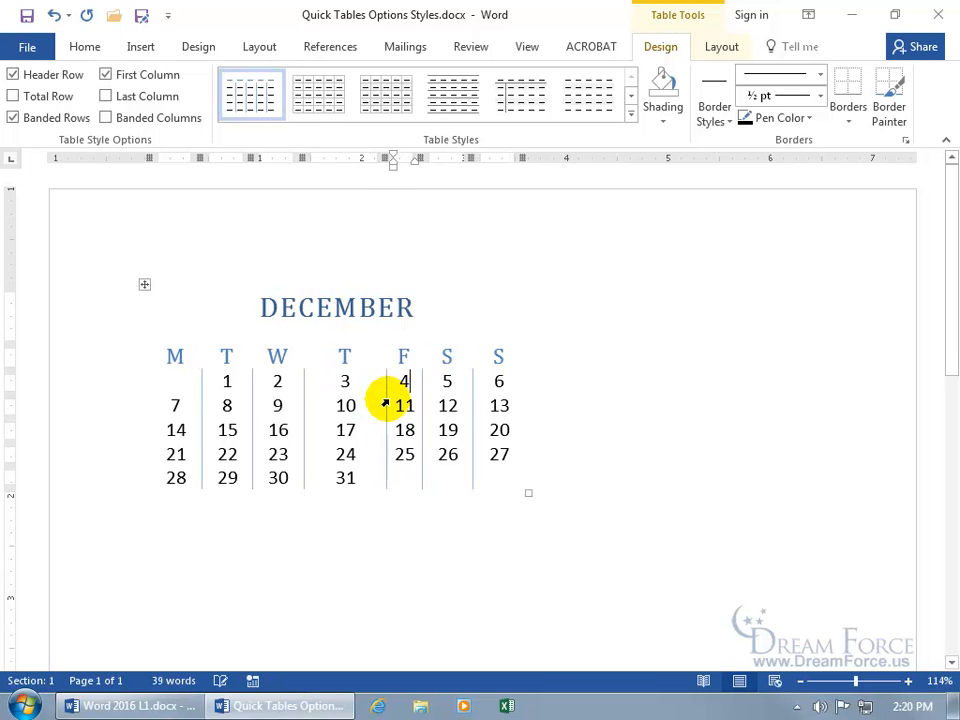
pyautogui.click(54, 15)
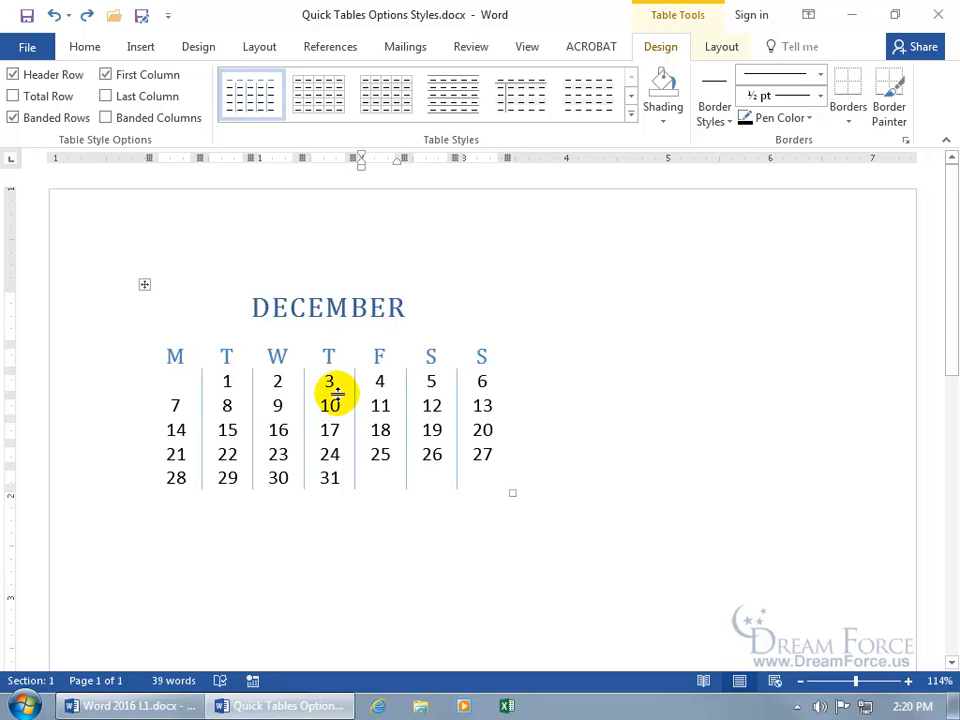
pyautogui.moveTo(337, 393); pyautogui.dragTo(333, 425)
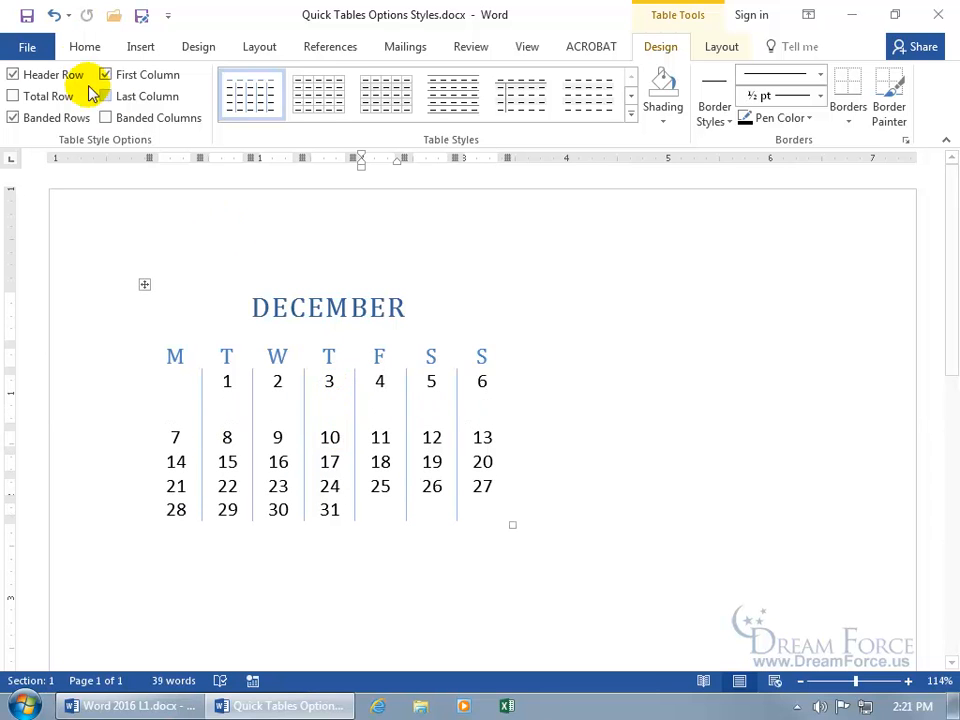
pyautogui.click(54, 15)
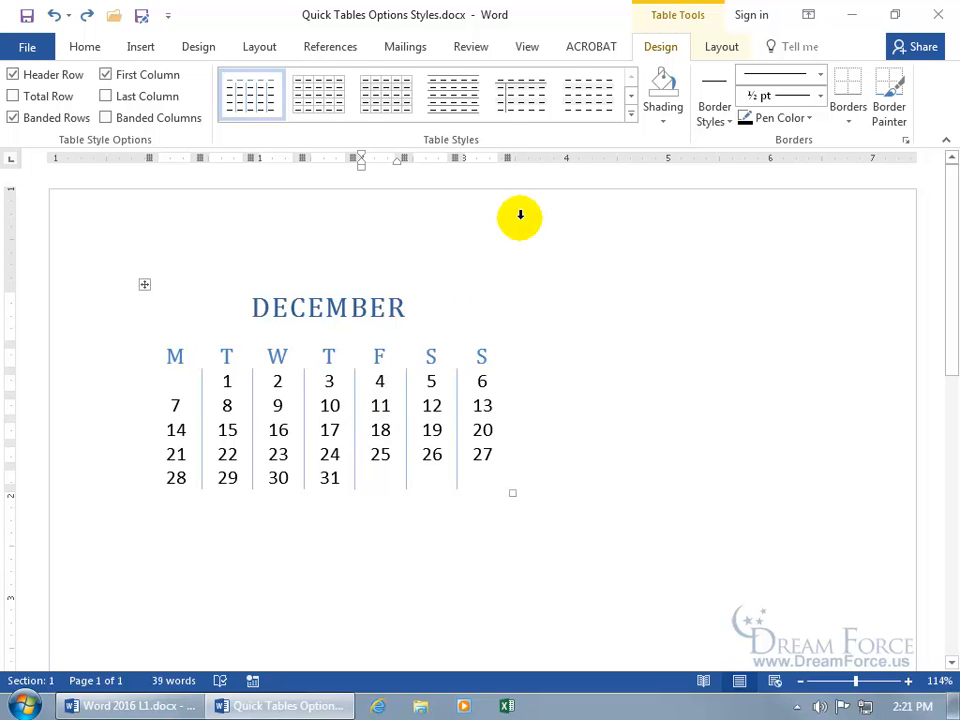
# - With table gridlines shown, try making the first week's row taller, undoing the resize and hiding the gridlines again
pyautogui.click(720, 47)
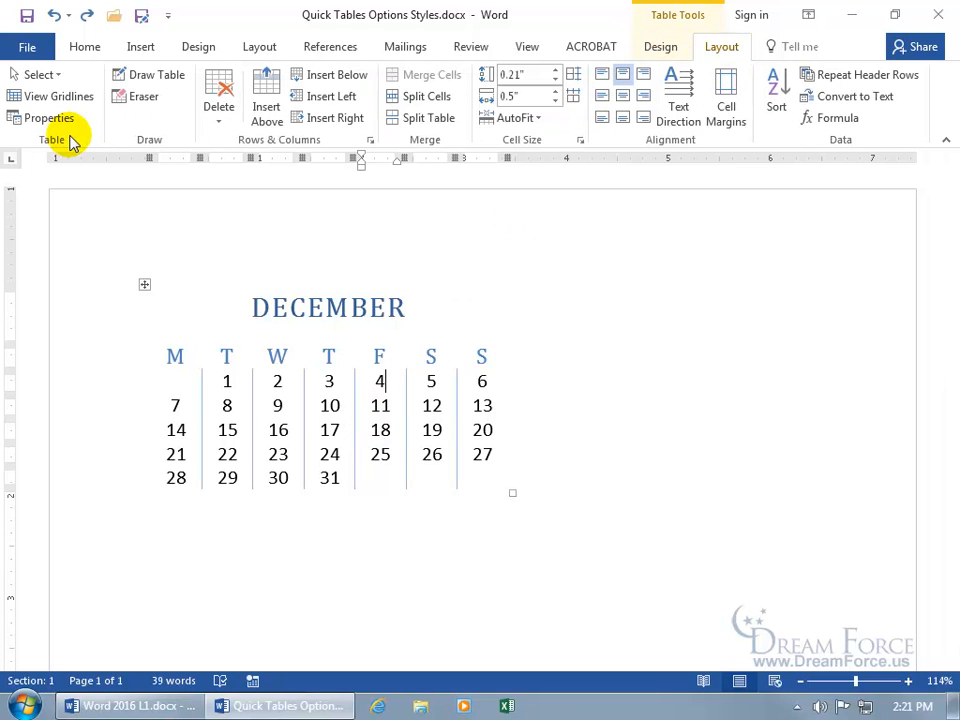
pyautogui.click(78, 100)
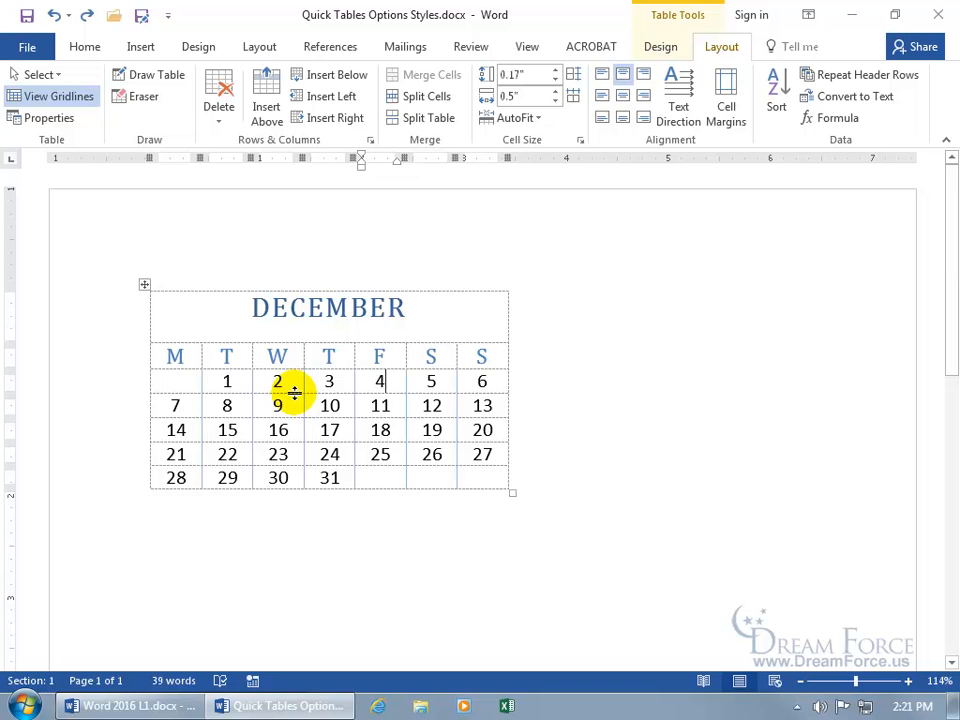
pyautogui.moveTo(294, 390); pyautogui.dragTo(294, 405)
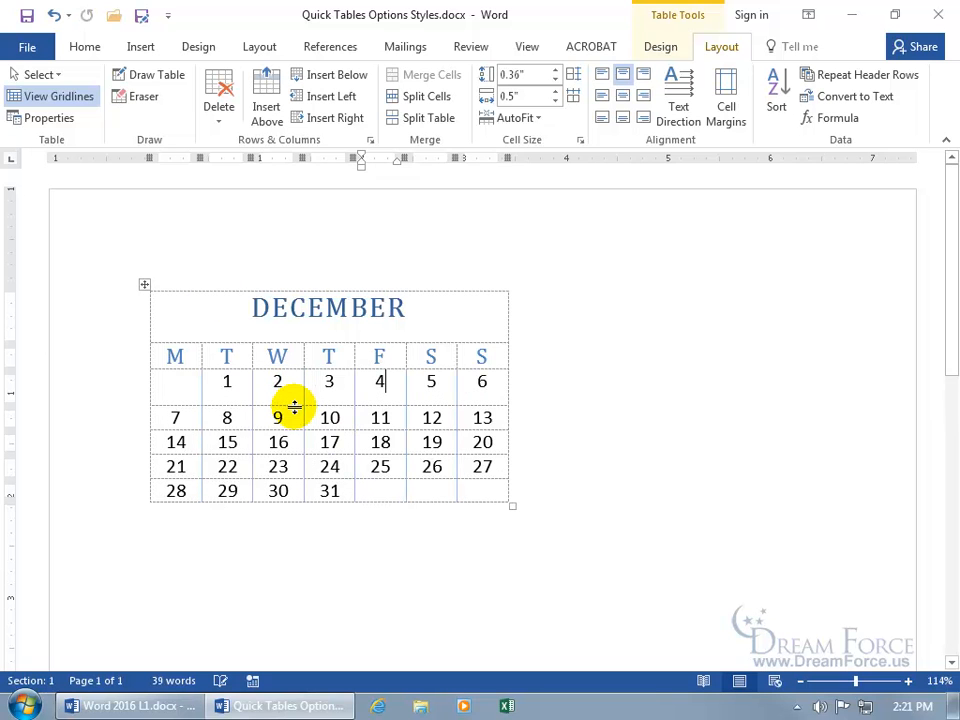
pyautogui.click(53, 15)
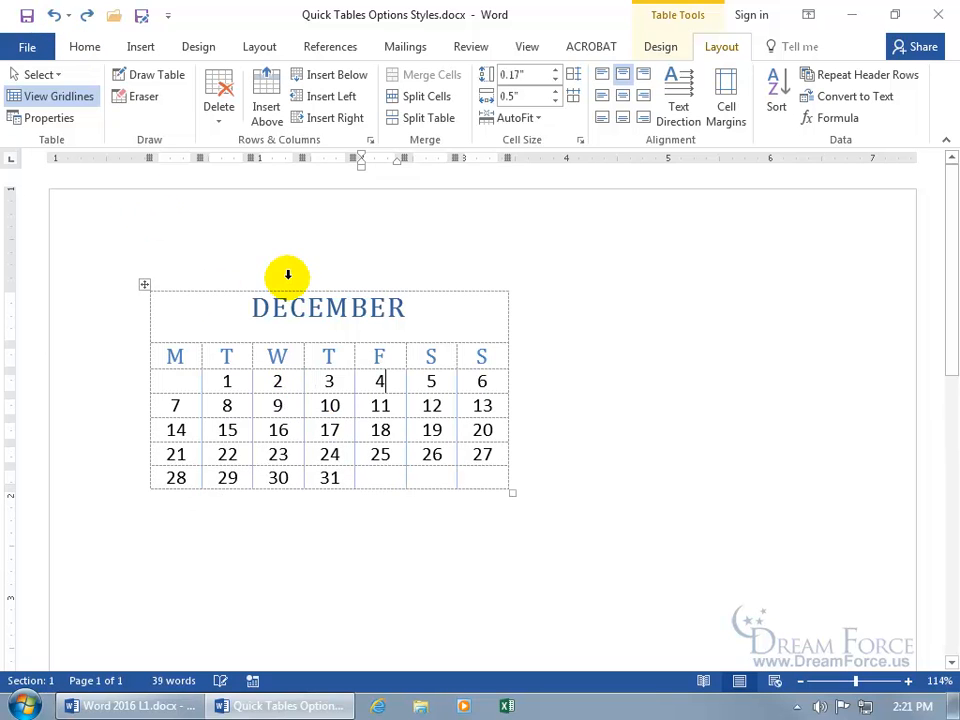
pyautogui.click(58, 96)
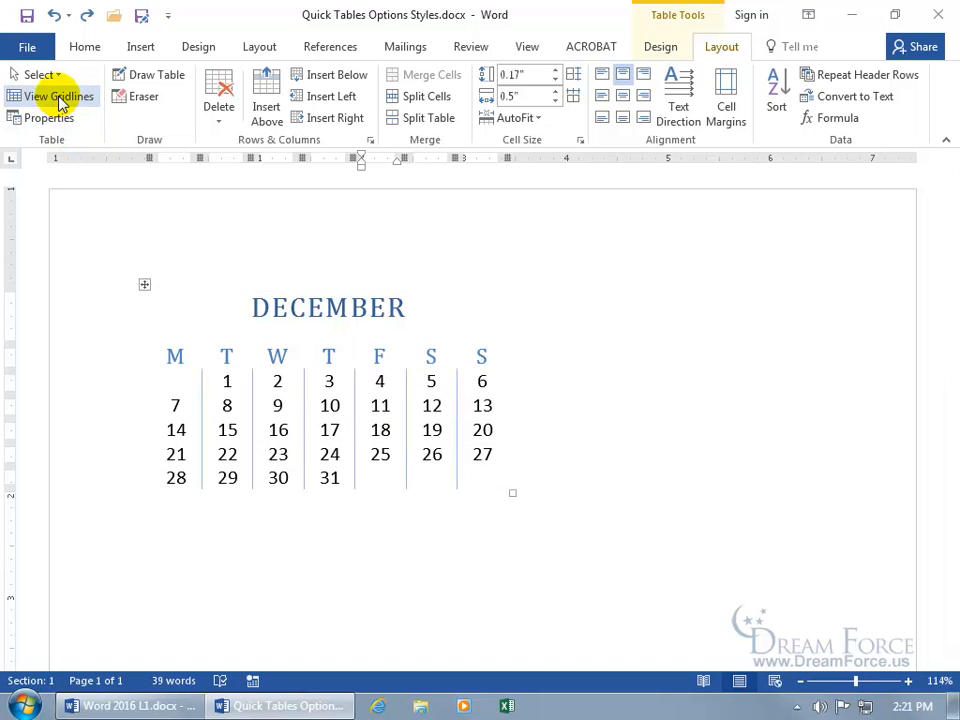
# - Delete the calendar table and insert the built-in Tabular List quick table in its place
pyautogui.rightClick(145, 285)
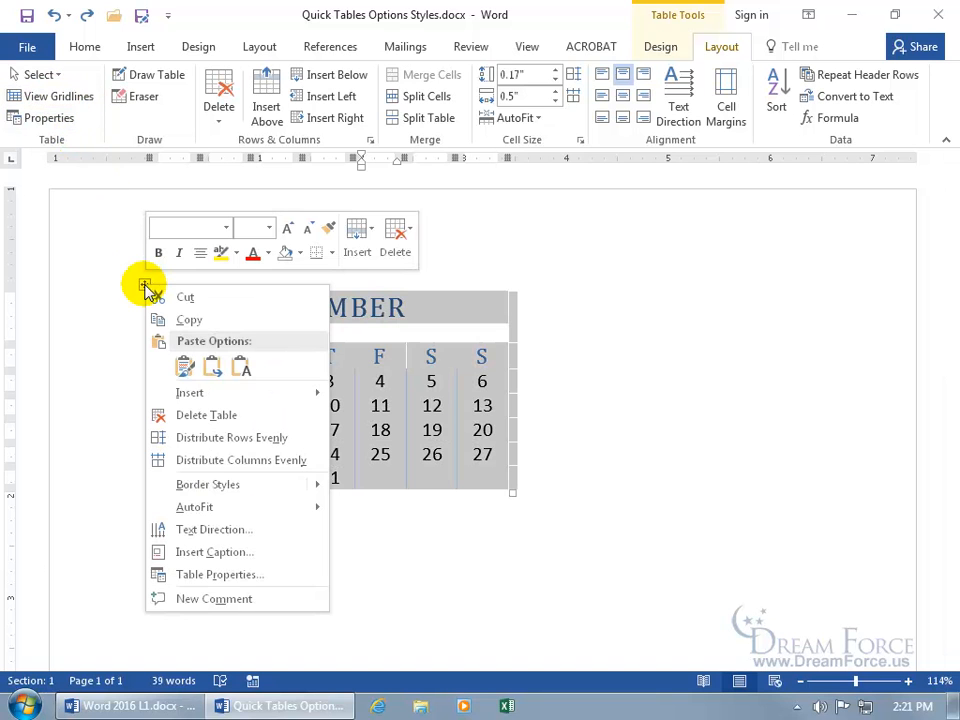
pyautogui.click(207, 414)
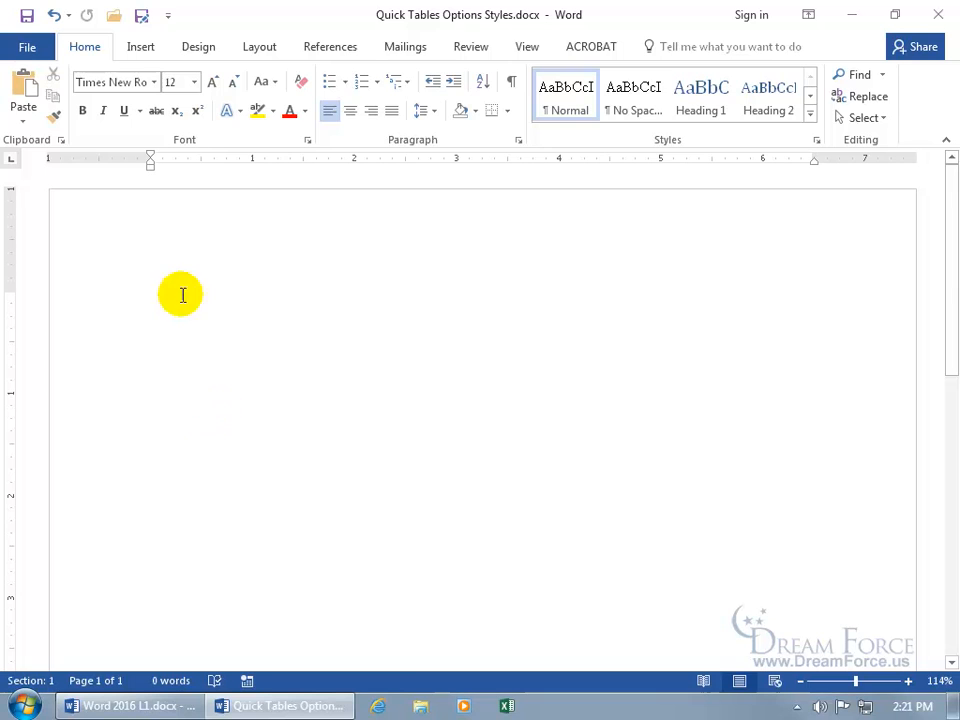
pyautogui.click(141, 46)
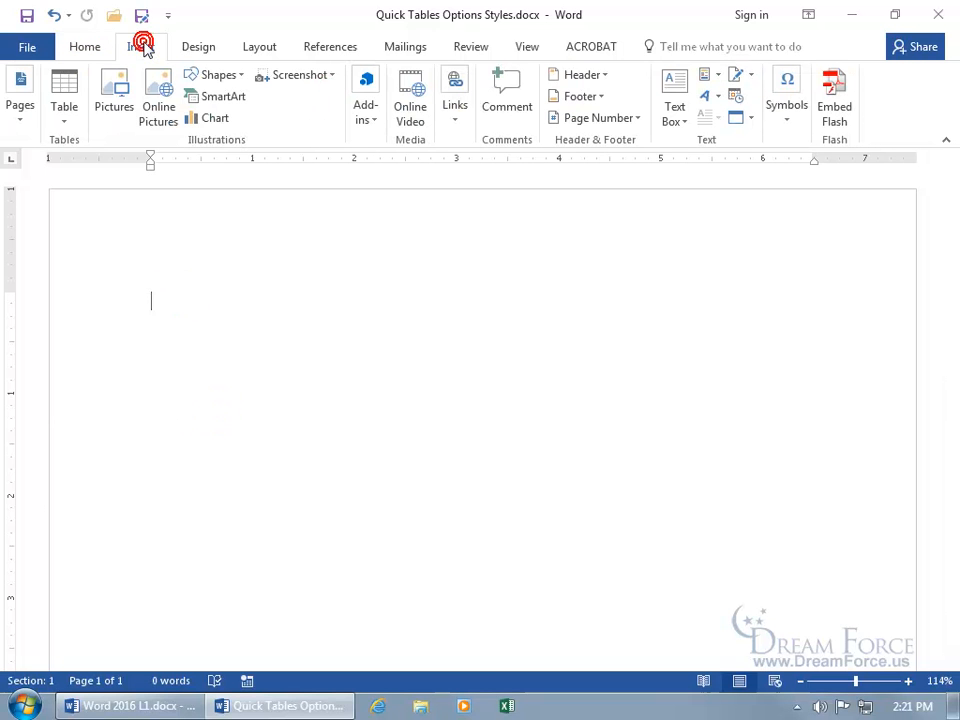
pyautogui.click(70, 120)
pyautogui.moveTo(130, 402)
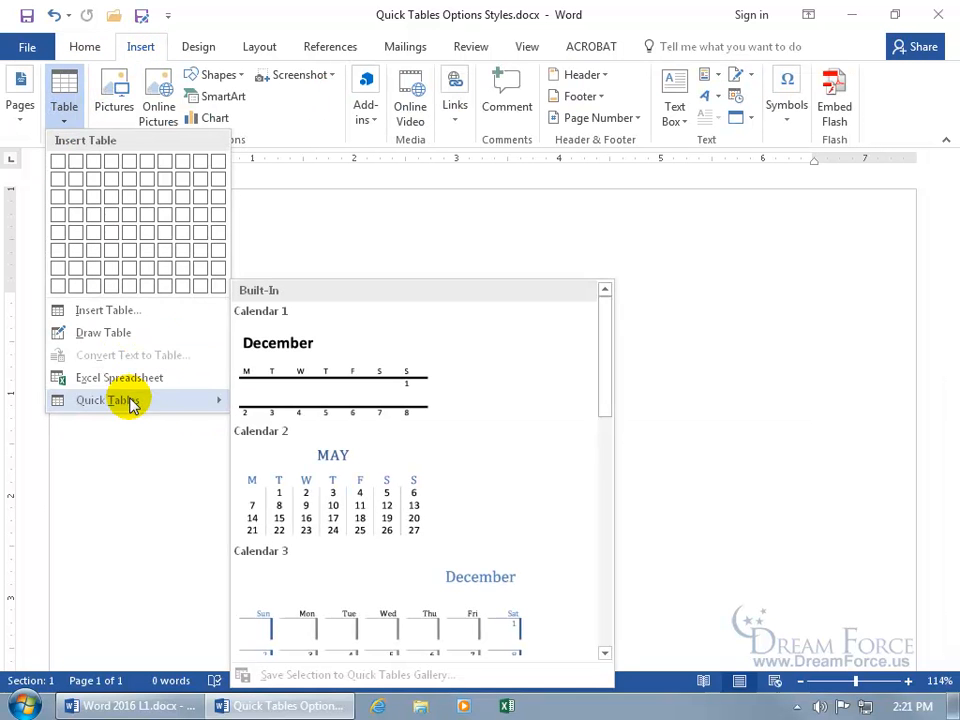
pyautogui.moveTo(609, 392); pyautogui.dragTo(621, 596)
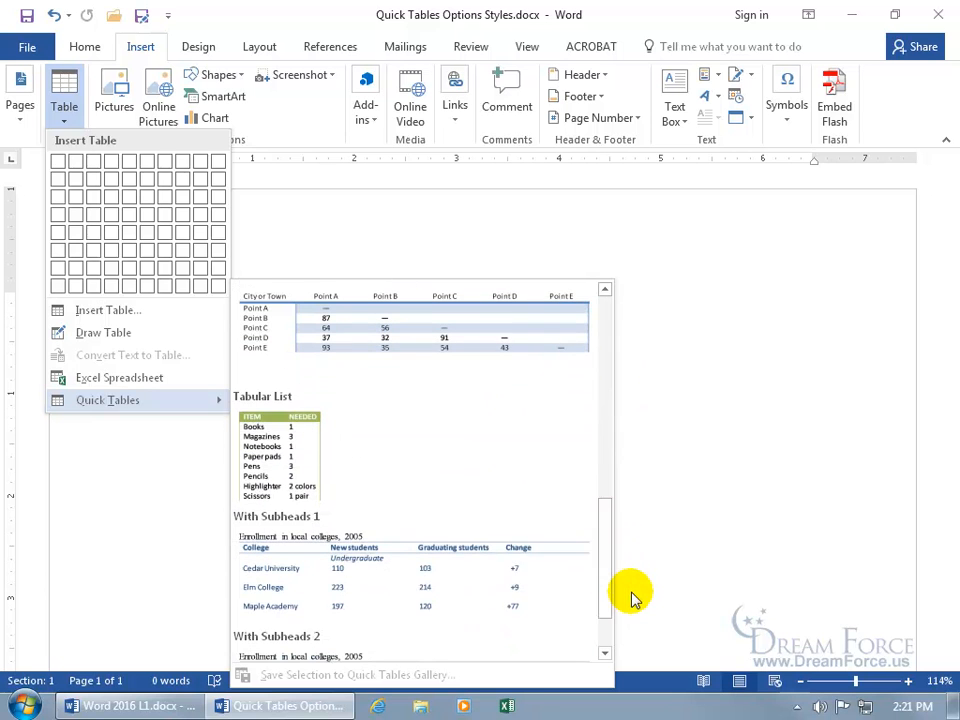
pyautogui.click(296, 447)
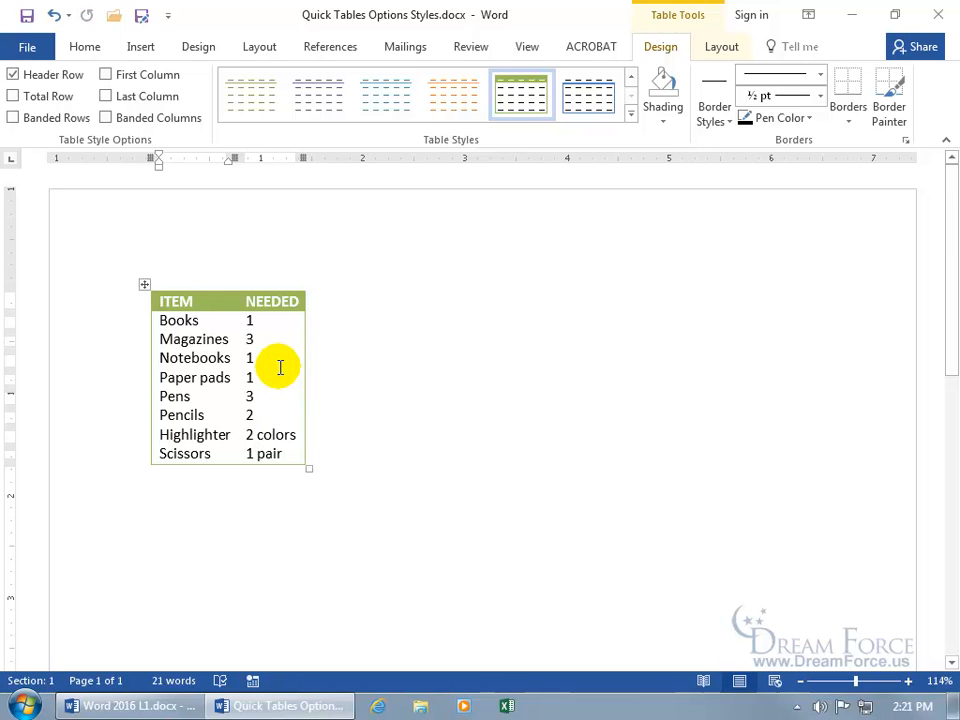
# - With table gridlines shown, insert a column to the right of NEEDED and widen it to about 0.92 inches
pyautogui.click(722, 48)
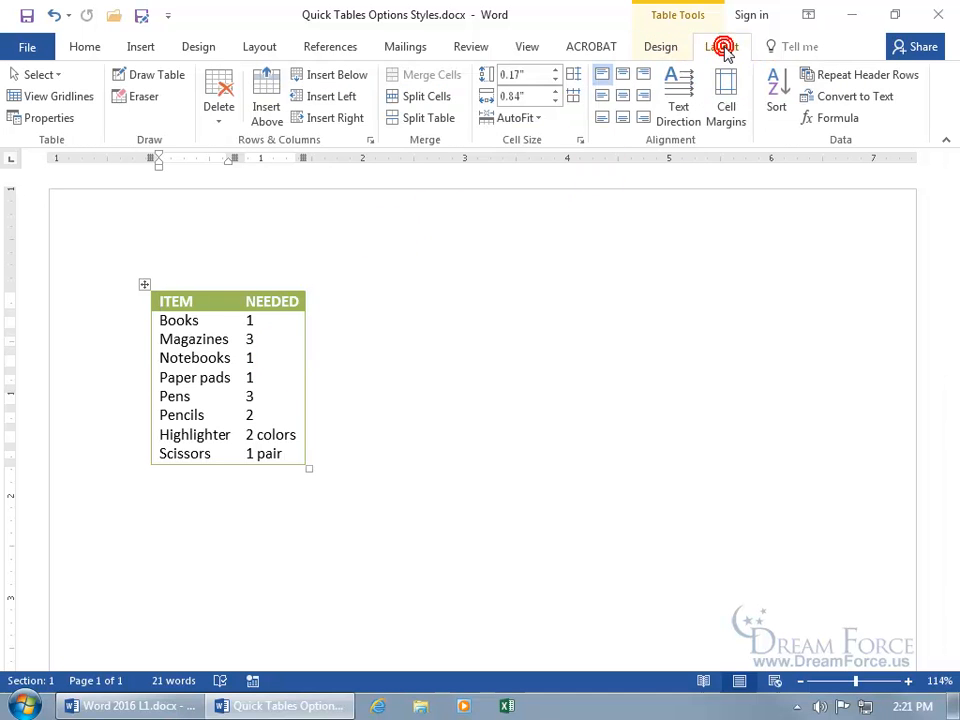
pyautogui.click(66, 96)
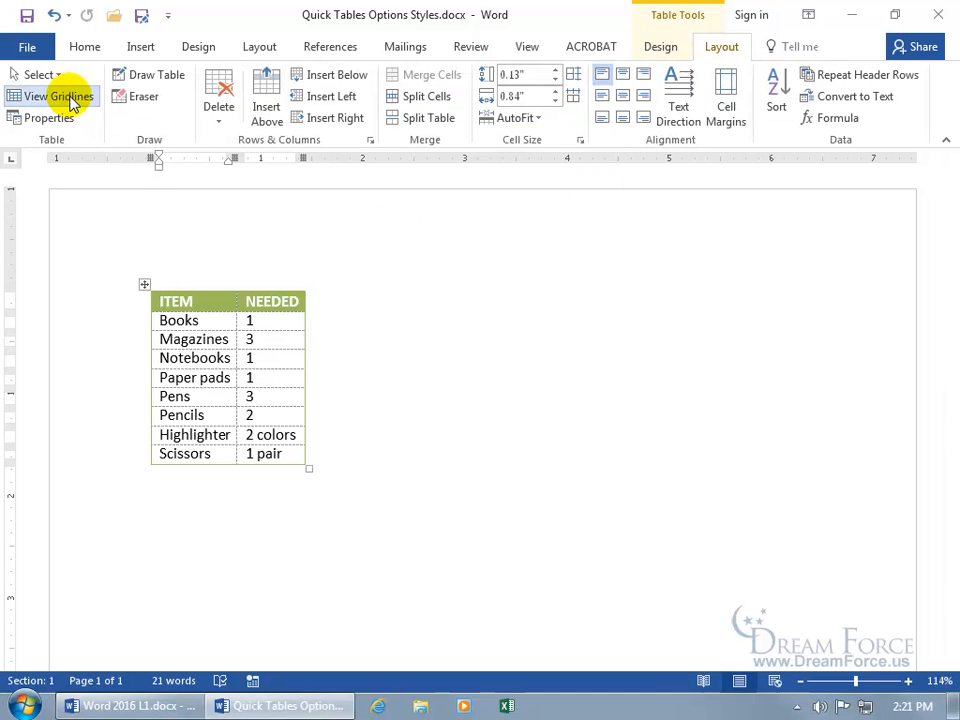
pyautogui.rightClick(266, 359)
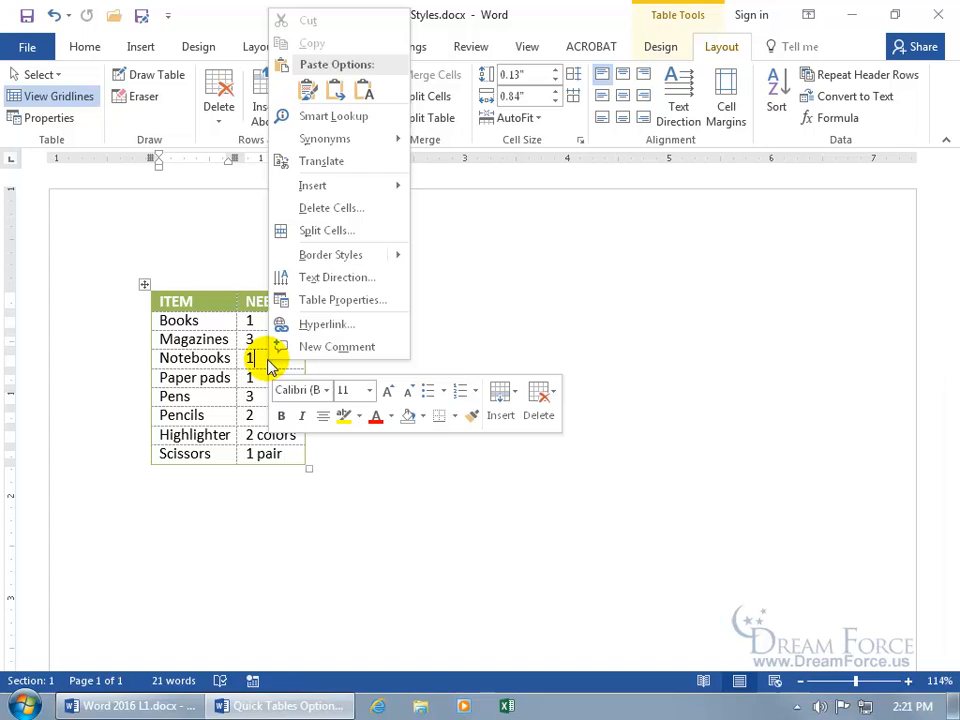
pyautogui.moveTo(331, 188)
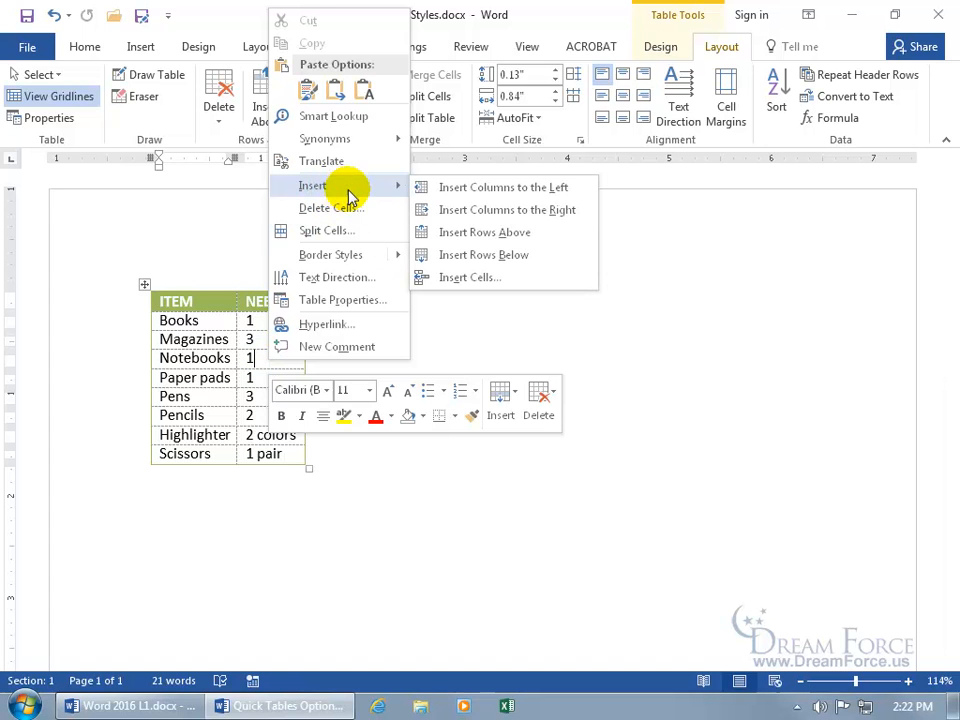
pyautogui.click(455, 210)
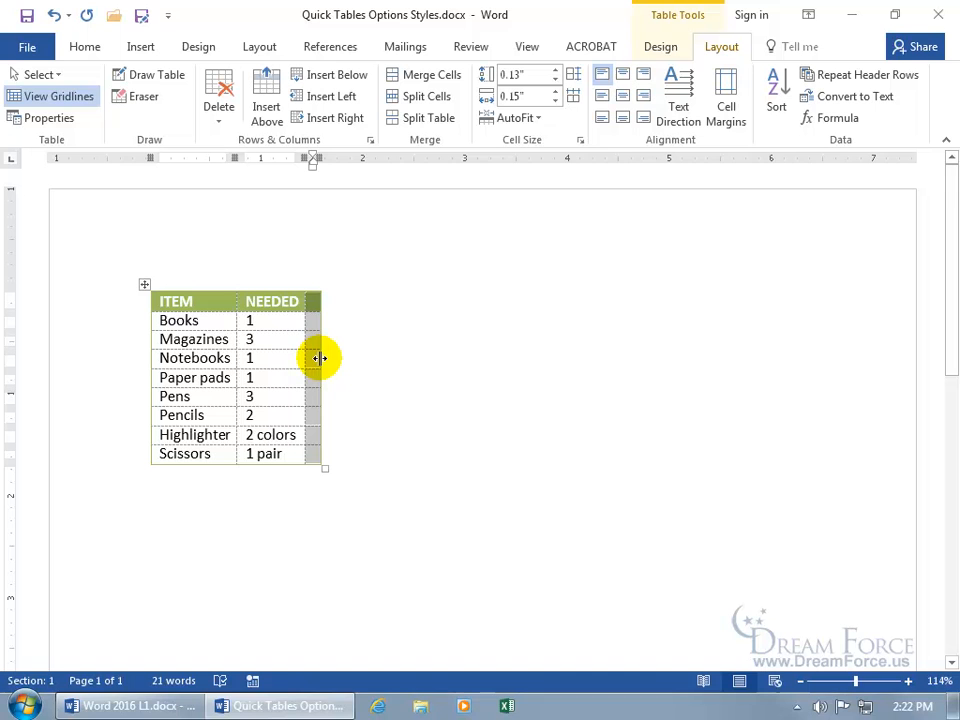
pyautogui.moveTo(319, 358); pyautogui.dragTo(399, 358)
# - Enter In Stock as the new column's heading and hide the table gridlines
pyautogui.click(351, 302)
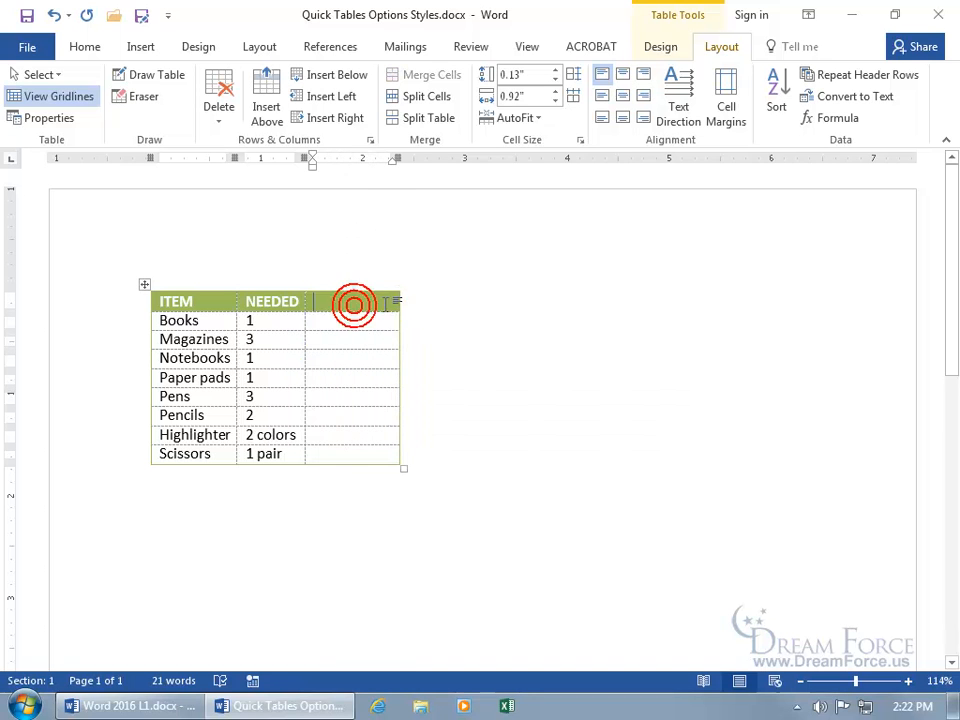
pyautogui.write('In')
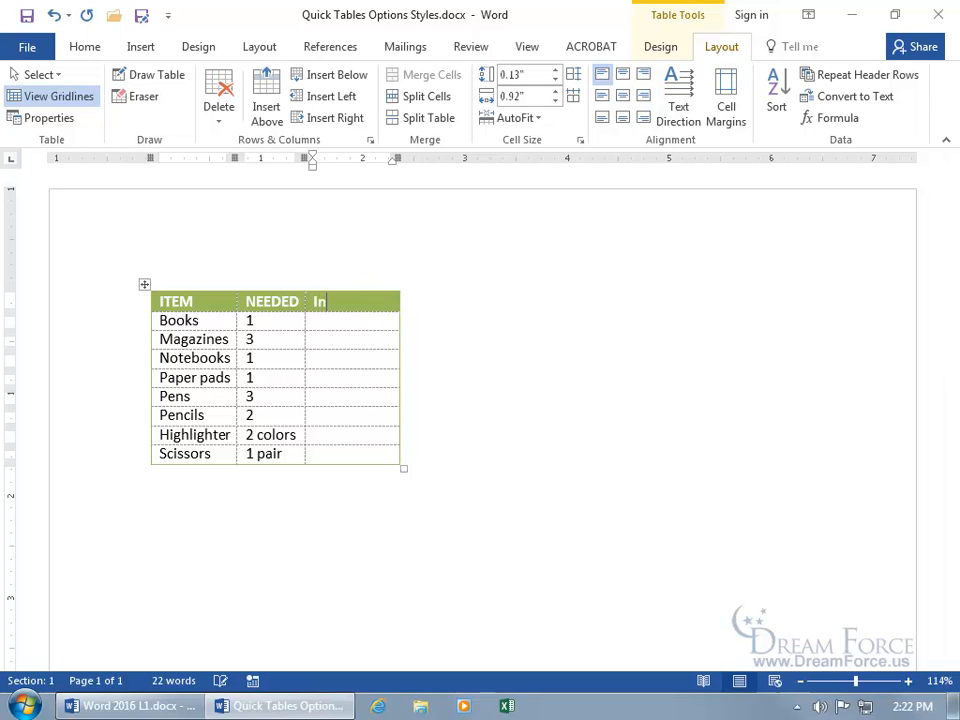
pyautogui.write(' Stock')
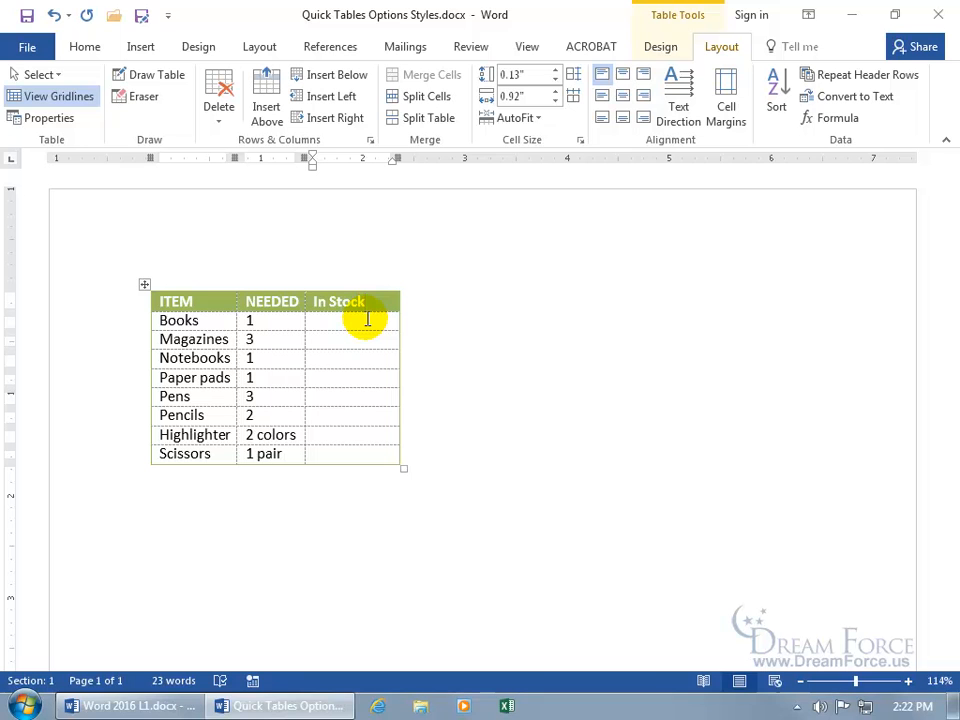
pyautogui.click(78, 95)
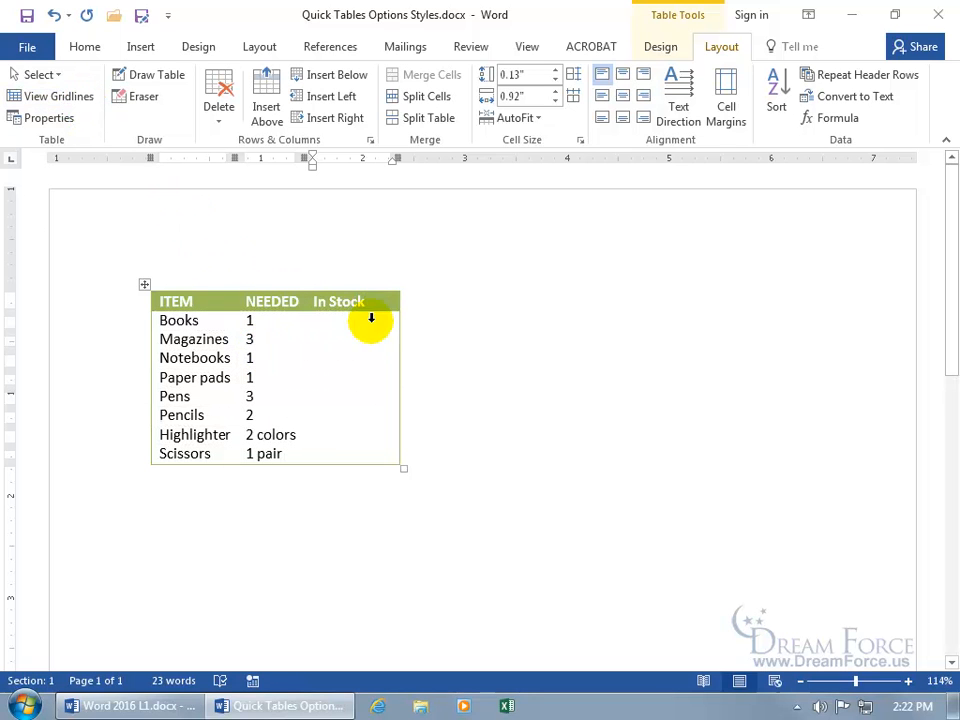
# - Apply the blue grid table style with a solid header row to the list table and turn on the Total Row option
pyautogui.click(664, 48)
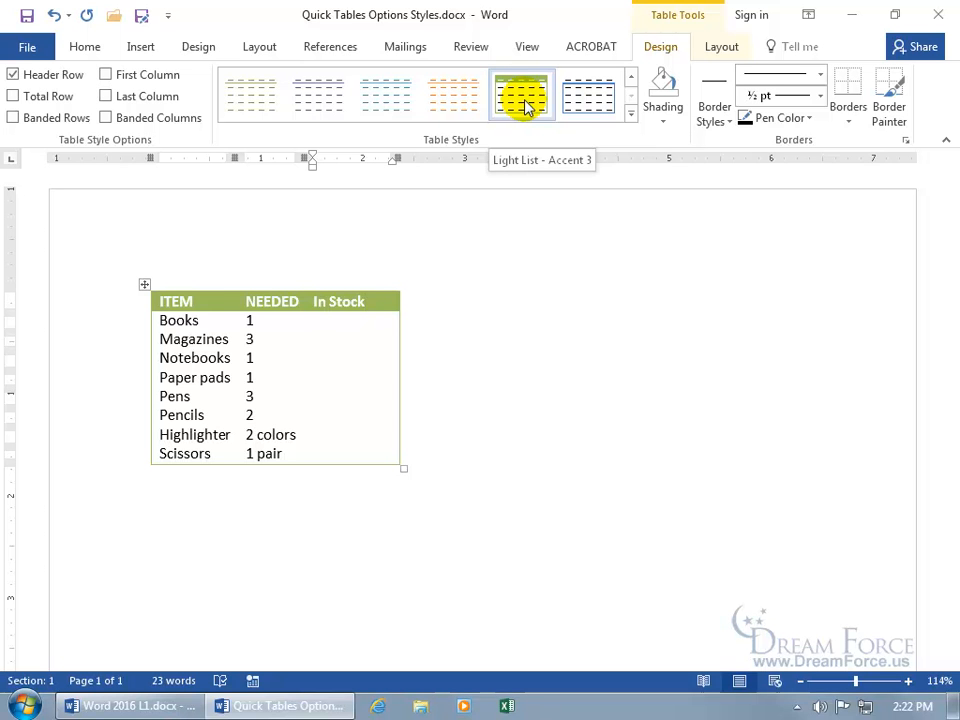
pyautogui.click(631, 115)
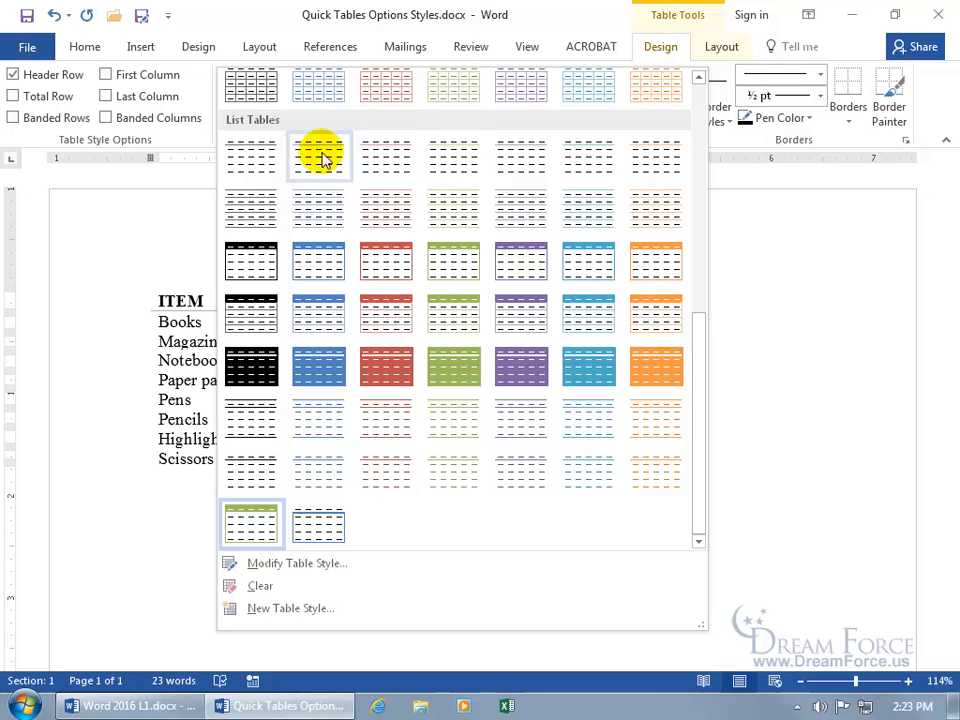
pyautogui.moveTo(698, 330); pyautogui.dragTo(686, 146)
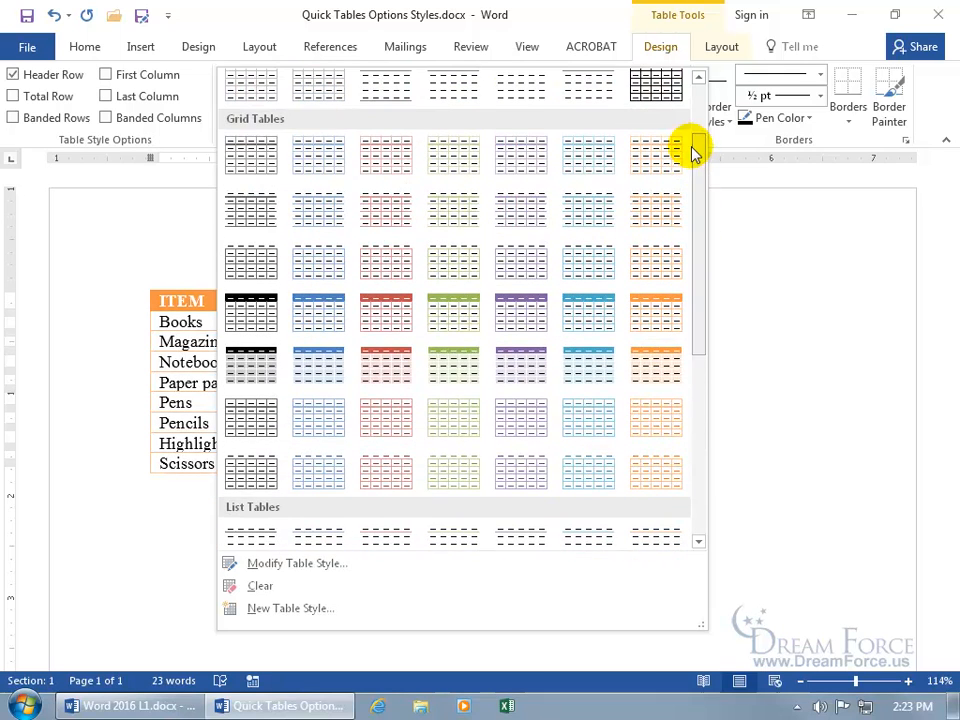
pyautogui.click(334, 314)
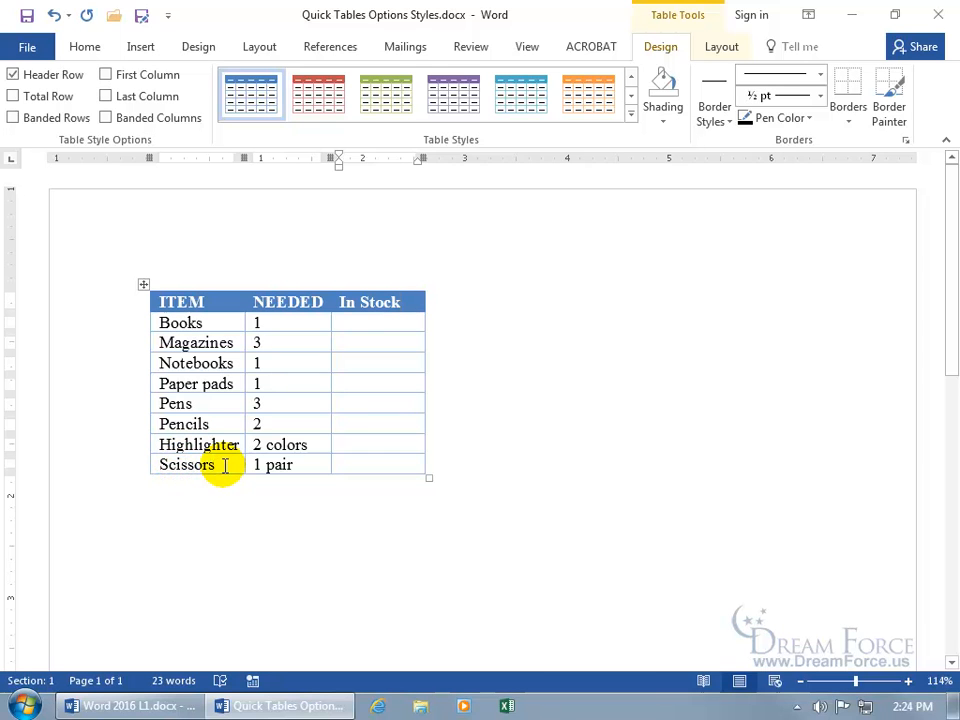
pyautogui.click(14, 96)
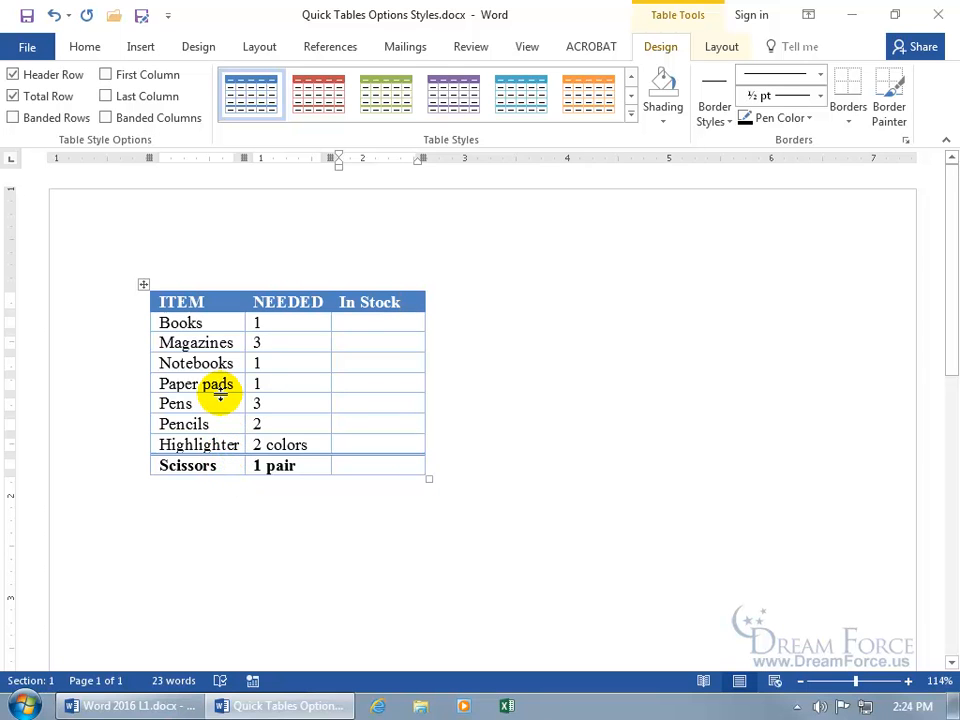
# - Turn off the Total Row option, insert an empty row below Scissors, and turn Total Row back on
pyautogui.click(13, 96)
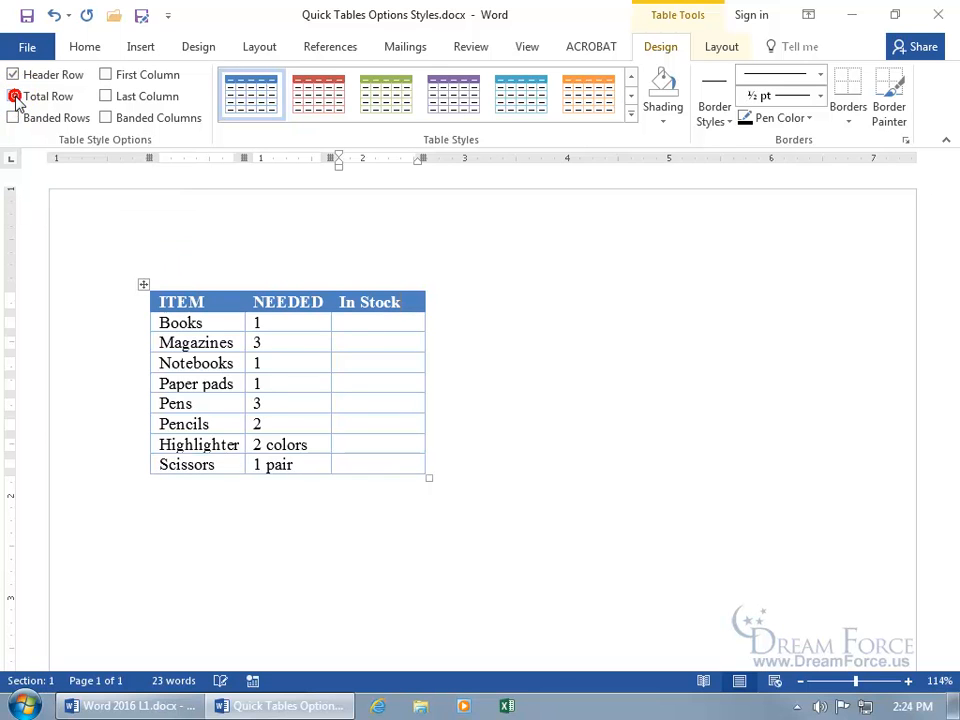
pyautogui.rightClick(211, 466)
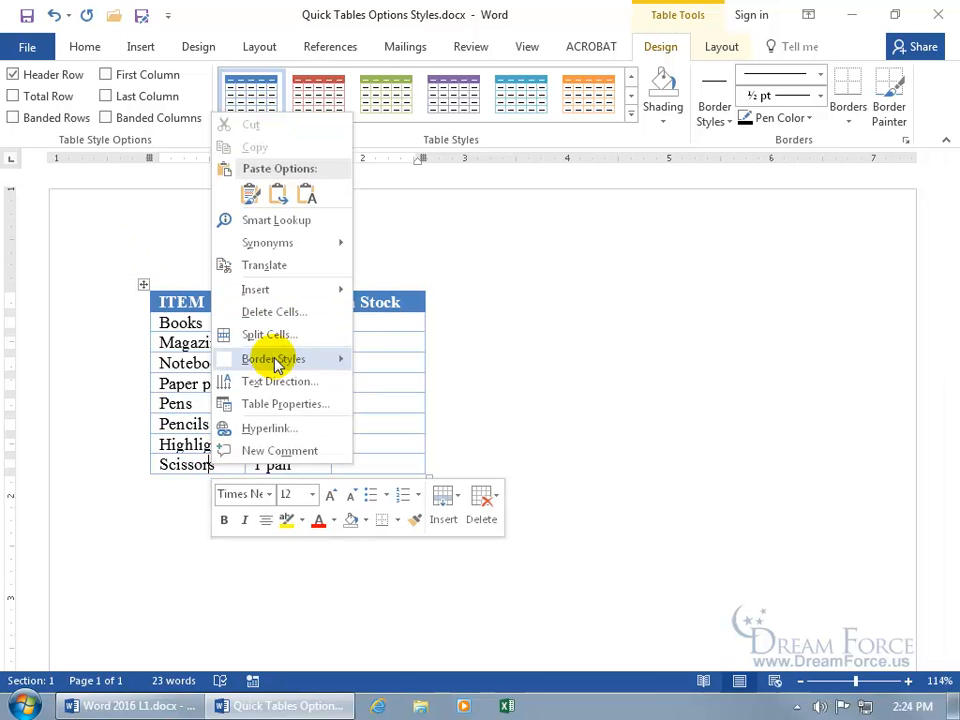
pyautogui.moveTo(289, 289)
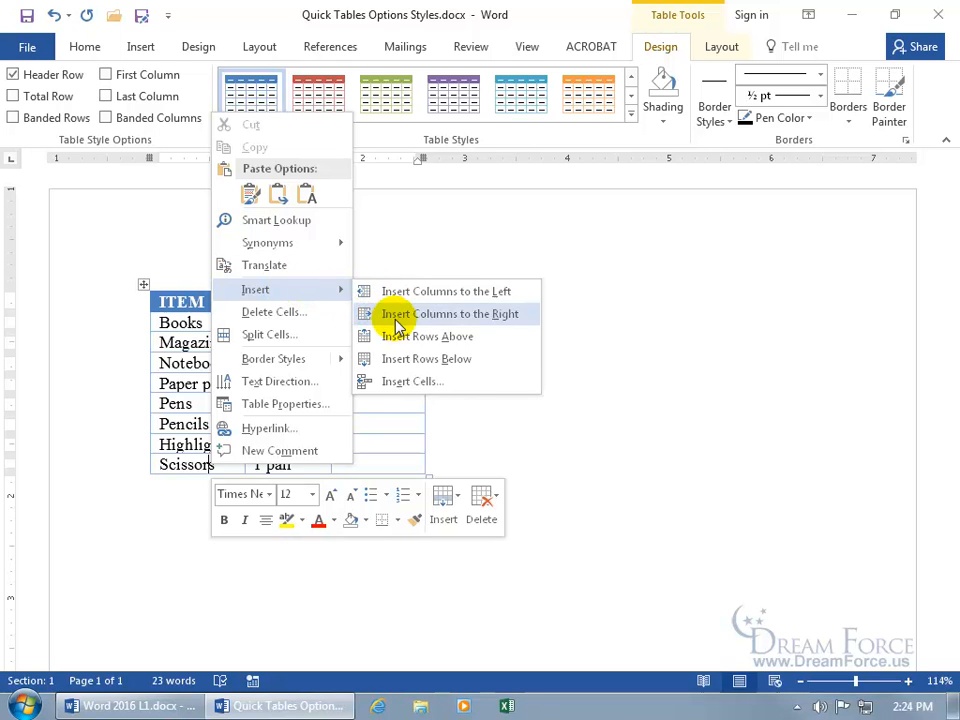
pyautogui.click(441, 366)
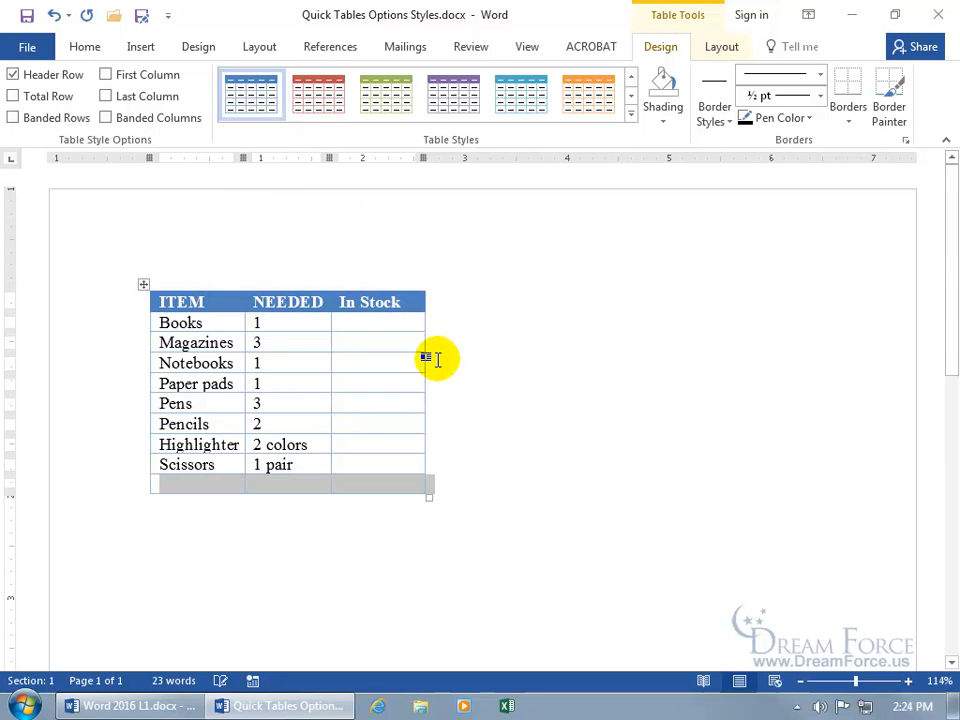
pyautogui.click(14, 95)
# - Label the new last row Total and enter 14 in its NEEDED cell
pyautogui.click(207, 485)
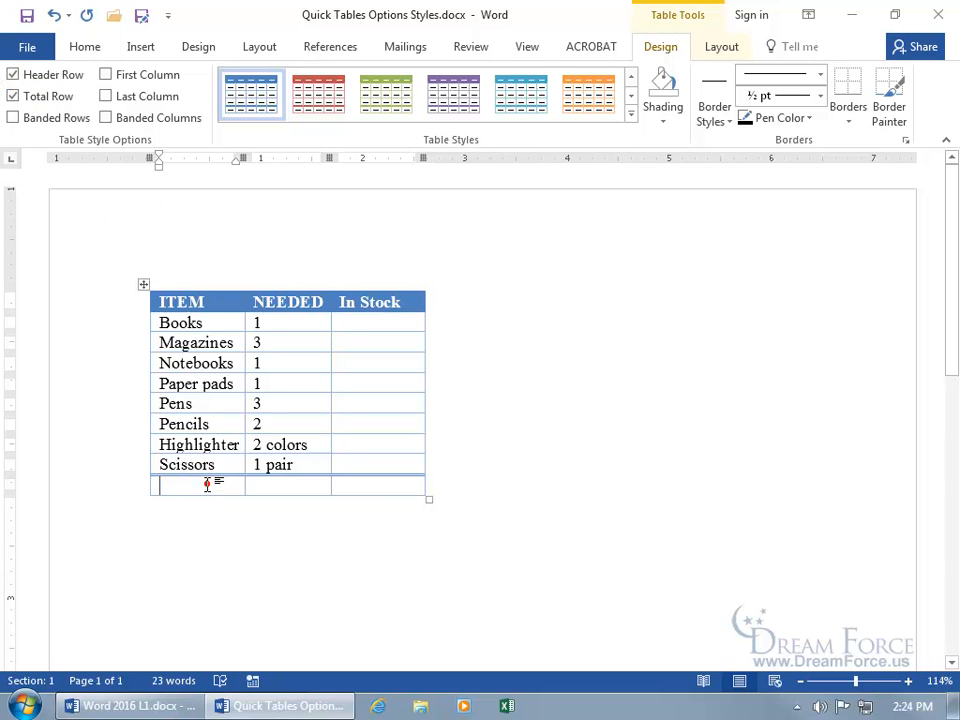
pyautogui.write('Total')
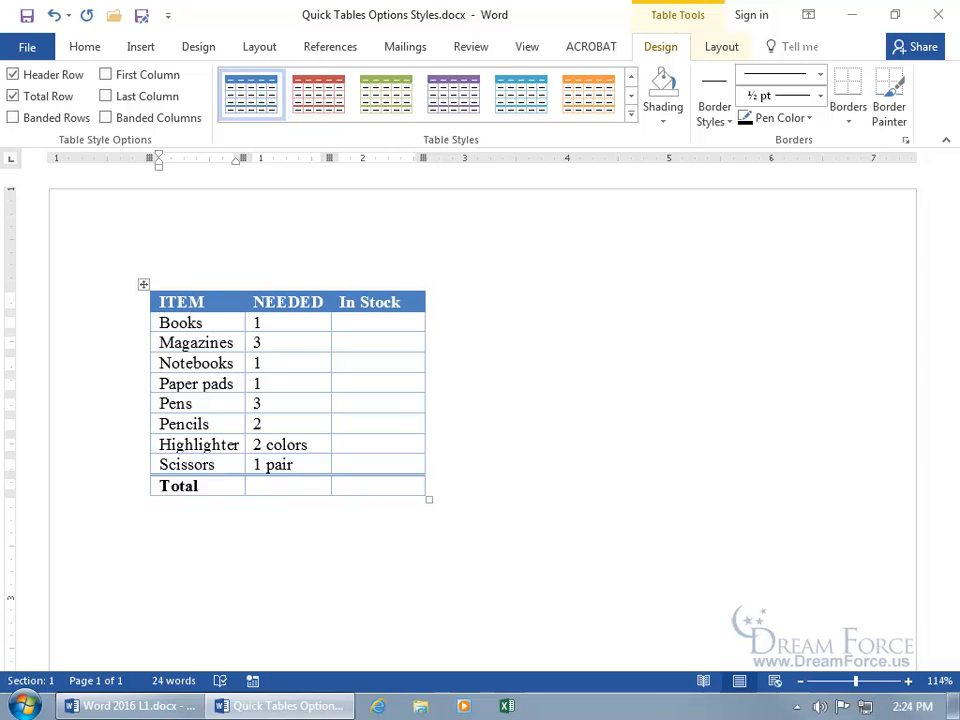
pyautogui.press('Tab')
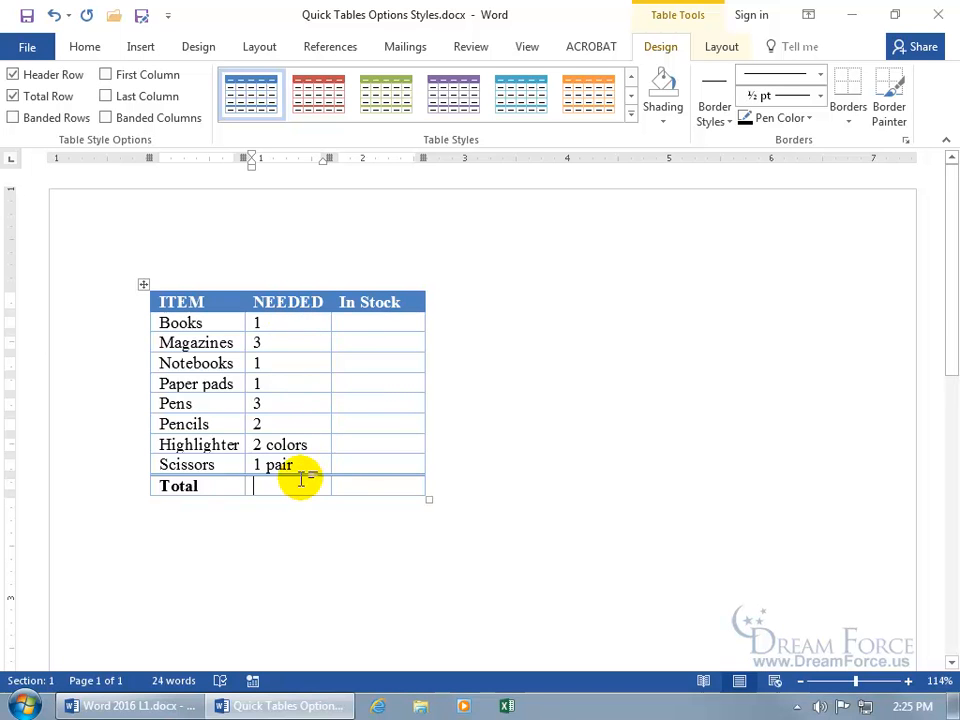
pyautogui.write('14')
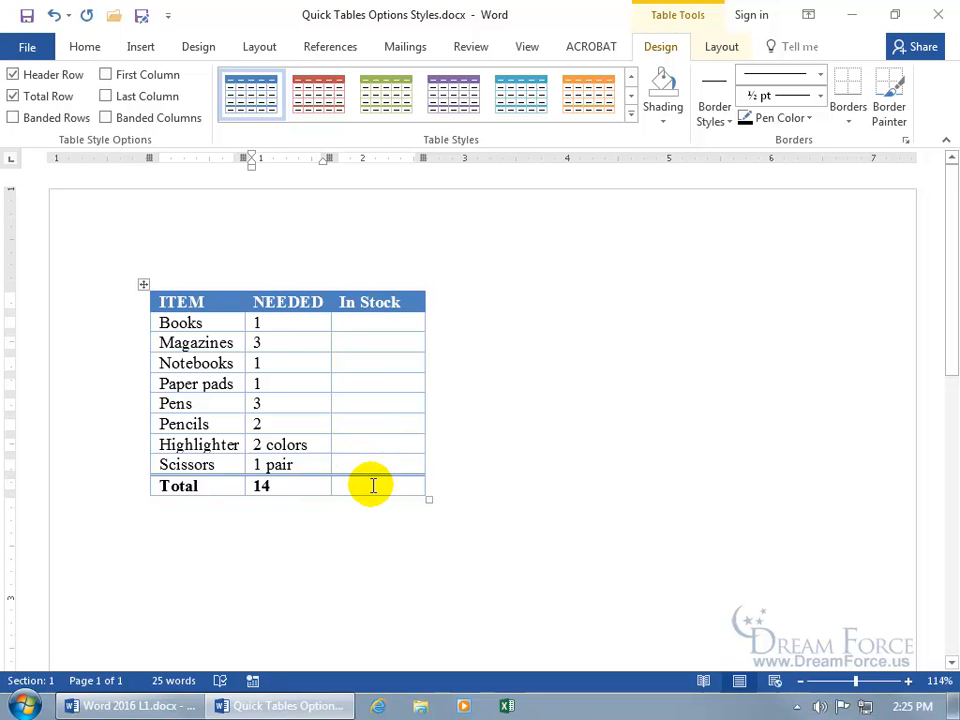
# - Compare row and column banding on the table, keep only Banded Rows on, and turn on First Column formatting
pyautogui.click(44, 122)
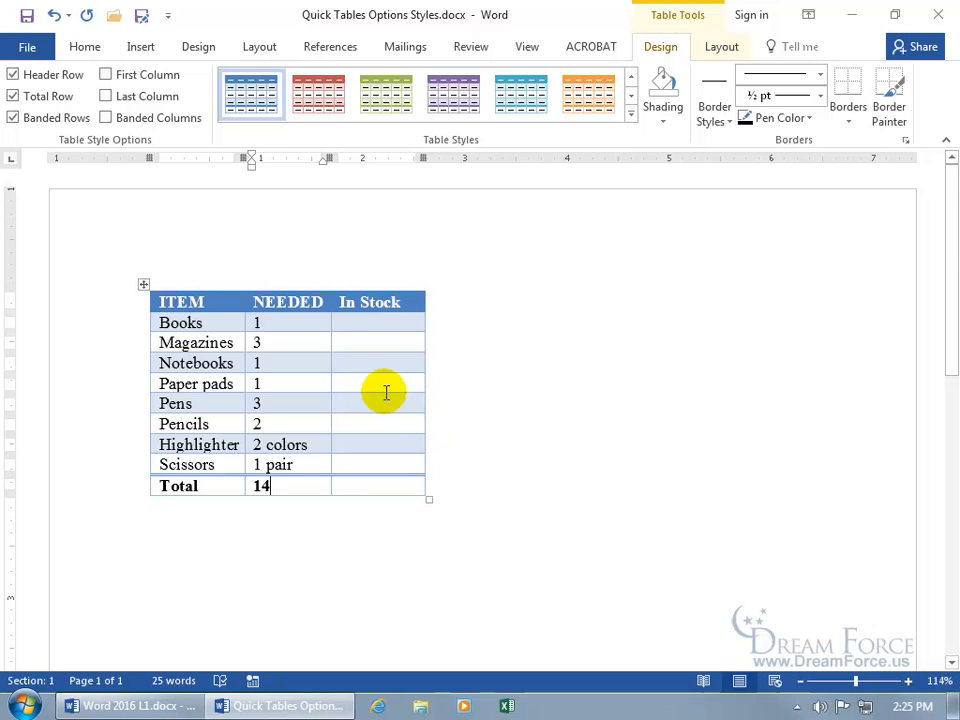
pyautogui.click(13, 118)
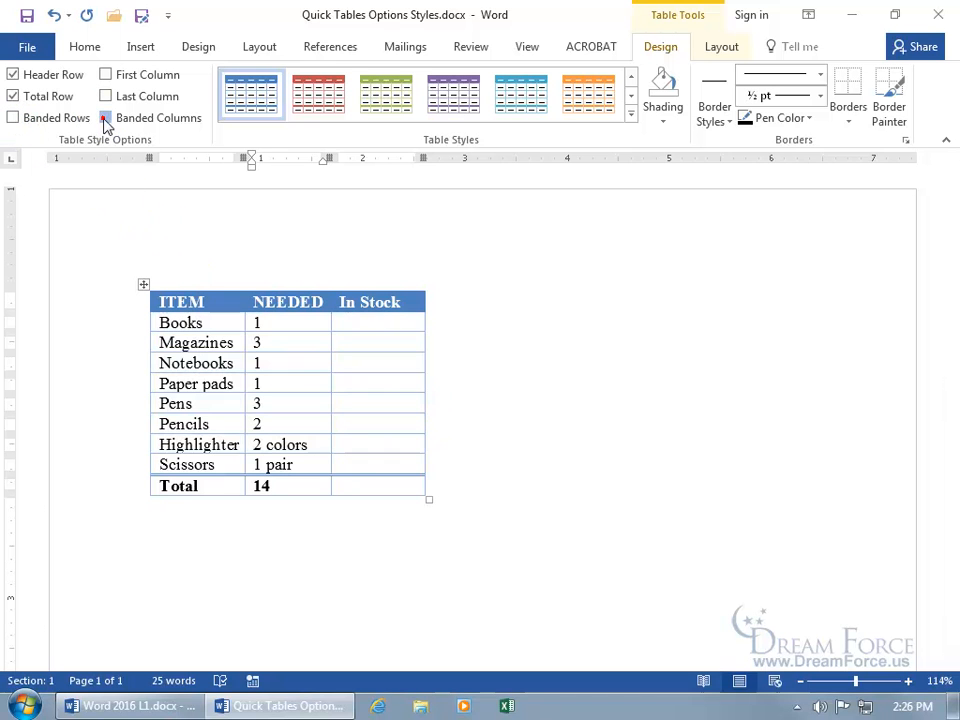
pyautogui.click(105, 118)
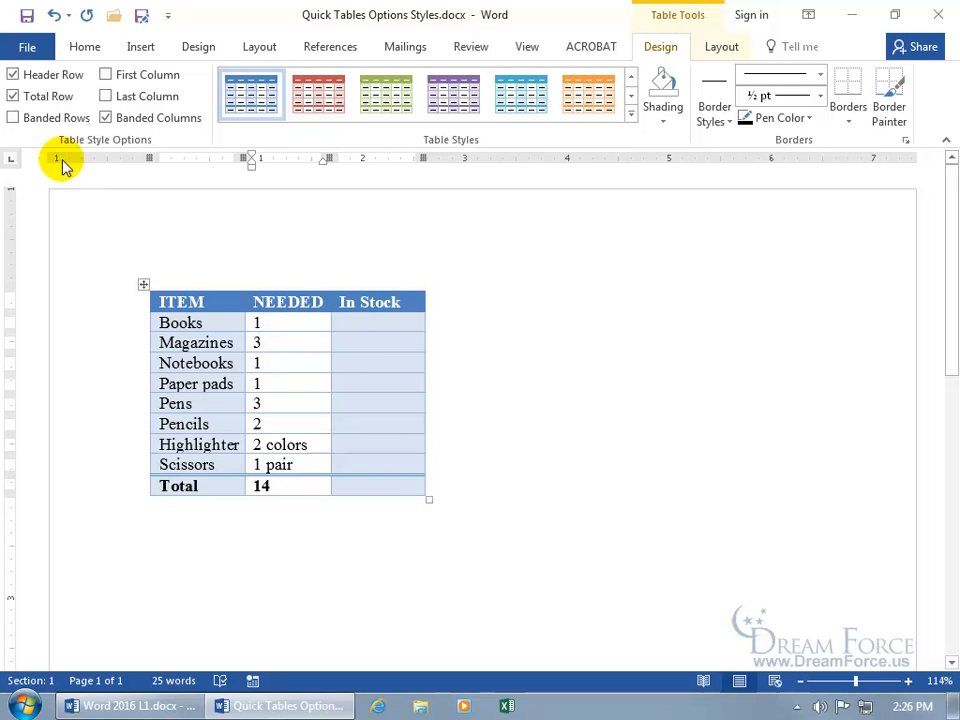
pyautogui.click(14, 117)
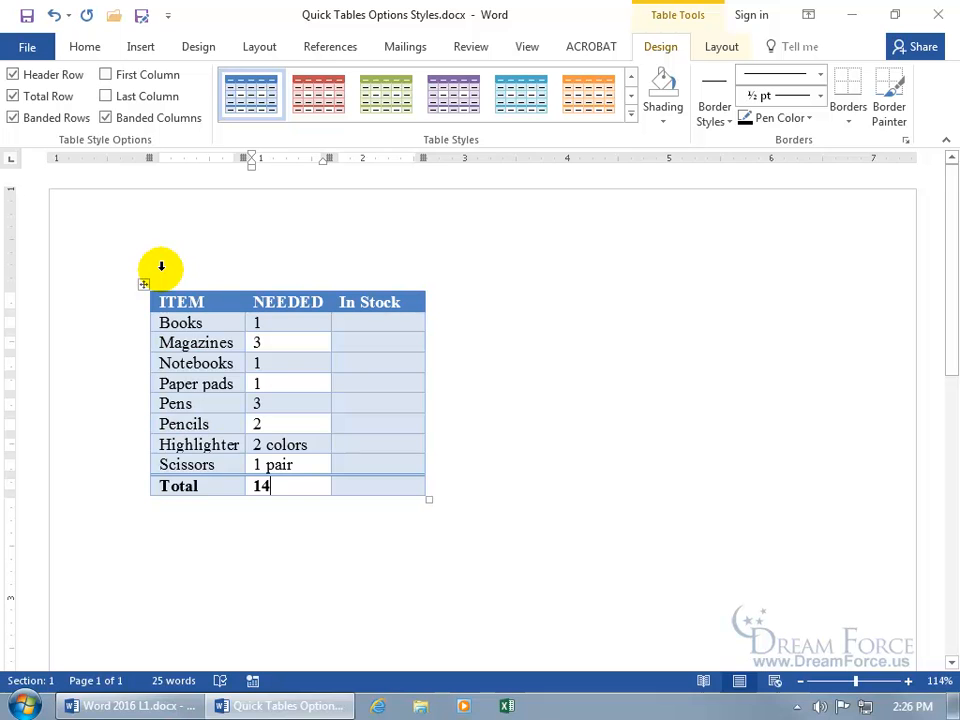
pyautogui.click(106, 118)
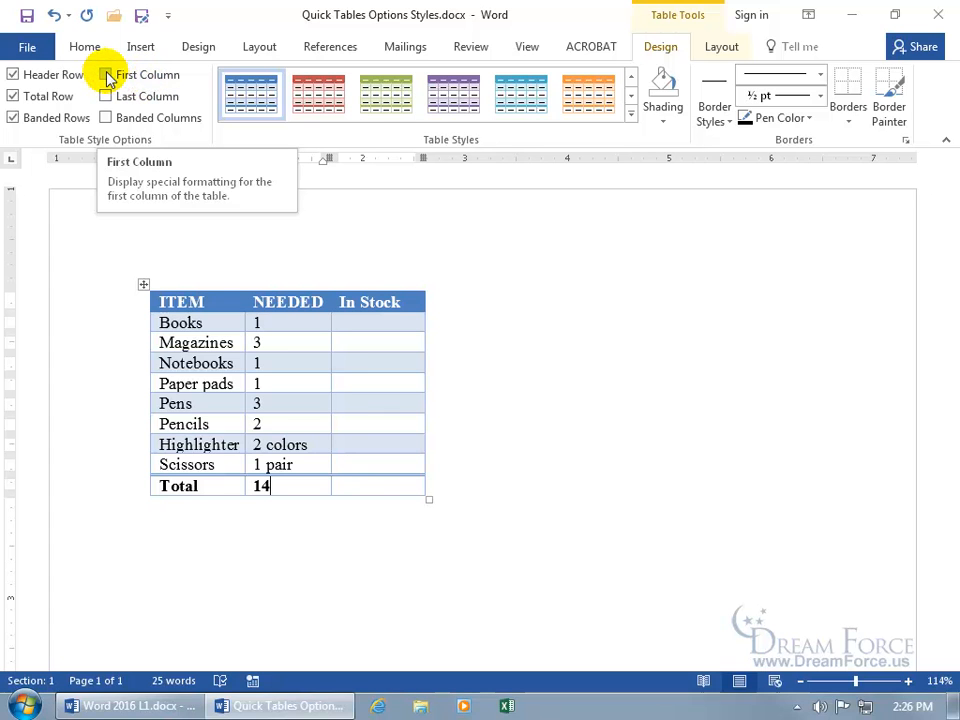
pyautogui.click(106, 75)
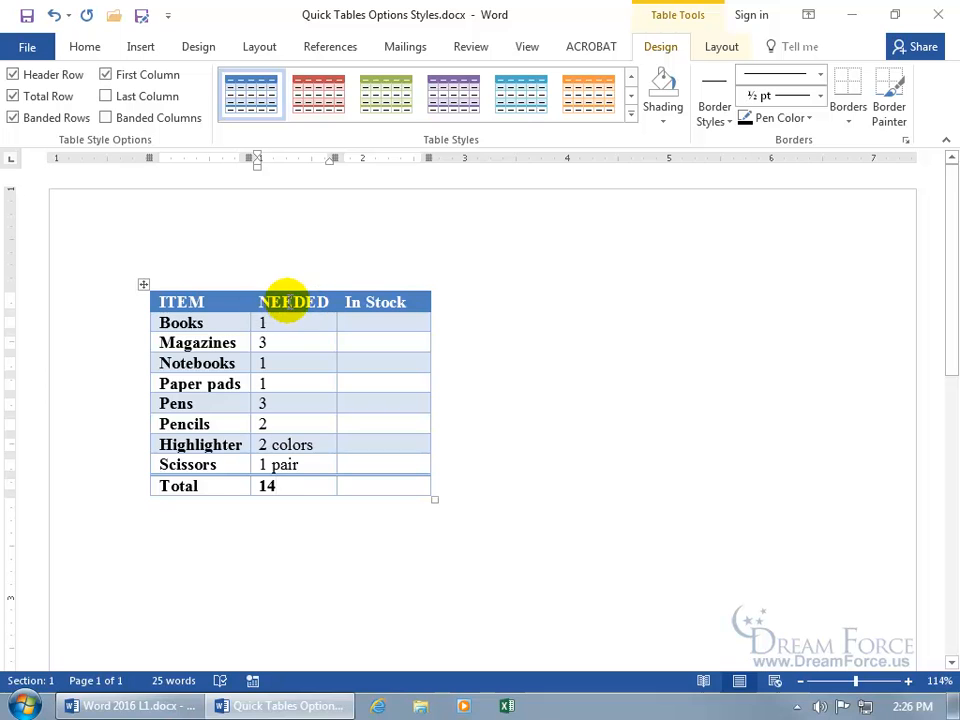
# - Try the Last Column option while entering 2 in the In Stock cell for Books, and turn the option off again
pyautogui.click(104, 97)
pyautogui.click(383, 318)
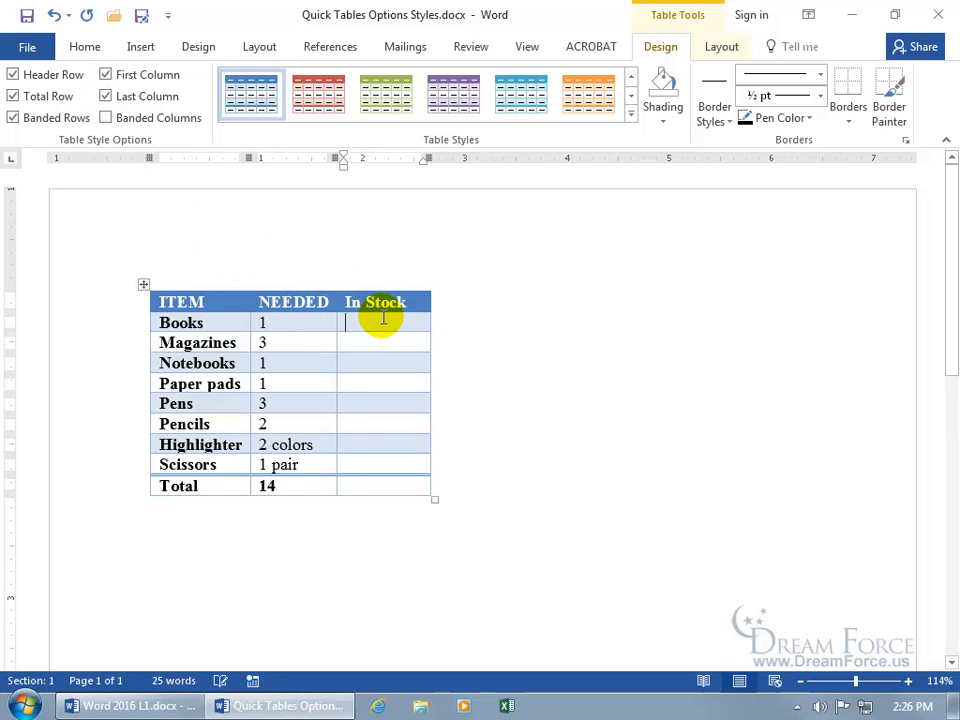
pyautogui.write('2')
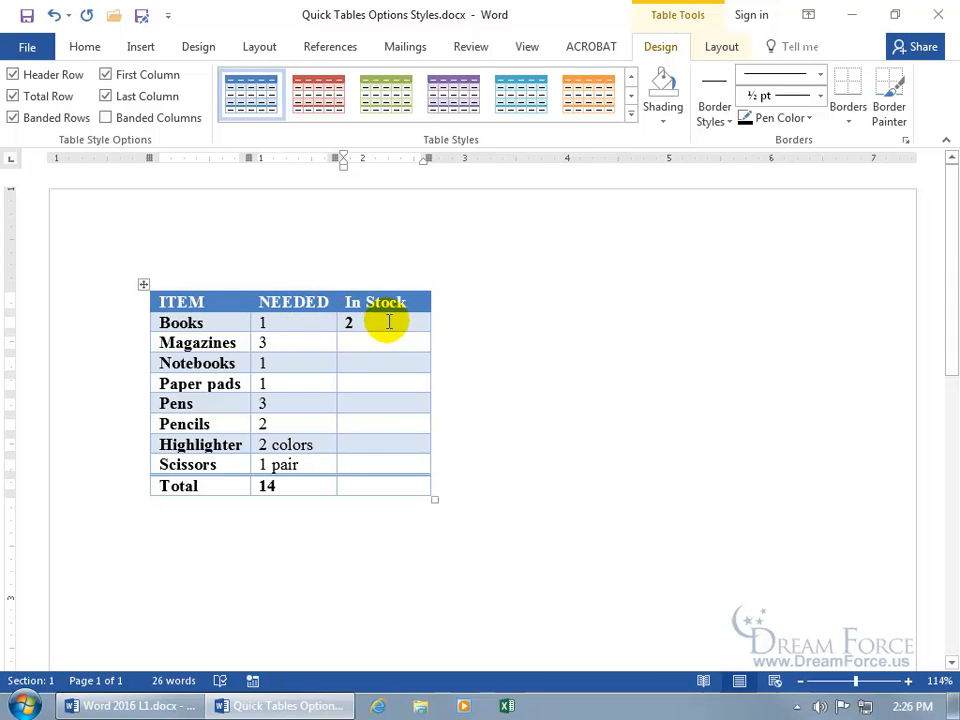
pyautogui.click(104, 95)
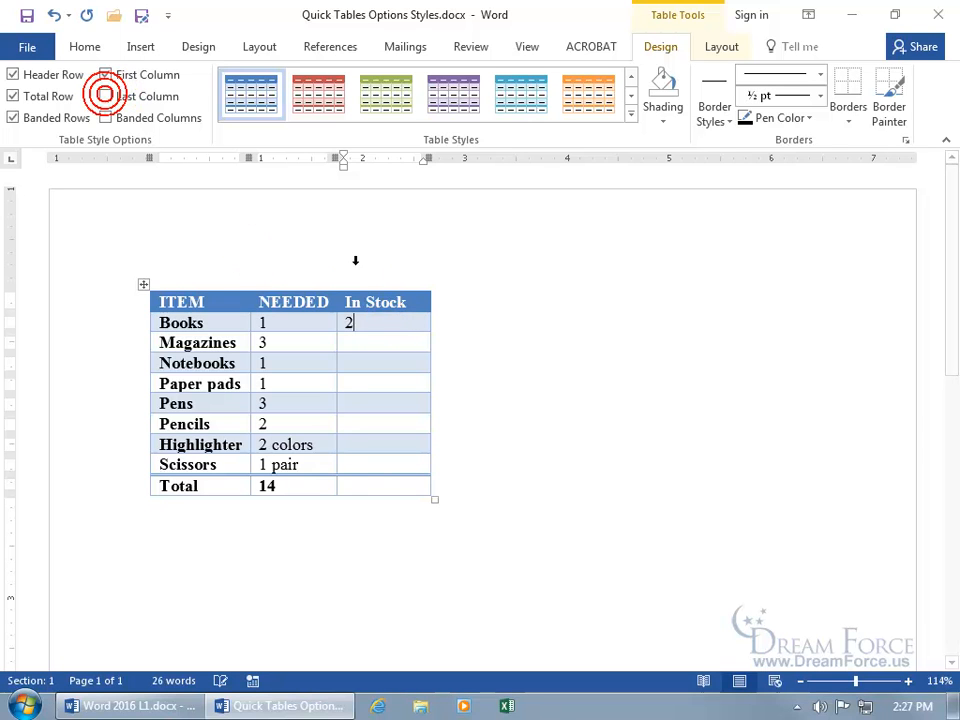
# - Make the 2 in the Books row's In Stock cell bold, red and italic, and clear that character formatting
pyautogui.rightClick(348, 323)
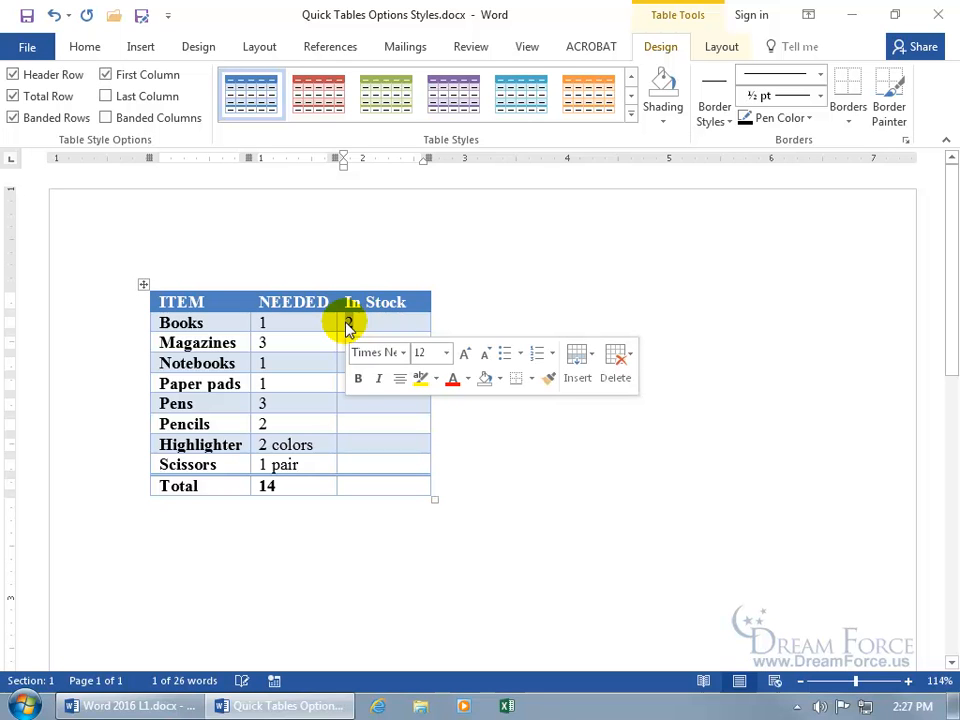
pyautogui.click(358, 378)
pyautogui.click(451, 381)
pyautogui.click(381, 379)
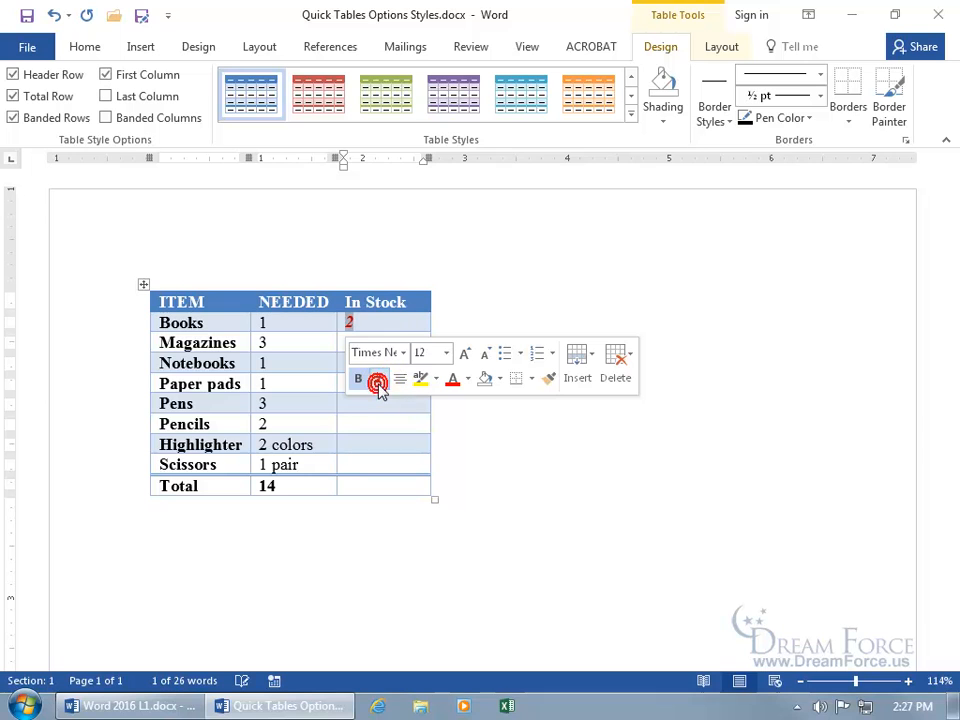
pyautogui.click(387, 326)
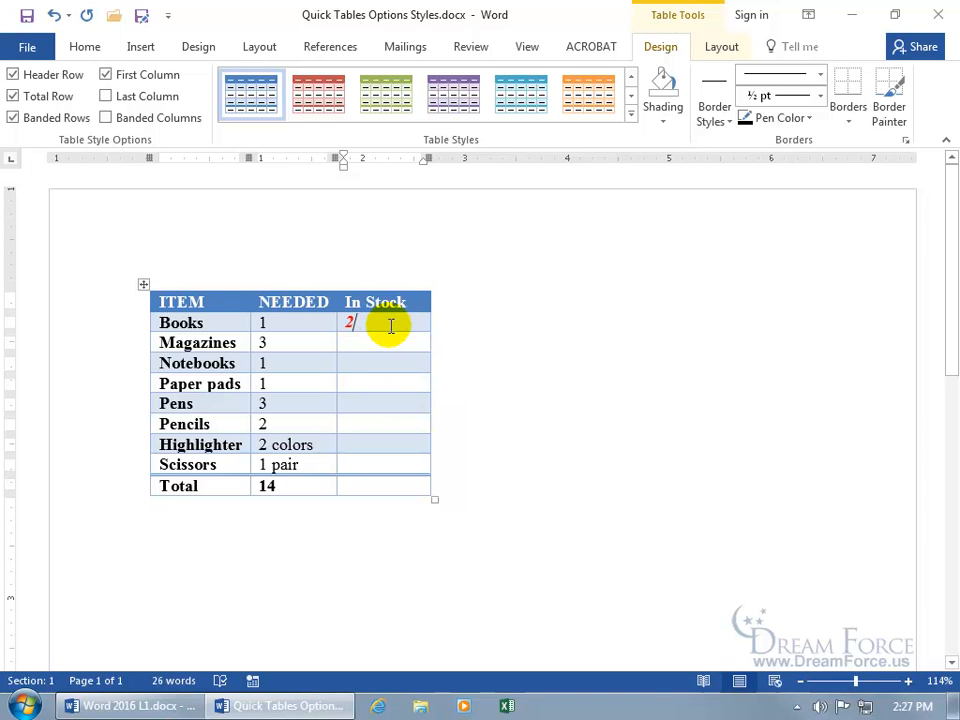
pyautogui.doubleClick(364, 321)
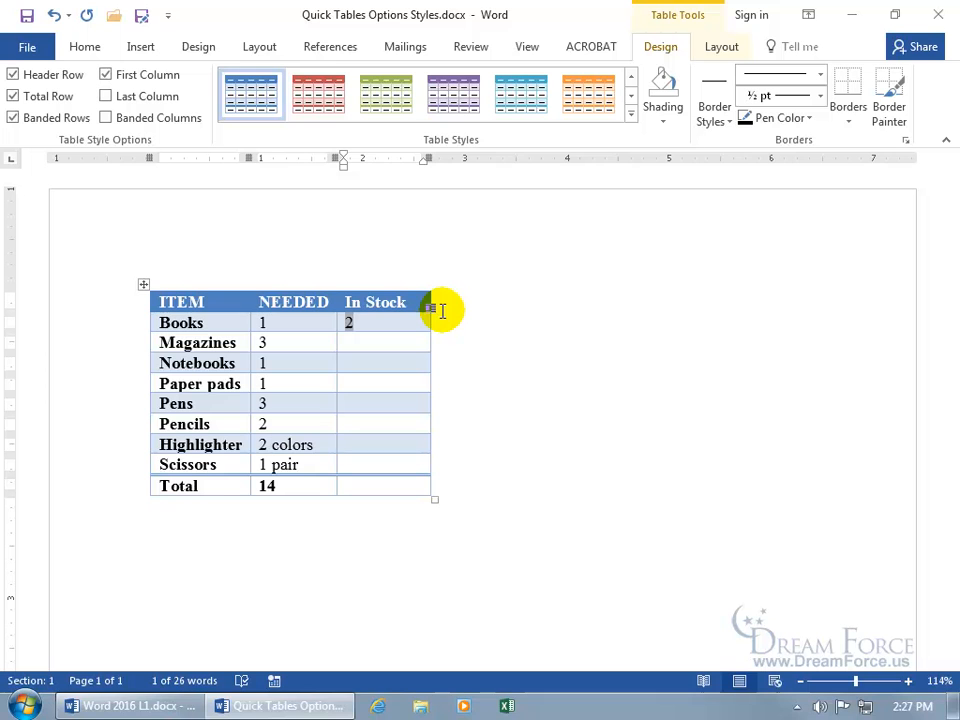
# - Add the word "name" as a line of text below the table
pyautogui.click(480, 480)
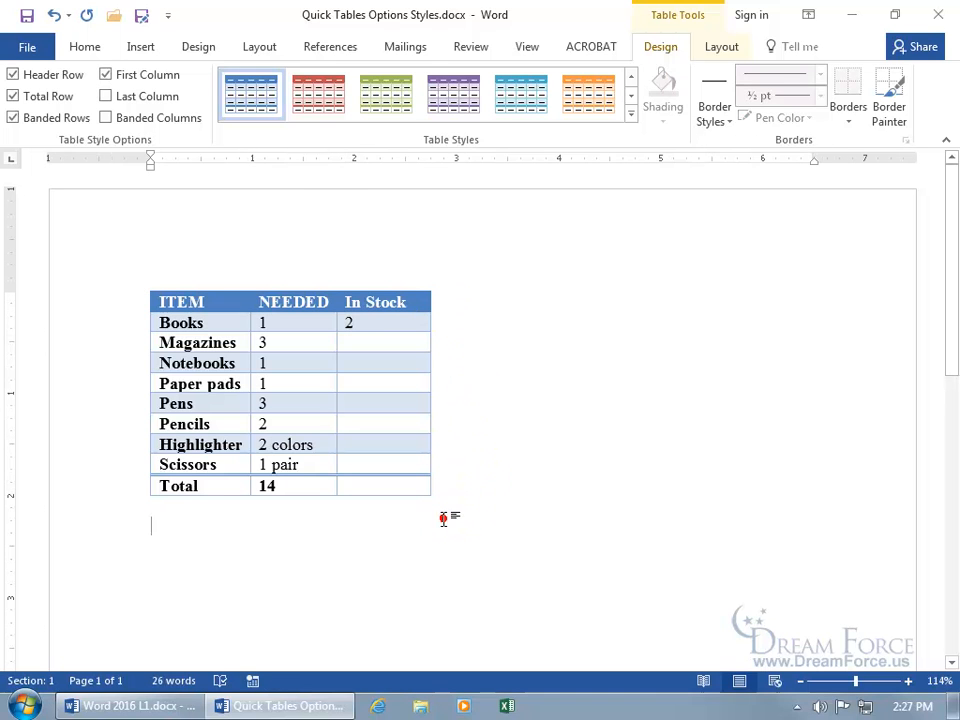
pyautogui.click(443, 517)
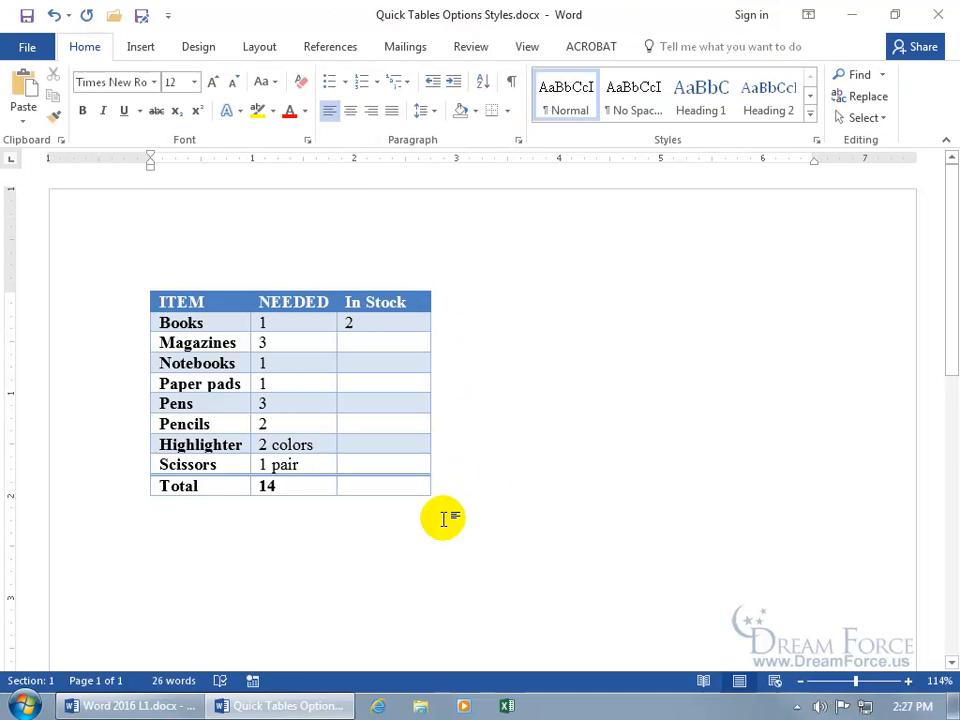
pyautogui.write('name')
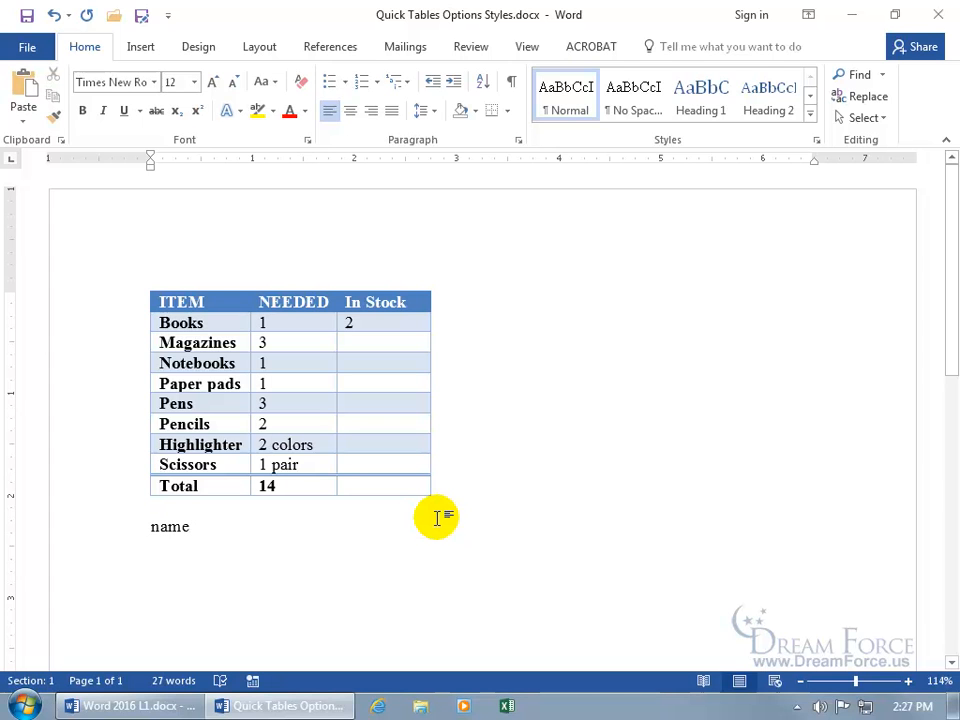
# - Format the word "name" as bold, red, italic and underlined, and clear its character formatting
pyautogui.hotkey('shift', 'Home')
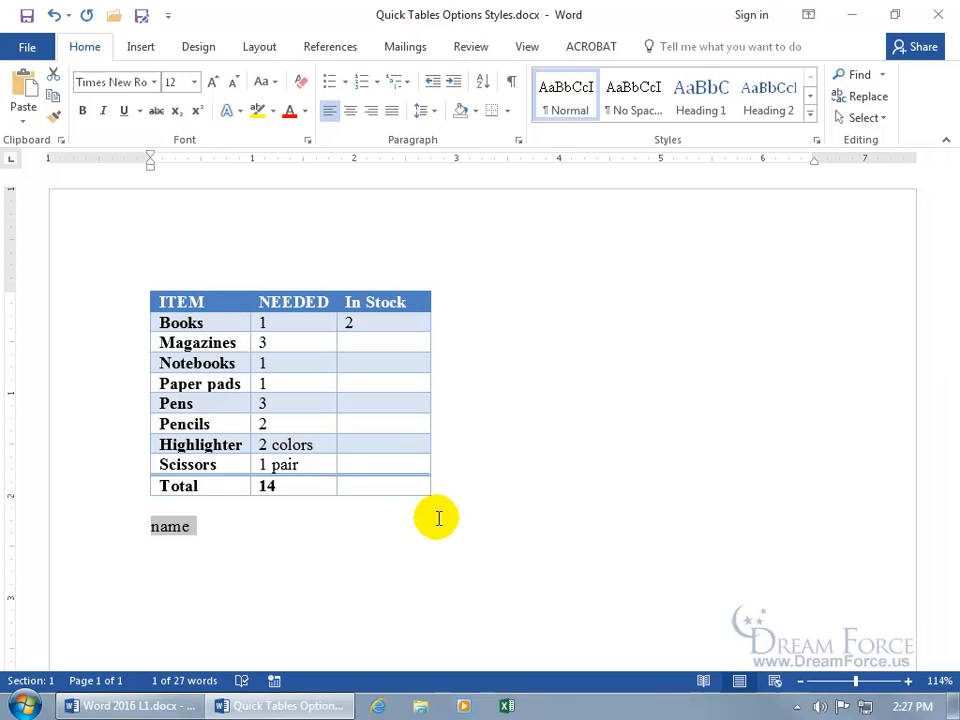
pyautogui.rightClick(182, 527)
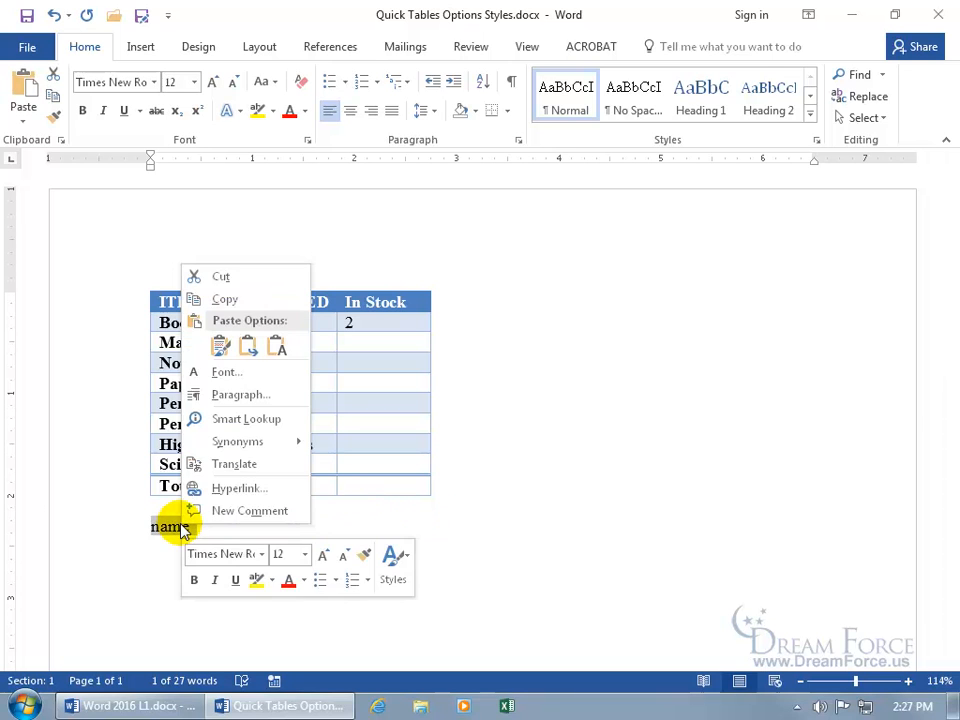
pyautogui.click(194, 580)
pyautogui.click(288, 582)
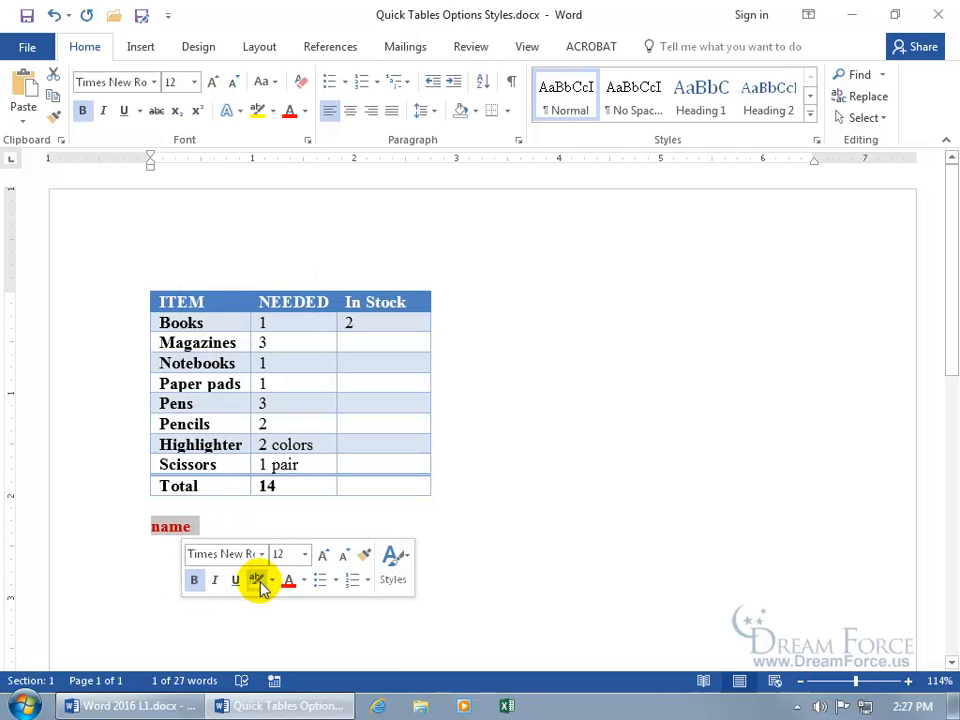
pyautogui.click(214, 580)
pyautogui.click(235, 580)
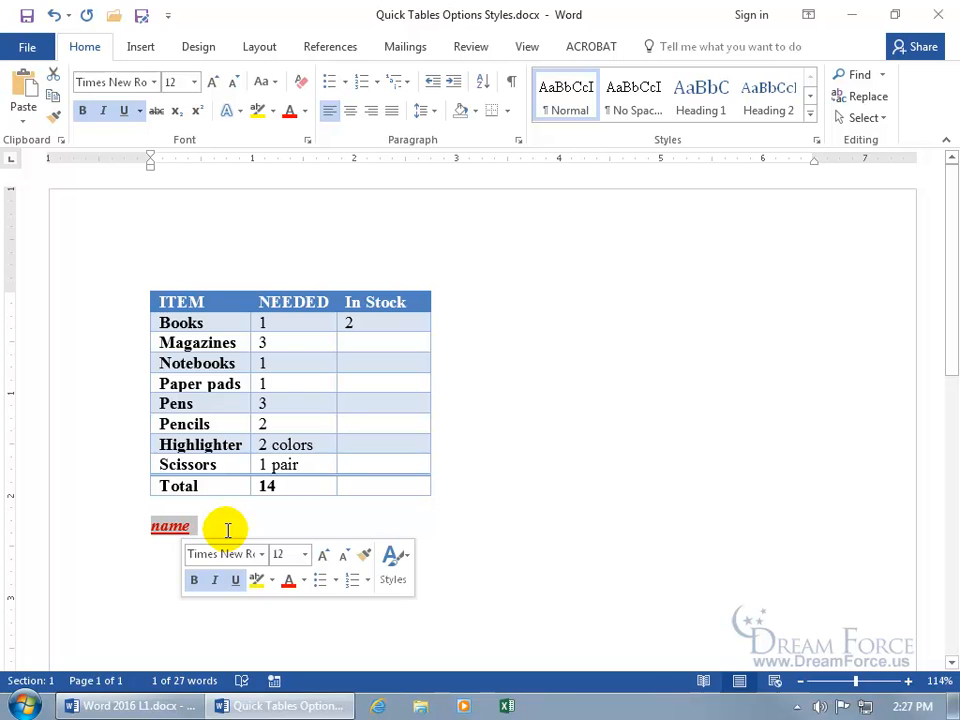
pyautogui.hotkey('ctrl', 'space')
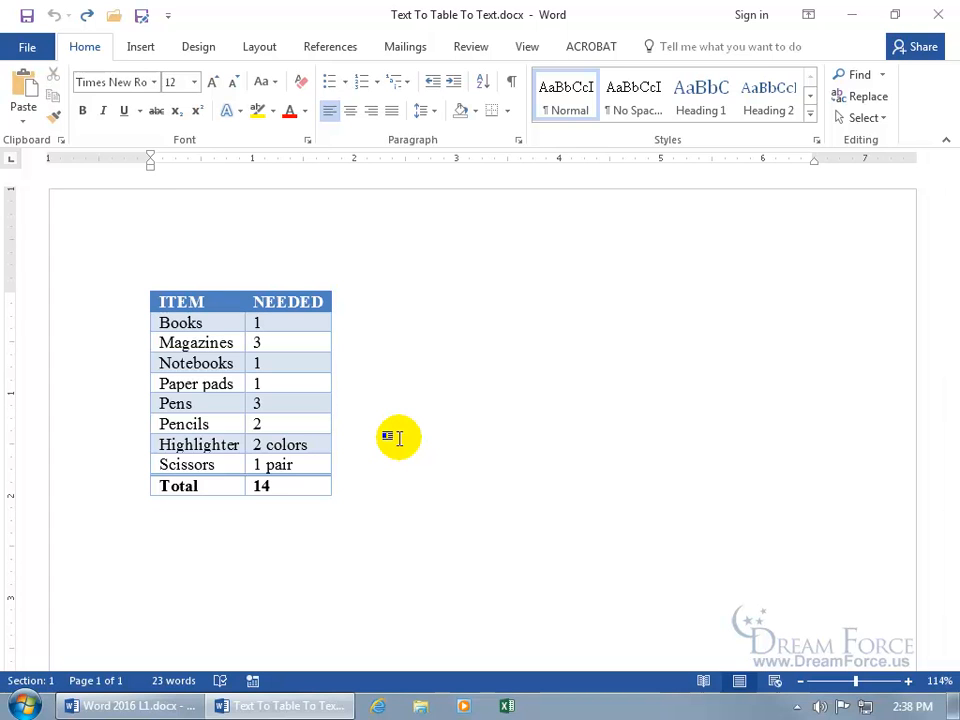
# - Convert the ITEM and NEEDED table in Text To Table To Text.docx to plain text separated with tabs
pyautogui.click(292, 400)
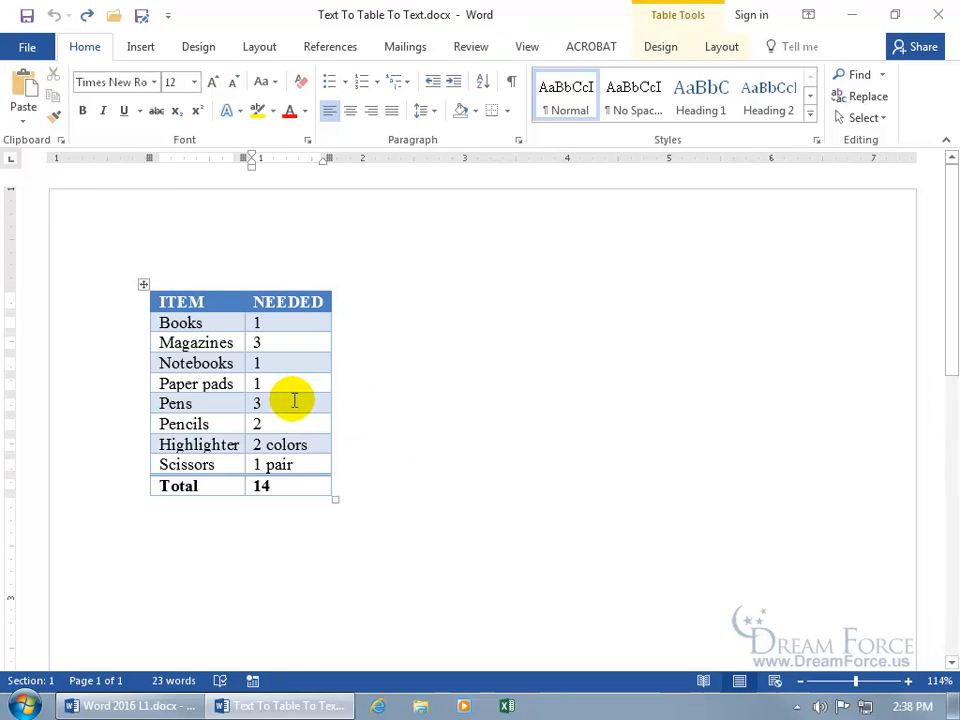
pyautogui.click(723, 55)
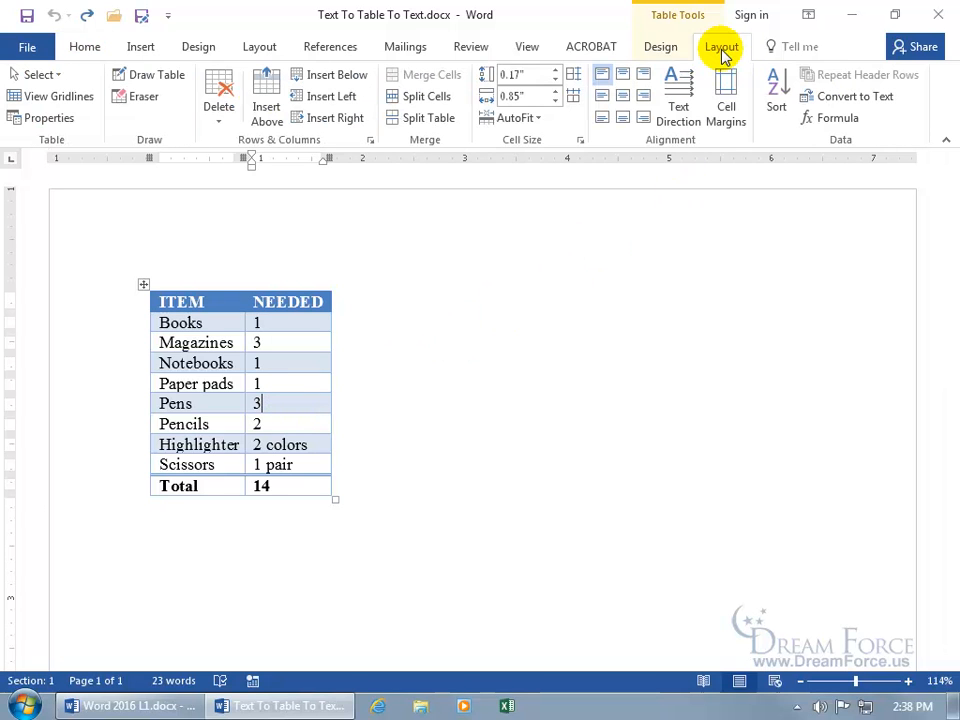
pyautogui.click(852, 100)
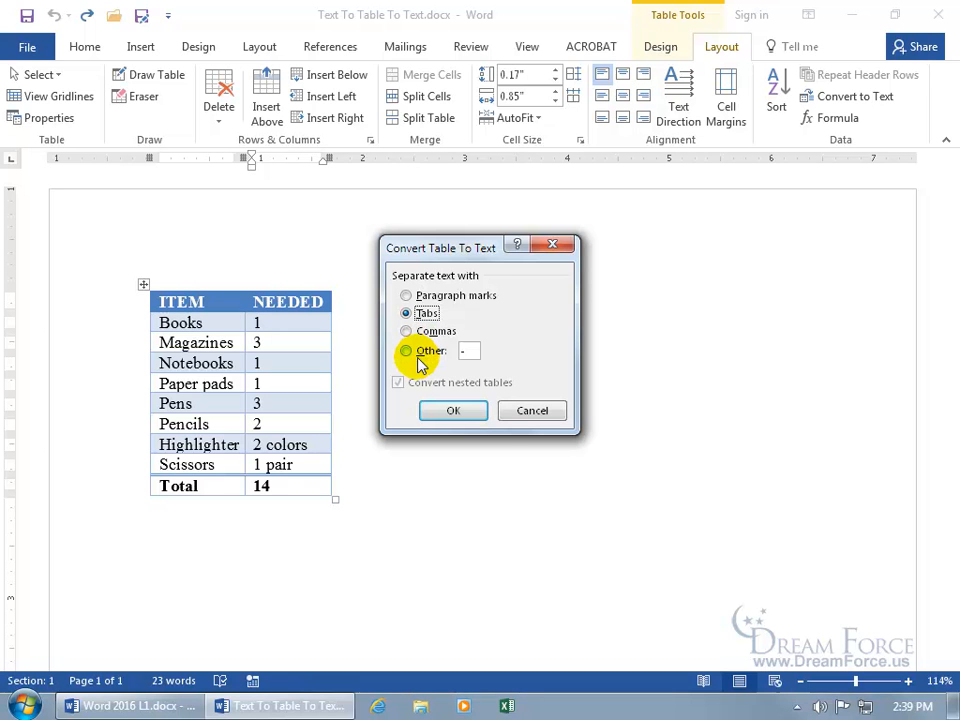
pyautogui.click(455, 412)
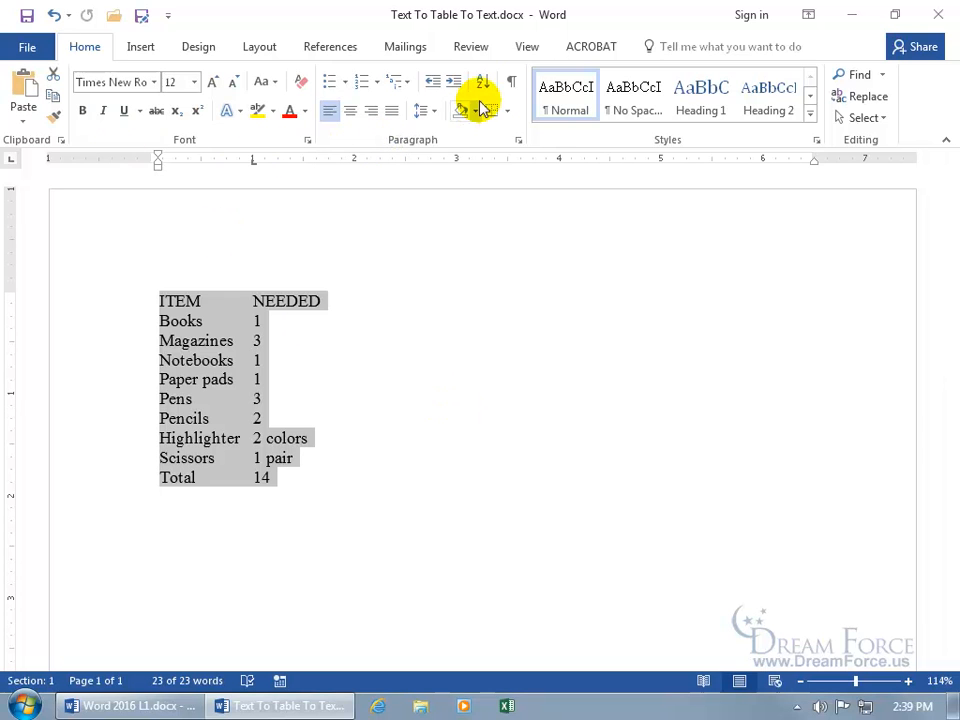
# - Show the formatting marks and move the converted list's left tab stop to about 1.6 inches
pyautogui.click(512, 82)
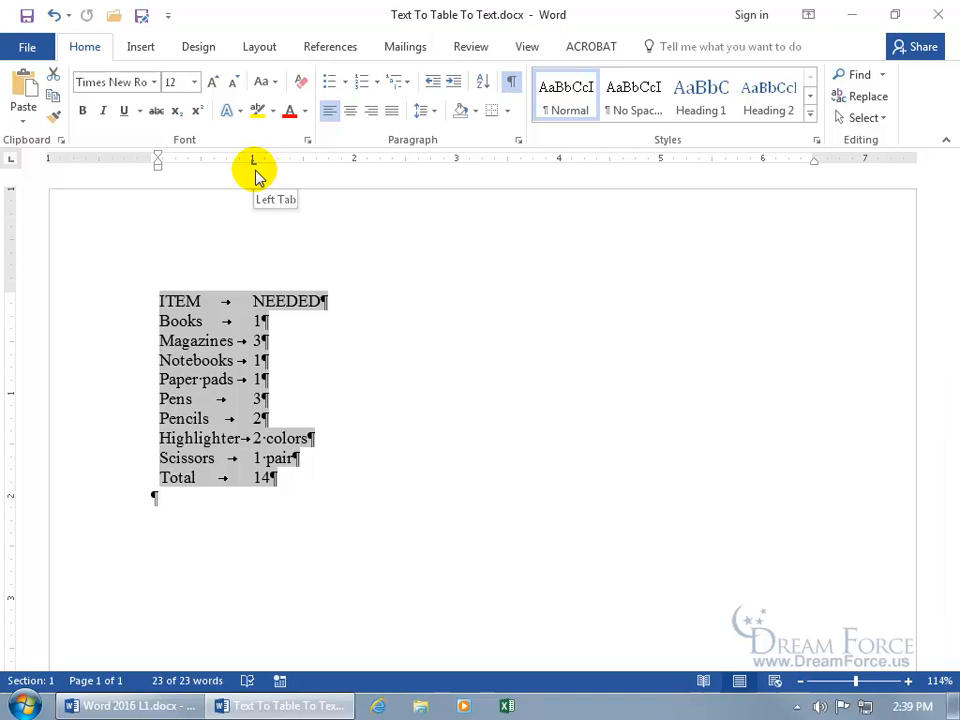
pyautogui.moveTo(253, 162); pyautogui.dragTo(310, 170)
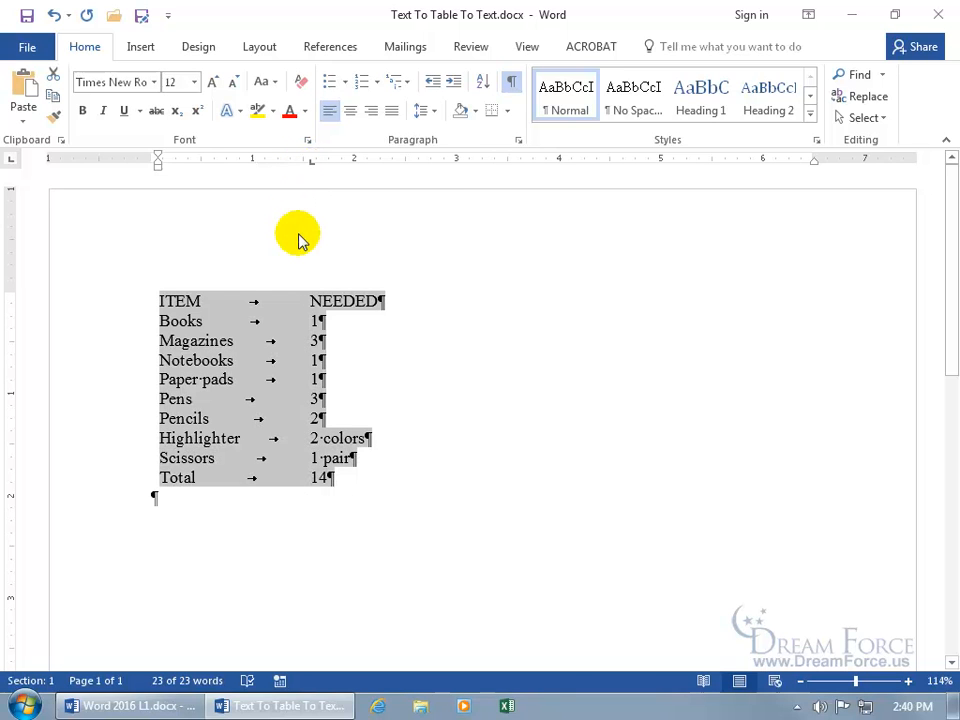
# - Hide the formatting marks and convert the ITEM and NEEDED list to a two-column table, separating text at tabs with Auto fixed column width
pyautogui.click(511, 81)
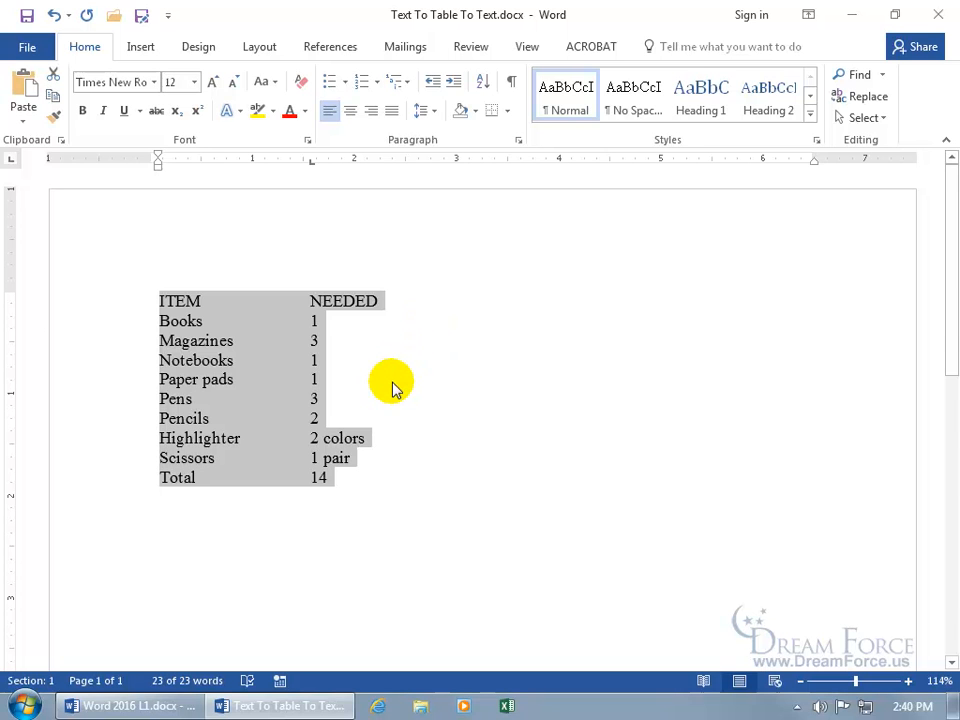
pyautogui.click(143, 48)
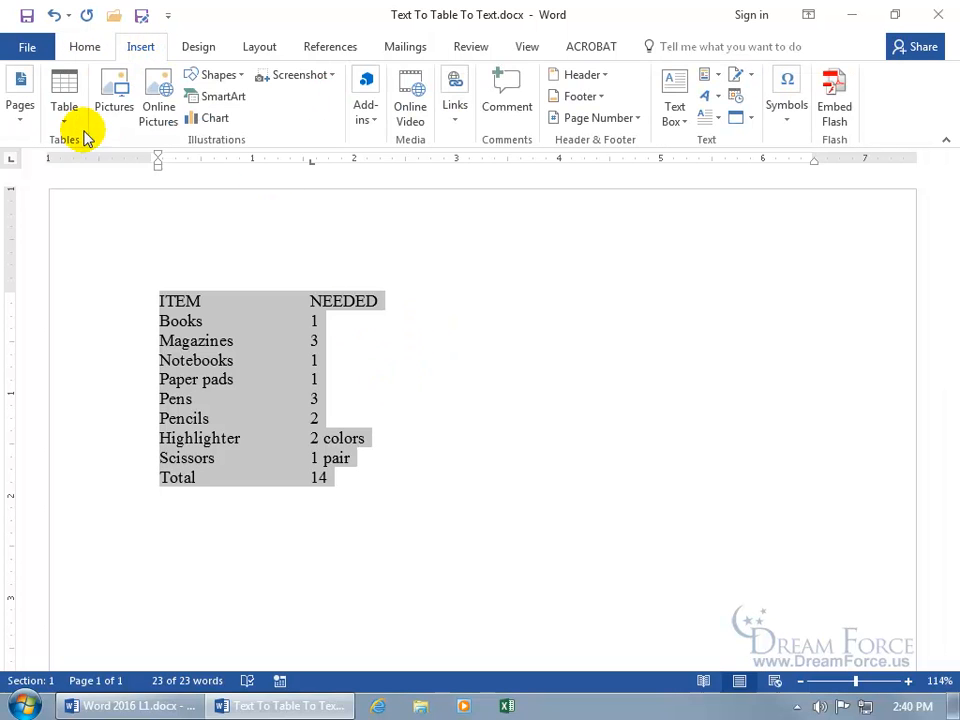
pyautogui.click(64, 108)
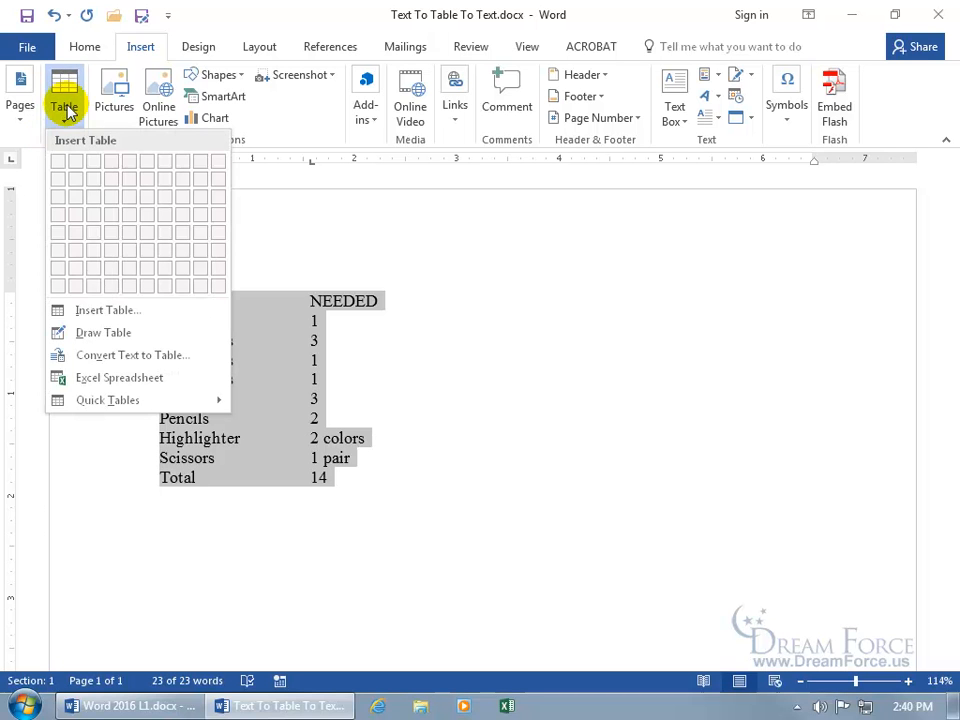
pyautogui.click(100, 357)
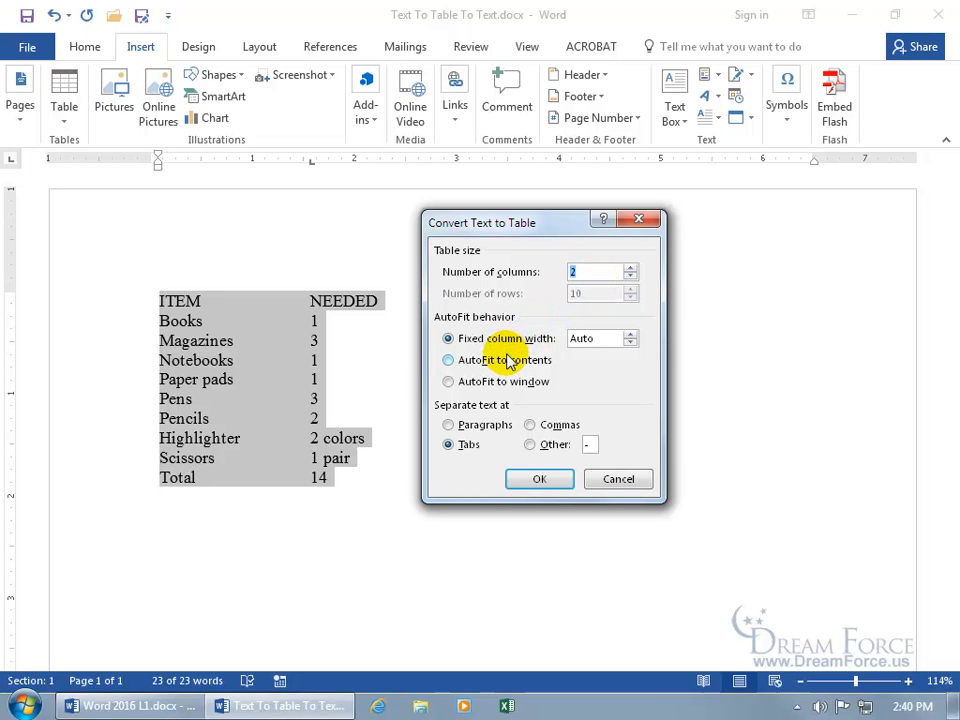
pyautogui.click(632, 341)
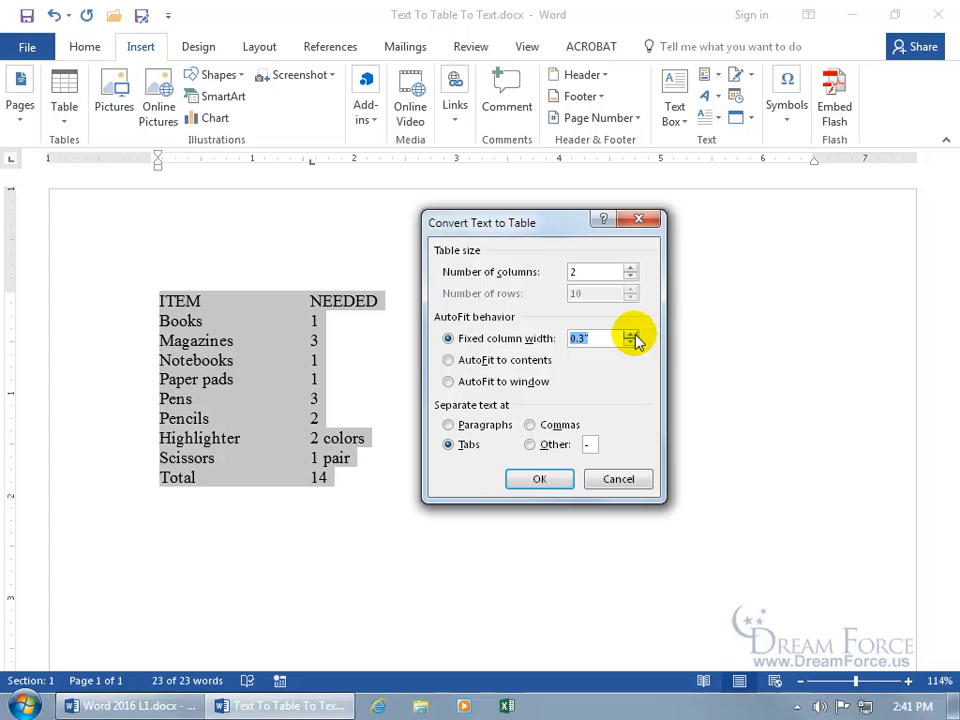
pyautogui.click(632, 335)
pyautogui.click(633, 344)
pyautogui.click(633, 344)
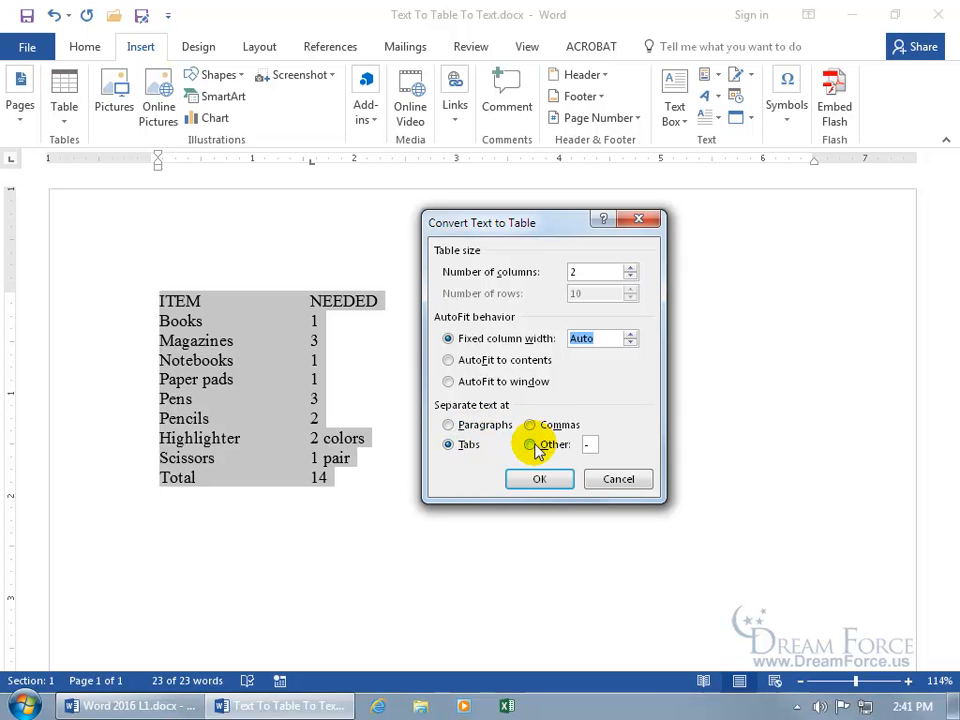
pyautogui.click(540, 482)
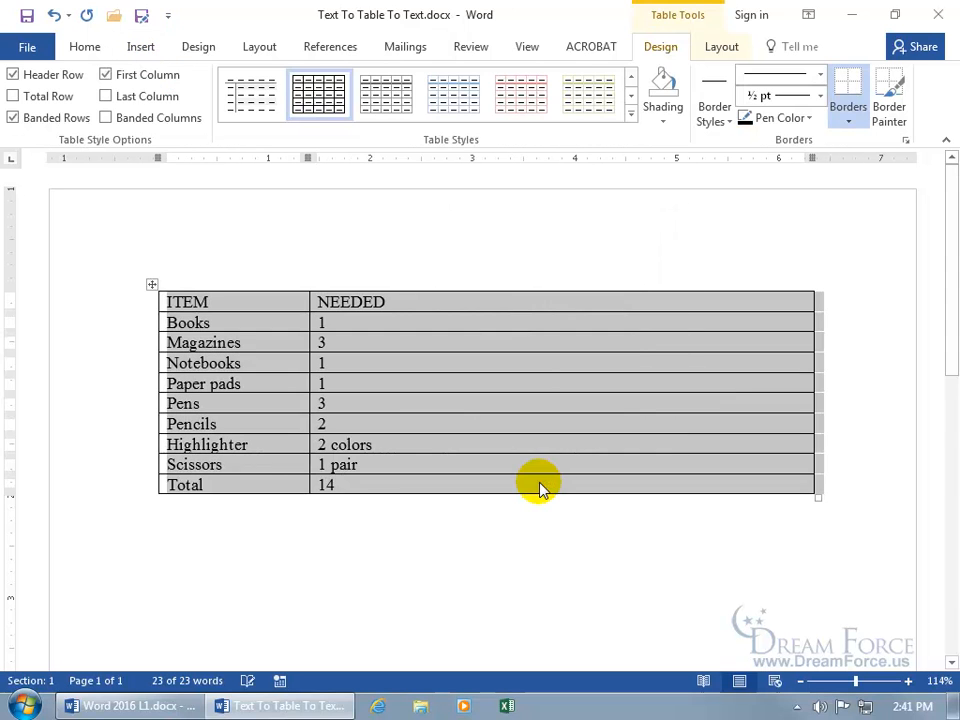
# - Fit the widths of both the NEEDED and ITEM columns to their contents
pyautogui.click(700, 424)
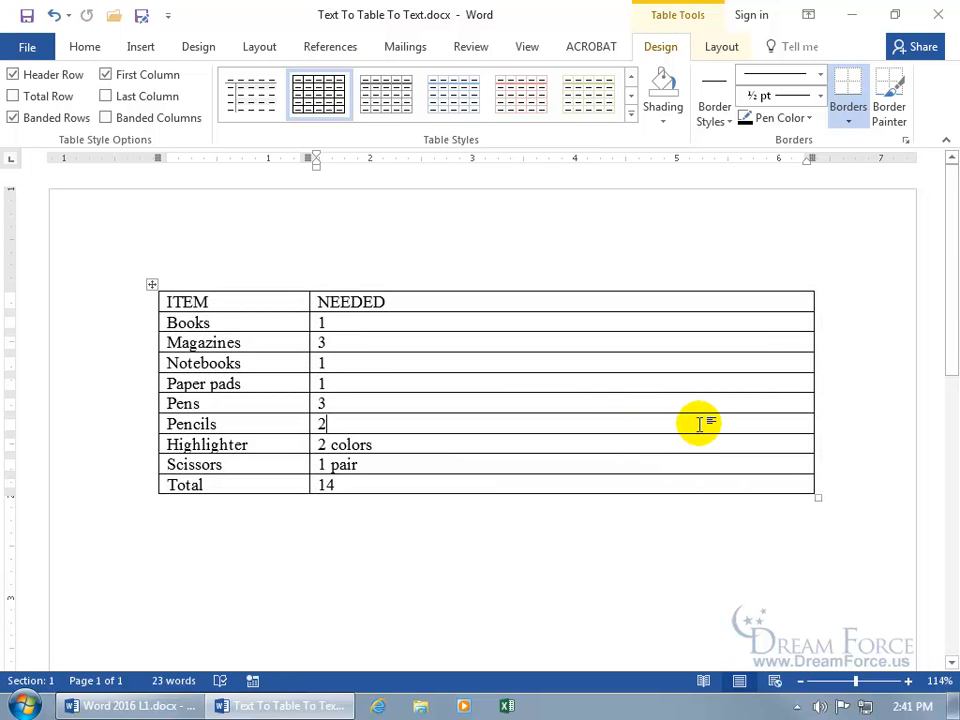
pyautogui.doubleClick(811, 396)
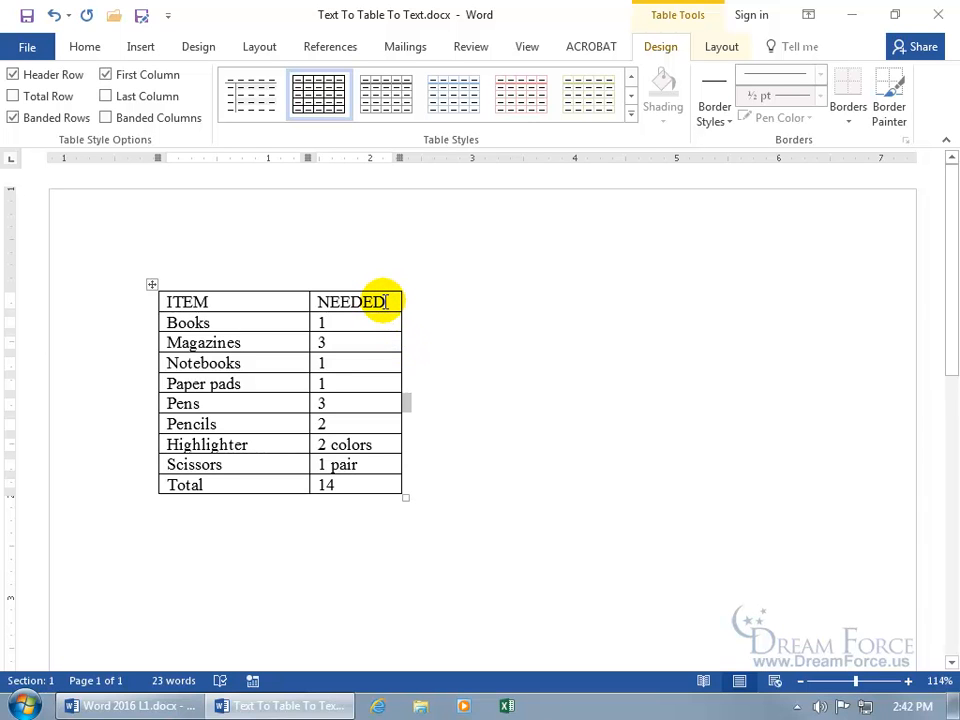
pyautogui.doubleClick(307, 363)
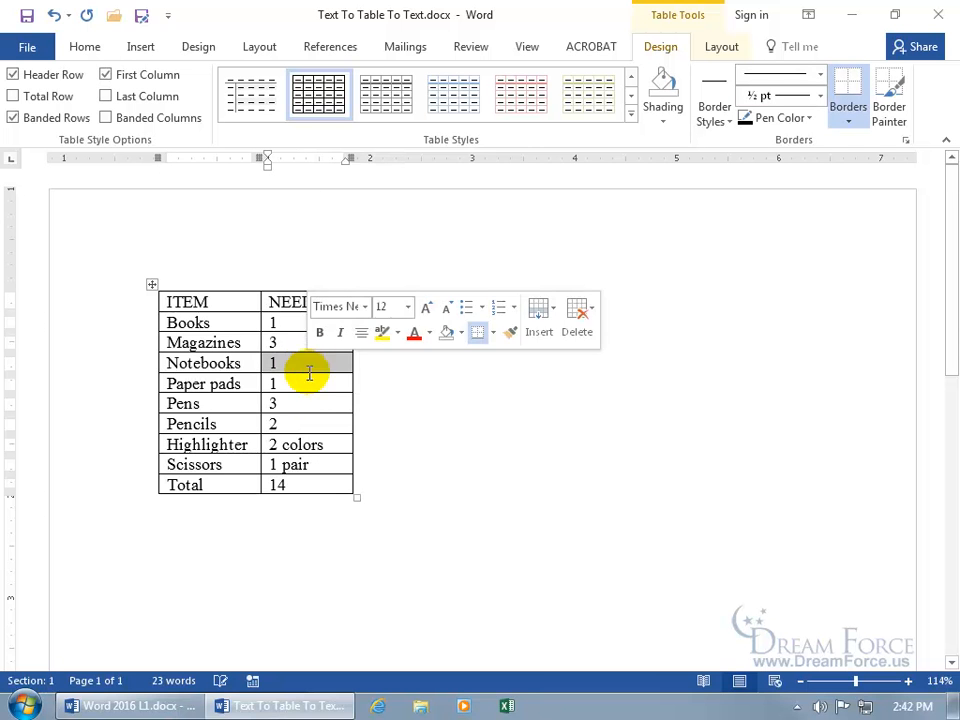
pyautogui.click(306, 396)
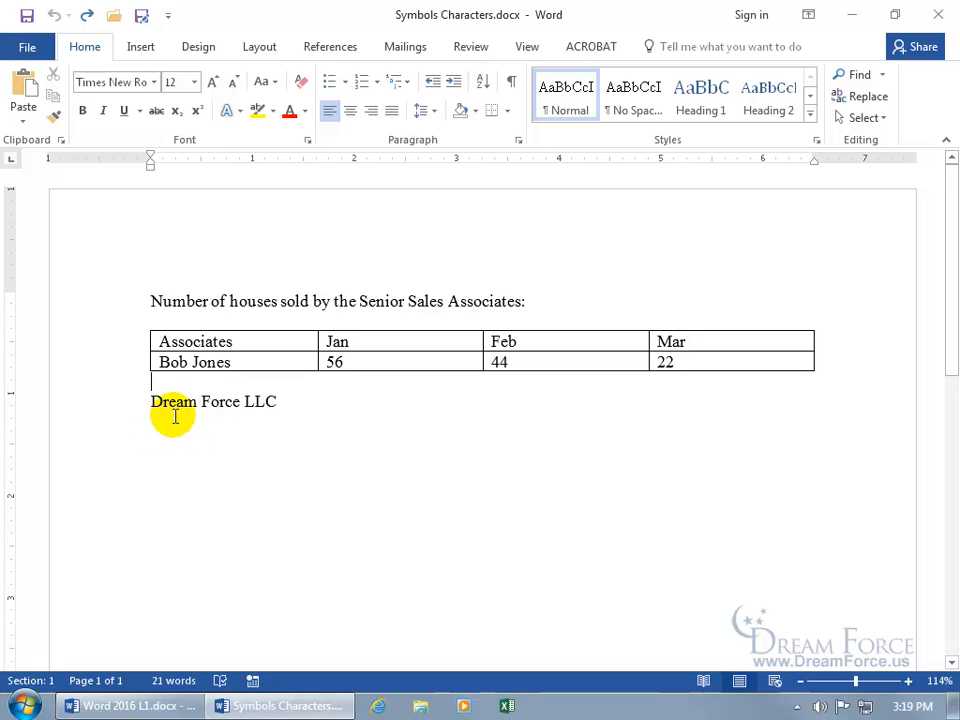
# - In Symbols Characters.docx, add a copyright symbol and a space before "Dream Force LLC" using the (c) AutoCorrect shorthand
pyautogui.click(150, 401)
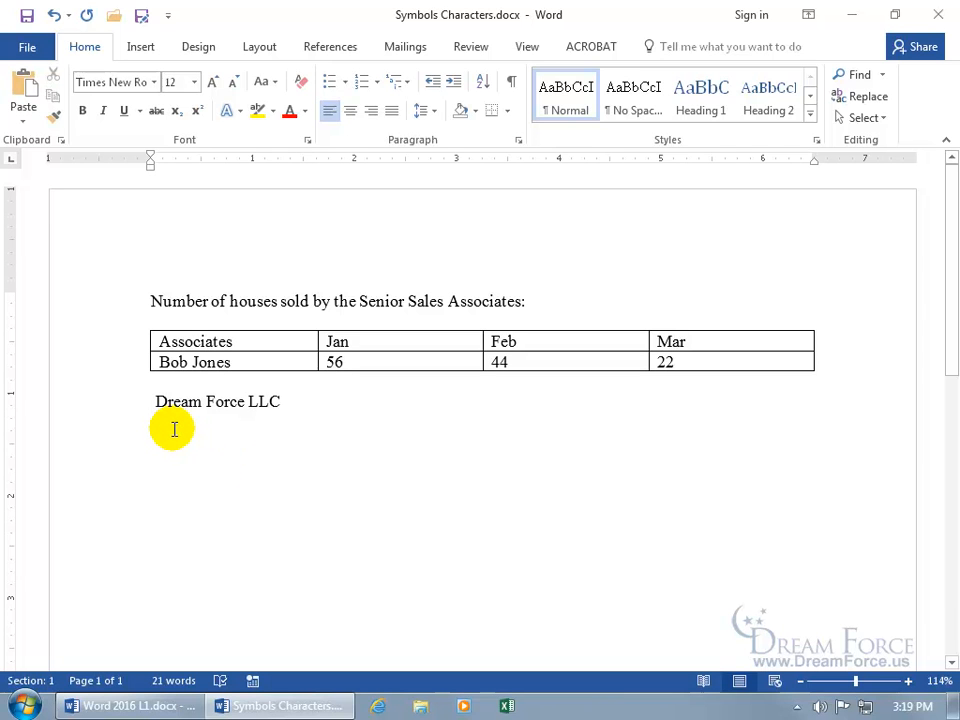
pyautogui.write('(')
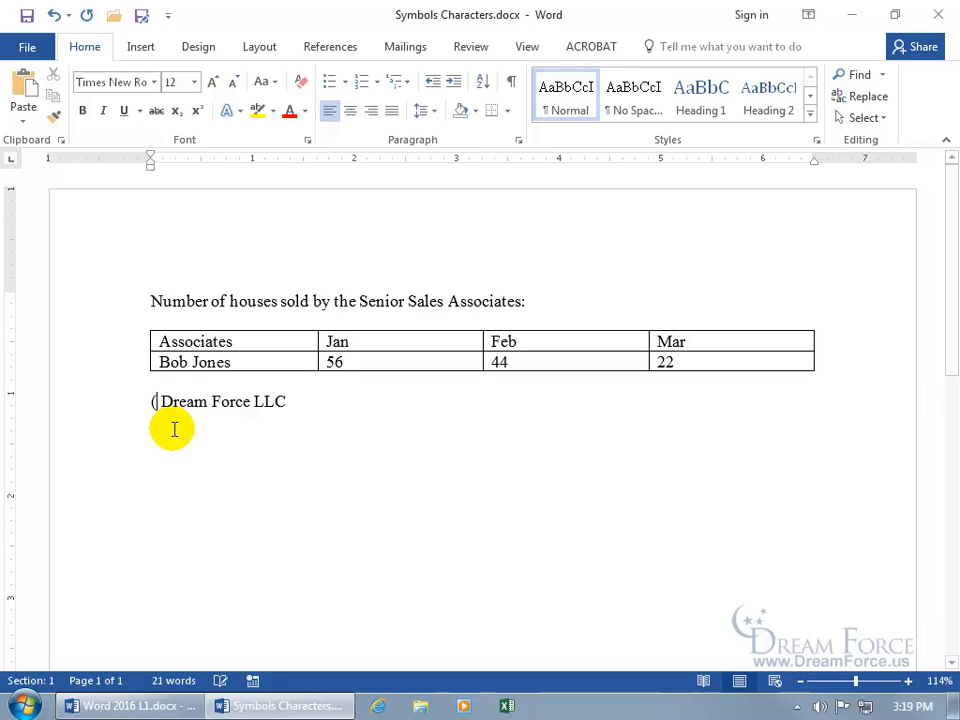
pyautogui.write('c)')
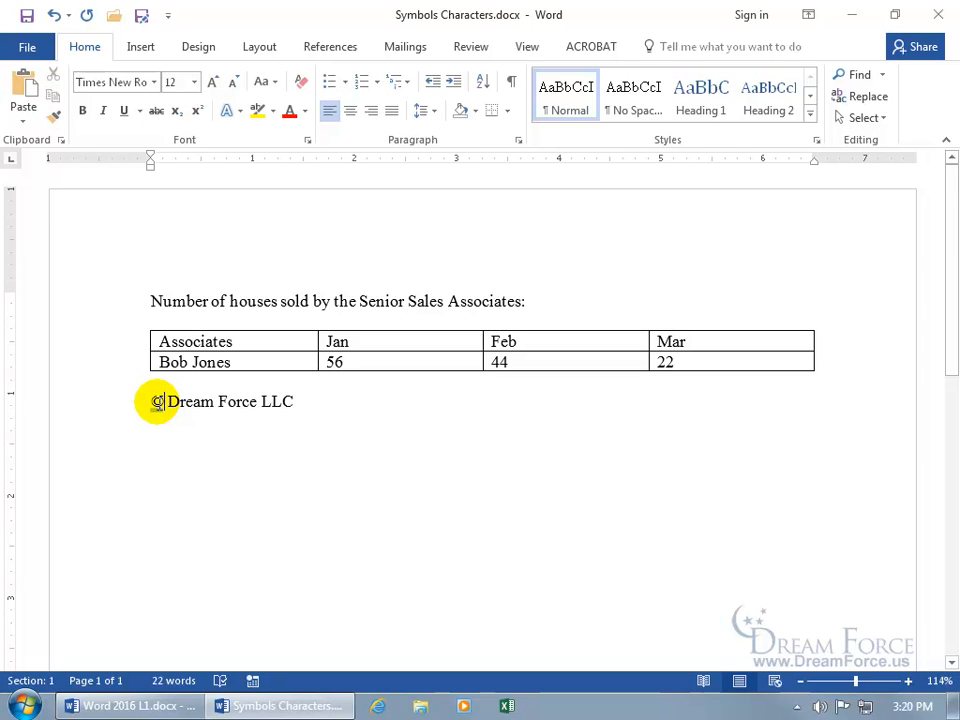
# - Look up the (c) replacement entry in the AutoCorrect options and leave the settings without changes
pyautogui.moveTo(161, 414)
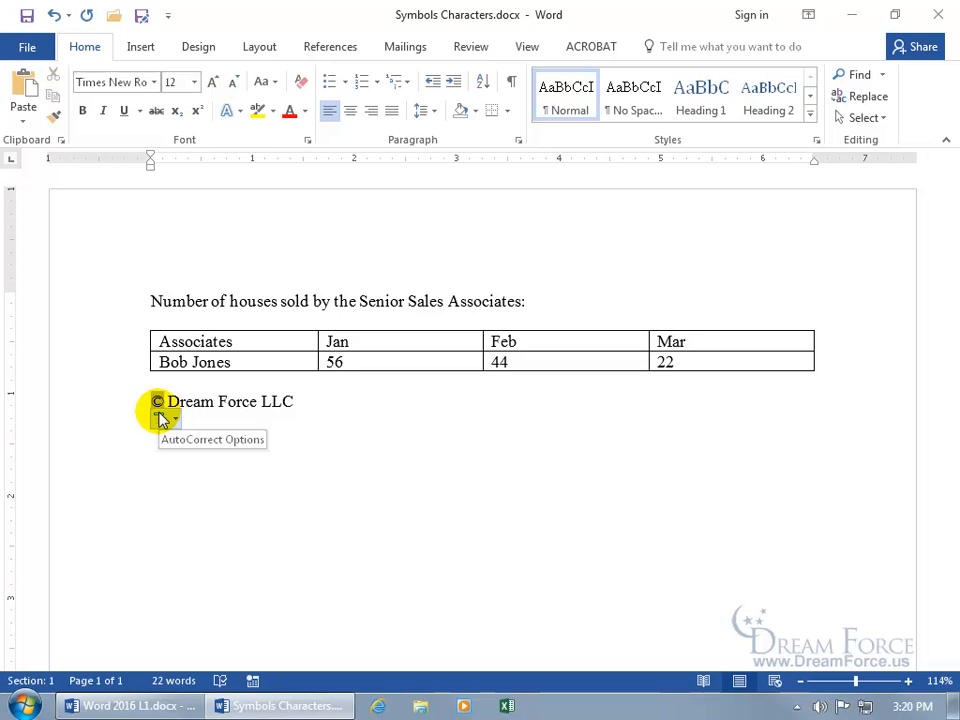
pyautogui.click(163, 418)
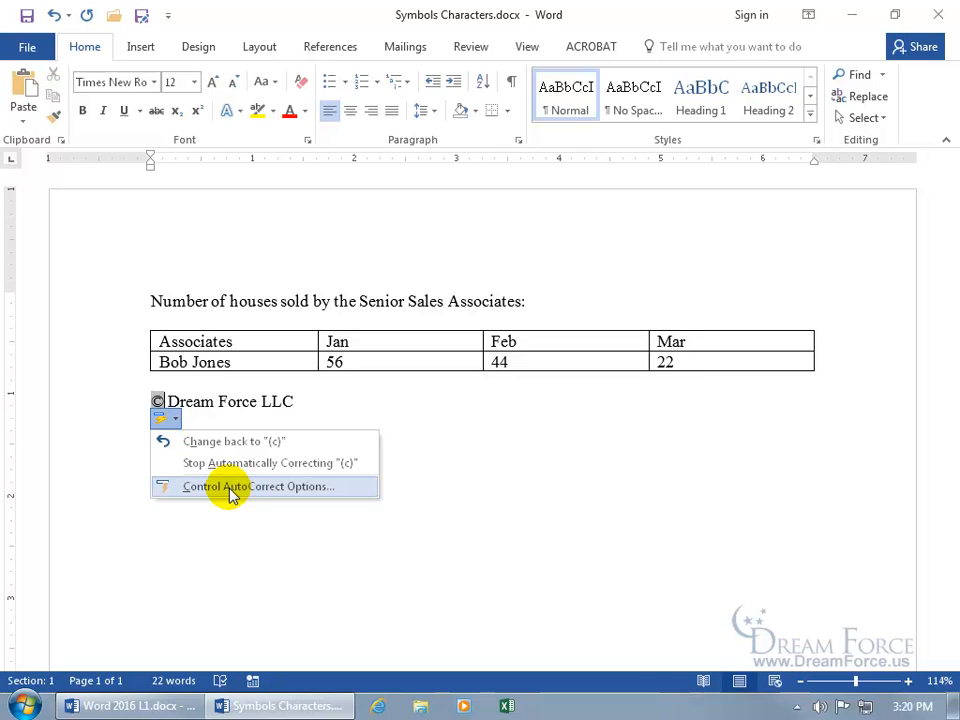
pyautogui.click(230, 487)
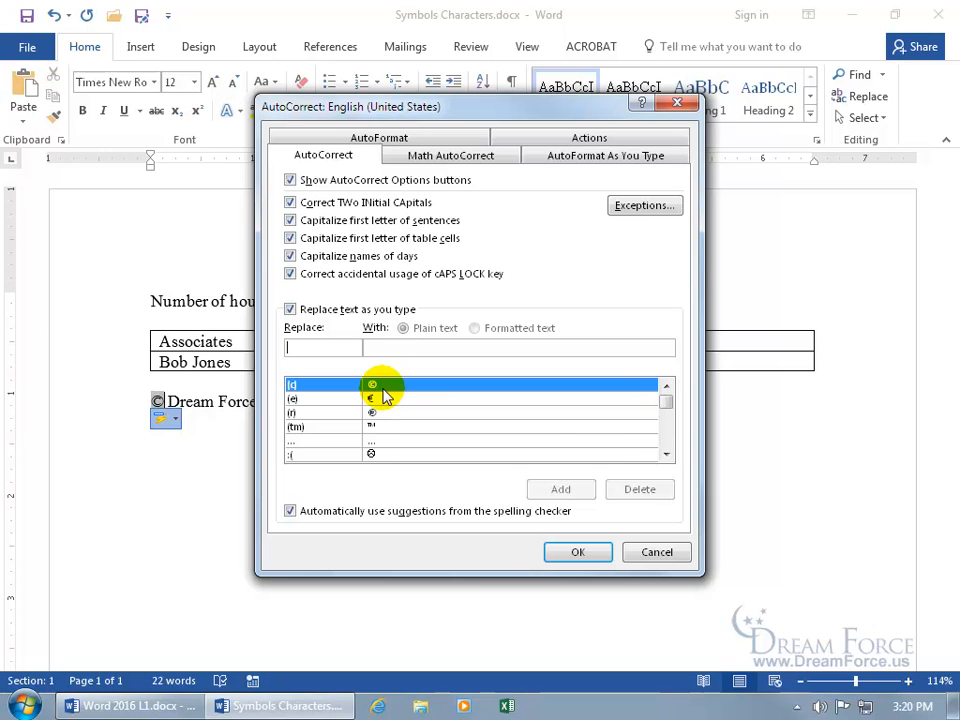
pyautogui.click(656, 552)
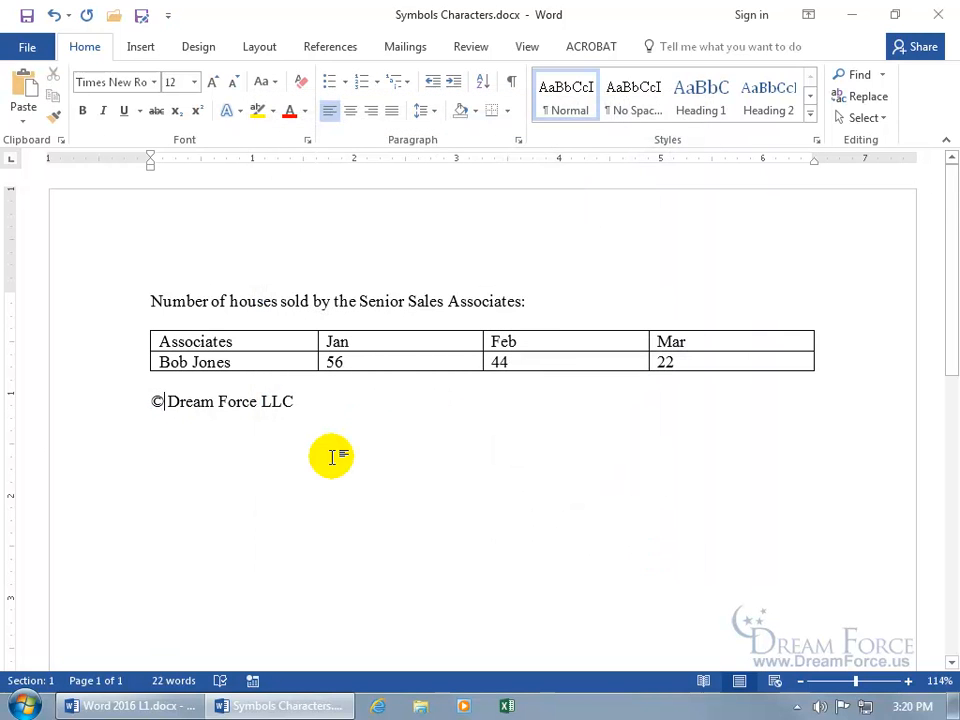
# - Insert a registered trademark symbol (®) after "Dream Force LLC", separated by spaces
pyautogui.click(339, 403)
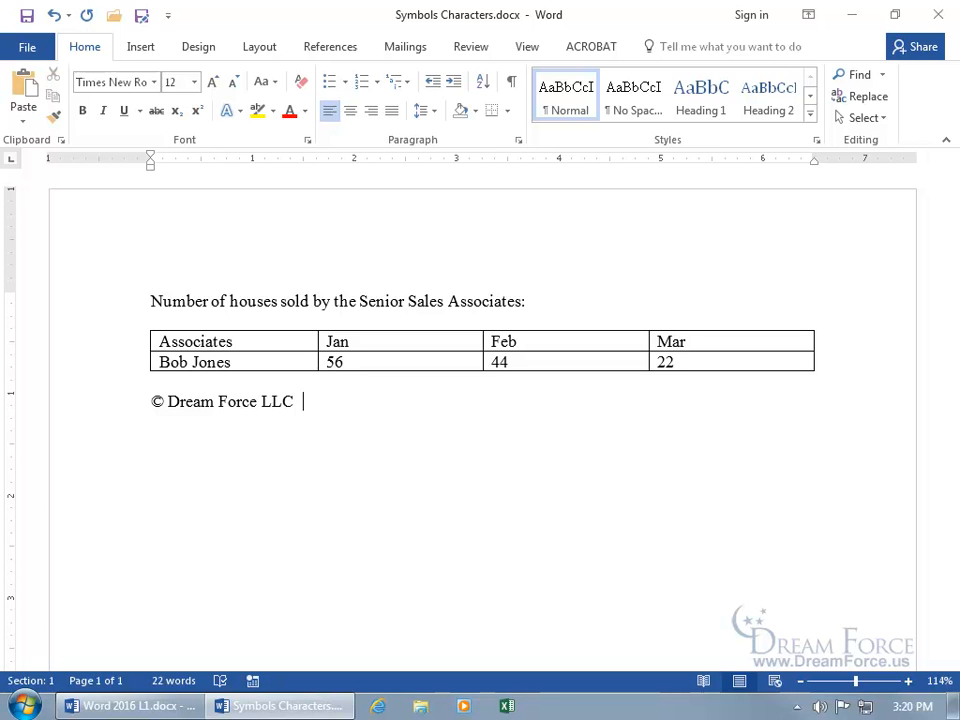
pyautogui.click(146, 56)
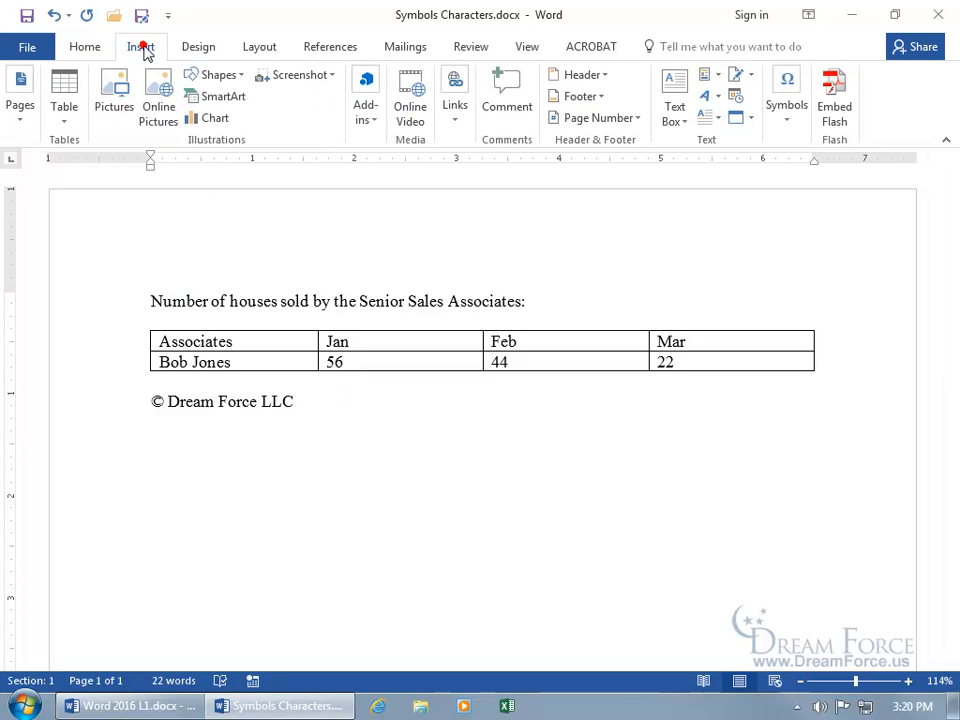
pyautogui.click(787, 108)
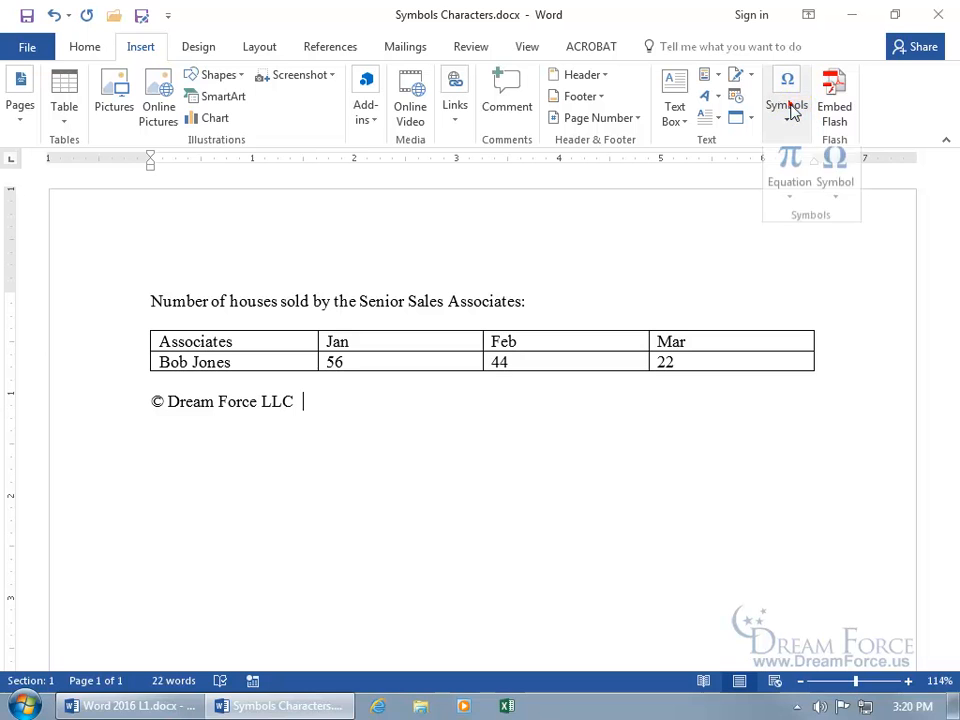
pyautogui.click(836, 186)
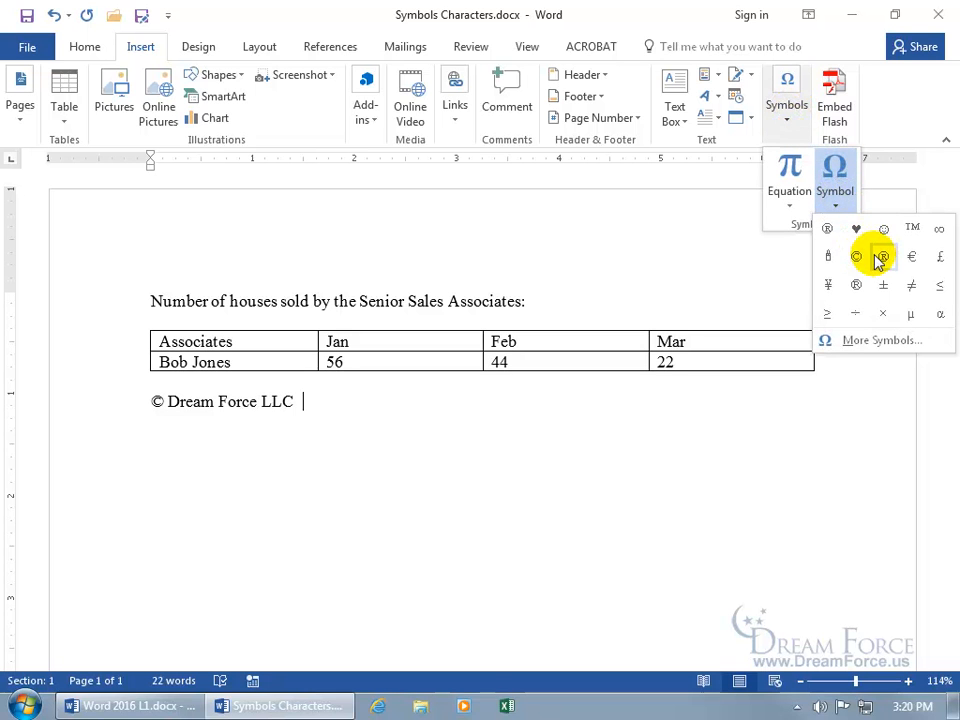
pyautogui.click(829, 232)
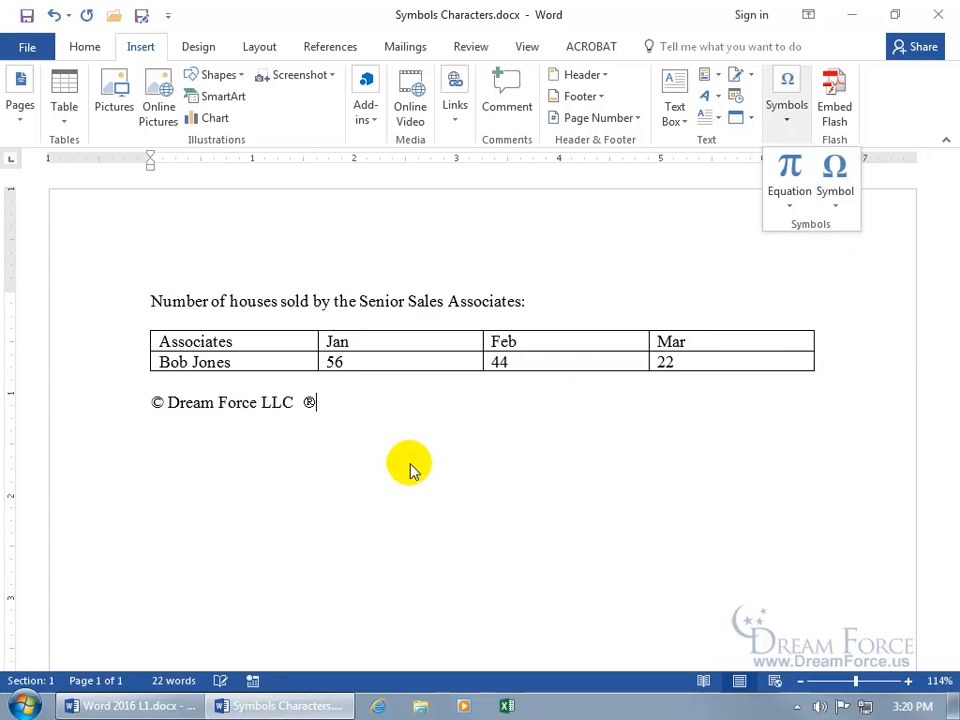
# - Insert two more ® symbols after the first one from the recently used symbols of the full symbol collection
pyautogui.click(842, 192)
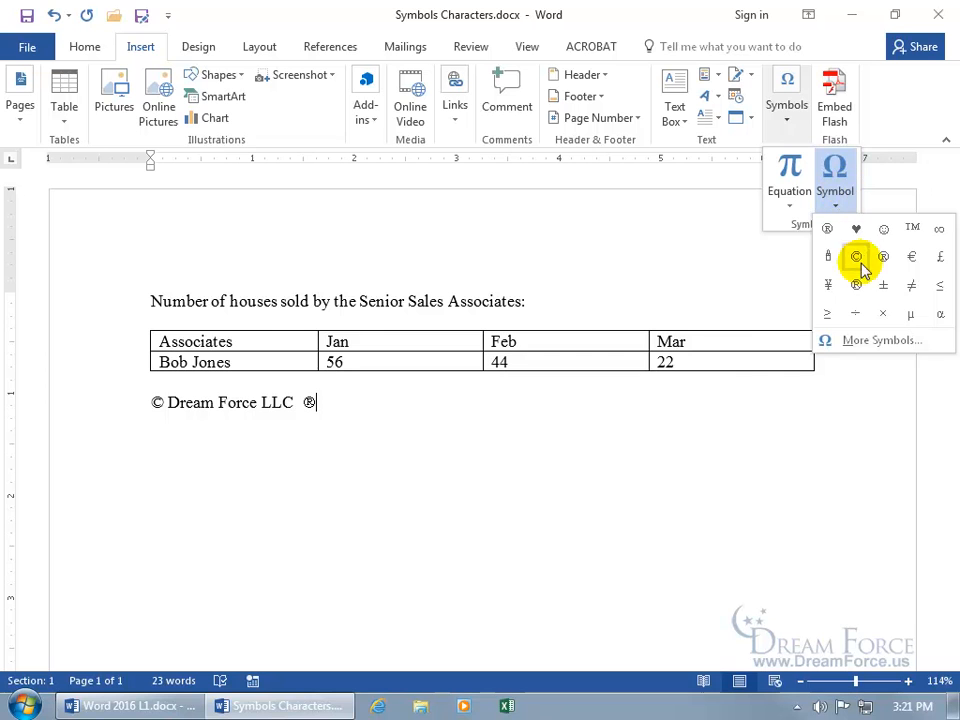
pyautogui.click(866, 342)
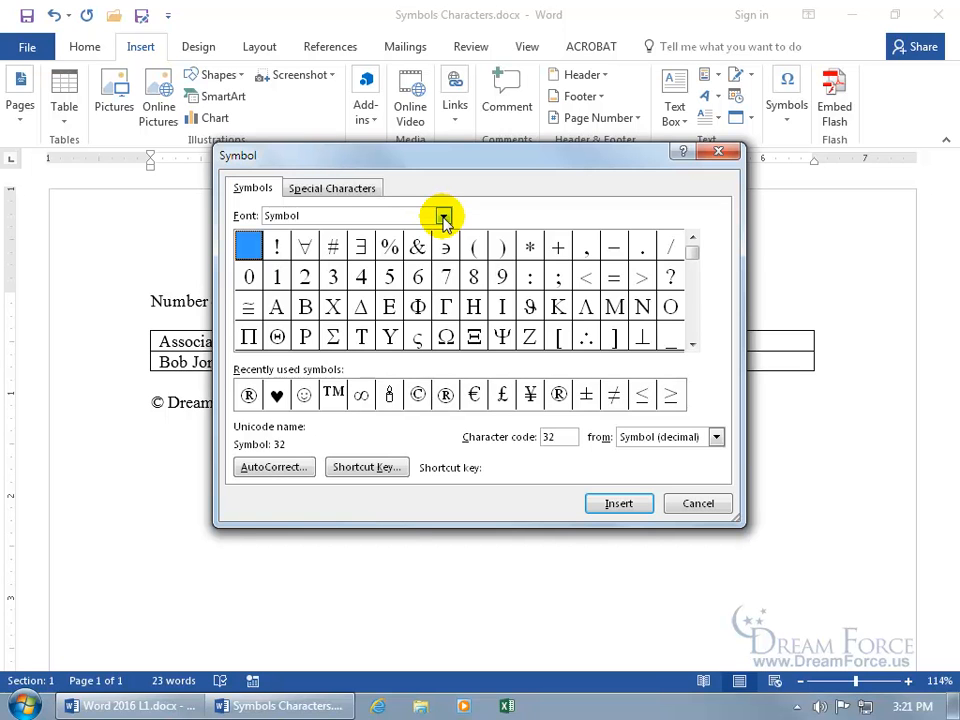
pyautogui.moveTo(689, 255); pyautogui.dragTo(697, 335)
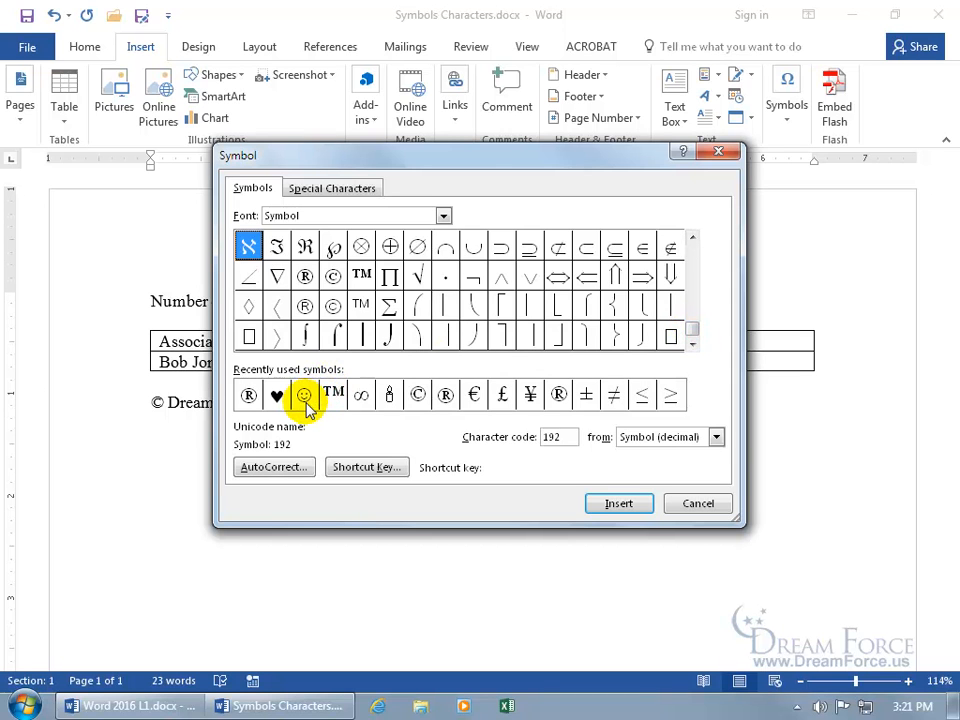
pyautogui.doubleClick(249, 396)
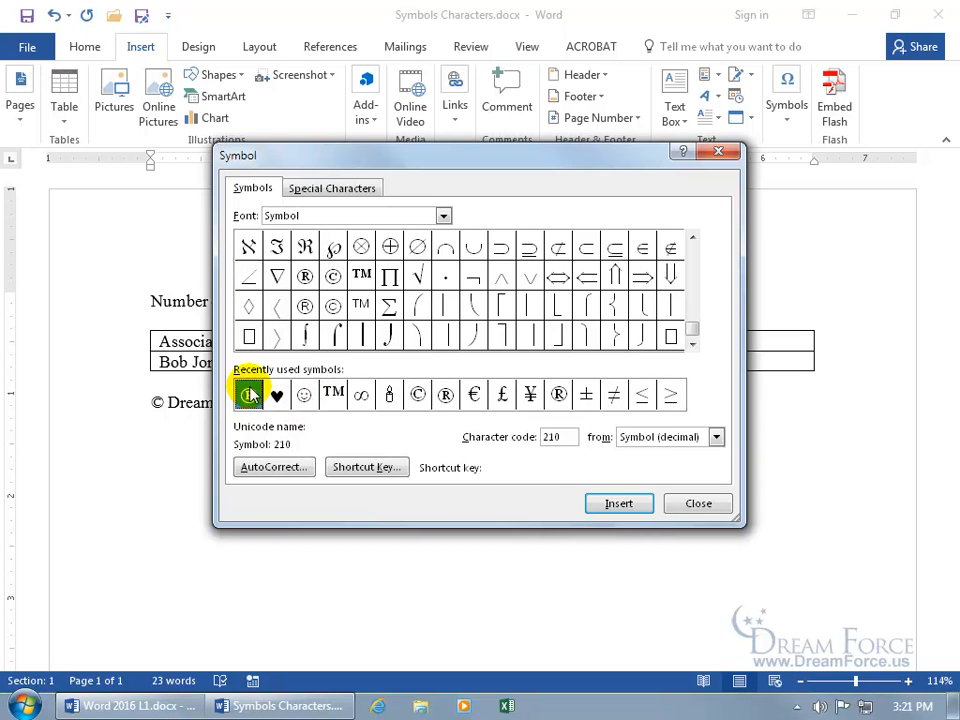
pyautogui.click(618, 503)
pyautogui.click(698, 503)
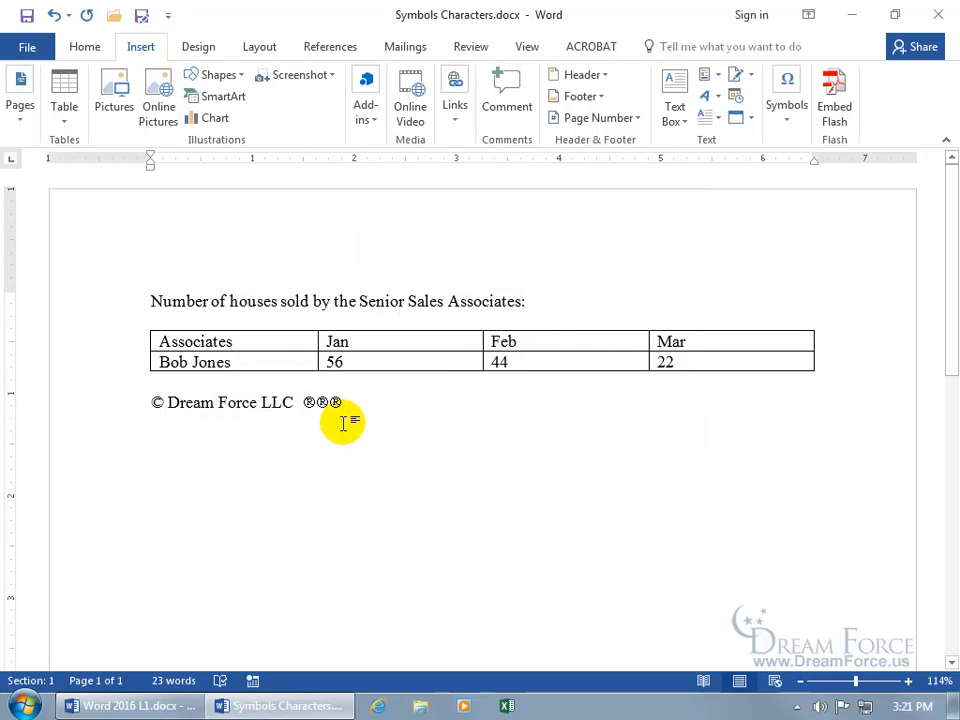
# - Insert the boxed X symbol from the Wingdings font (character code 253) after the ® symbols
pyautogui.click(787, 110)
pyautogui.click(836, 195)
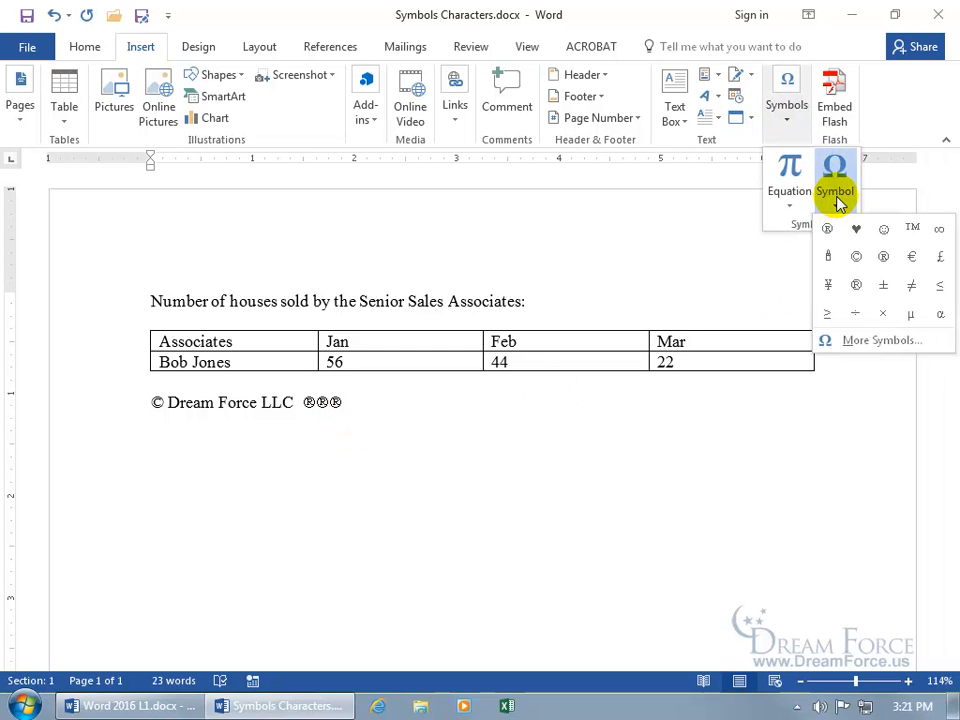
pyautogui.click(873, 340)
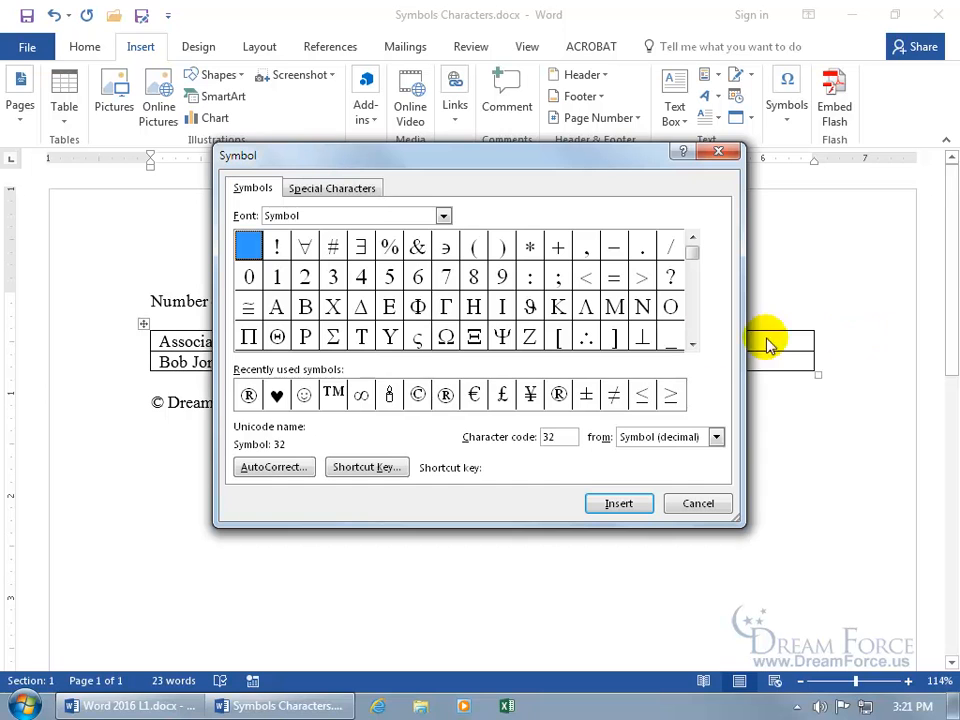
pyautogui.click(443, 219)
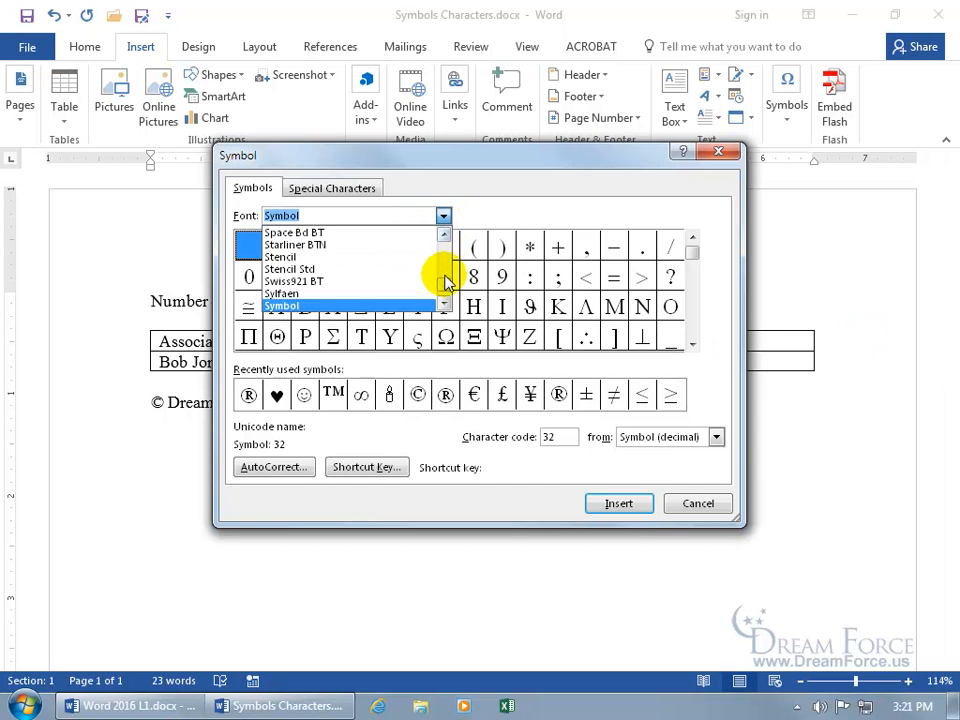
pyautogui.scroll(-5, 444, 279)
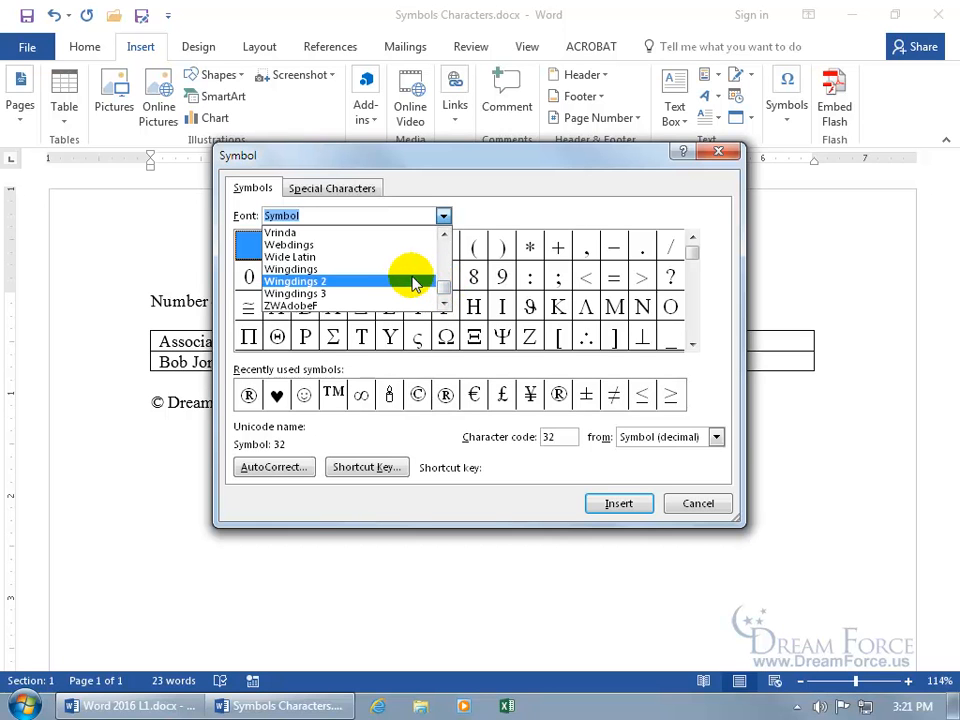
pyautogui.click(340, 280)
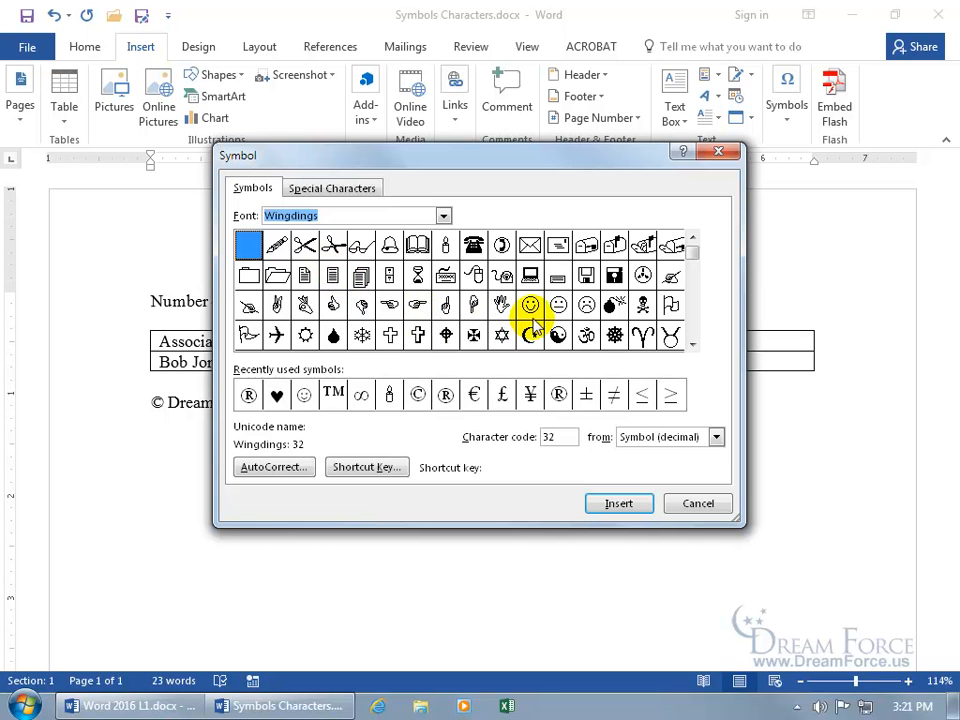
pyautogui.click(692, 344)
pyautogui.click(692, 344)
pyautogui.click(692, 344)
pyautogui.click(692, 344)
pyautogui.click(692, 344)
pyautogui.click(692, 344)
pyautogui.click(692, 344)
pyautogui.click(692, 344)
pyautogui.click(692, 344)
pyautogui.click(692, 344)
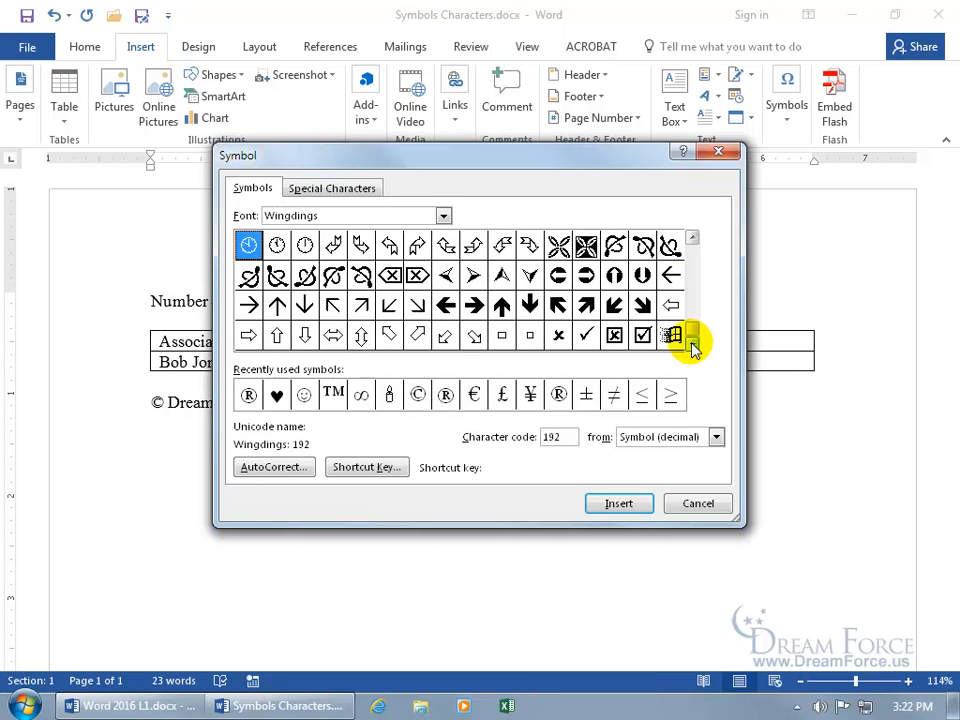
pyautogui.doubleClick(615, 338)
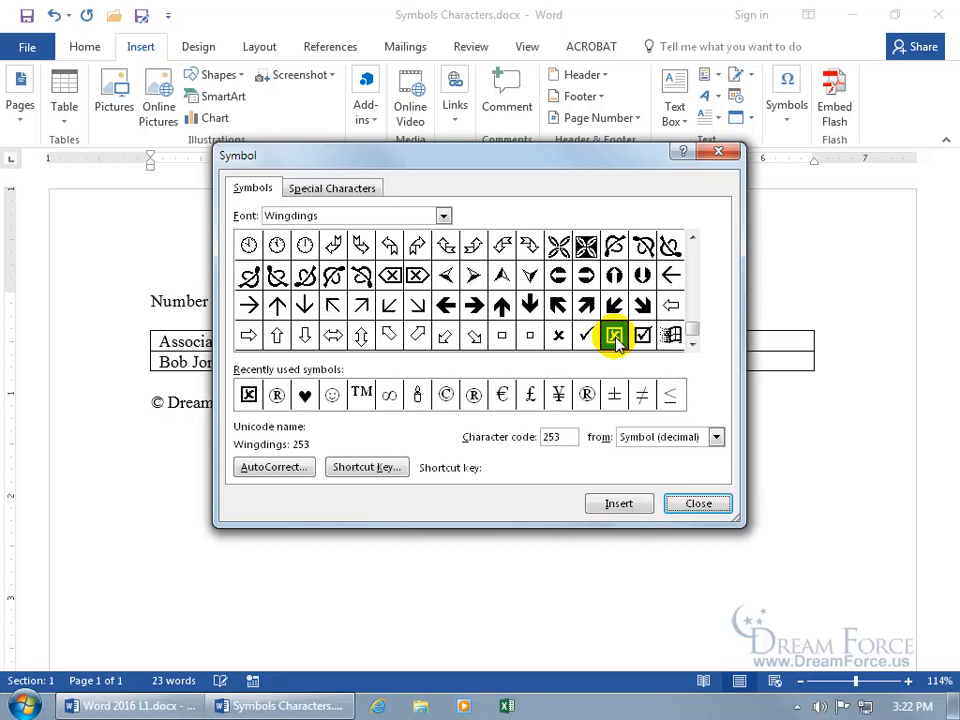
# - Move the boxed X symbol onto its own line below the Dream Force LLC line and set its font size to 36
pyautogui.click(690, 505)
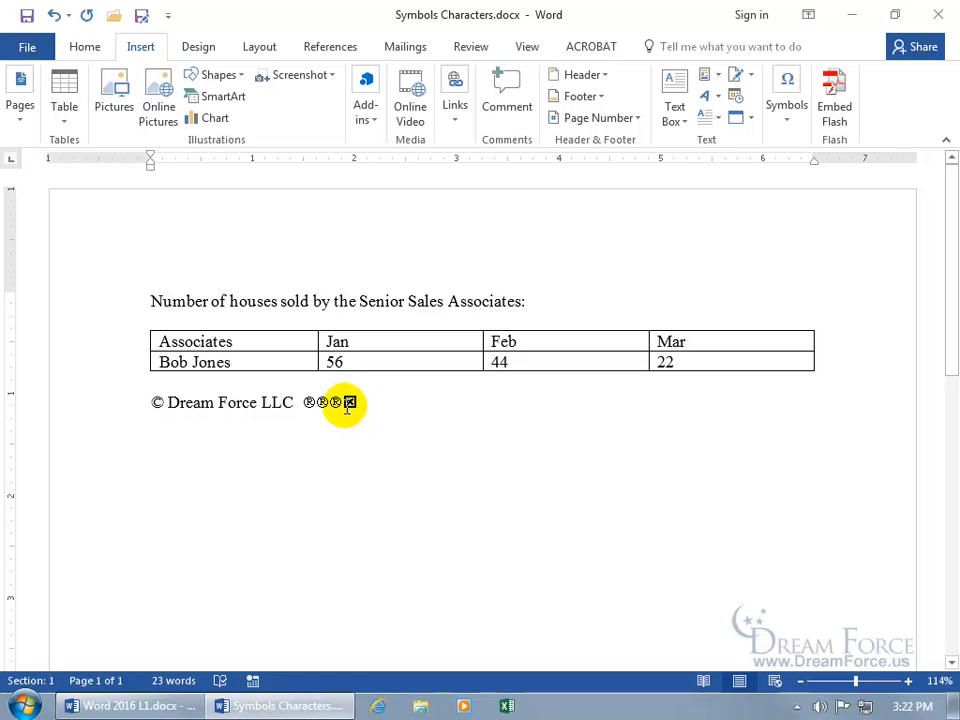
pyautogui.click(343, 402)
pyautogui.press('Return')
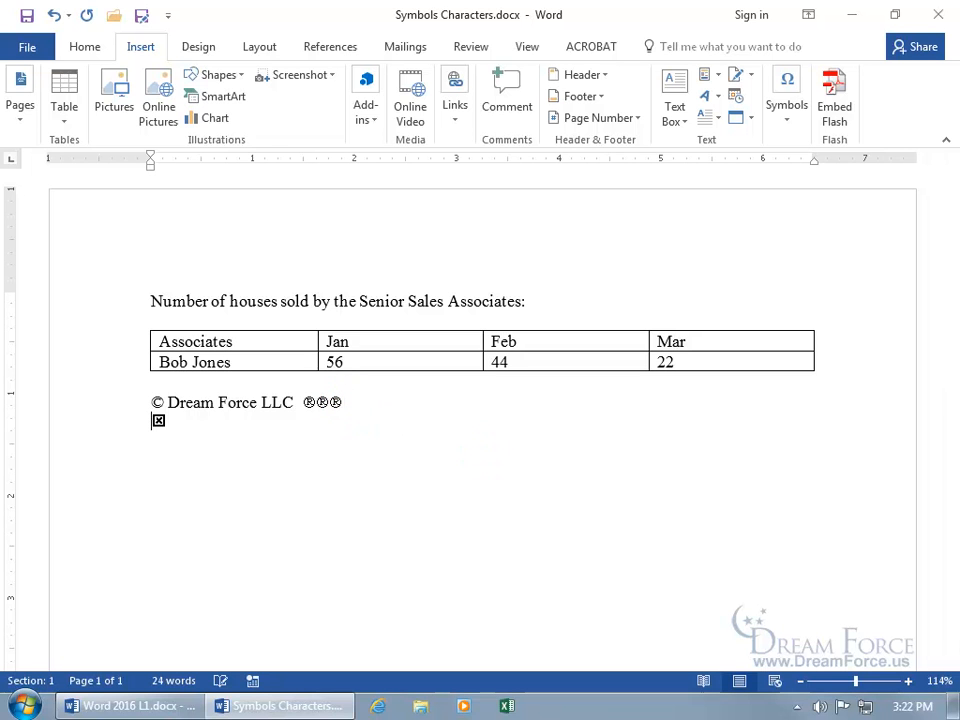
pyautogui.doubleClick(157, 421)
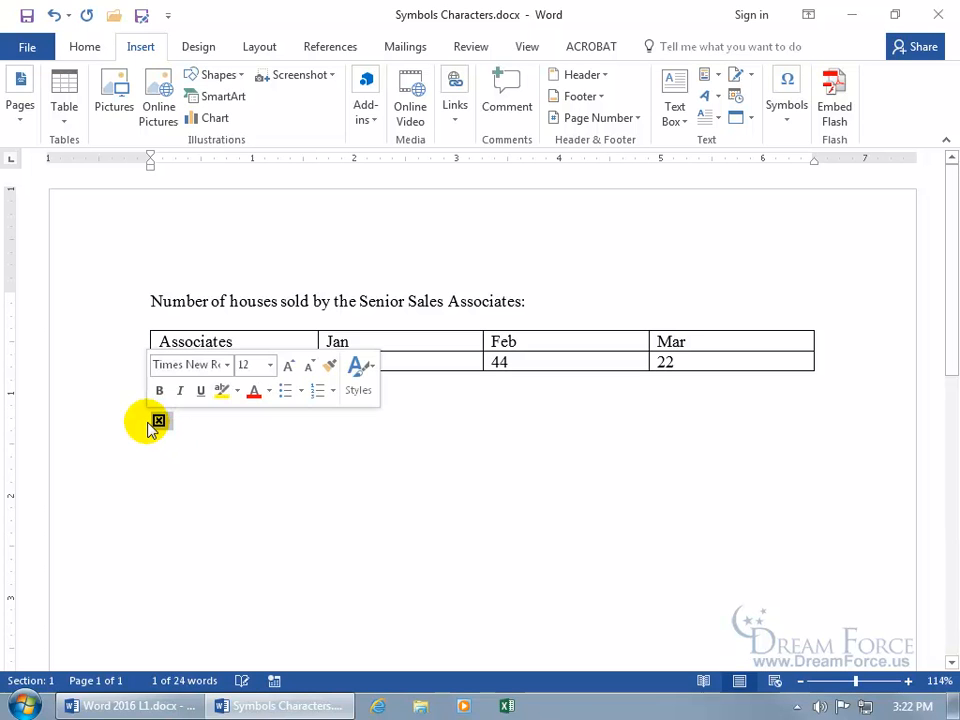
pyautogui.click(270, 366)
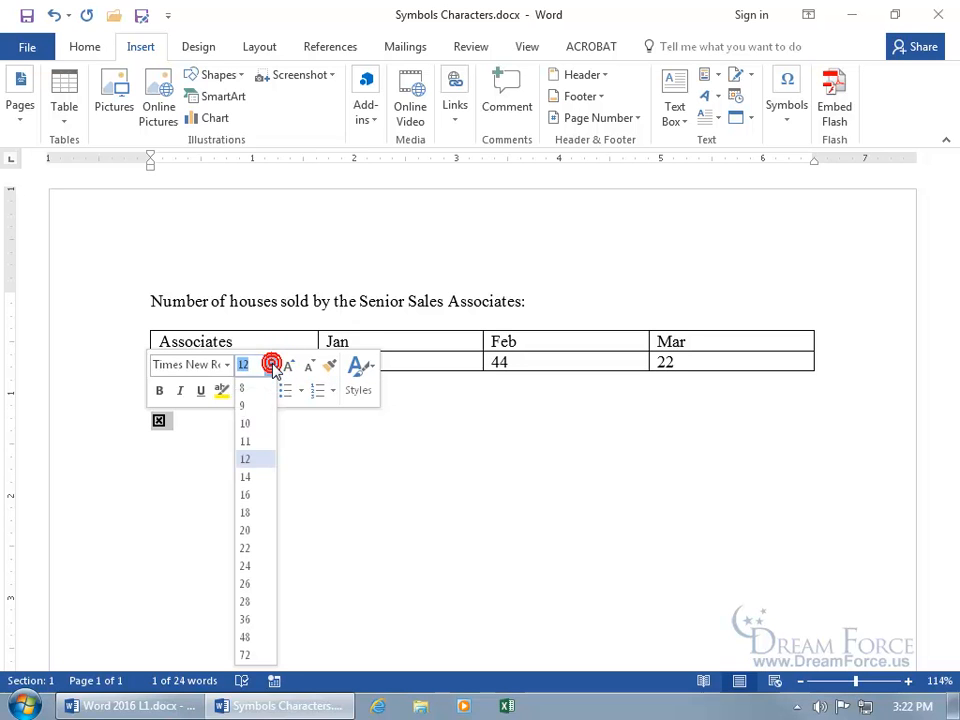
pyautogui.click(255, 624)
pyautogui.click(247, 452)
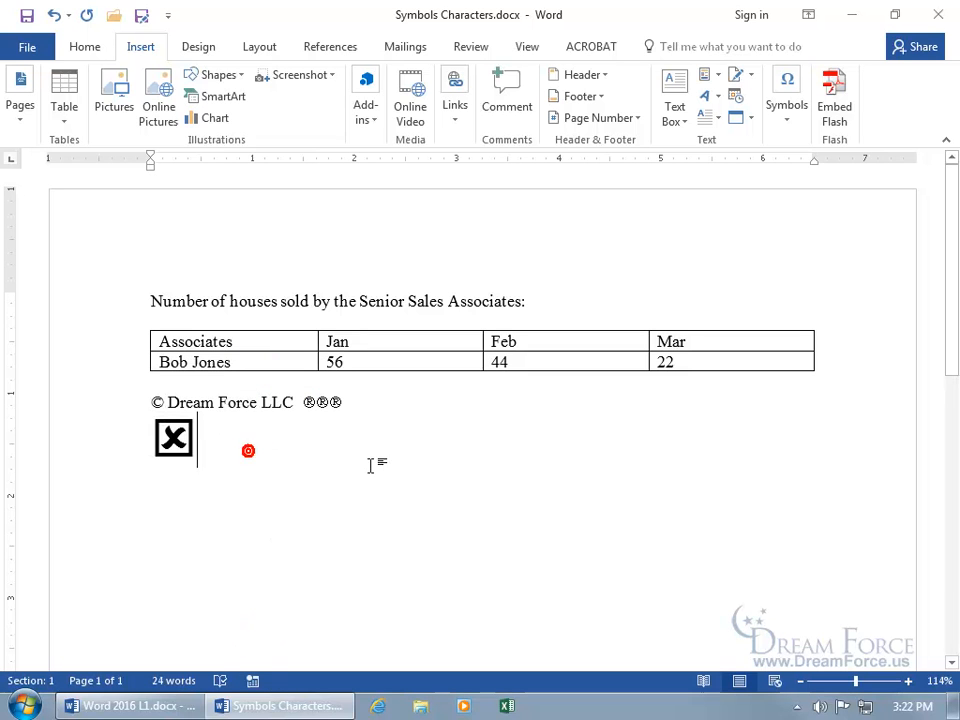
# - Assign Alt+A as an additional keyboard shortcut for the Copyright special character, saved in Normal.dotm
pyautogui.click(786, 115)
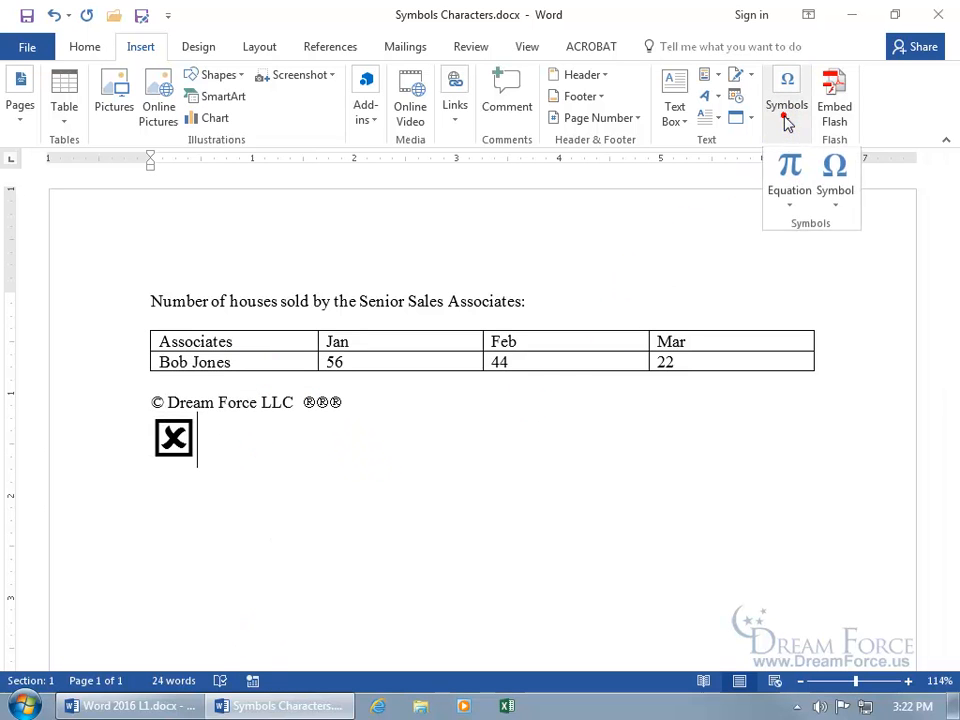
pyautogui.click(846, 203)
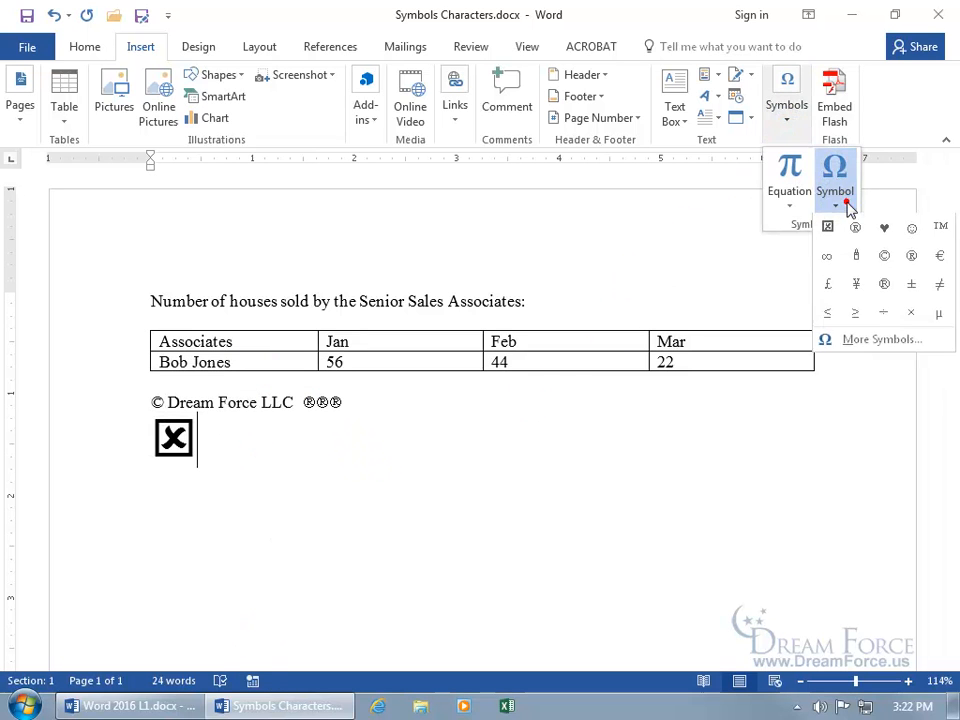
pyautogui.click(878, 340)
pyautogui.click(336, 192)
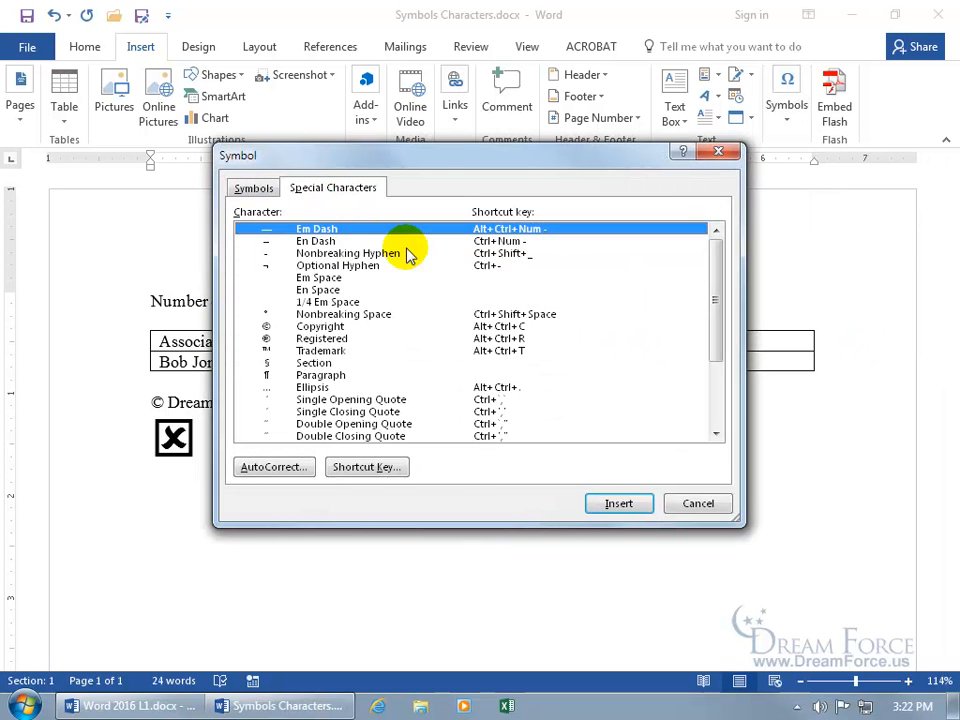
pyautogui.click(372, 326)
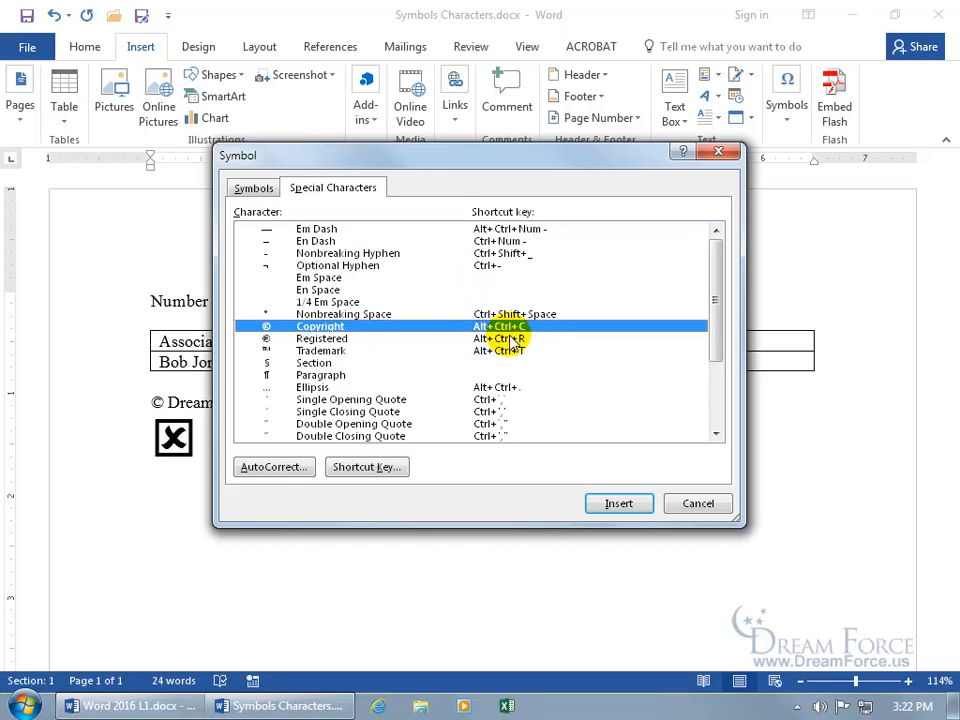
pyautogui.click(367, 472)
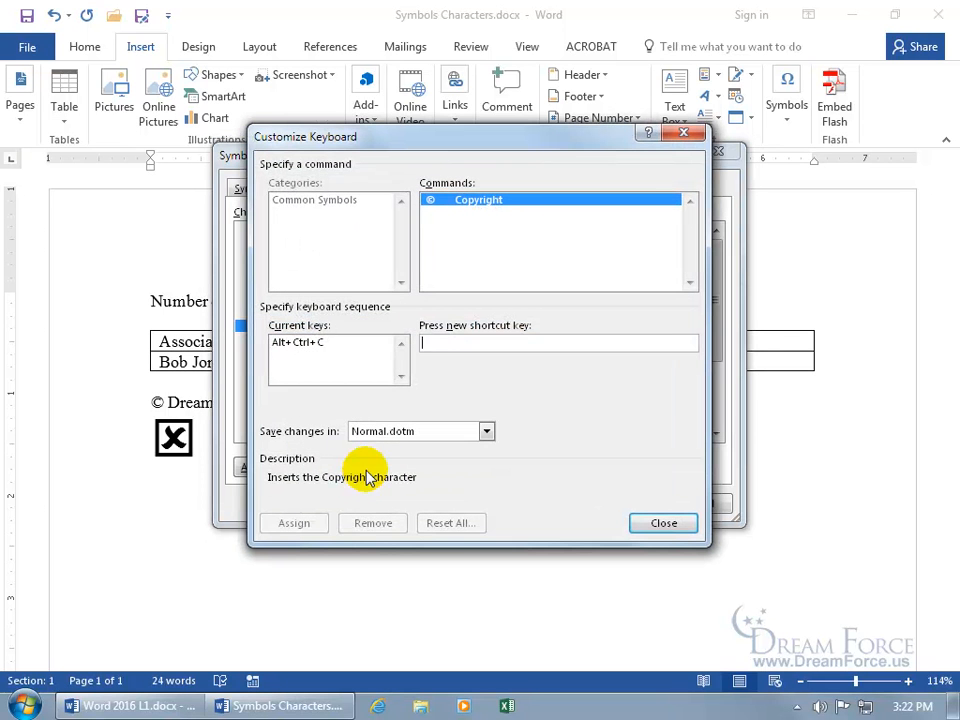
pyautogui.click(304, 345)
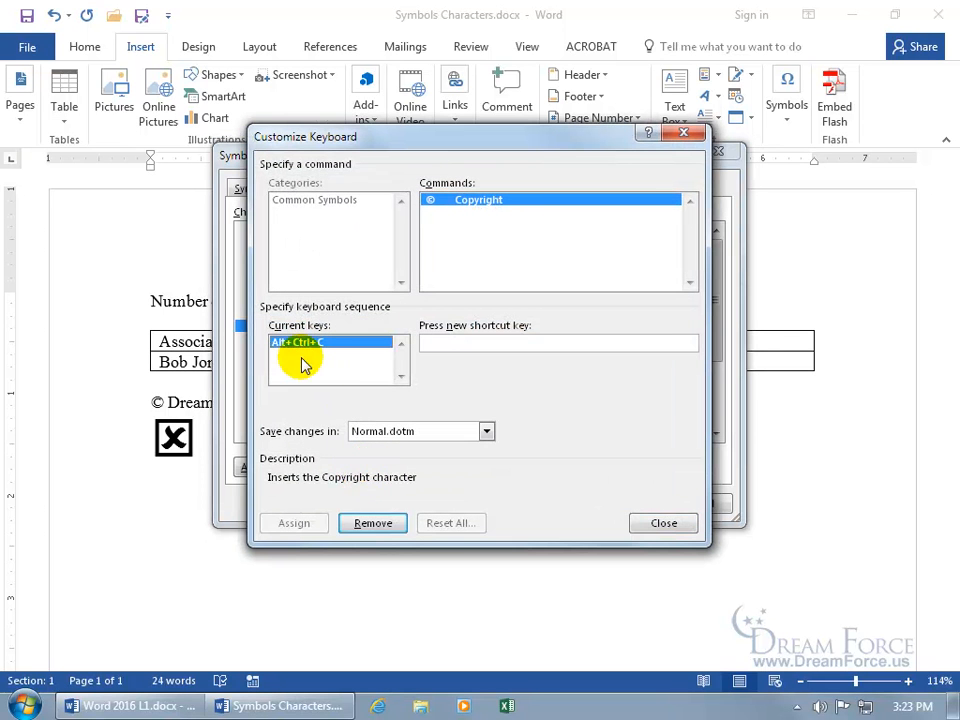
pyautogui.click(441, 343)
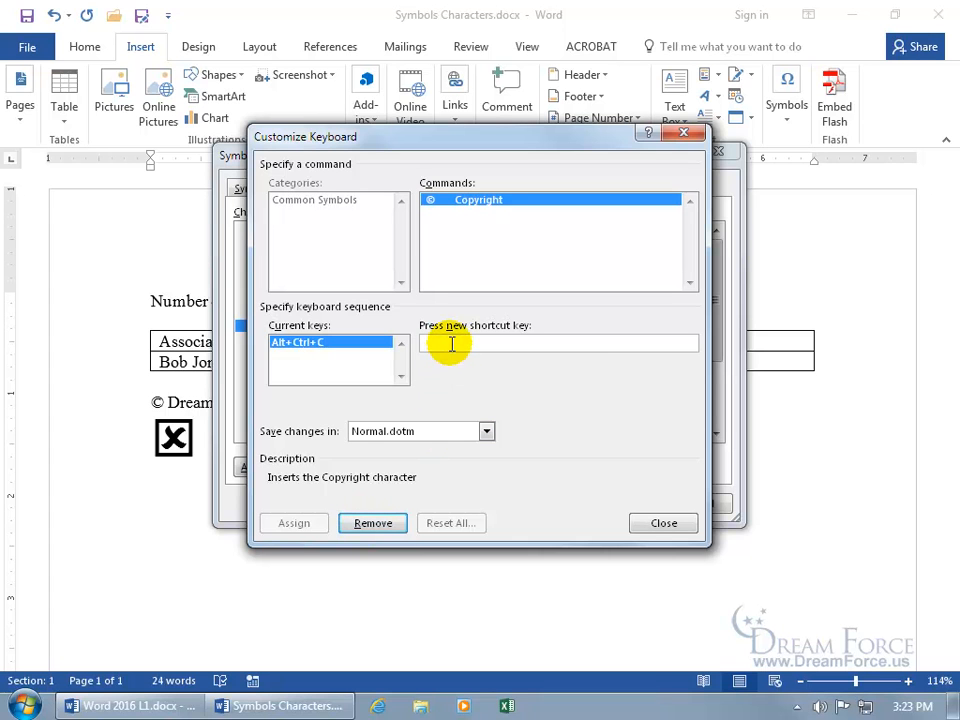
pyautogui.hotkey('alt', 'a')
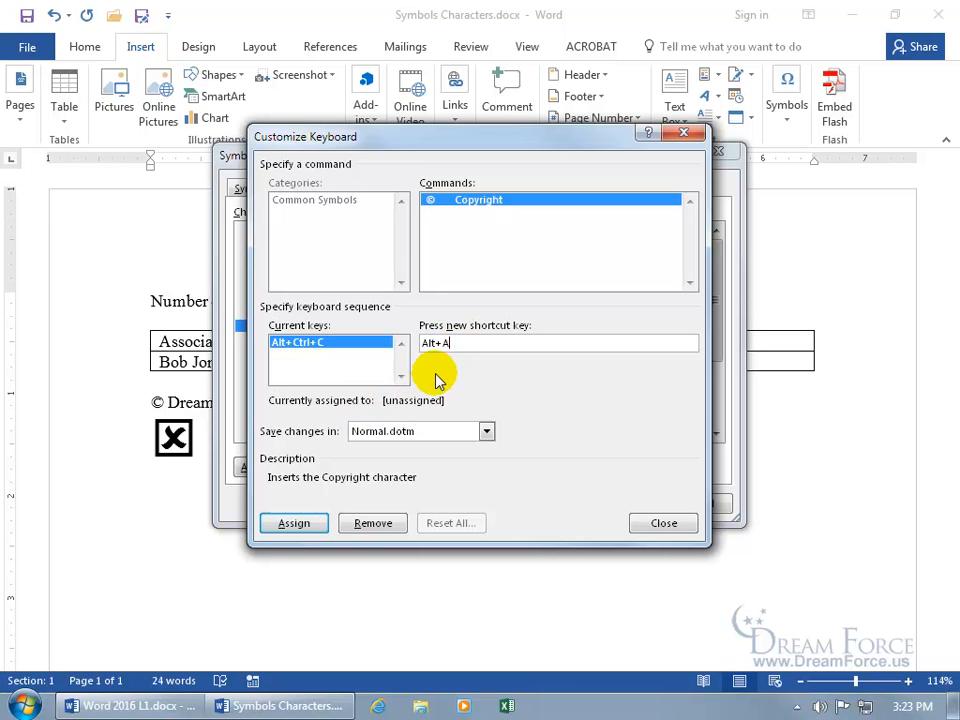
pyautogui.click(310, 524)
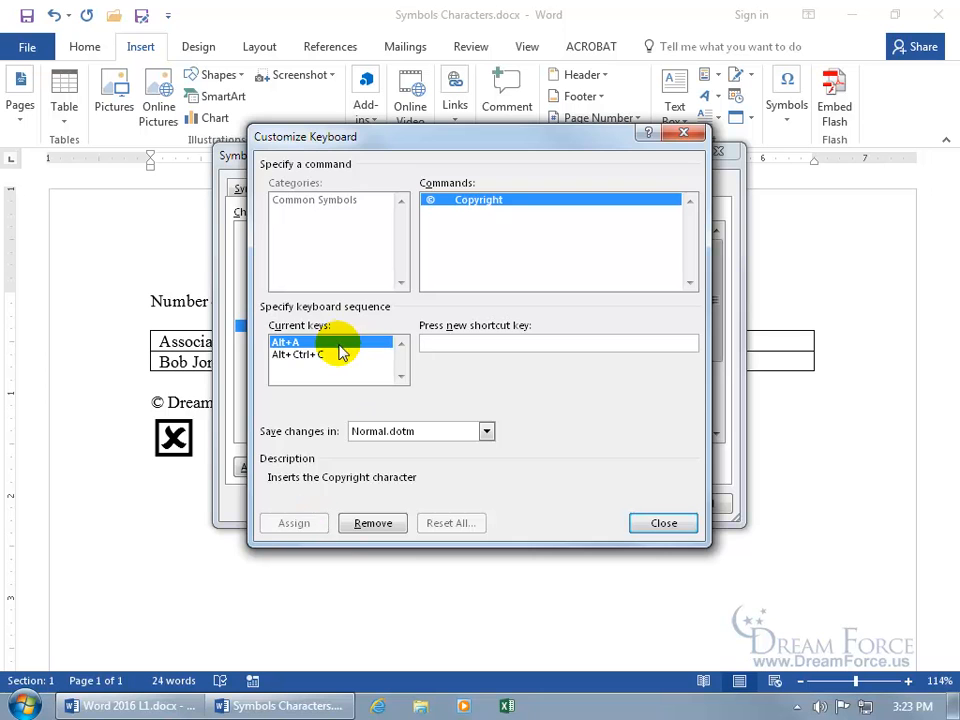
pyautogui.click(655, 520)
pyautogui.click(697, 504)
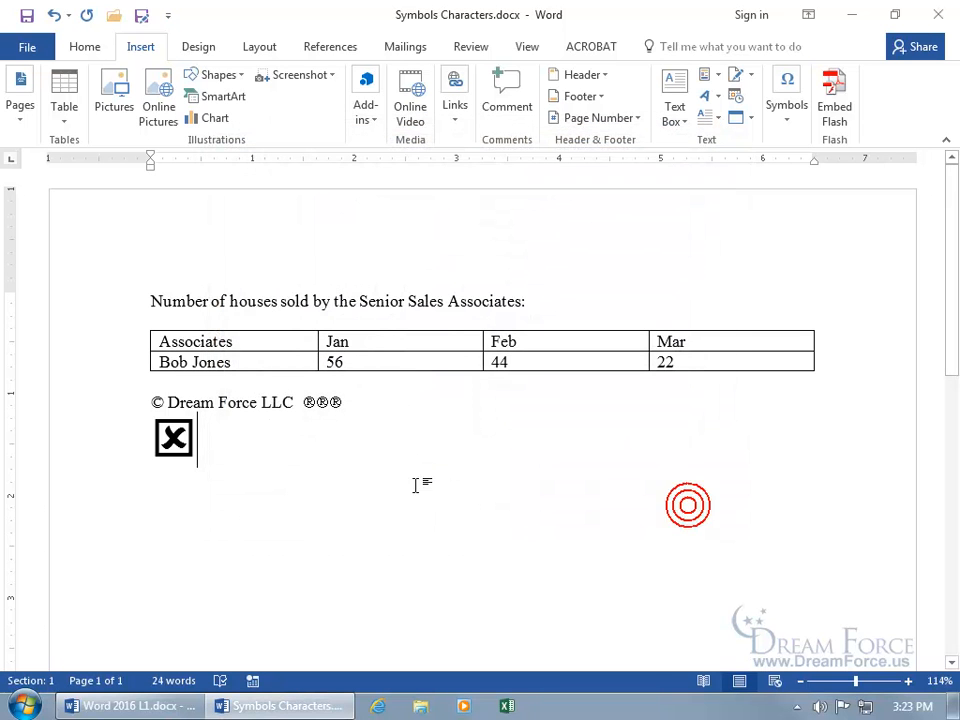
# - Insert three copyright symbols after the boxed X using the assigned Alt+A shortcut
pyautogui.hotkey('alt', 'a')
pyautogui.hotkey('alt', 'a')
pyautogui.hotkey('alt', 'a')
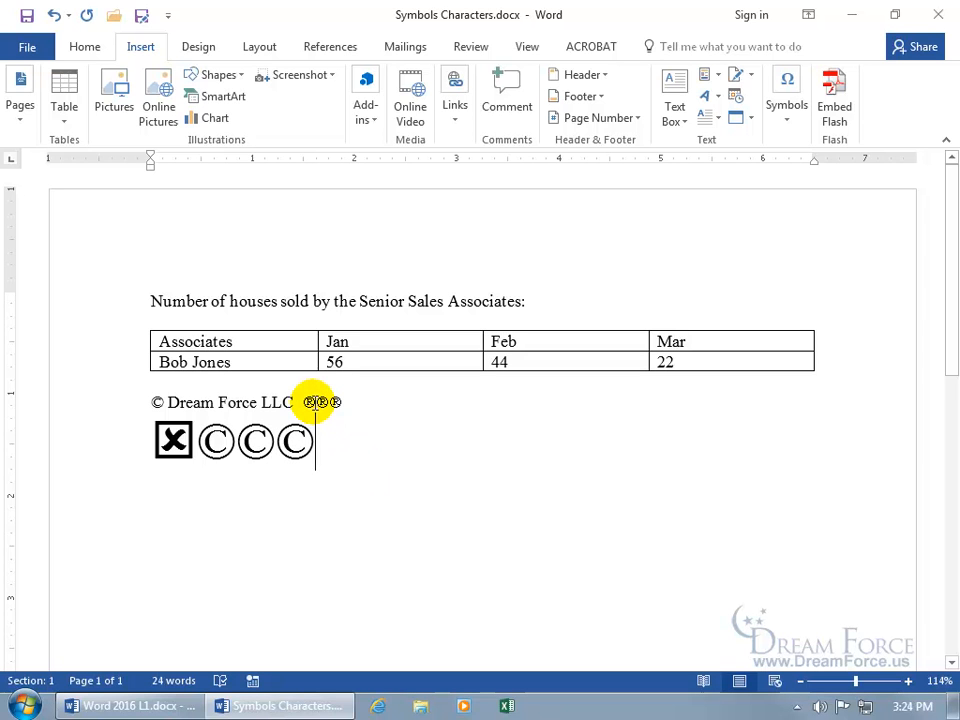
# - Remove the spacing after "Dream Force LLC" and delete the extra ® symbols, keeping a single ® directly after the name
pyautogui.click(305, 401)
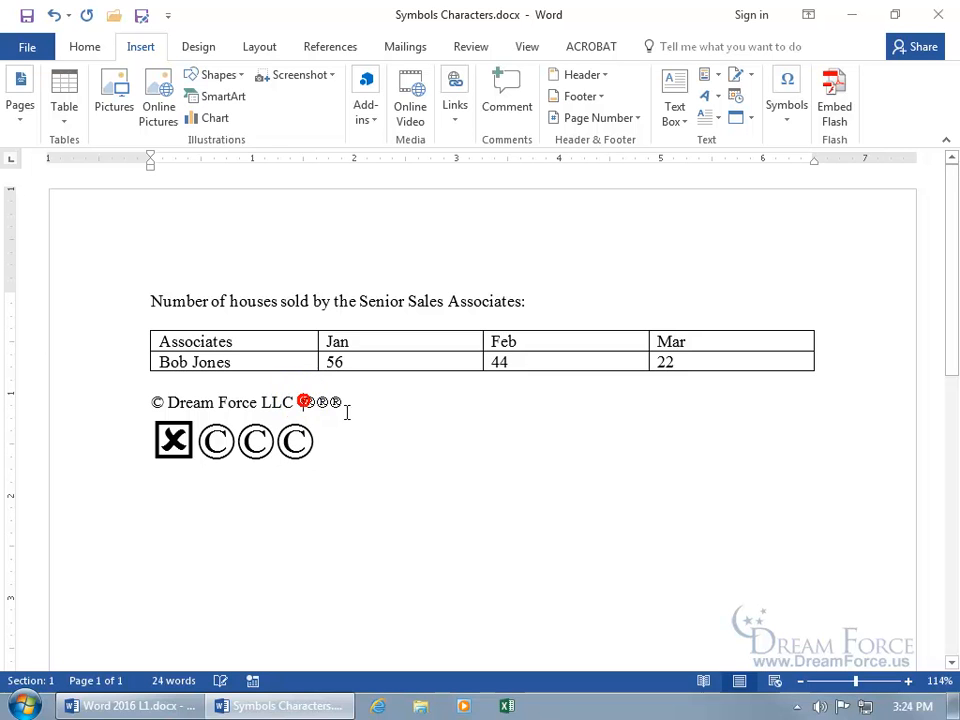
pyautogui.press('BackSpace')
pyautogui.moveTo(306, 401); pyautogui.dragTo(334, 405)
pyautogui.press('Delete')
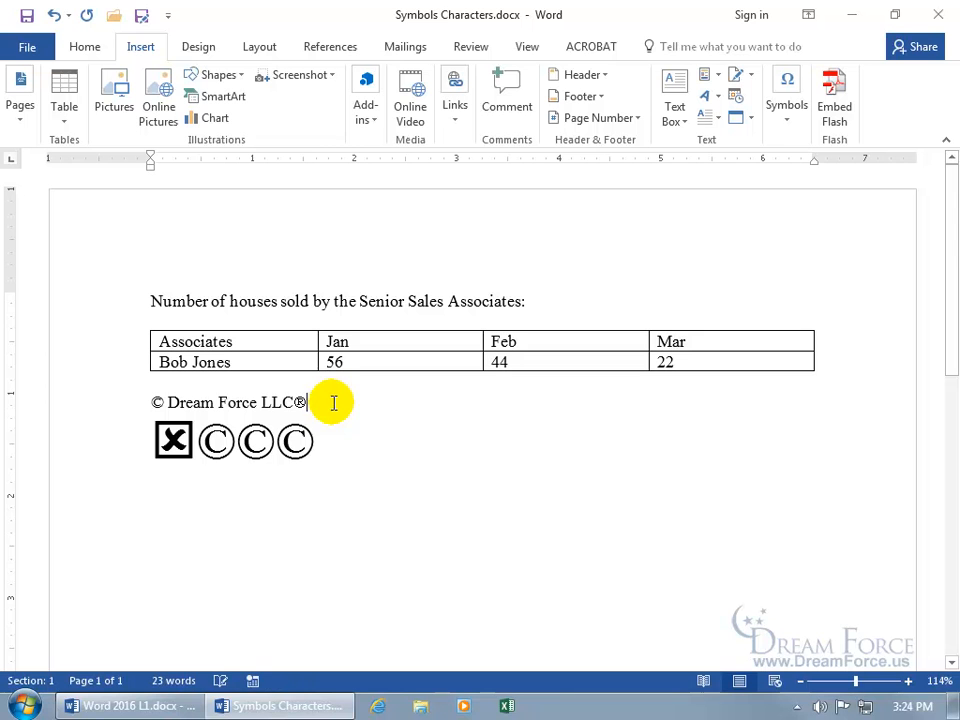
# - Format the ® after "Dream Force LLC" as superscript through the Font settings
pyautogui.doubleClick(297, 401)
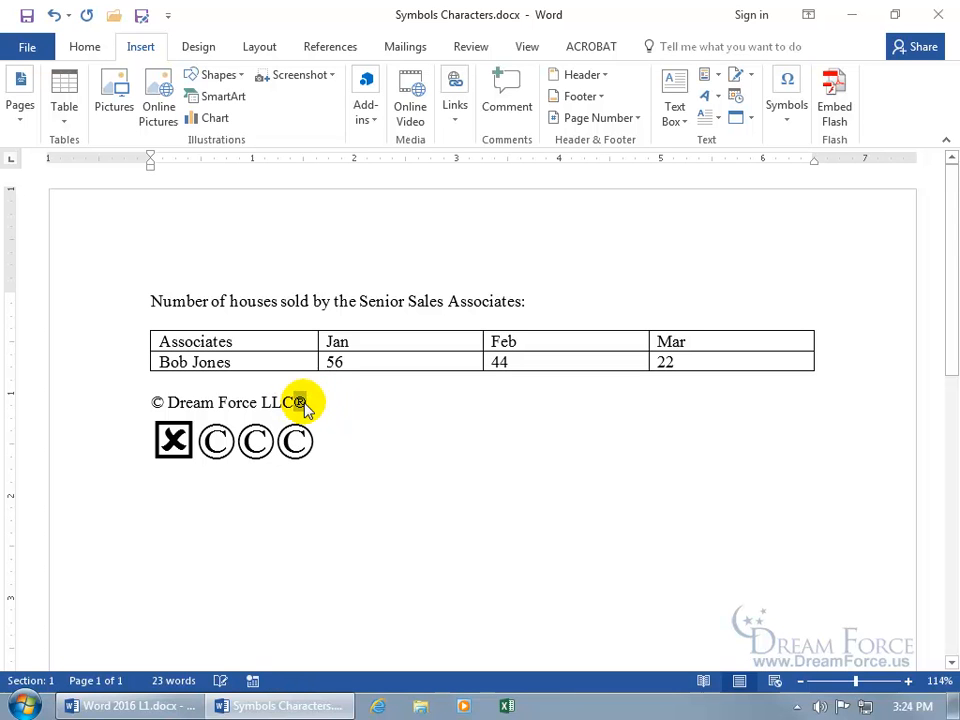
pyautogui.hotkey('ctrl', 'd')
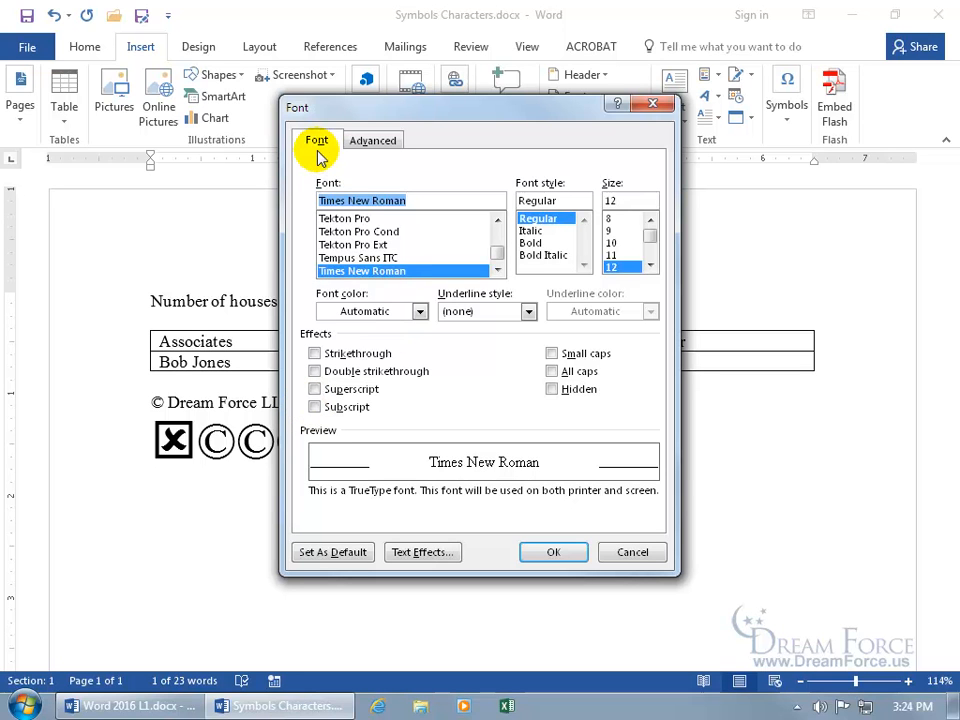
pyautogui.click(651, 105)
pyautogui.click(97, 54)
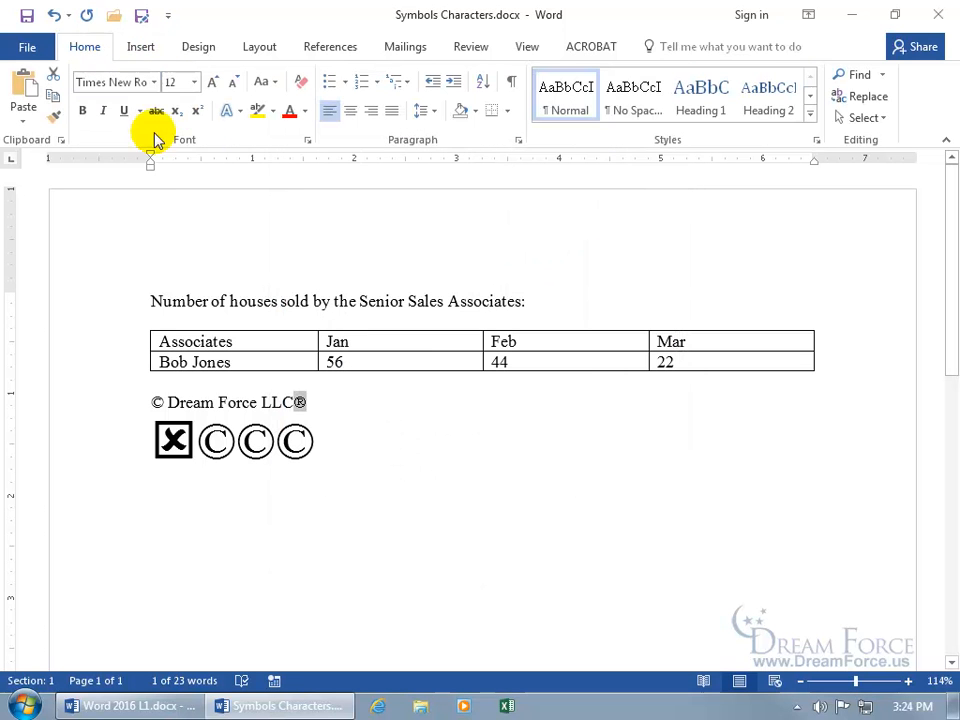
pyautogui.click(307, 143)
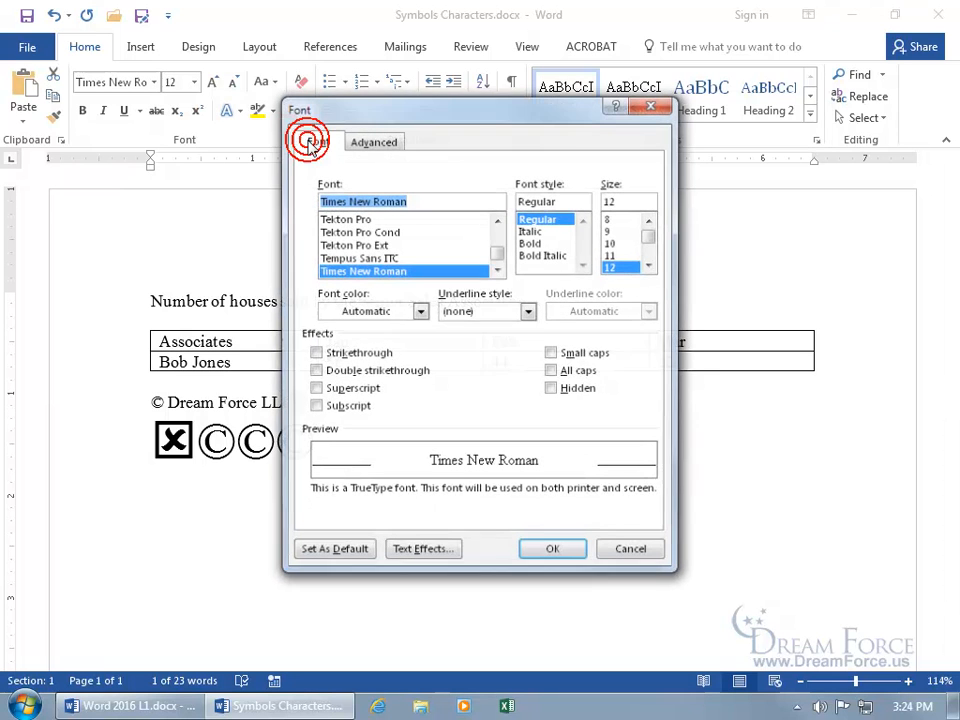
pyautogui.click(315, 389)
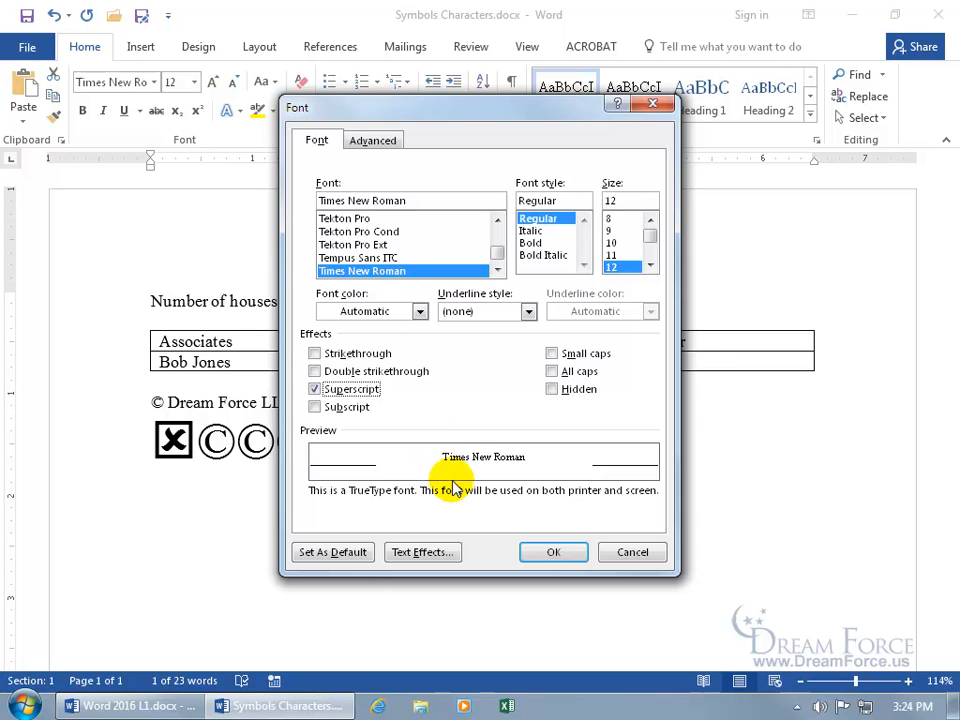
pyautogui.click(557, 557)
pyautogui.click(330, 406)
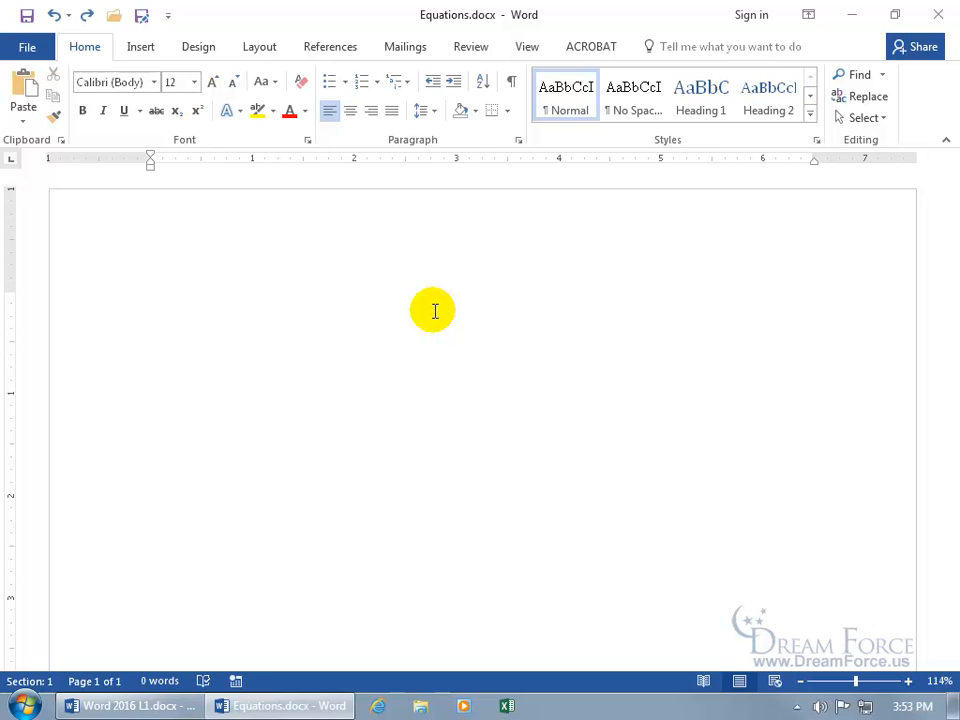
# - Insert a new blank equation in Equations.docx and begin it with "A="
pyautogui.click(148, 49)
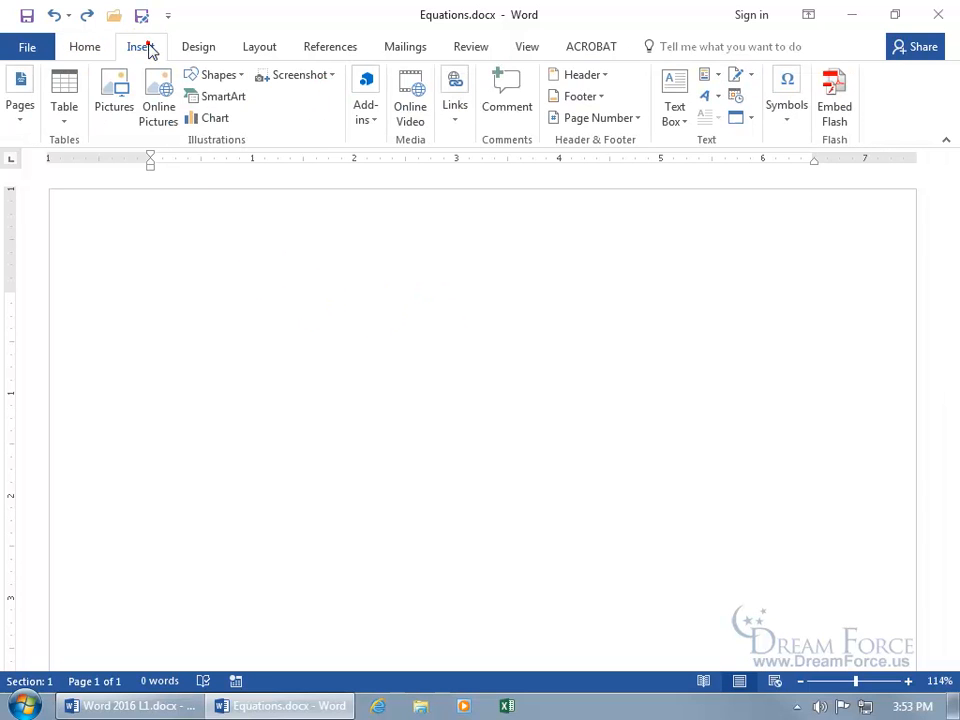
pyautogui.click(789, 118)
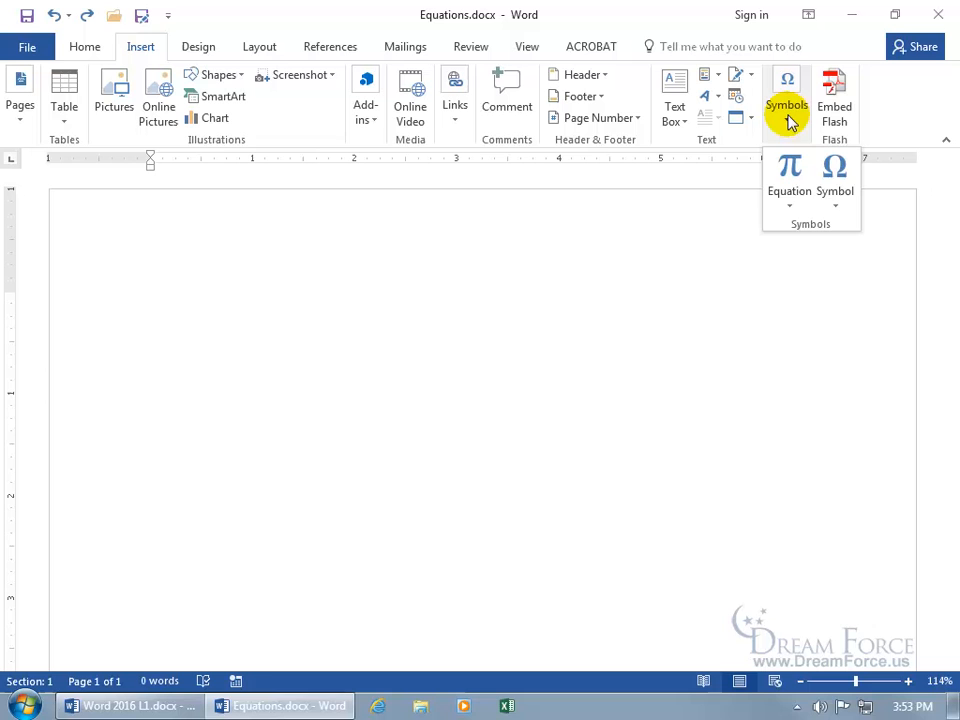
pyautogui.click(794, 198)
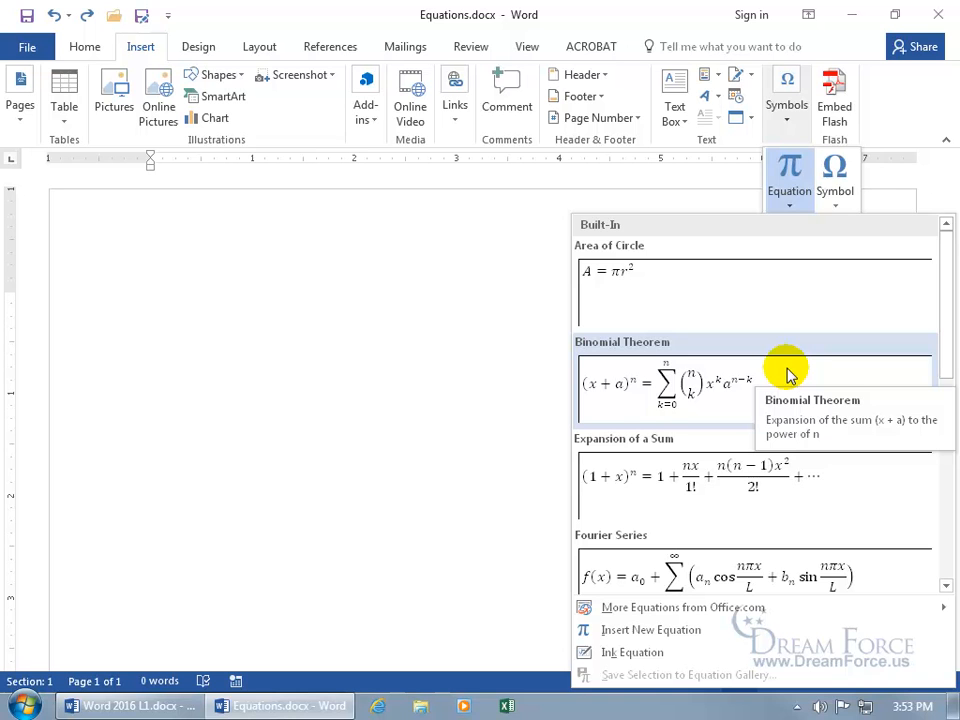
pyautogui.click(789, 171)
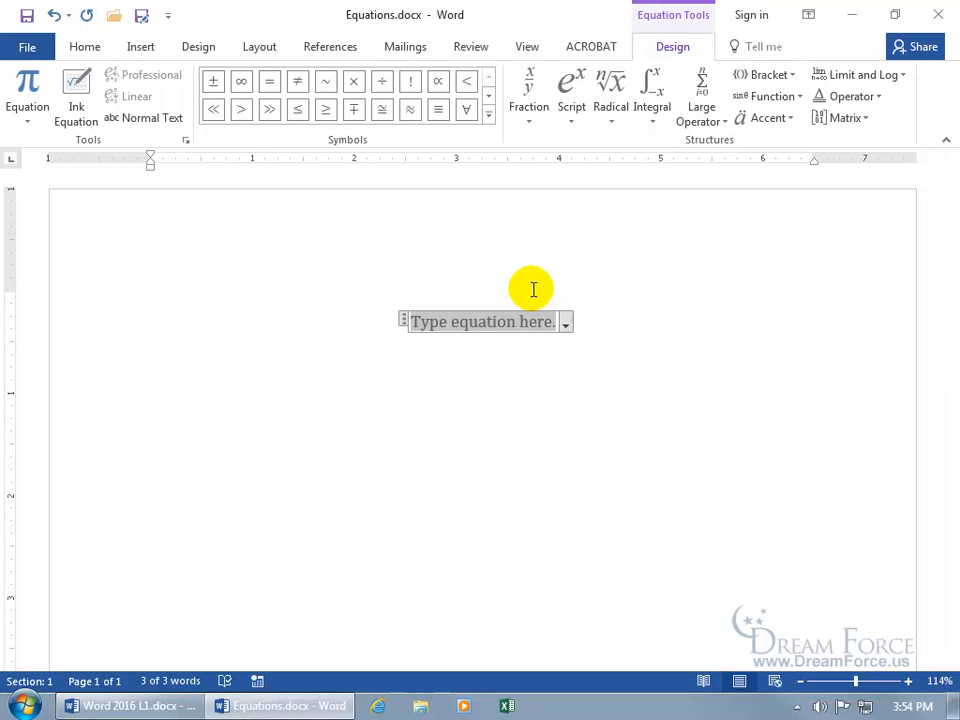
pyautogui.write('A=')
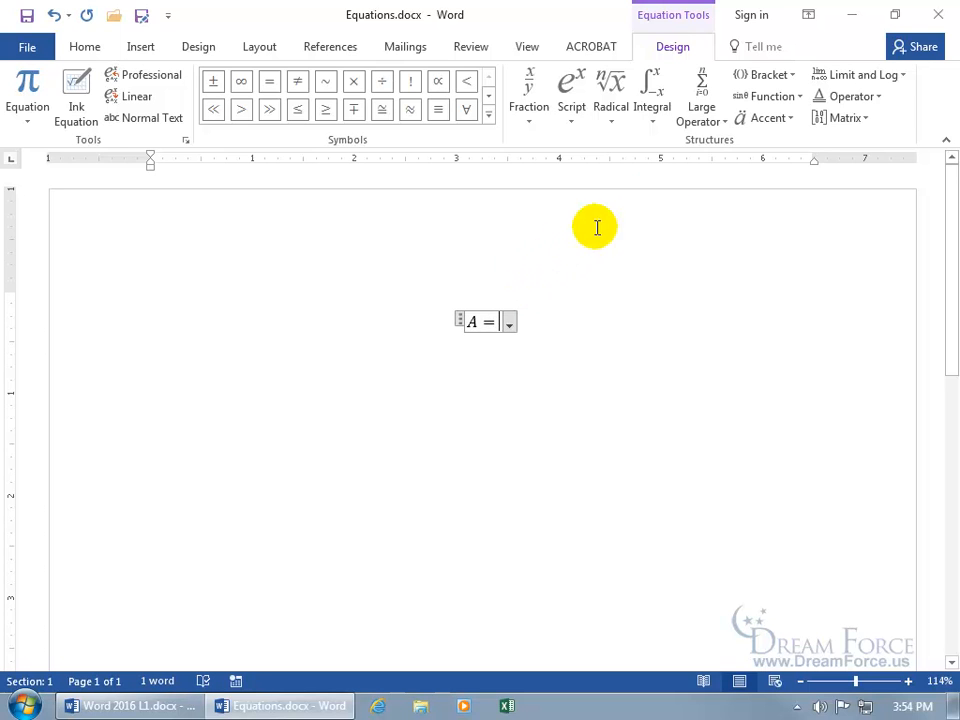
# - Add a pair of parentheses after the equals sign and place an empty stacked fraction inside them
pyautogui.click(789, 76)
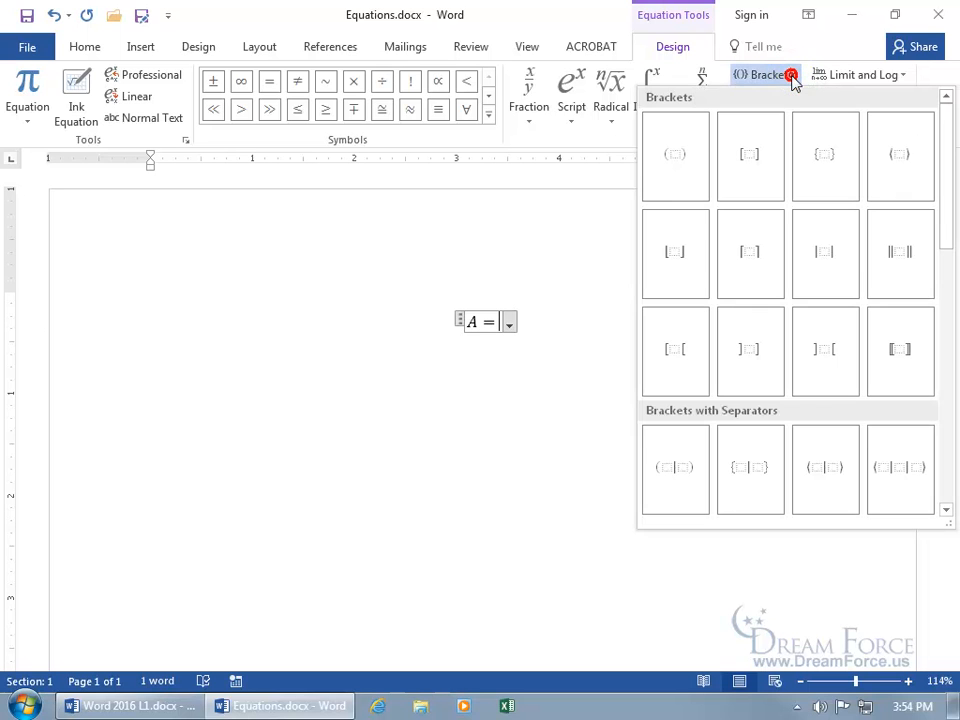
pyautogui.click(683, 165)
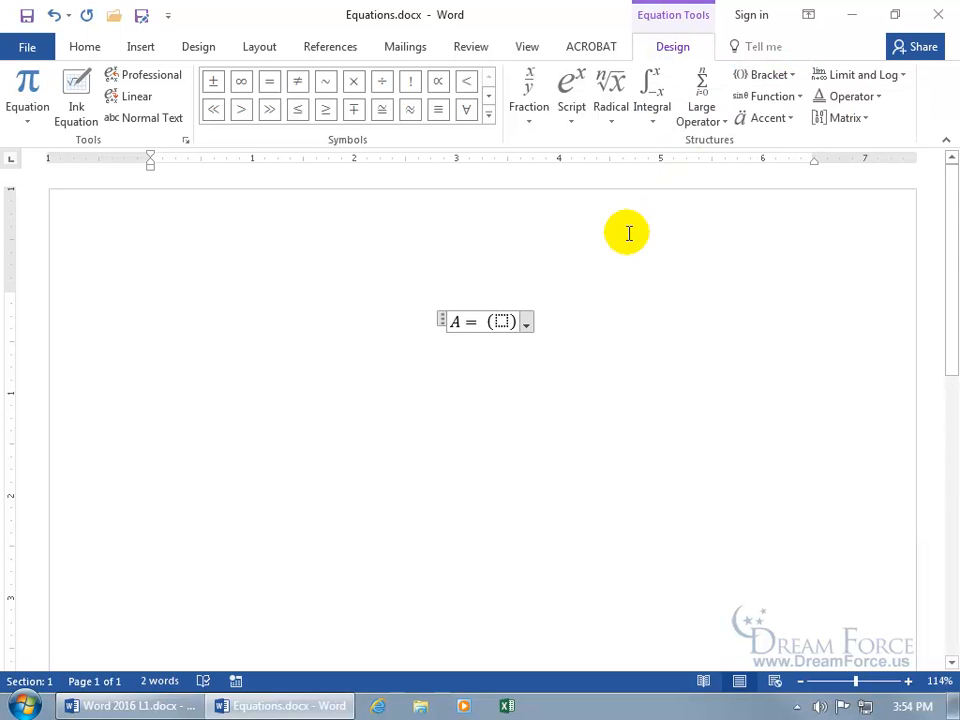
pyautogui.click(502, 321)
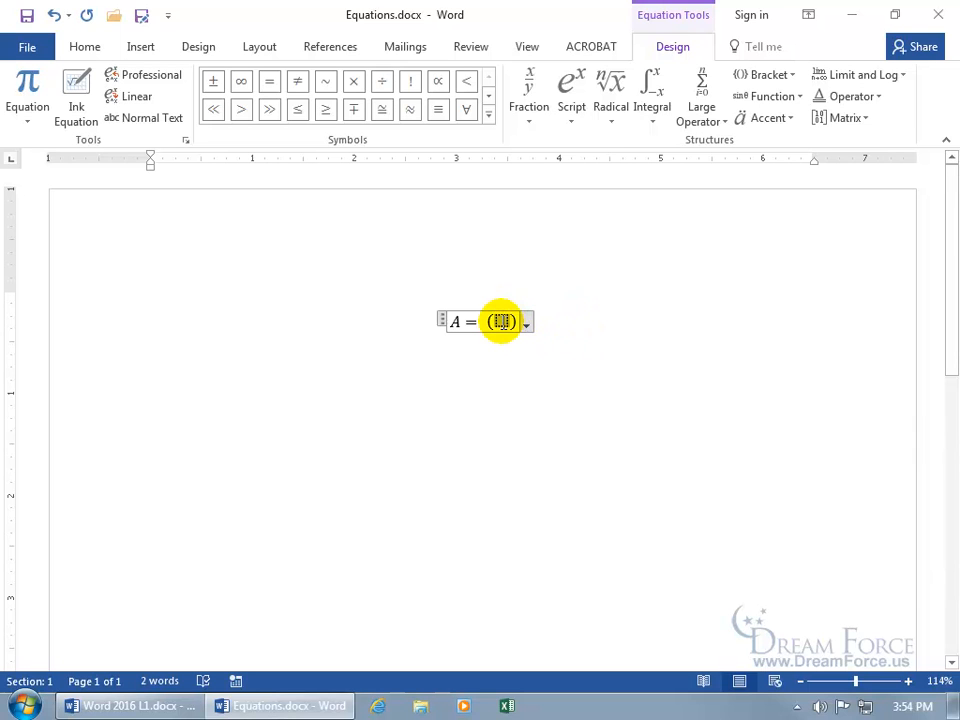
pyautogui.click(527, 118)
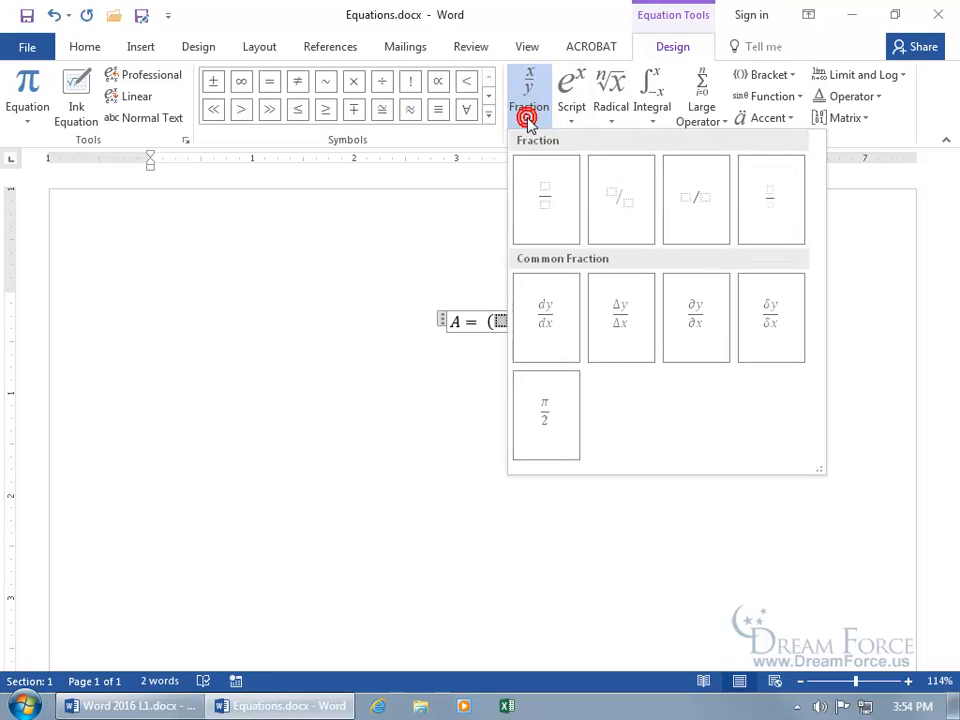
pyautogui.click(546, 198)
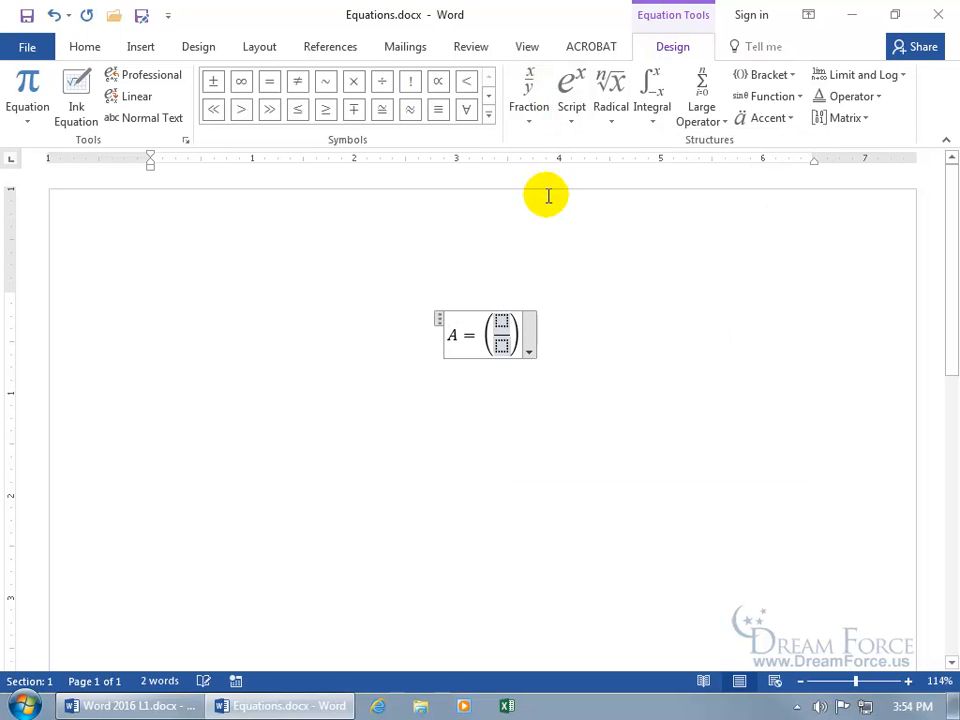
pyautogui.click(501, 320)
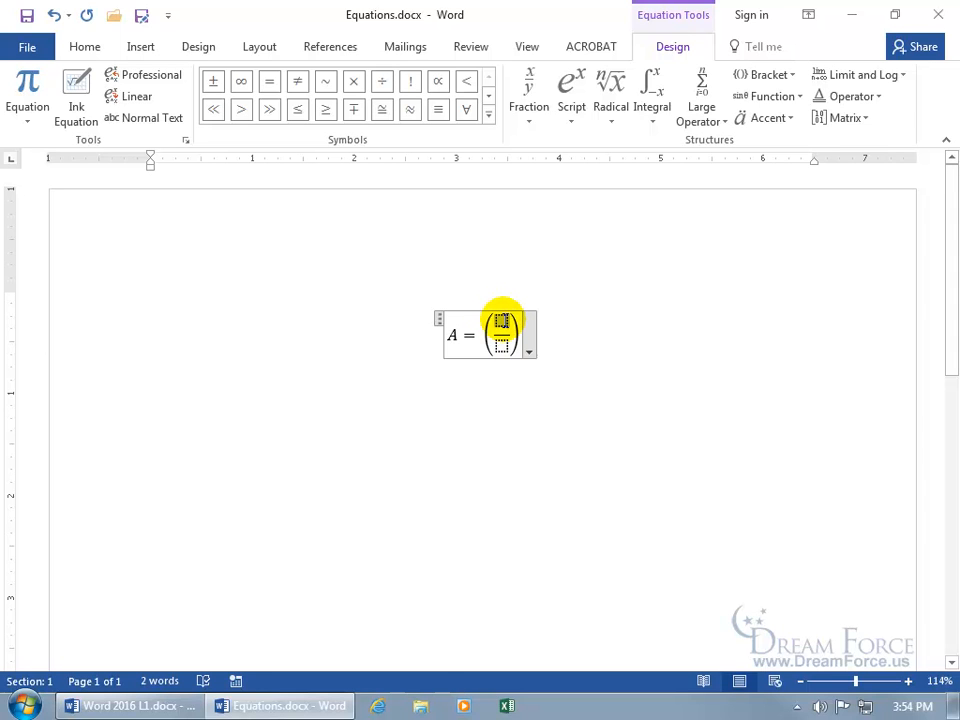
# - Fill in the fraction with P-Mq as the numerator and i as the denominator
pyautogui.write('P-Mq')
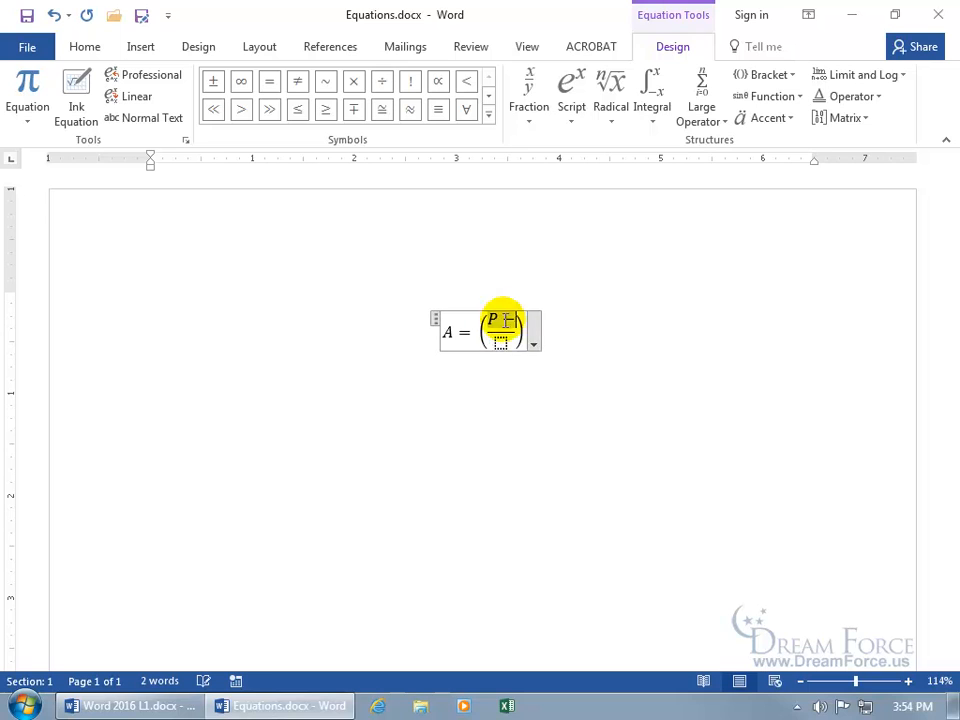
pyautogui.click(500, 343)
pyautogui.write('i')
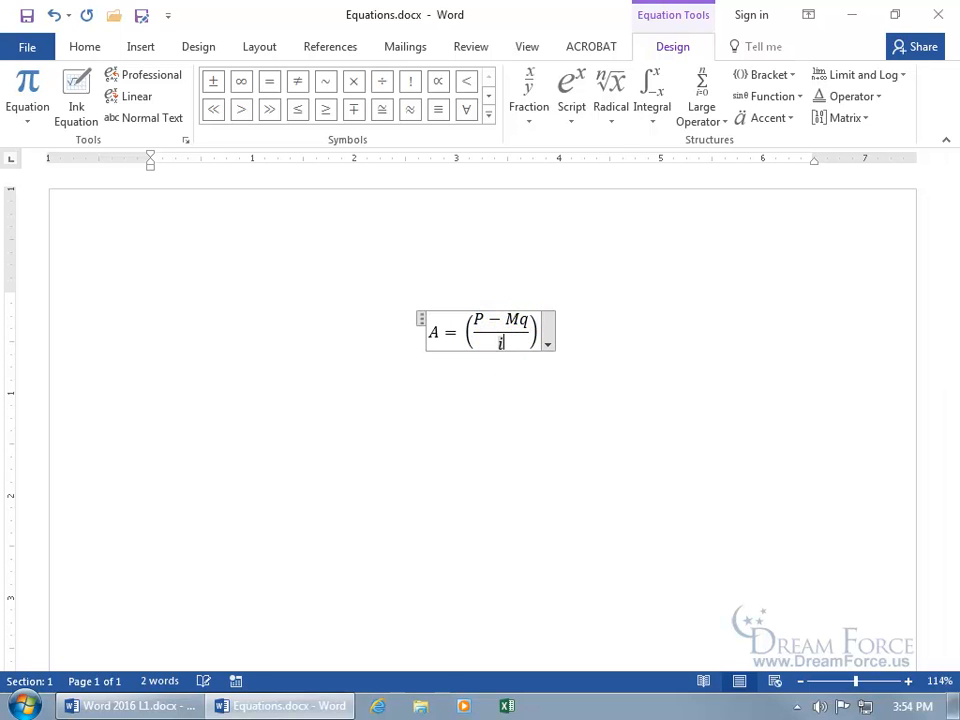
# - Convert the equation to Linear format and switch it back to Professional format
pyautogui.click(549, 342)
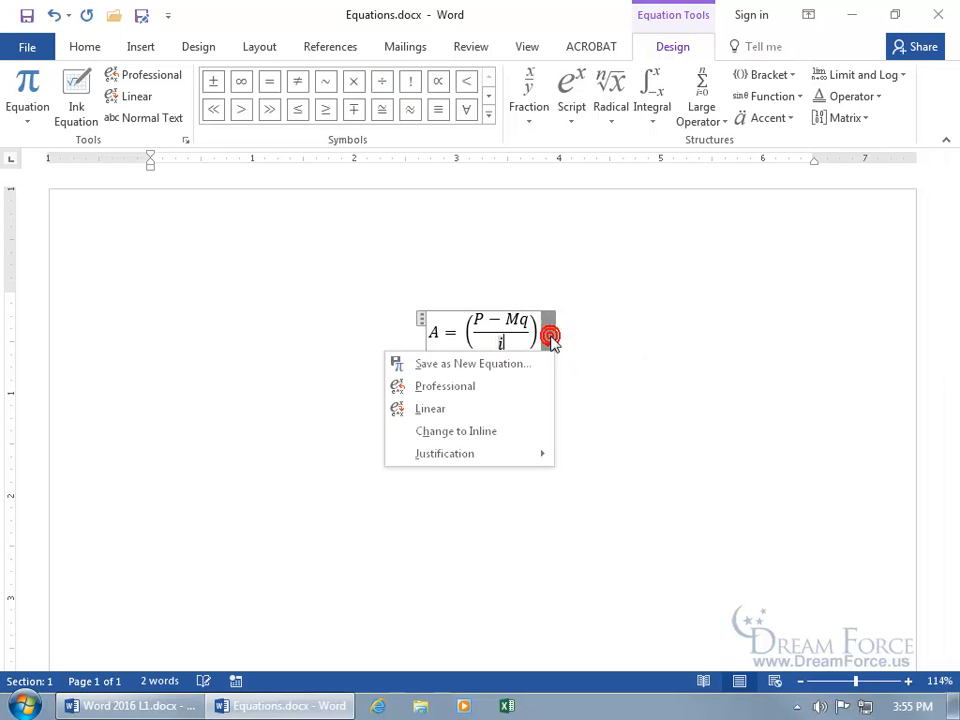
pyautogui.click(506, 409)
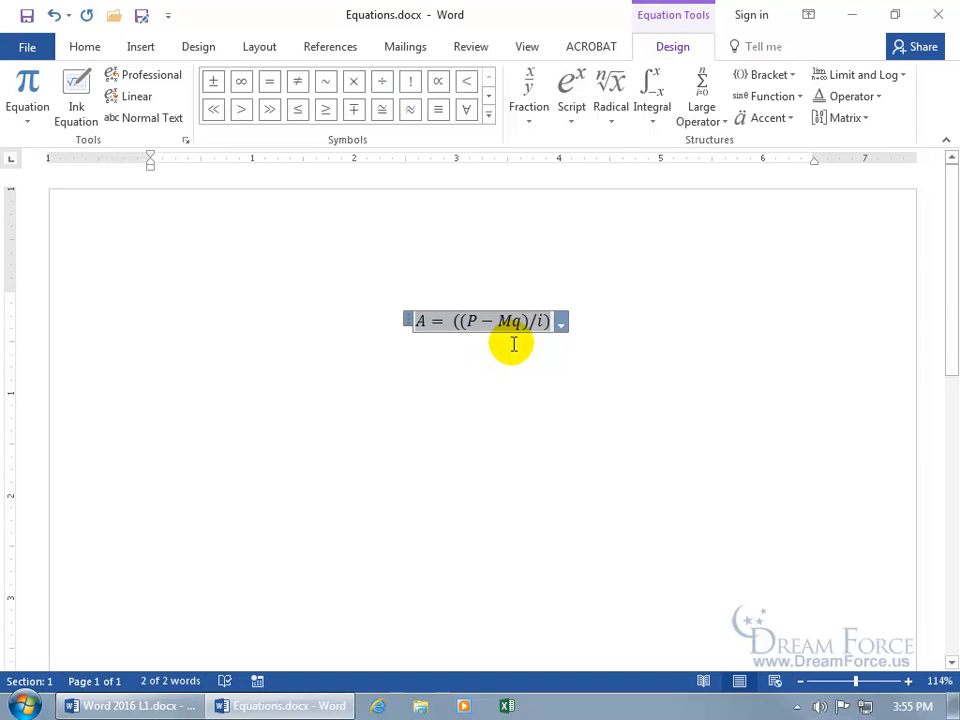
pyautogui.click(561, 325)
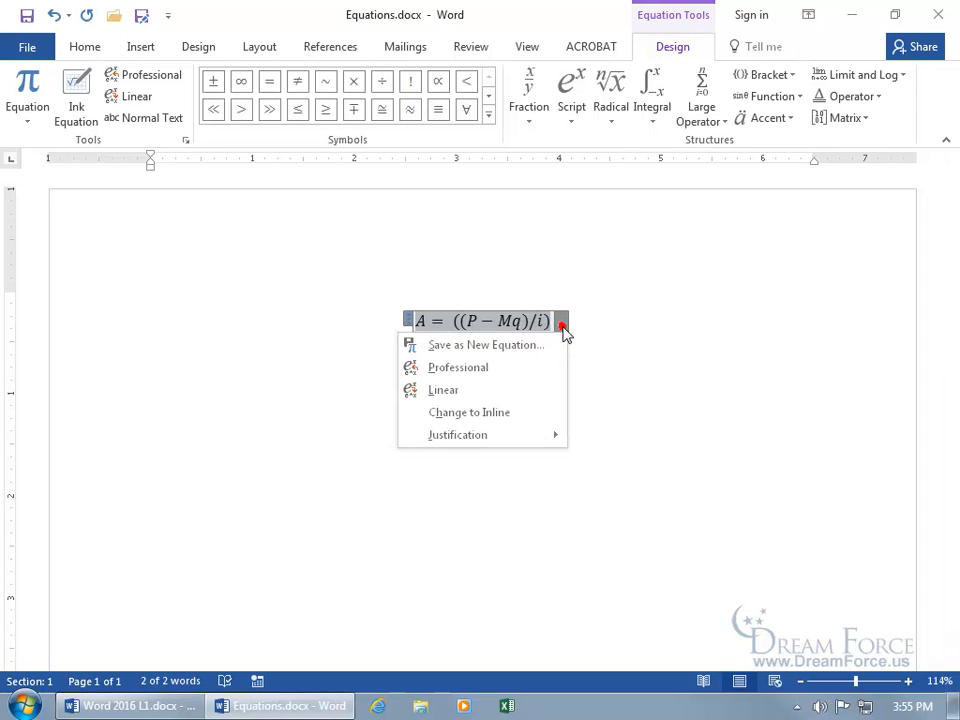
pyautogui.click(525, 366)
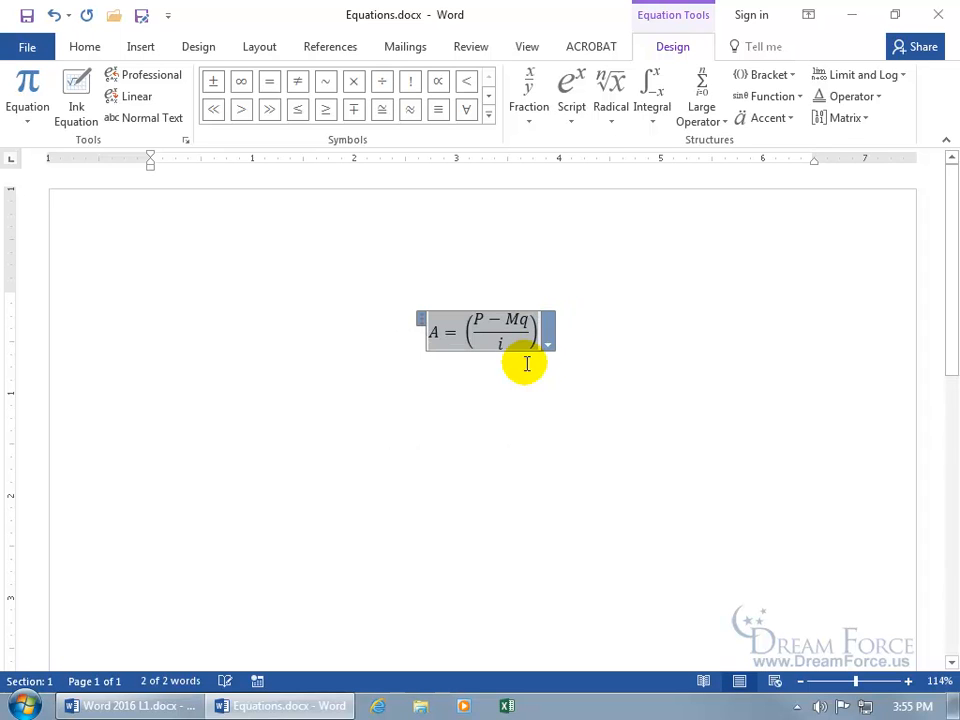
# - Justify the equation to the left and centre it on the page again
pyautogui.click(549, 343)
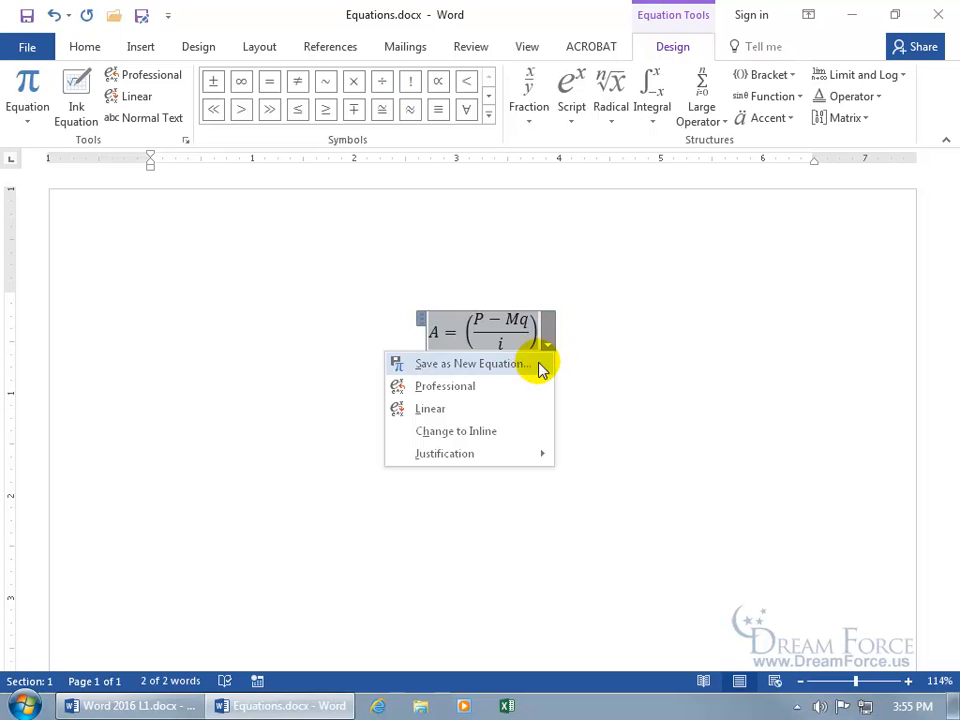
pyautogui.moveTo(528, 460)
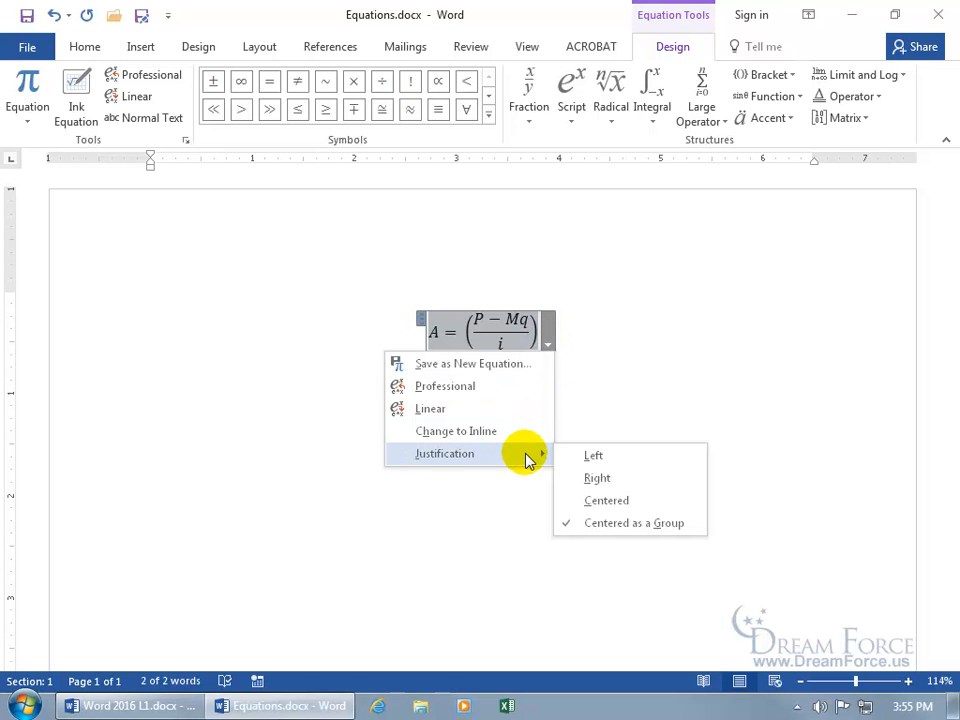
pyautogui.click(580, 455)
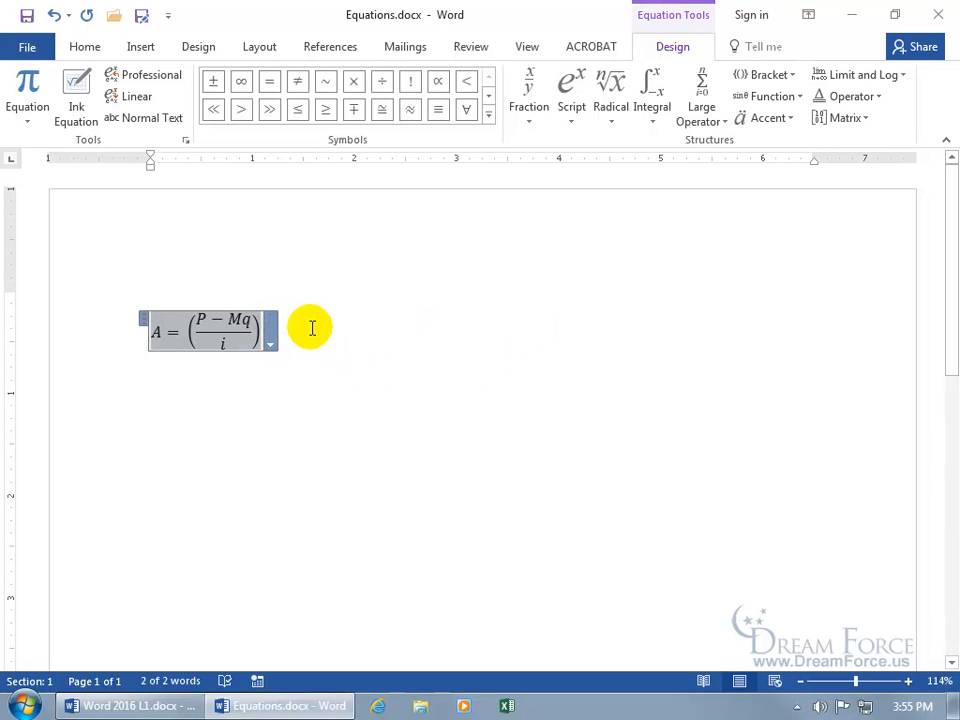
pyautogui.click(93, 46)
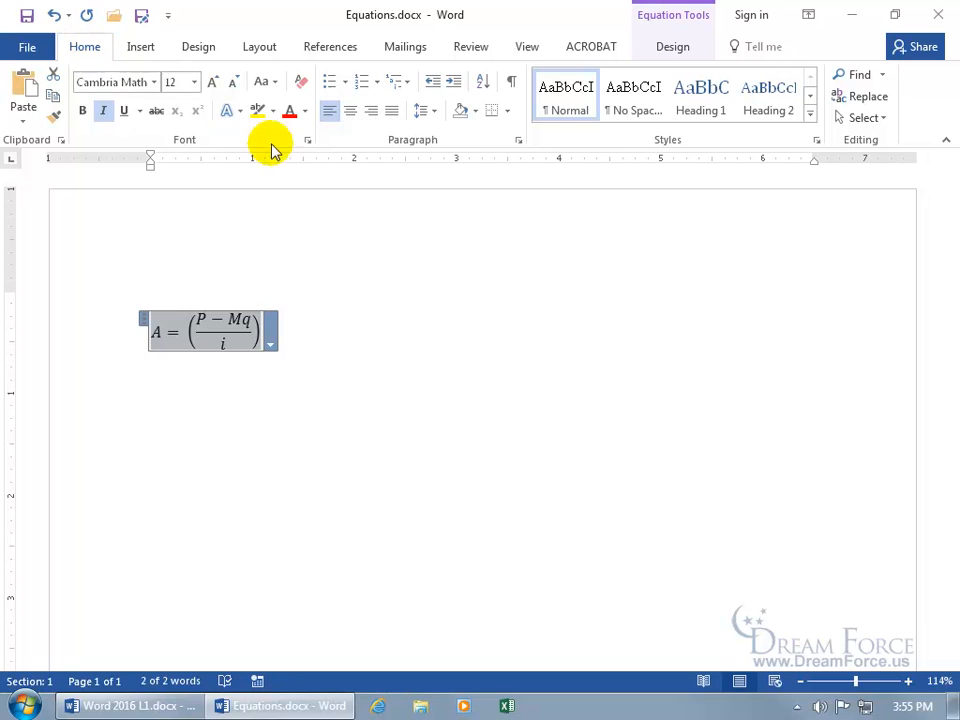
pyautogui.click(352, 111)
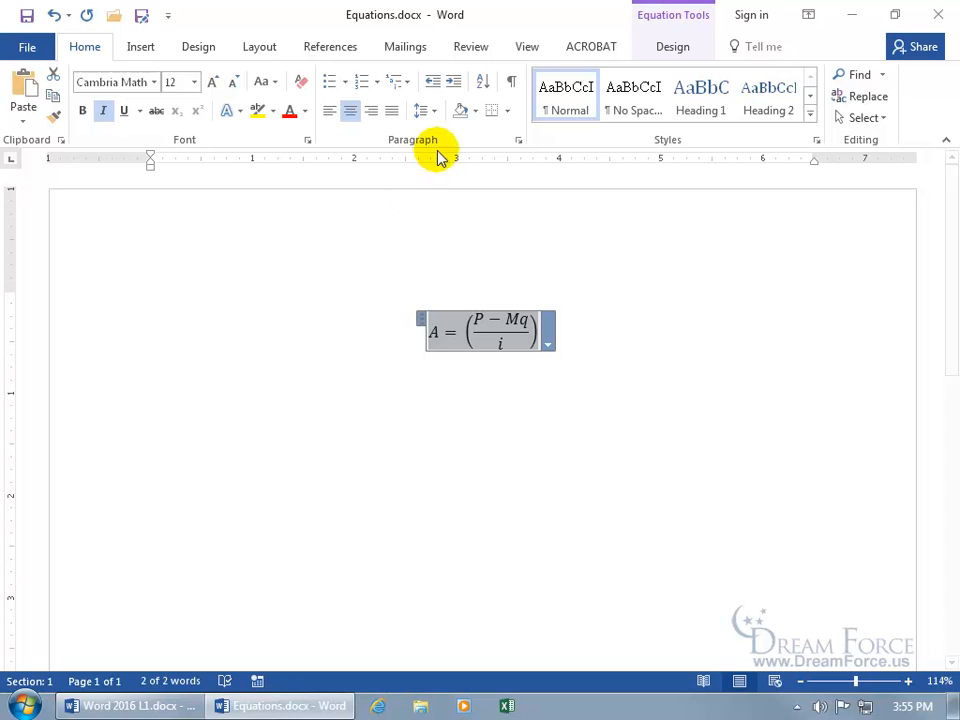
# - Show the formatting marks and move the equation down to the last empty paragraph
pyautogui.click(512, 82)
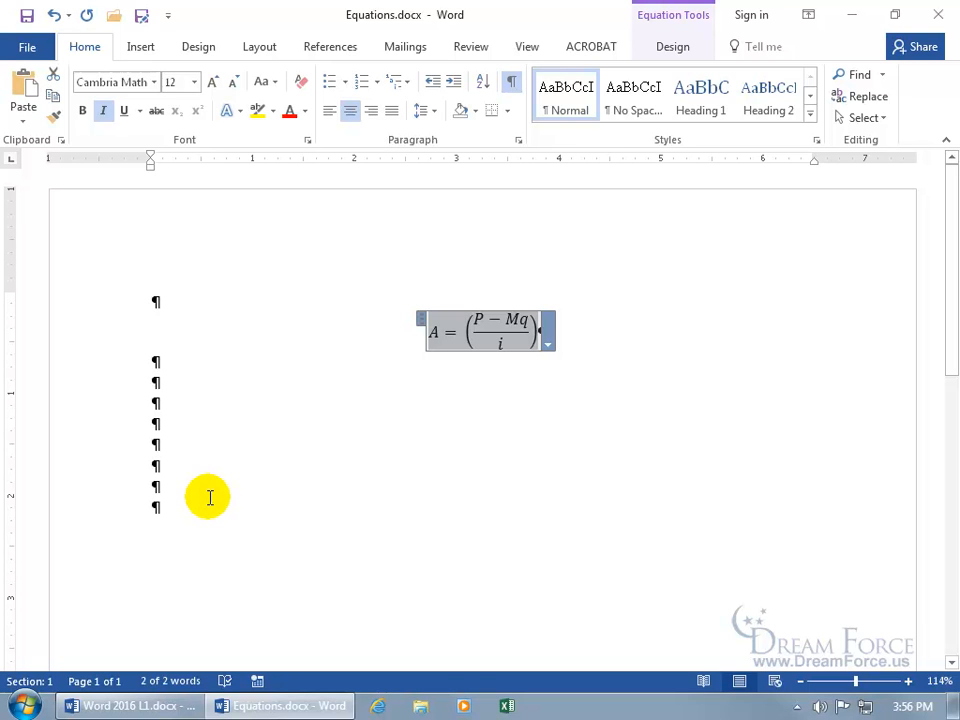
pyautogui.moveTo(421, 323); pyautogui.dragTo(189, 505)
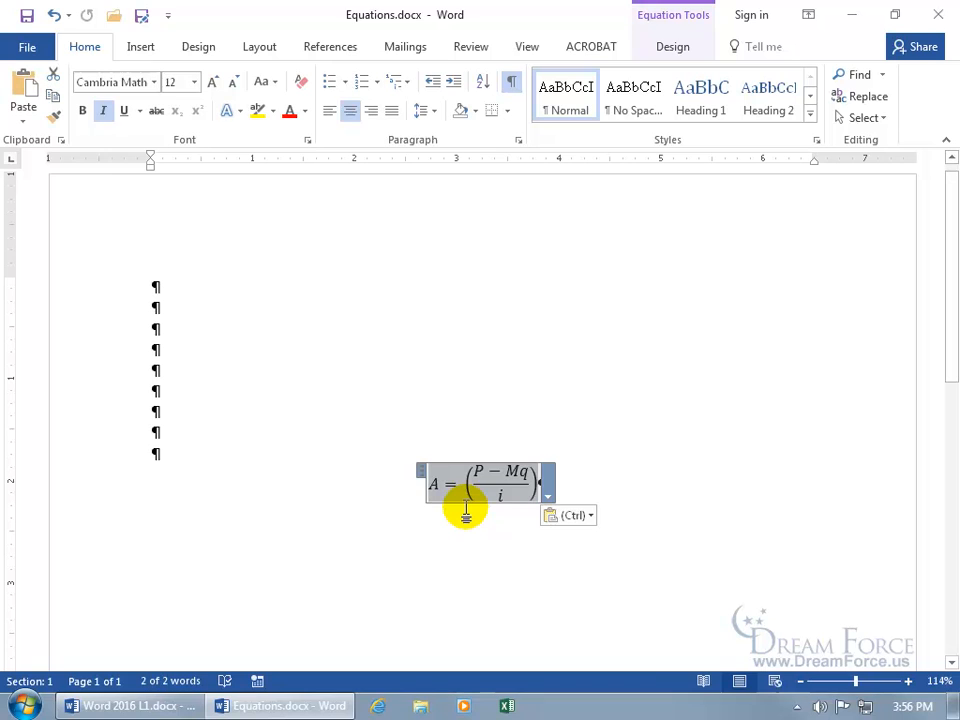
# - Delete the equation and undo the deletion
pyautogui.press('Delete')
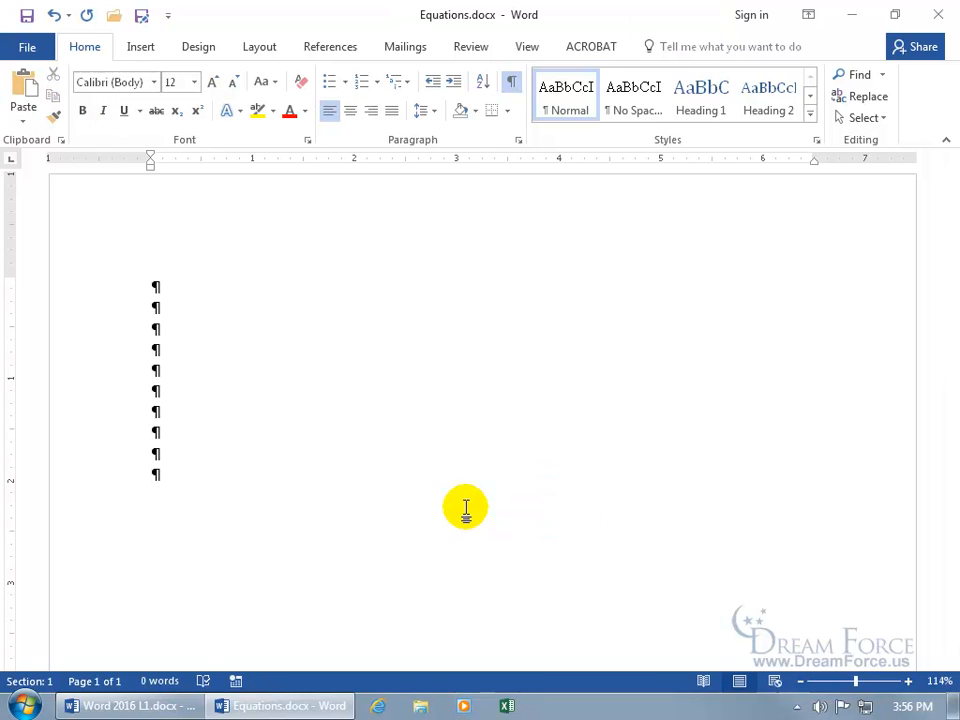
pyautogui.click(54, 16)
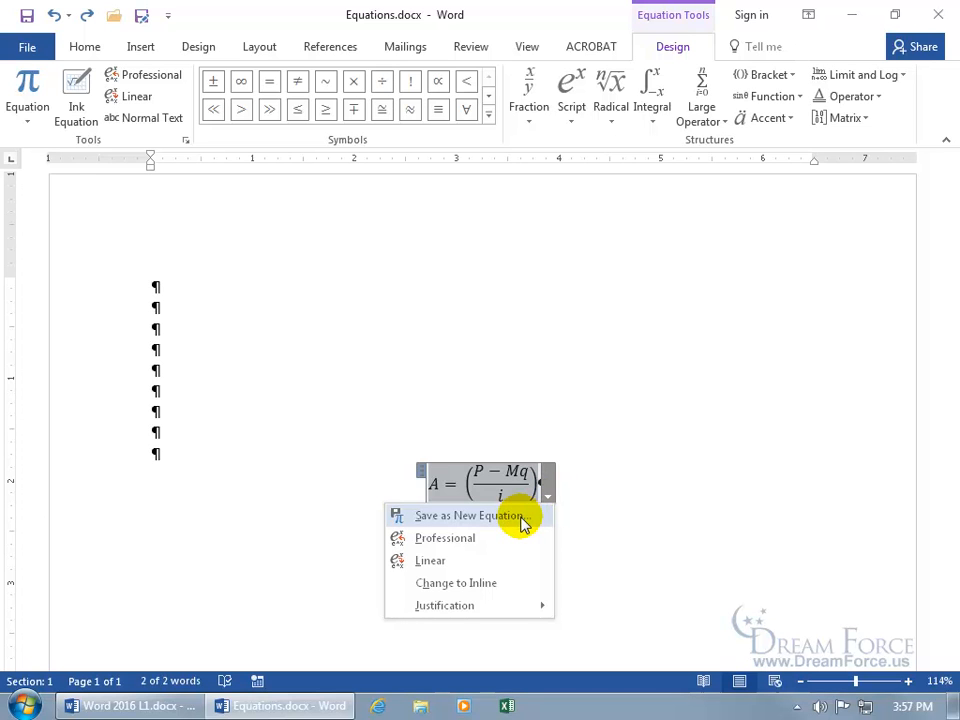
# - Save the equation as a new building block named "Spiffy Eq." in the Equations gallery under the General category
pyautogui.click(520, 518)
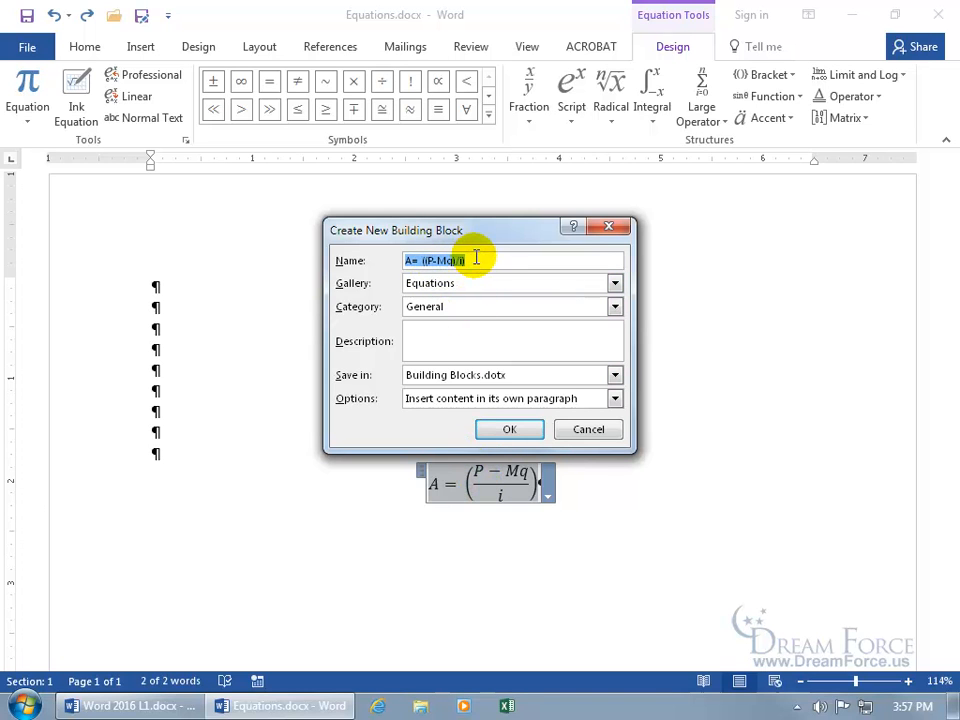
pyautogui.moveTo(480, 259); pyautogui.dragTo(394, 260)
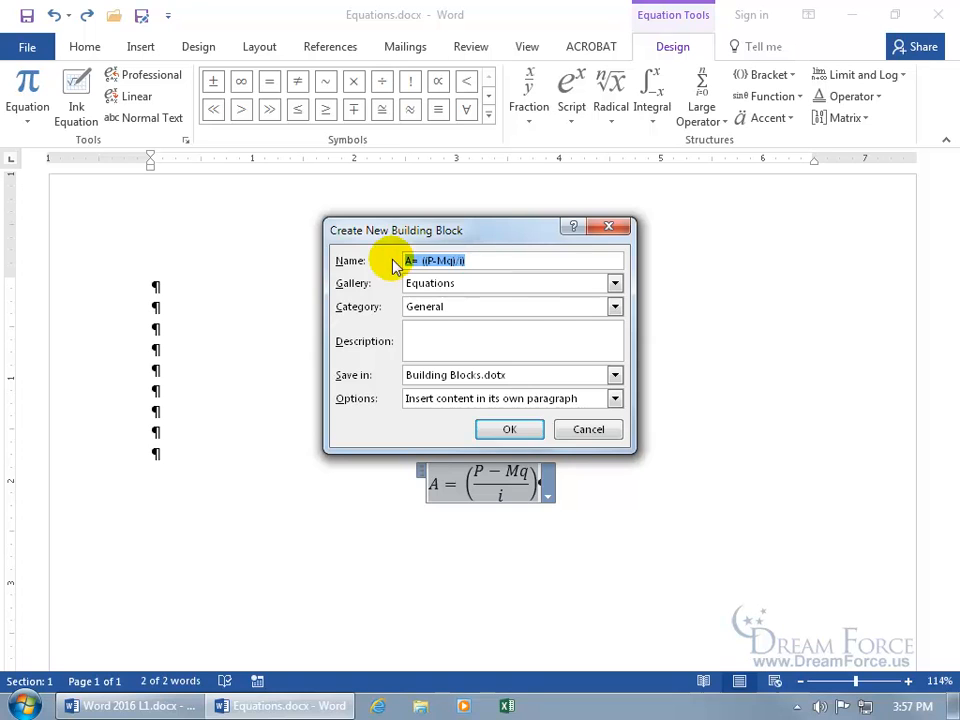
pyautogui.press('BackSpace')
pyautogui.write('Spif')
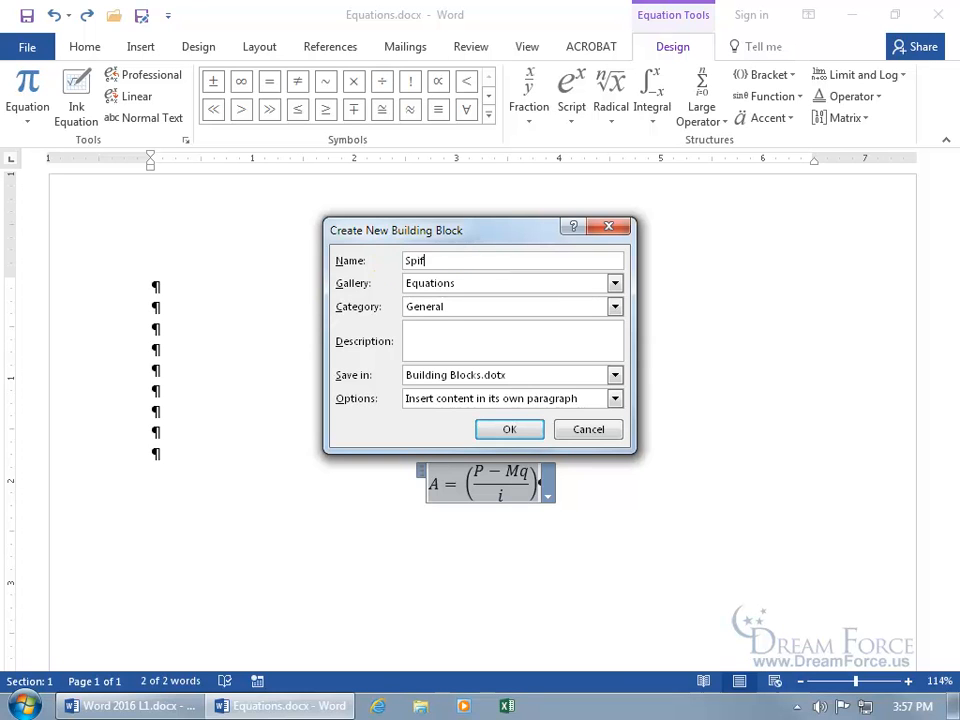
pyautogui.write('fy Eq.')
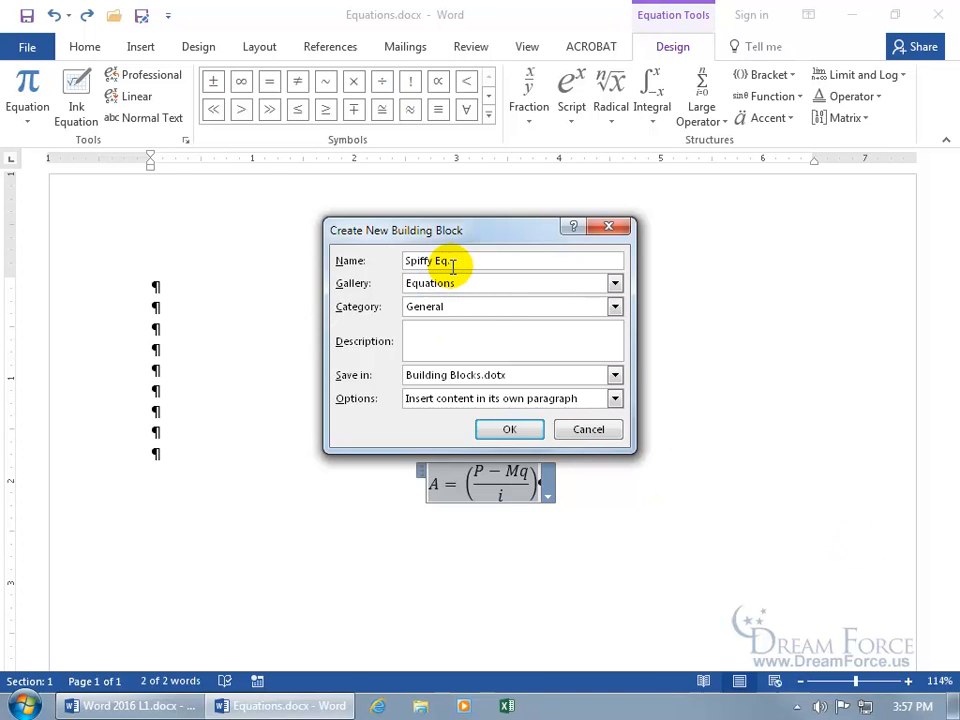
pyautogui.click(481, 328)
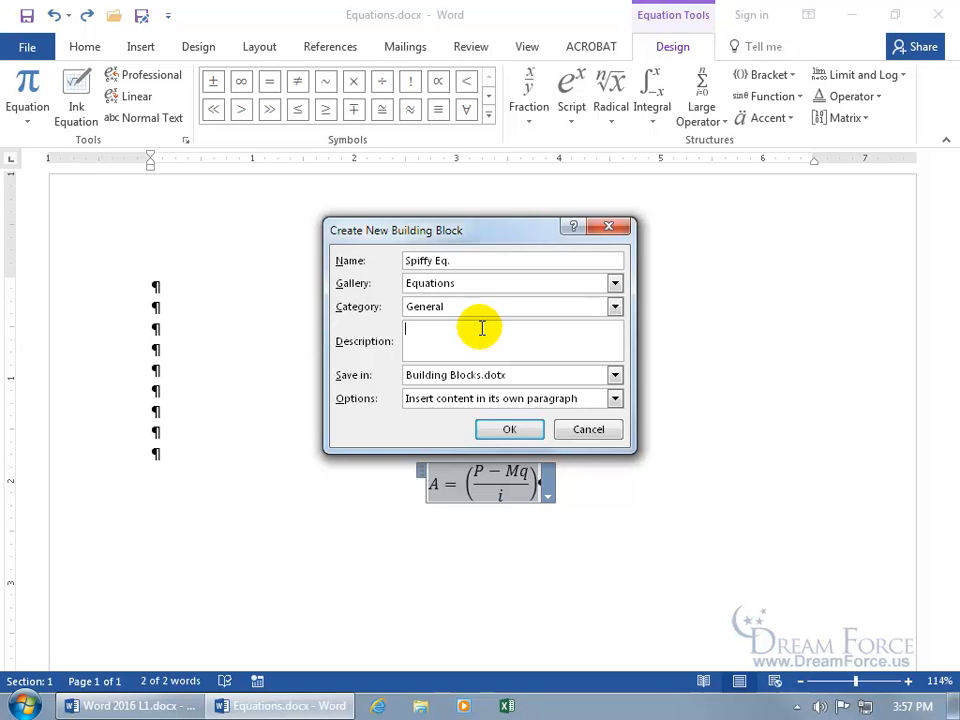
pyautogui.click(507, 426)
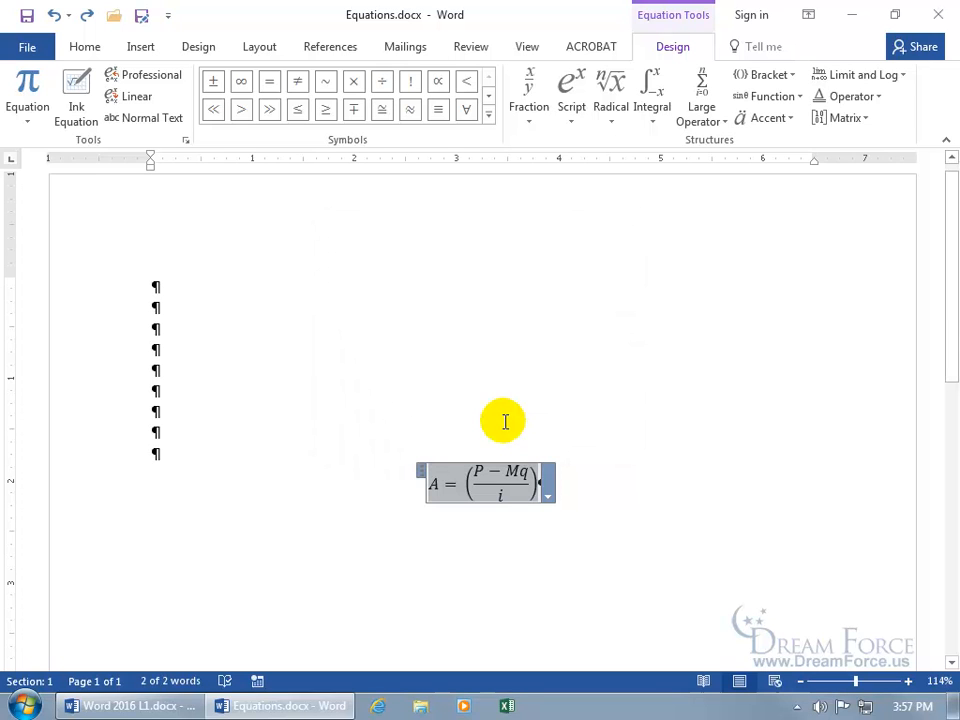
# - Delete the equation from the page and hide the formatting marks
pyautogui.press('Delete')
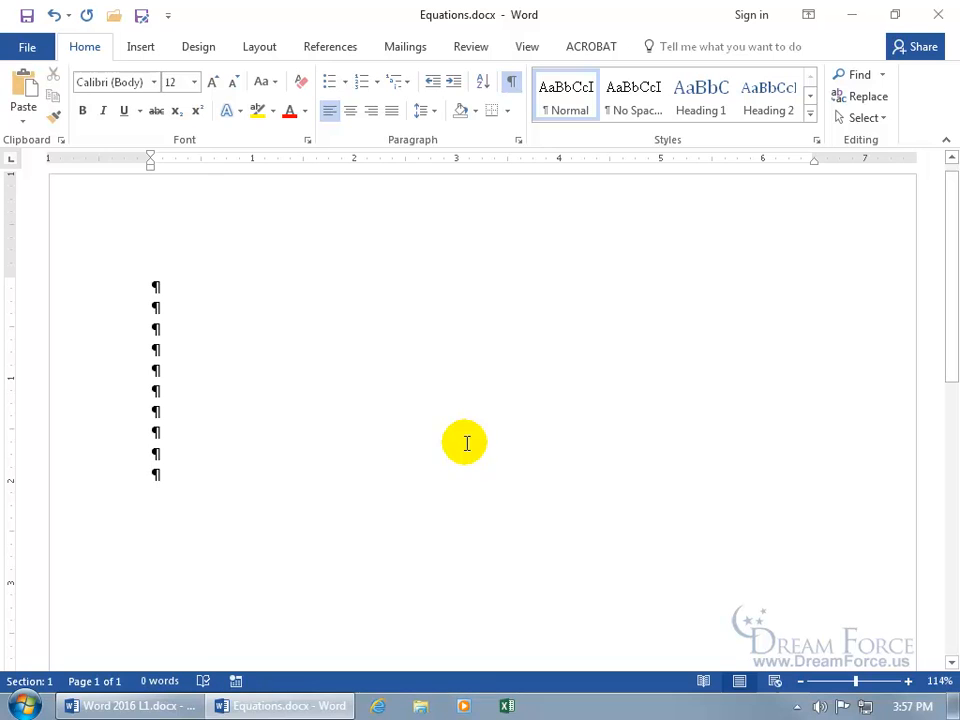
pyautogui.click(511, 82)
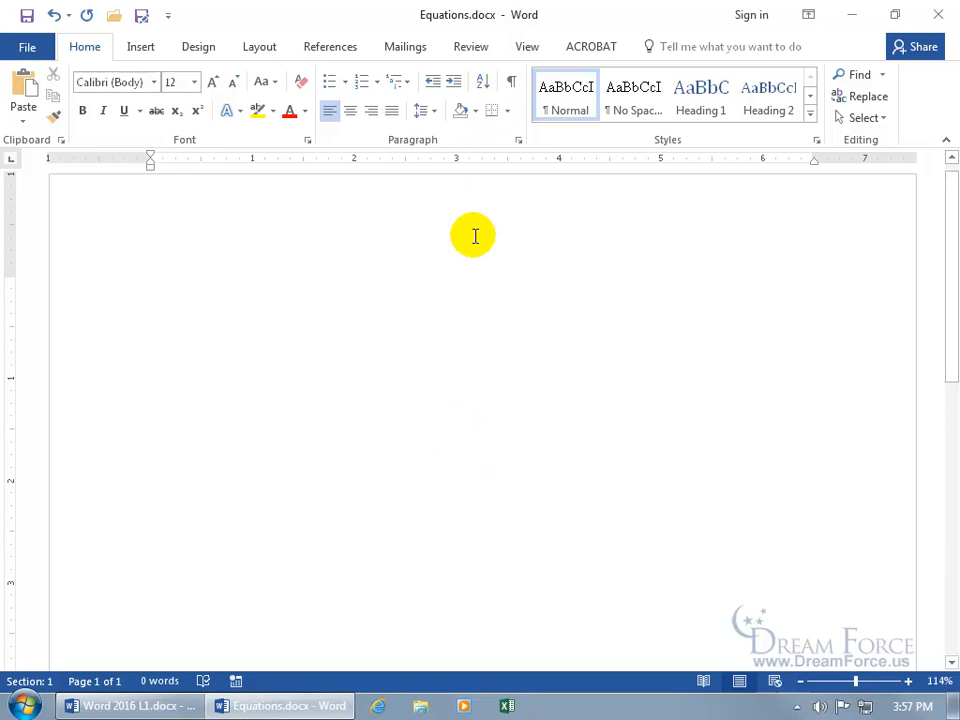
# - Insert the saved "Spiffy Eq." from the equation gallery into the document
pyautogui.click(141, 48)
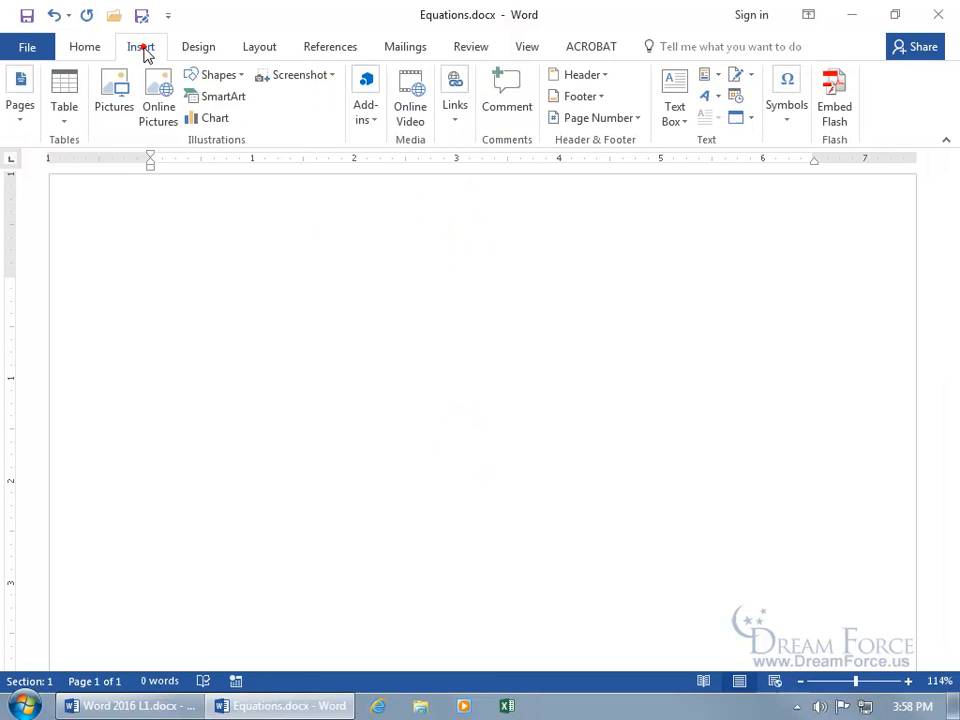
pyautogui.click(791, 120)
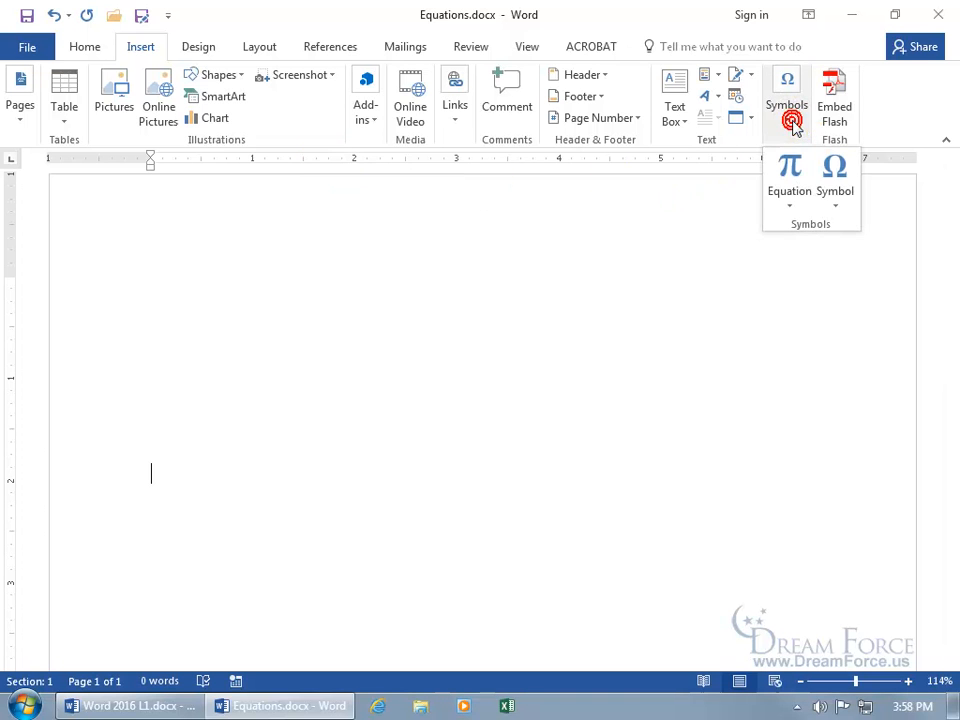
pyautogui.click(791, 204)
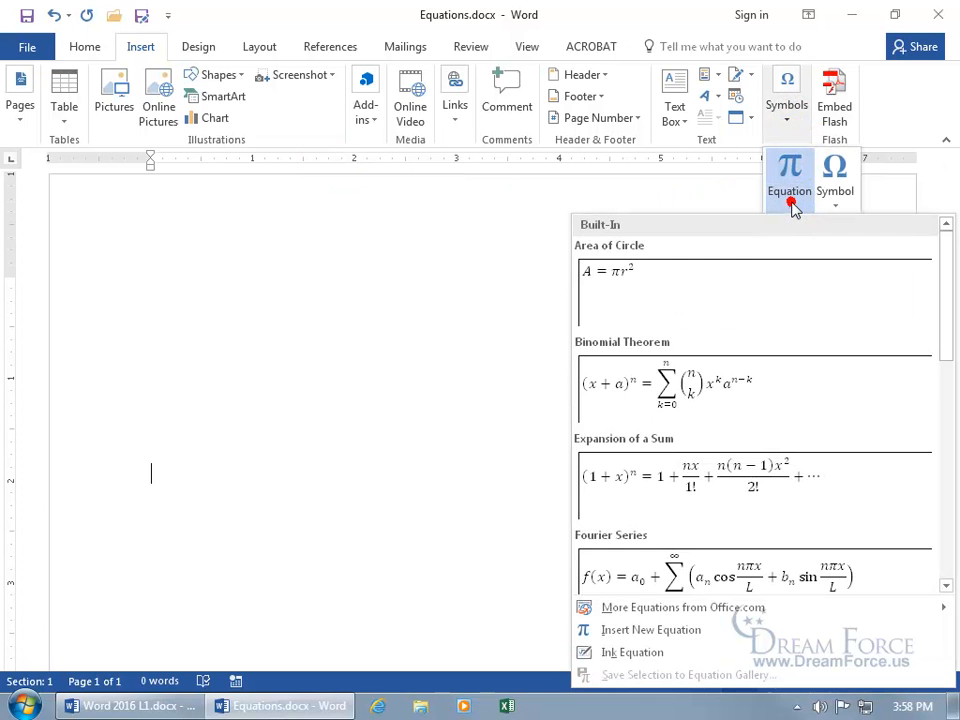
pyautogui.moveTo(947, 246); pyautogui.dragTo(943, 503)
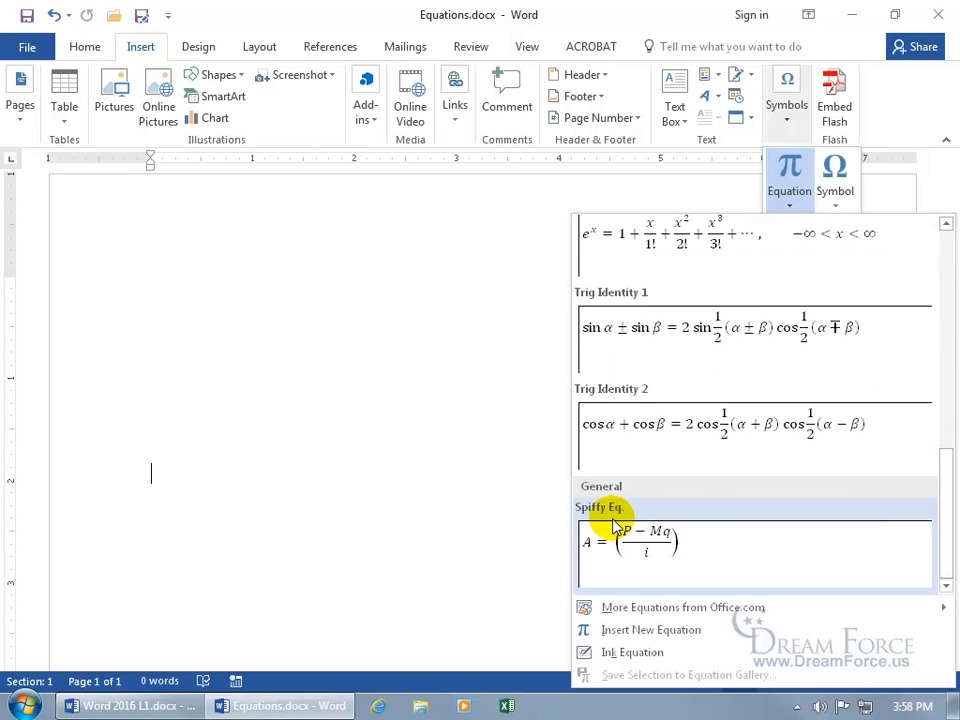
pyautogui.click(654, 558)
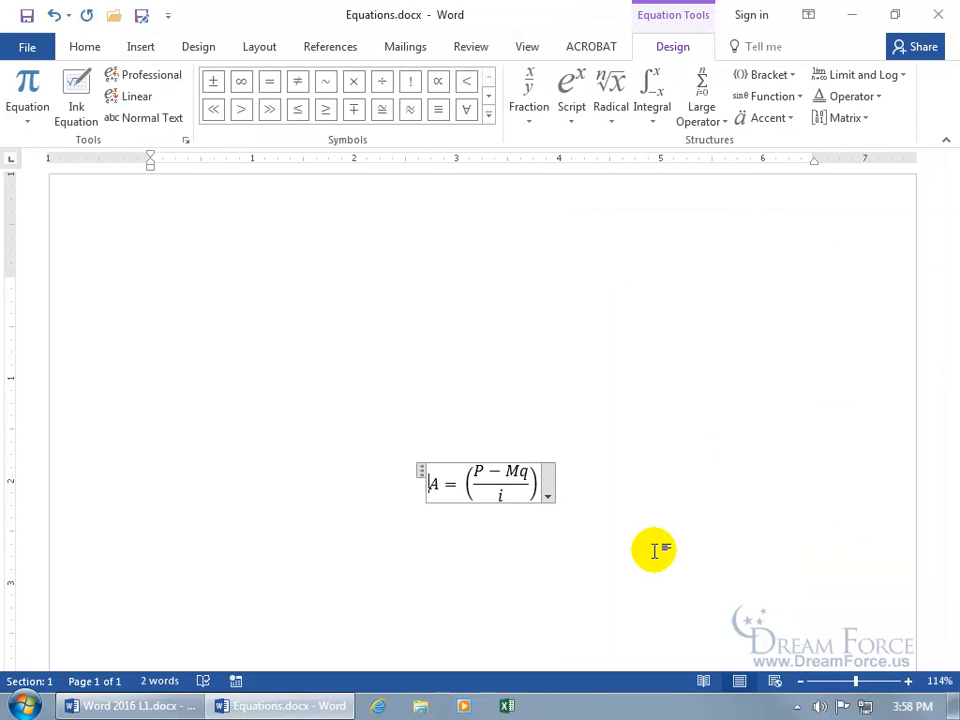
# - Open the Building Blocks Organizer at the saved "Spiffy Eq." equation and review its properties without changing them
pyautogui.scroll(1, 641, 479)
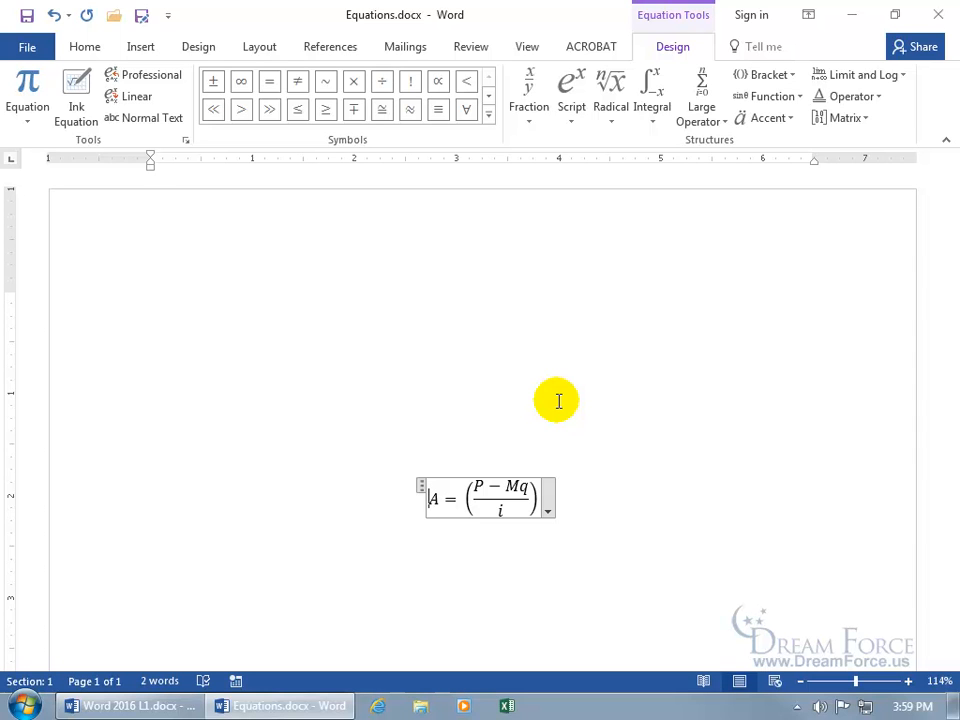
pyautogui.click(141, 47)
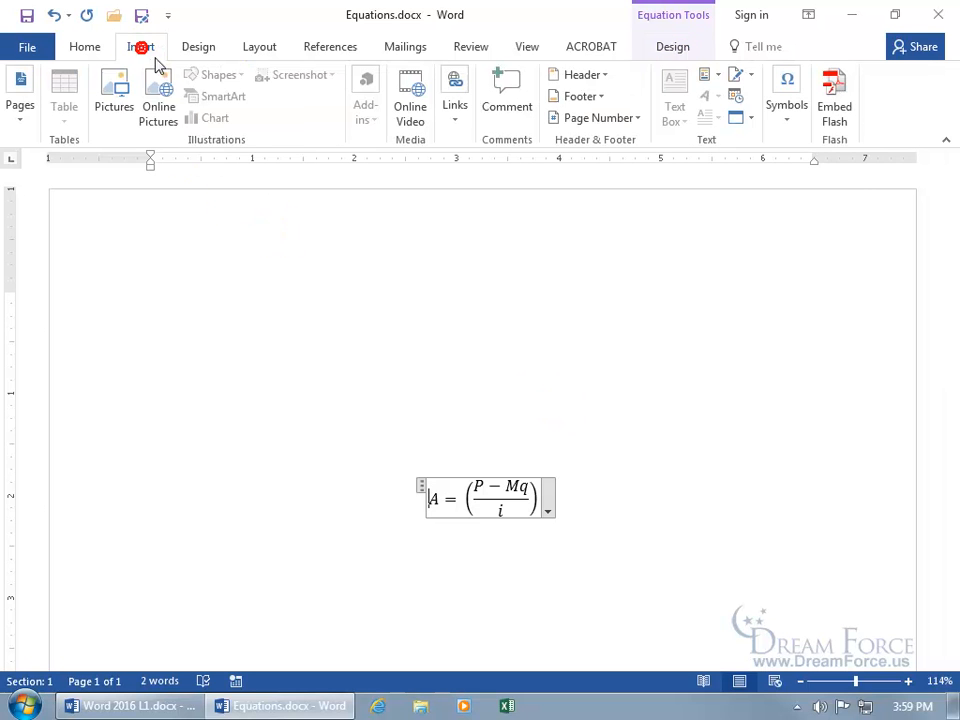
pyautogui.click(786, 120)
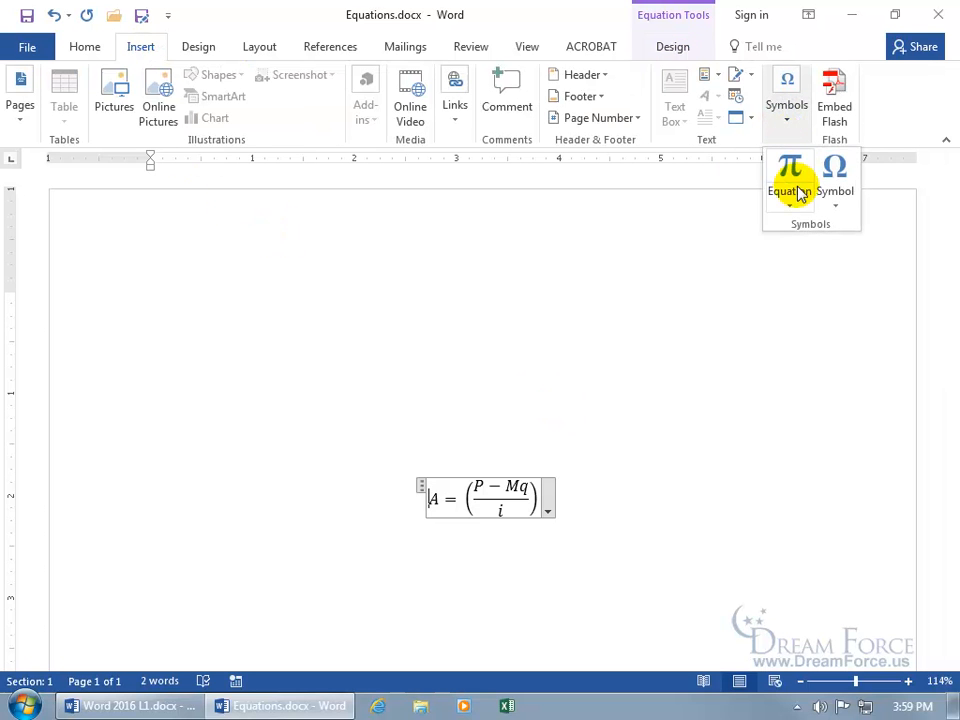
pyautogui.click(798, 205)
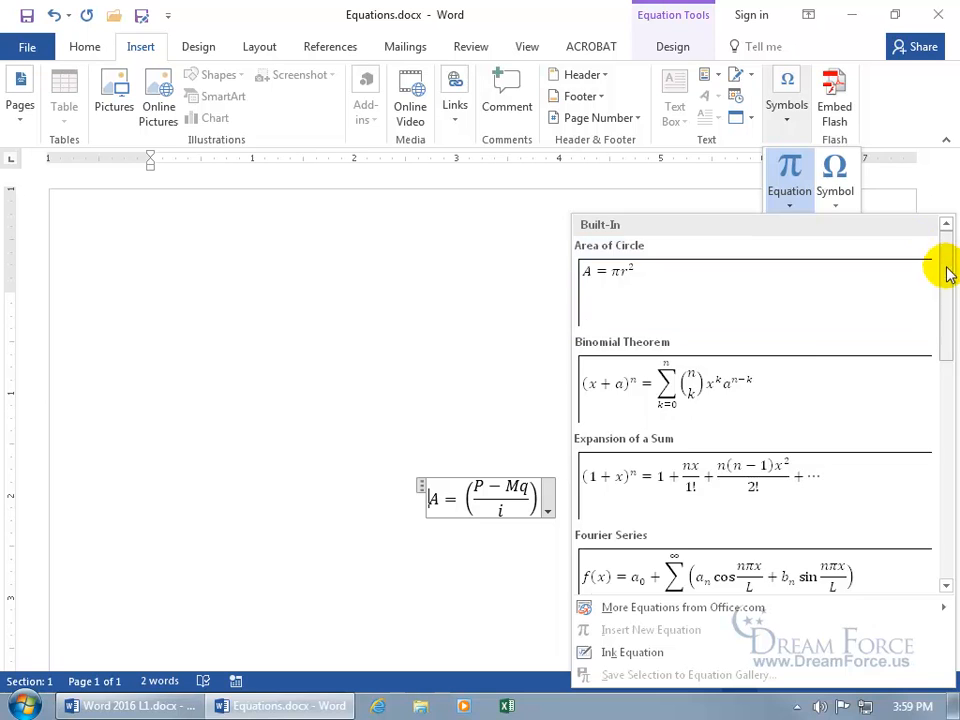
pyautogui.scroll(-10, 948, 272)
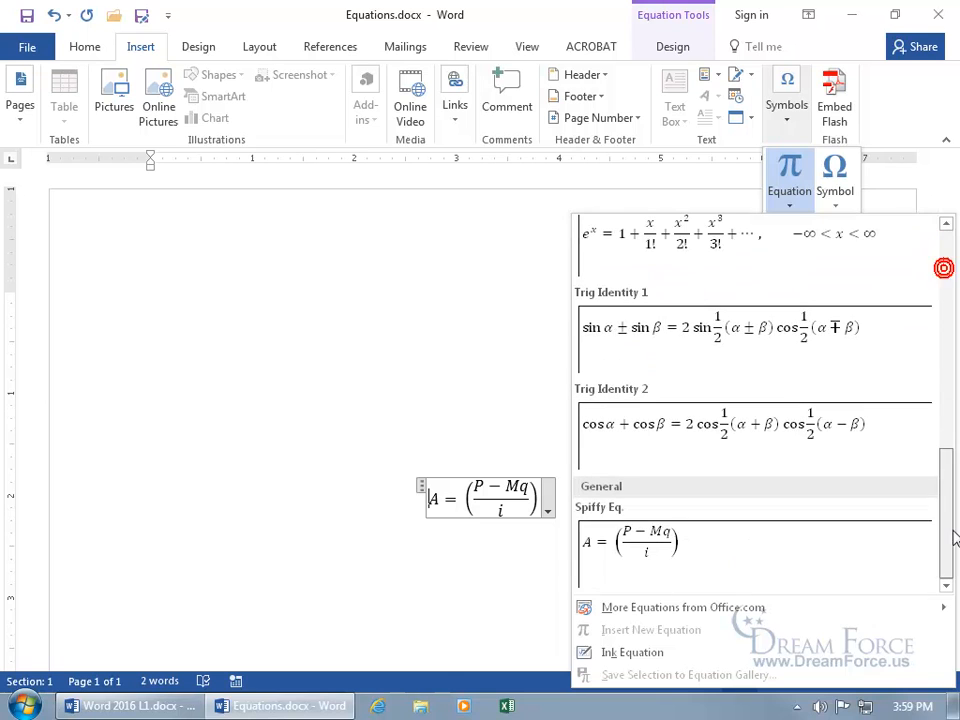
pyautogui.rightClick(716, 544)
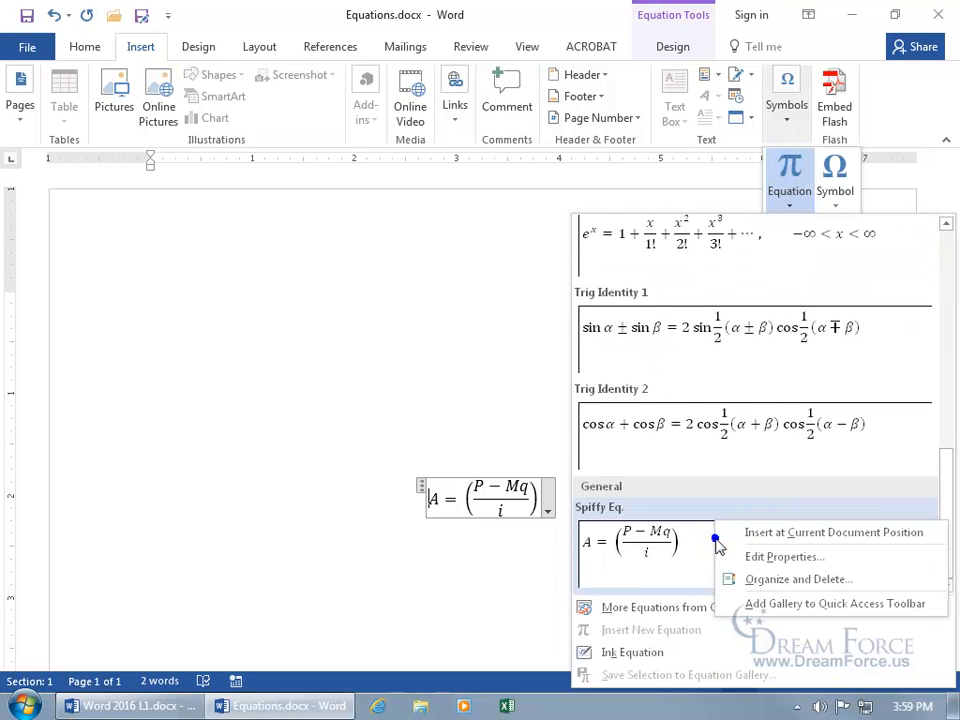
pyautogui.click(762, 582)
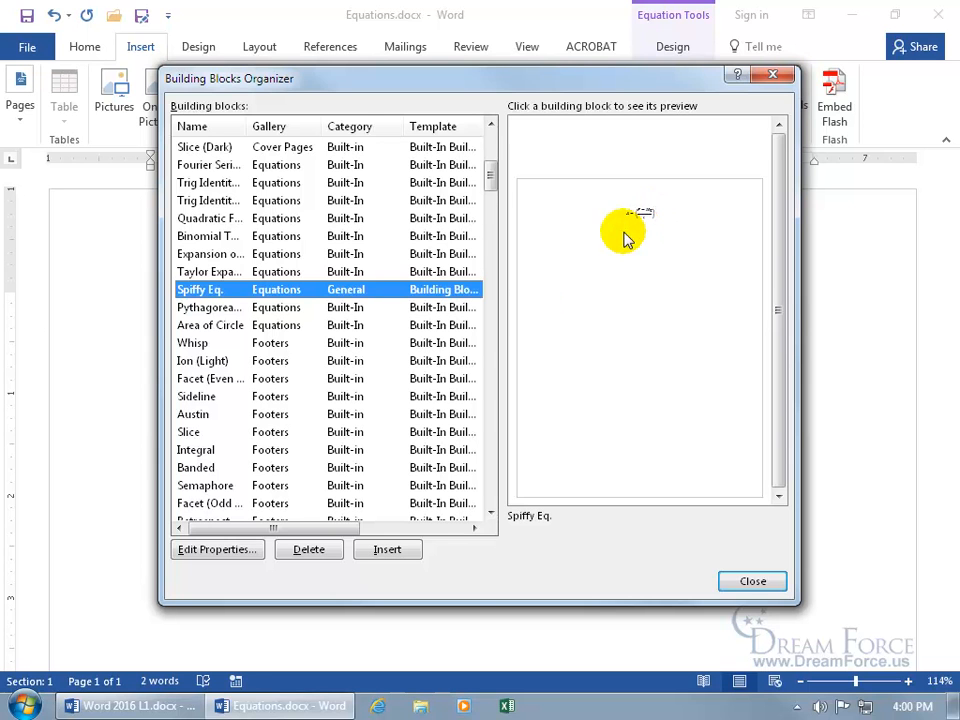
pyautogui.click(217, 549)
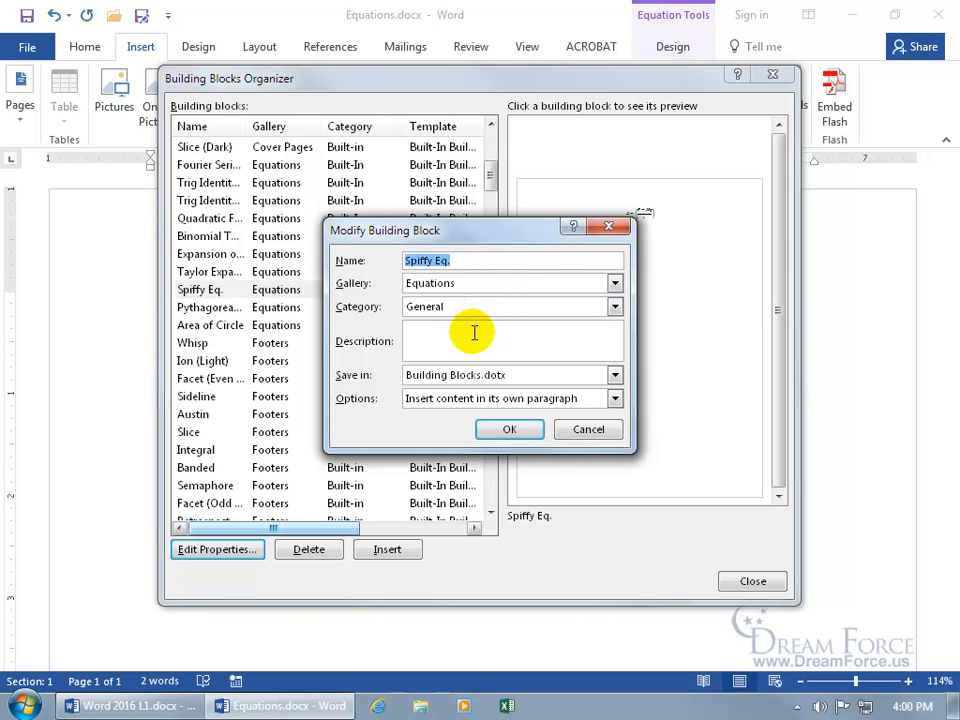
pyautogui.click(594, 431)
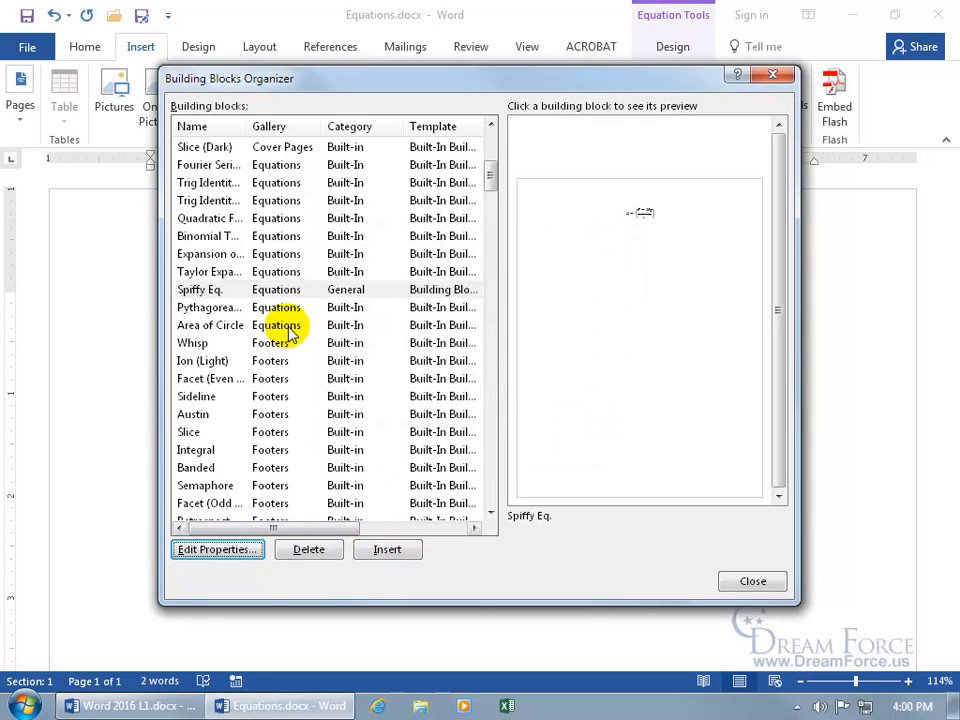
# - Delete the "Spiffy Eq." building block from the organizer and remove the equation from the page
pyautogui.click(287, 289)
pyautogui.click(313, 549)
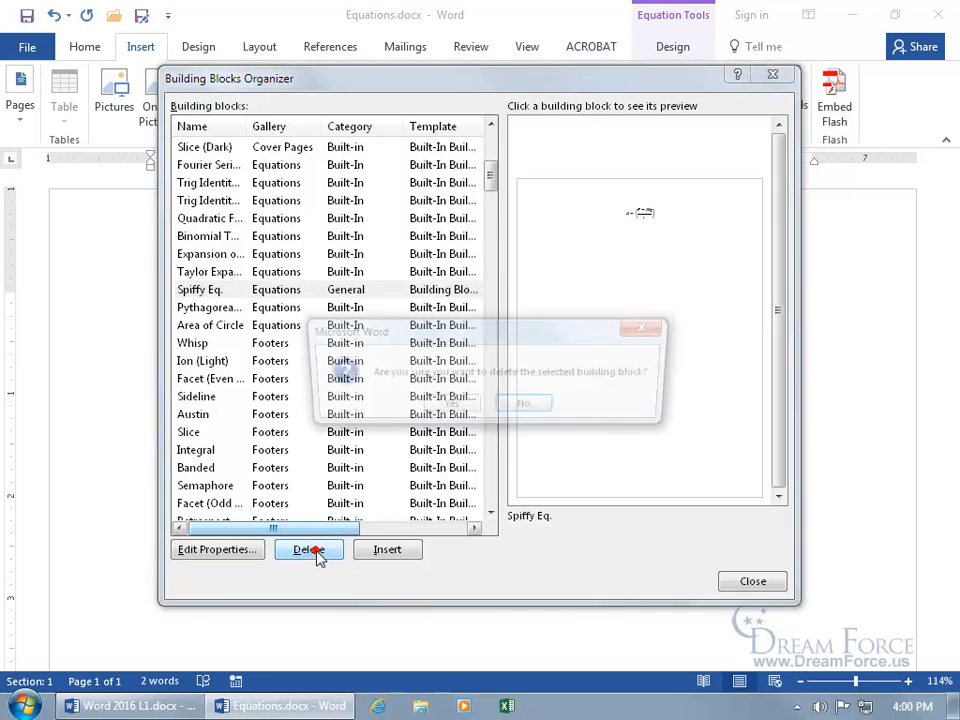
pyautogui.click(445, 408)
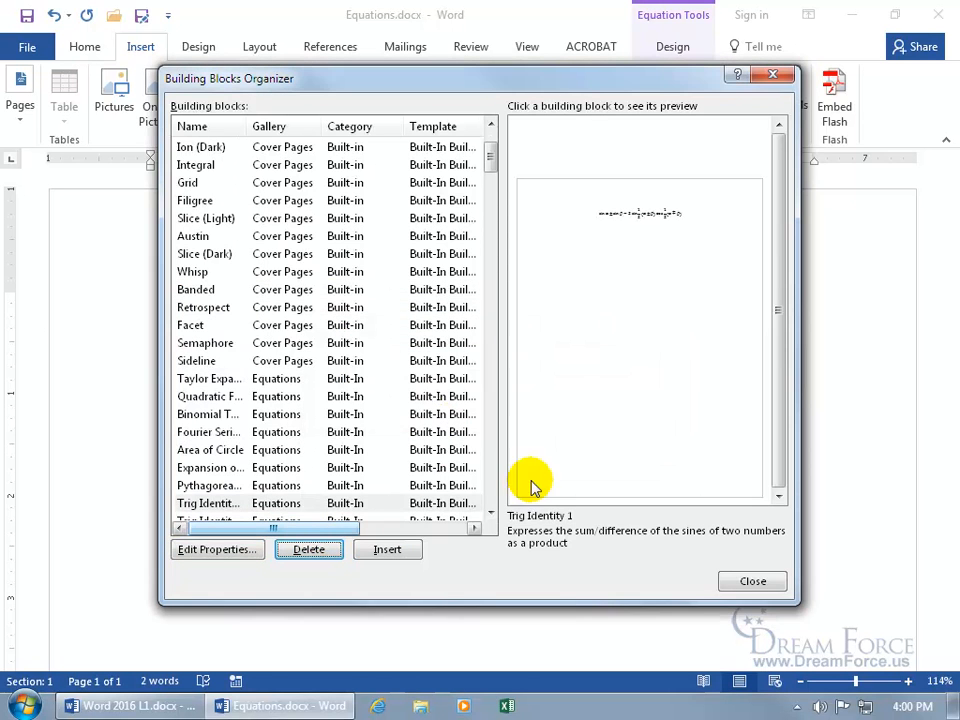
pyautogui.click(757, 580)
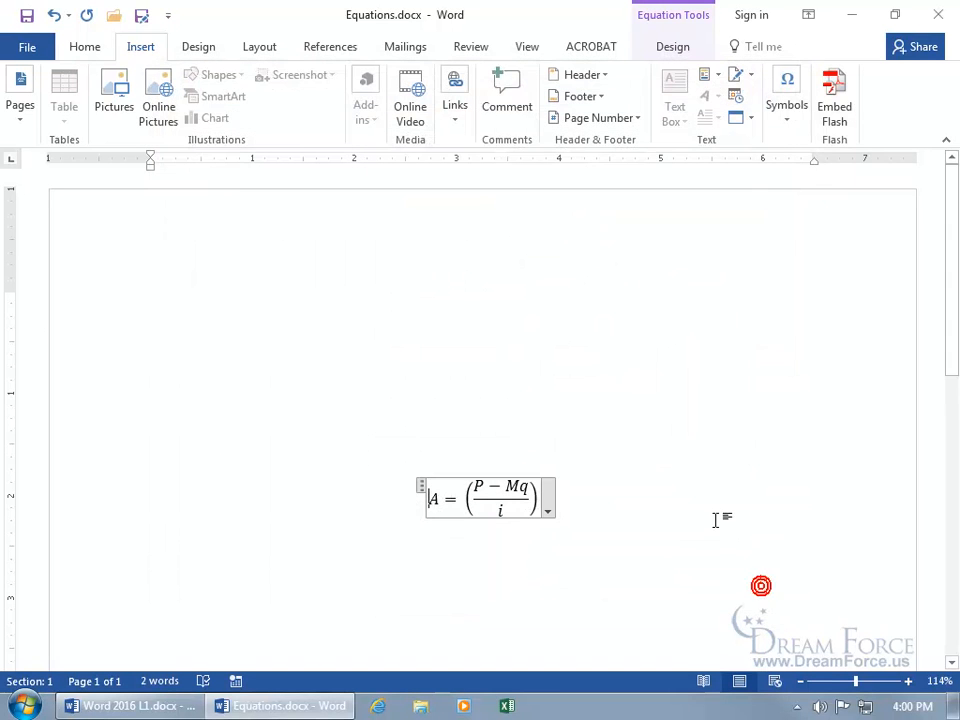
pyautogui.click(421, 487)
pyautogui.press('Delete')
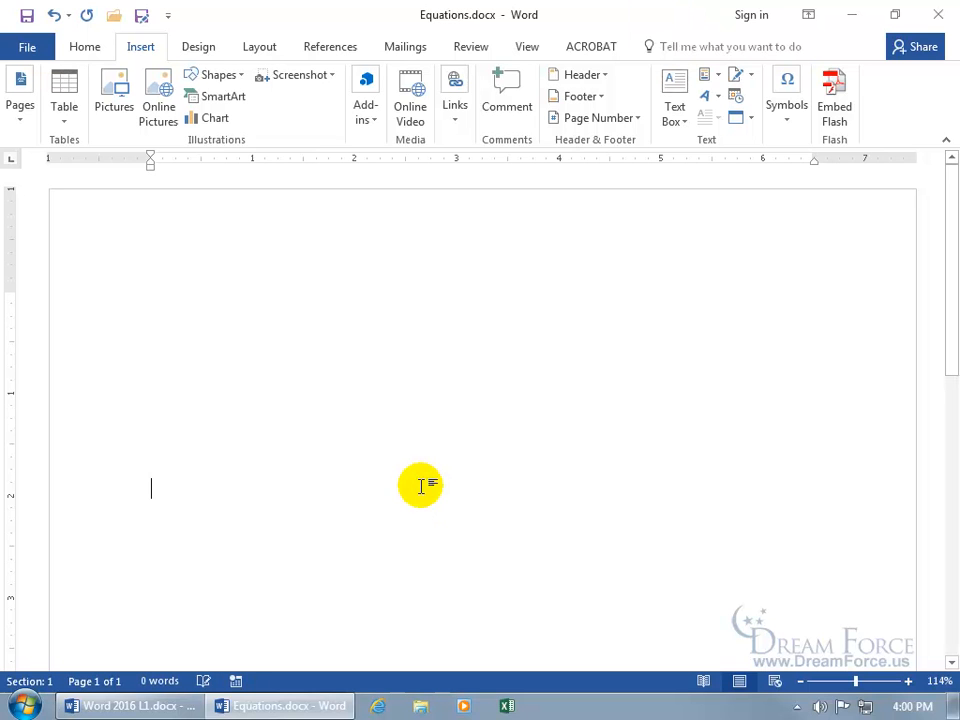
# - Insert the built-in Taylor Expansion equation and replace the 1 after its equals sign with 2
pyautogui.click(786, 115)
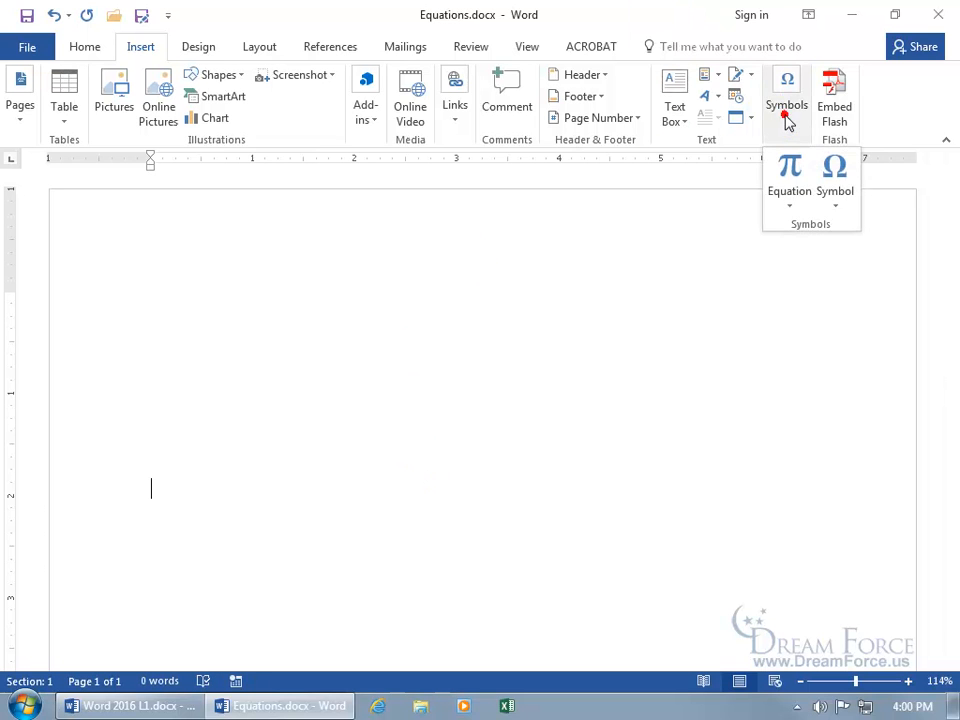
pyautogui.click(799, 209)
pyautogui.moveTo(943, 300); pyautogui.dragTo(945, 520)
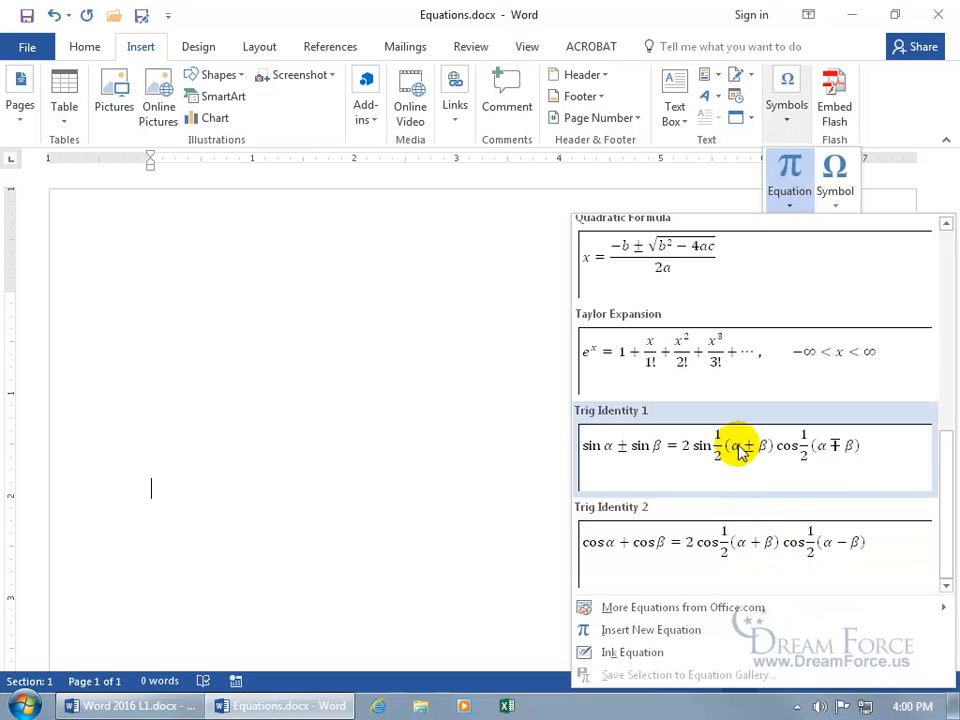
pyautogui.click(718, 372)
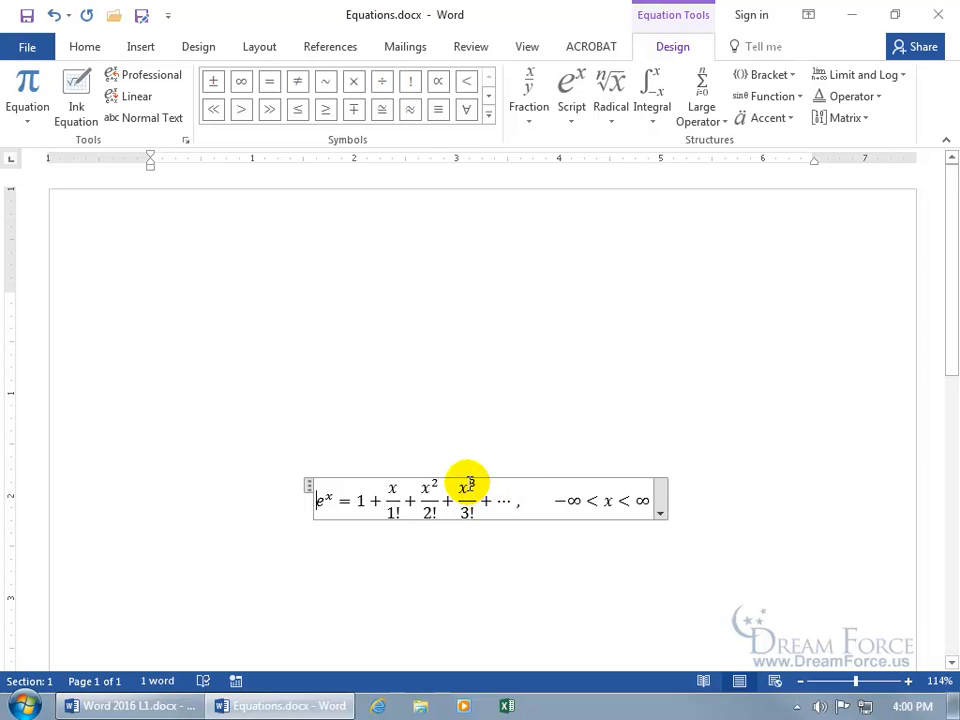
pyautogui.doubleClick(360, 500)
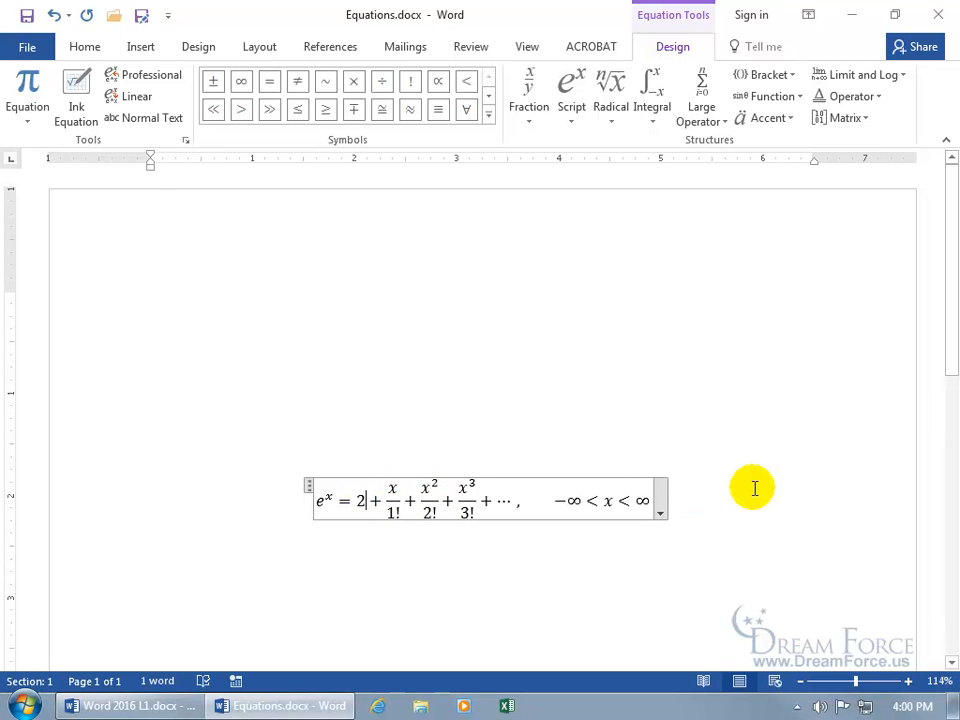
pyautogui.click(661, 506)
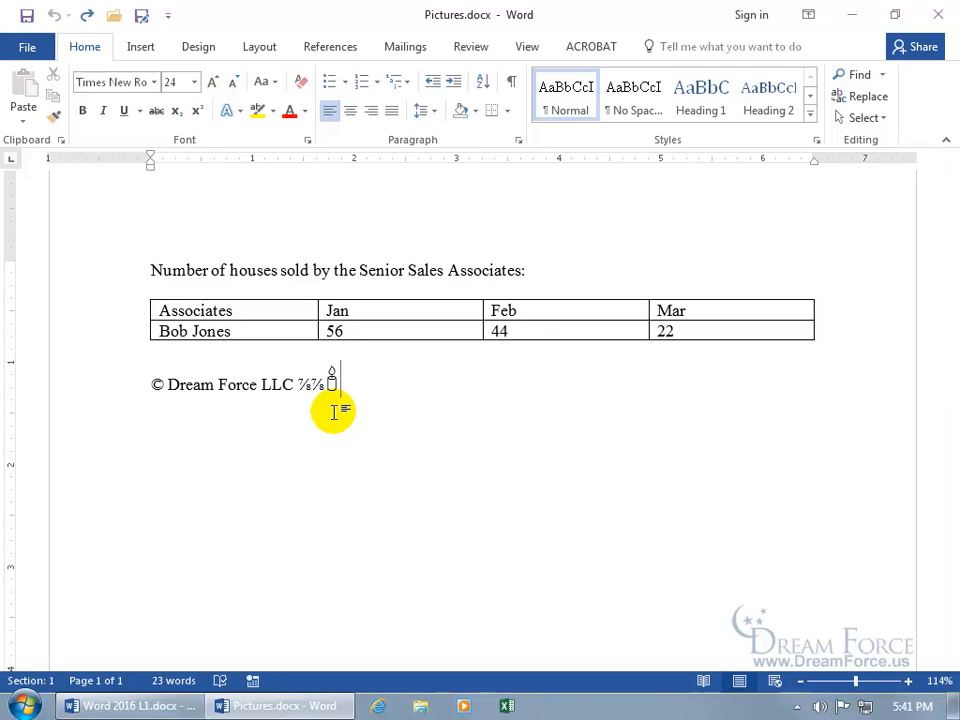
# - In Pictures.docx, insert Books.png from the Desktop on a new line below the © Dream Force LLC text
pyautogui.press('Return')
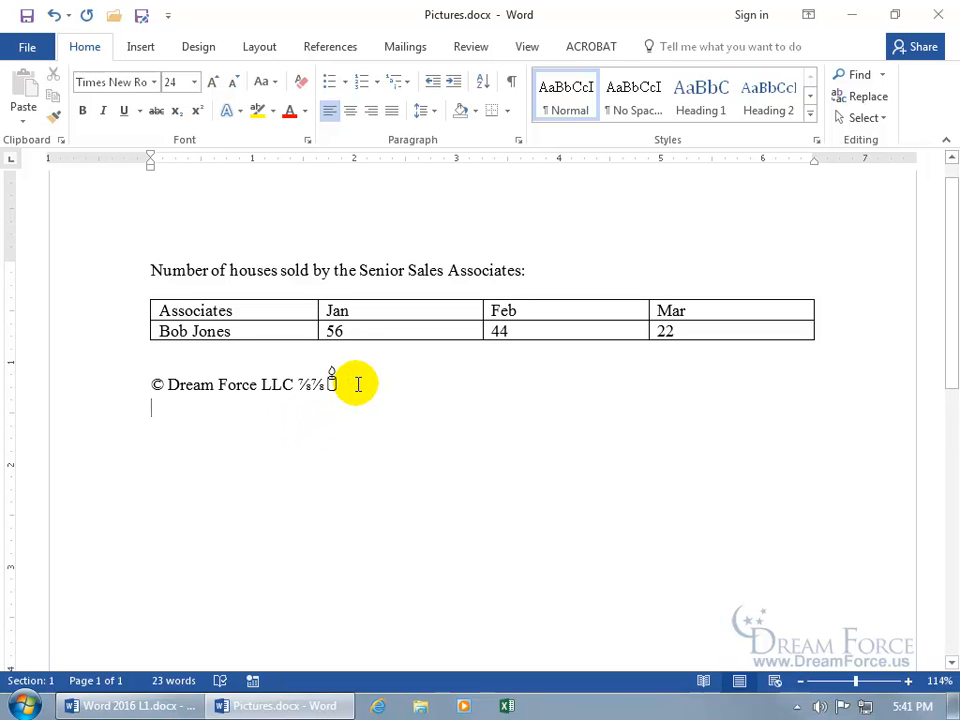
pyautogui.click(143, 47)
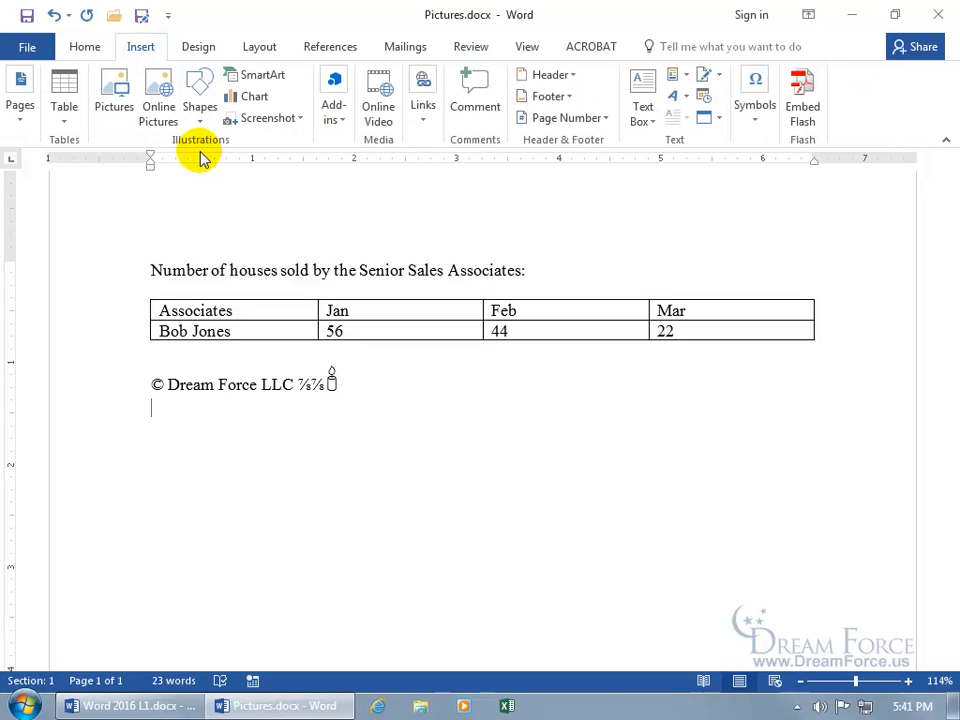
pyautogui.click(111, 115)
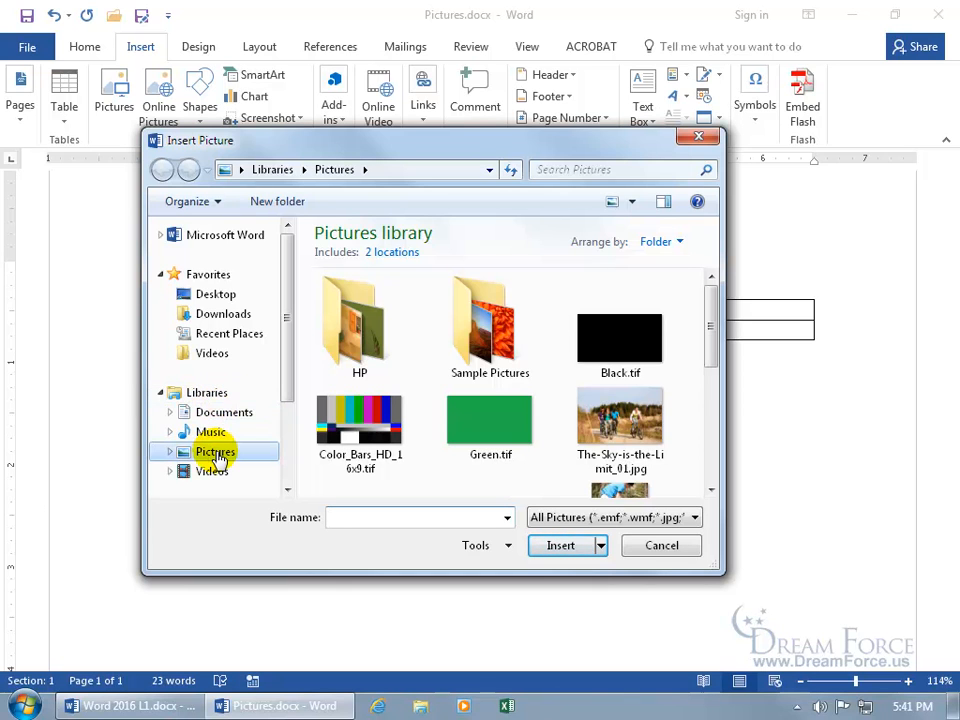
pyautogui.click(222, 300)
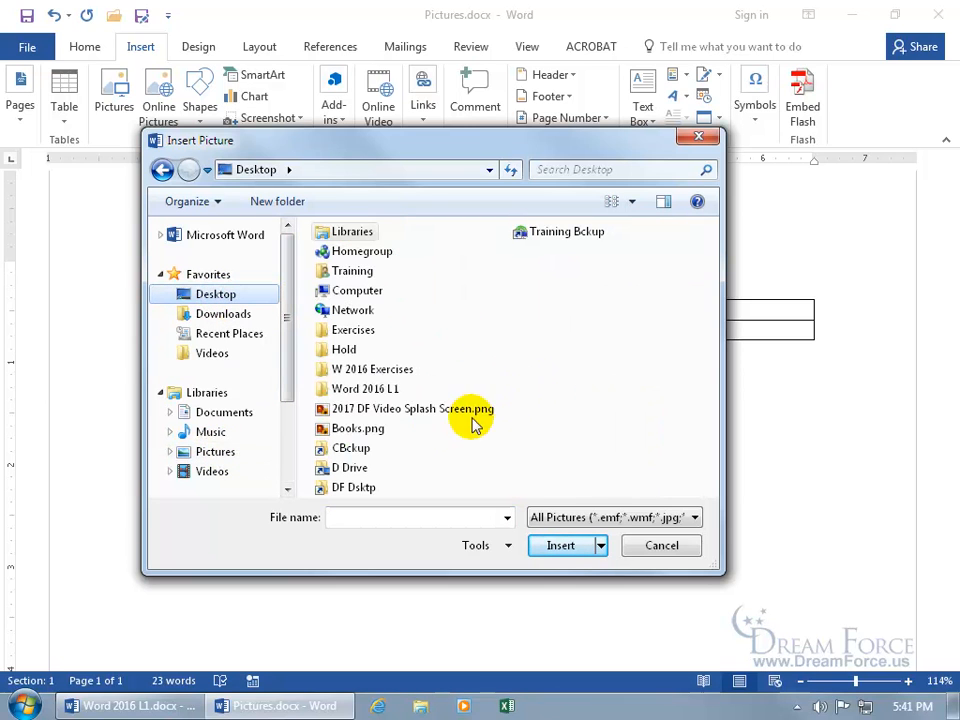
pyautogui.doubleClick(360, 432)
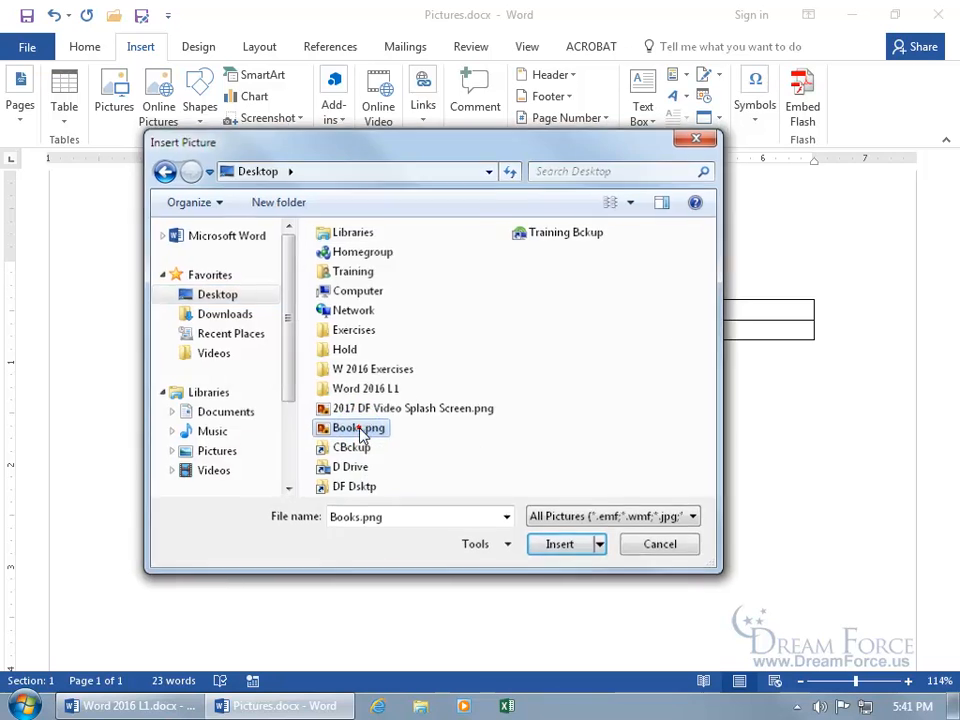
# - Stretch the books picture horizontally to about 3.67" wide and undo the stretch
pyautogui.scroll(-1, 462, 459)
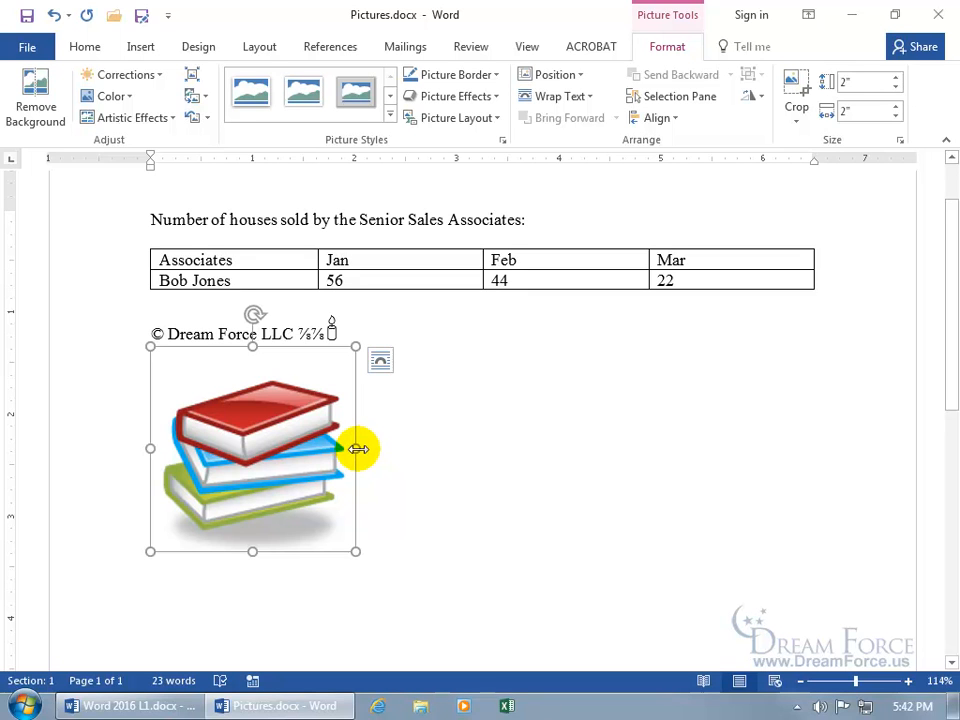
pyautogui.moveTo(356, 449); pyautogui.dragTo(526, 449)
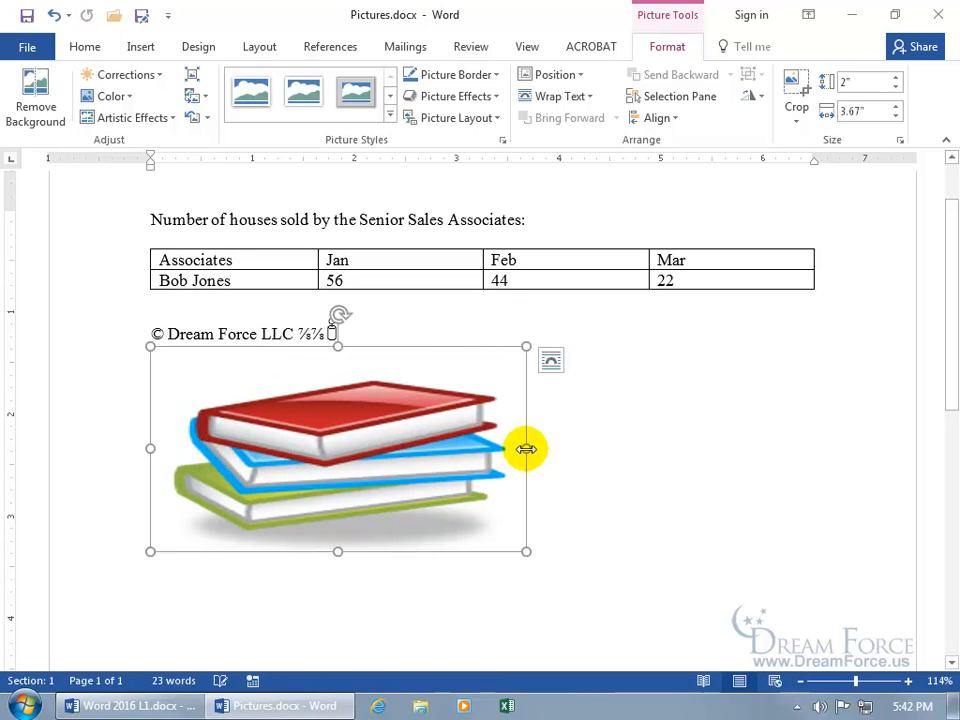
pyautogui.click(54, 16)
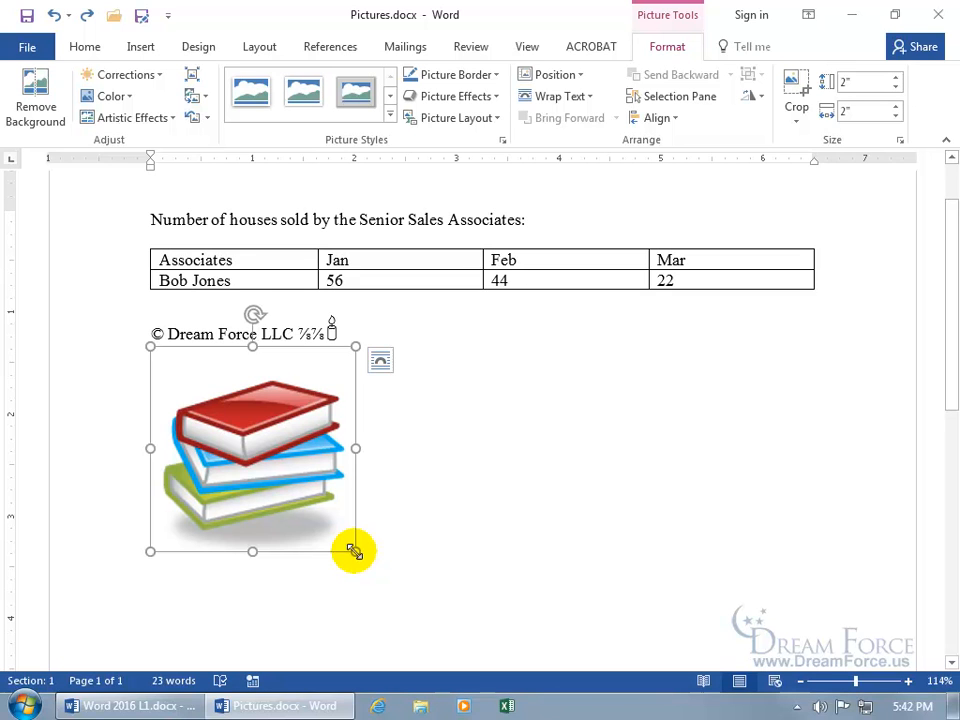
# - Scale the books picture down proportionally to about 1.22" by 1.22" and deselect it
pyautogui.moveTo(354, 550); pyautogui.dragTo(275, 463)
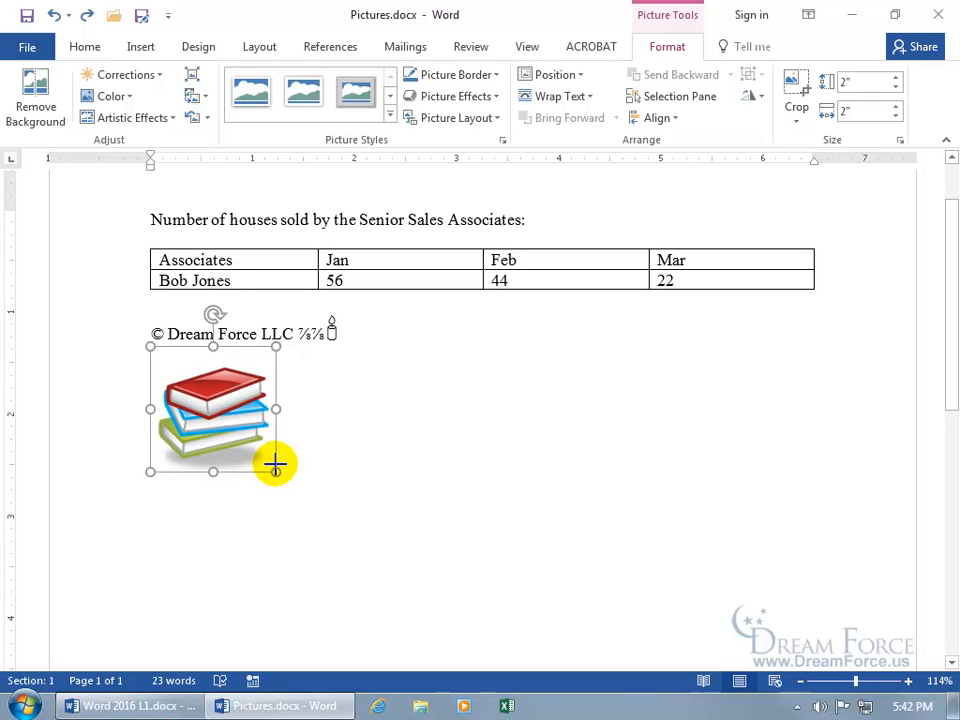
pyautogui.moveTo(275, 463); pyautogui.dragTo(274, 465)
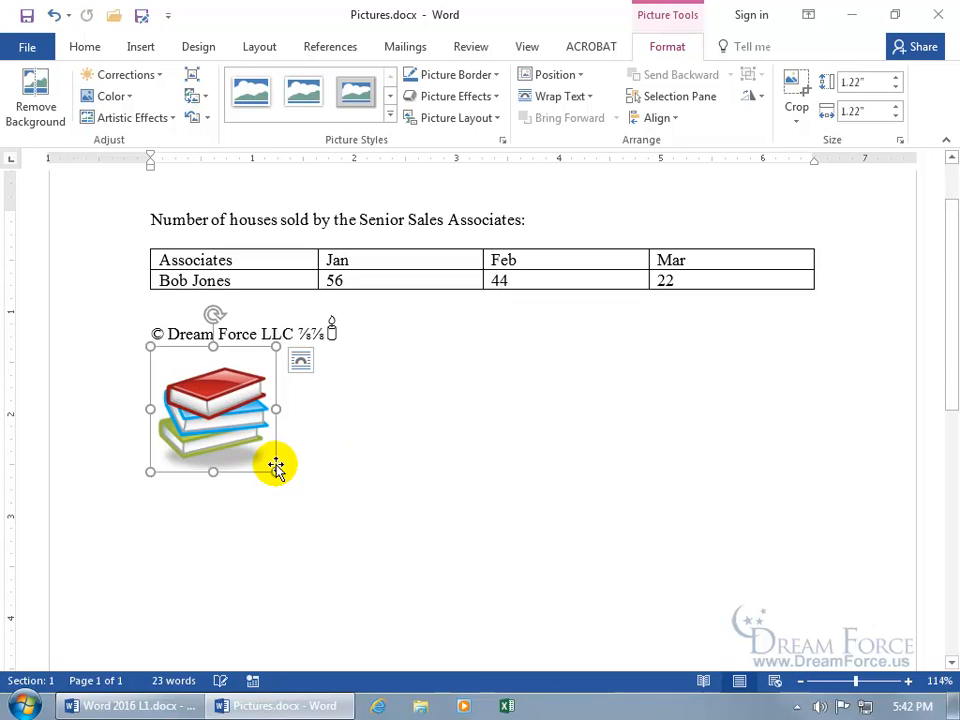
pyautogui.click(363, 472)
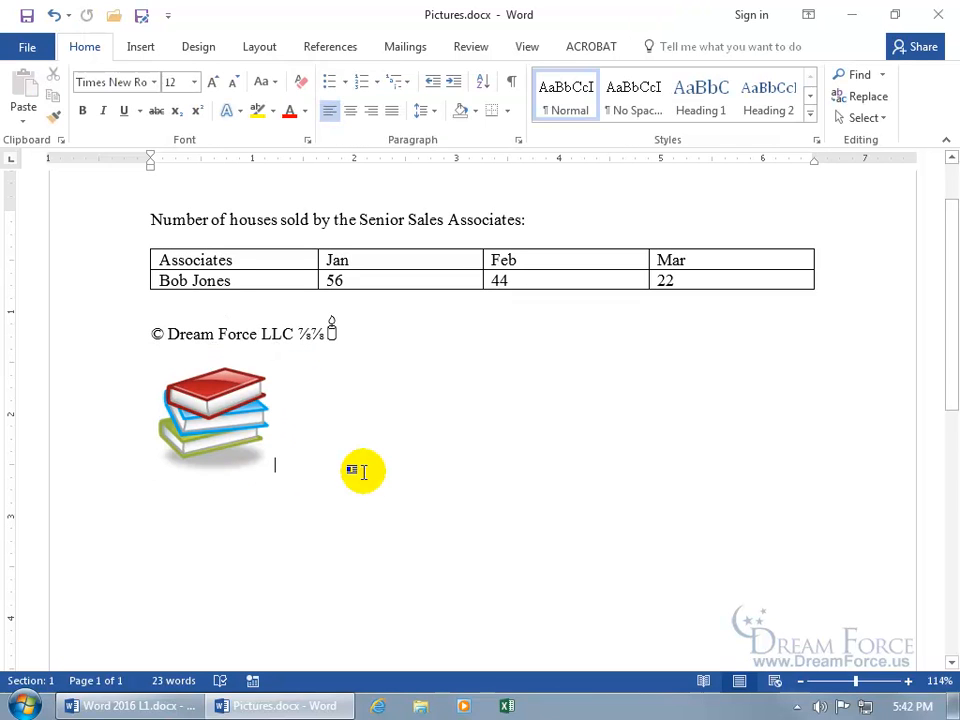
# - Try to move the books picture into the empty area below its line
pyautogui.click(245, 409)
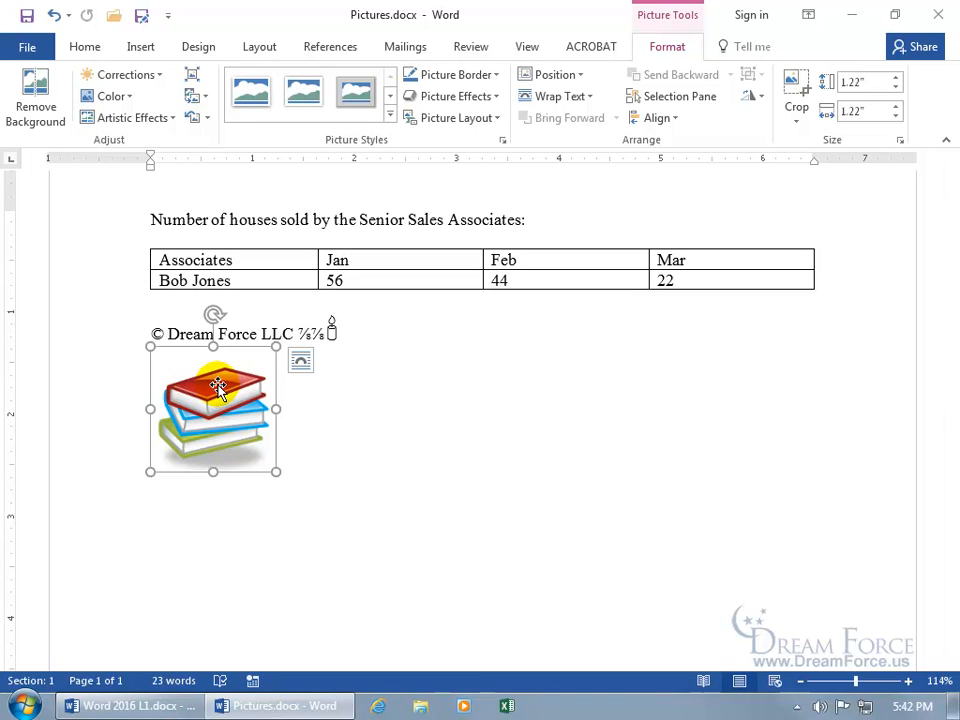
pyautogui.moveTo(260, 400); pyautogui.dragTo(310, 495)
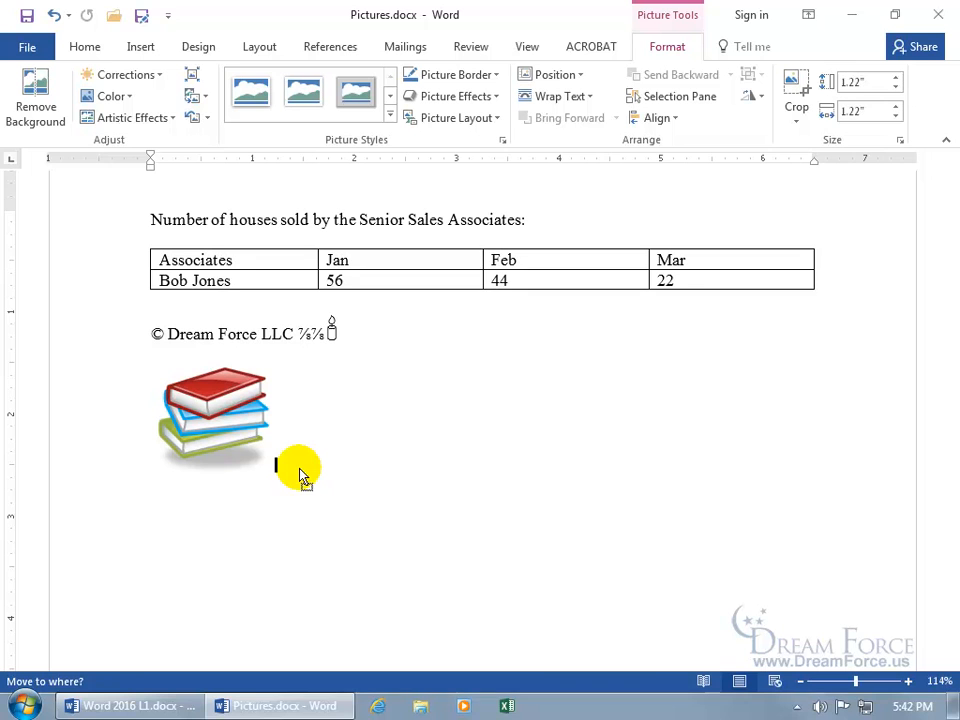
pyautogui.moveTo(299, 469); pyautogui.dragTo(279, 465)
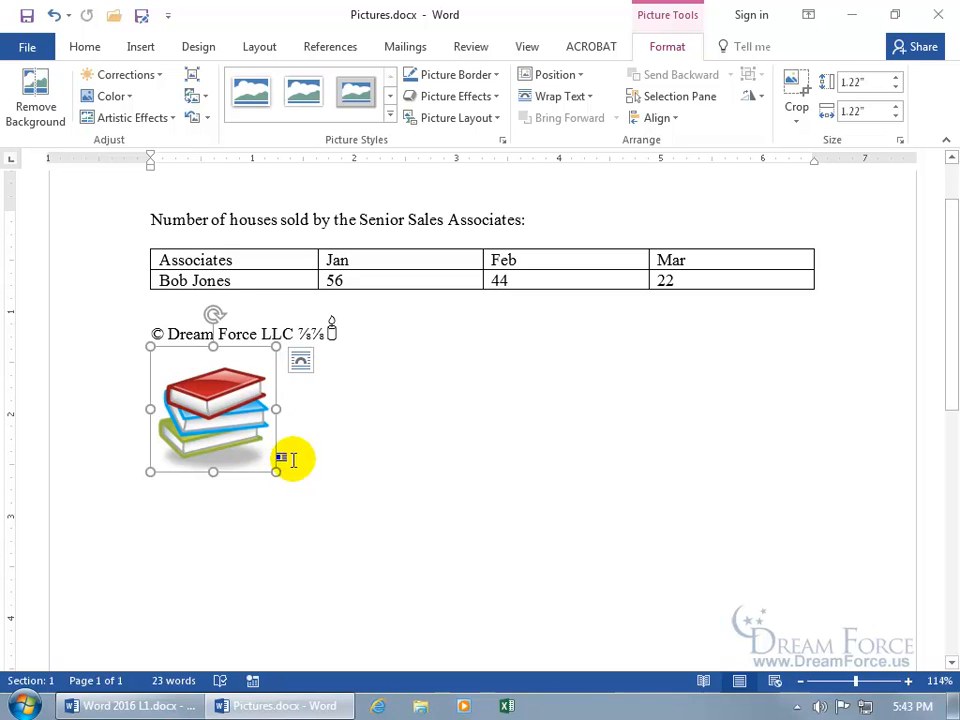
# - Show the formatting marks and add several empty paragraphs below the books picture
pyautogui.click(90, 47)
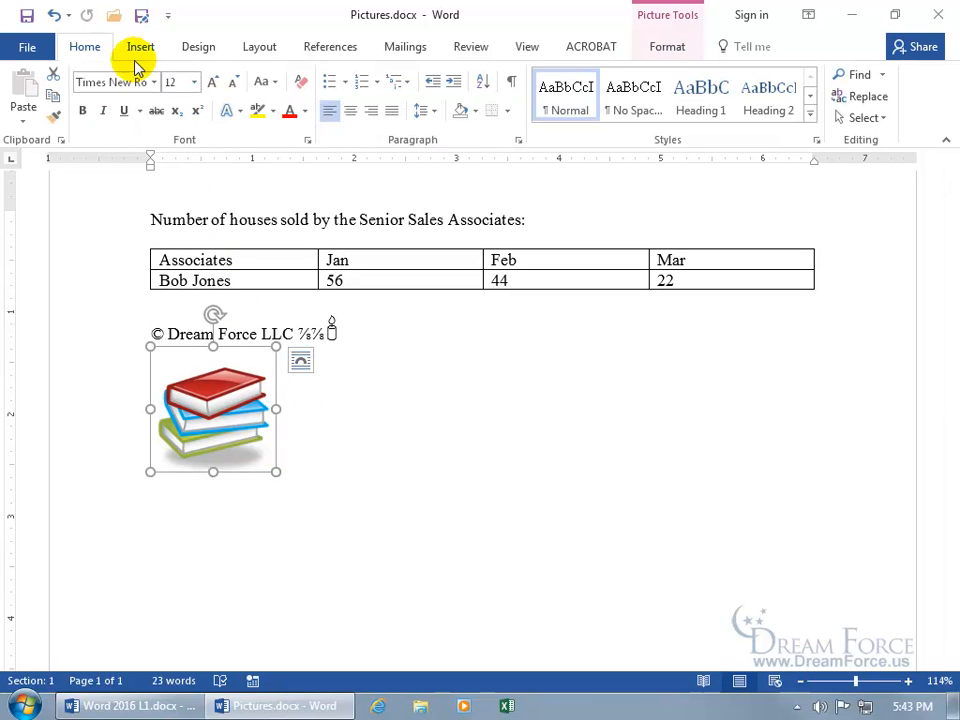
pyautogui.click(511, 81)
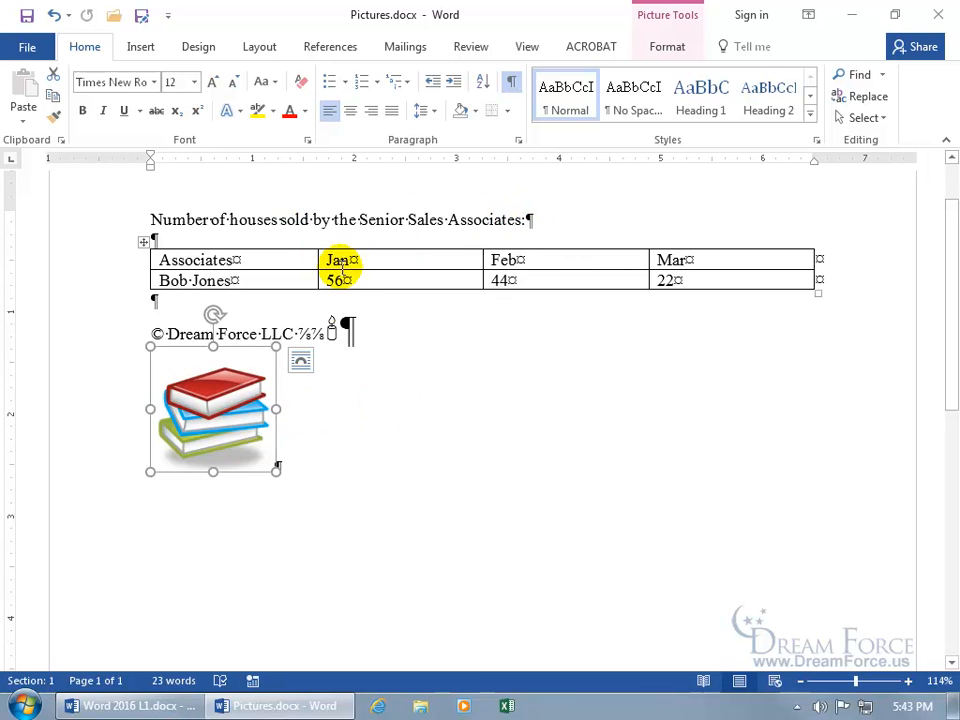
pyautogui.click(299, 469)
pyautogui.press('Return')
pyautogui.press('Return')
pyautogui.press('Return')
pyautogui.press('Return')
pyautogui.press('Return')
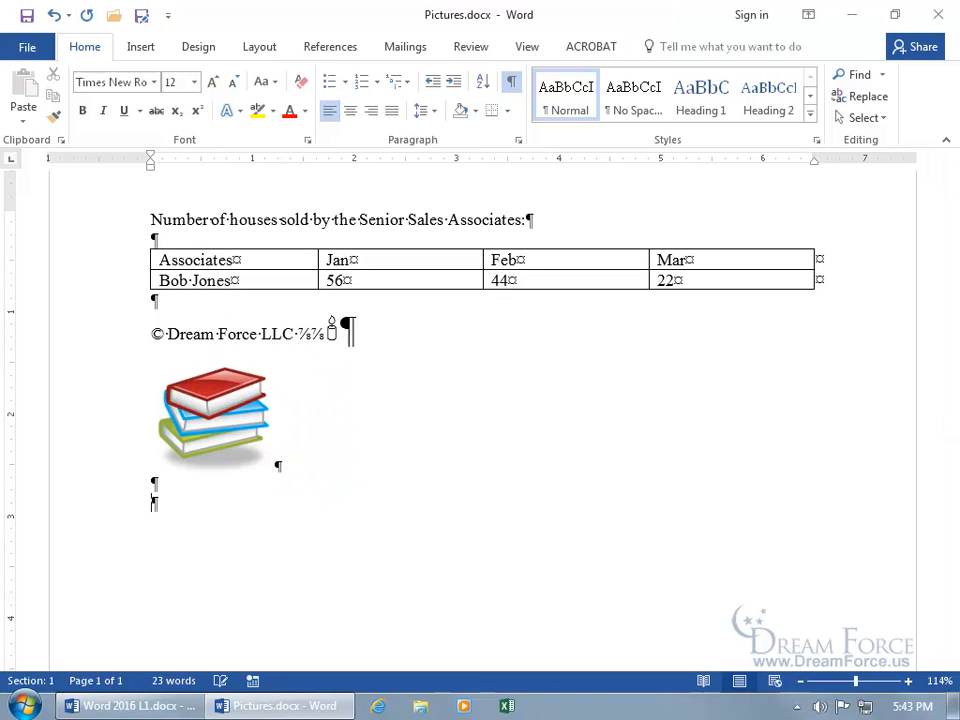
# - Move the books picture down to the last of the empty paragraphs below it
pyautogui.click(229, 411)
pyautogui.moveTo(222, 400); pyautogui.dragTo(180, 563)
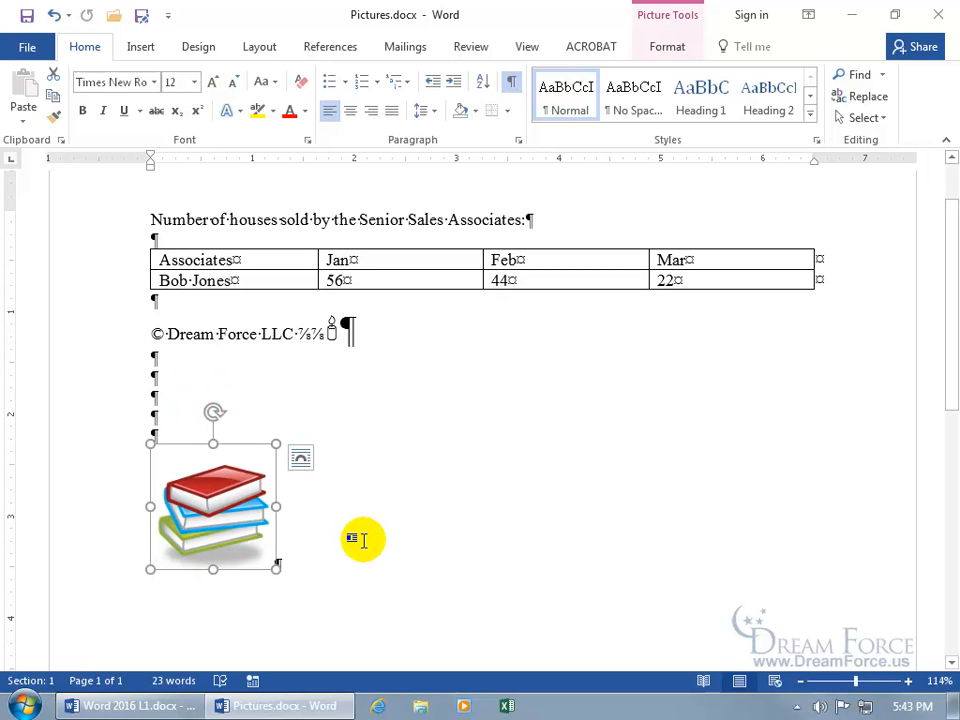
# - Hide the formatting marks and undo the move of the books picture
pyautogui.click(511, 82)
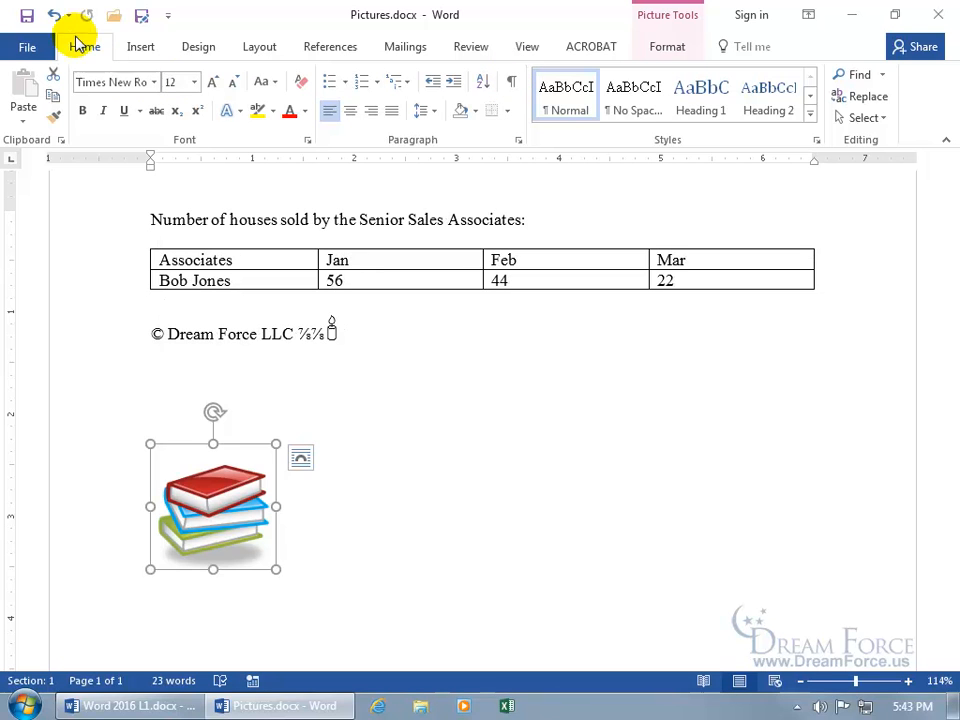
pyautogui.click(52, 15)
# - Place the insertion point below the books picture and search Bing online pictures for "christmas"
pyautogui.click(302, 465)
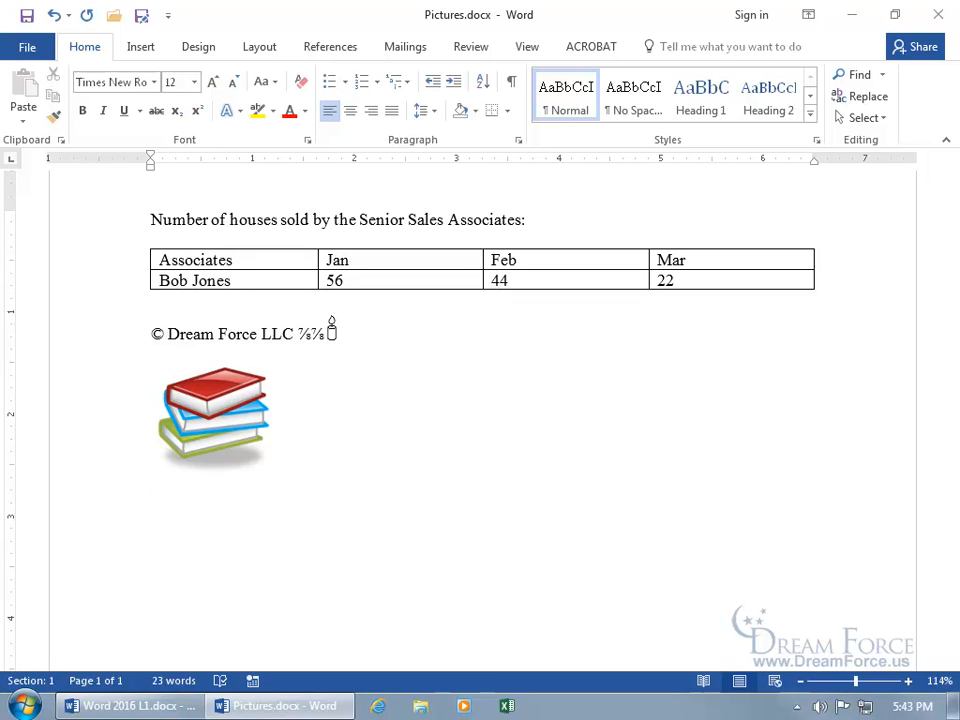
pyautogui.click(146, 52)
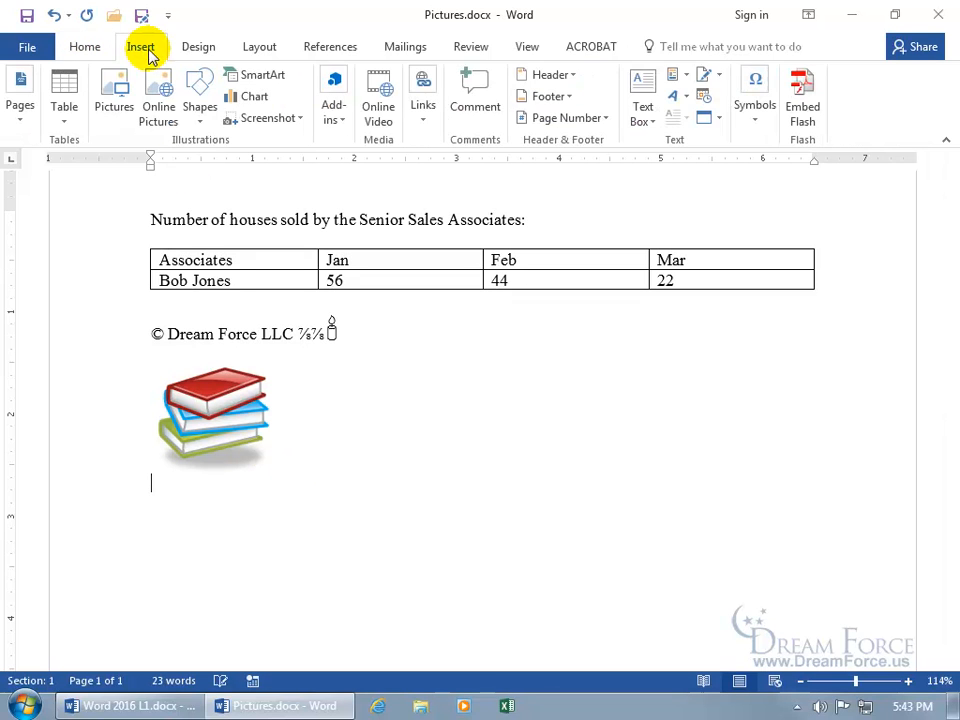
pyautogui.click(162, 116)
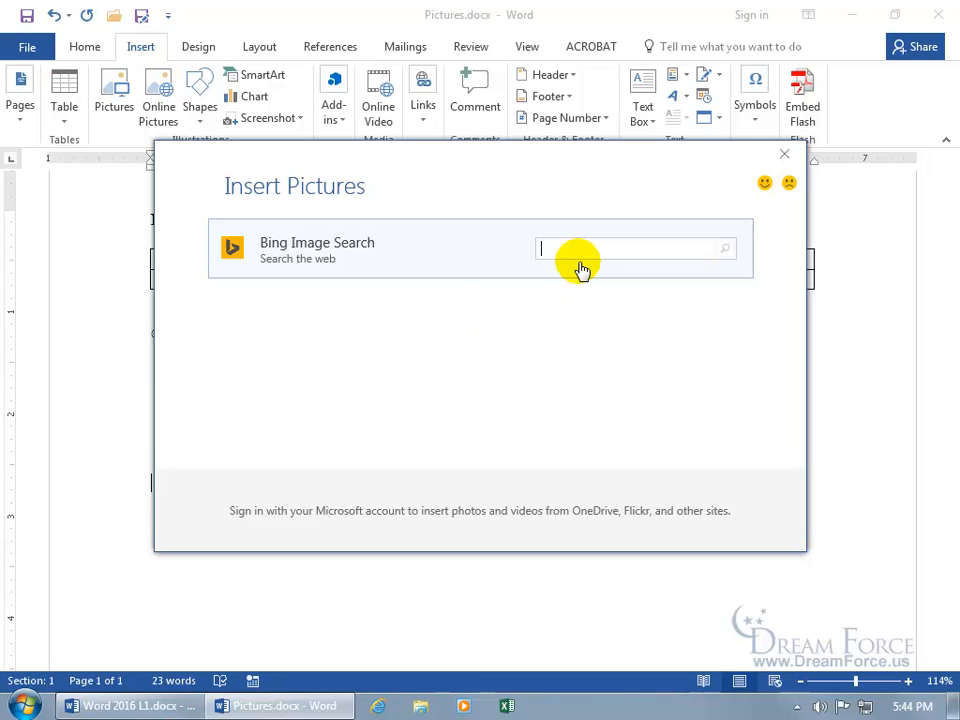
pyautogui.write('christmas')
pyautogui.press('Return')
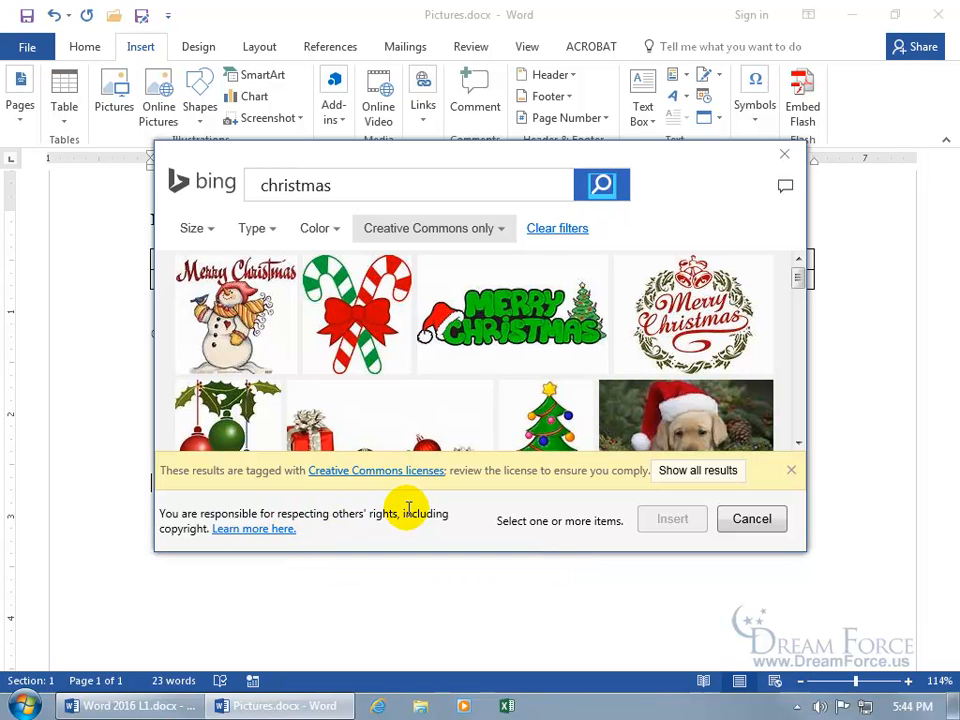
# - Insert the Christmas picture of Mickey and Minnie Mouse with presents from the search results below the books picture
pyautogui.moveTo(799, 276); pyautogui.dragTo(800, 298)
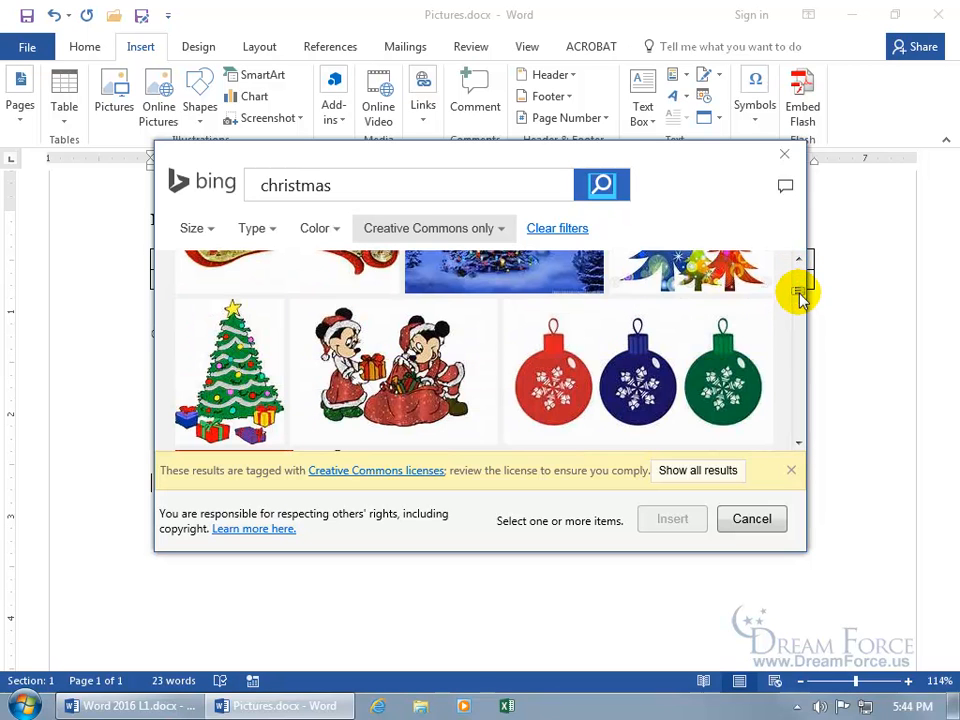
pyautogui.click(304, 314)
pyautogui.click(663, 517)
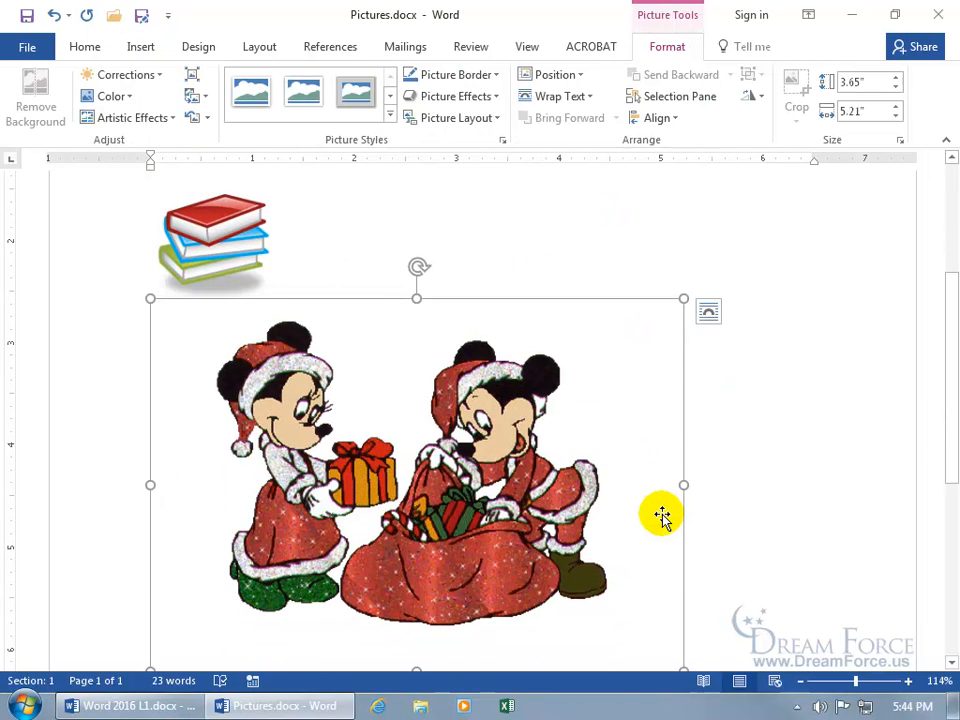
# - Scale the Christmas mouse picture down proportionally to about 1.84" wide by 1.29" high
pyautogui.scroll(-2, 662, 515)
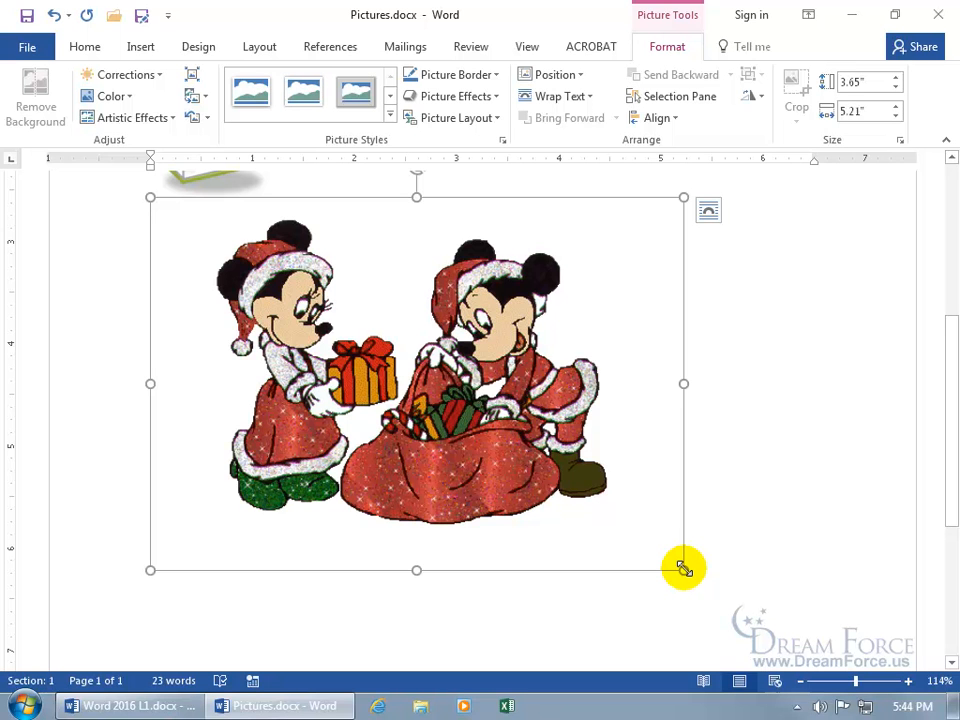
pyautogui.moveTo(683, 569); pyautogui.dragTo(386, 349)
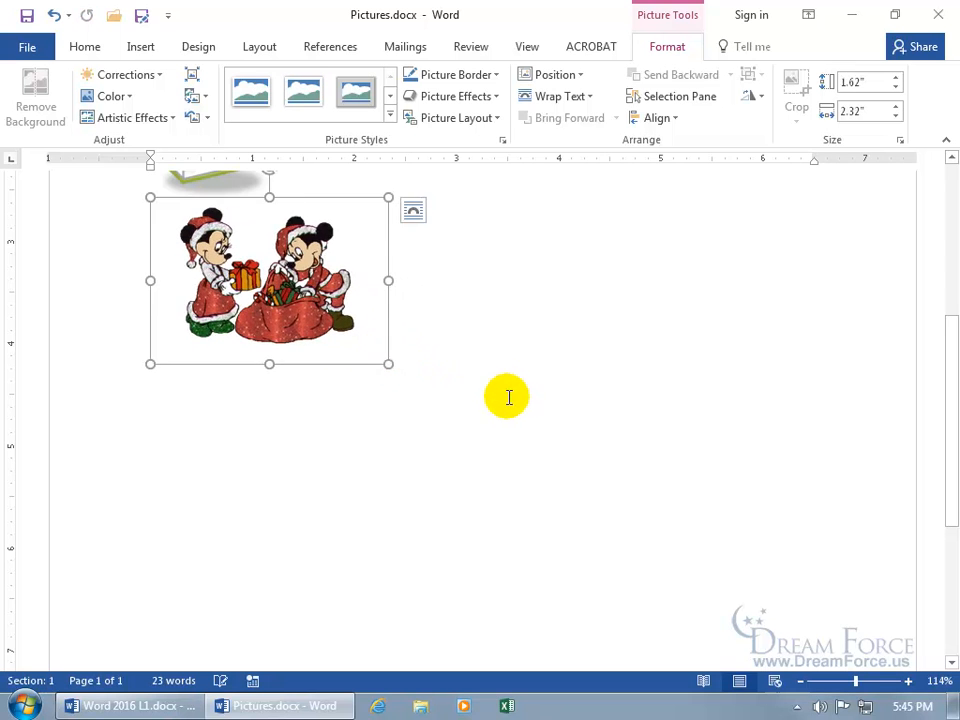
pyautogui.scroll(3, 508, 398)
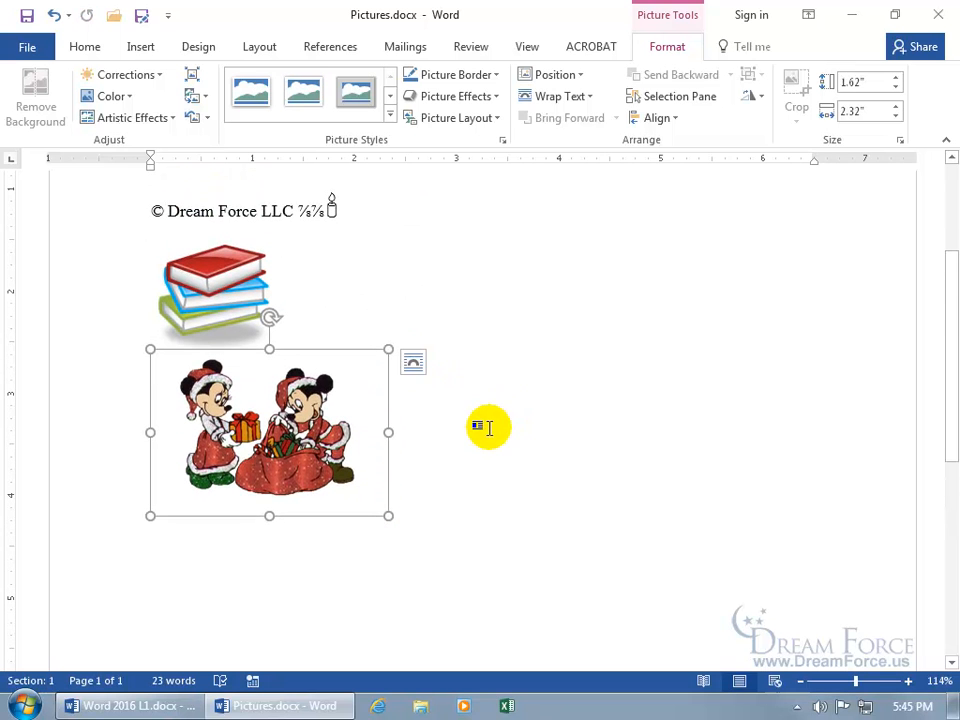
pyautogui.moveTo(387, 514); pyautogui.dragTo(339, 480)
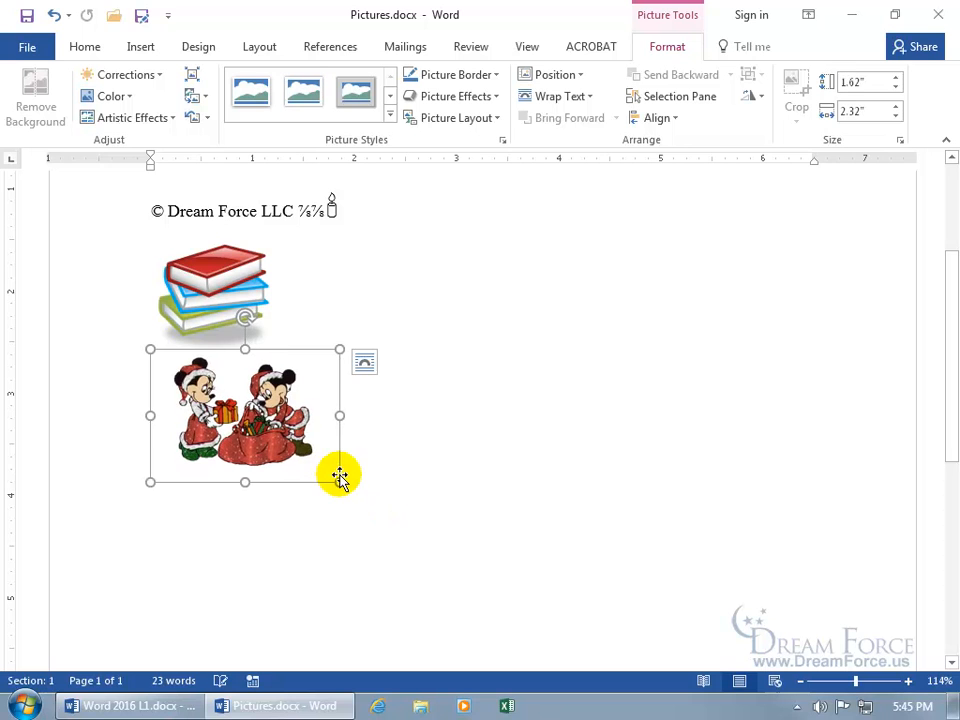
# - Move the Christmas mouse picture to the empty line between the table and the Dream Force LLC line and deselect it
pyautogui.moveTo(247, 405); pyautogui.dragTo(154, 231)
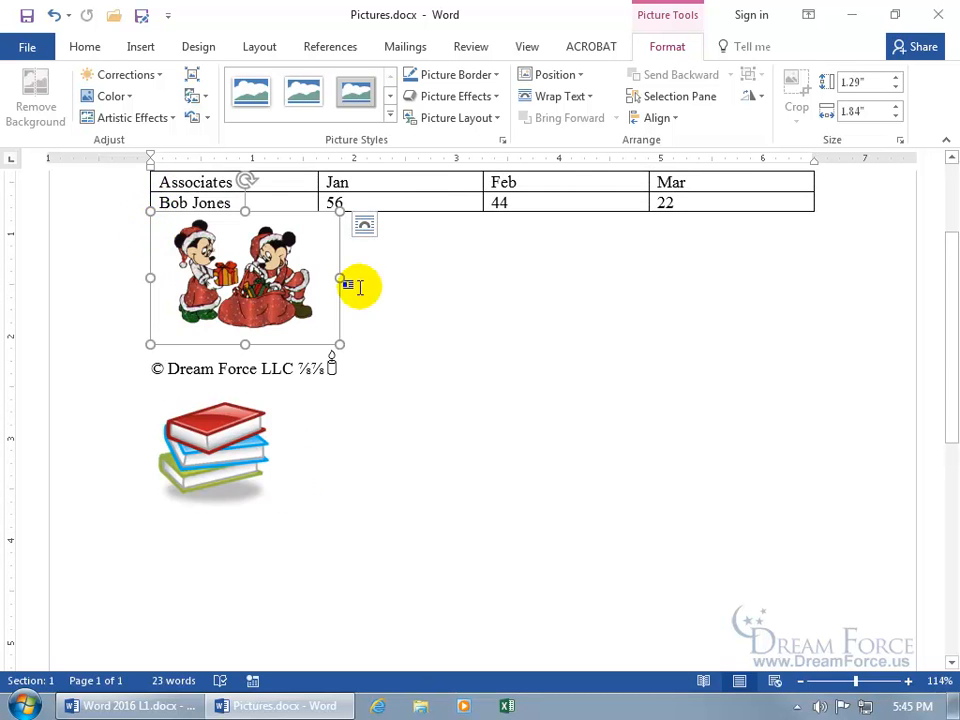
pyautogui.click(430, 286)
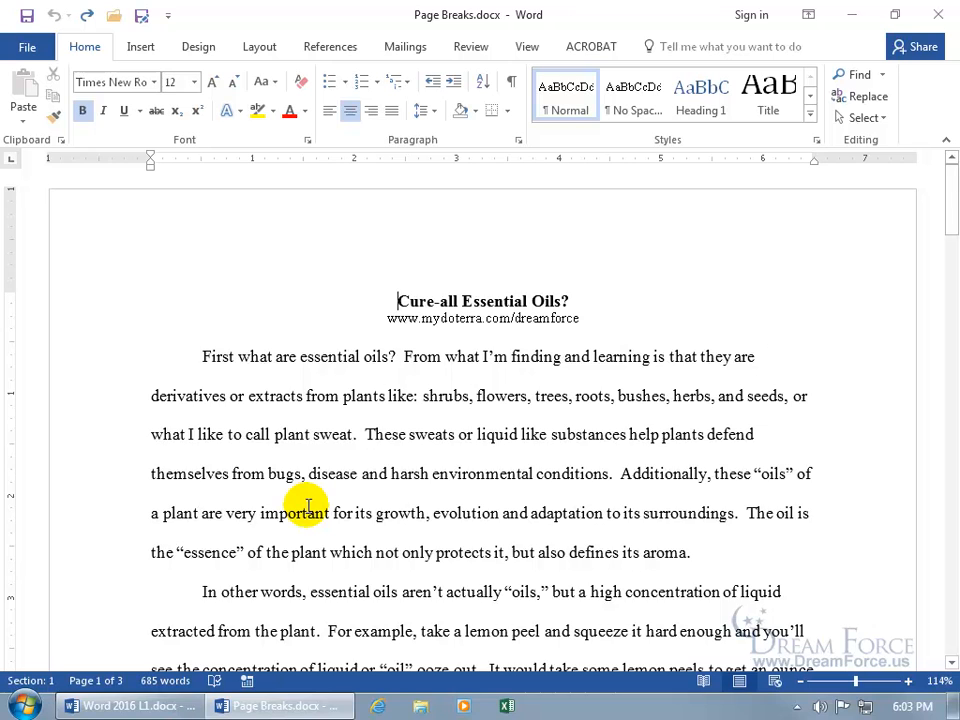
# - Insert four empty paragraphs before the "Oils have been used throughout history" paragraph at the end of Page Breaks.docx
pyautogui.hotkey('ctrl', 'End')
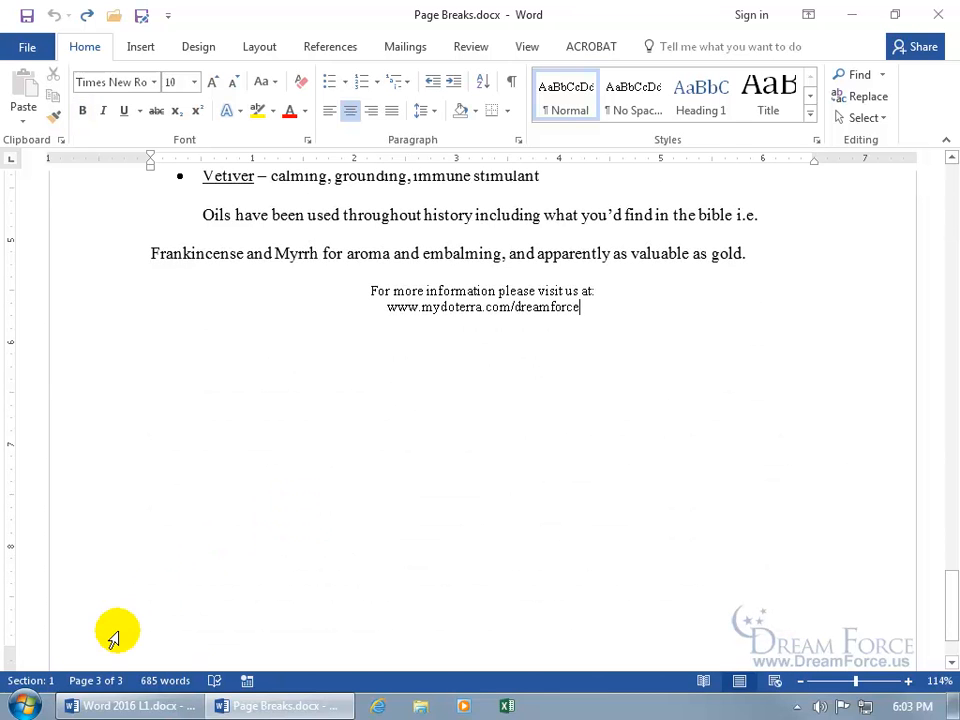
pyautogui.scroll(5, 210, 562)
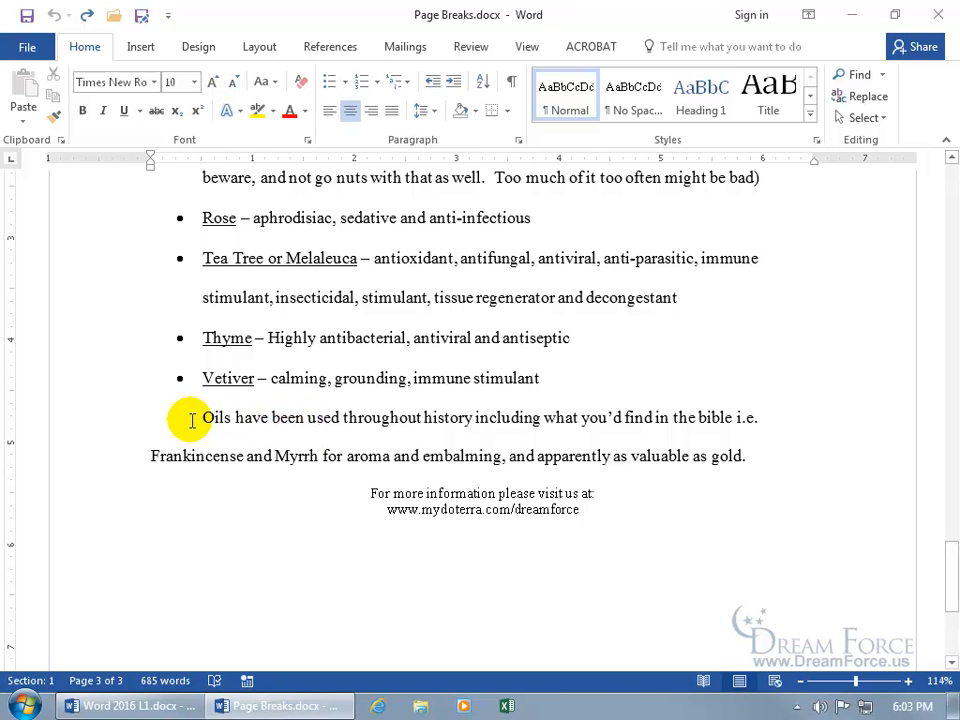
pyautogui.click(160, 420)
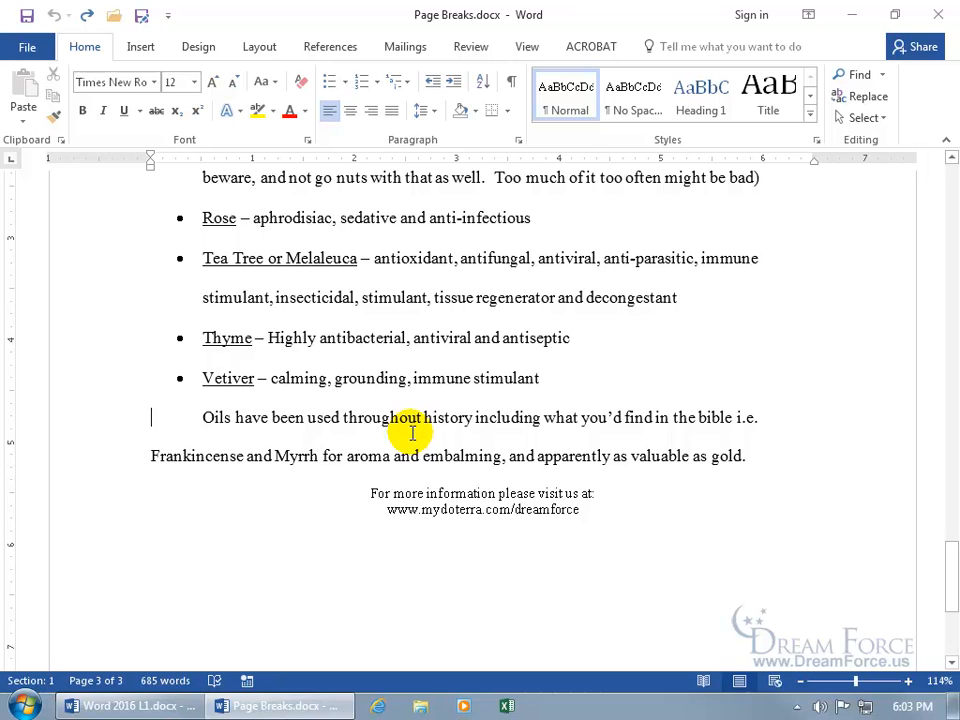
pyautogui.press('Return')
pyautogui.press('Return')
pyautogui.press('Return')
pyautogui.press('Return')
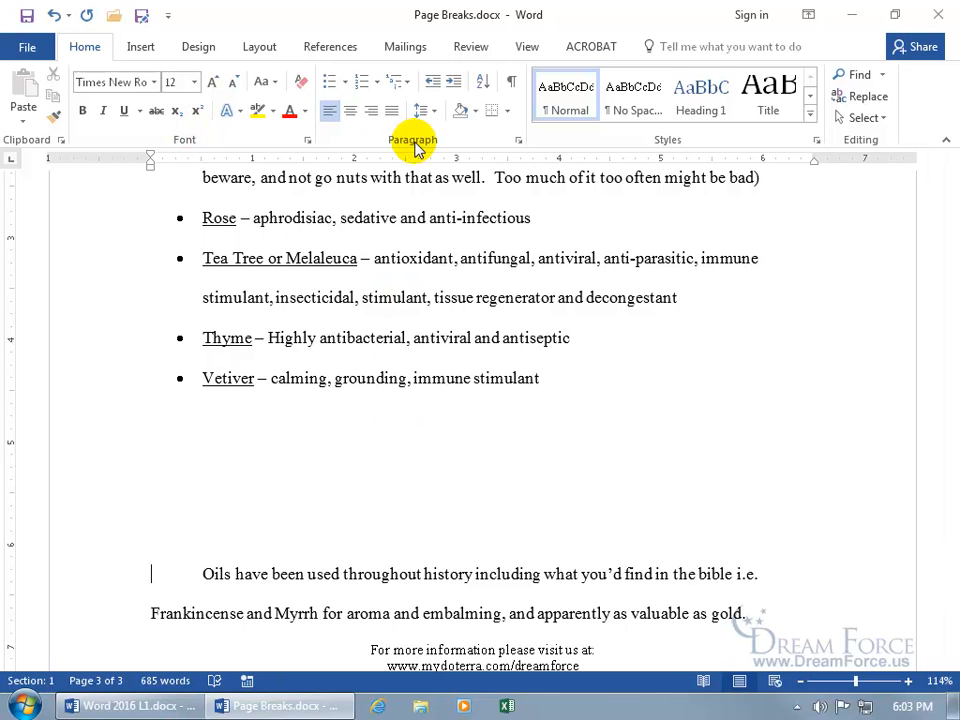
# - Show the formatting marks and undo the four empty paragraphs above the closing paragraph
pyautogui.click(512, 82)
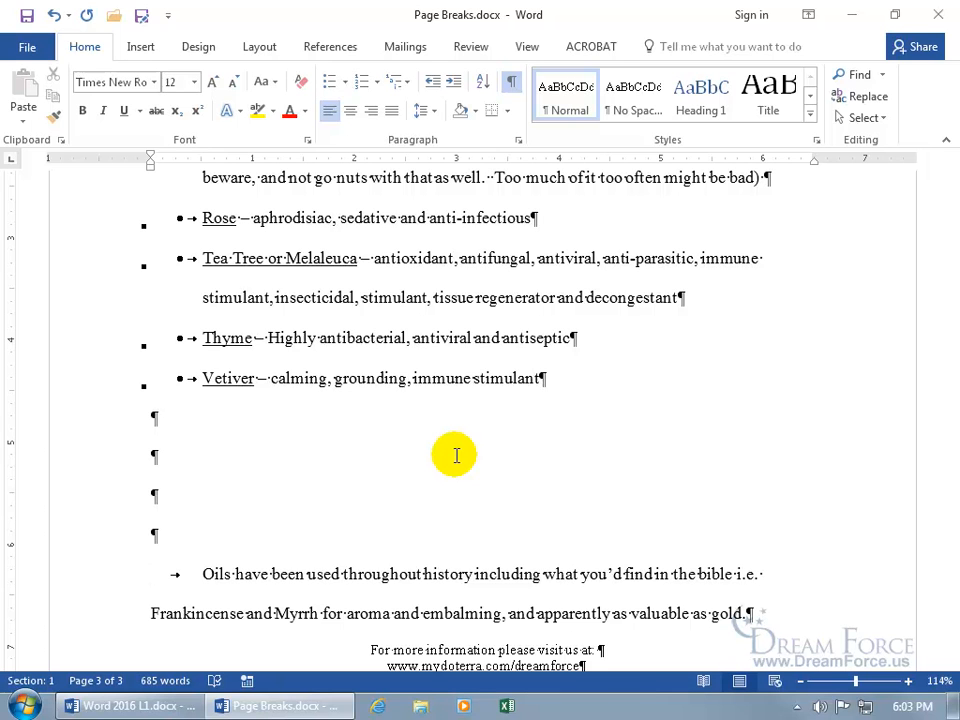
pyautogui.click(49, 16)
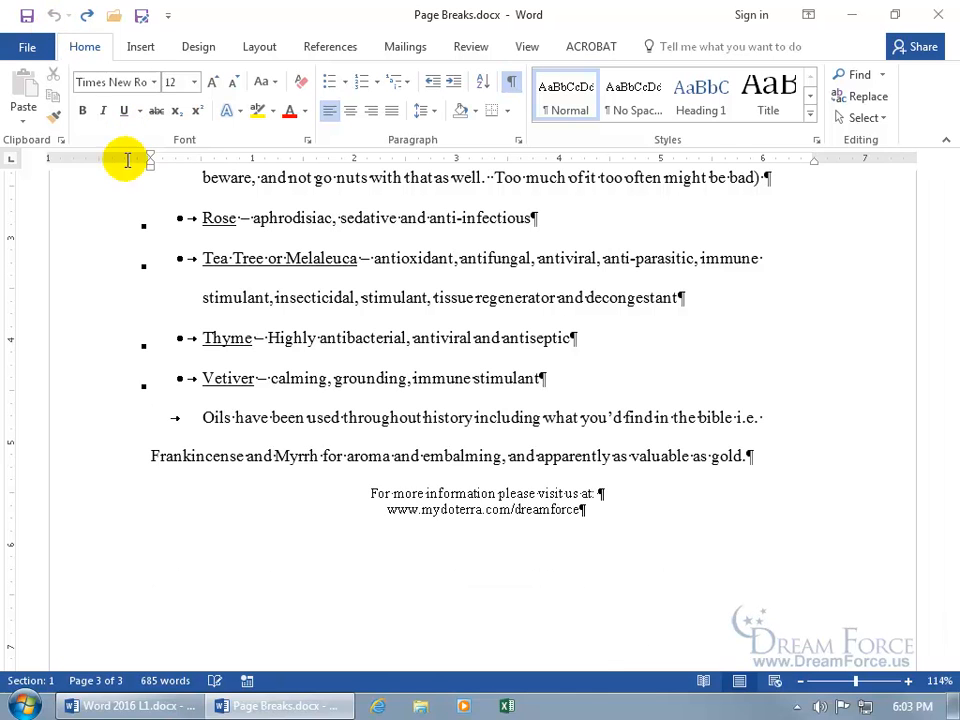
# - Insert a page break before the tab that starts the "Oils have been used throughout history" paragraph
pyautogui.click(268, 50)
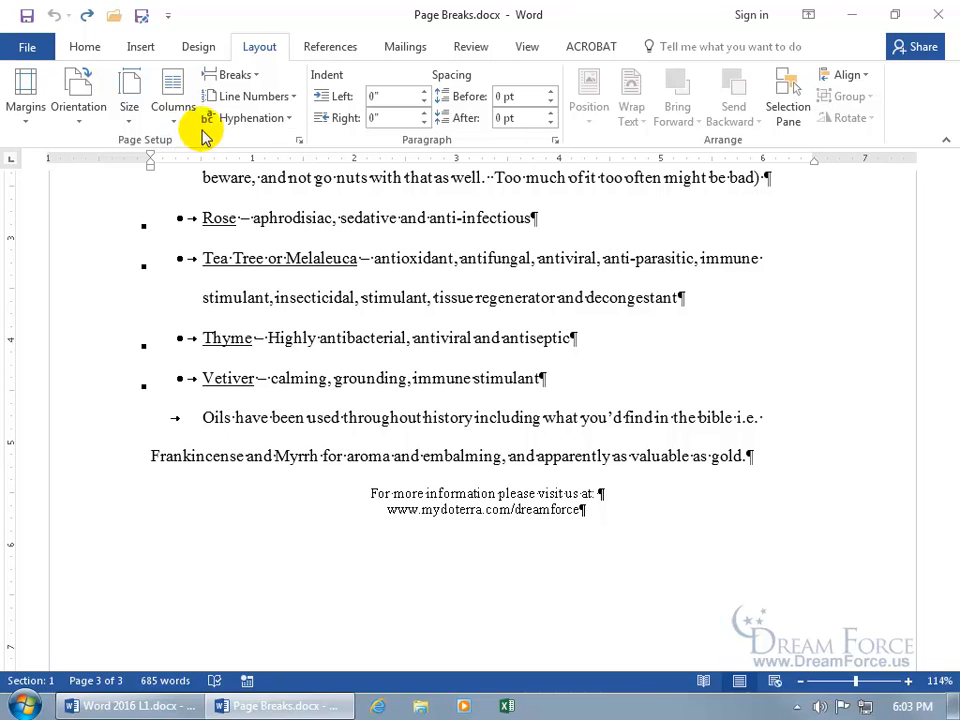
pyautogui.click(236, 75)
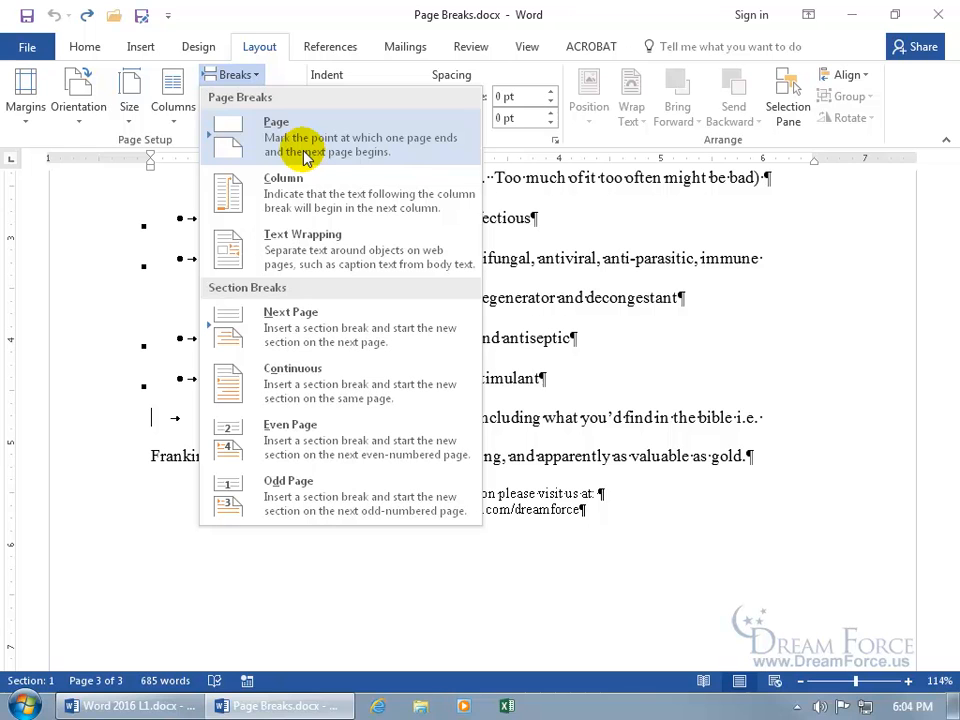
pyautogui.click(155, 427)
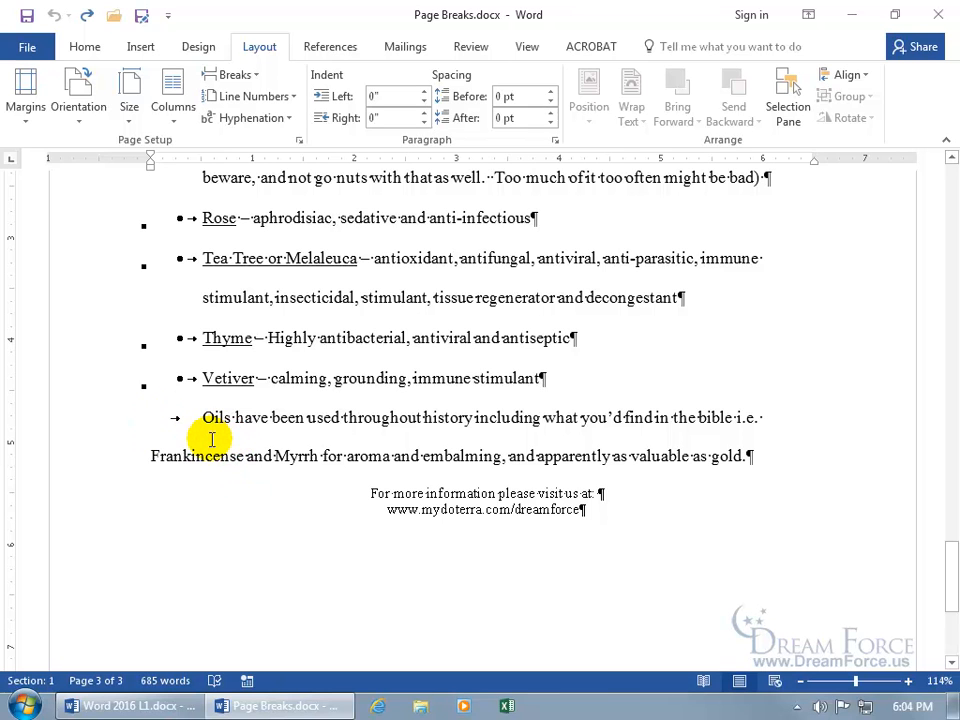
pyautogui.click(204, 418)
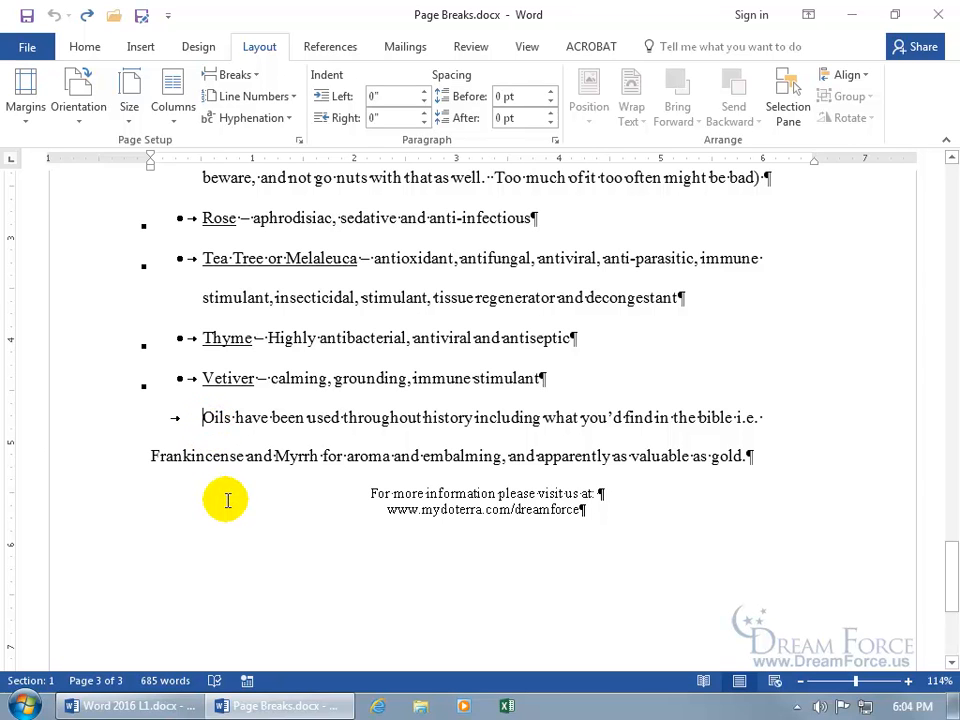
pyautogui.click(154, 420)
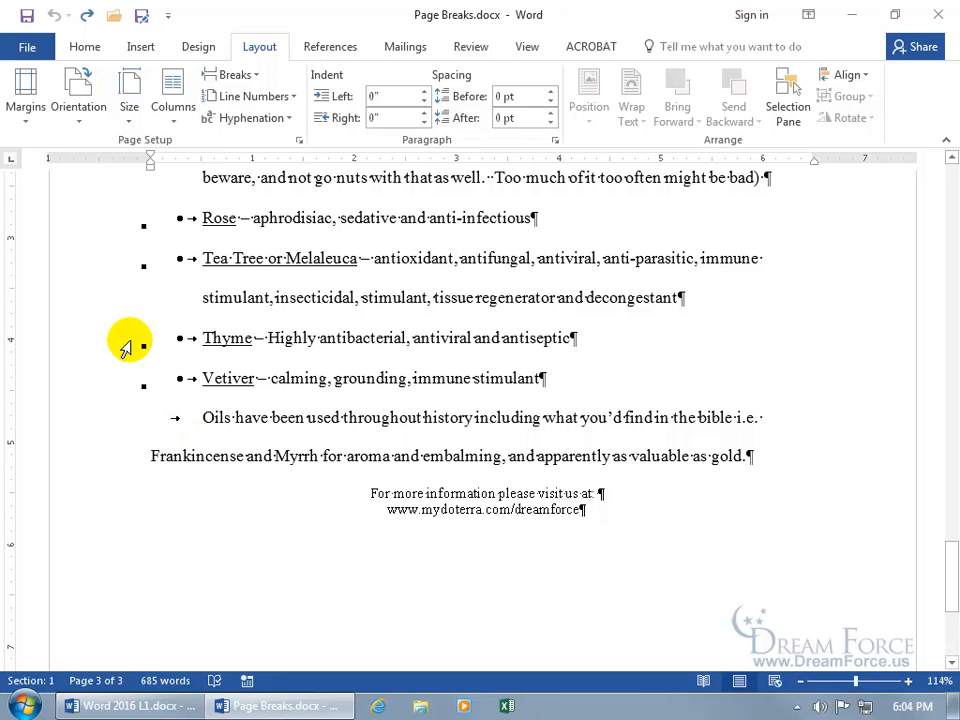
pyautogui.click(237, 75)
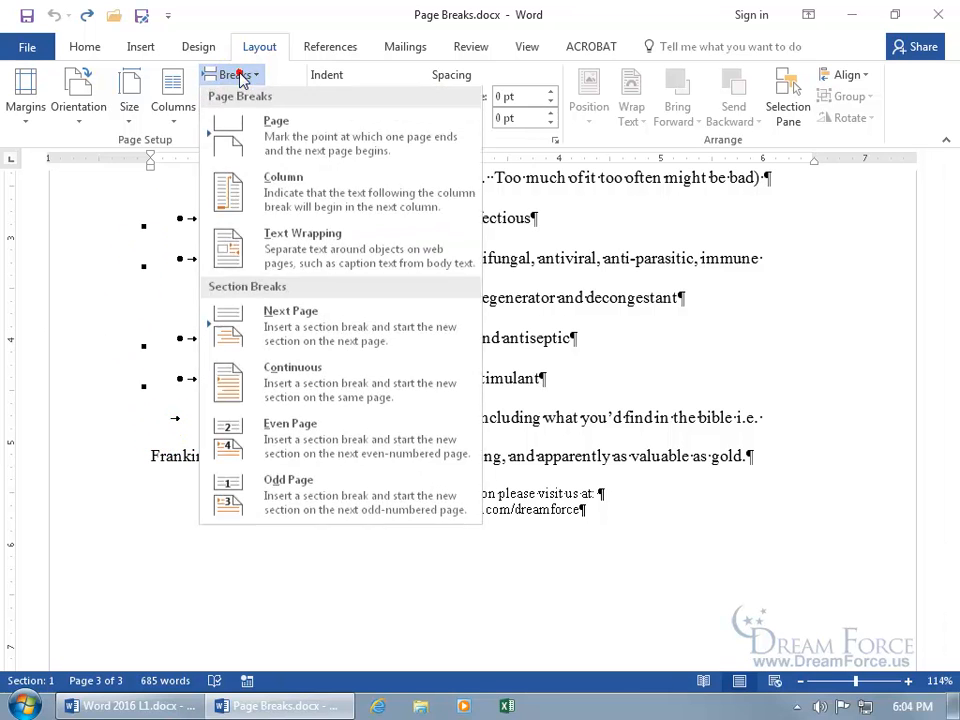
pyautogui.click(258, 135)
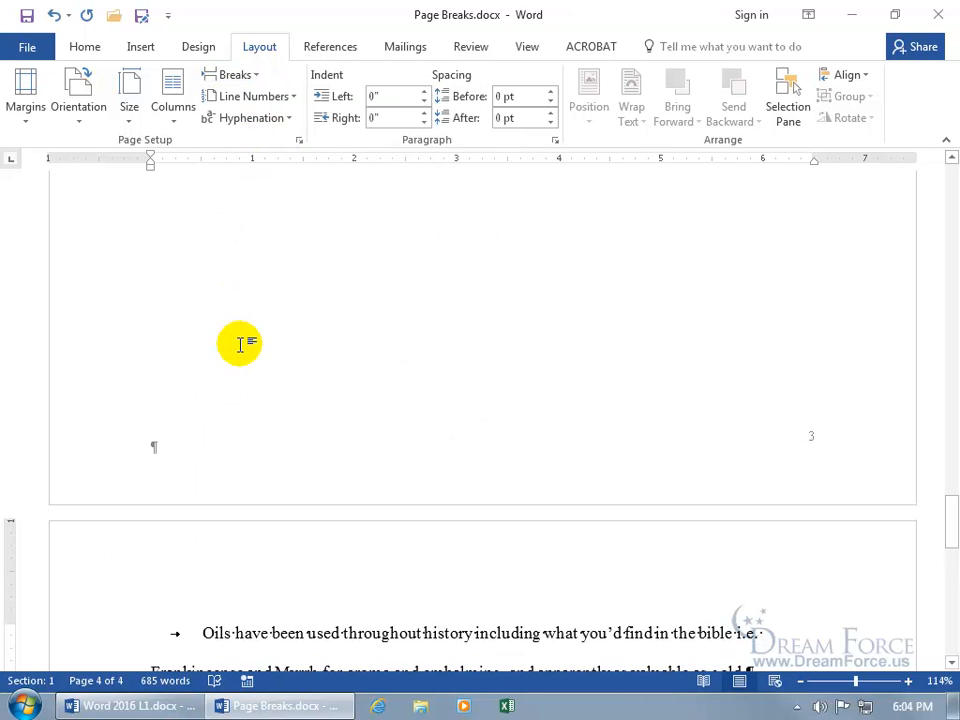
# - Check the page break's marker below the Vetiver bullet and hide the formatting marks
pyautogui.scroll(-3, 238, 344)
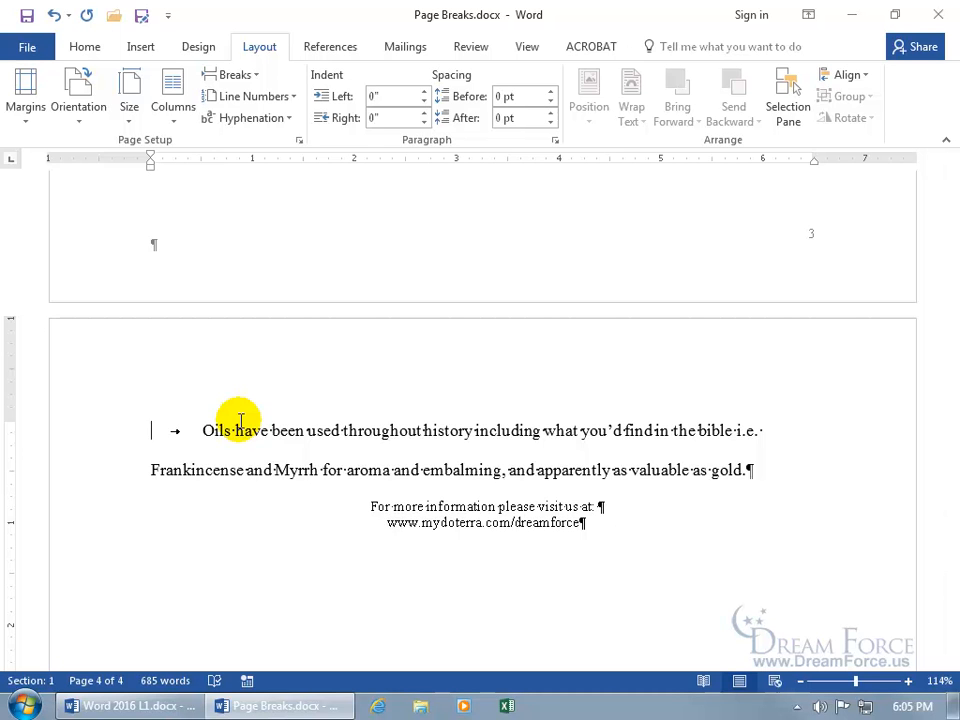
pyautogui.scroll(10, 238, 420)
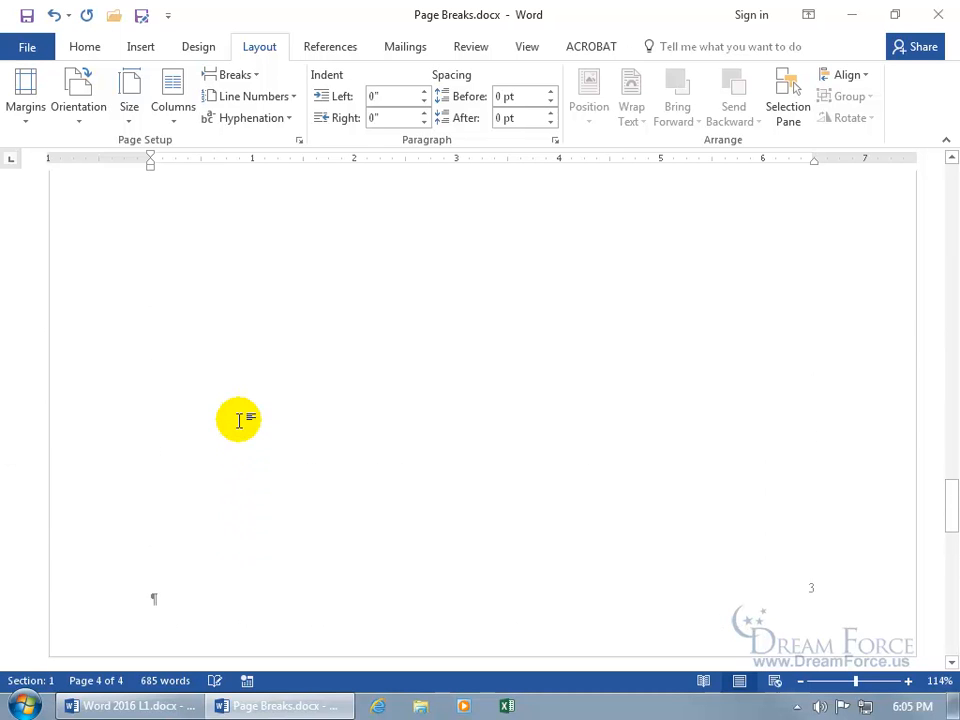
pyautogui.scroll(3, 238, 420)
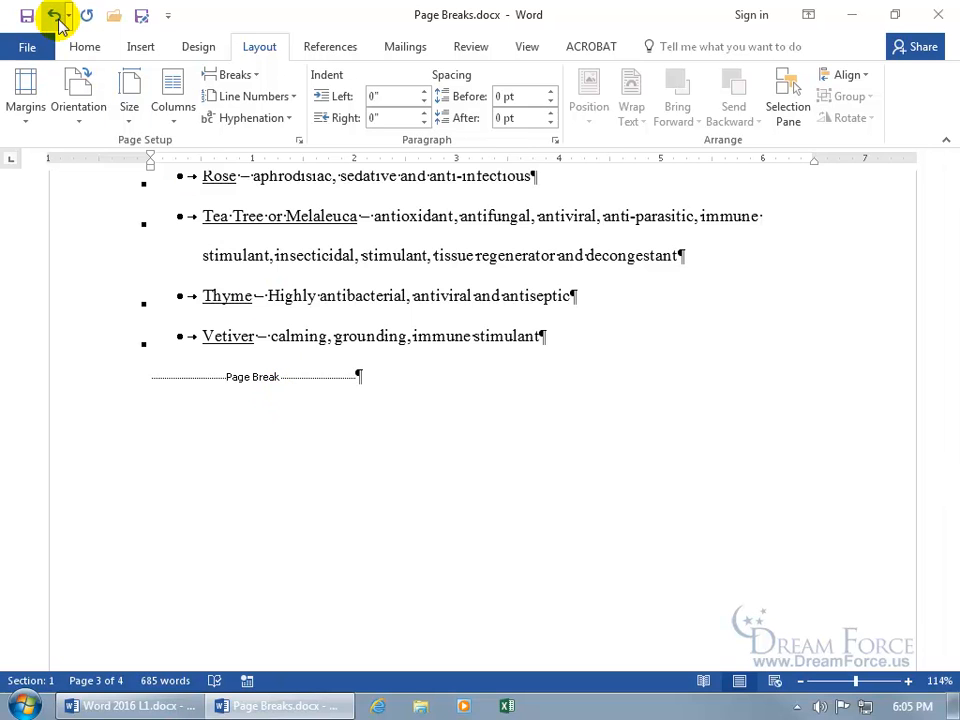
pyautogui.click(82, 47)
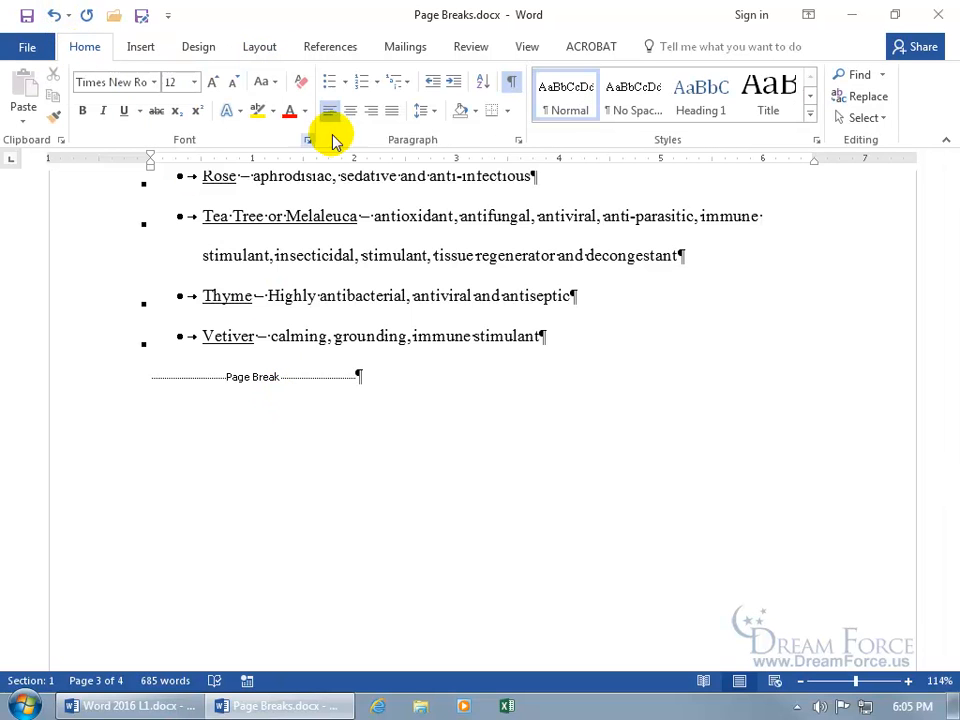
pyautogui.click(511, 88)
# - Delete the page break before the "Oils have been used throughout history" paragraph to bring the text back below the Vetiver bullet
pyautogui.scroll(-5, 409, 484)
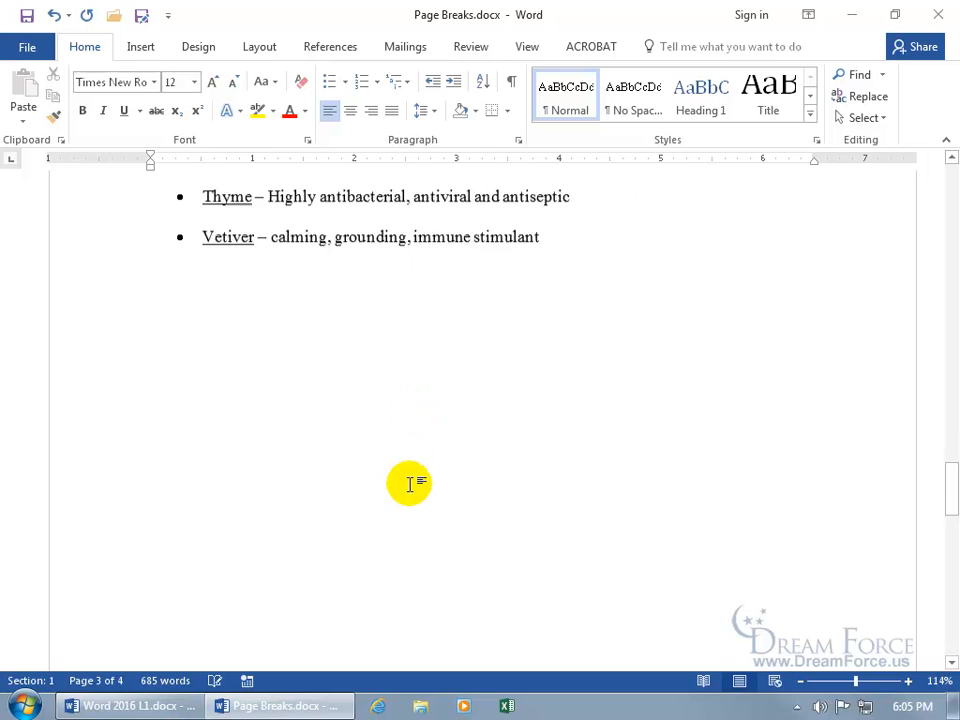
pyautogui.scroll(-2, 360, 550)
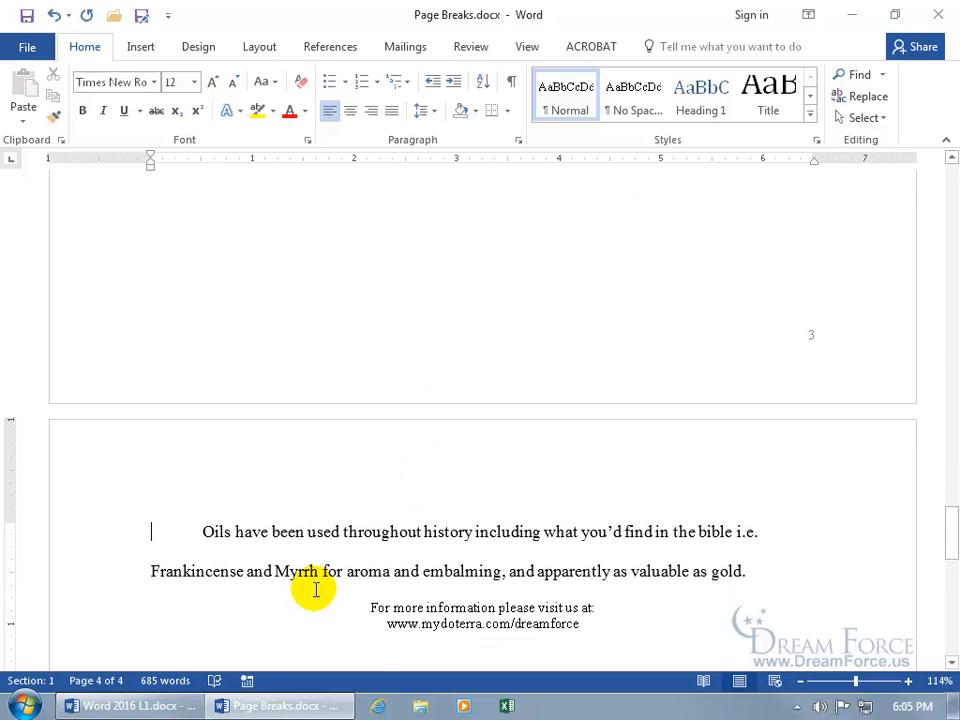
pyautogui.click(176, 550)
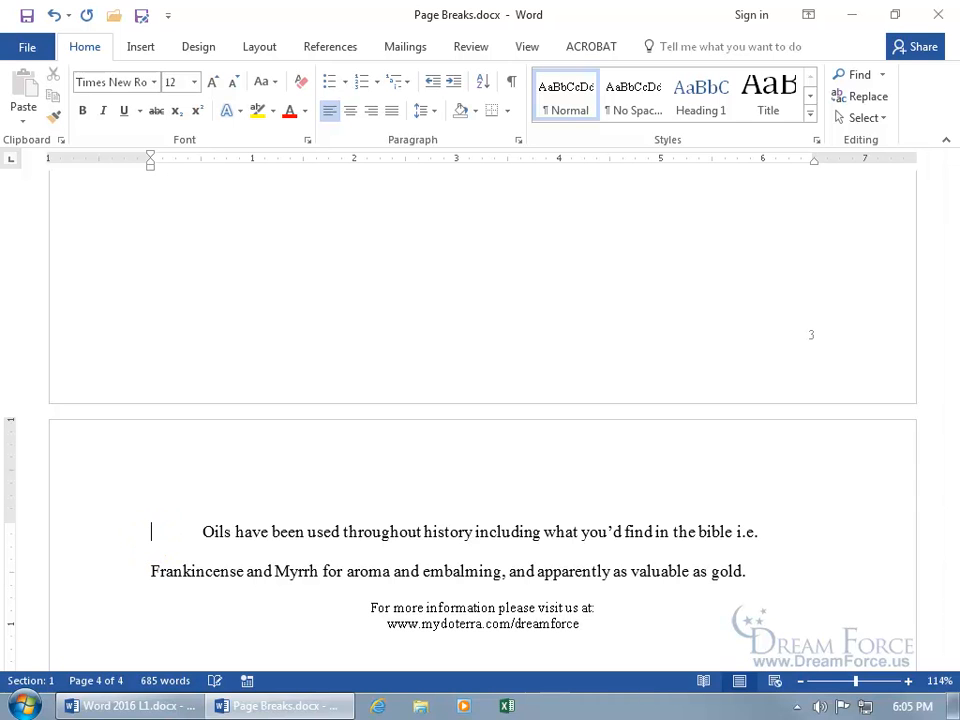
pyautogui.press('BackSpace')
pyautogui.scroll(3, 163, 540)
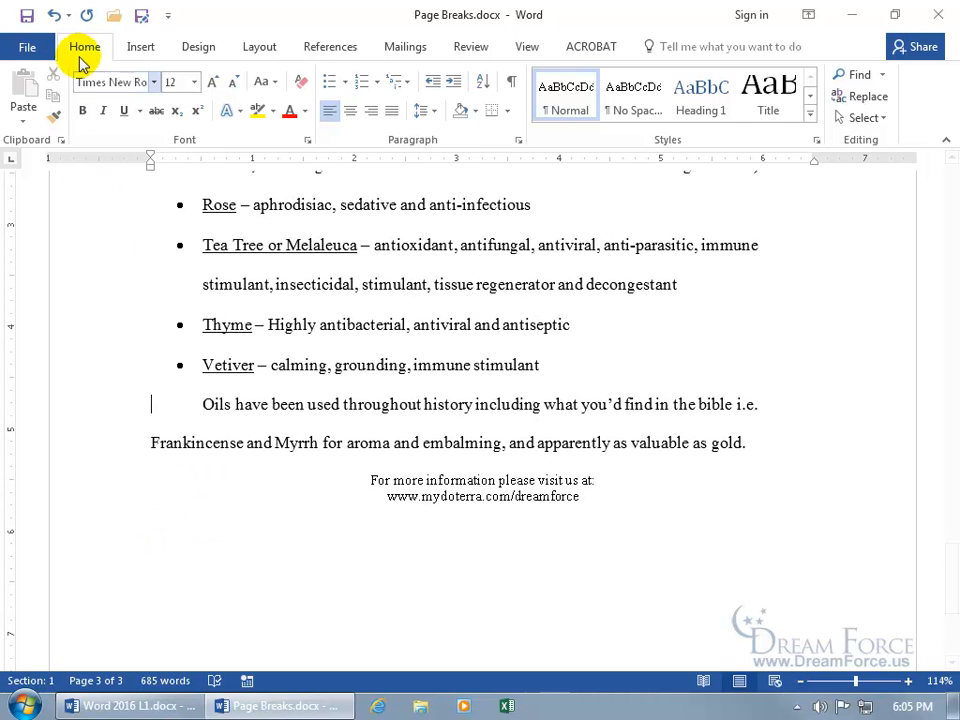
# - Undo the last page break deletion and place the cursor on the hidden break below the Vetiver bullet
pyautogui.click(54, 15)
pyautogui.scroll(5, 214, 476)
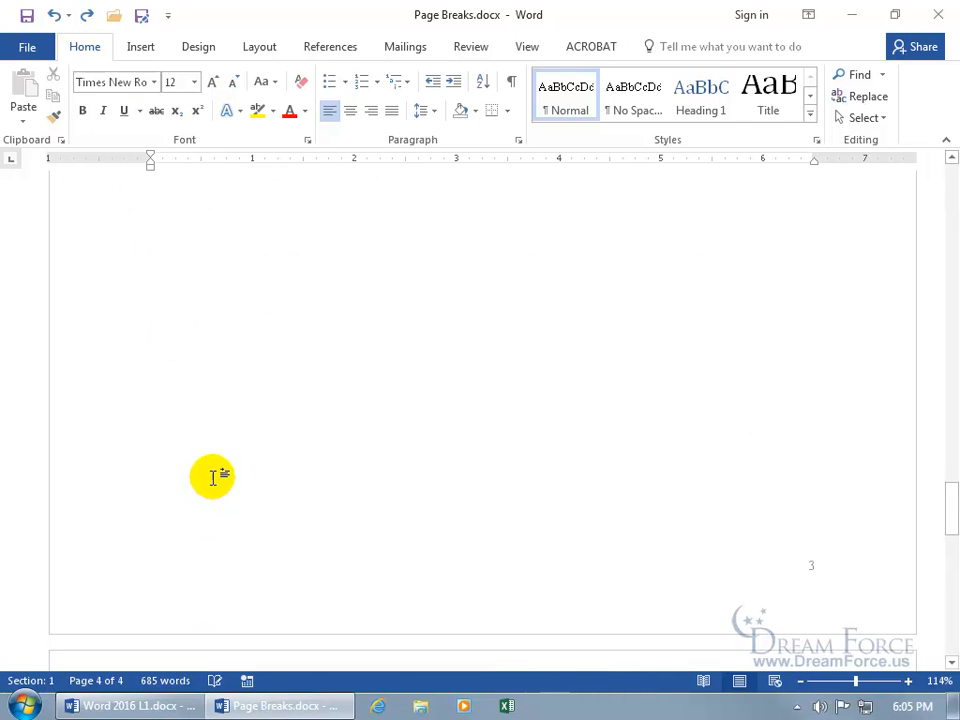
pyautogui.click(169, 276)
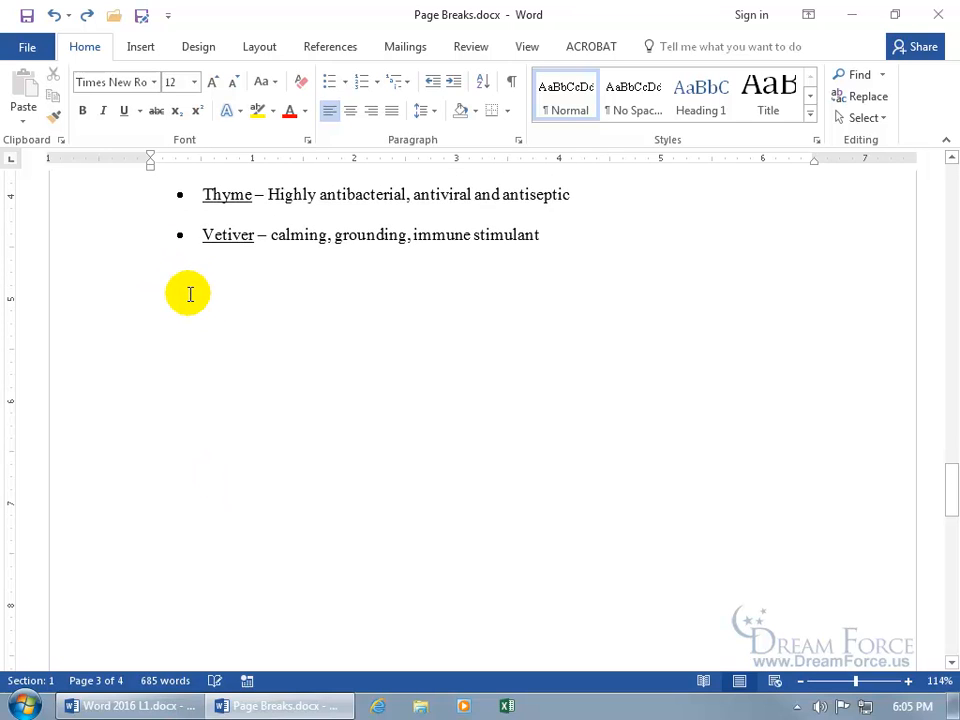
pyautogui.click(228, 269)
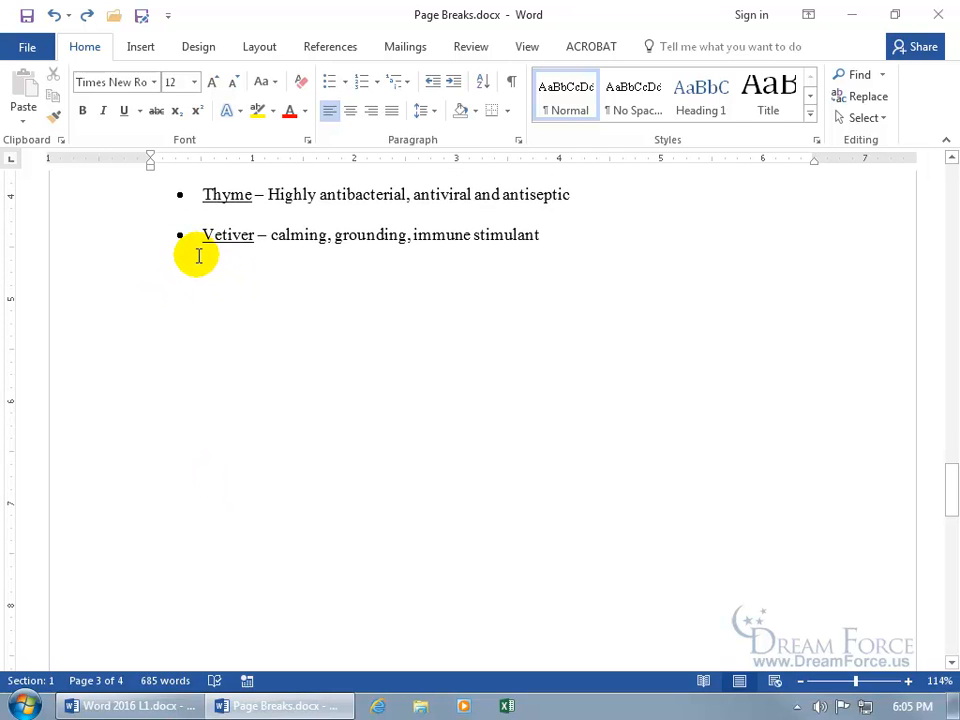
pyautogui.click(249, 298)
pyautogui.click(156, 302)
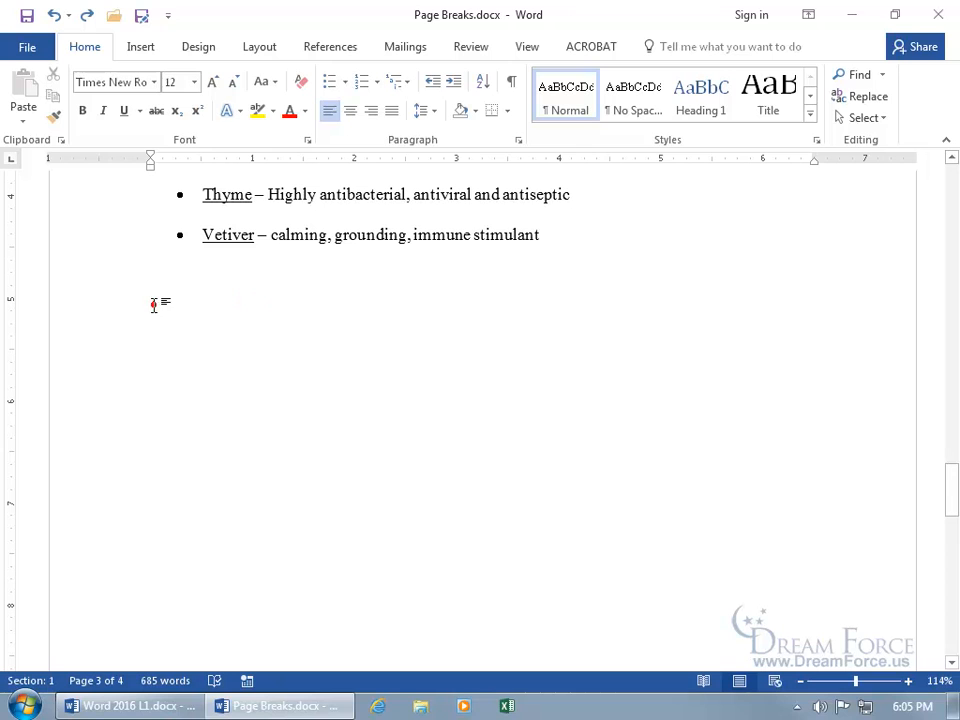
pyautogui.click(163, 297)
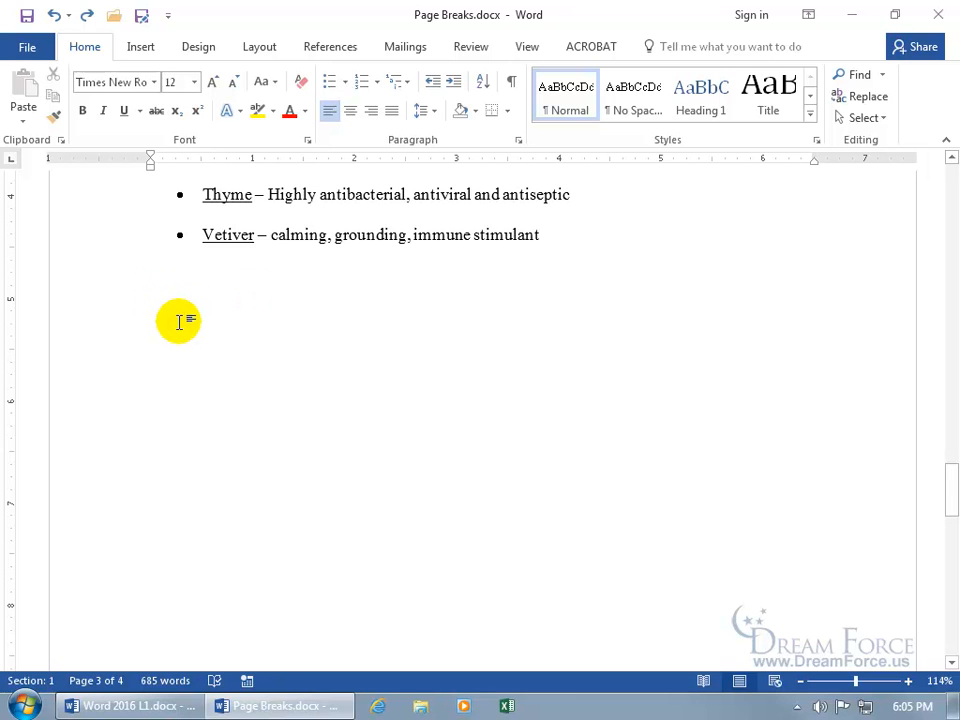
pyautogui.click(161, 276)
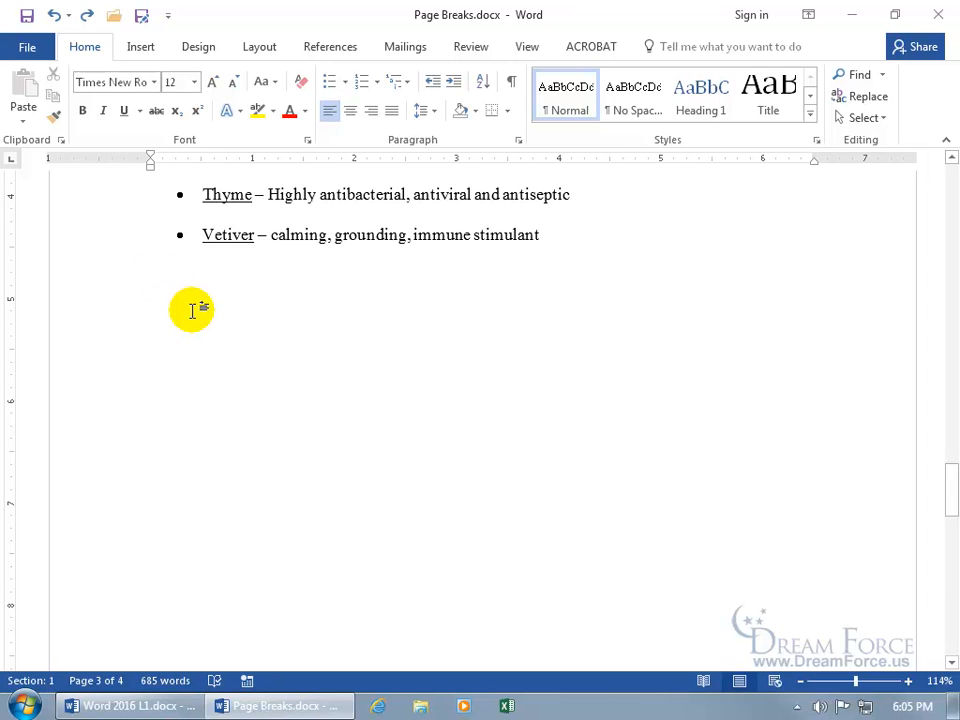
# - With the formatting marks shown, delete the page break below the Vetiver bullet and undo that deletion
pyautogui.click(512, 82)
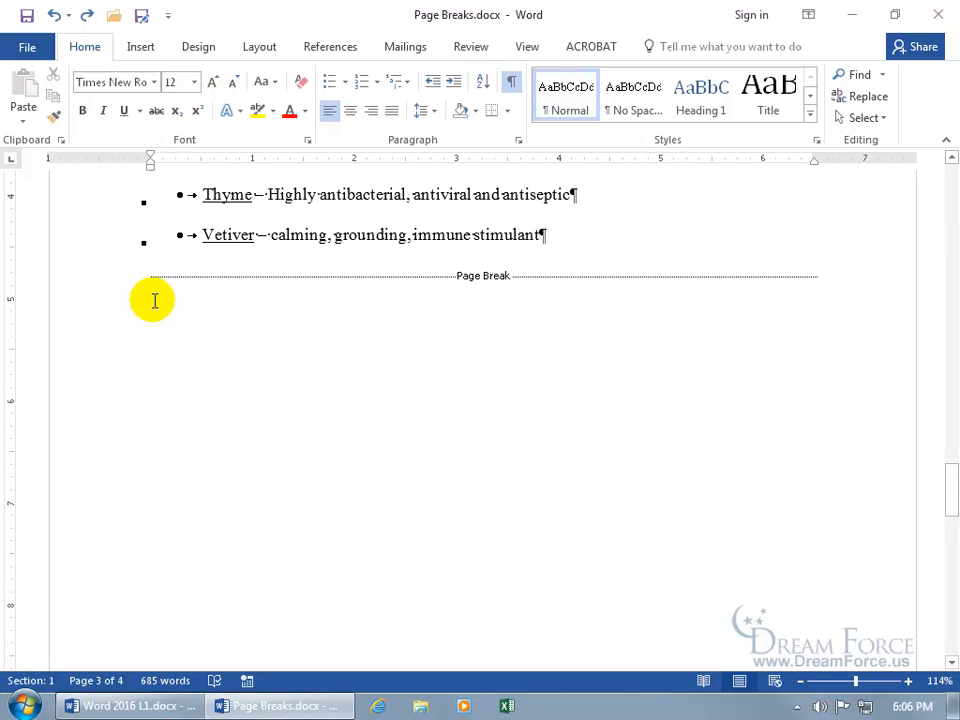
pyautogui.press('Delete')
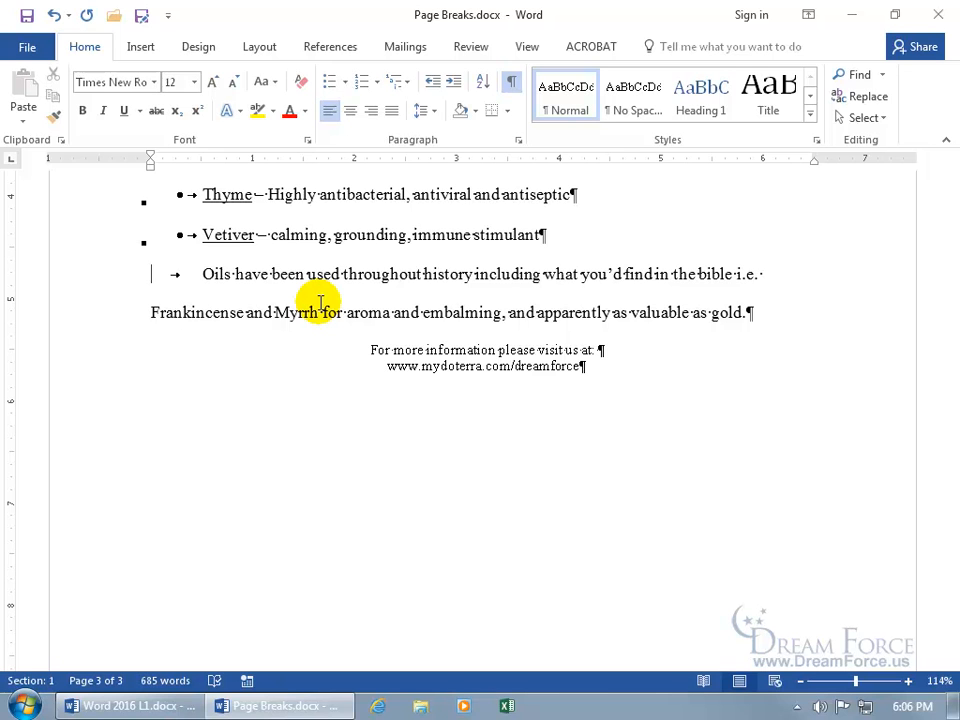
pyautogui.click(54, 15)
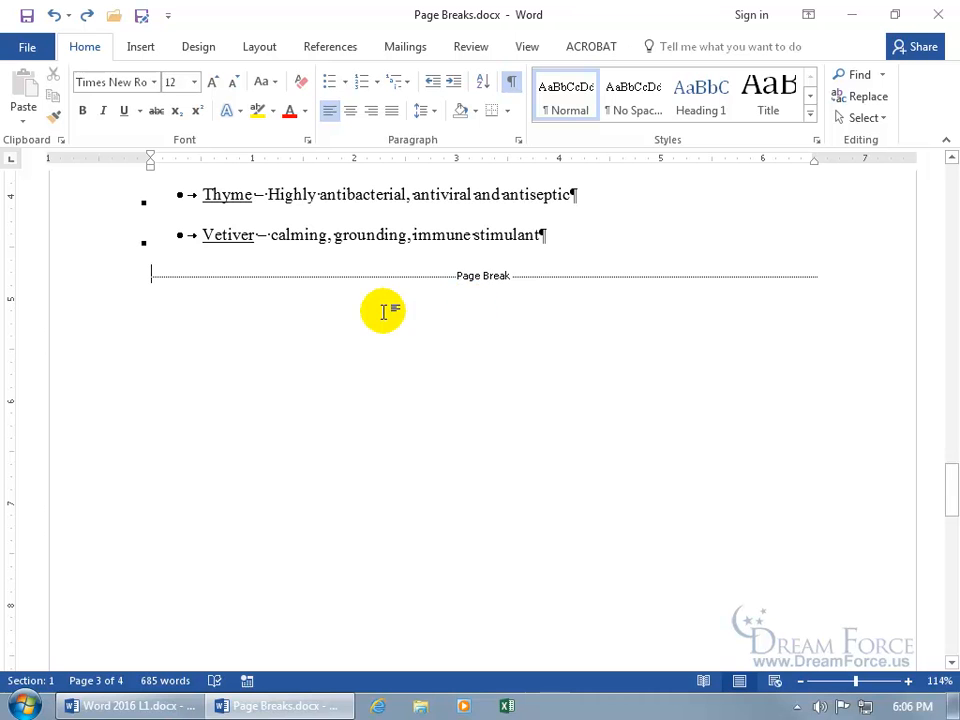
# - Check pages 3 and 4 in the print preview and return to the document
pyautogui.click(36, 52)
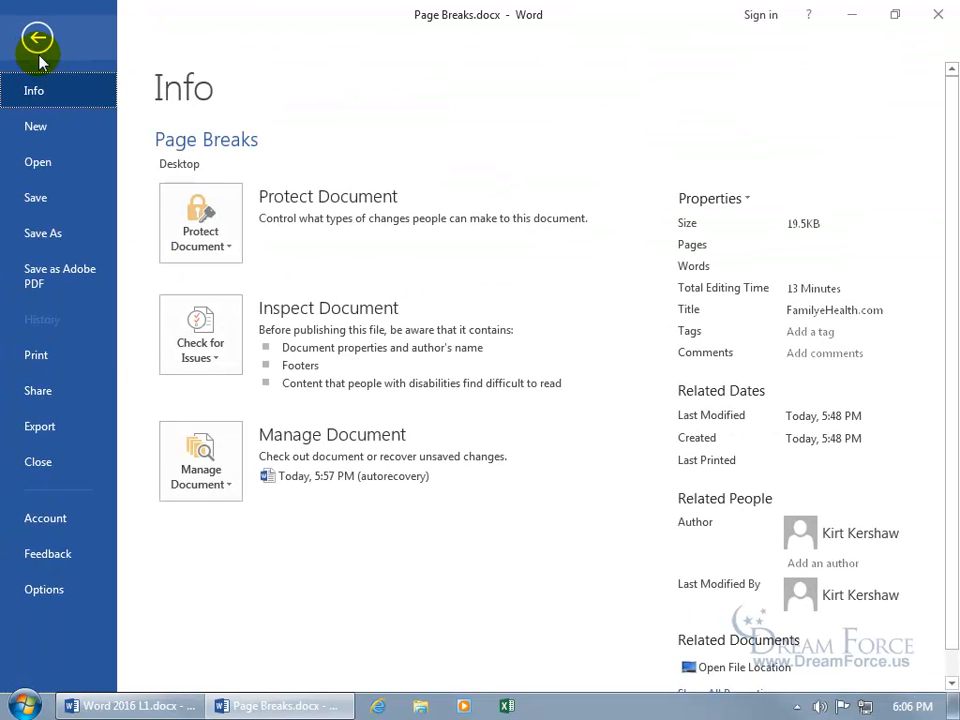
pyautogui.click(51, 360)
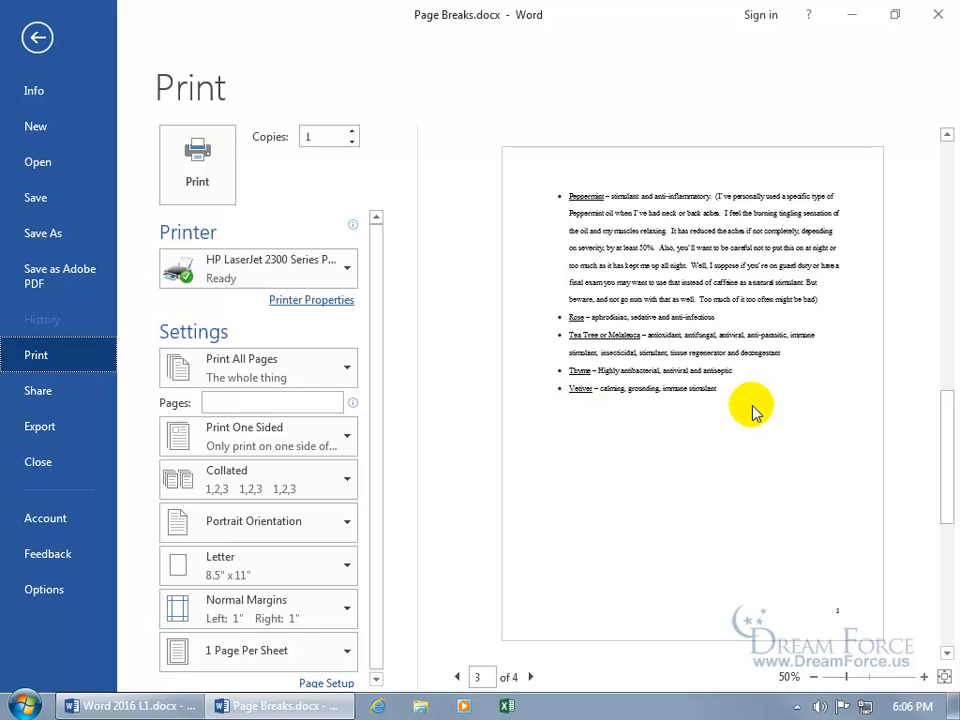
pyautogui.click(531, 678)
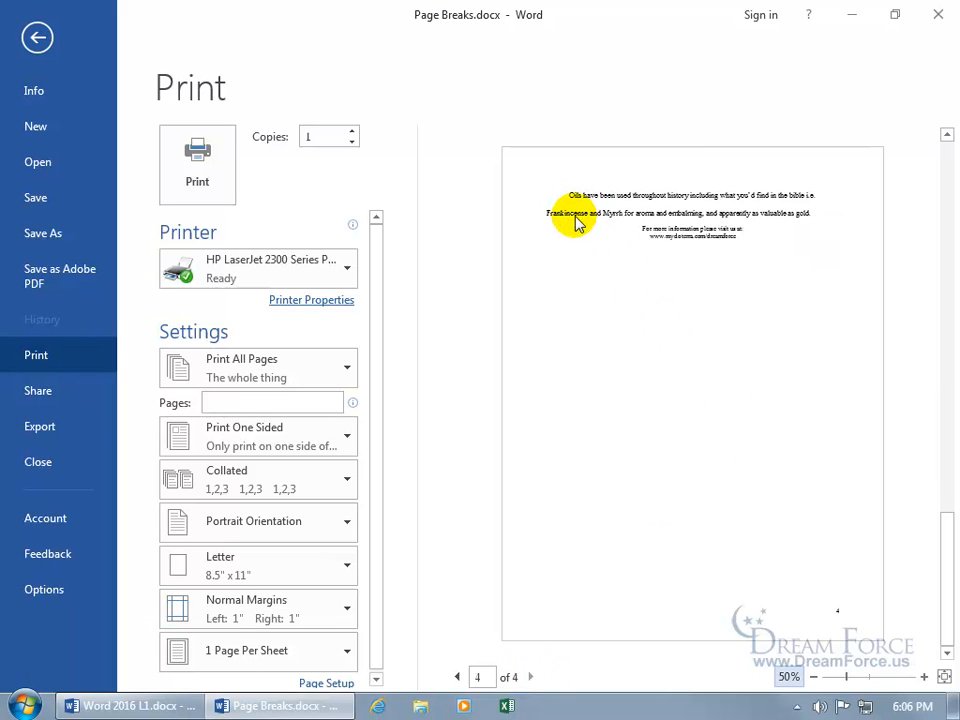
pyautogui.click(38, 39)
# - Delete the page break below the Vetiver bullet and insert a new one before the "Oils have been used throughout history" paragraph
pyautogui.scroll(1, 375, 300)
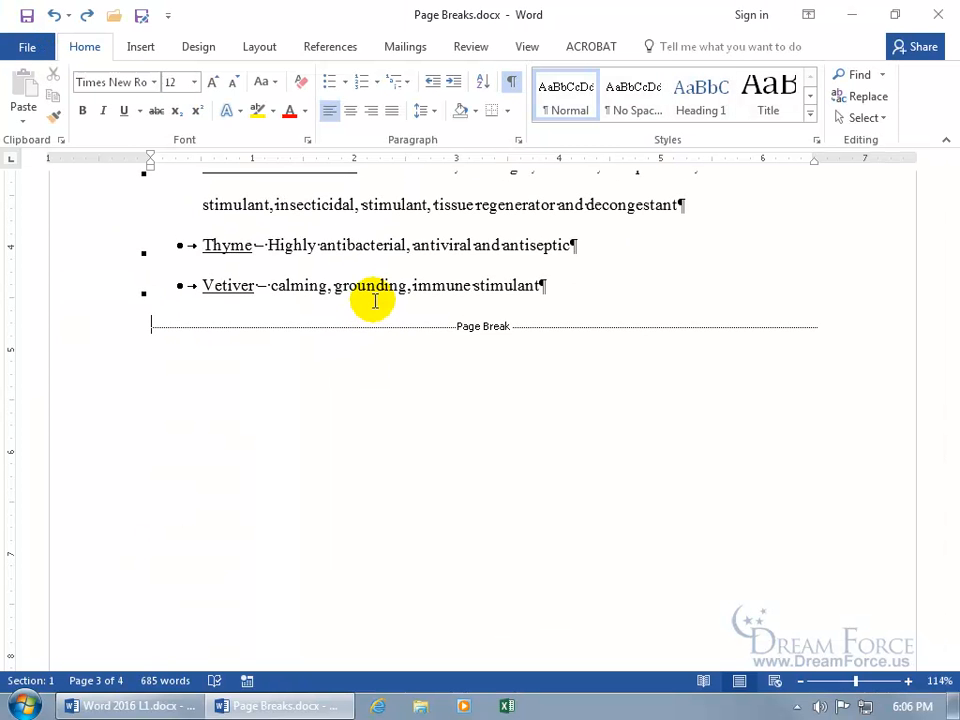
pyautogui.press('Delete')
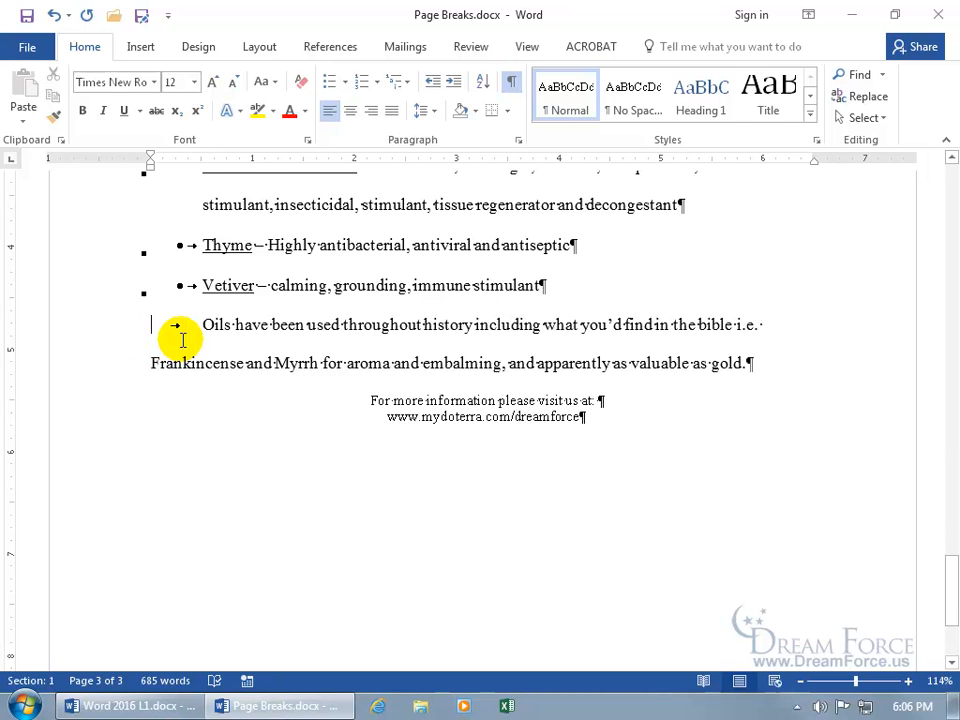
pyautogui.click(259, 47)
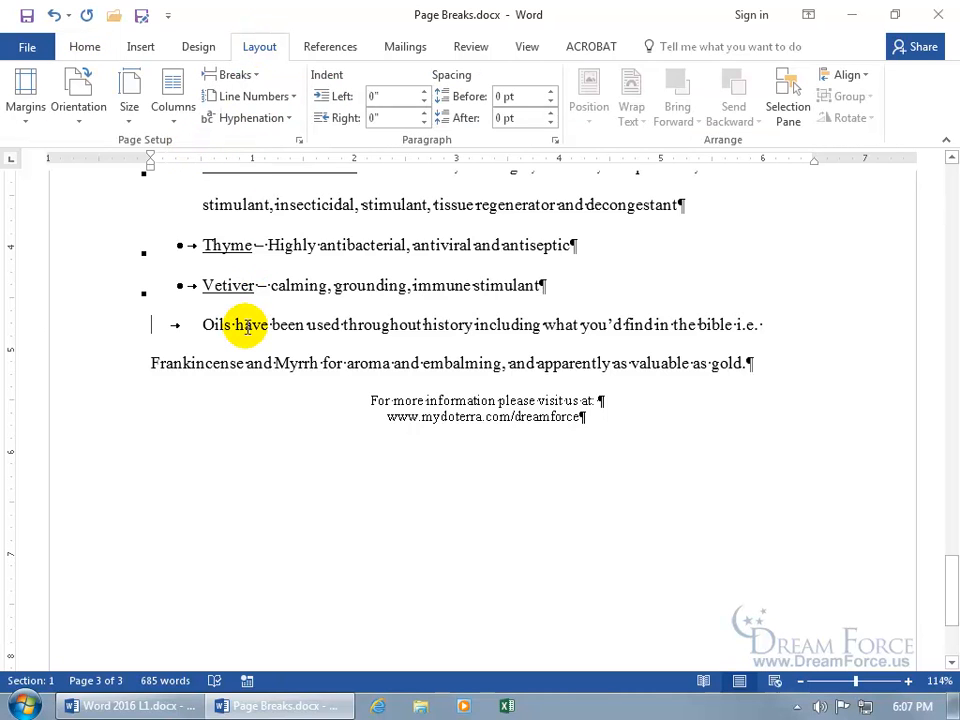
pyautogui.hotkey('ctrl', 'Return')
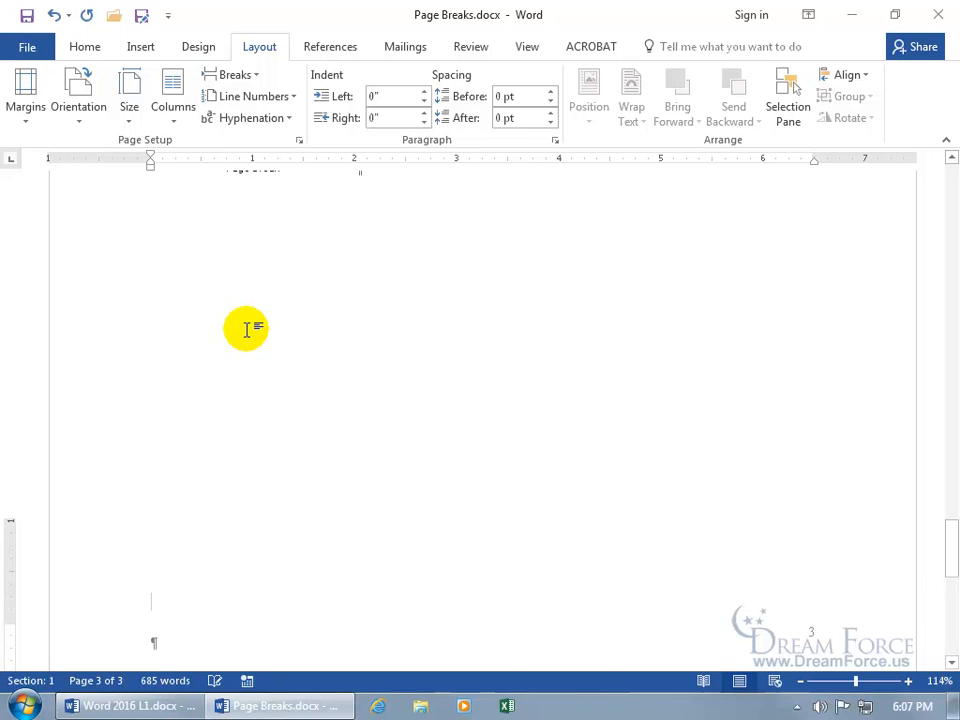
pyautogui.scroll(5, 246, 329)
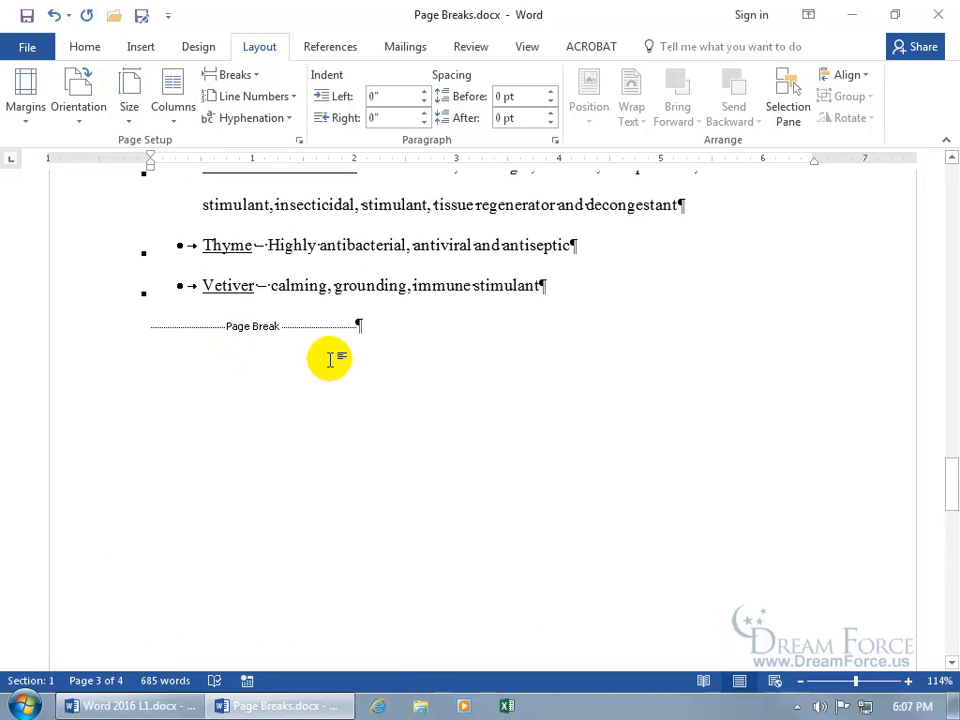
# - Hide the formatting marks and check the page boundary between the Vetiver bullet and the "Oils have been used" paragraph
pyautogui.click(96, 50)
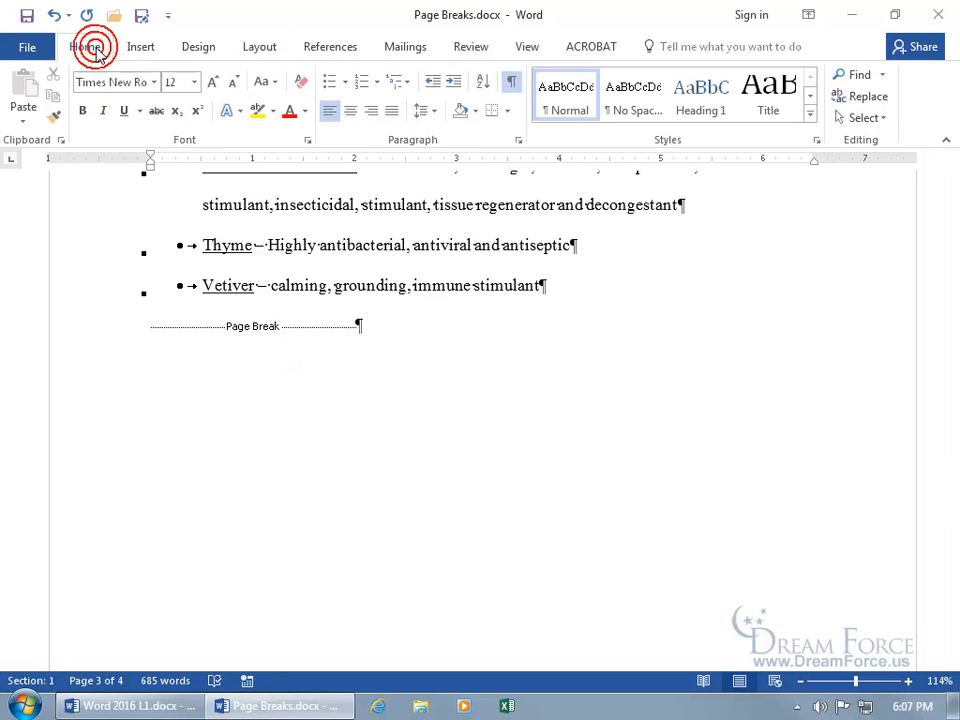
pyautogui.click(511, 82)
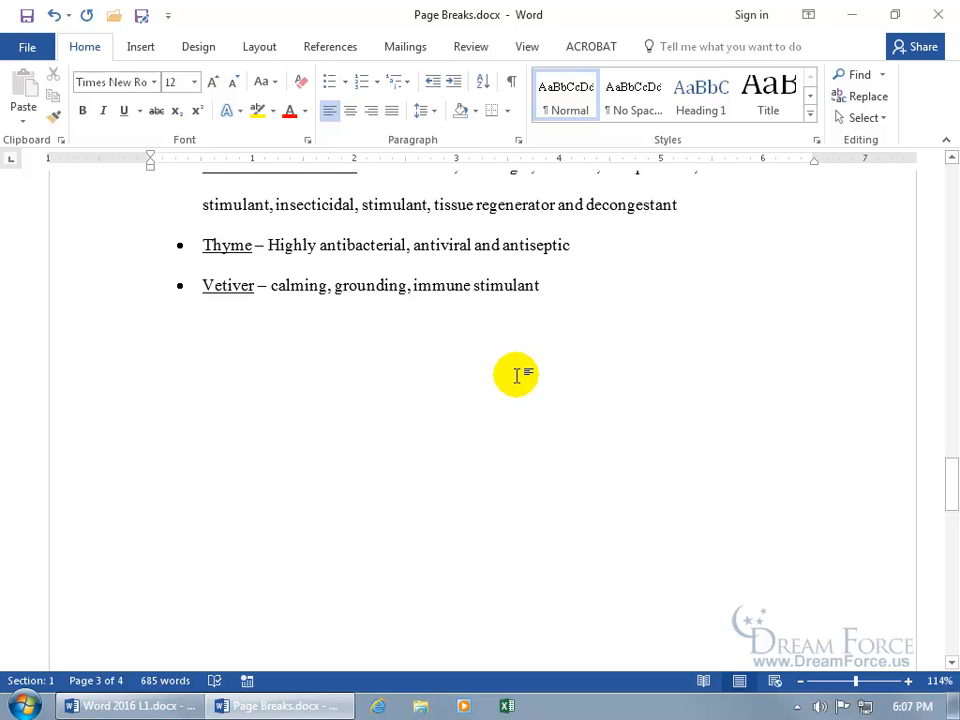
pyautogui.moveTo(950, 478); pyautogui.dragTo(945, 525)
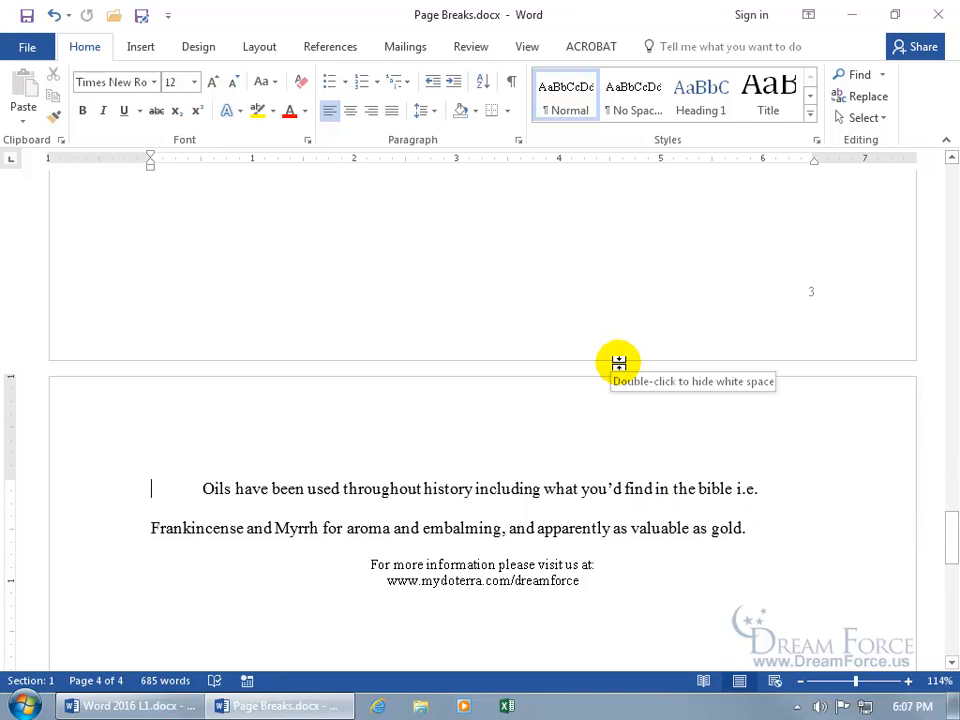
pyautogui.scroll(5, 618, 362)
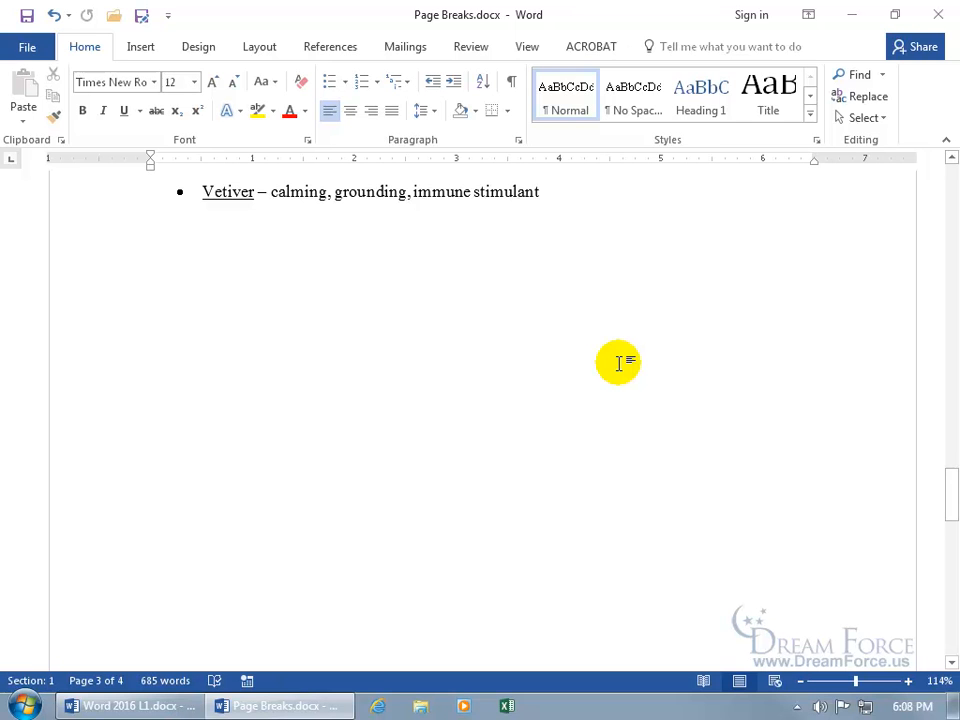
pyautogui.scroll(3, 618, 362)
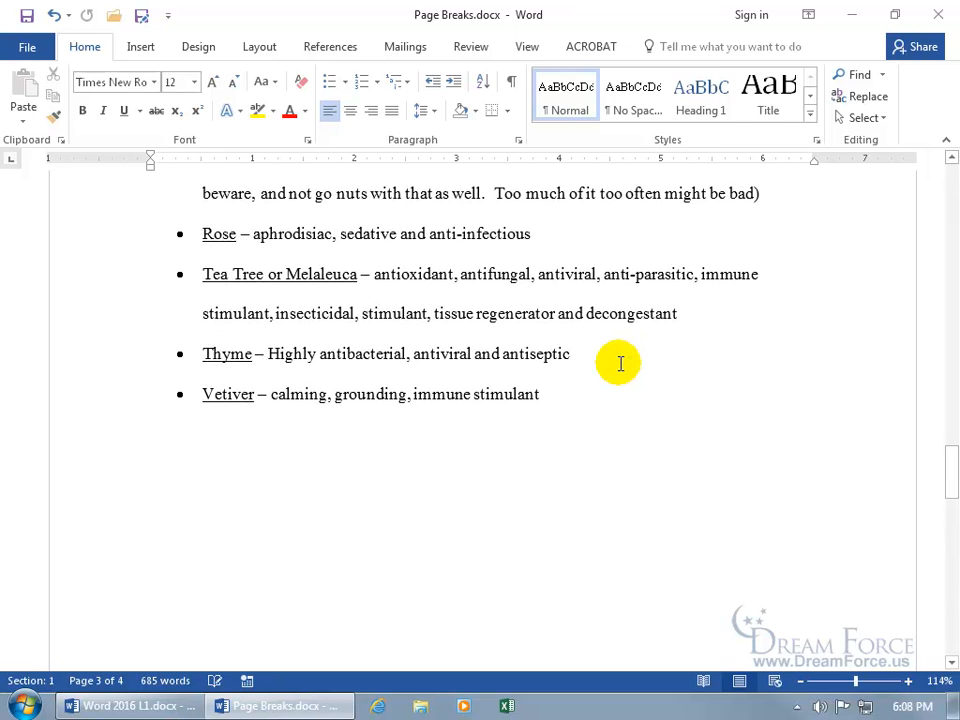
pyautogui.scroll(-2, 597, 348)
pyautogui.scroll(-2, 597, 350)
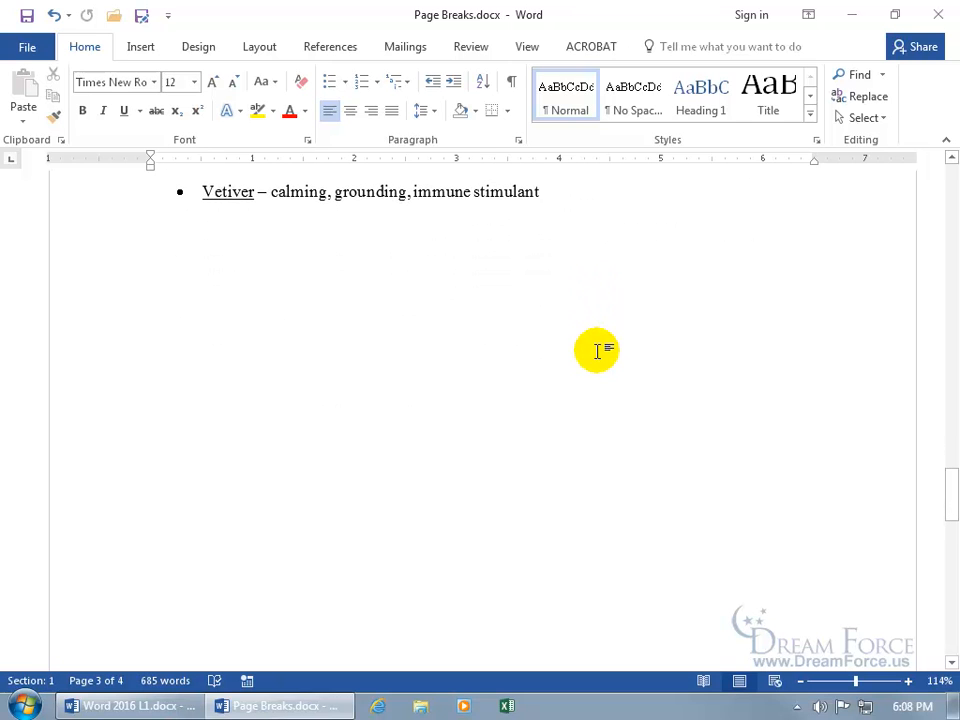
pyautogui.scroll(1, 597, 350)
pyautogui.scroll(-8, 597, 350)
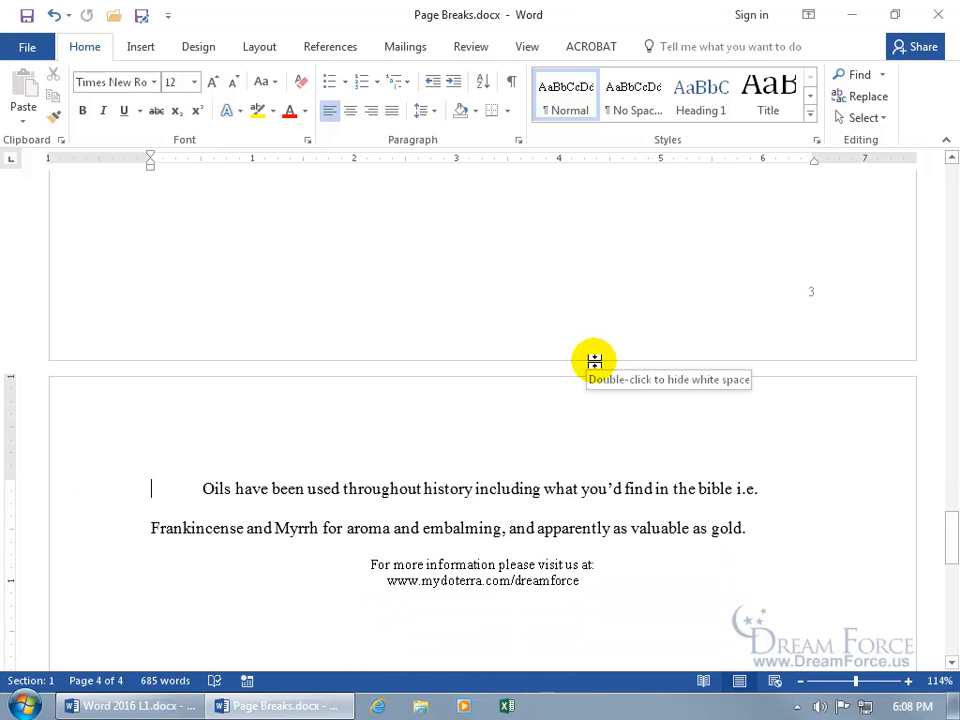
# - Hide the white space between pages at the boundary between the Oregano and Peppermint bullets
pyautogui.moveTo(949, 521); pyautogui.dragTo(952, 385)
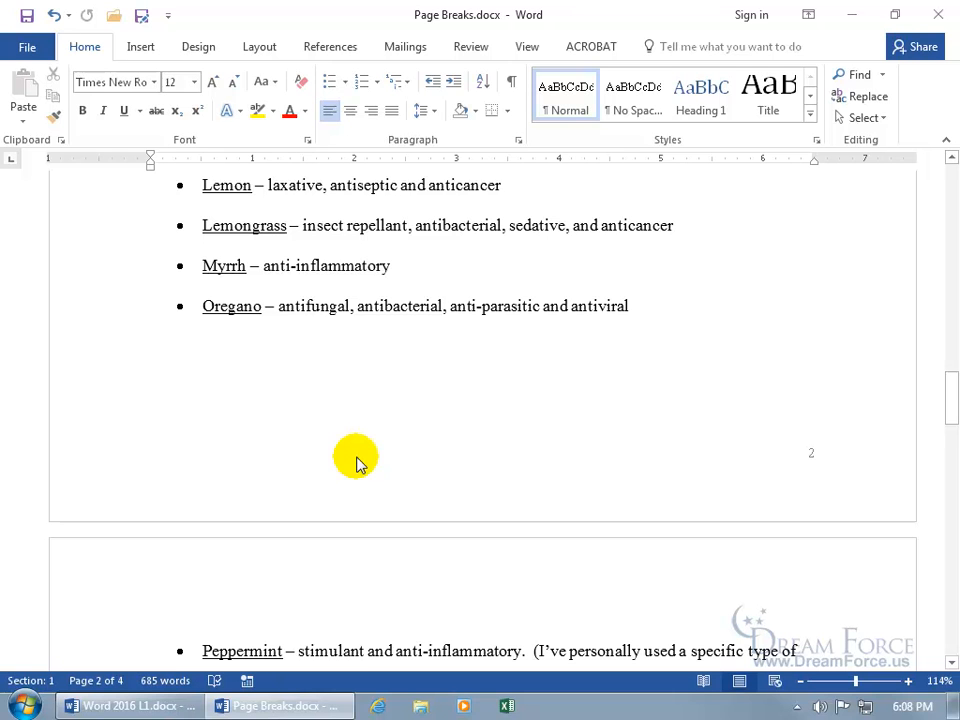
pyautogui.click(390, 308)
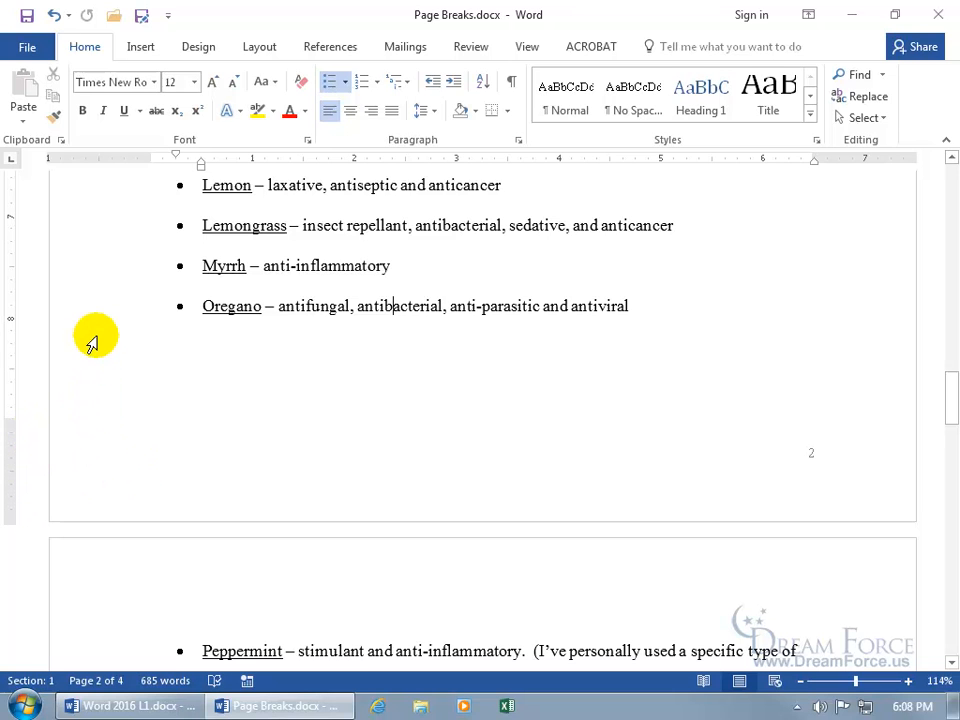
pyautogui.tripleClick(356, 529)
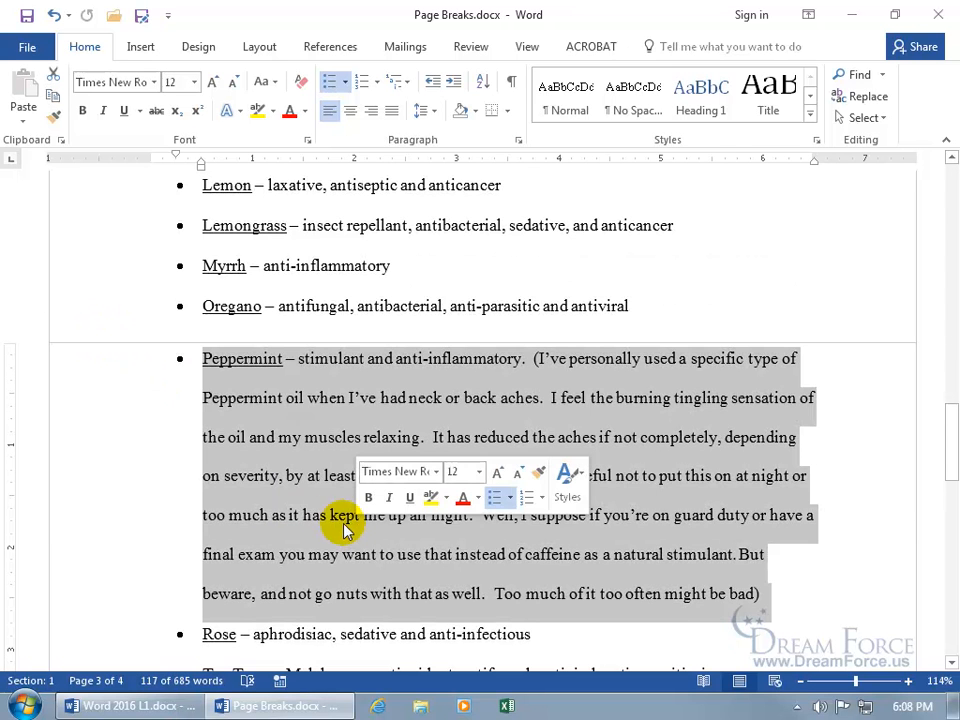
pyautogui.click(321, 443)
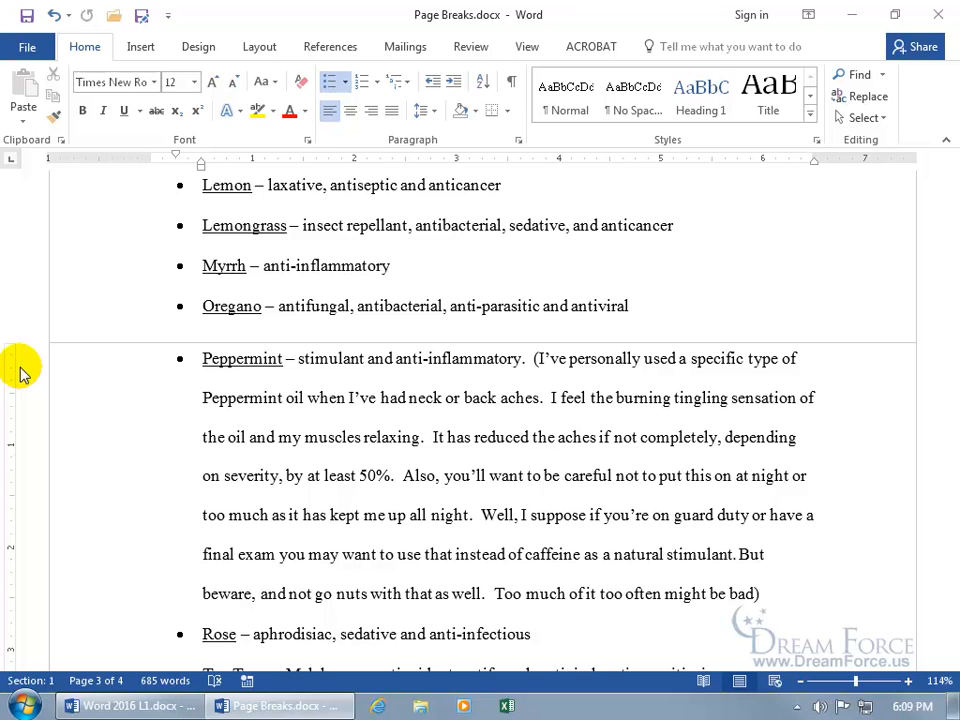
pyautogui.click(319, 306)
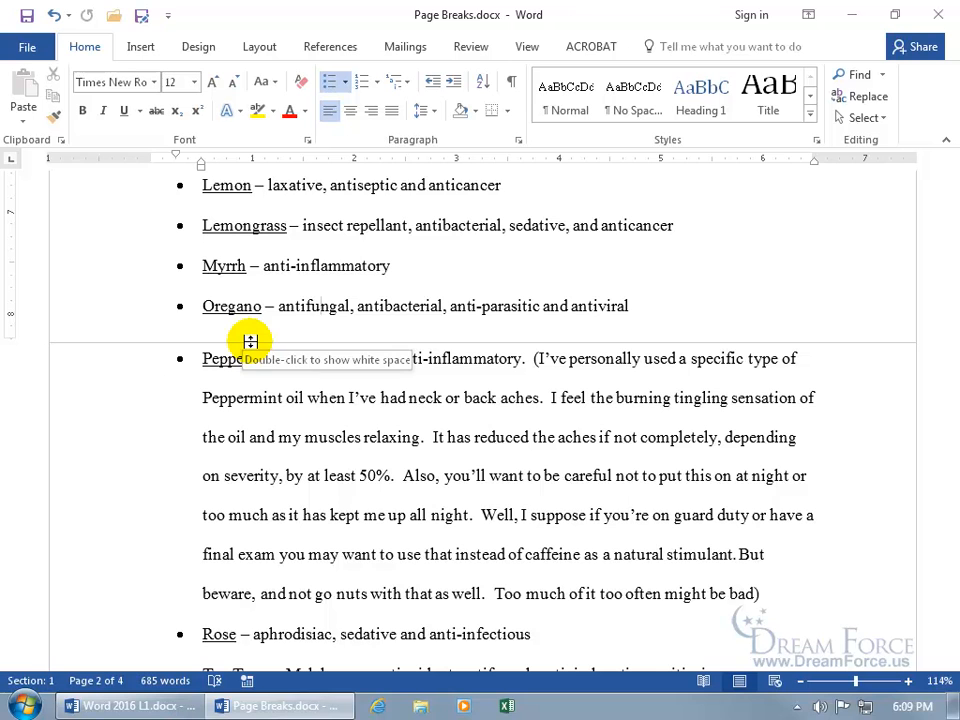
# - Show the white space between pages again at the boundary above the "Oils have been used" paragraph and check the pages around it
pyautogui.scroll(-10, 364, 507)
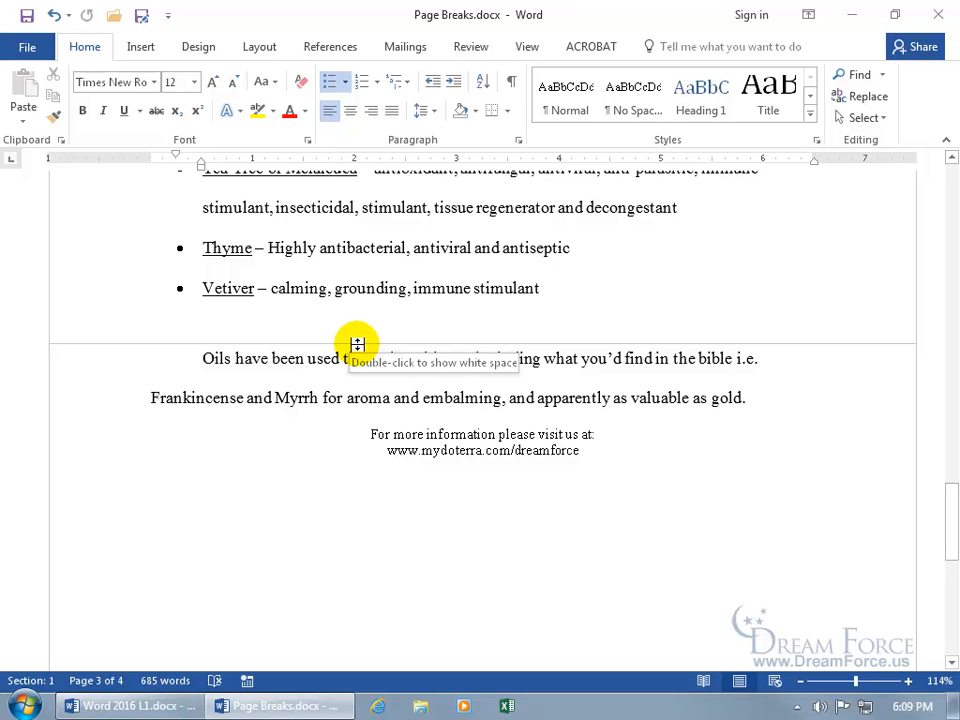
pyautogui.doubleClick(357, 344)
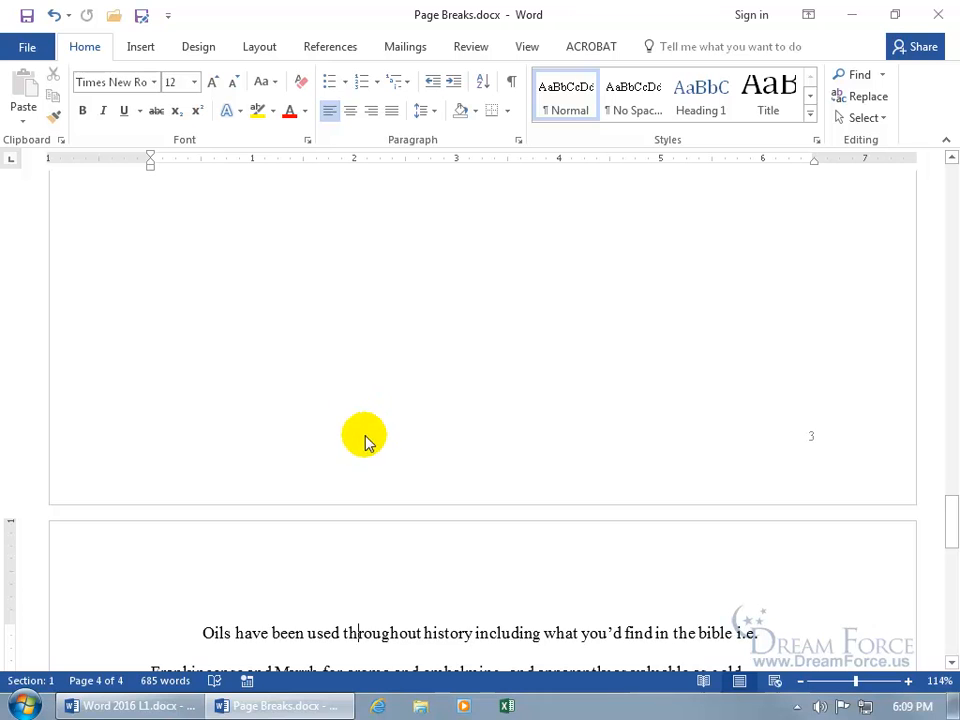
pyautogui.scroll(-1, 368, 458)
pyautogui.scroll(3, 370, 458)
pyautogui.scroll(5, 370, 458)
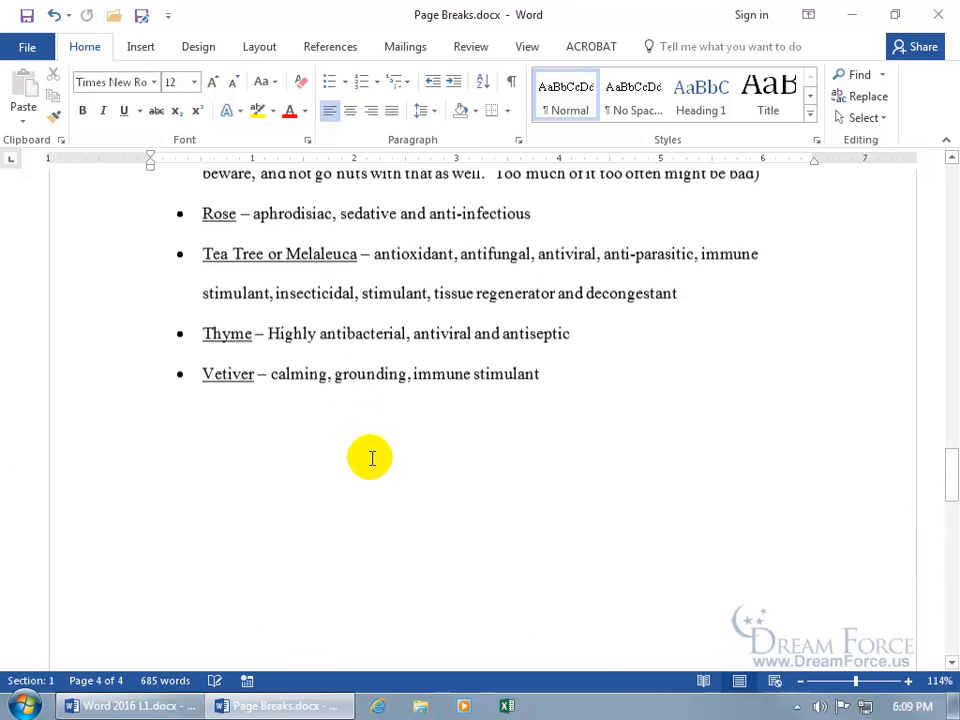
pyautogui.scroll(-3, 370, 458)
pyautogui.scroll(-5, 370, 458)
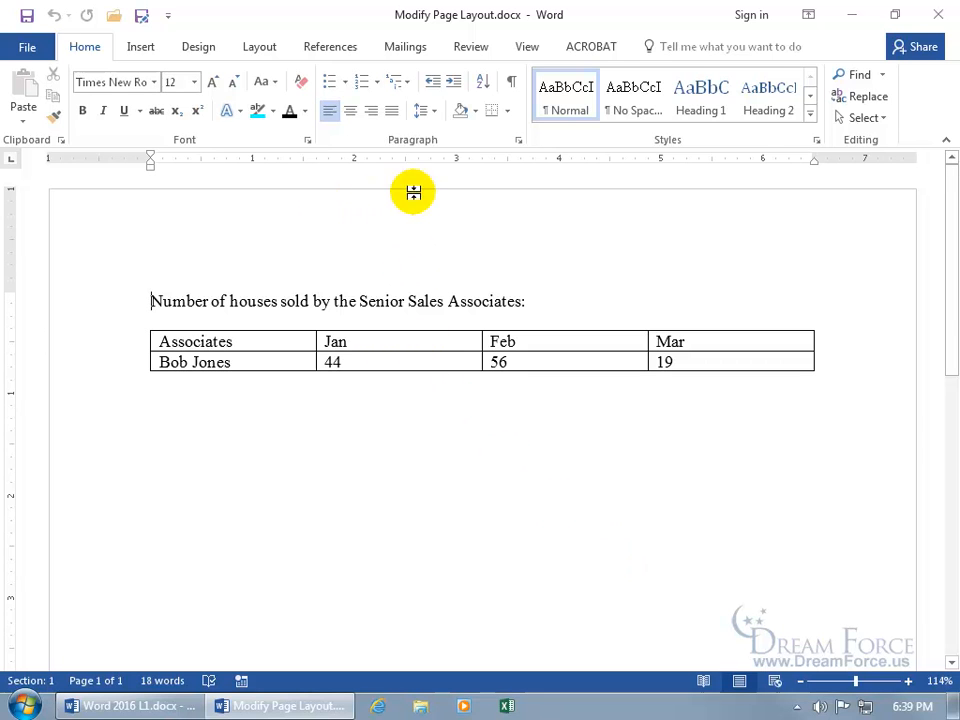
# - Bring up the view options for the Modify Page Layout document to check the ruler setting
pyautogui.click(527, 47)
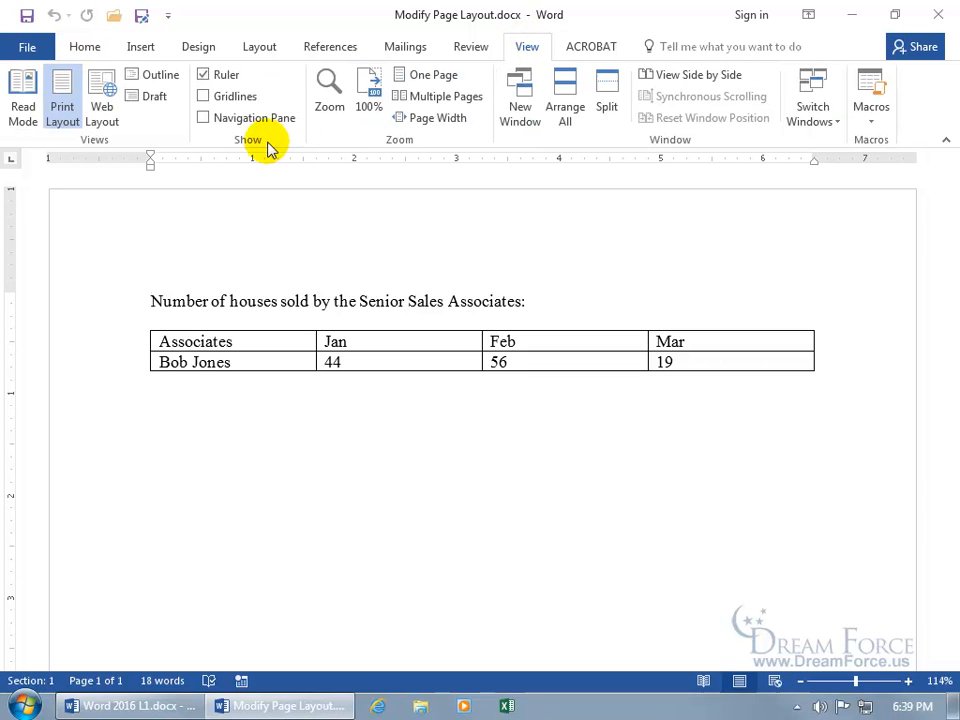
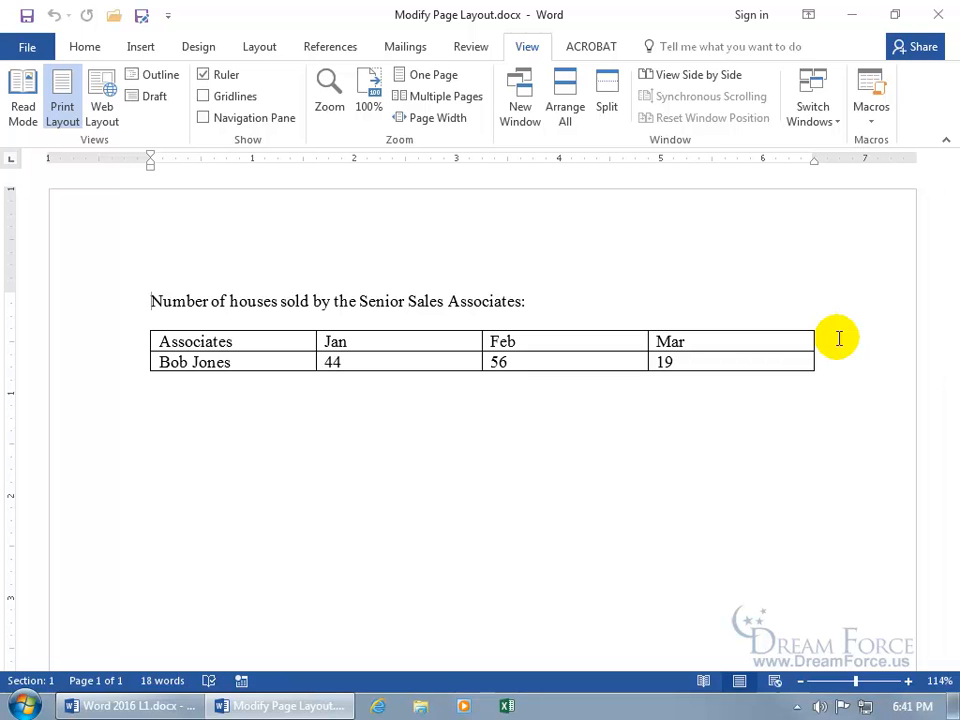
# - Change the page orientation to Landscape and check the extent of the page around the house sales table
pyautogui.click(259, 50)
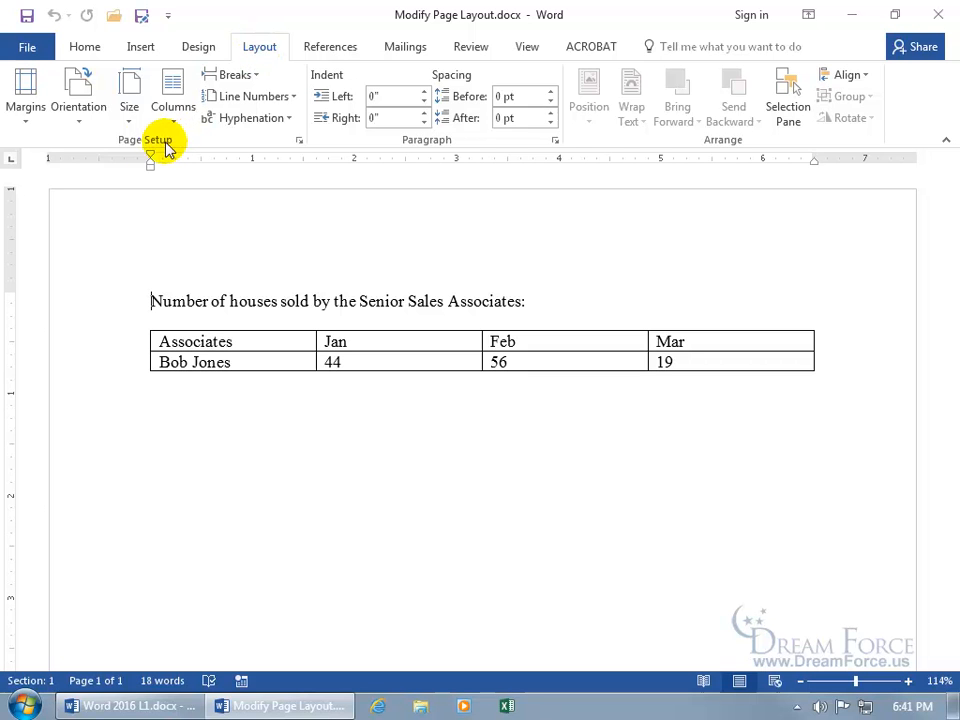
pyautogui.click(85, 88)
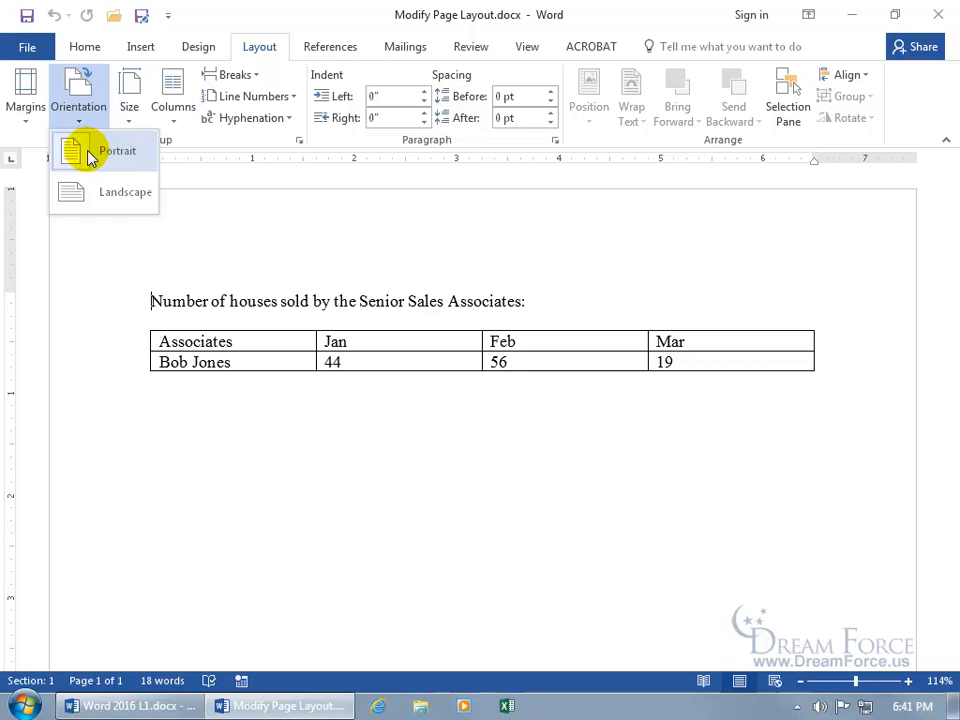
pyautogui.click(91, 191)
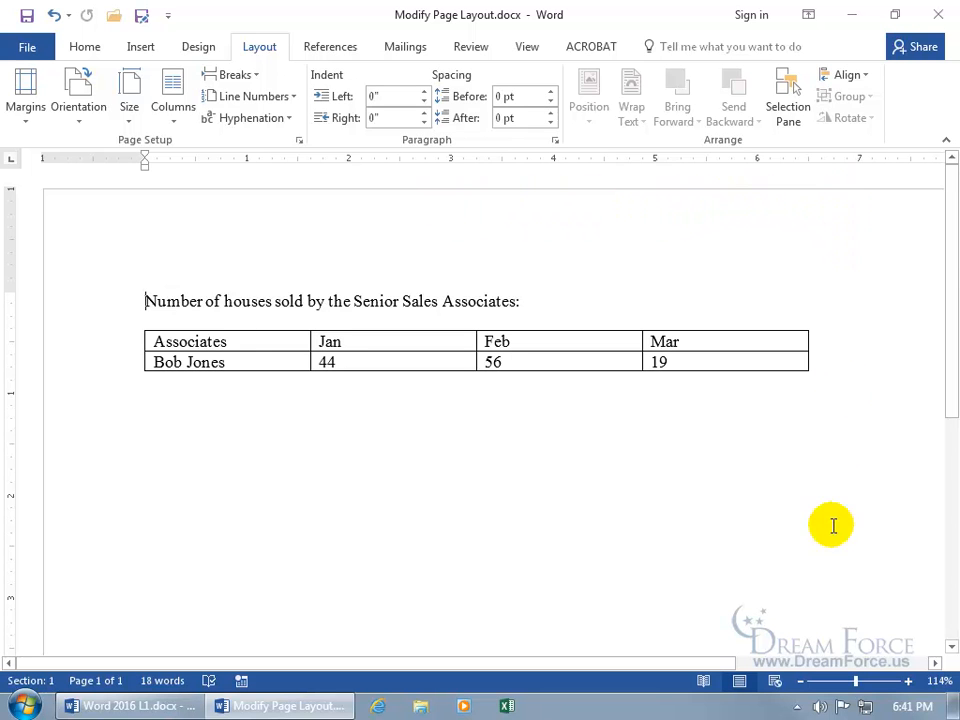
pyautogui.moveTo(697, 663); pyautogui.dragTo(928, 707)
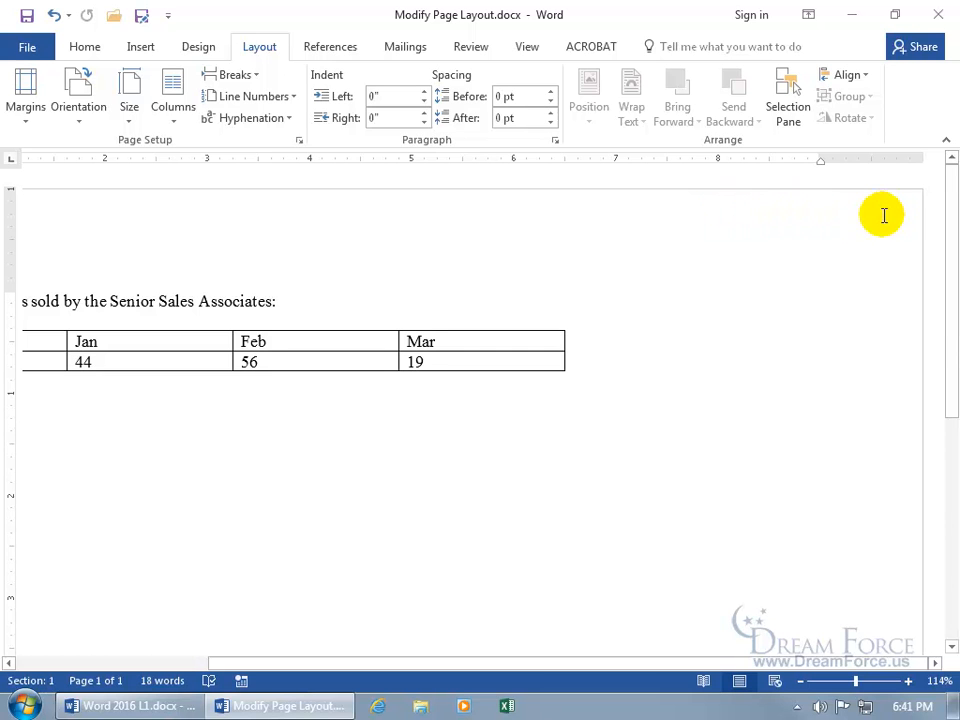
pyautogui.moveTo(670, 665); pyautogui.dragTo(250, 681)
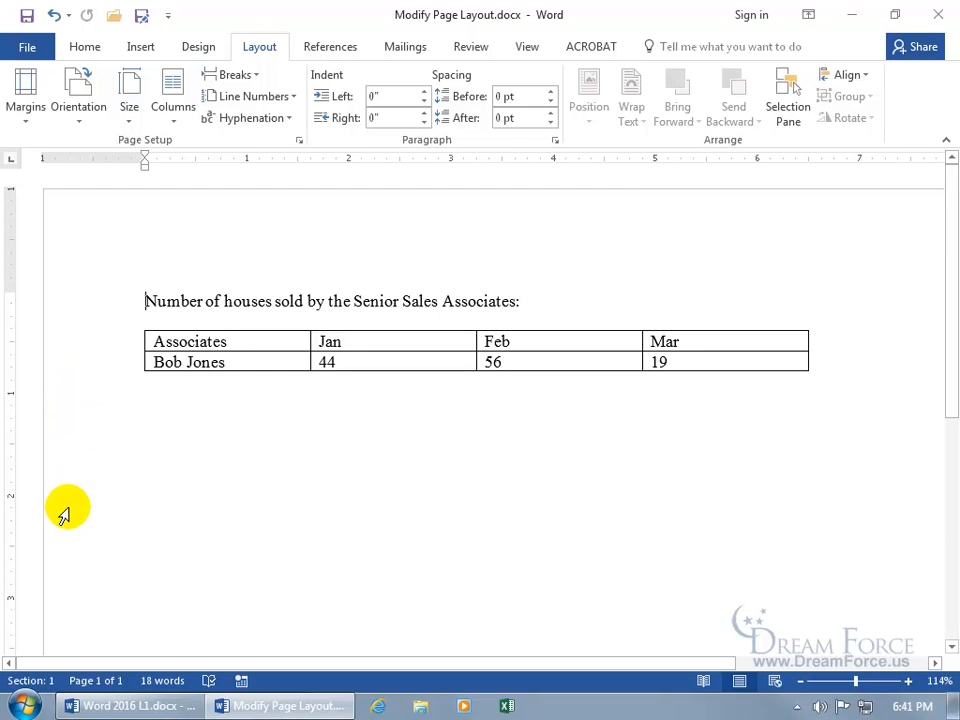
pyautogui.scroll(-5, 71, 514)
pyautogui.scroll(-2, 71, 514)
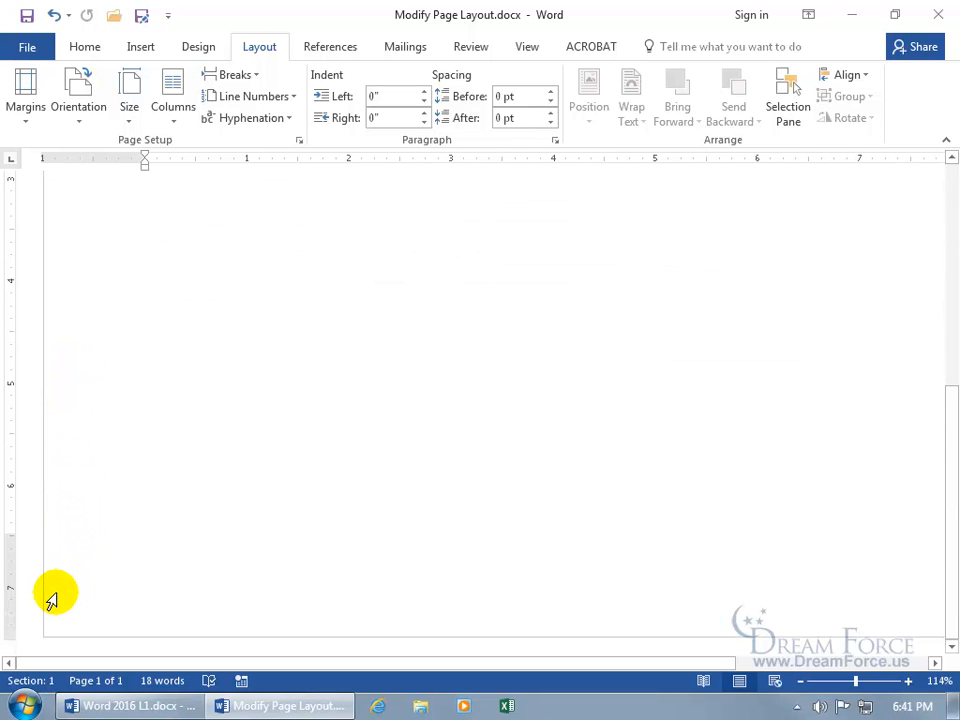
pyautogui.moveTo(951, 493); pyautogui.dragTo(936, 17)
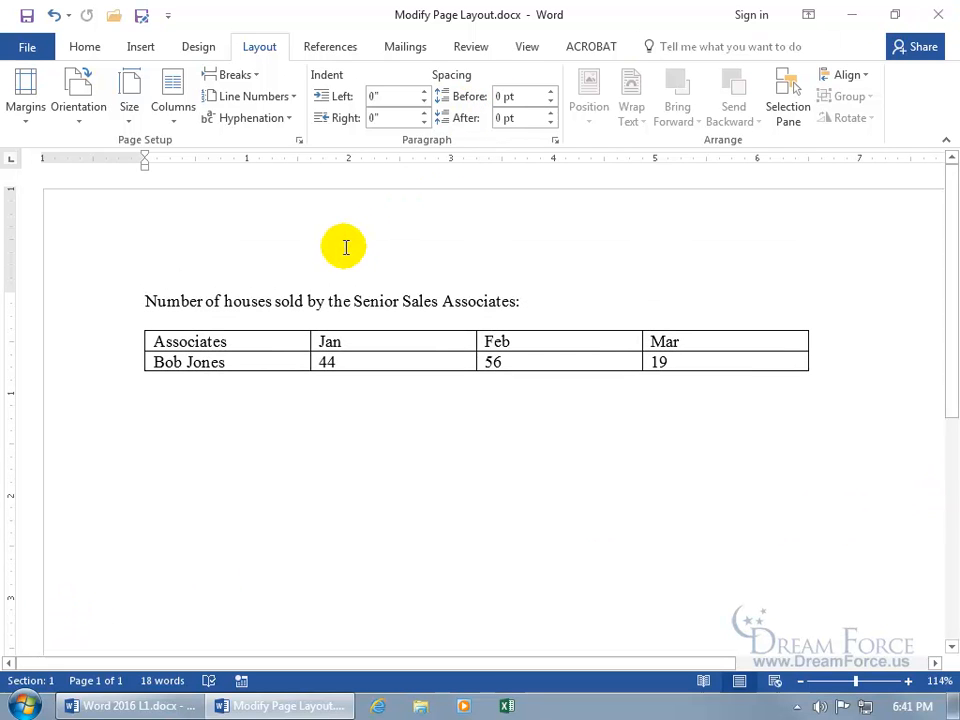
# - Use the Page Setup dialog to return the whole document to Portrait orientation
pyautogui.click(300, 142)
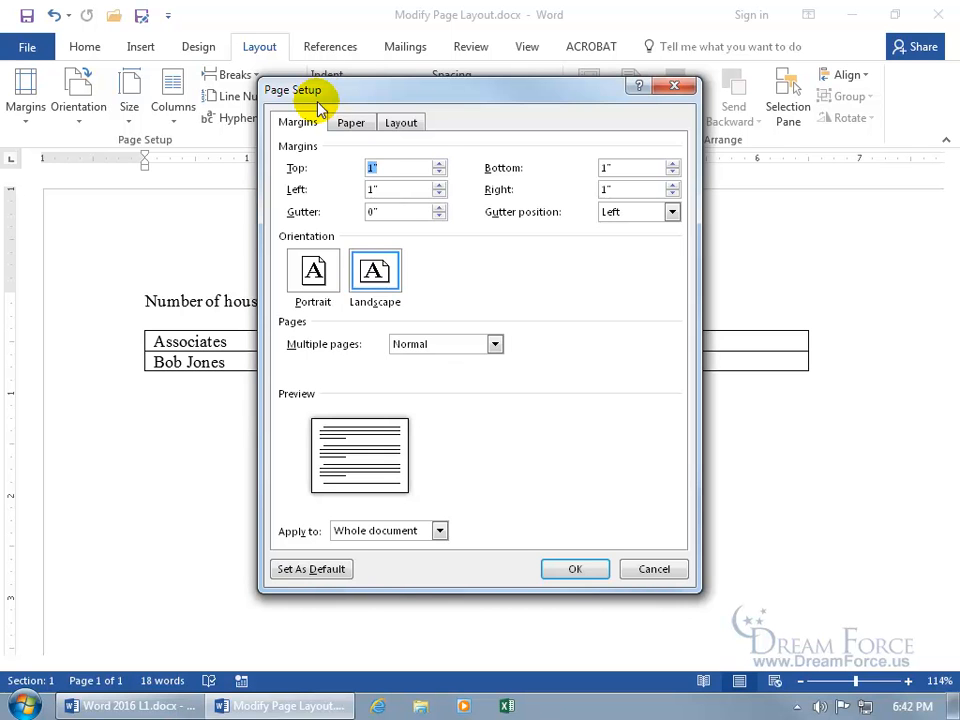
pyautogui.click(676, 86)
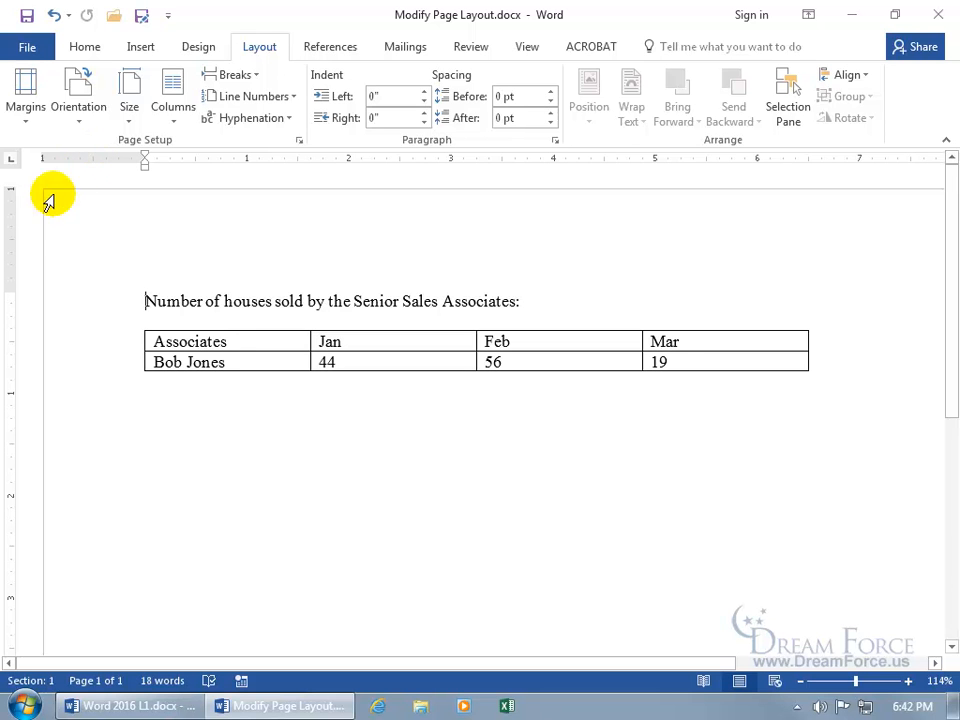
pyautogui.doubleClick(9, 244)
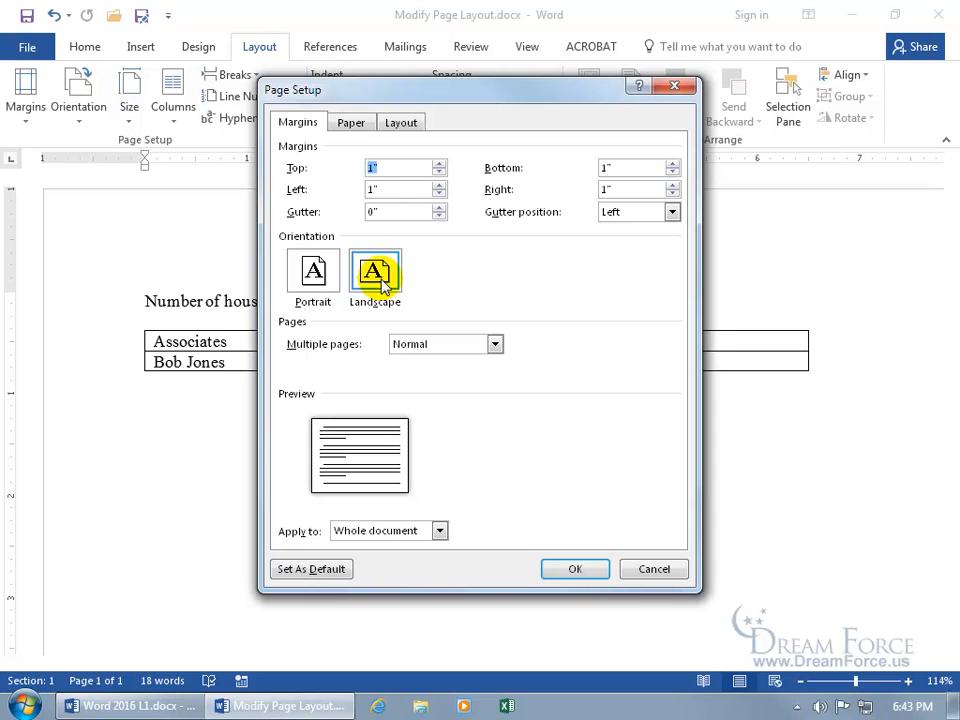
pyautogui.click(318, 276)
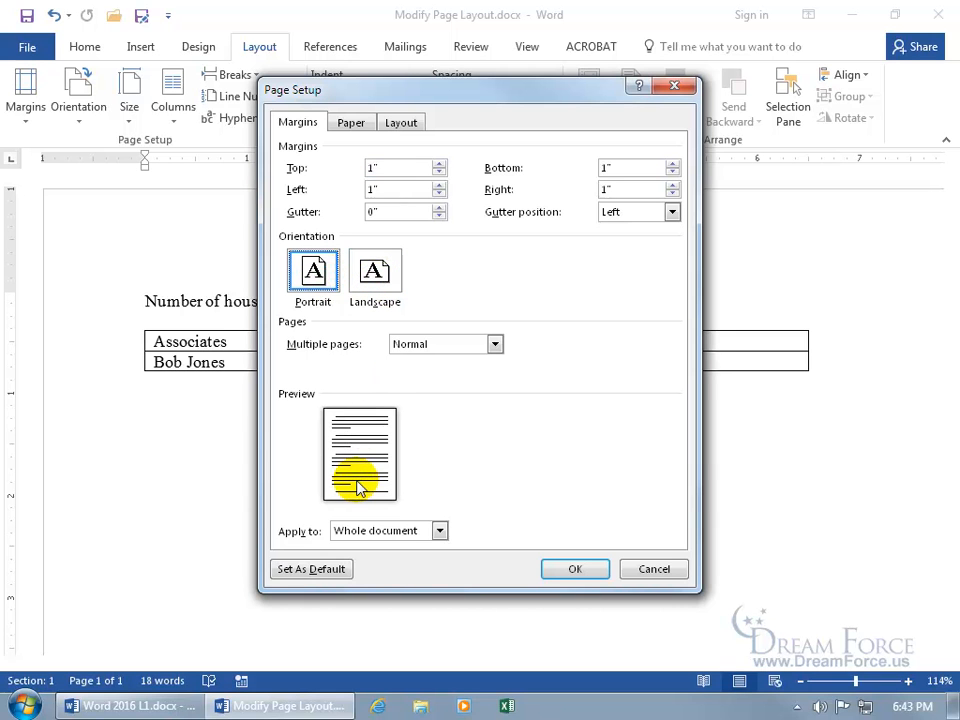
pyautogui.click(372, 280)
pyautogui.click(314, 274)
pyautogui.click(574, 567)
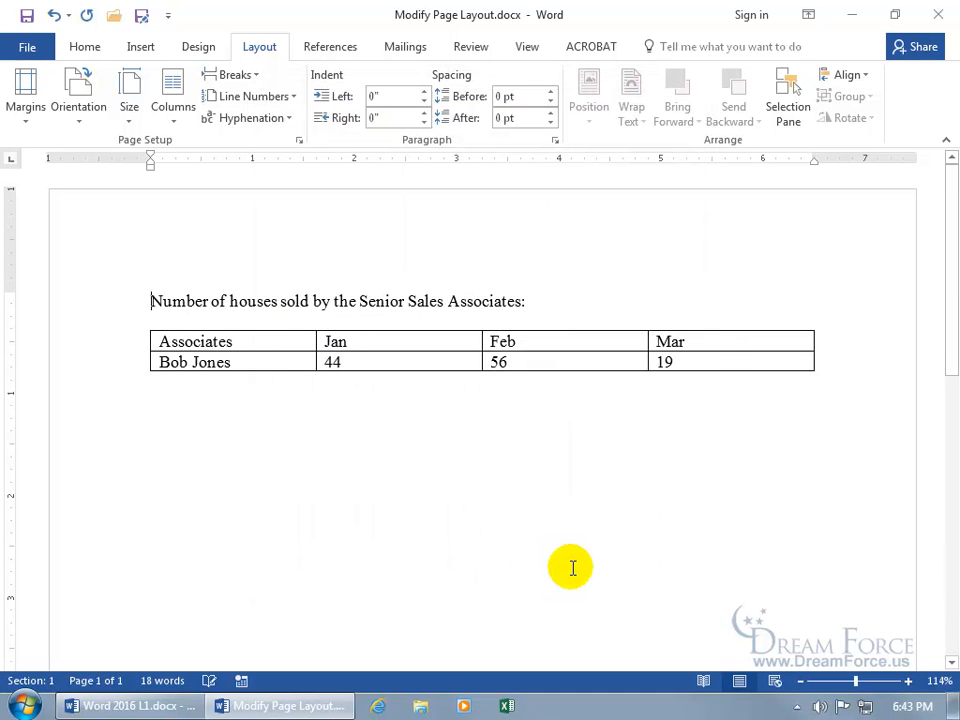
# - Apply a custom paper size of 9" wide by 10" high to the whole document
pyautogui.doubleClick(118, 163)
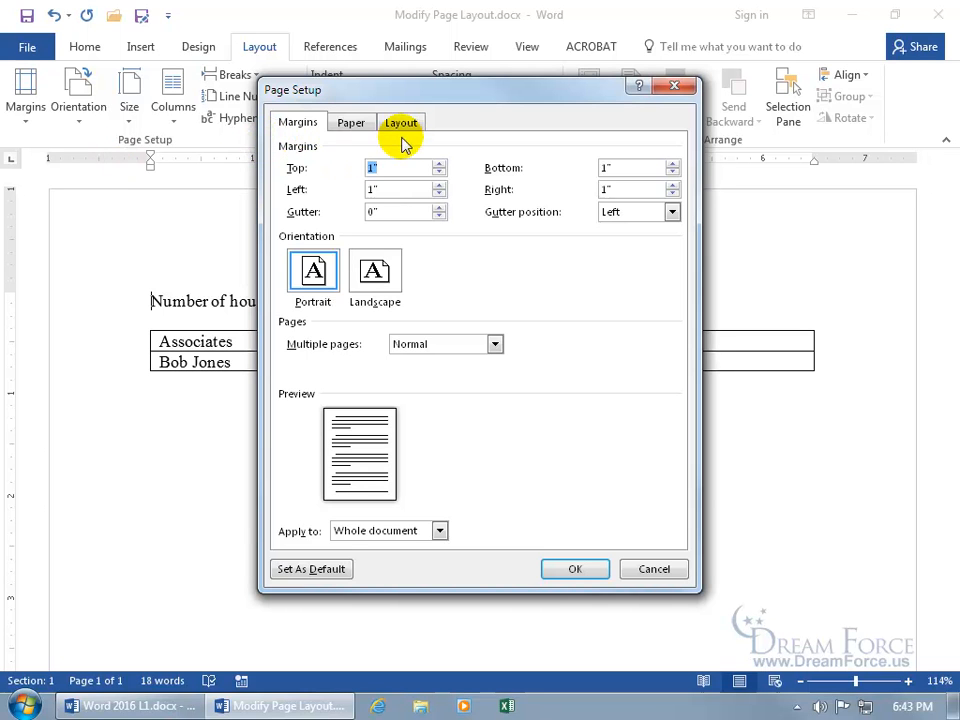
pyautogui.click(359, 123)
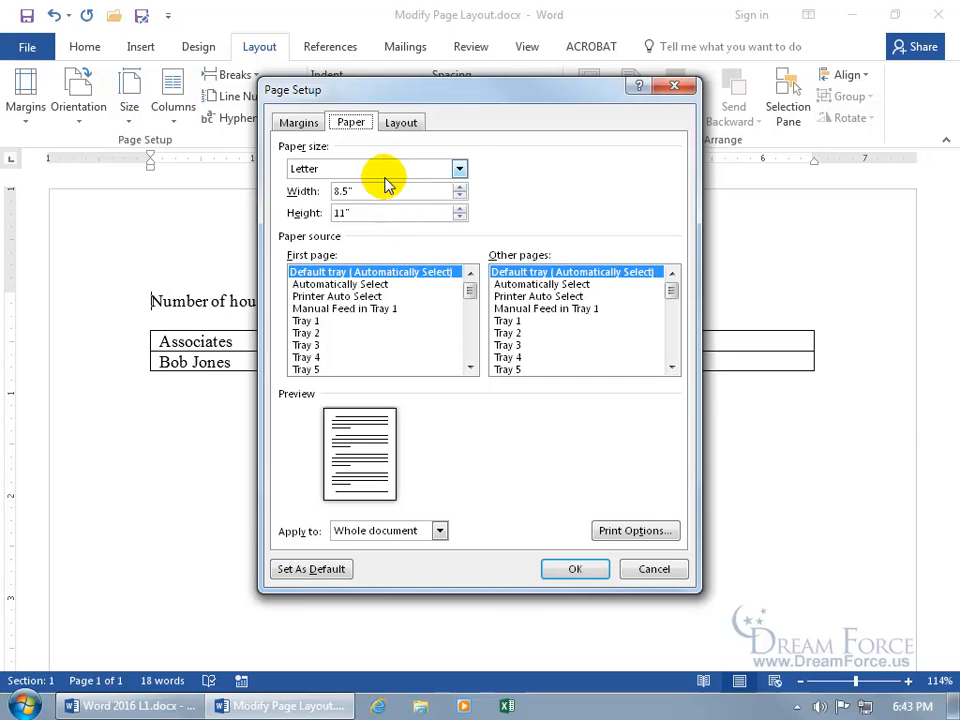
pyautogui.click(460, 187)
pyautogui.click(461, 188)
pyautogui.click(461, 189)
pyautogui.click(461, 189)
pyautogui.click(461, 190)
pyautogui.click(460, 216)
pyautogui.click(460, 216)
pyautogui.click(460, 216)
pyautogui.click(461, 217)
pyautogui.click(461, 217)
pyautogui.click(460, 216)
pyautogui.click(460, 216)
pyautogui.click(460, 216)
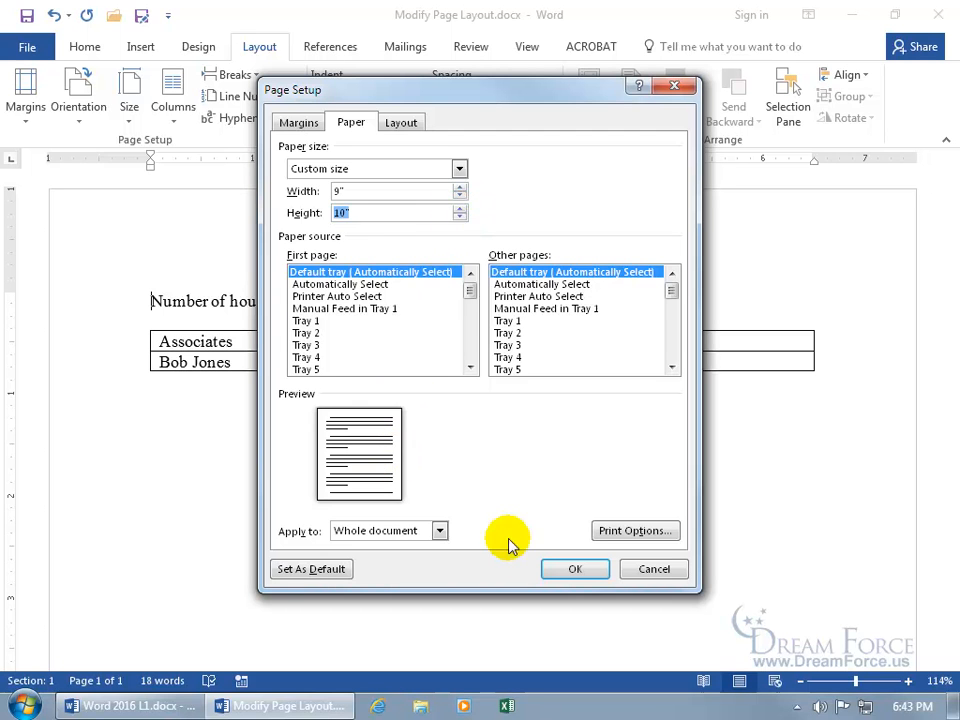
pyautogui.click(568, 569)
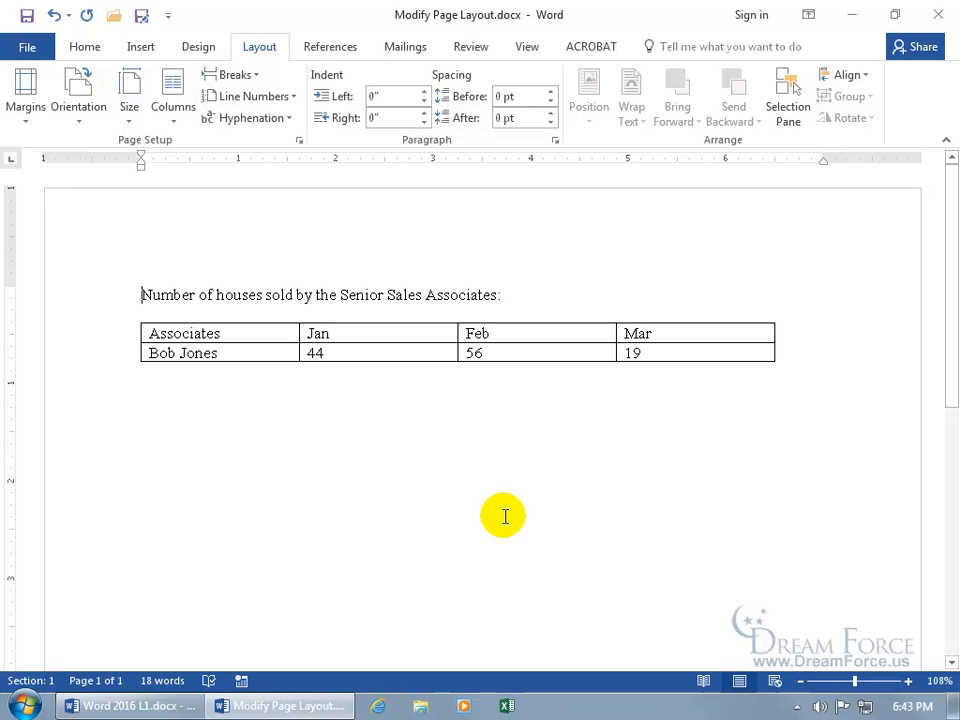
pyautogui.click(60, 199)
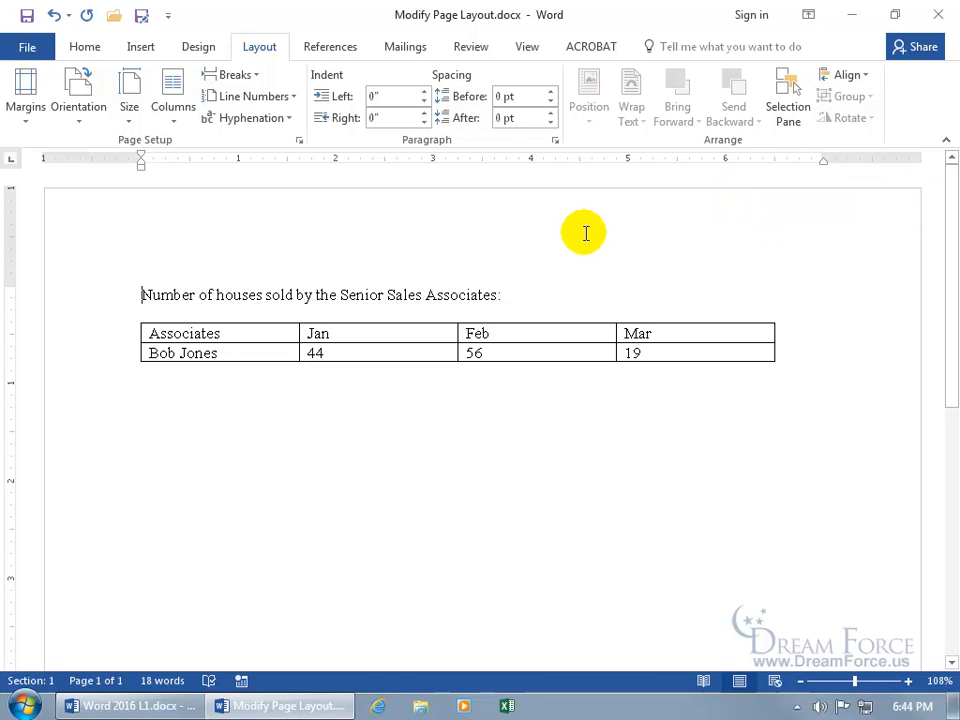
# - Reopen the page setup options and choose A4 as the paper size
pyautogui.doubleClick(104, 158)
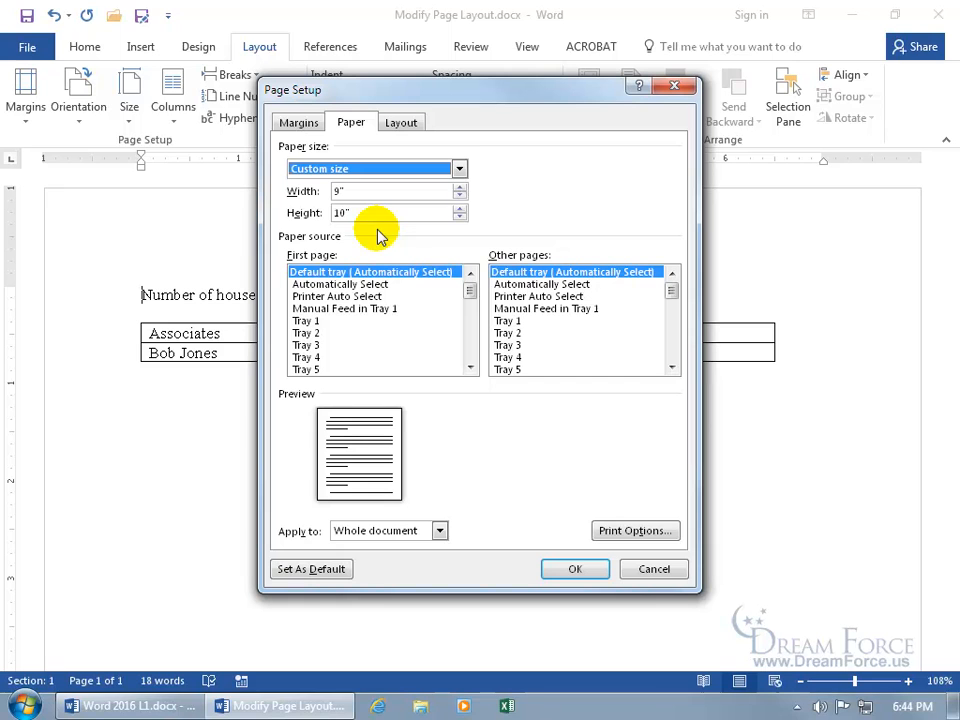
pyautogui.click(459, 169)
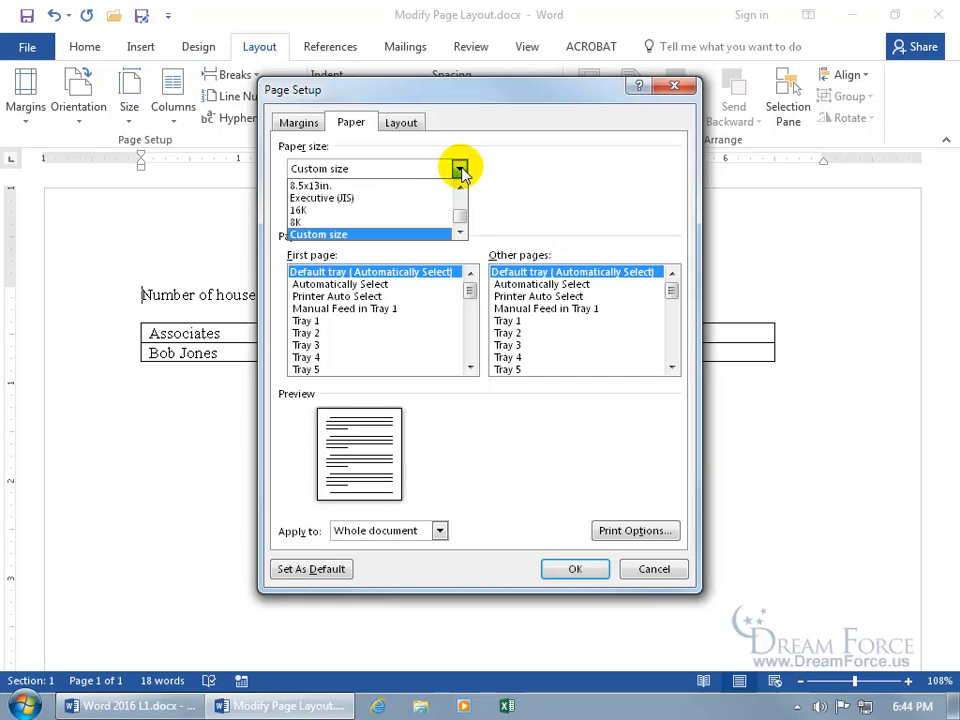
pyautogui.click(460, 189)
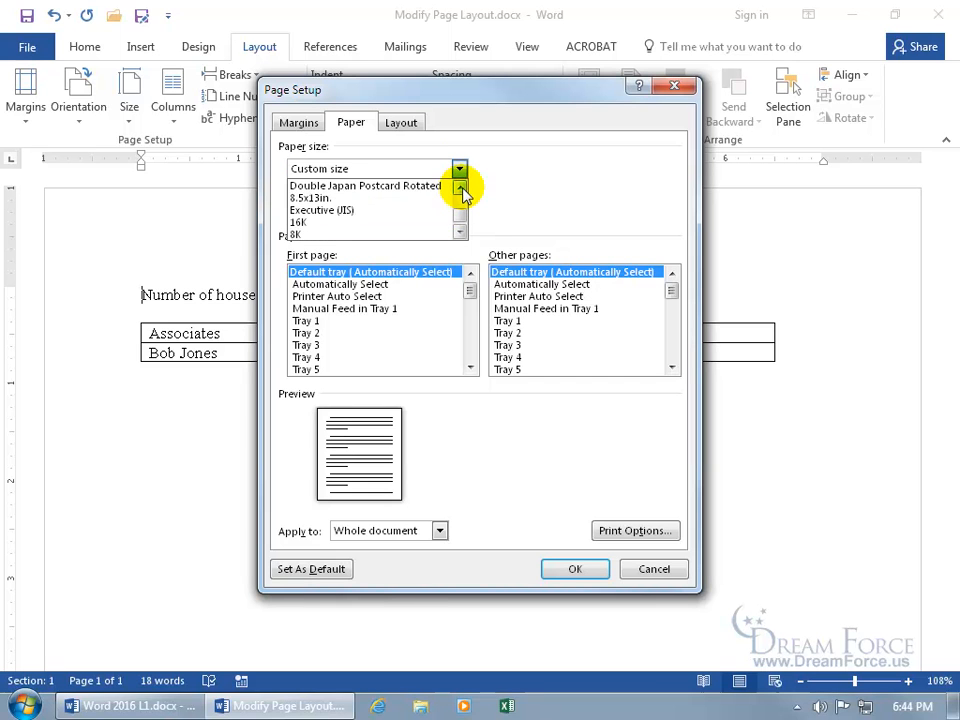
pyautogui.click(460, 189)
pyautogui.click(460, 189)
pyautogui.click(460, 189)
pyautogui.click(460, 189)
pyautogui.click(460, 189)
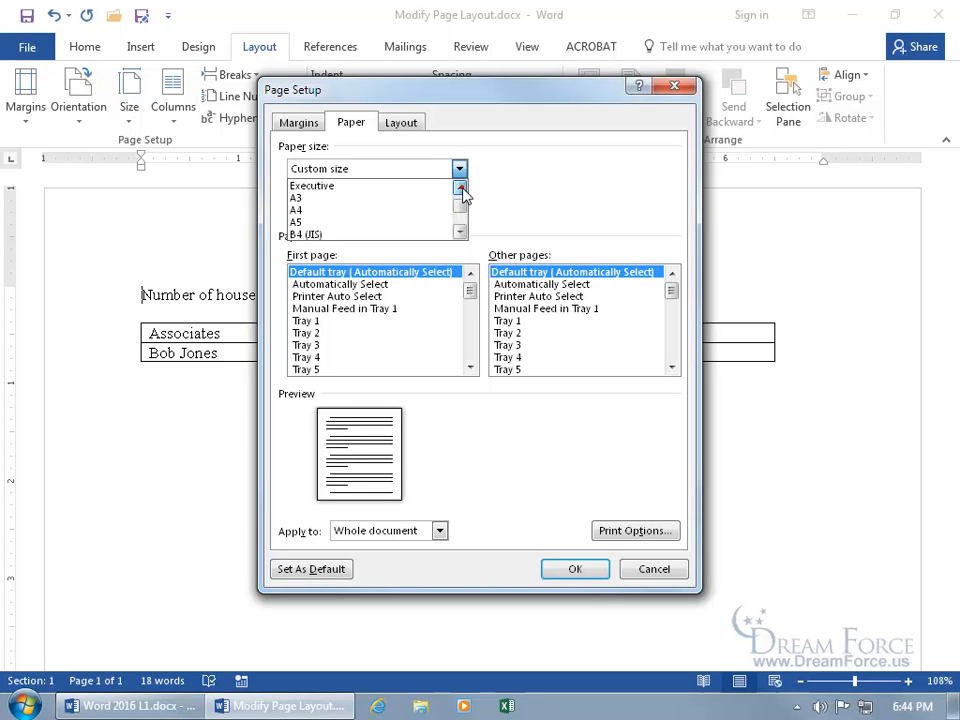
pyautogui.click(320, 212)
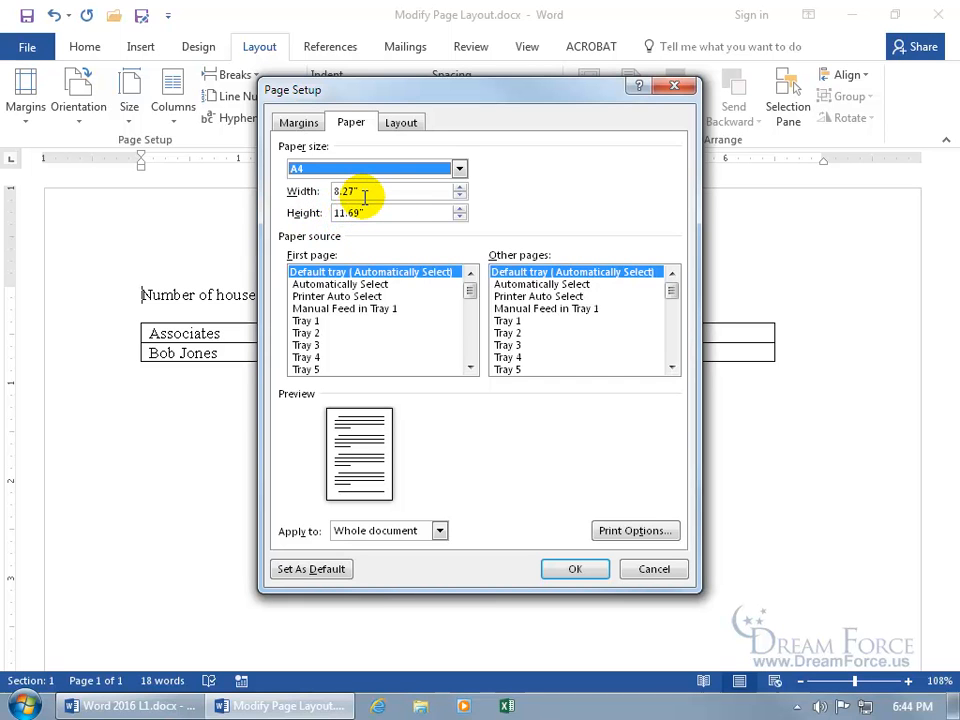
# - Set the paper size to Envelope #10 and apply it to the whole document
pyautogui.click(459, 170)
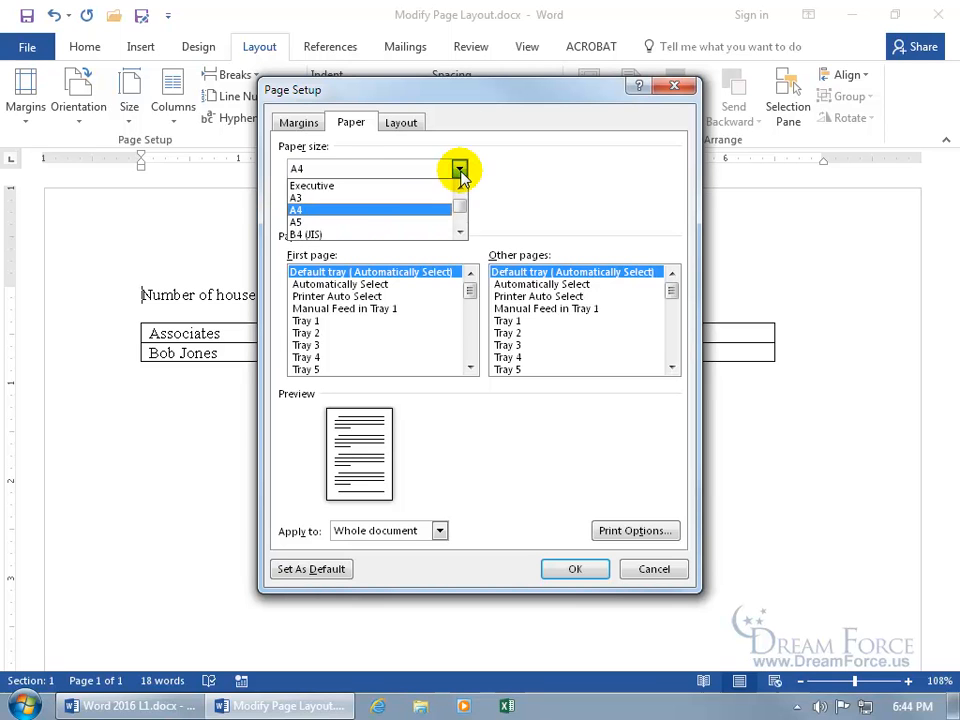
pyautogui.click(459, 232)
pyautogui.click(460, 233)
pyautogui.click(459, 231)
pyautogui.click(459, 231)
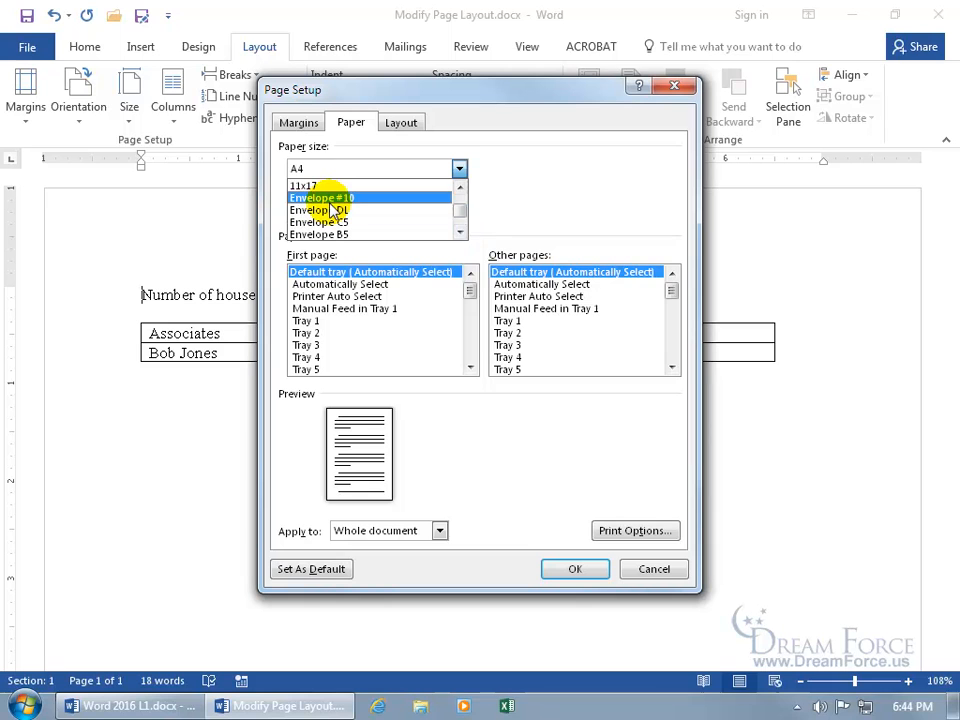
pyautogui.click(333, 199)
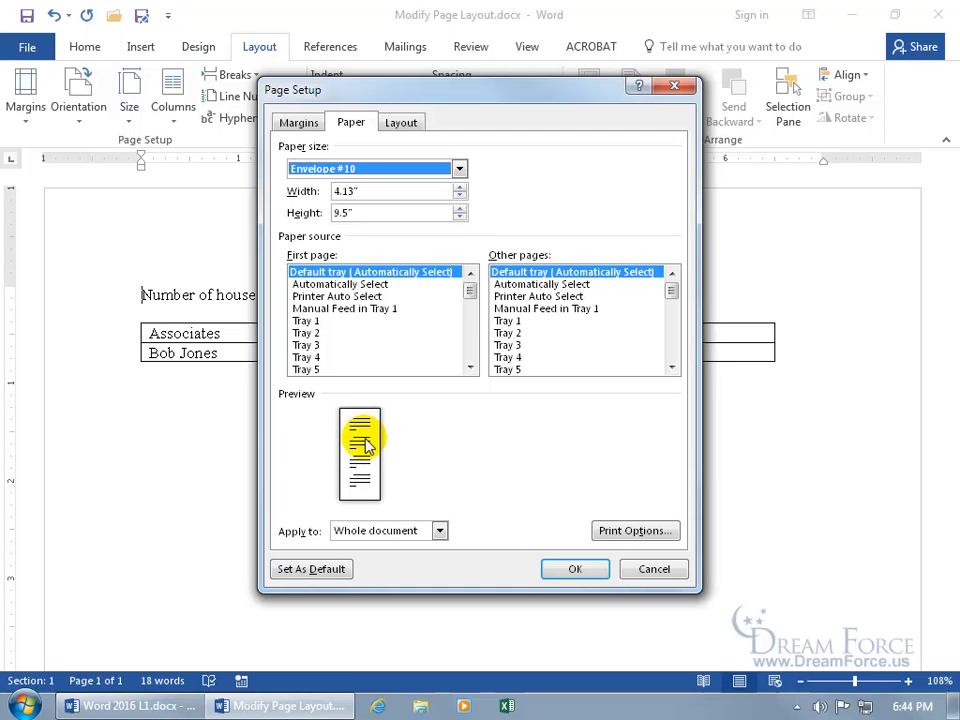
pyautogui.click(570, 569)
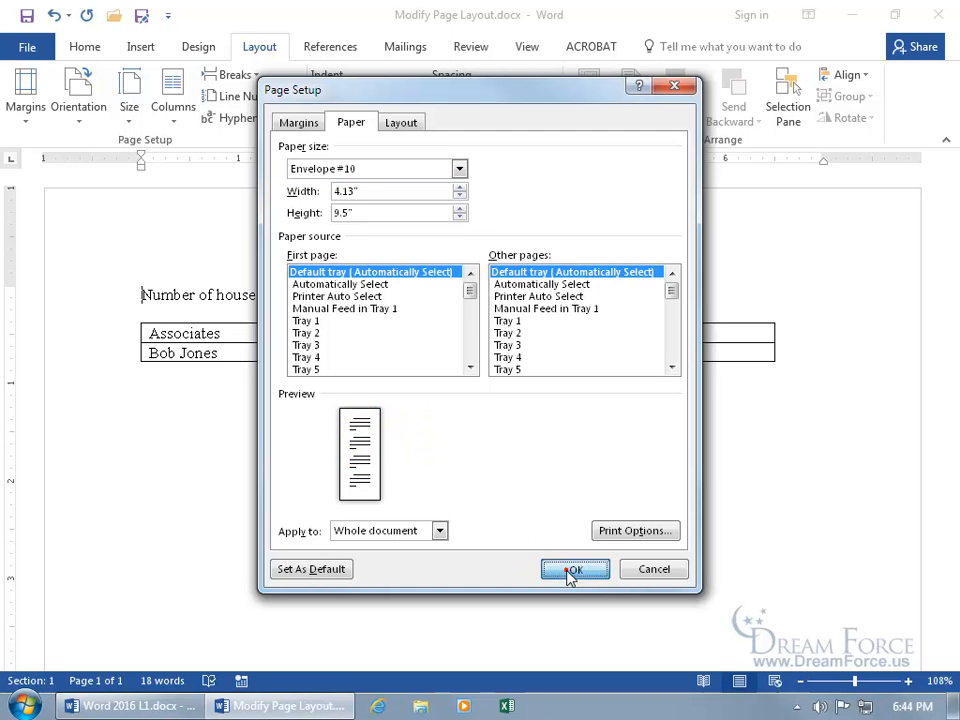
# - Switch the envelope-sized page to Landscape orientation
pyautogui.moveTo(943, 268); pyautogui.dragTo(949, 195)
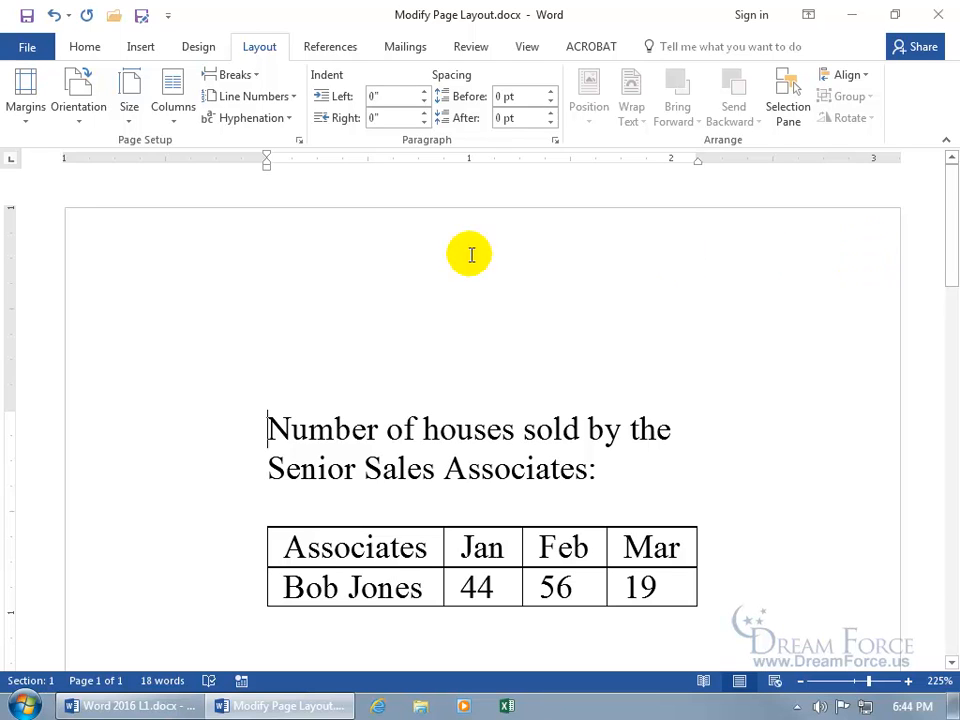
pyautogui.click(76, 120)
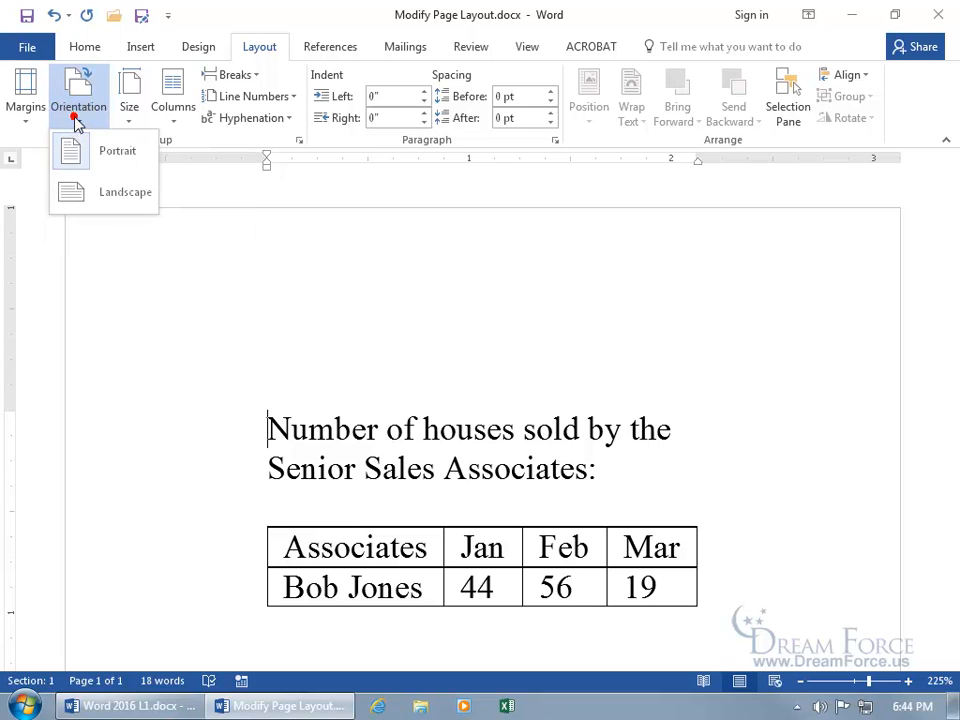
pyautogui.click(78, 189)
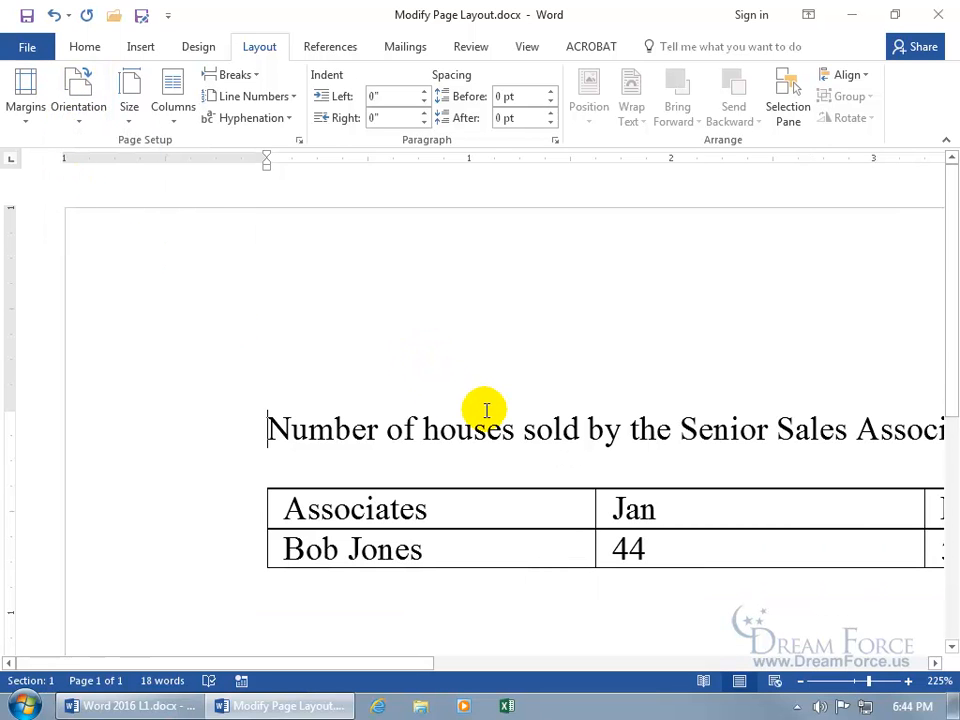
# - Zoom the document to 100% and center the empty paragraph below the table
pyautogui.click(870, 686)
pyautogui.moveTo(866, 688); pyautogui.dragTo(853, 686)
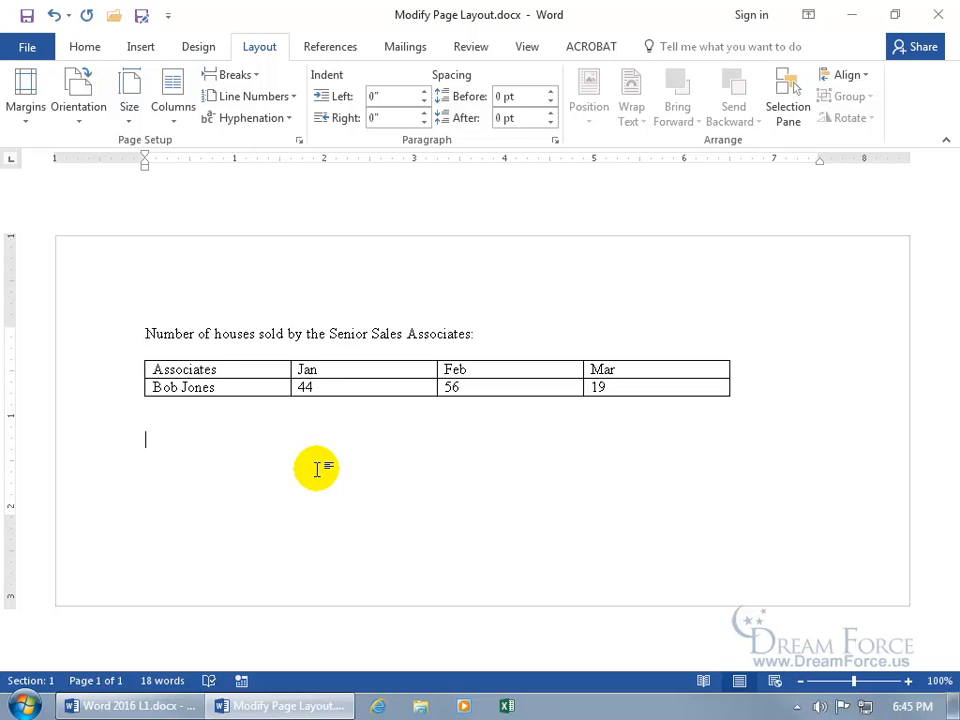
pyautogui.click(92, 47)
pyautogui.click(347, 111)
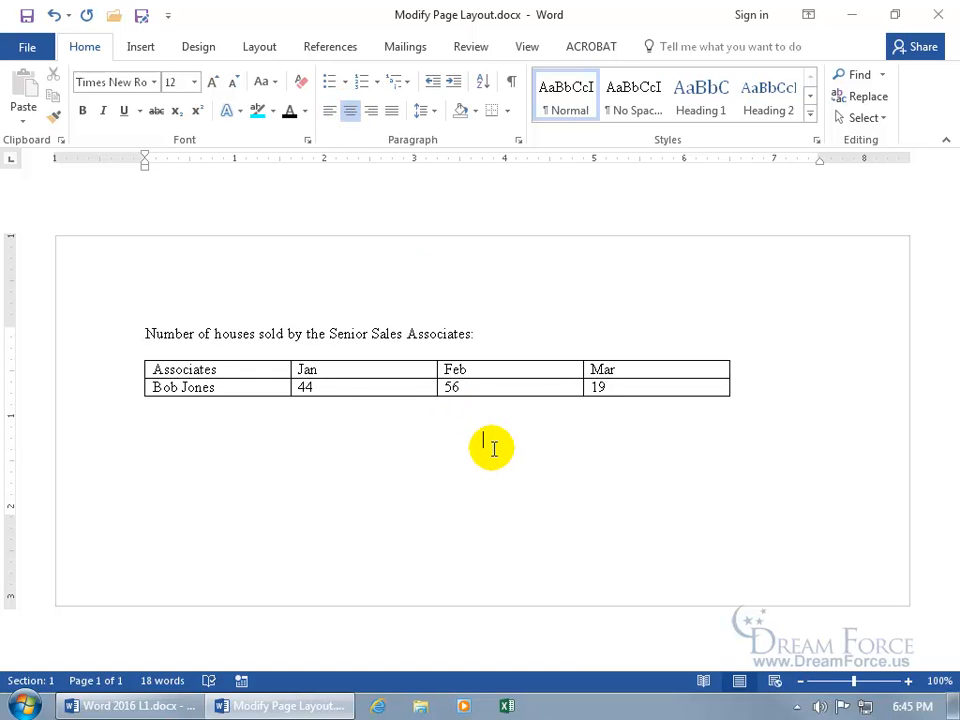
# - Set the paper size to Letter and the orientation to Portrait for the whole document
pyautogui.doubleClick(99, 161)
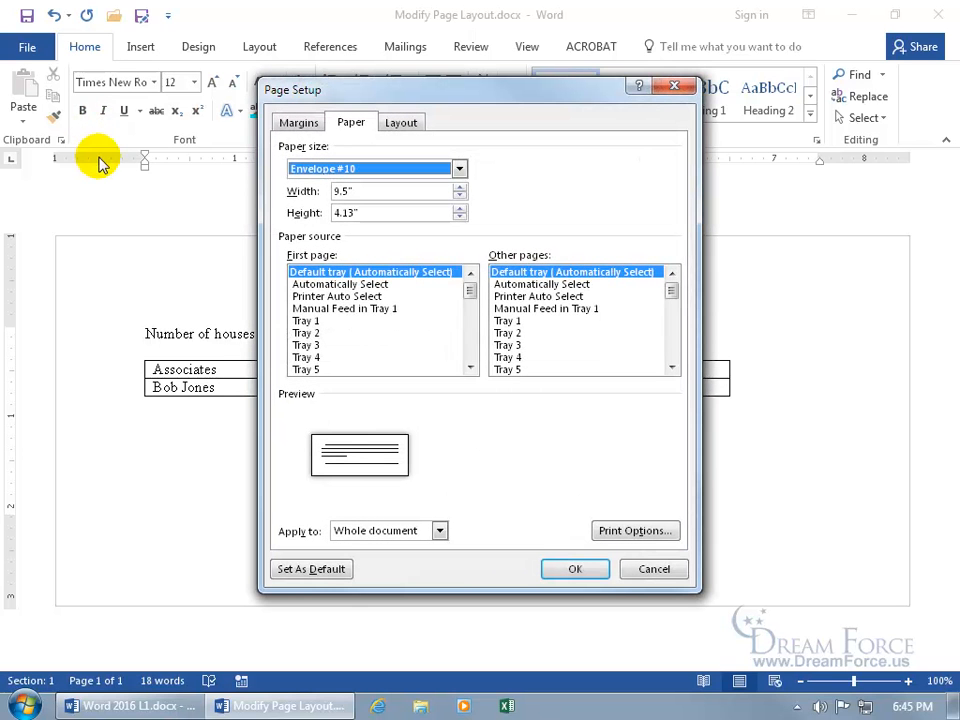
pyautogui.click(459, 169)
pyautogui.click(463, 201)
pyautogui.click(405, 186)
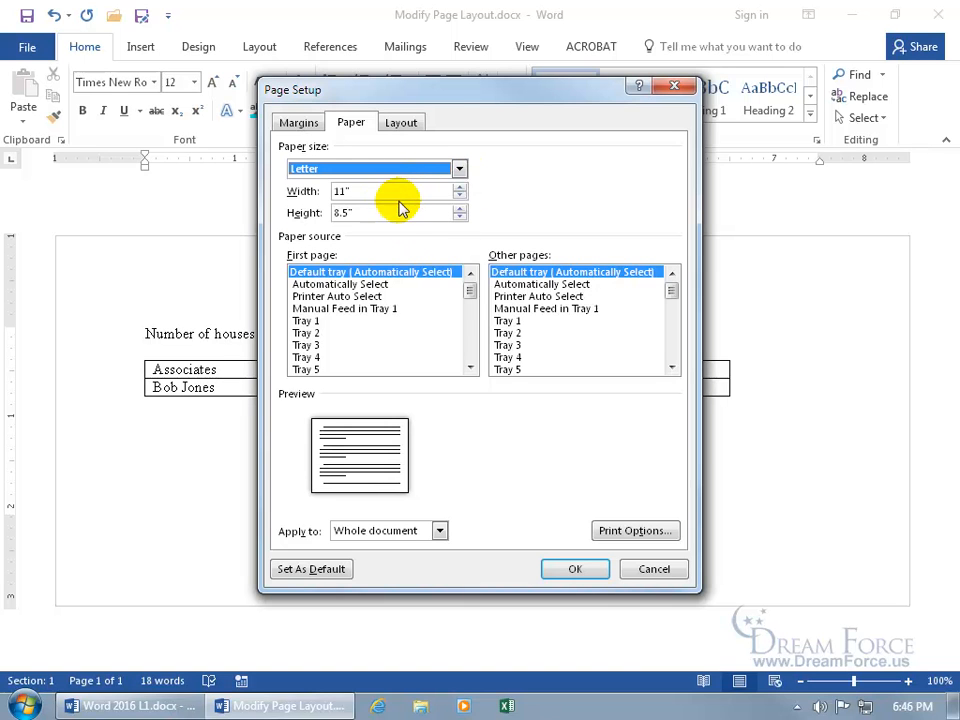
pyautogui.click(305, 123)
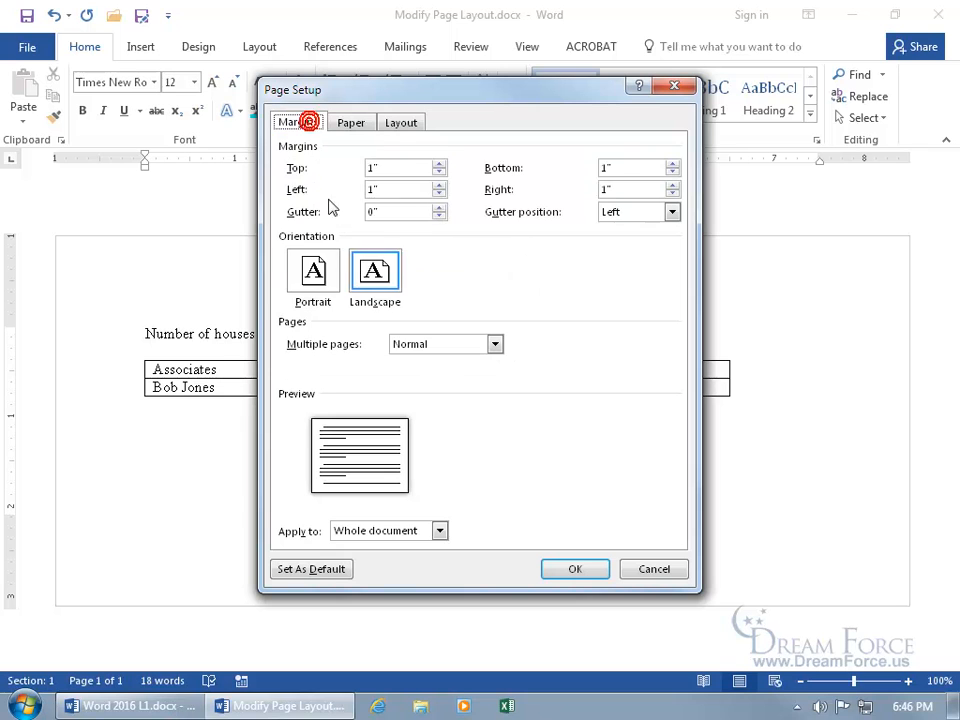
pyautogui.click(314, 270)
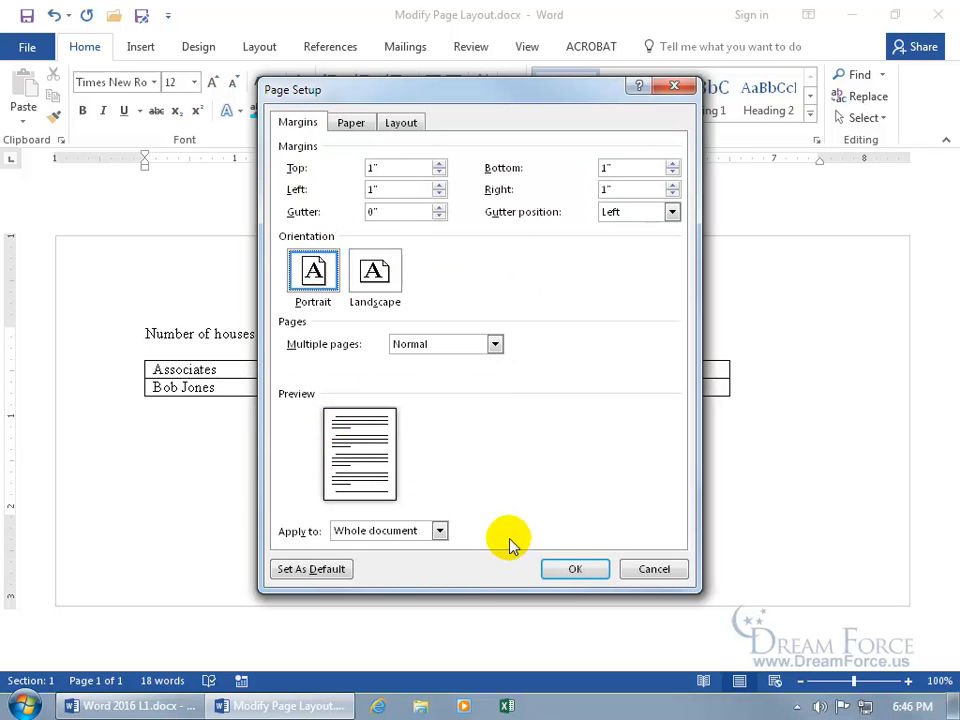
pyautogui.click(572, 568)
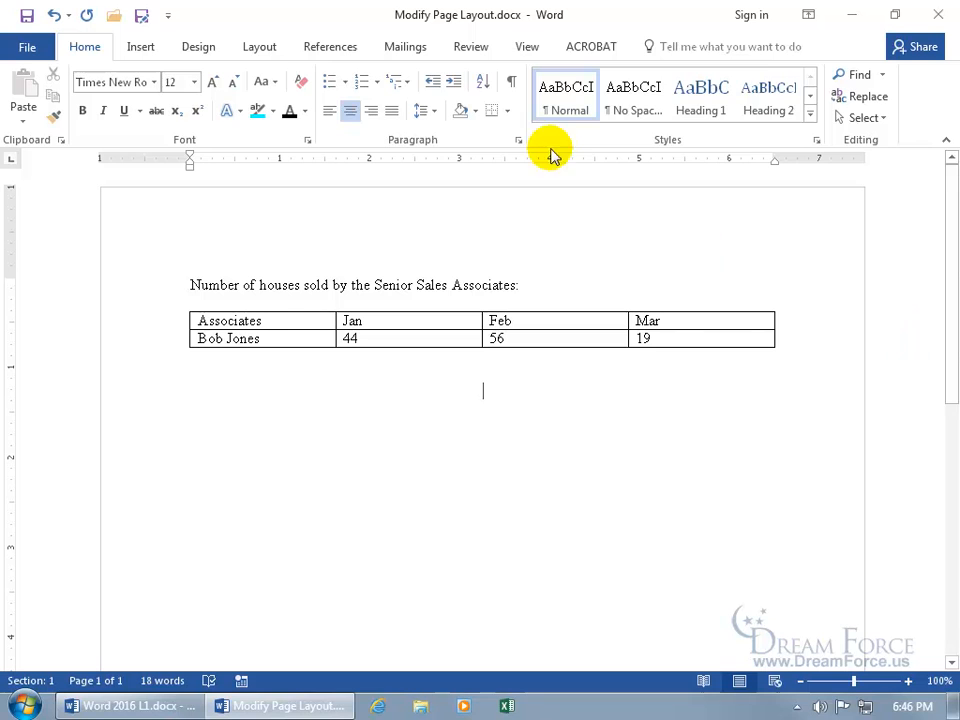
# - Fit the document view to the page width
pyautogui.click(526, 47)
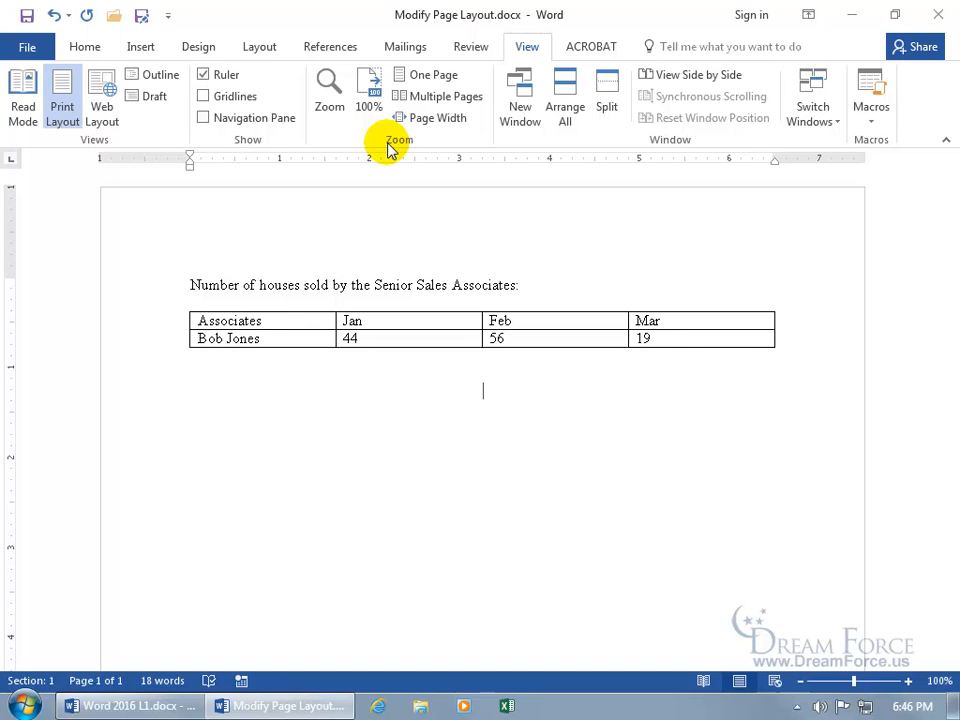
pyautogui.click(436, 121)
pyautogui.scroll(1, 439, 190)
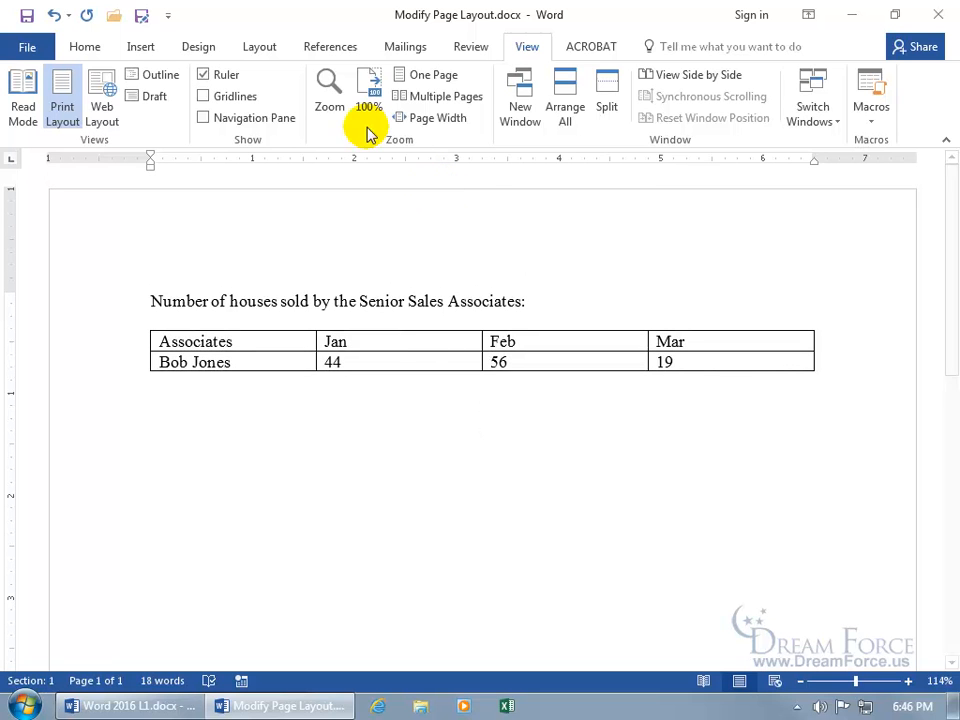
# - Preview the 75% option in the Zoom dialog without applying it
pyautogui.click(329, 98)
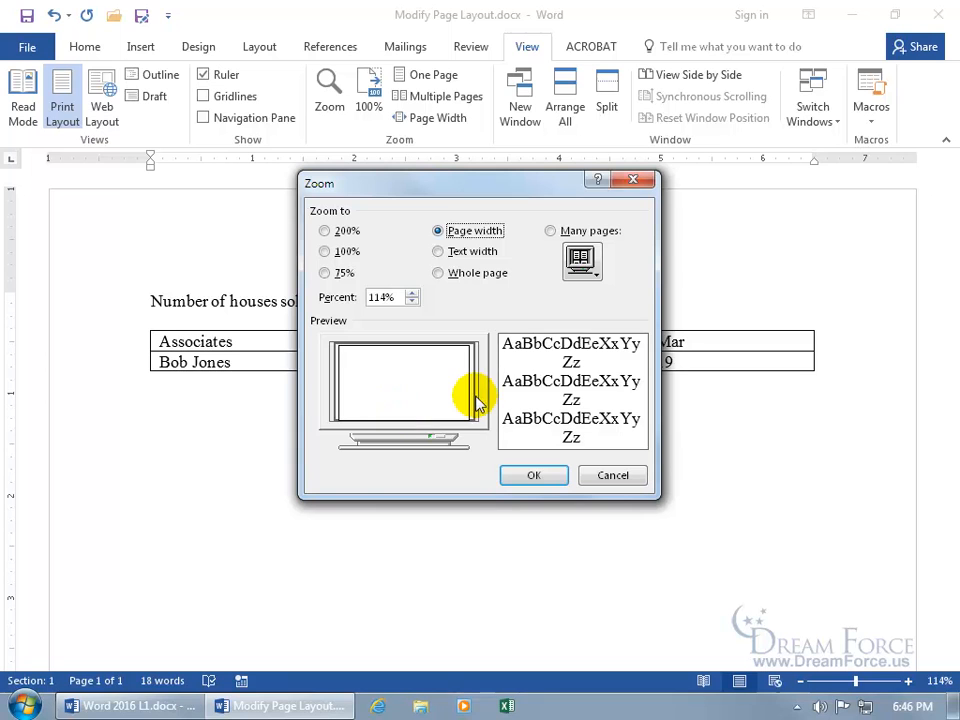
pyautogui.click(327, 275)
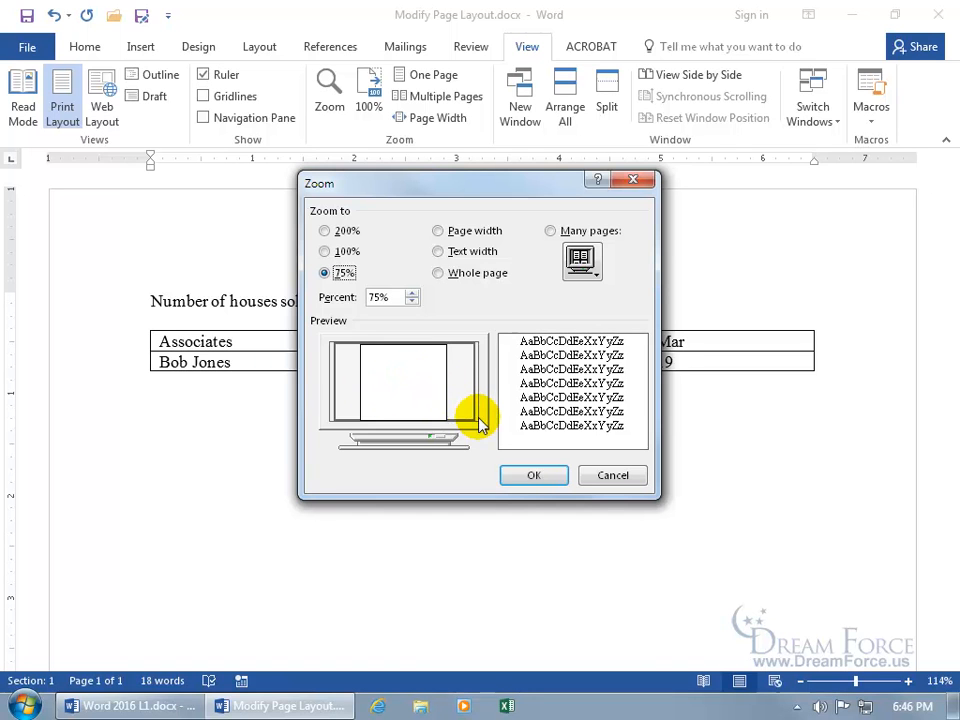
pyautogui.click(613, 475)
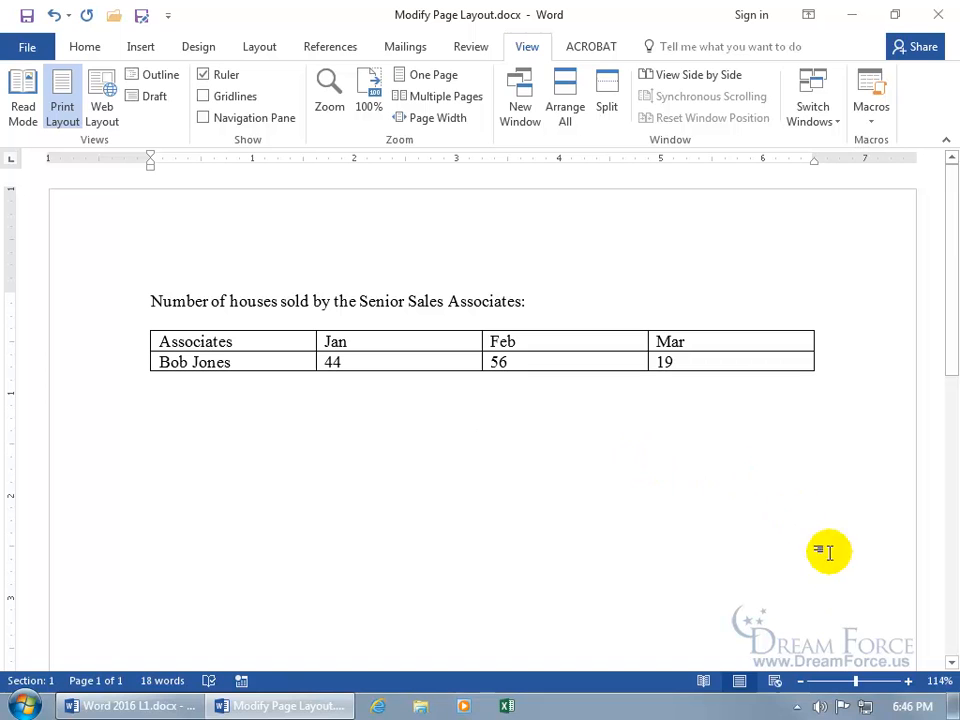
pyautogui.click(939, 682)
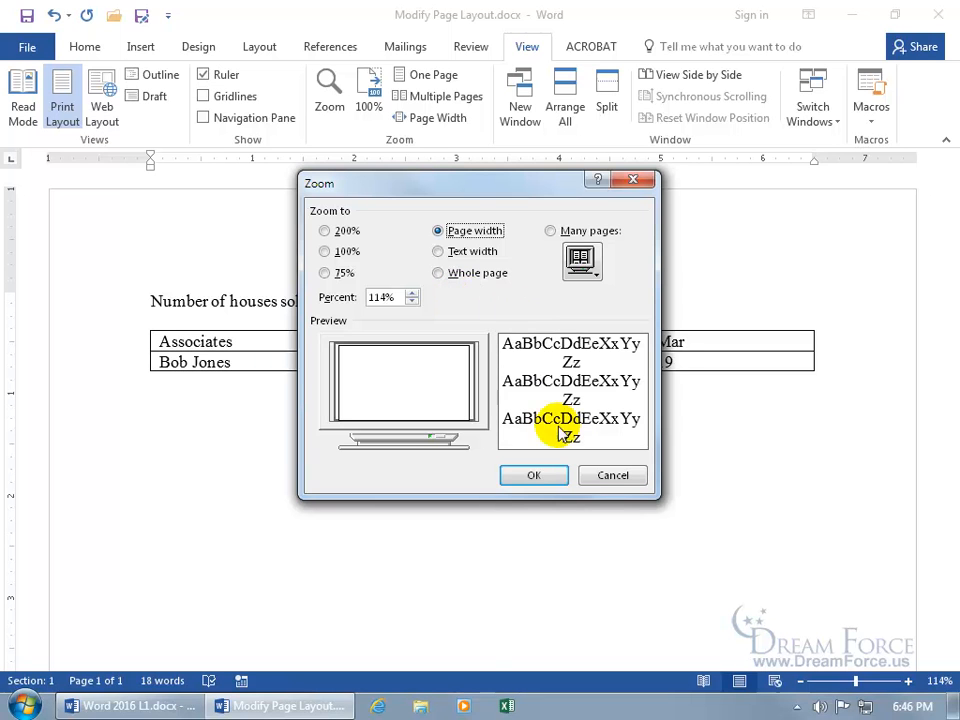
pyautogui.click(613, 477)
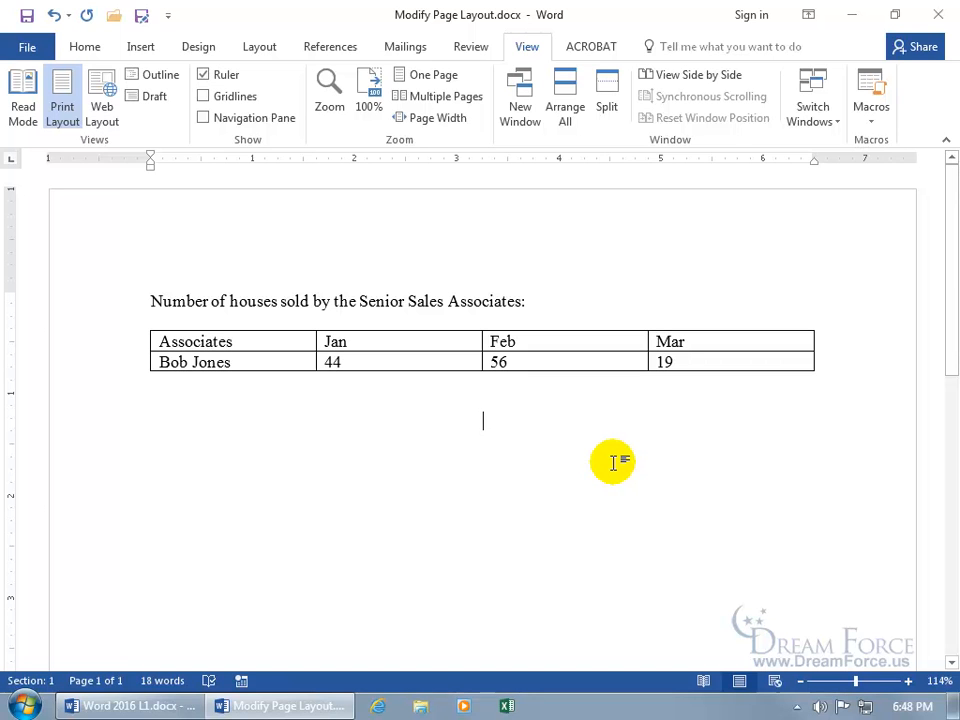
# - View the preset page margins and the custom margin settings
pyautogui.click(259, 47)
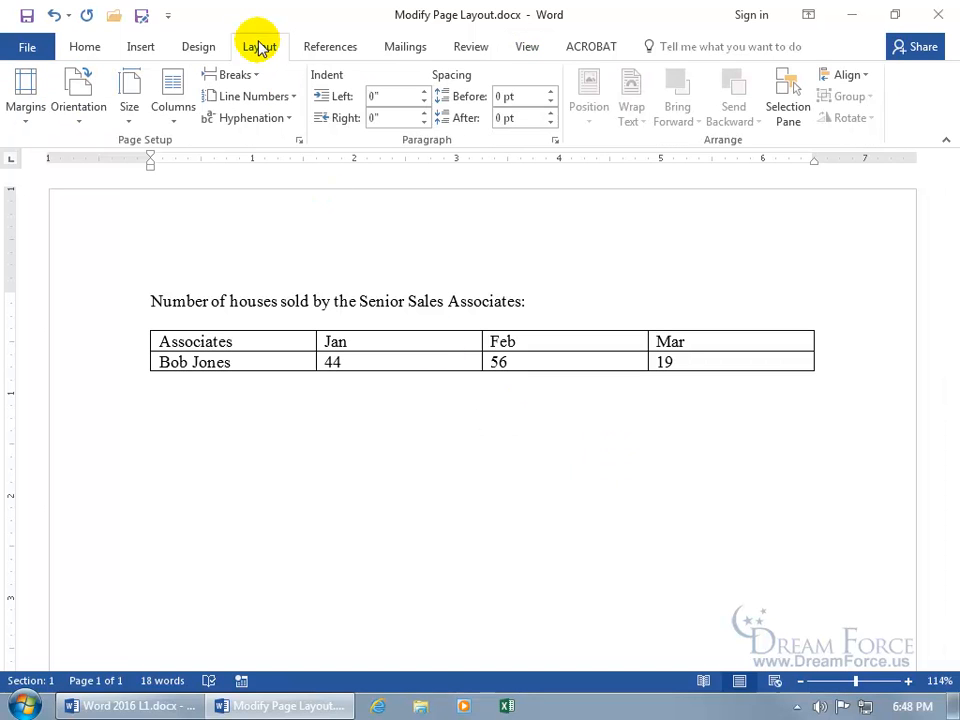
pyautogui.click(27, 108)
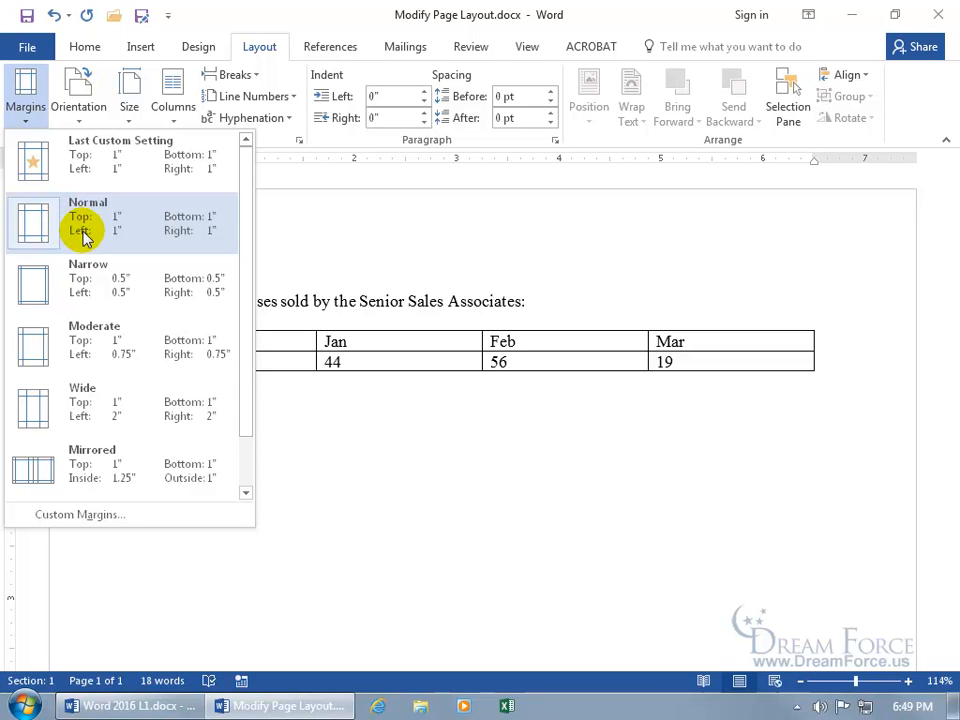
pyautogui.click(88, 516)
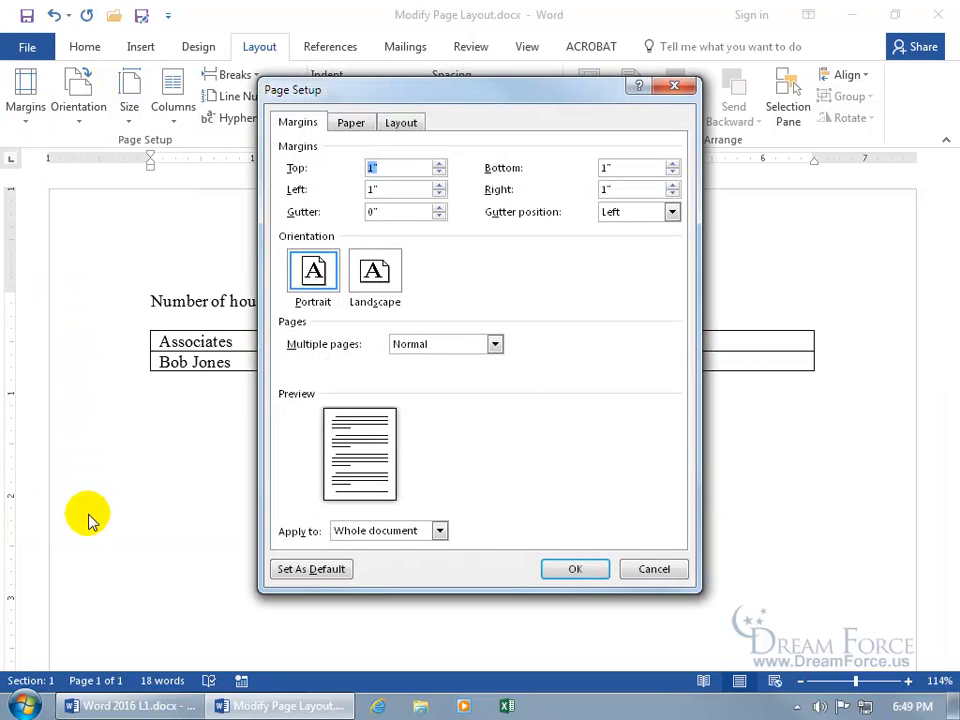
pyautogui.click(673, 90)
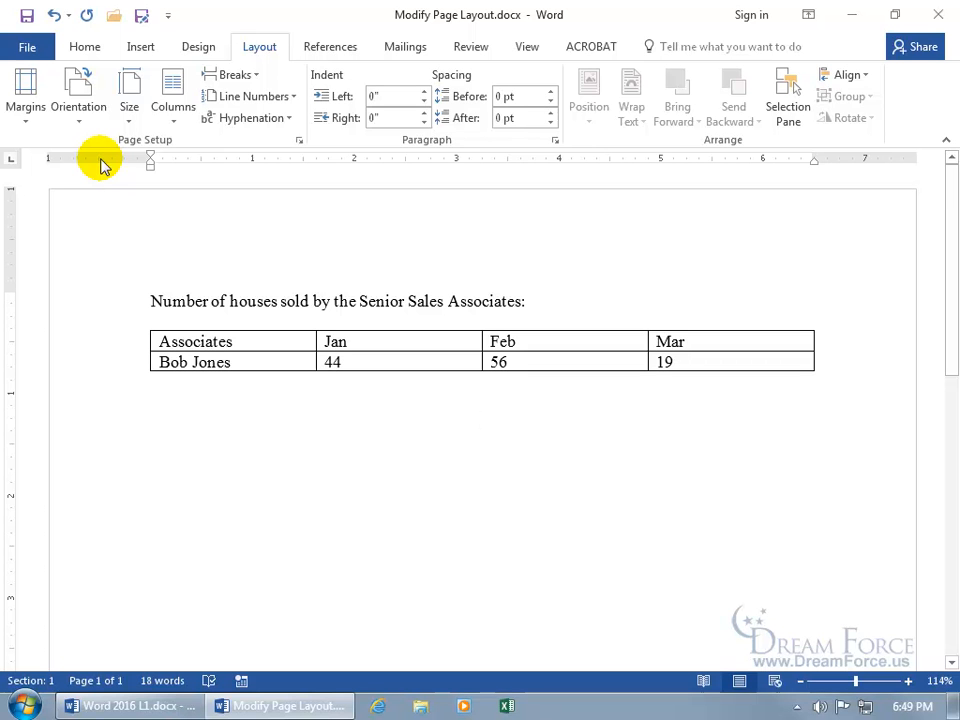
# - Set the document's left page margin to 0.5 inch
pyautogui.doubleClick(97, 160)
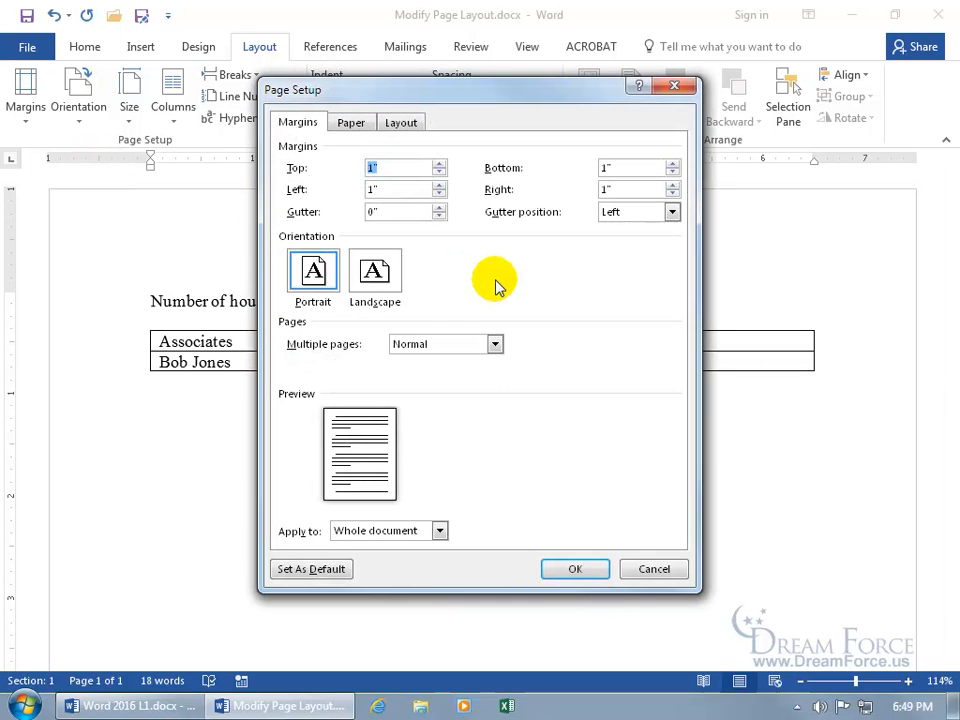
pyautogui.click(370, 190)
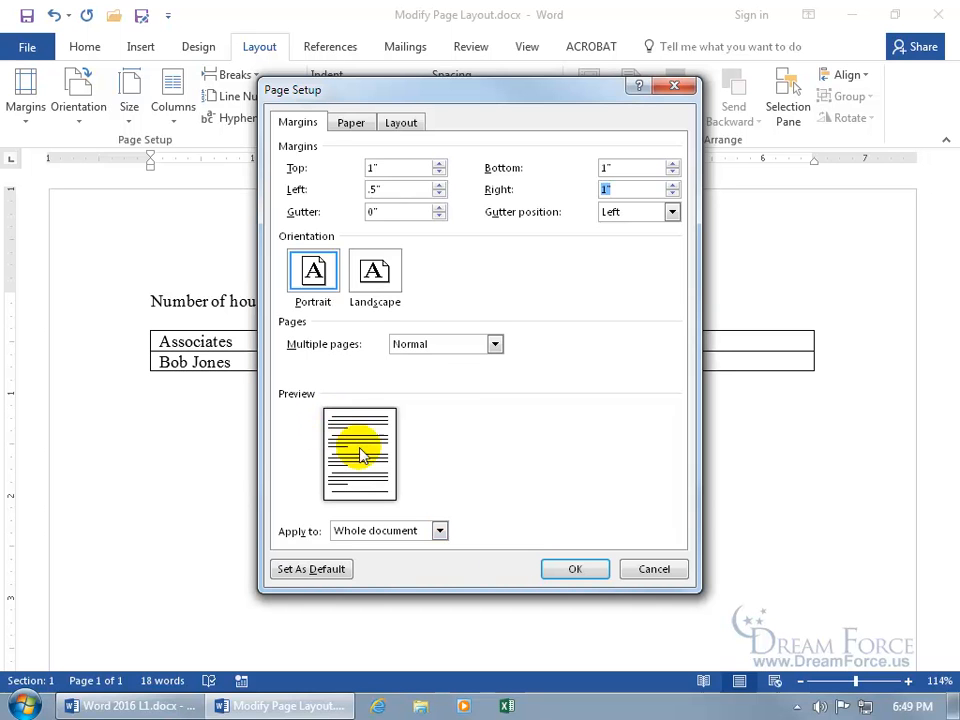
pyautogui.click(575, 569)
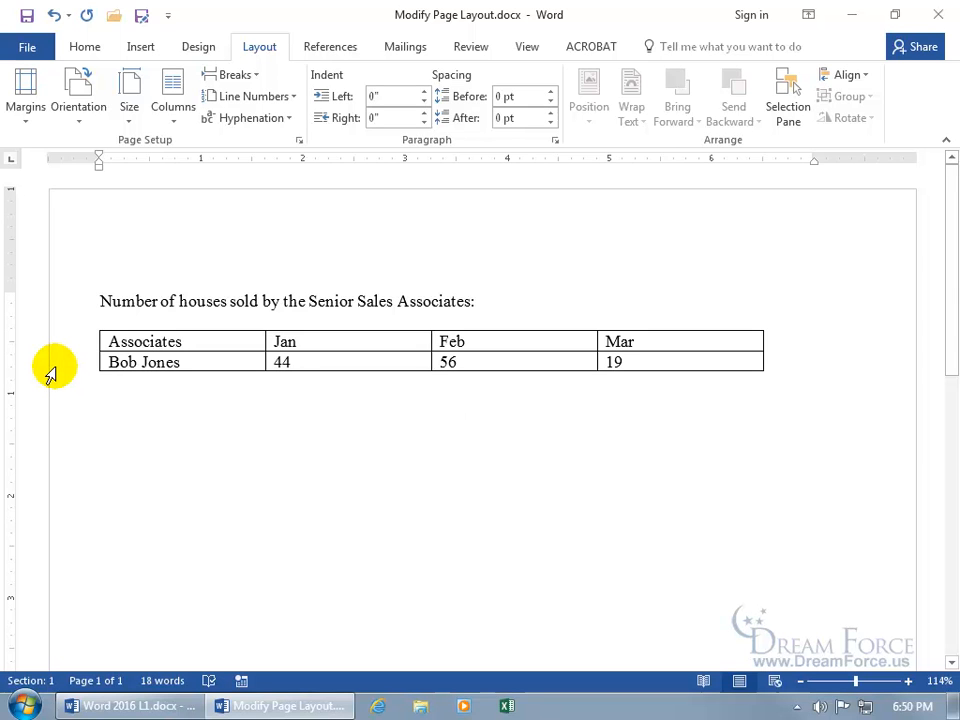
# - Set the document's left page margin to 1 inch in Page Setup
pyautogui.doubleClick(7, 238)
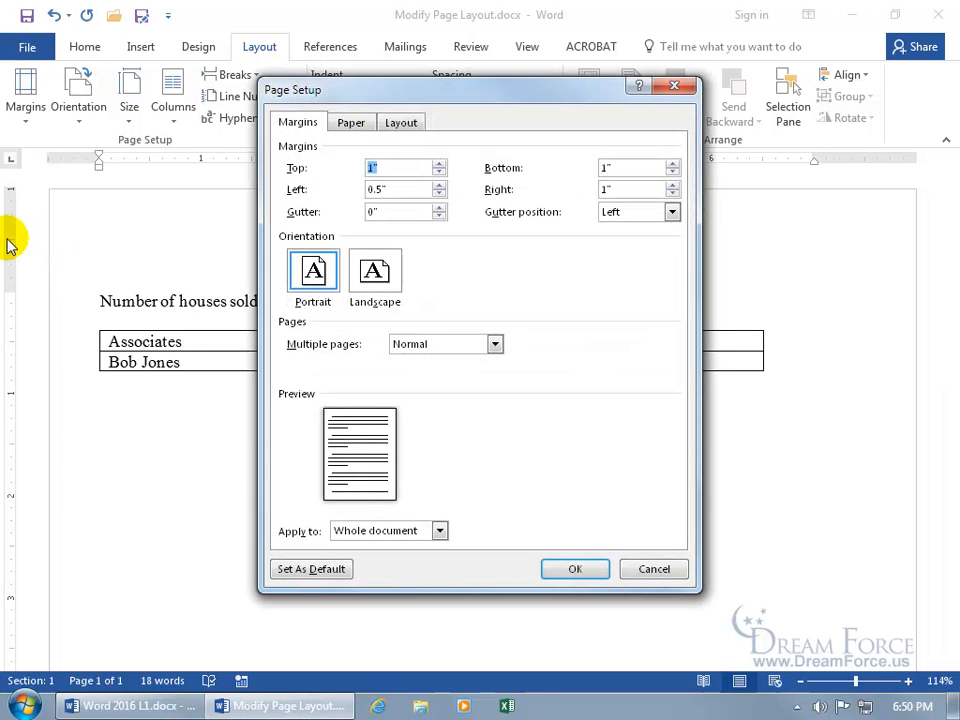
pyautogui.doubleClick(372, 189)
pyautogui.write('1')
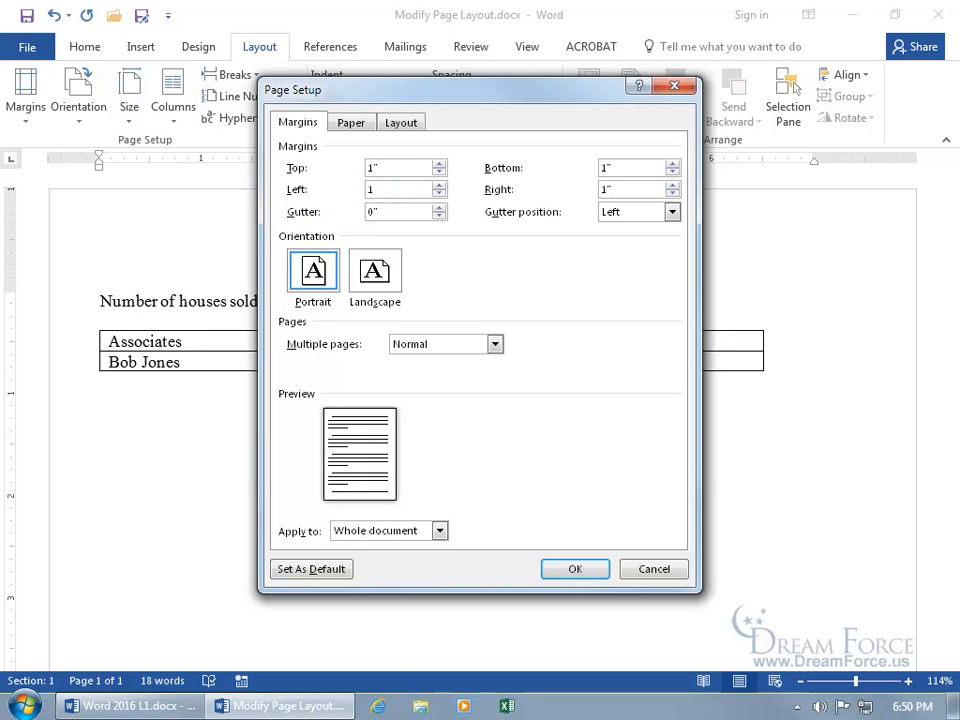
pyautogui.press('Tab')
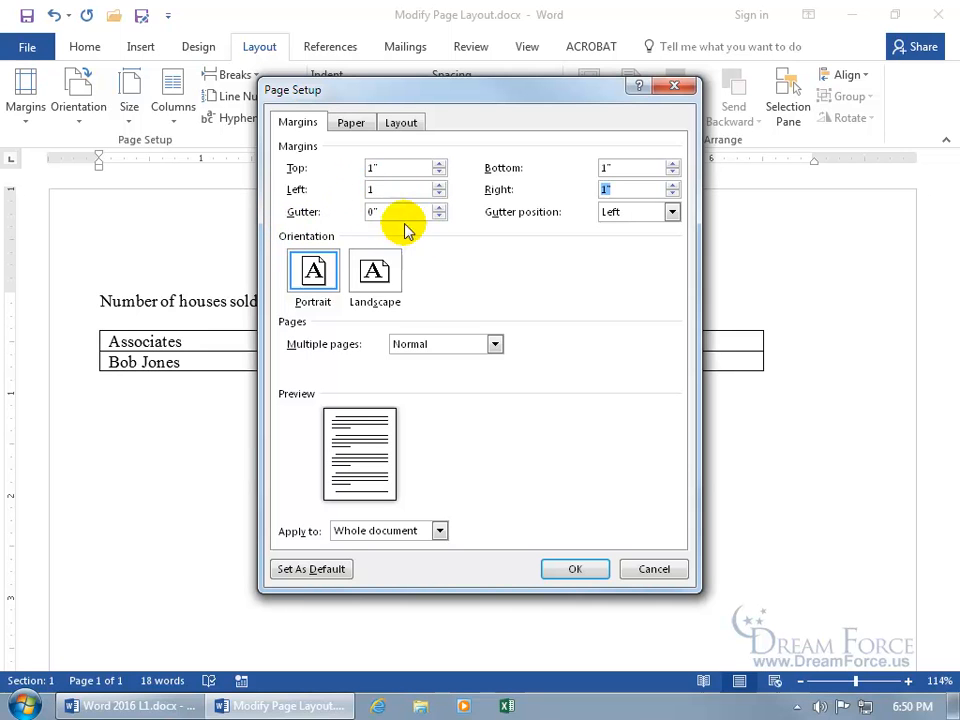
# - Set the page's vertical alignment to Center for the whole document and apply the page setup
pyautogui.click(401, 122)
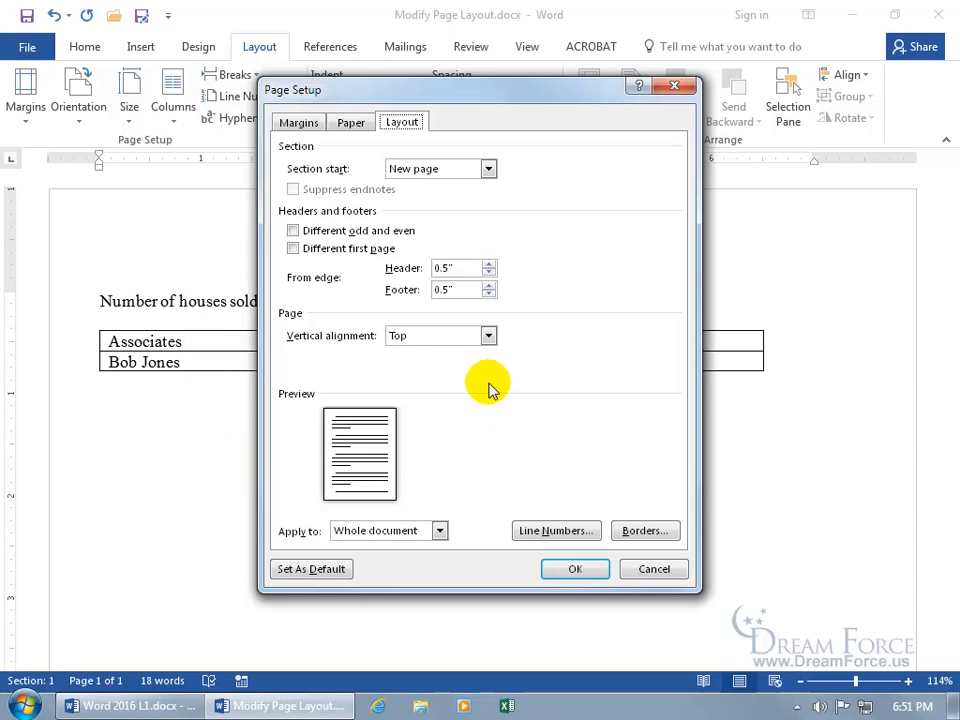
pyautogui.click(489, 336)
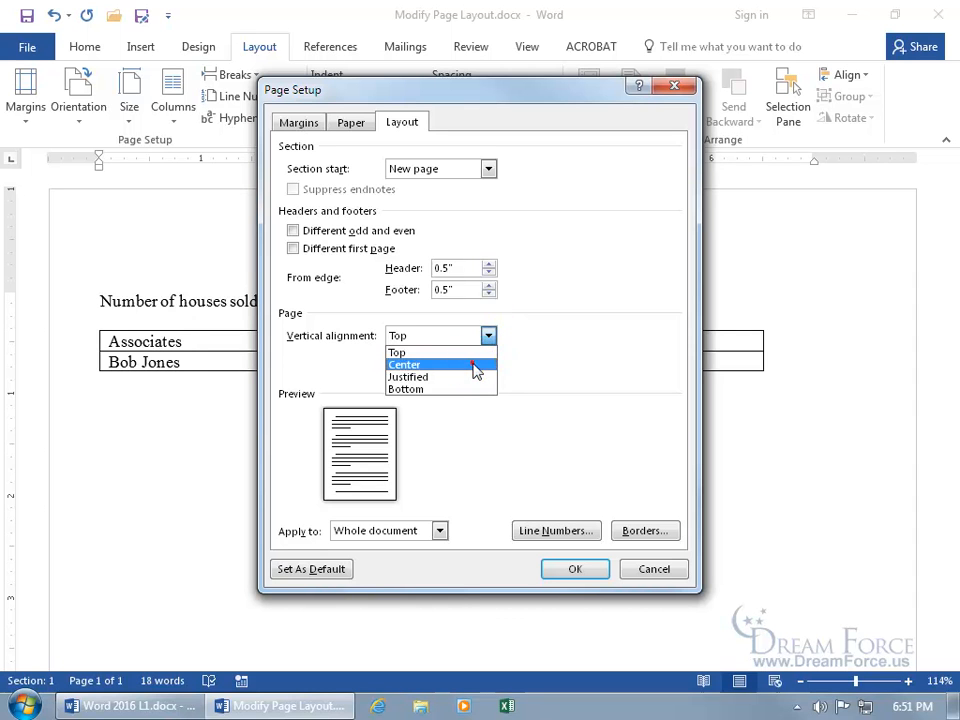
pyautogui.click(476, 368)
pyautogui.click(566, 576)
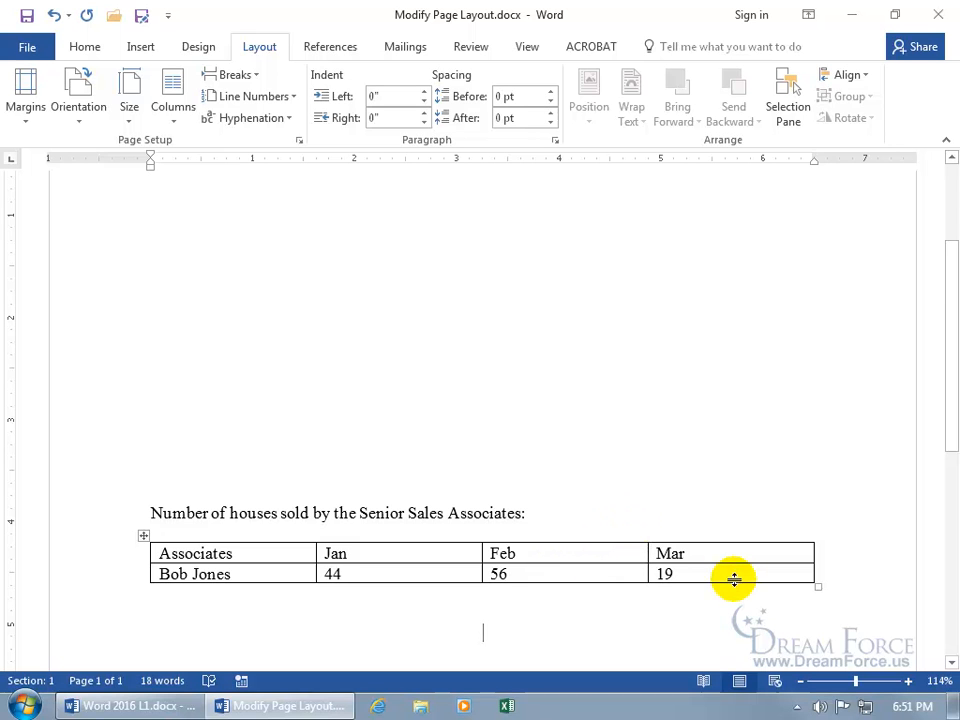
pyautogui.moveTo(853, 681); pyautogui.dragTo(828, 692)
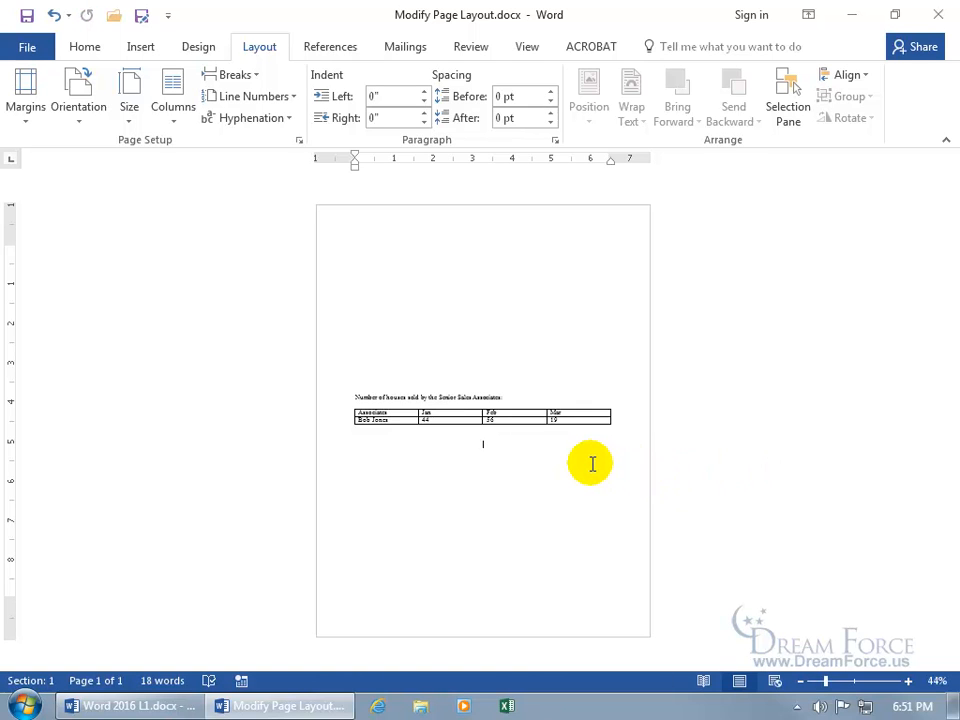
# - Insert a run of blank lines above the "Number of houses sold" line
pyautogui.click(414, 364)
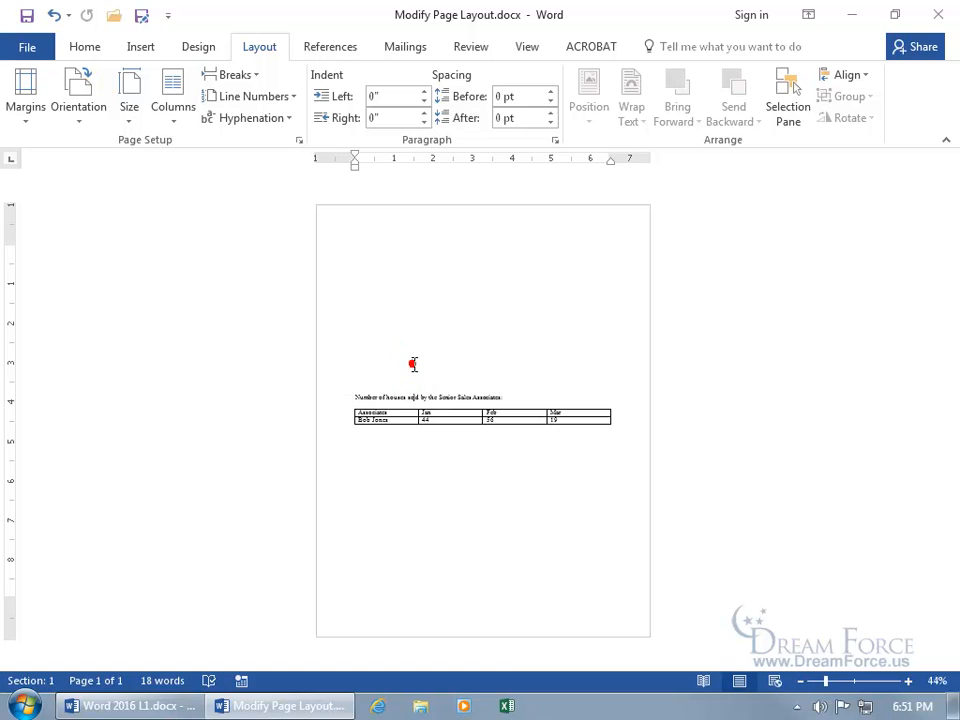
pyautogui.click(358, 381)
pyautogui.click(351, 392)
pyautogui.press('Return')
pyautogui.press('Return')
pyautogui.press('Return')
pyautogui.press('Return')
pyautogui.press('Return')
pyautogui.press('Return')
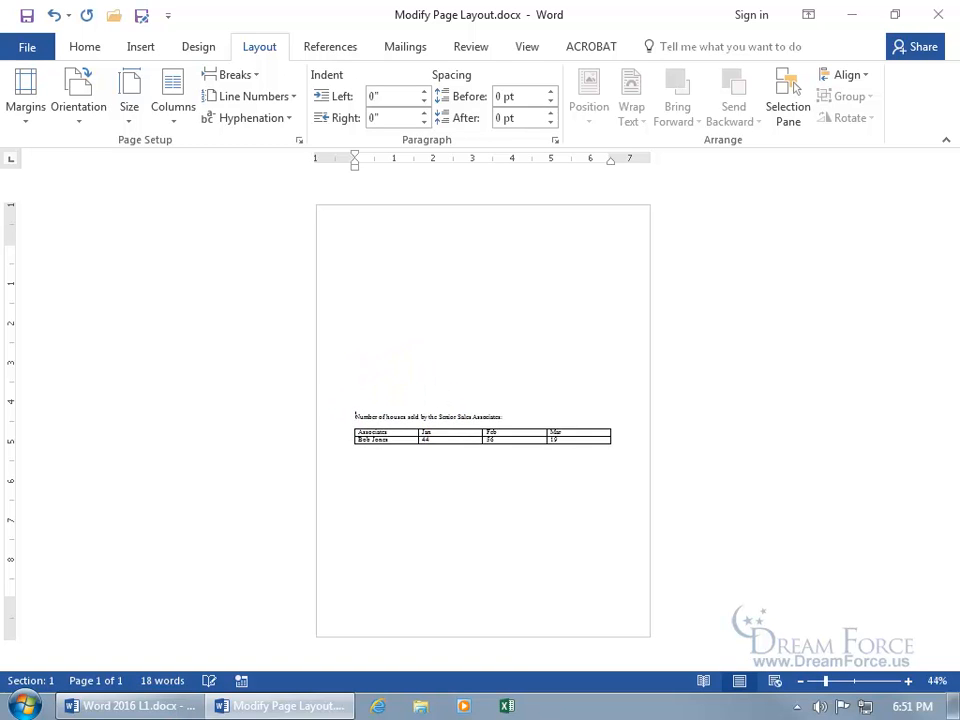
pyautogui.press('Return')
pyautogui.press('Return')
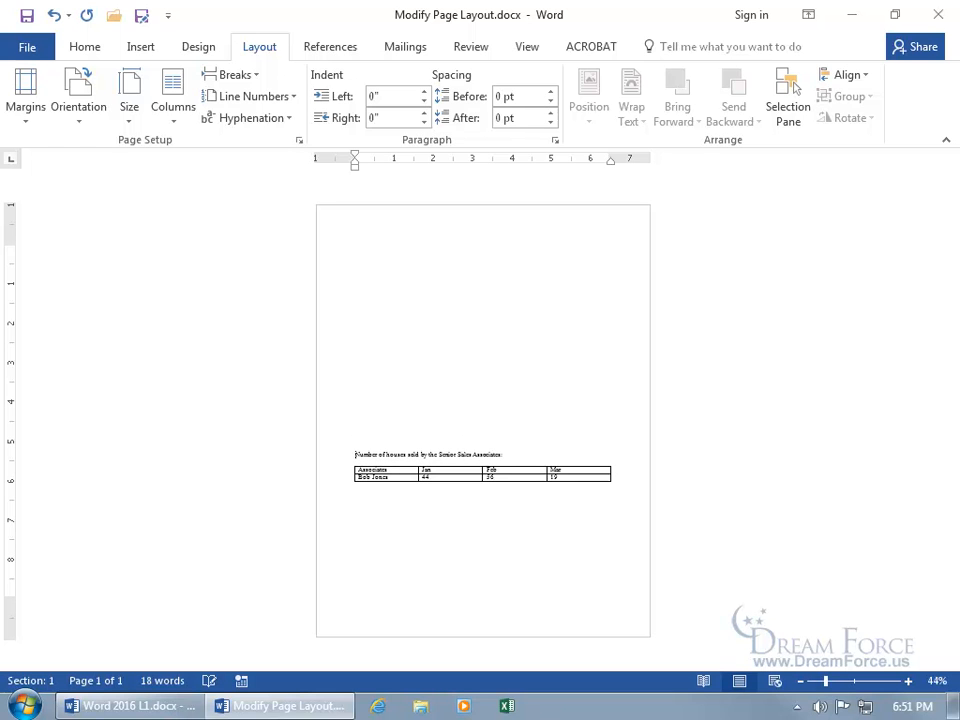
# - Show the paragraph marks and delete the blank paragraphs above the "Number of houses sold" line
pyautogui.click(80, 45)
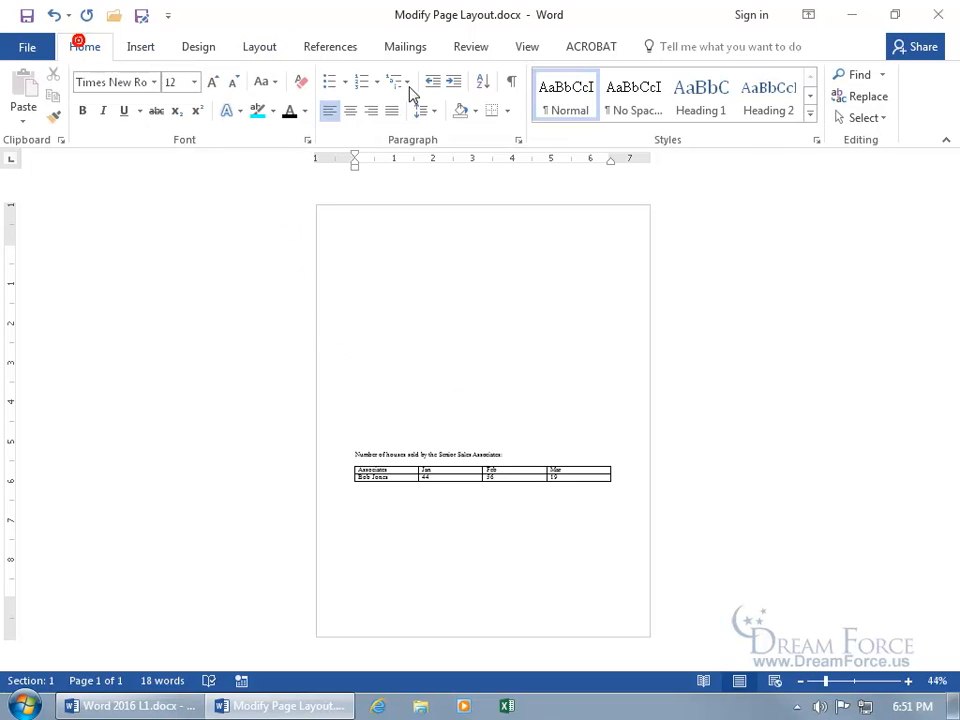
pyautogui.click(512, 81)
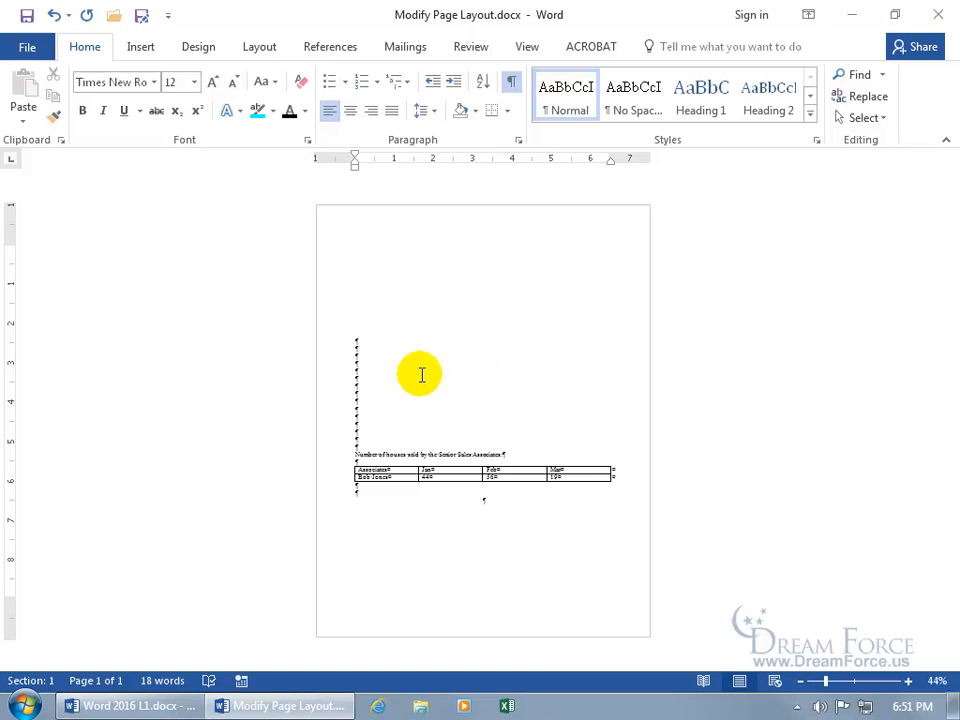
pyautogui.click(352, 340)
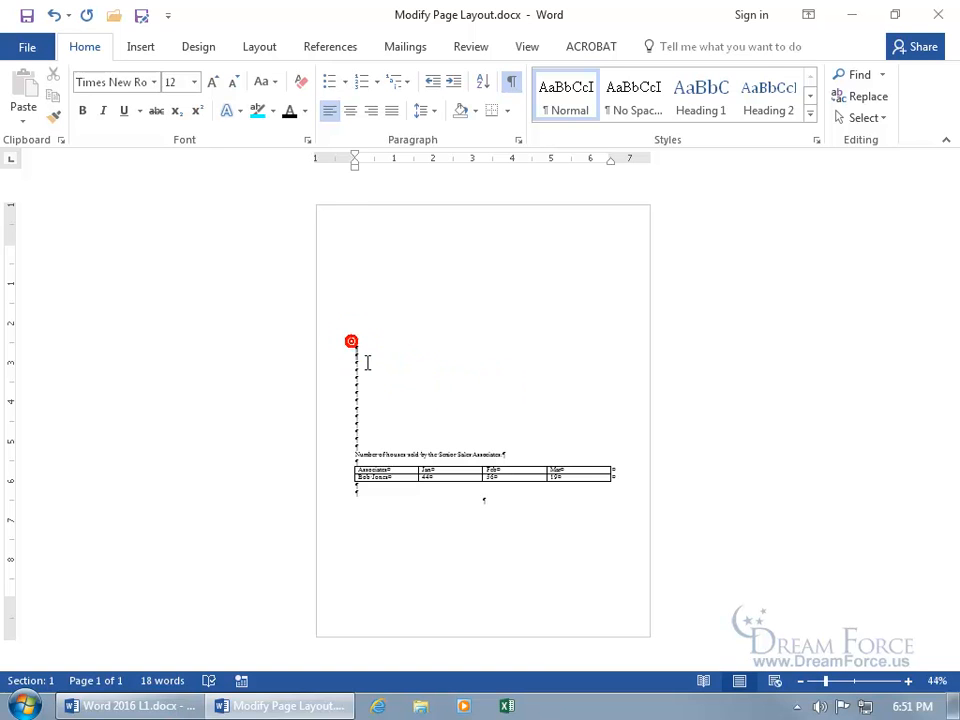
pyautogui.press('Delete')
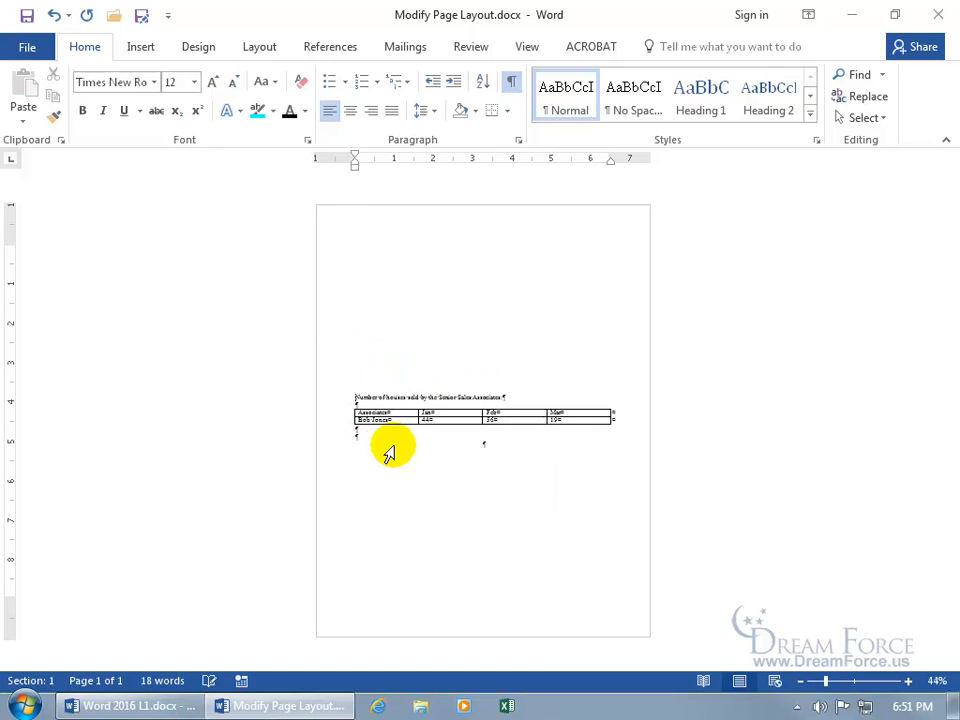
# - Delete the centered blank paragraph and the extra blank paragraph below the table
pyautogui.click(490, 444)
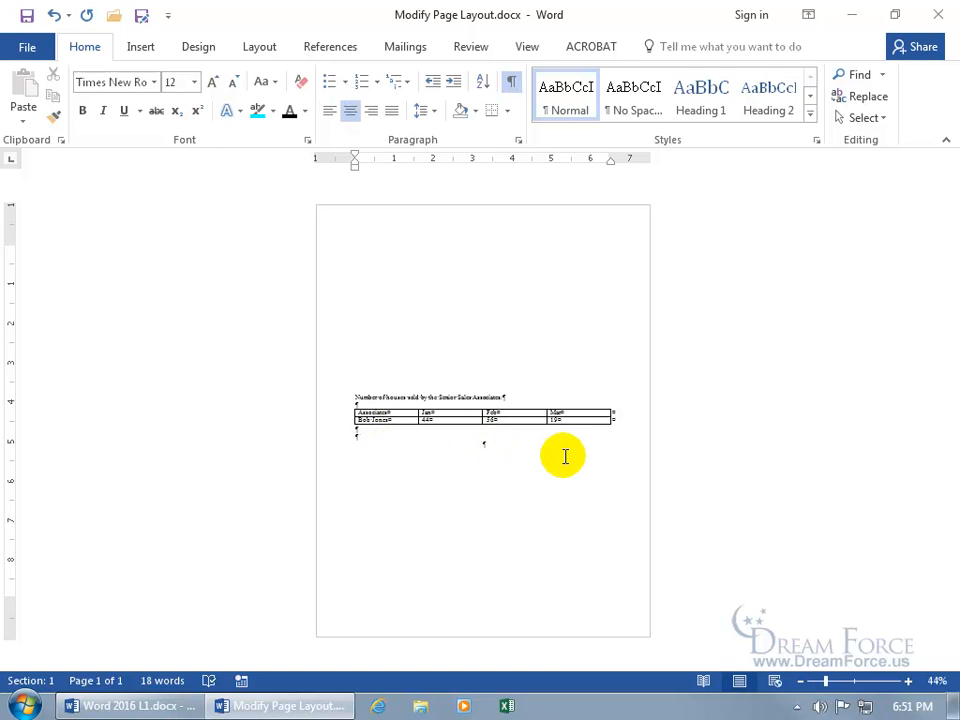
pyautogui.press('BackSpace')
pyautogui.press('BackSpace')
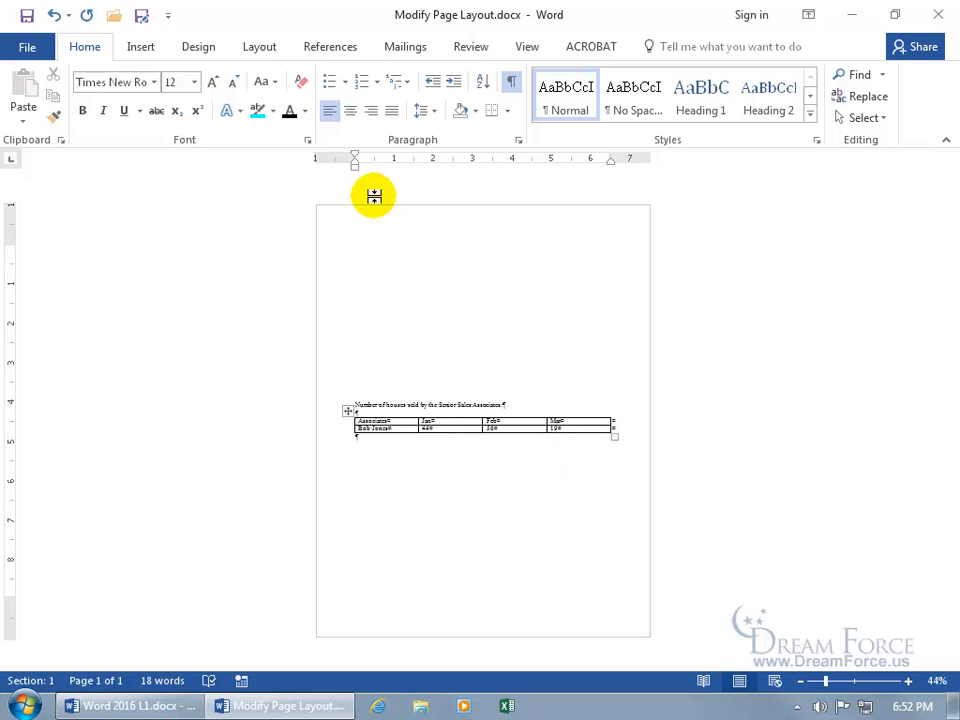
# - Set the page's vertical alignment to Top for the whole document and apply the page setup
pyautogui.doubleClick(335, 161)
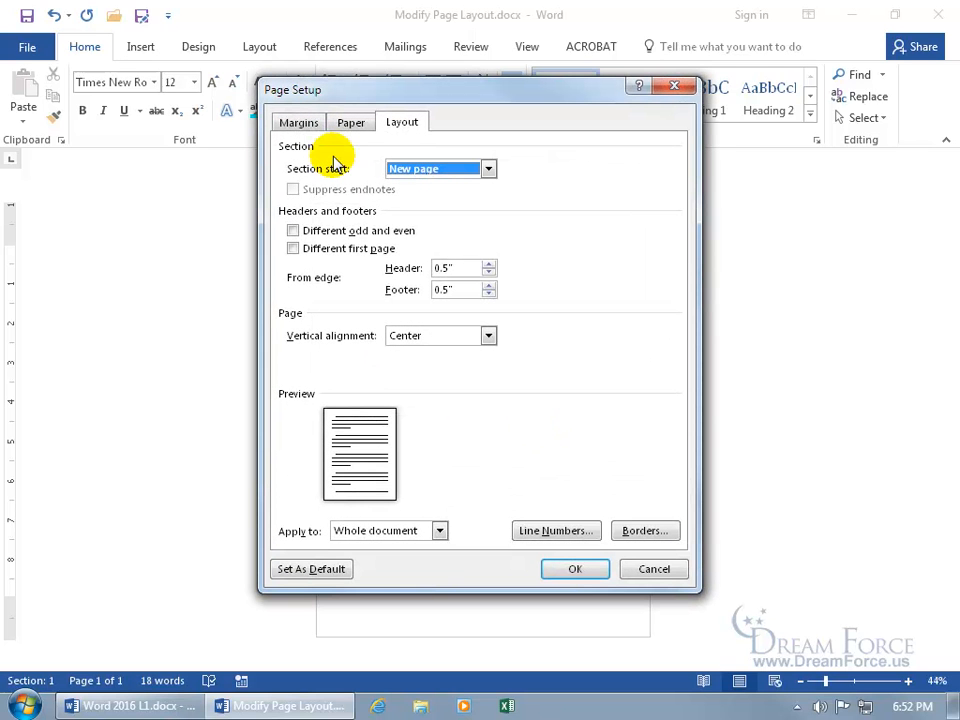
pyautogui.click(487, 335)
pyautogui.click(469, 352)
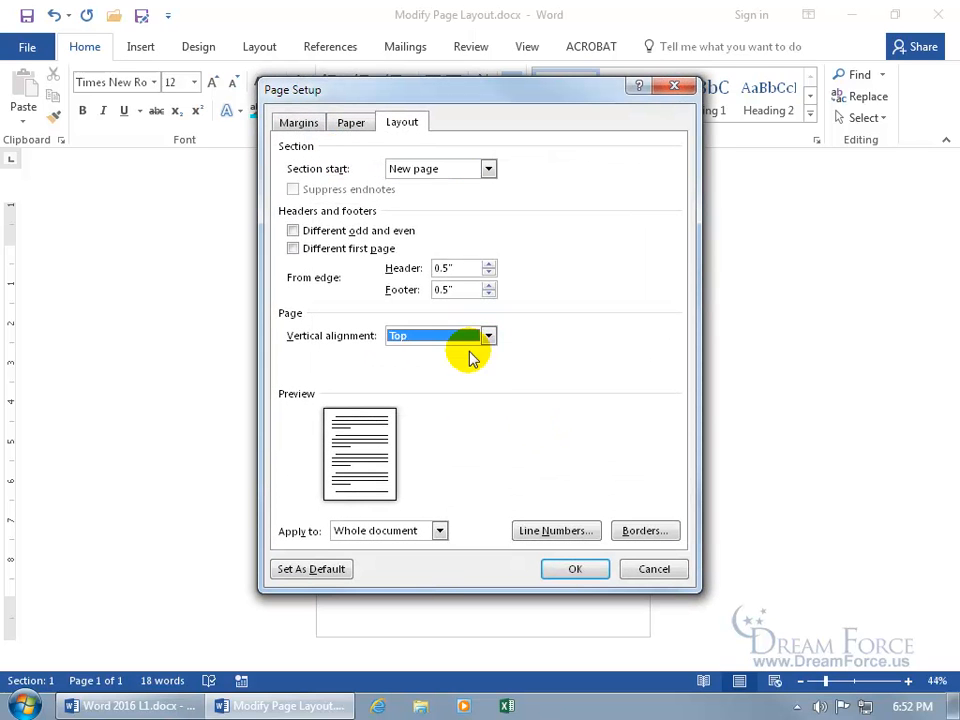
pyautogui.click(578, 571)
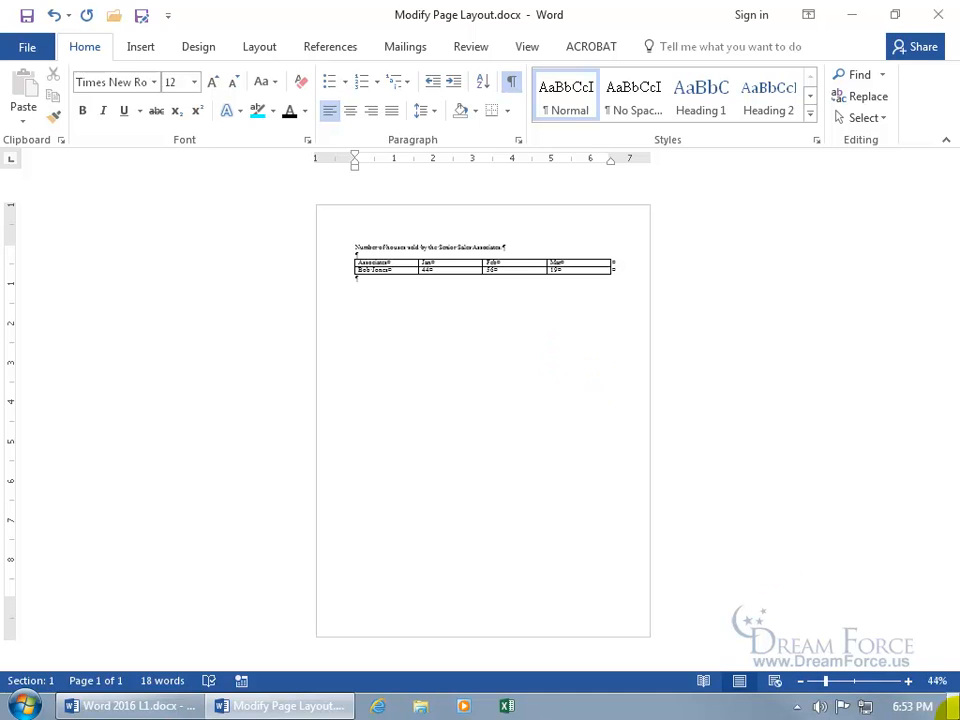
# - Zoom the document to page width and hide the paragraph marks
pyautogui.click(937, 681)
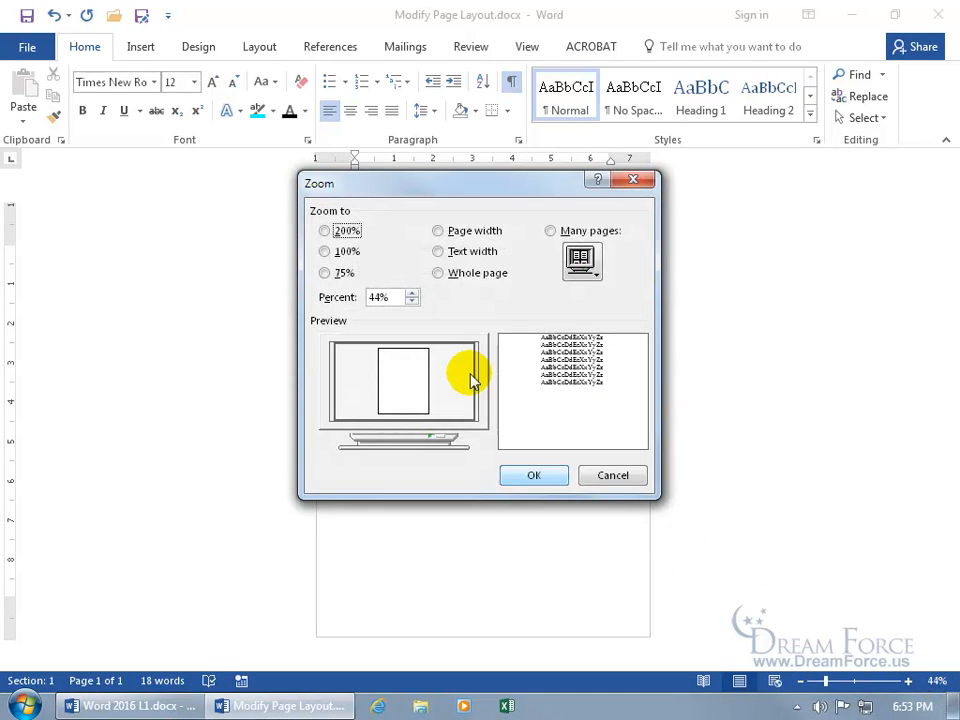
pyautogui.click(439, 232)
pyautogui.click(512, 468)
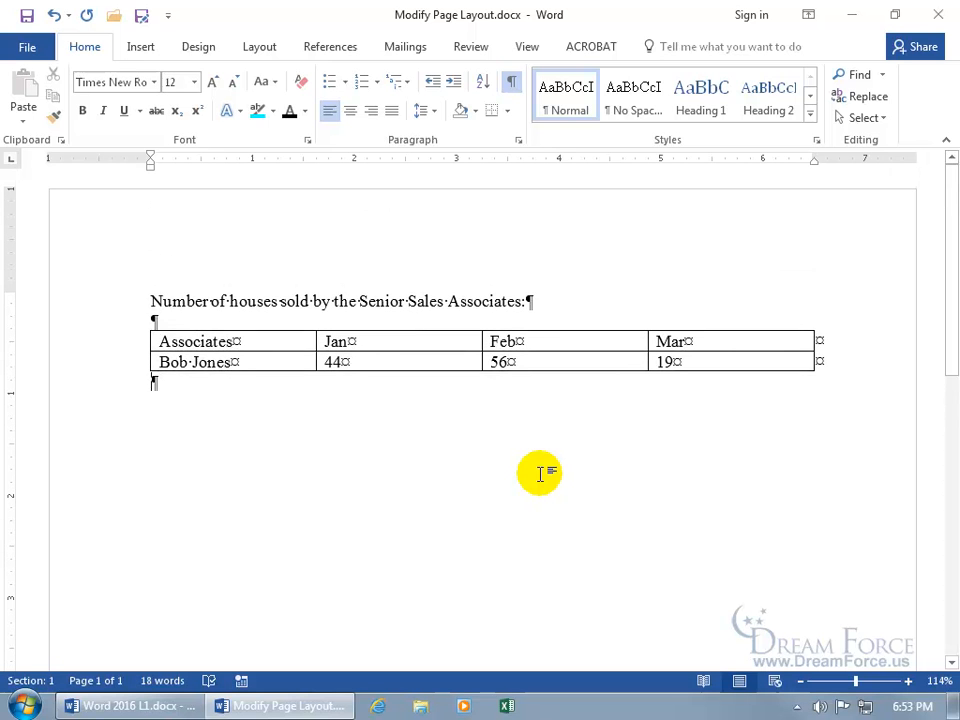
pyautogui.click(510, 82)
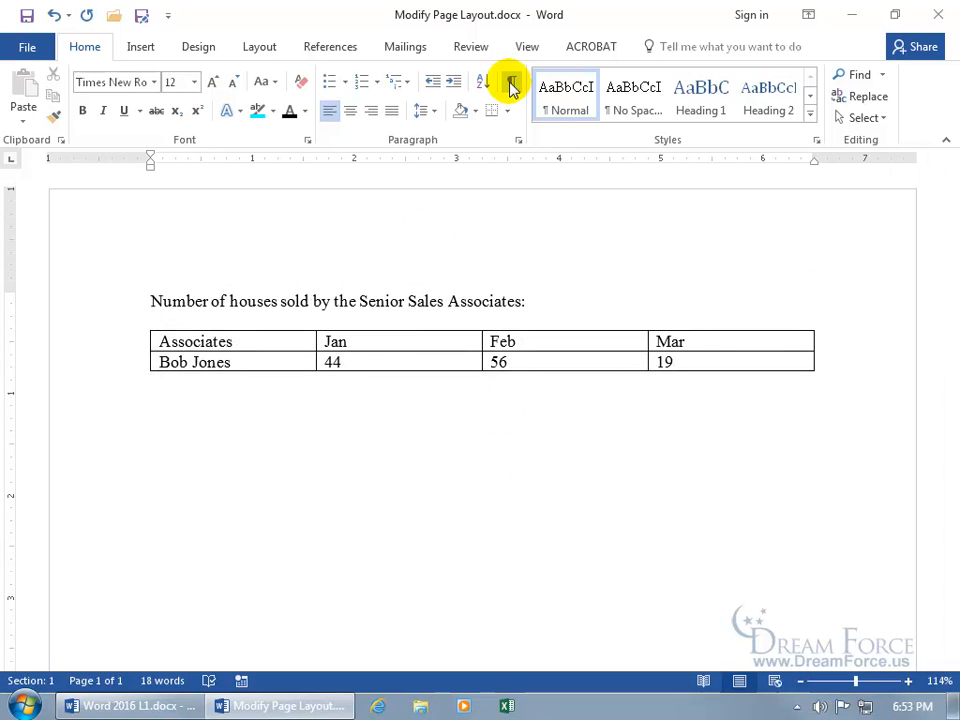
# - Check the page in the print preview at 41% zoom and return to the document
pyautogui.hotkey('ctrl', 'p')
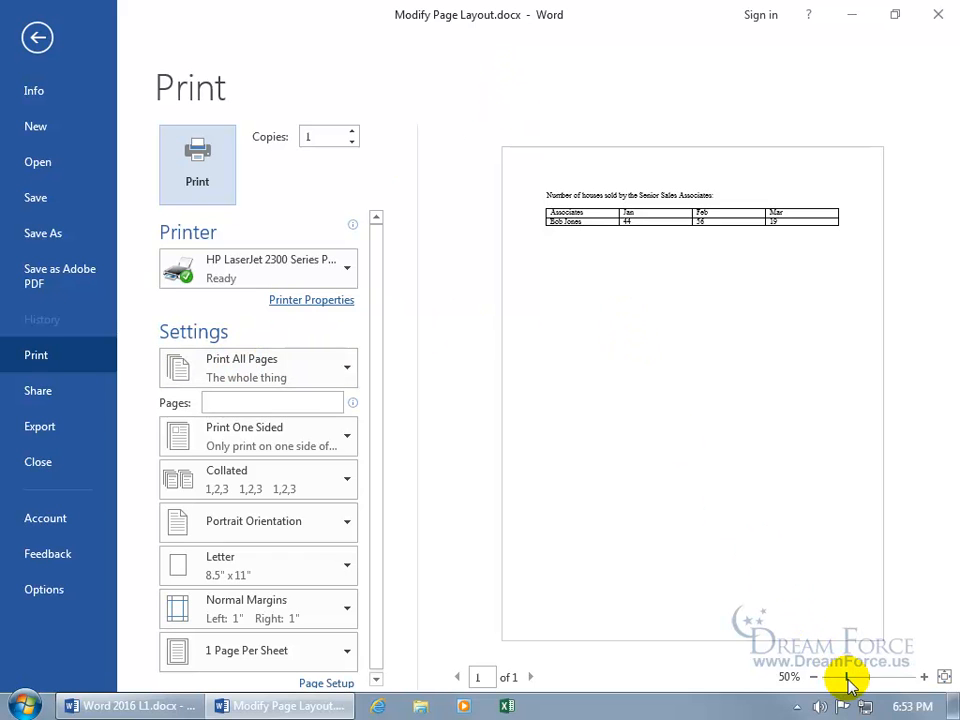
pyautogui.moveTo(847, 680); pyautogui.dragTo(842, 678)
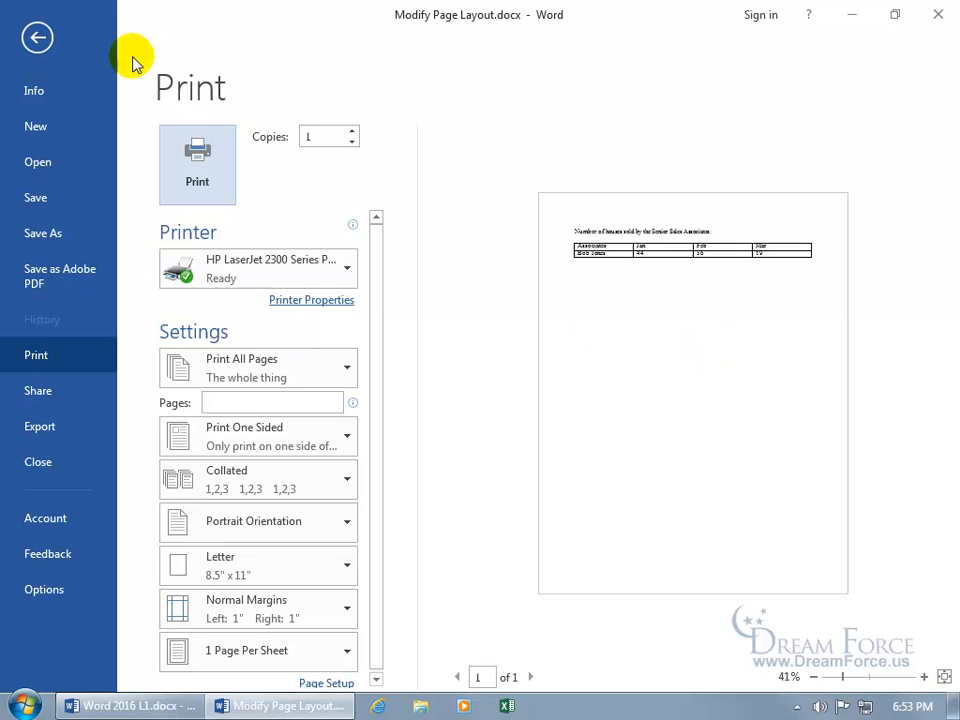
pyautogui.click(32, 32)
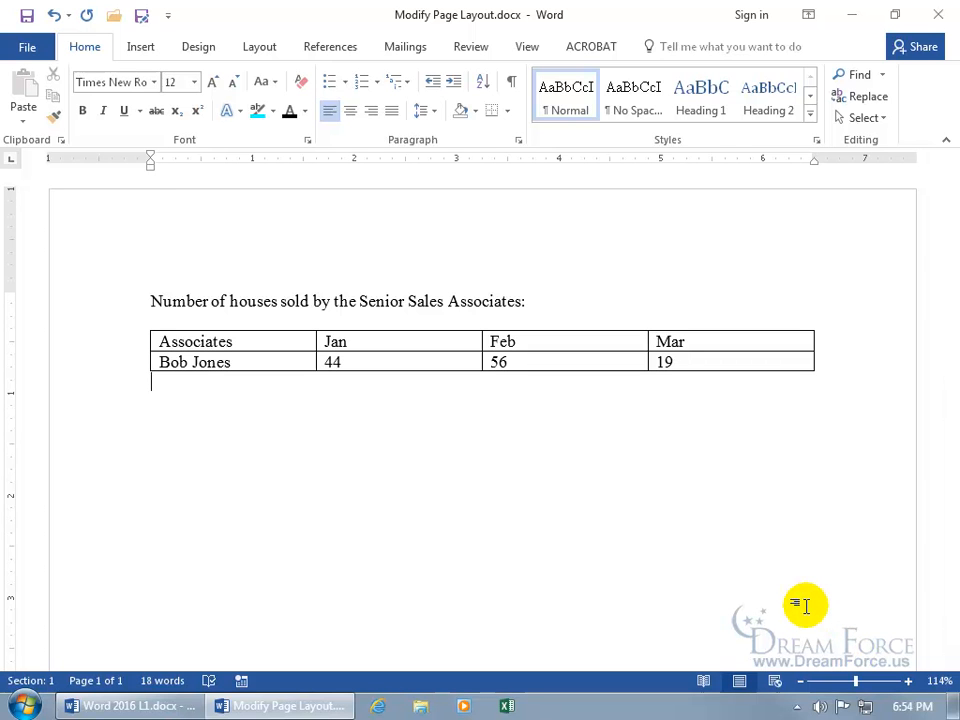
# - Review the margins, paper and layout options in Page Setup from the print settings, leaving them unchanged
pyautogui.hotkey('ctrl', 'p')
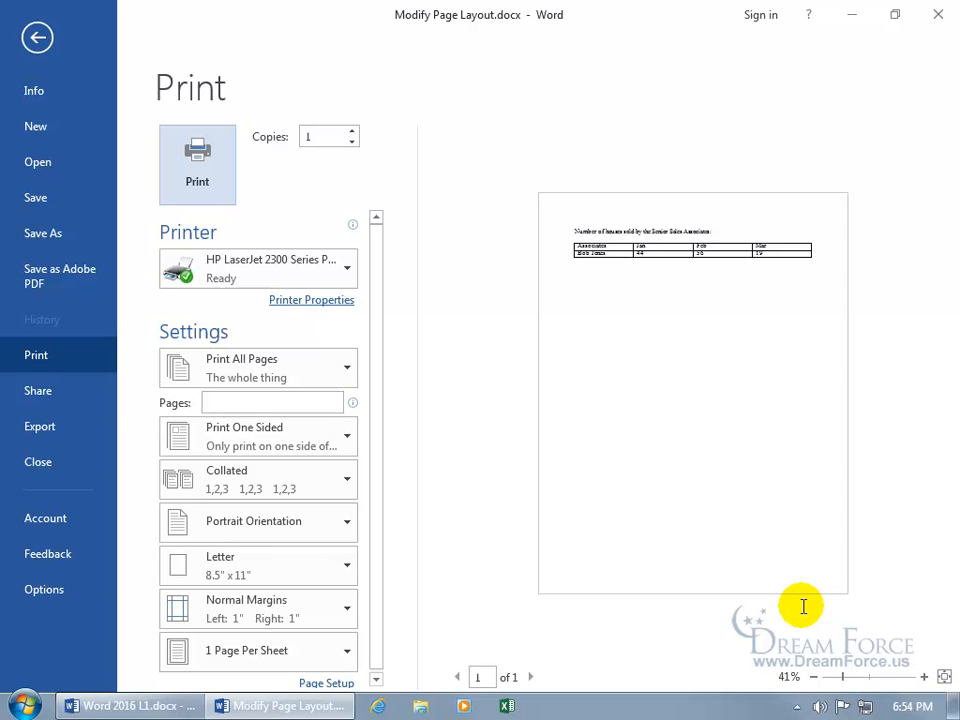
pyautogui.click(336, 684)
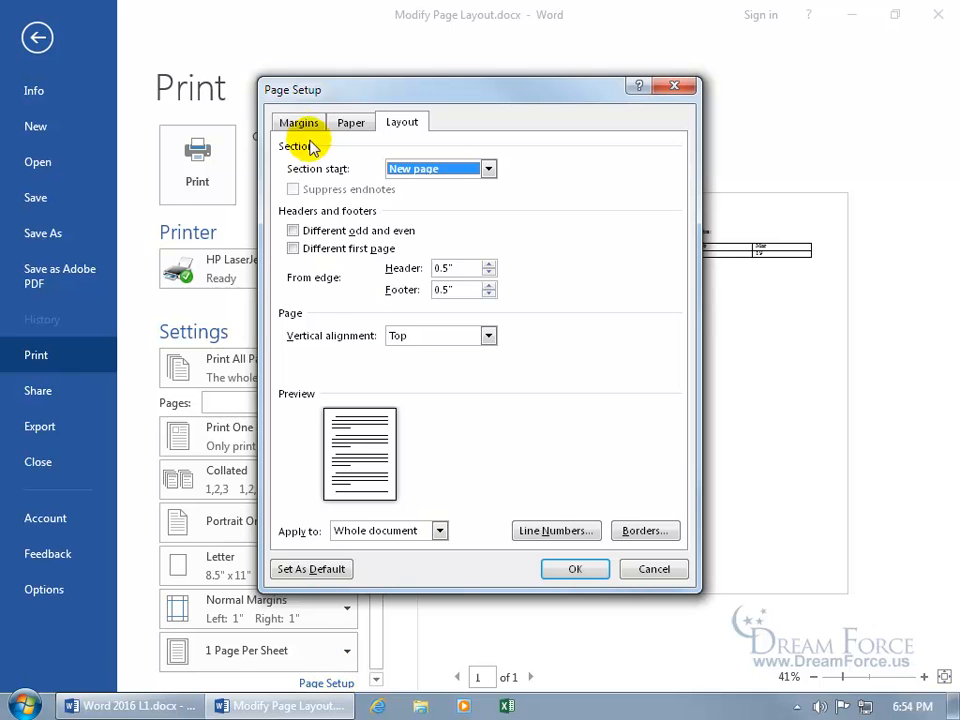
pyautogui.click(303, 123)
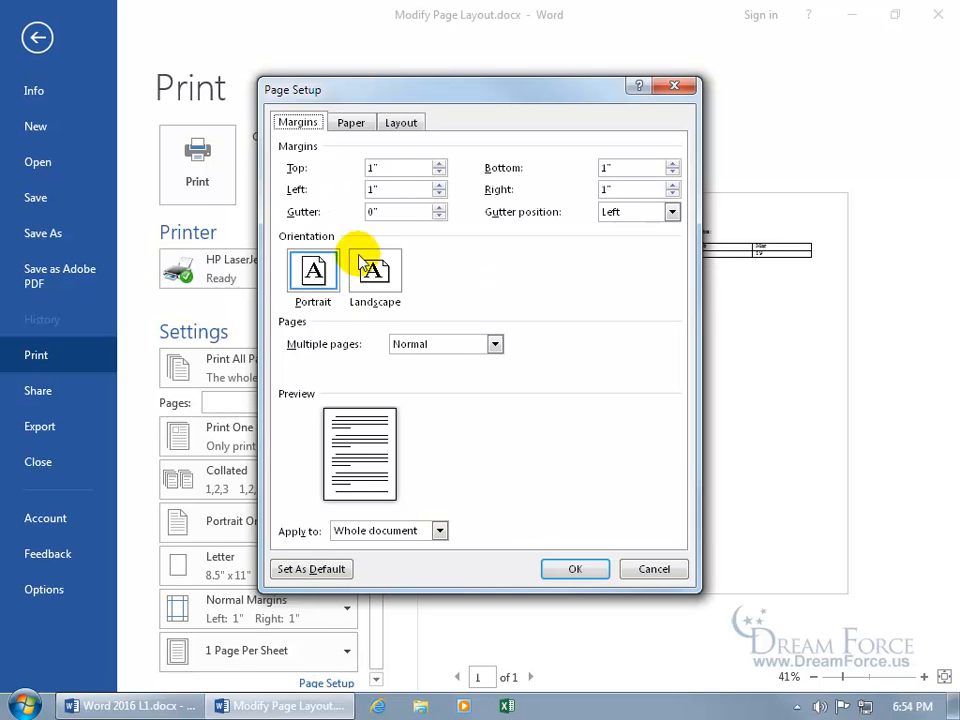
pyautogui.click(354, 122)
pyautogui.click(401, 122)
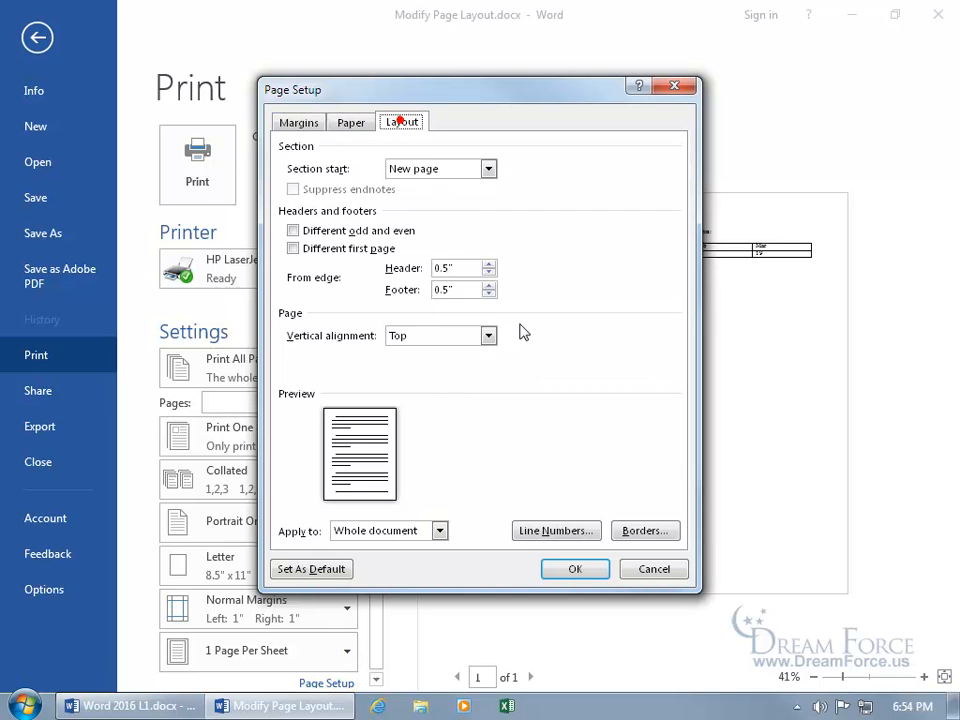
pyautogui.click(655, 571)
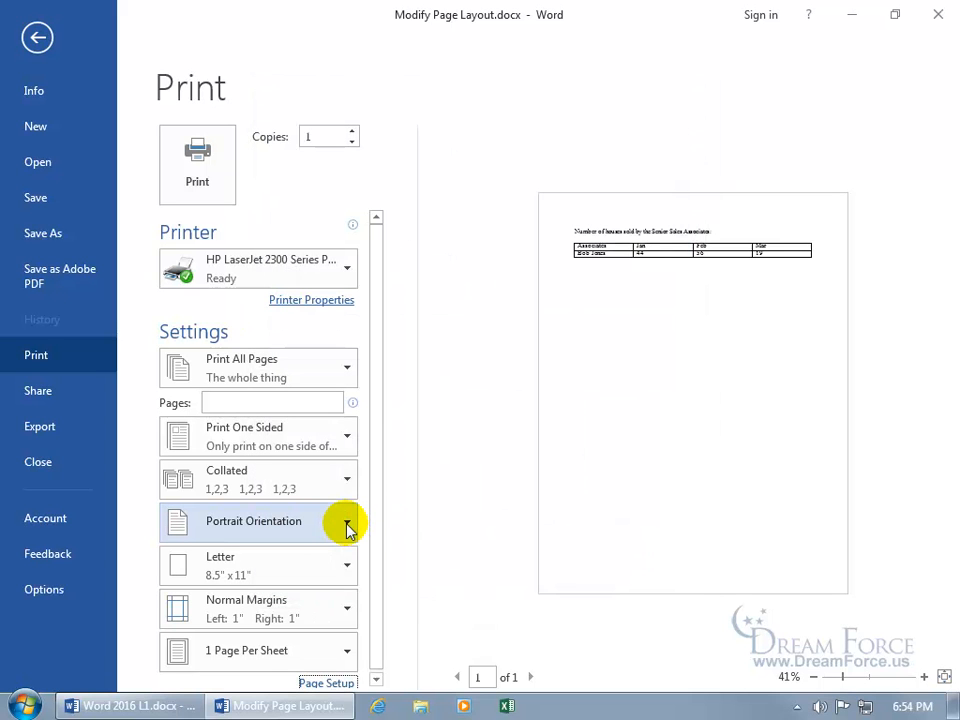
# - Look at the orientation choices in the print settings and return to the document
pyautogui.click(348, 527)
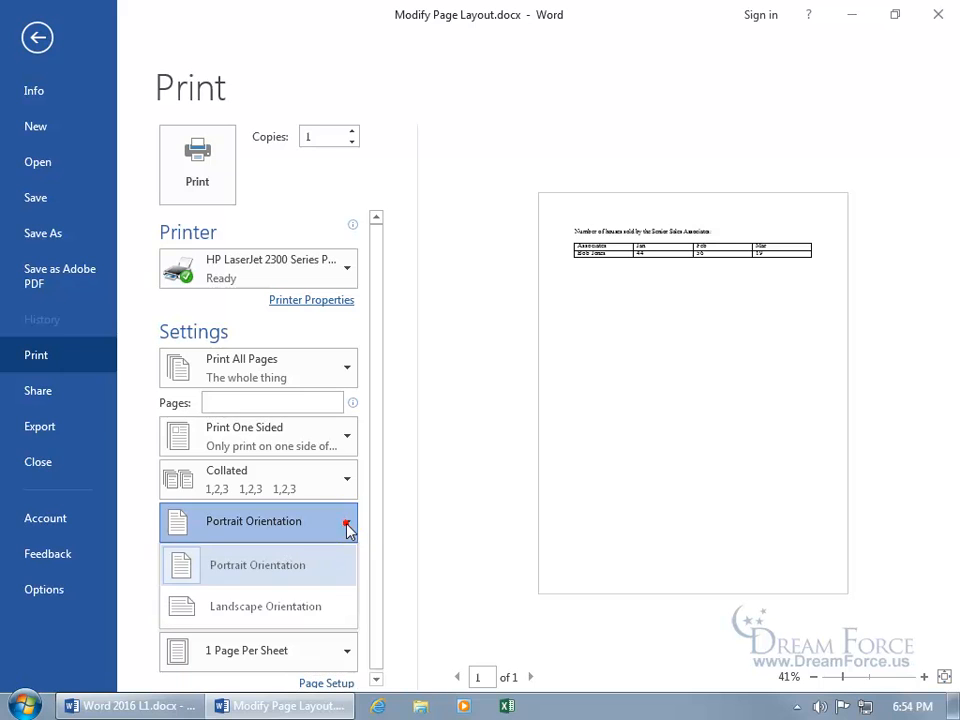
pyautogui.click(392, 500)
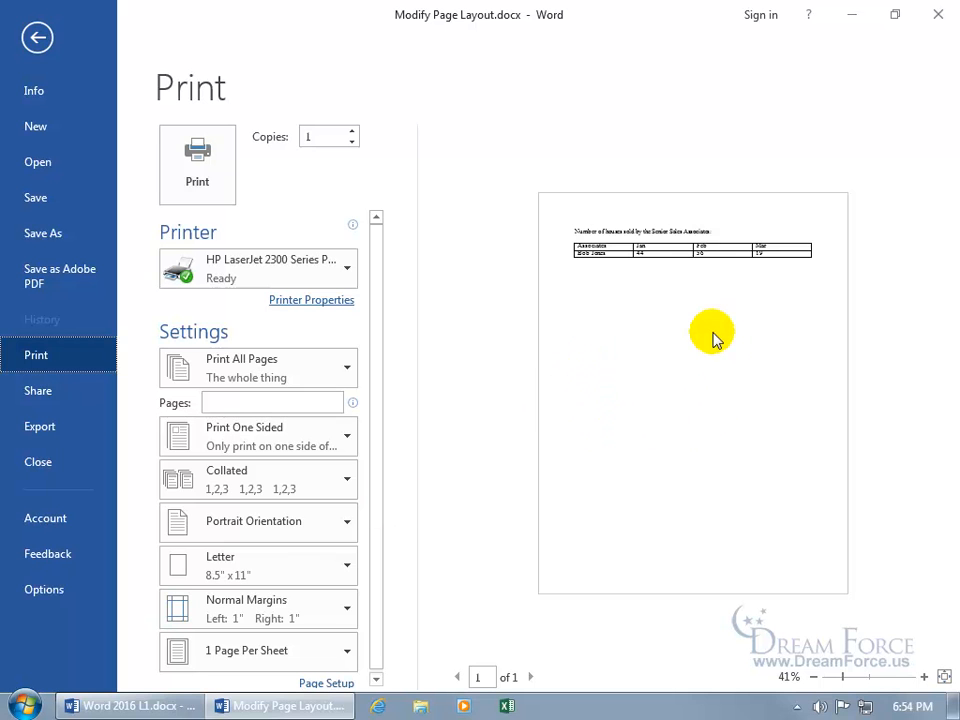
pyautogui.click(37, 37)
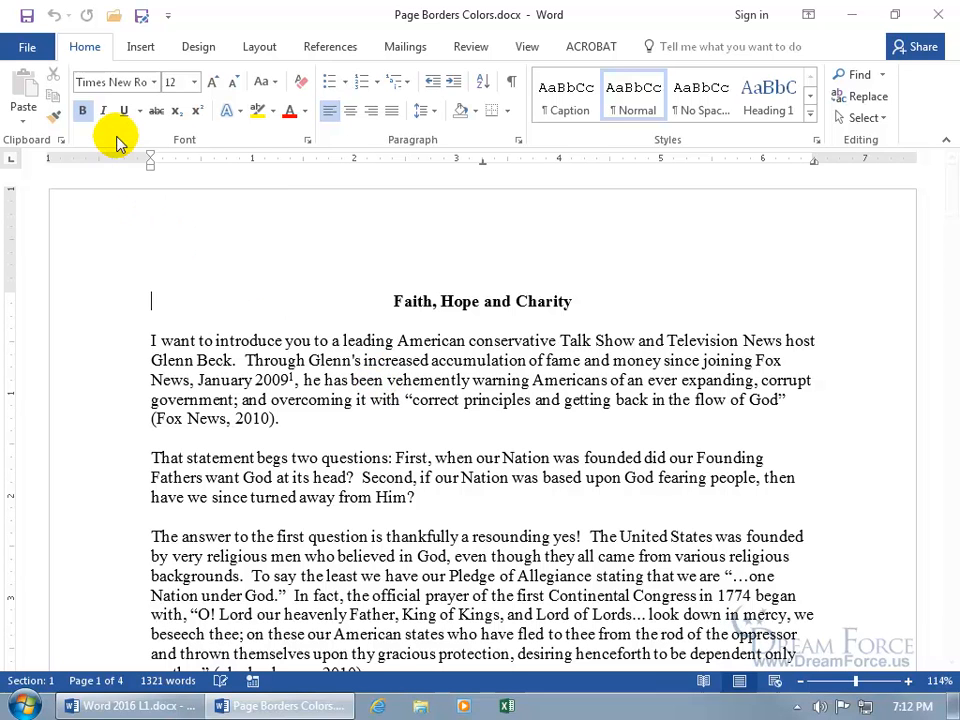
pyautogui.click(508, 111)
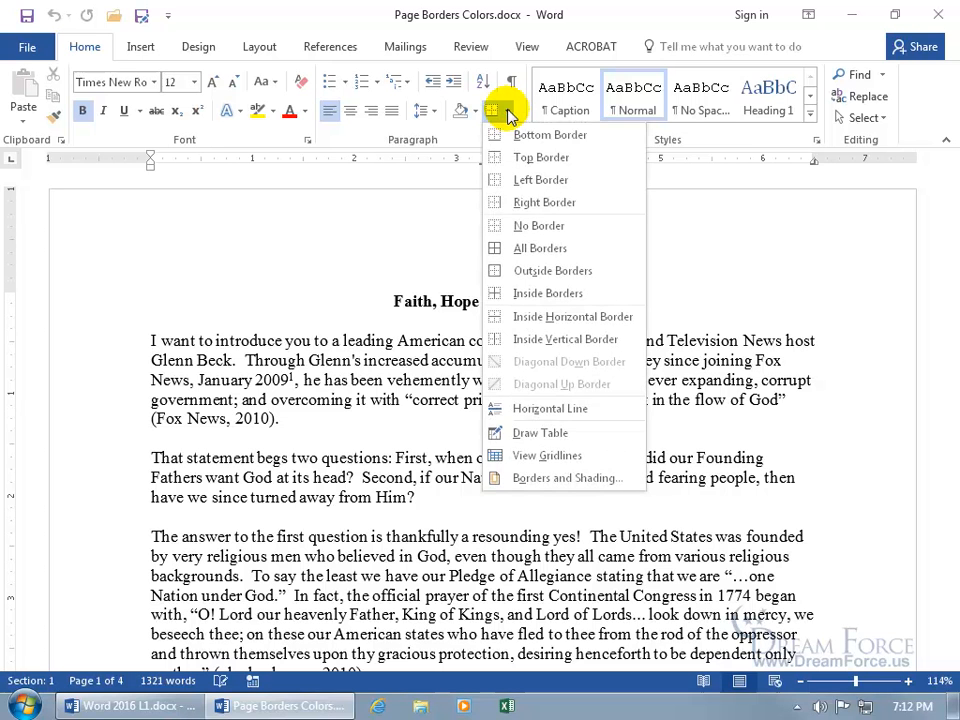
pyautogui.click(556, 481)
pyautogui.click(427, 185)
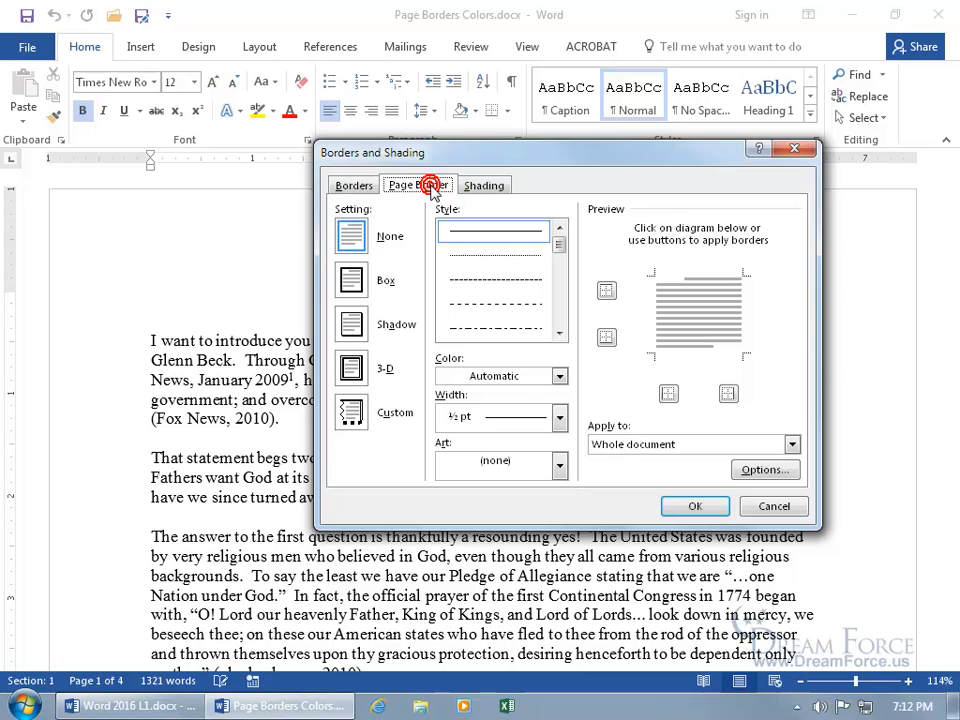
pyautogui.click(794, 149)
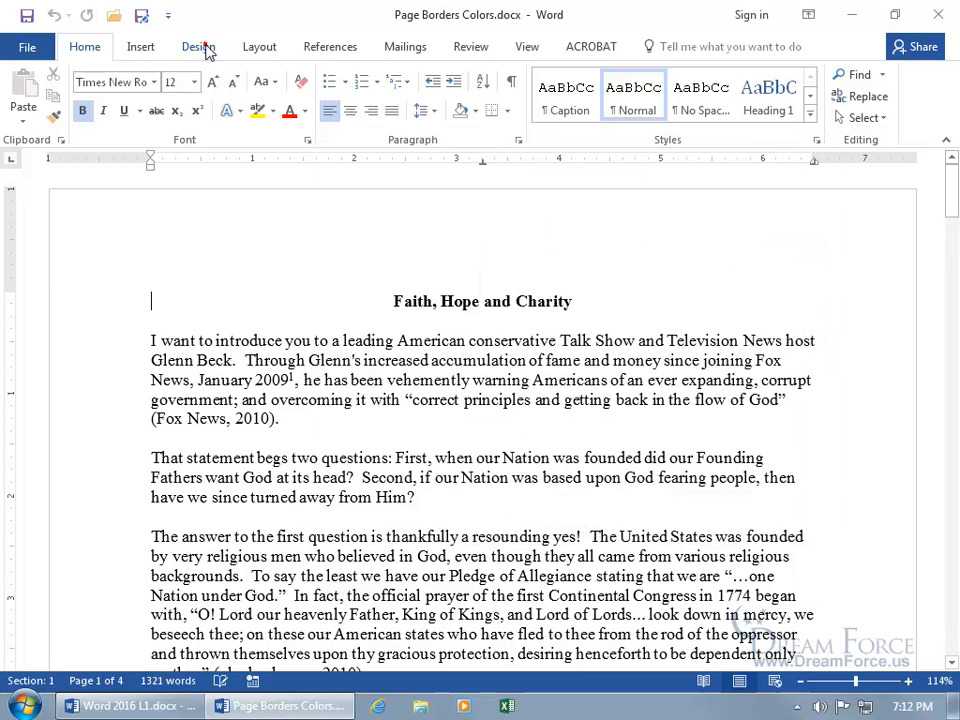
# - Start a page border around the whole Page Borders Colors document using the third line style, the fine dashed line
pyautogui.click(205, 47)
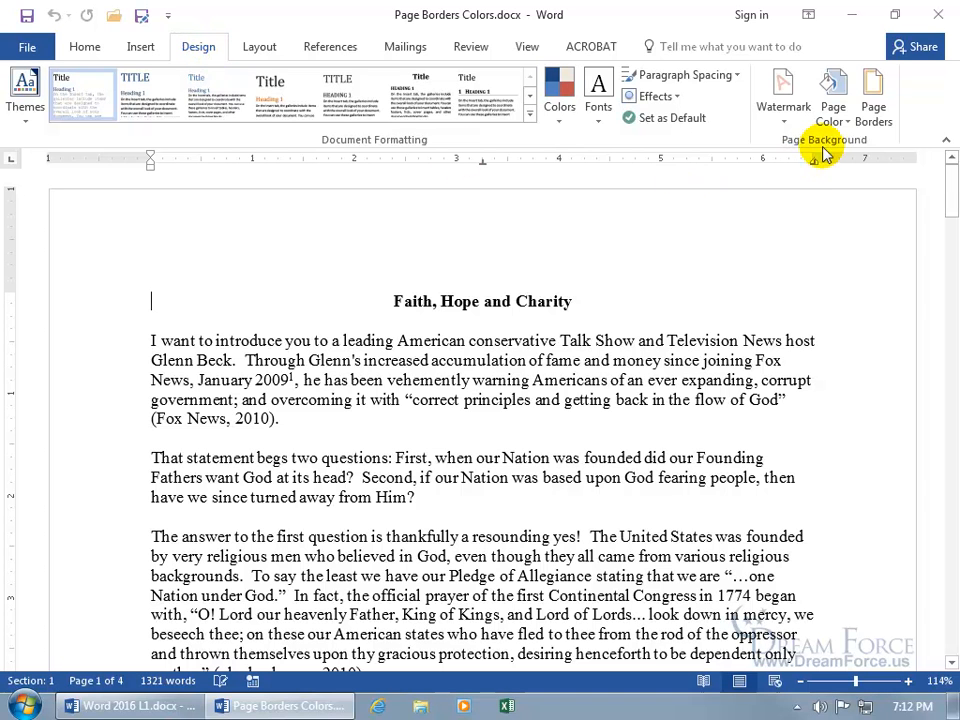
pyautogui.click(873, 118)
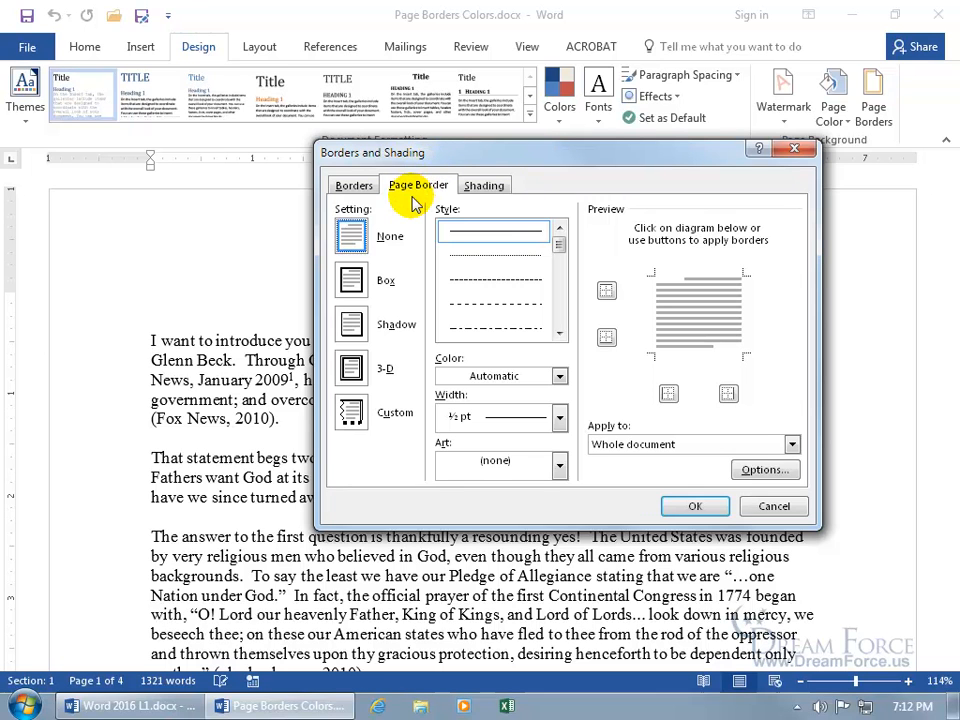
pyautogui.click(488, 282)
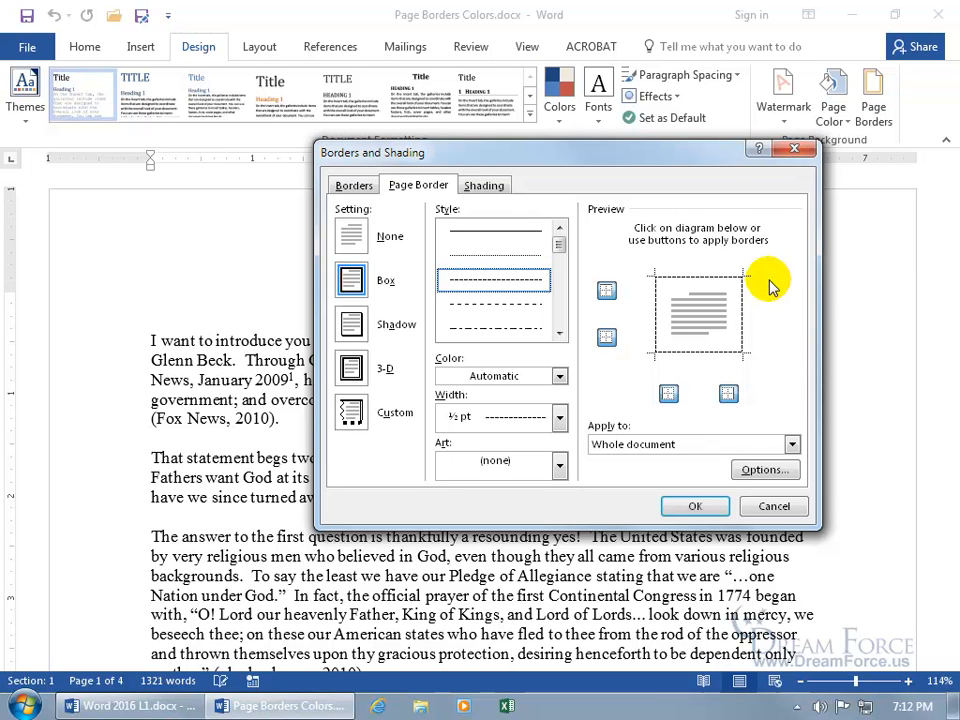
# - Toggle the bottom and top edges of the page border off and back on
pyautogui.click(707, 355)
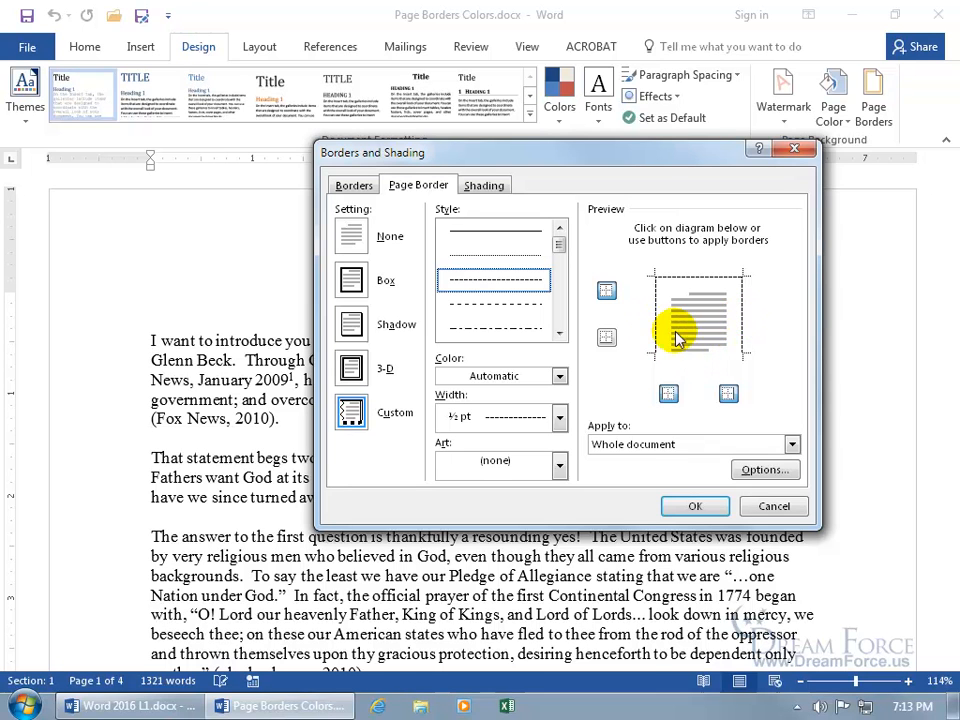
pyautogui.click(607, 338)
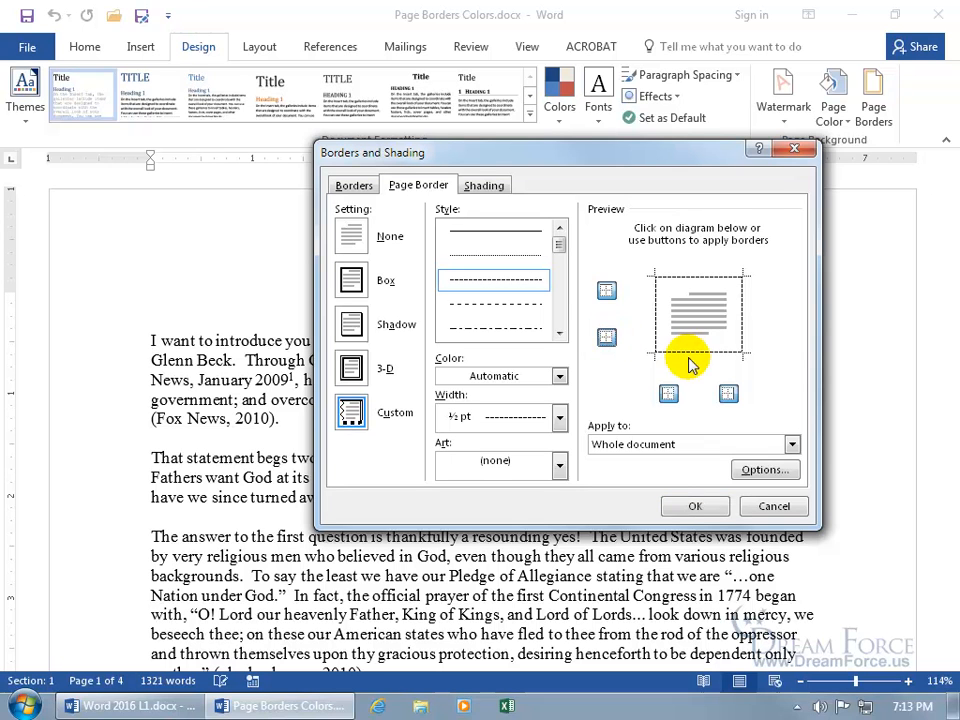
pyautogui.click(607, 291)
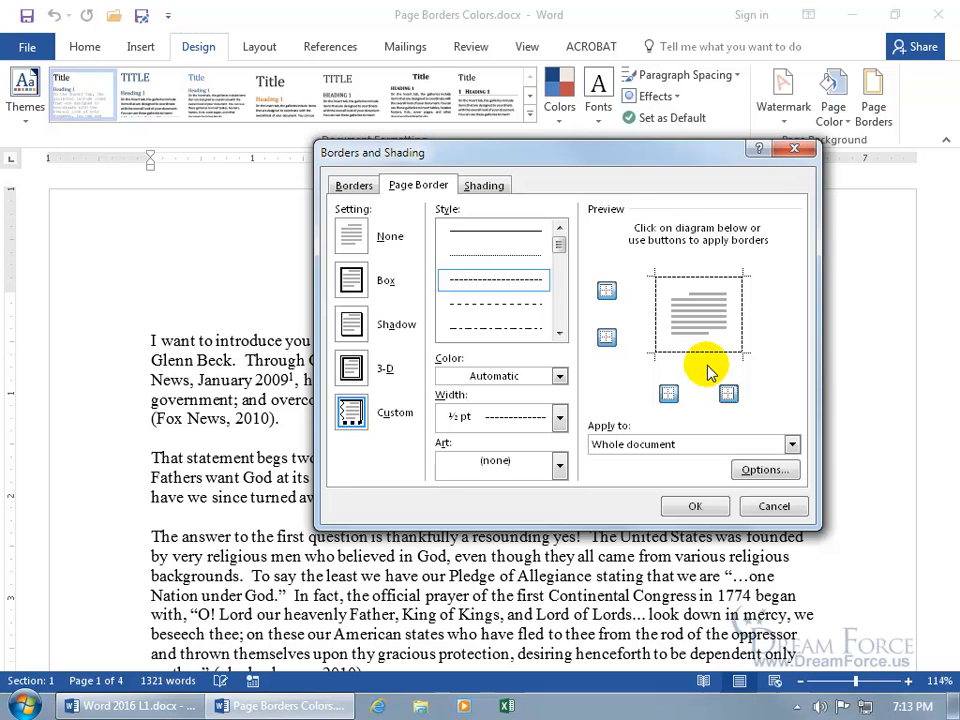
# - Apply a solid red 3 pt line to the left and right edges of the page border
pyautogui.click(560, 376)
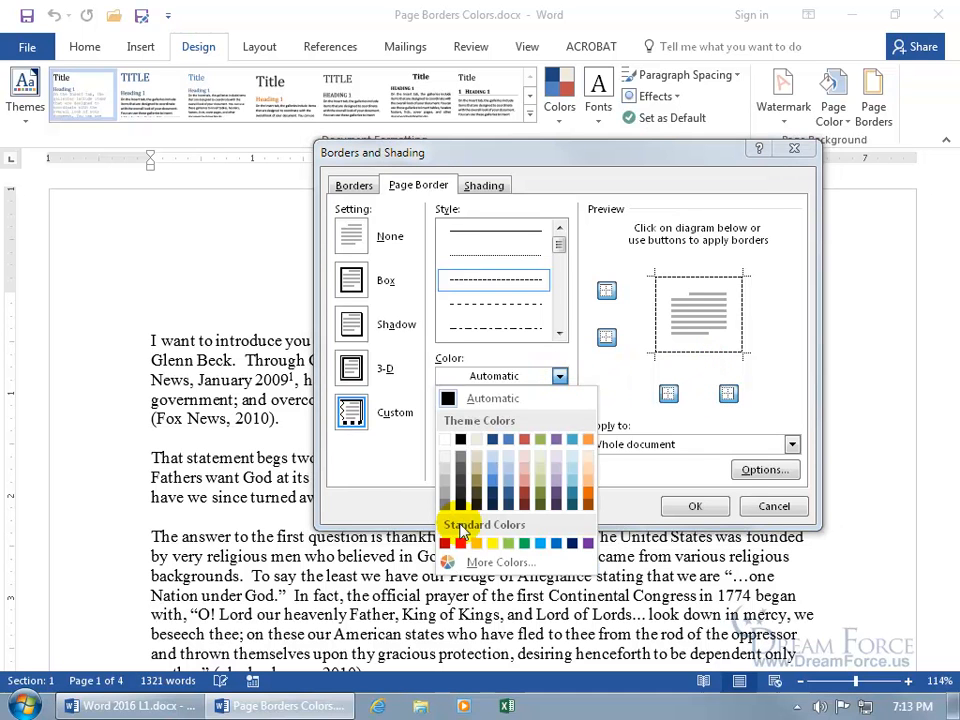
pyautogui.click(460, 543)
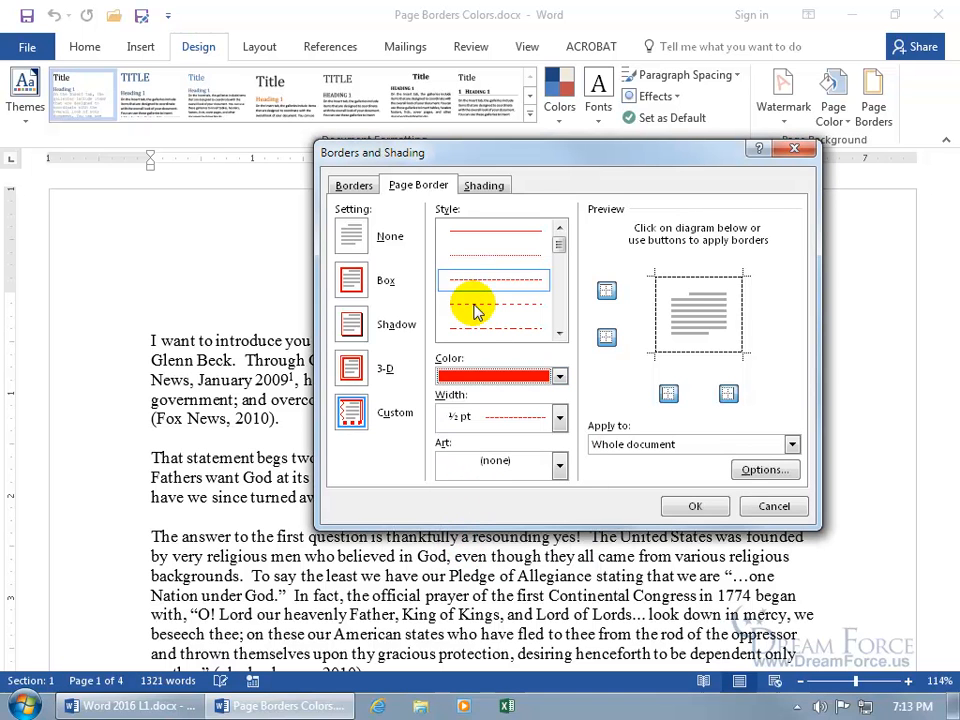
pyautogui.click(491, 231)
pyautogui.click(560, 417)
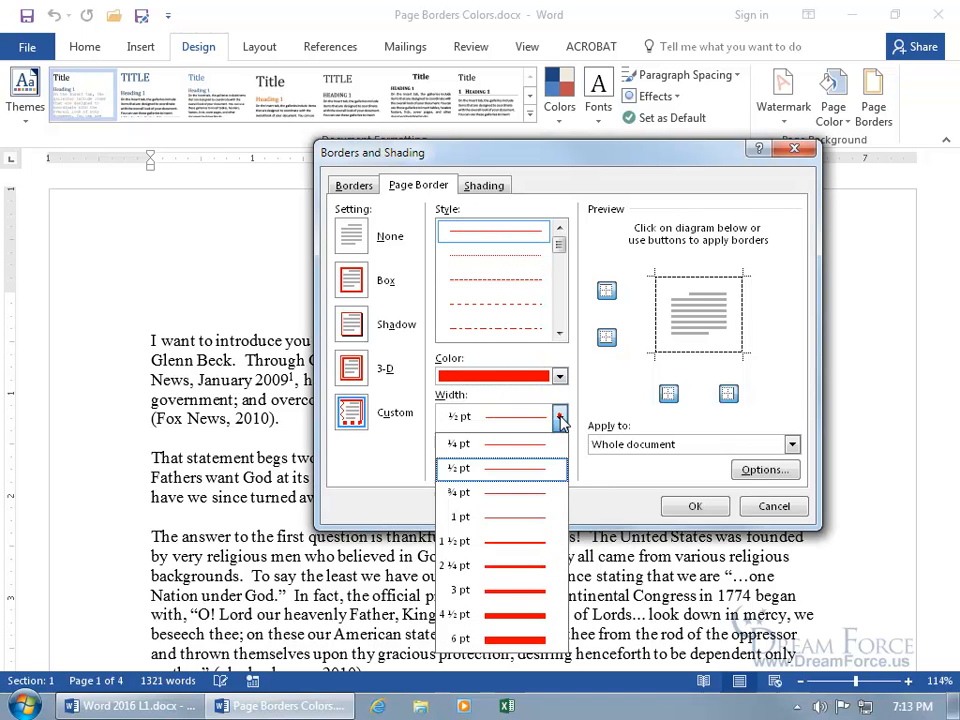
pyautogui.click(505, 590)
pyautogui.click(656, 334)
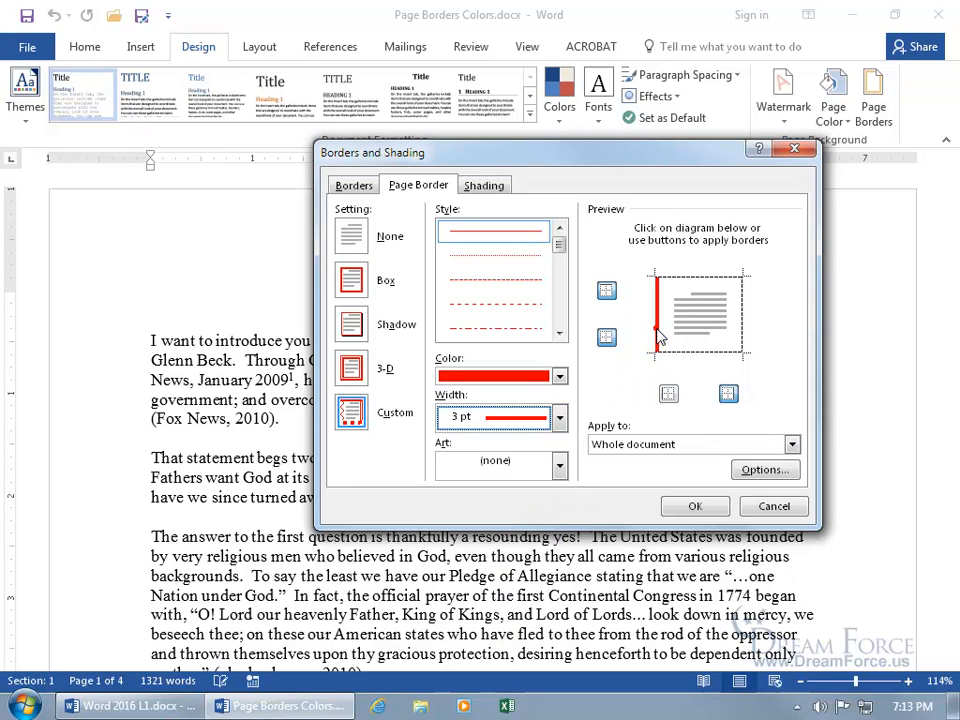
pyautogui.click(743, 330)
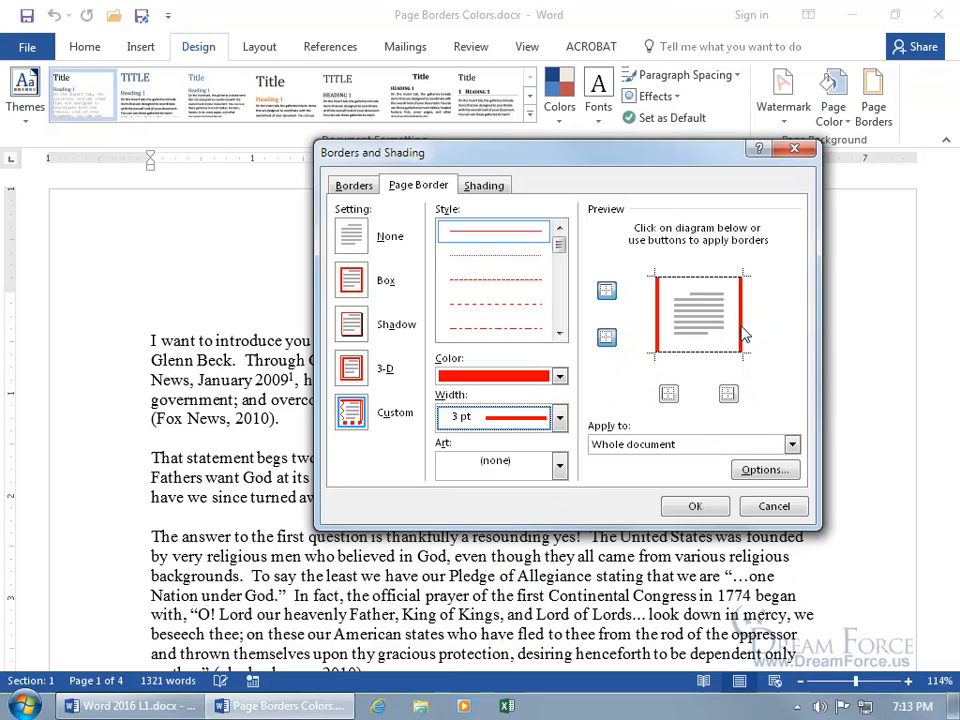
# - Change the border color to green and apply the 3 pt line to the page's top edge
pyautogui.click(561, 378)
pyautogui.click(522, 541)
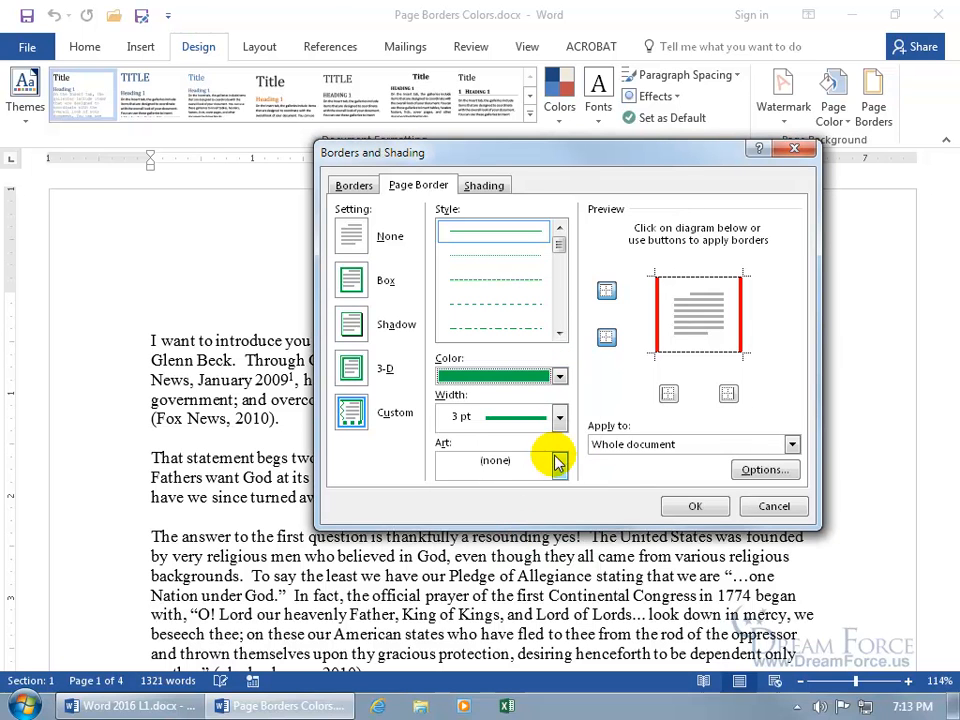
pyautogui.click(706, 277)
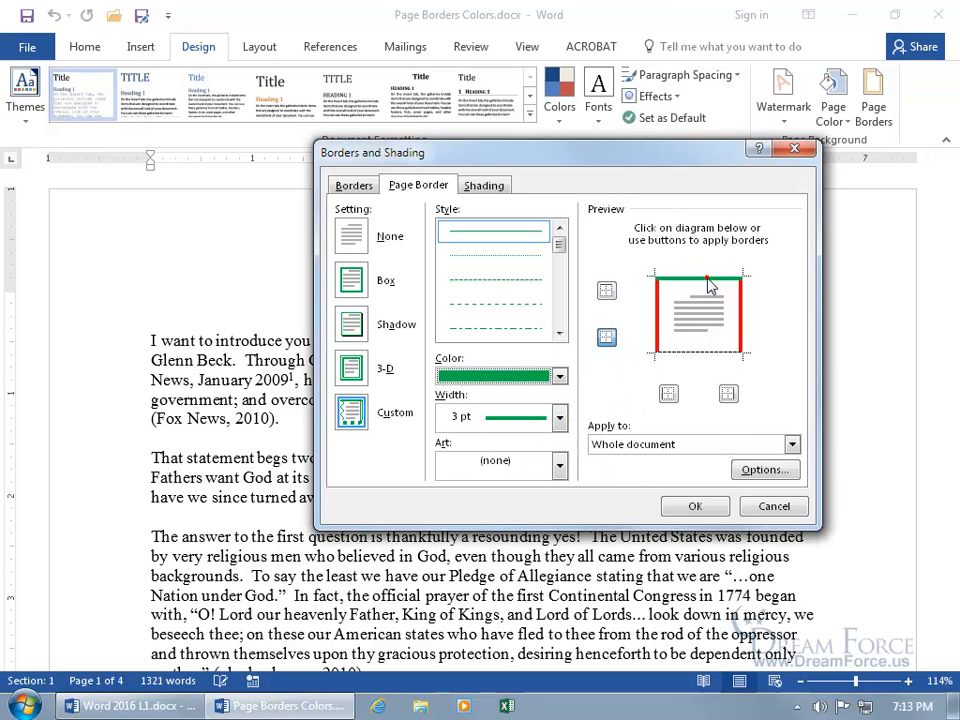
# - Apply the green 3 pt line to the page's bottom edge and confirm the custom page border
pyautogui.click(704, 352)
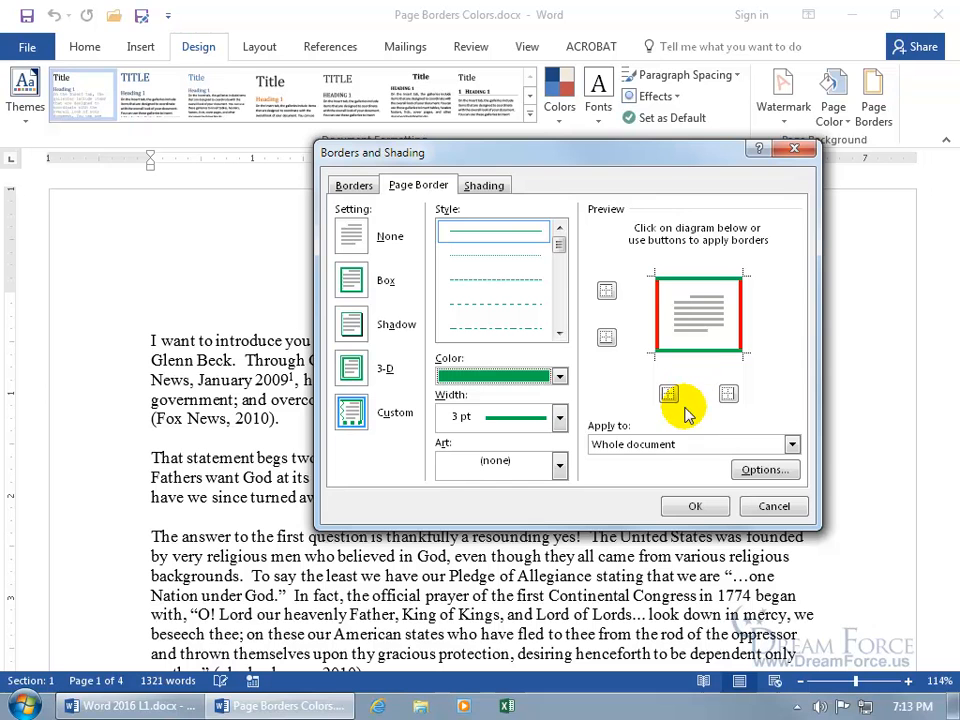
pyautogui.click(700, 506)
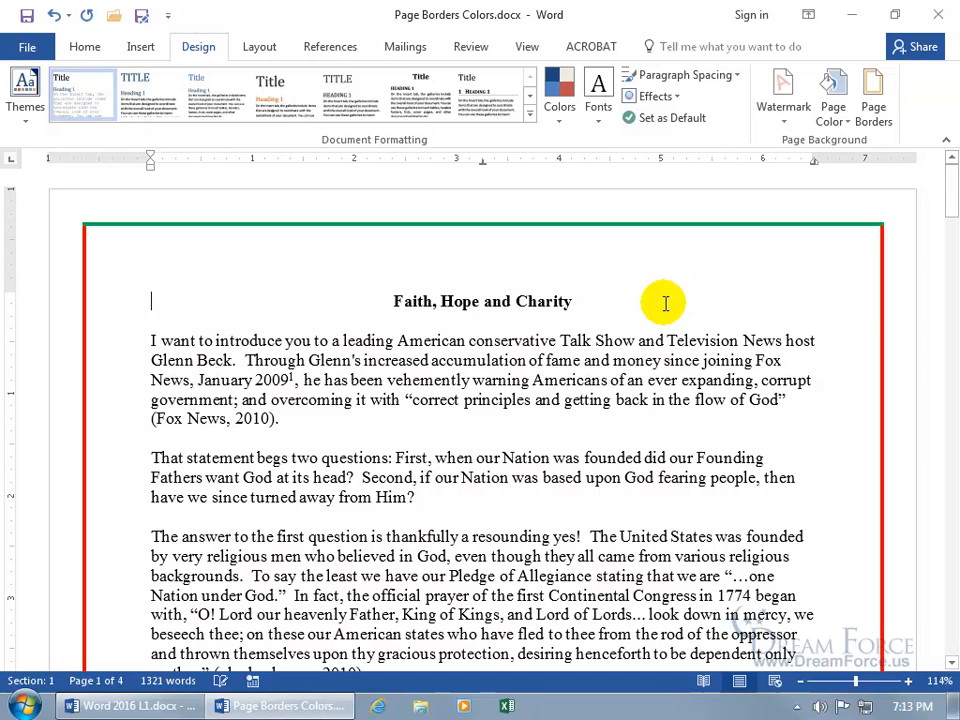
pyautogui.click(950, 190)
pyautogui.moveTo(950, 190); pyautogui.dragTo(943, 156)
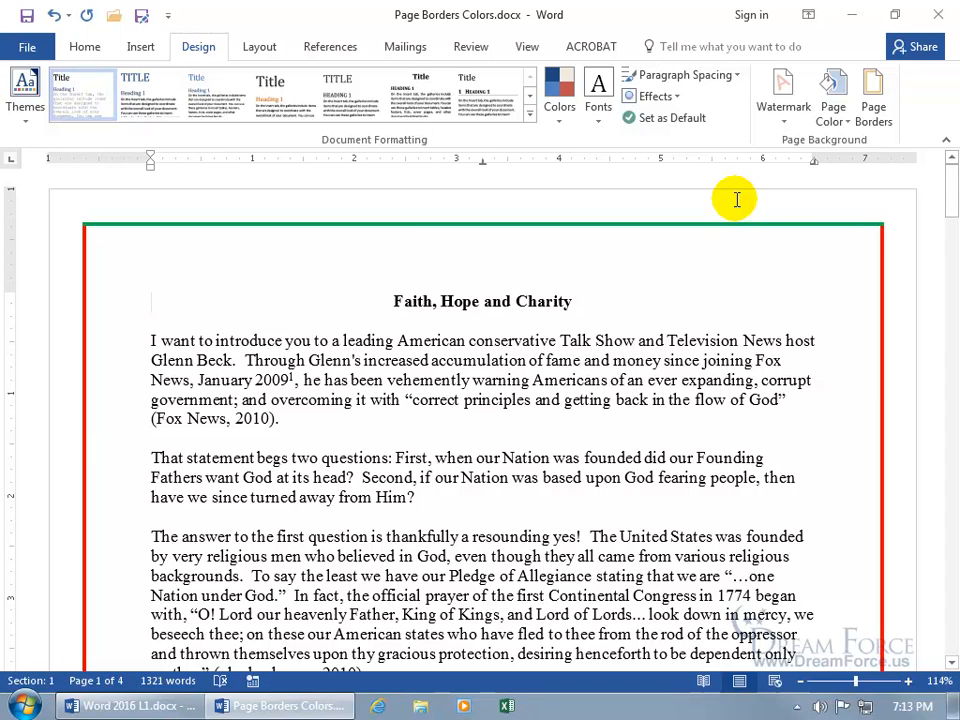
# - In the page border's options, choose Edge of page as the reference the border margins are measured from
pyautogui.click(873, 95)
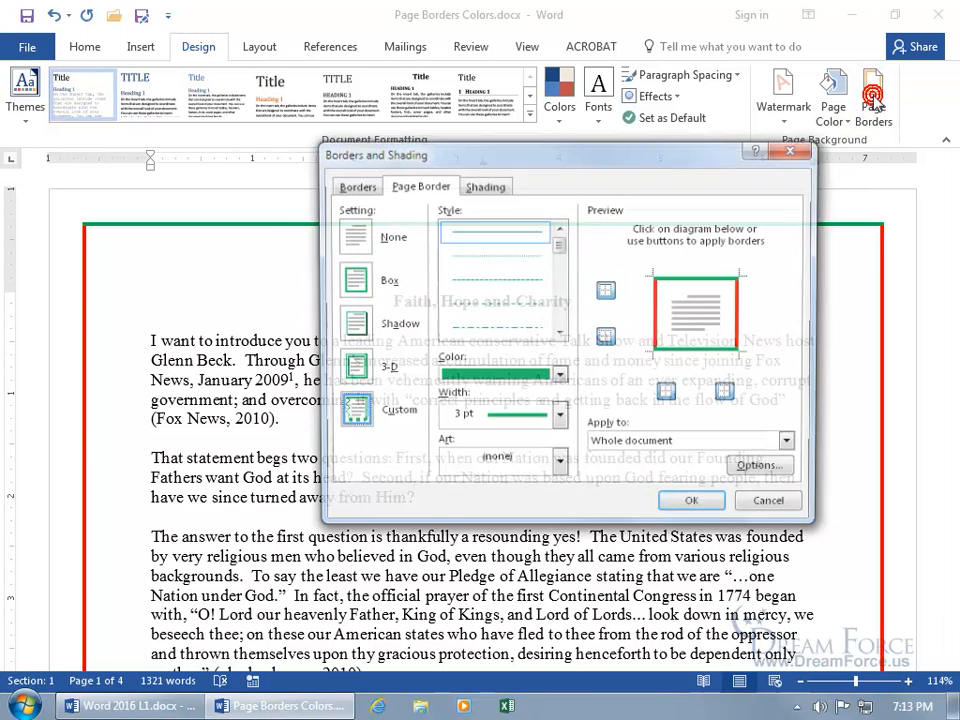
pyautogui.click(765, 471)
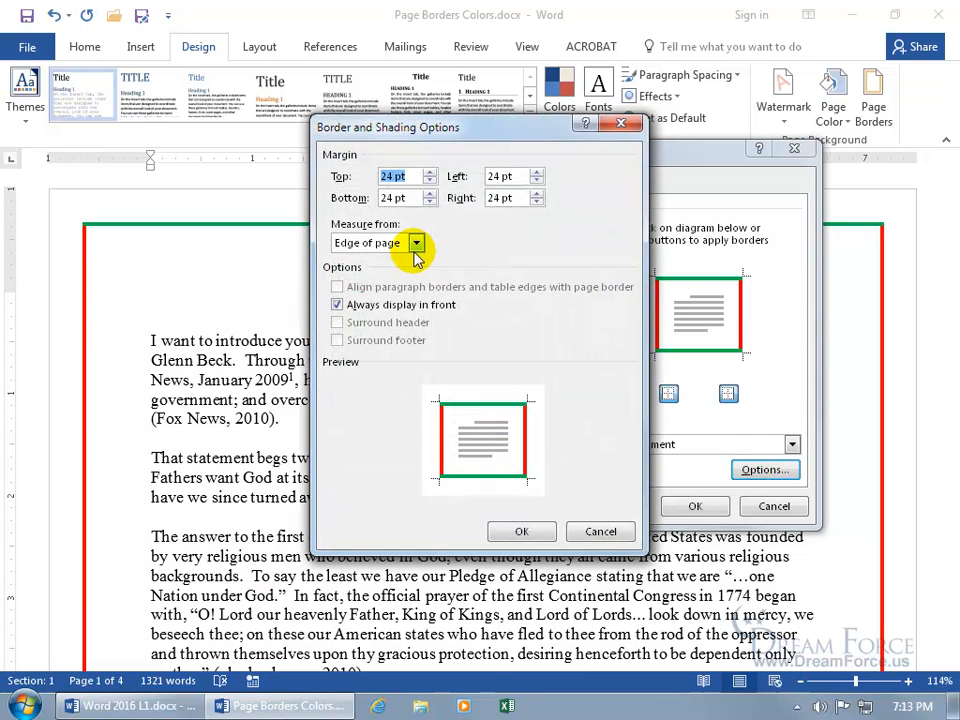
pyautogui.click(416, 250)
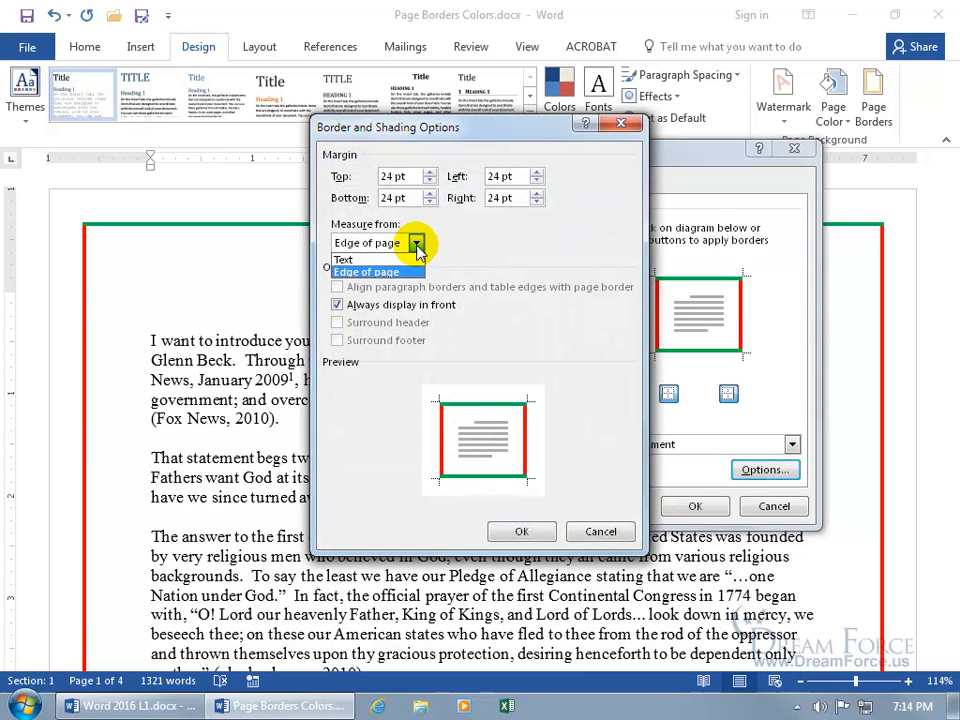
pyautogui.click(418, 271)
# - Set the page border's top, bottom, left and right margins to 6 pt and apply them to the document
pyautogui.doubleClick(392, 176)
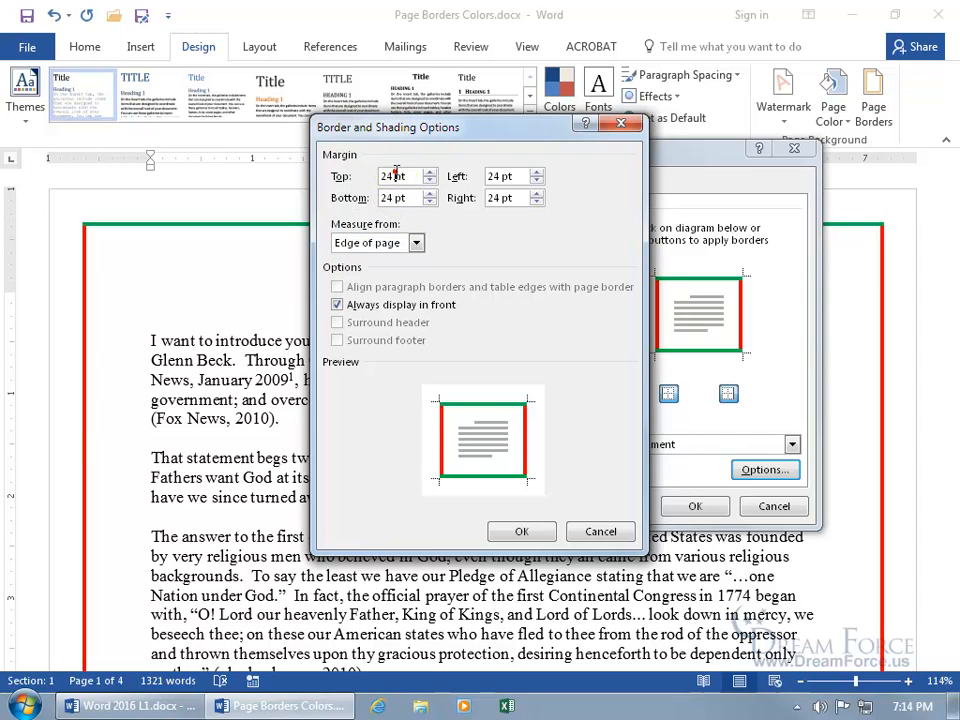
pyautogui.write('6')
pyautogui.press('Tab')
pyautogui.write('6')
pyautogui.press('Tab')
pyautogui.write('6')
pyautogui.press('Tab')
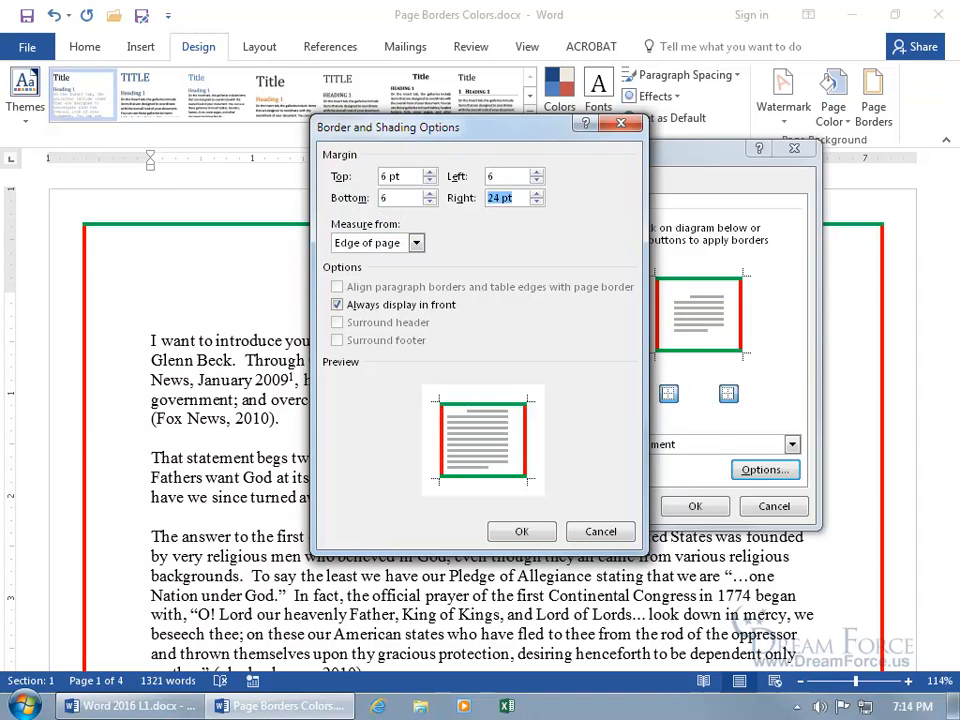
pyautogui.write('6')
pyautogui.press('Tab')
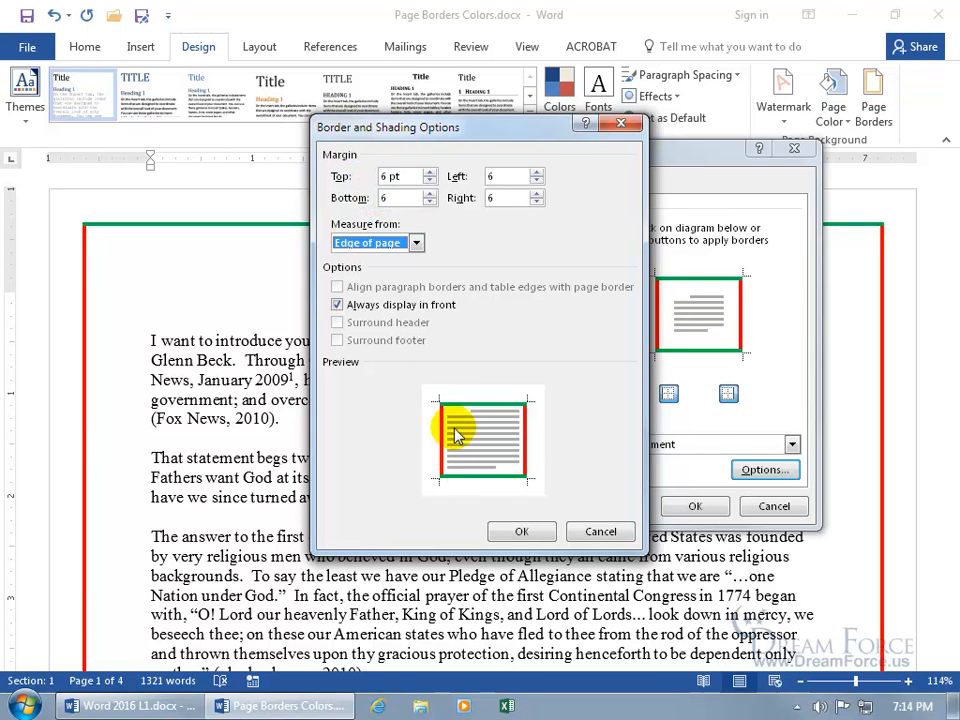
pyautogui.click(520, 531)
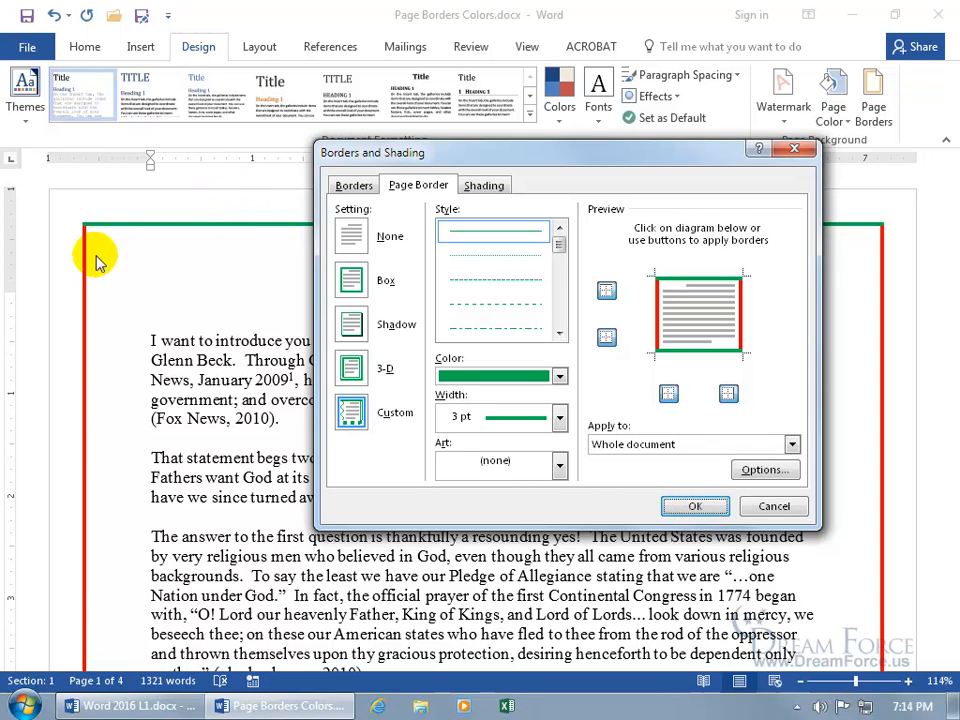
pyautogui.click(700, 506)
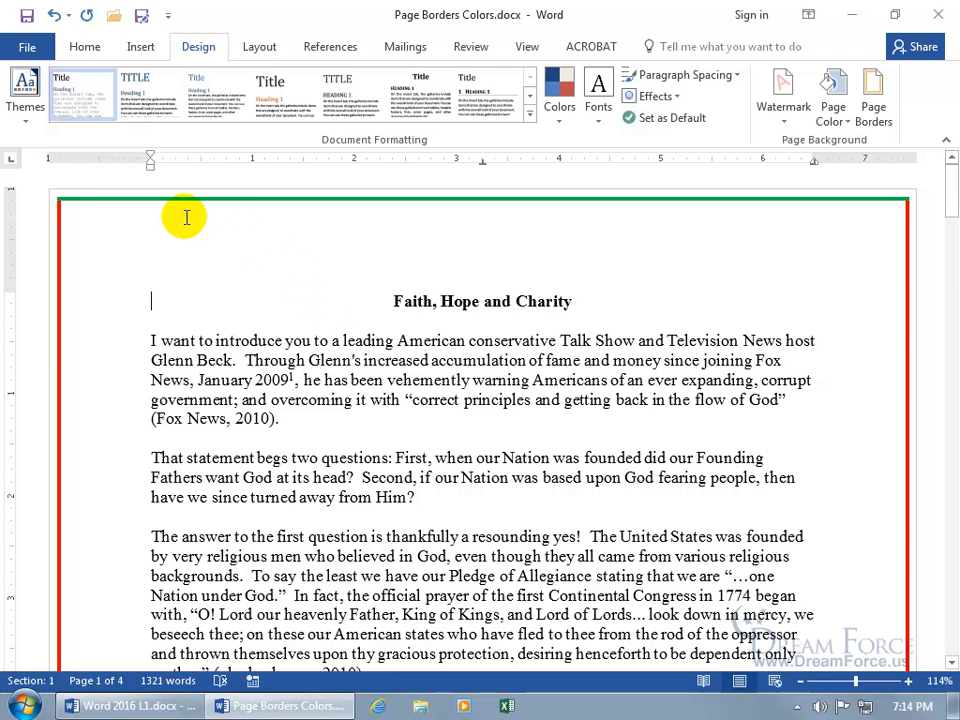
# - Try the Shadow and 3-D settings on the page border in the preview
pyautogui.click(876, 105)
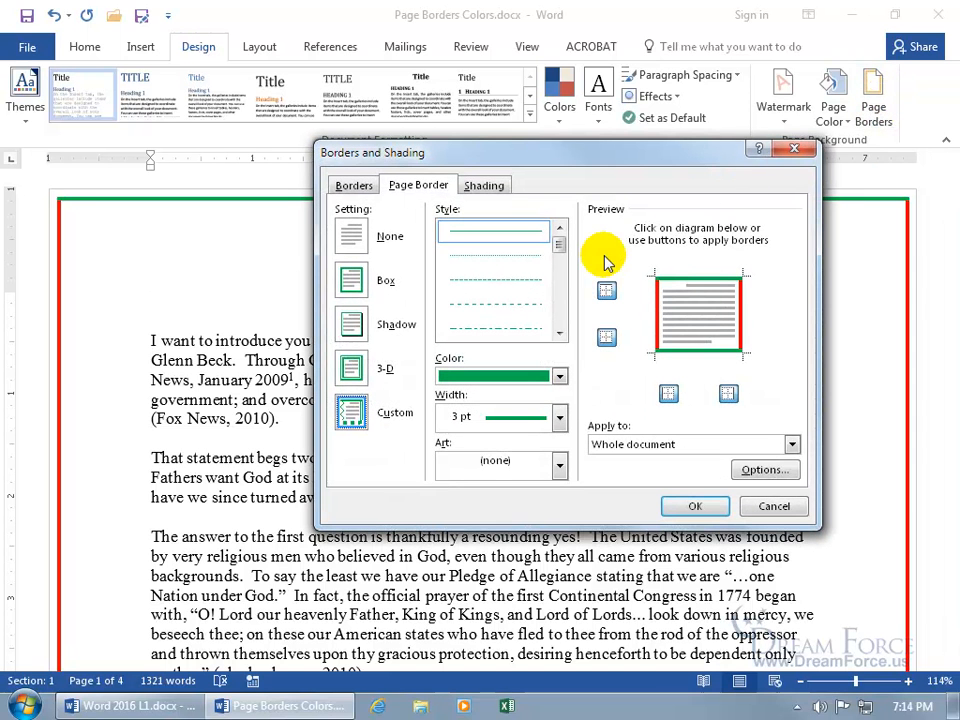
pyautogui.click(352, 323)
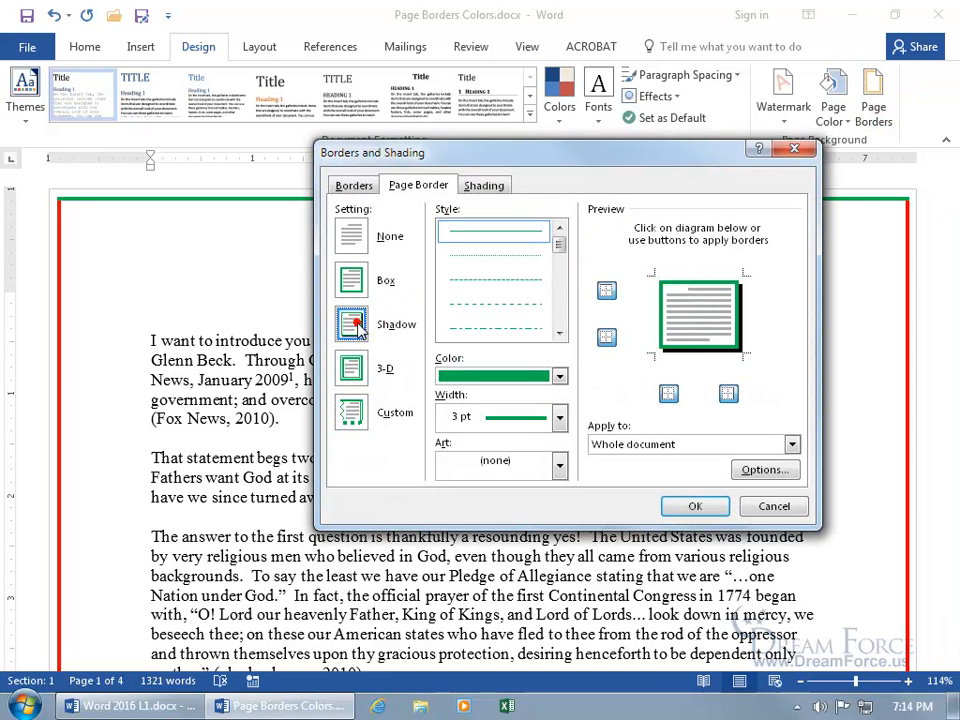
pyautogui.click(657, 337)
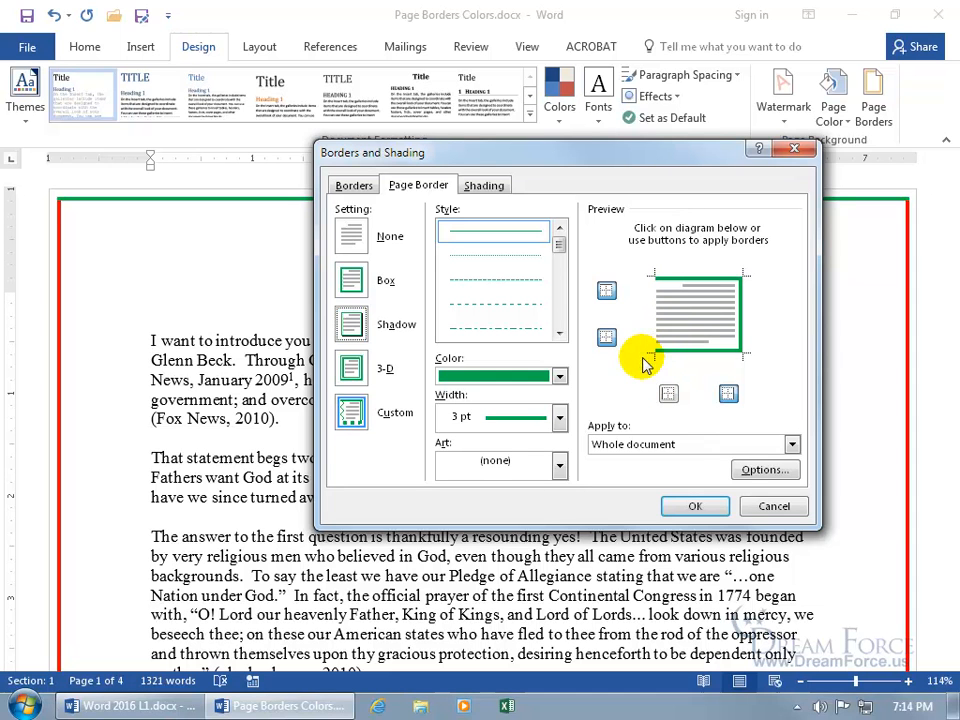
pyautogui.click(356, 326)
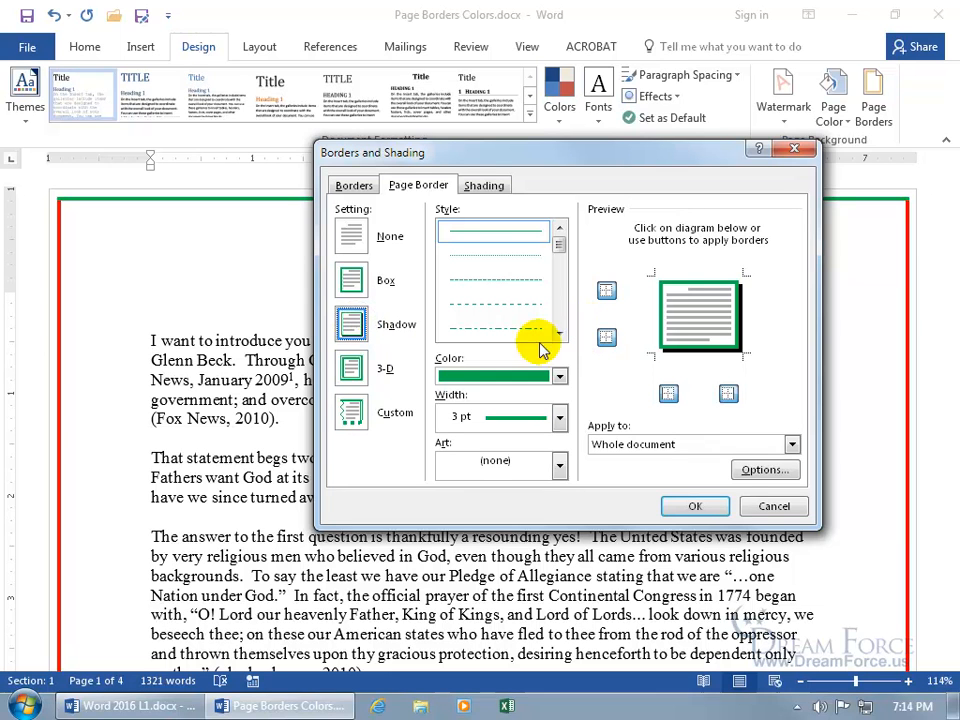
pyautogui.click(354, 366)
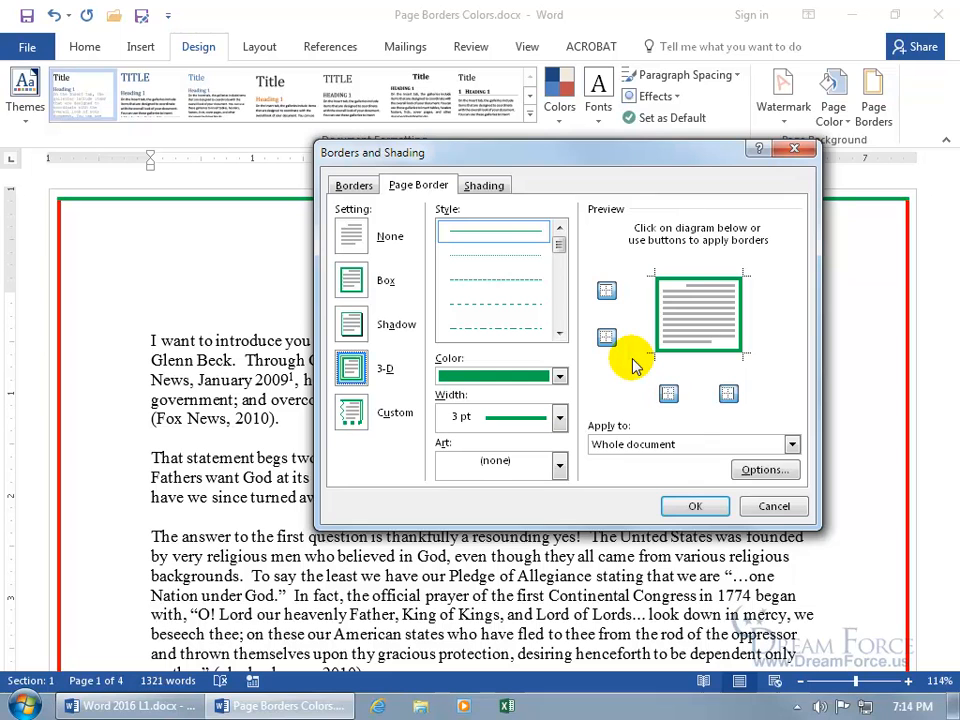
# - Choose the green holly leaves with red berries as the page border's art
pyautogui.click(560, 465)
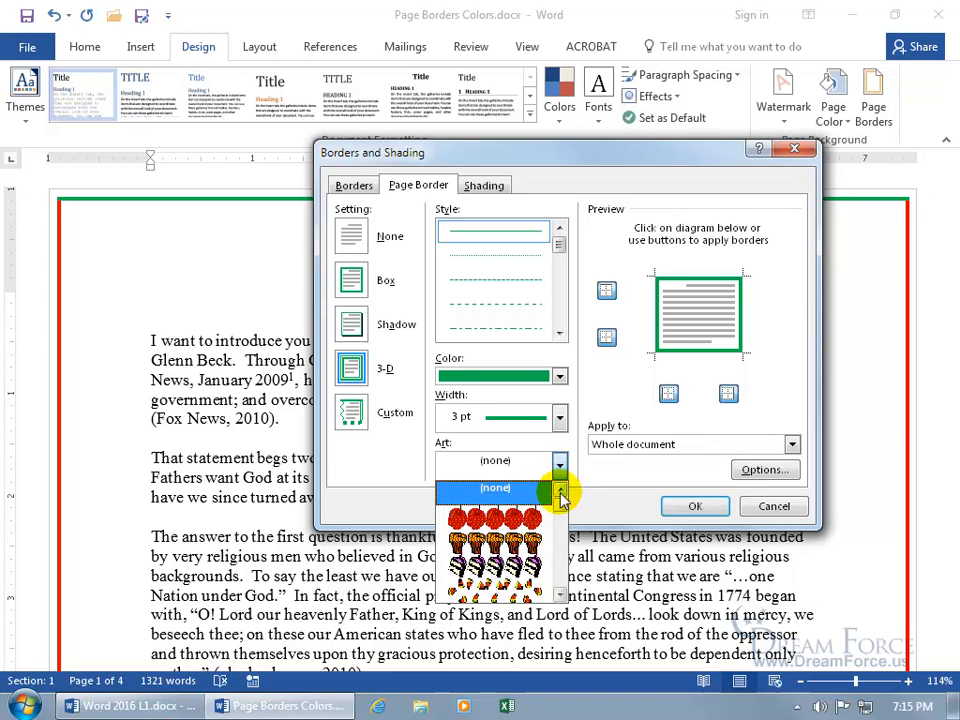
pyautogui.click(561, 594)
pyautogui.click(561, 594)
pyautogui.click(561, 594)
pyautogui.click(561, 594)
pyautogui.click(561, 594)
pyautogui.click(561, 594)
pyautogui.click(561, 594)
pyautogui.click(561, 594)
pyautogui.click(561, 594)
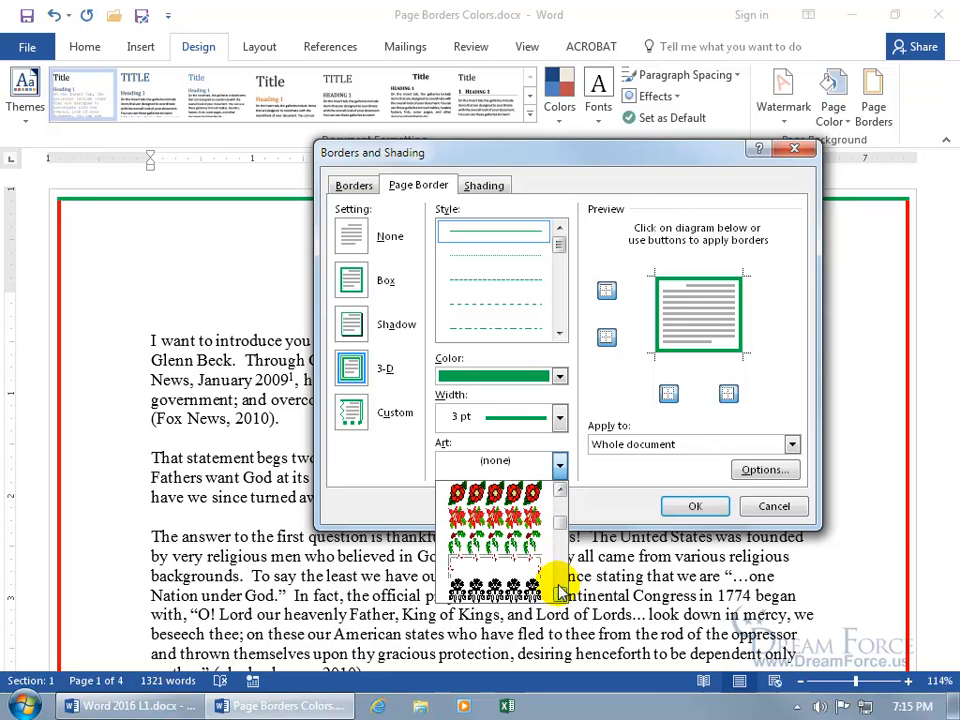
pyautogui.click(468, 538)
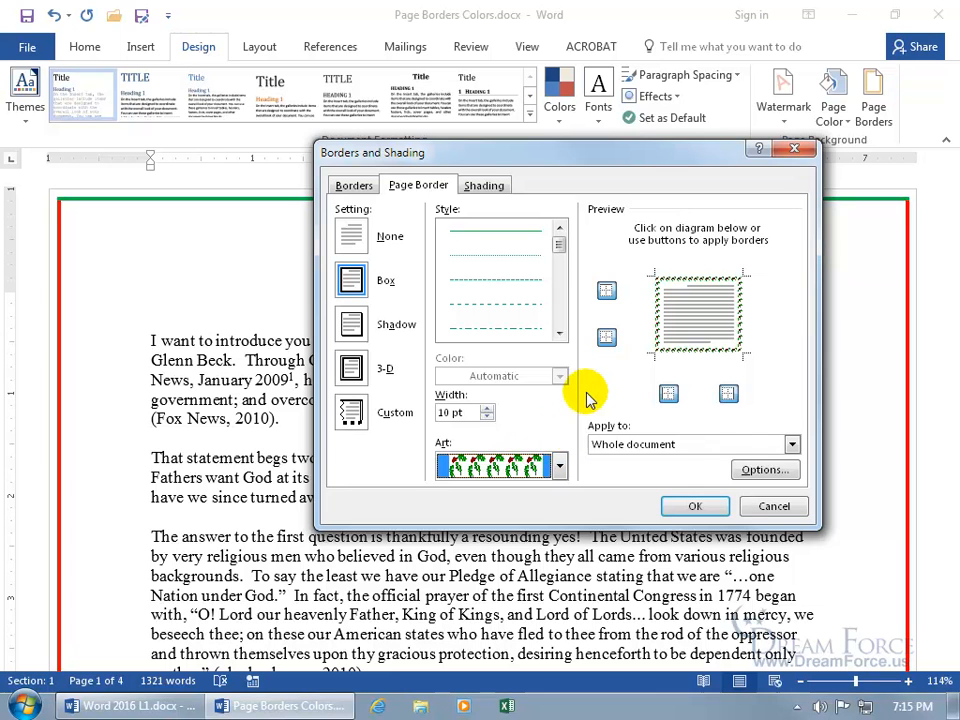
# - Toggle the art border's bottom edge off and back on, and apply the border to the whole document
pyautogui.click(691, 352)
pyautogui.click(691, 352)
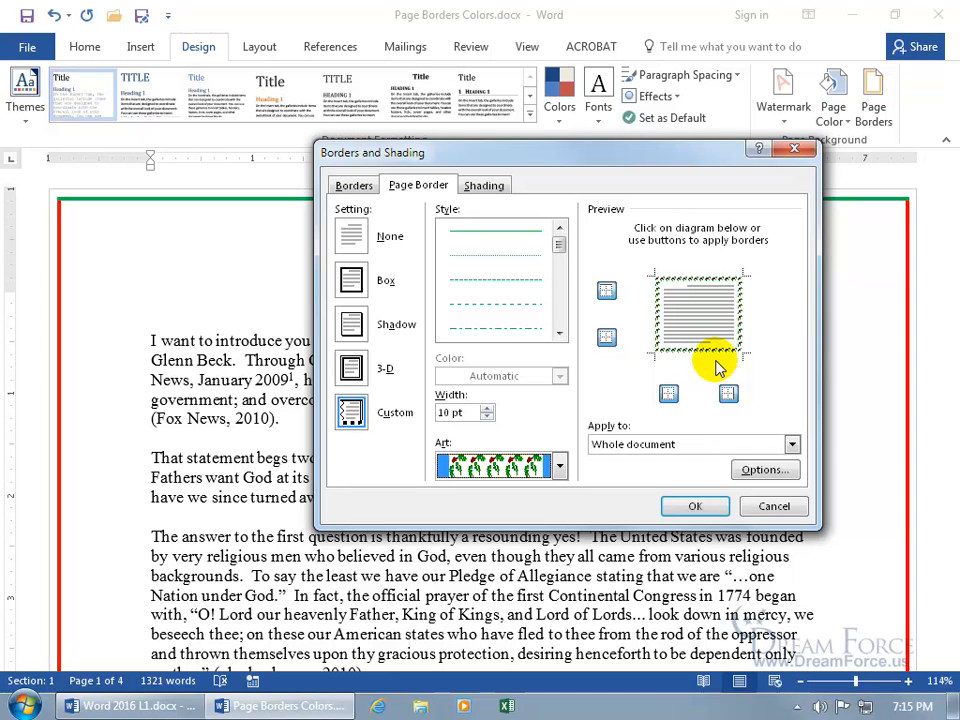
pyautogui.click(791, 445)
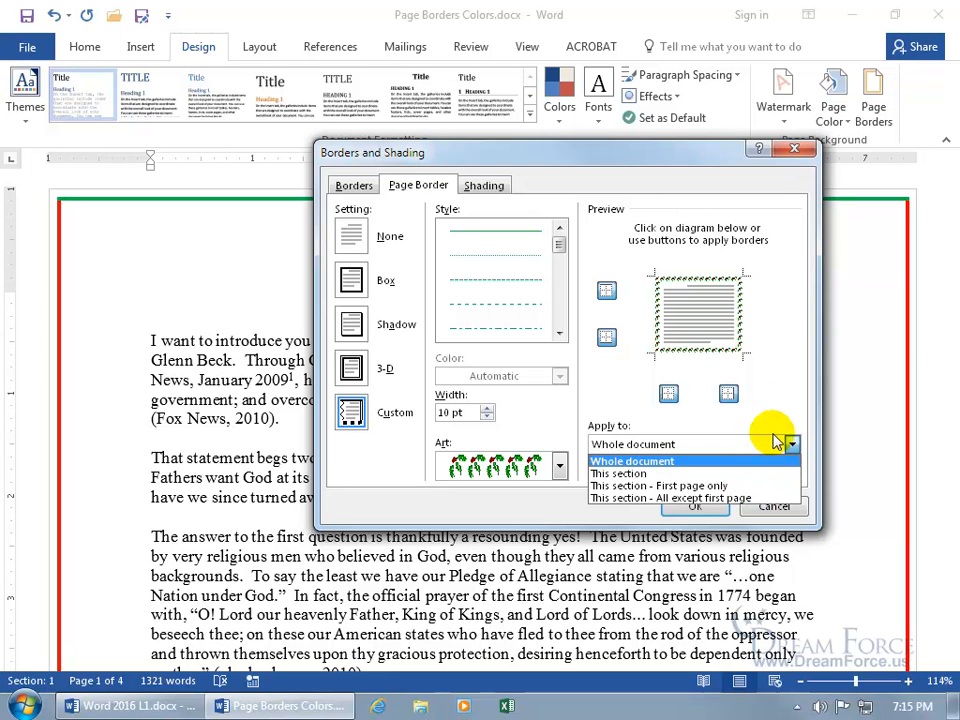
pyautogui.click(778, 443)
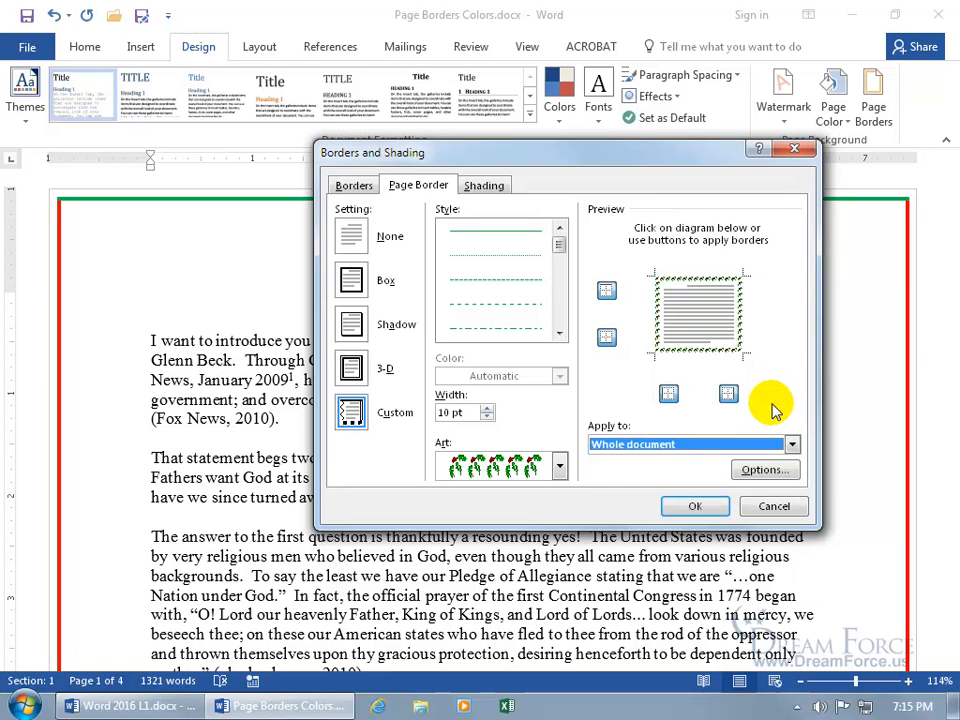
pyautogui.click(705, 508)
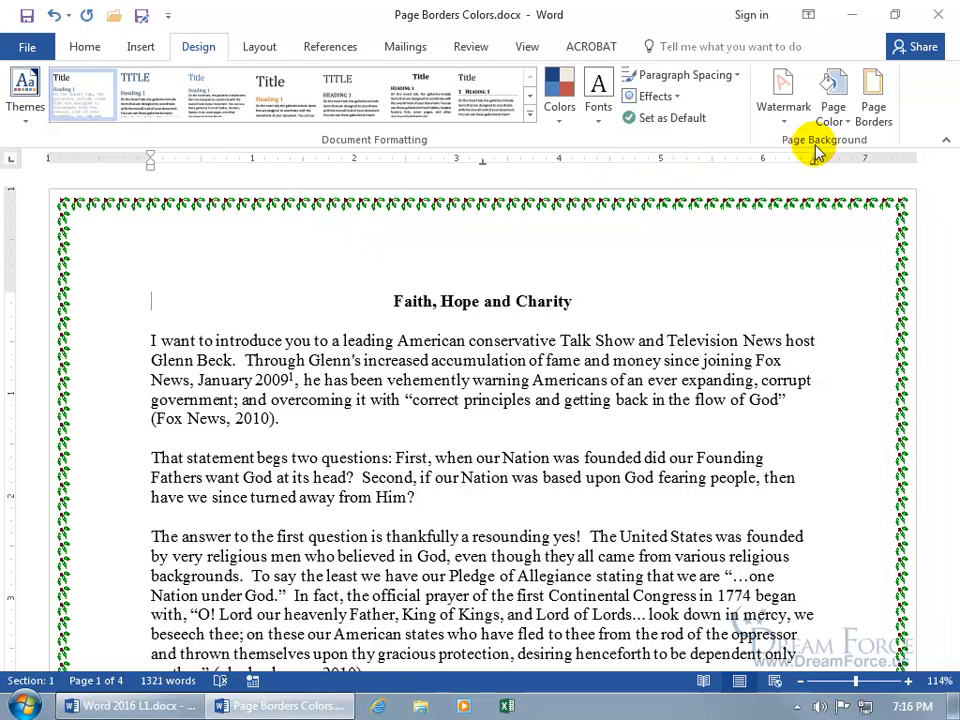
# - Set the page color to Red, Accent 2, Lighter 80%, and lighten it to the custom shade RGB 248, 236, 236
pyautogui.click(835, 115)
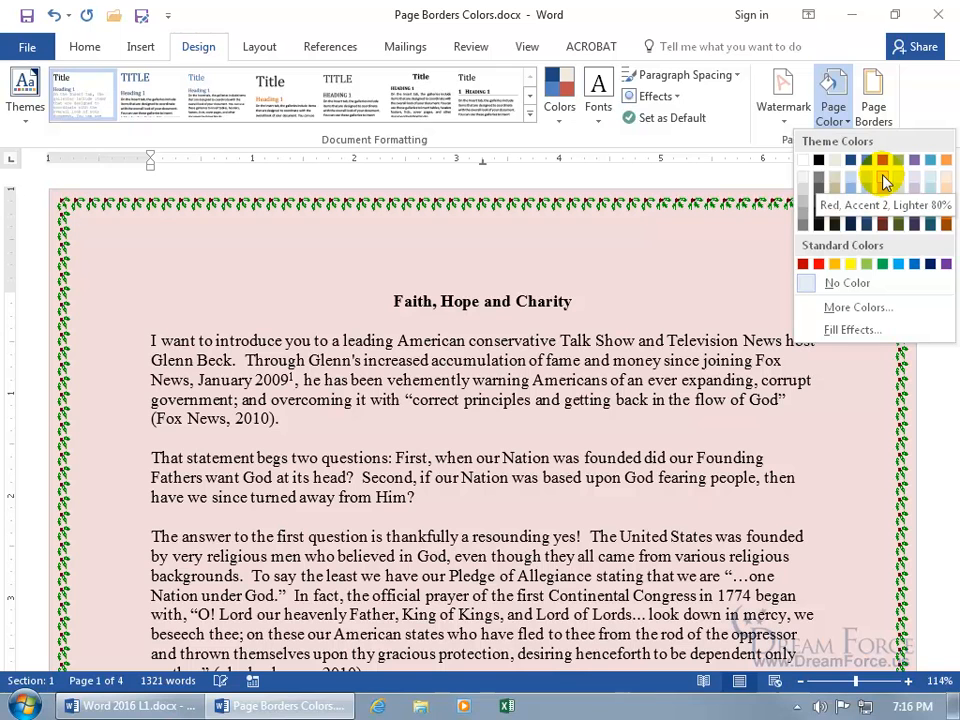
pyautogui.click(883, 181)
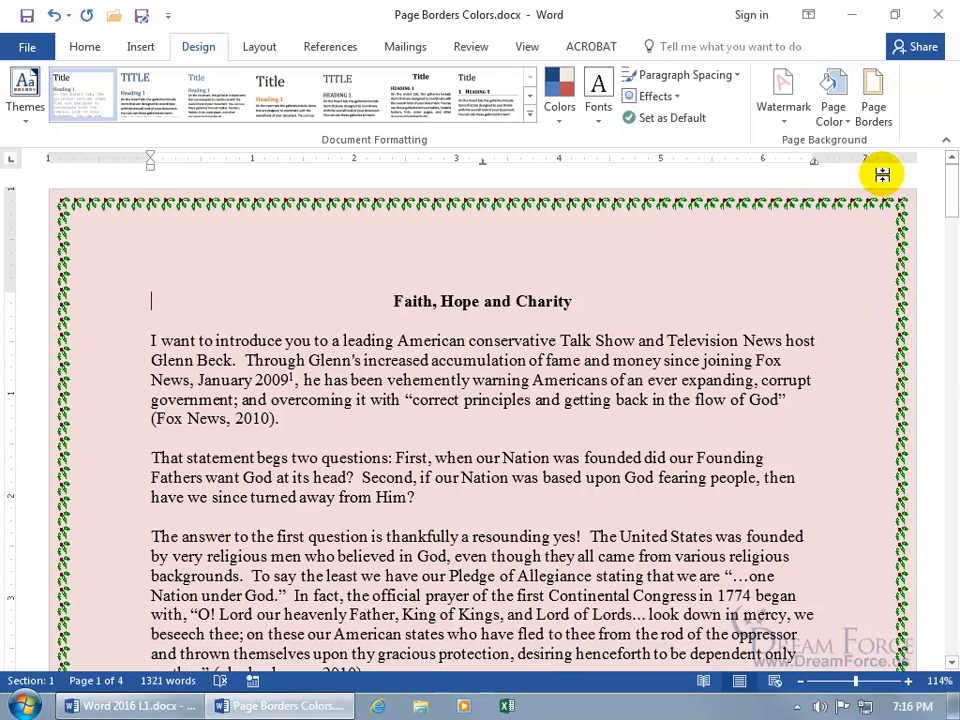
pyautogui.click(838, 120)
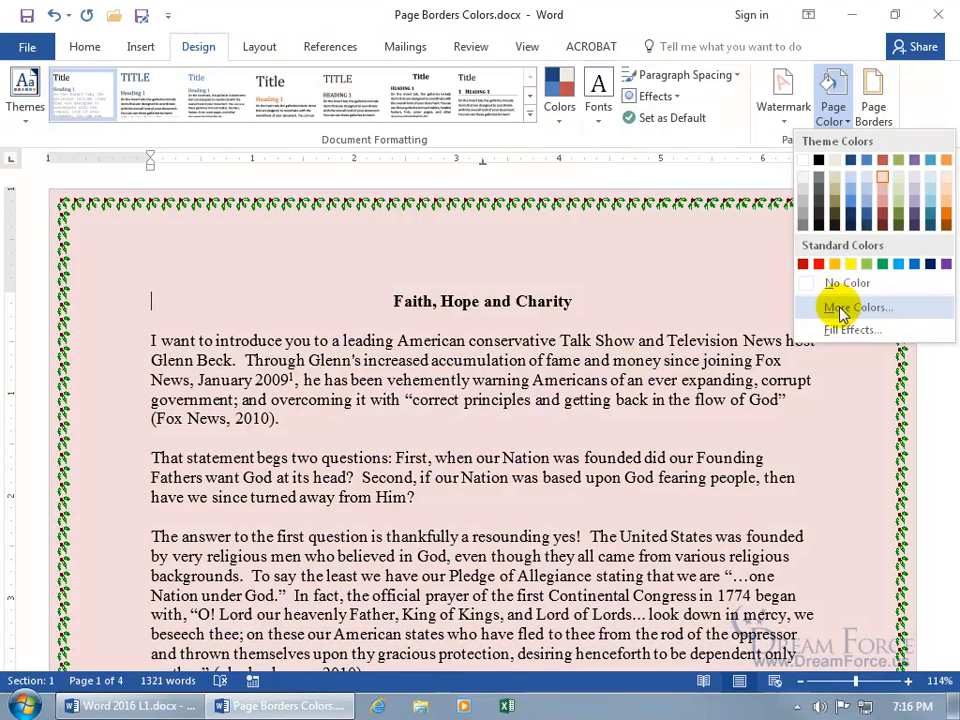
pyautogui.click(840, 310)
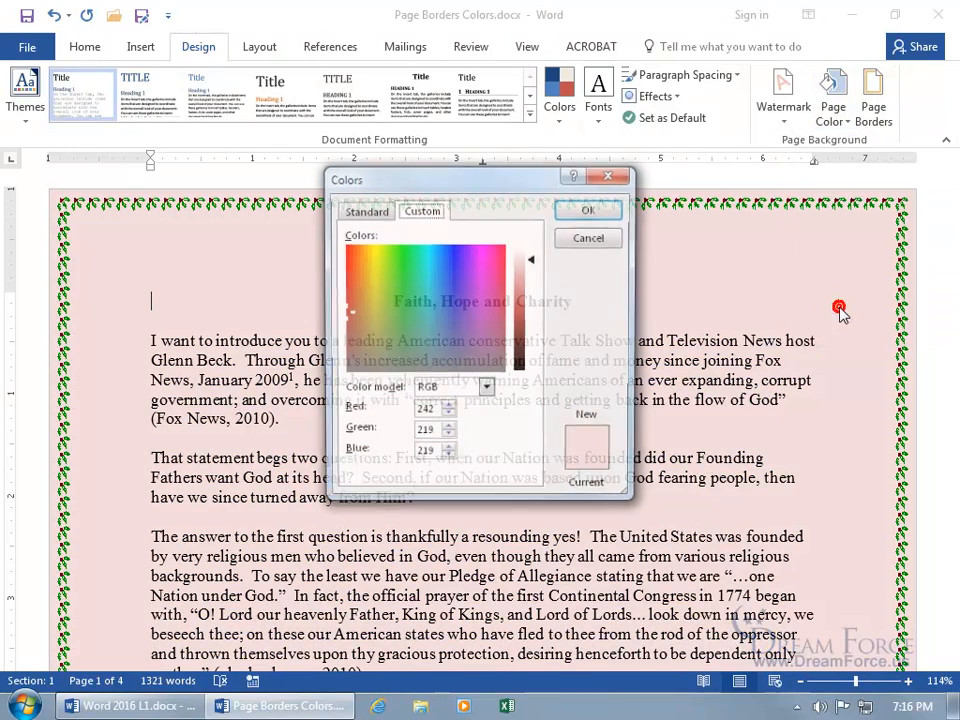
pyautogui.moveTo(535, 265); pyautogui.dragTo(538, 258)
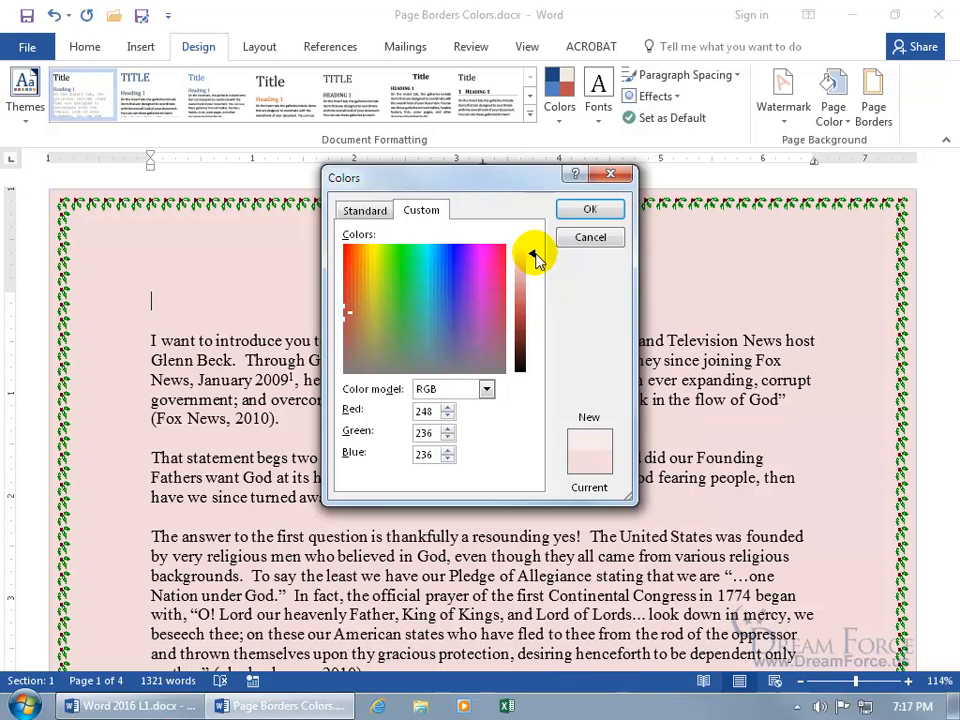
pyautogui.click(598, 211)
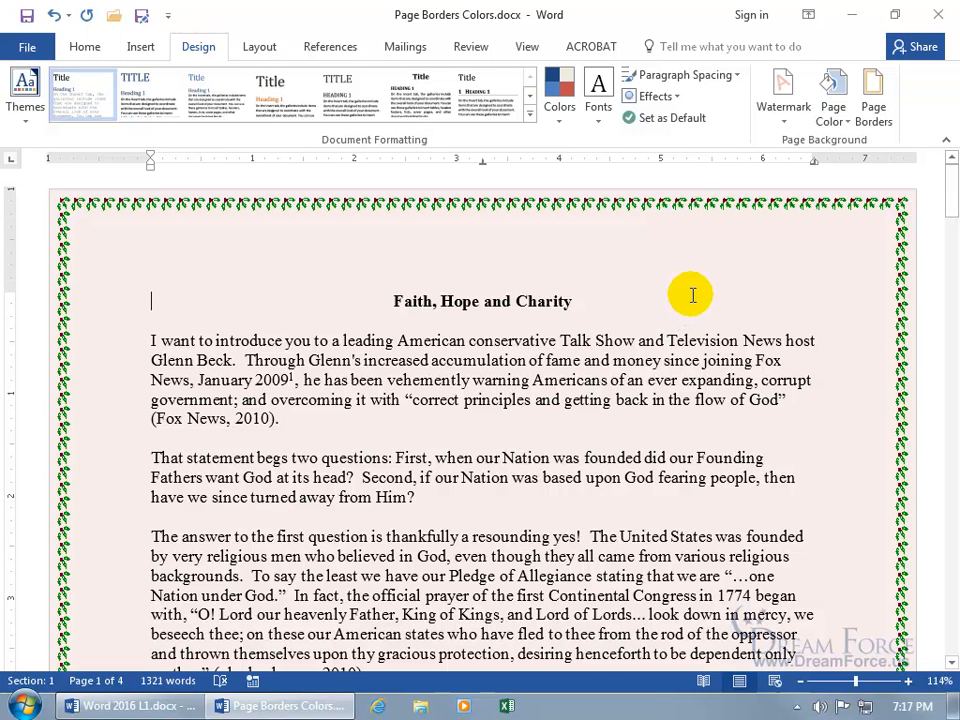
# - Remove the page border from the whole document and open the page color choices
pyautogui.click(870, 100)
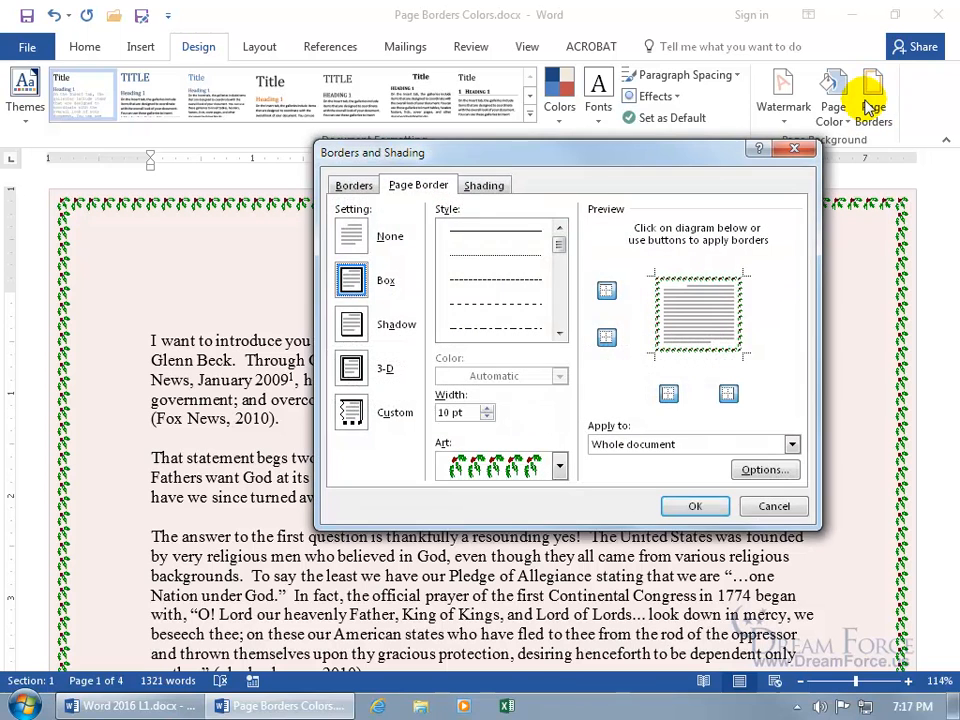
pyautogui.click(358, 237)
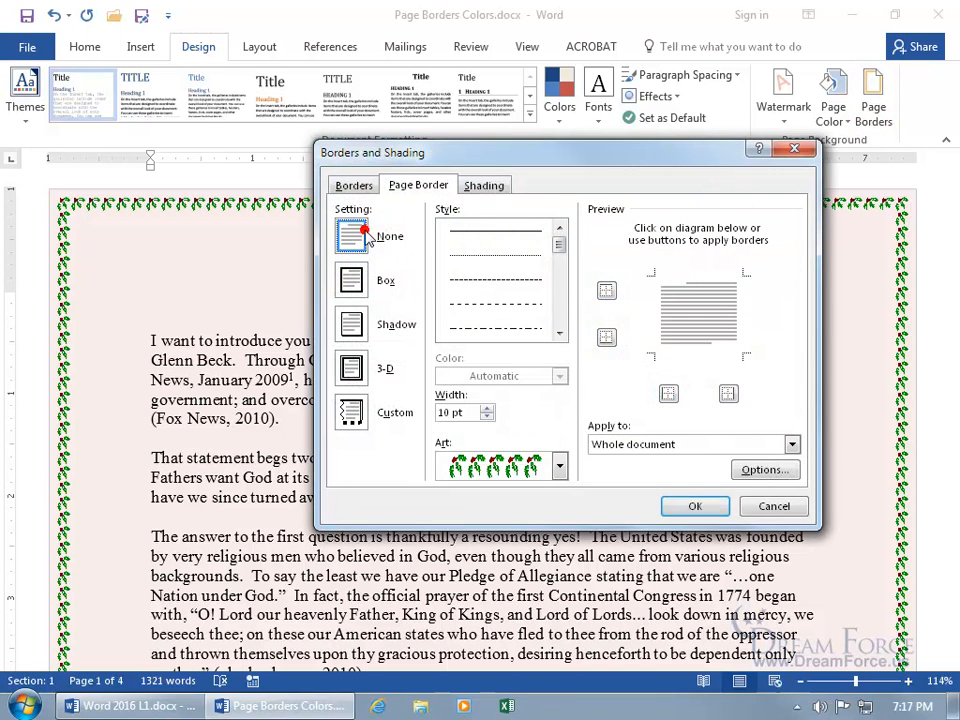
pyautogui.click(668, 500)
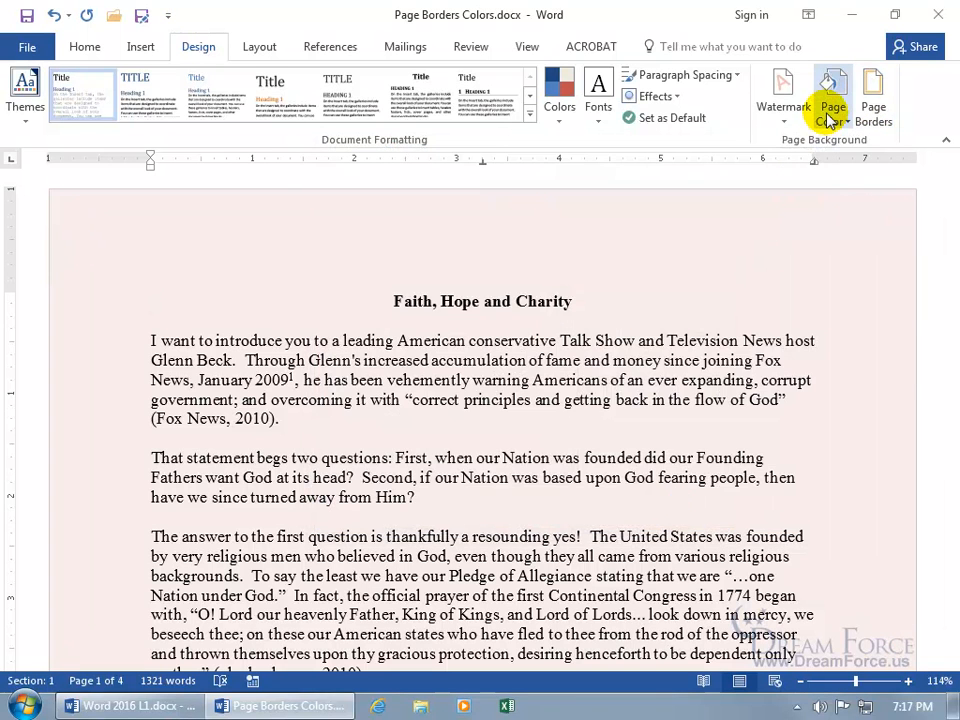
pyautogui.click(829, 112)
pyautogui.click(805, 319)
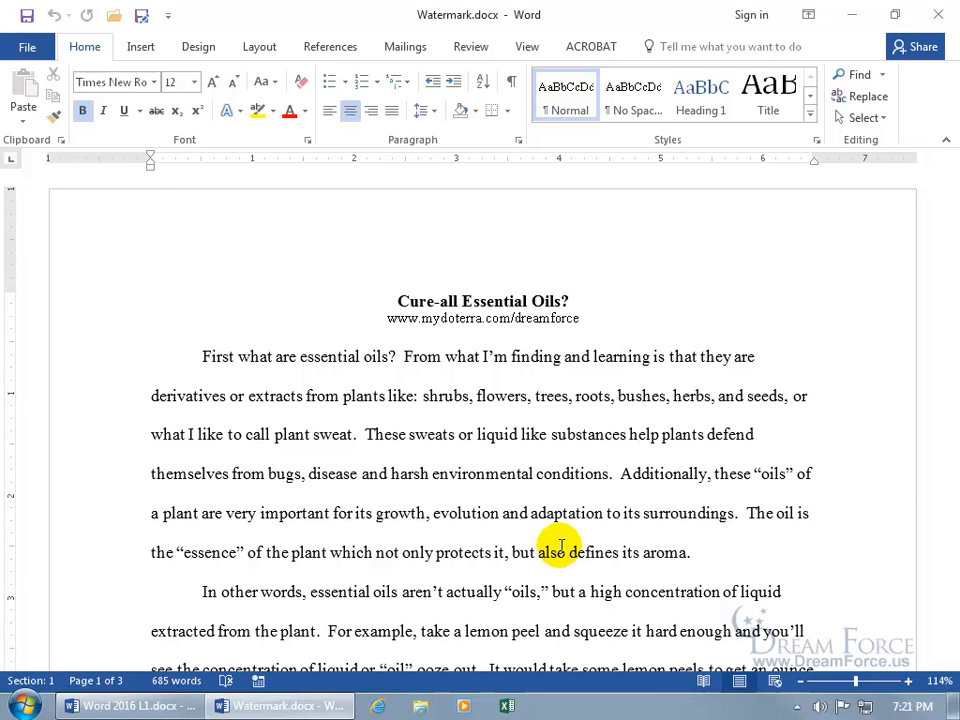
# - Add the diagonal CONFIDENTIAL 1 watermark to the document
pyautogui.click(204, 47)
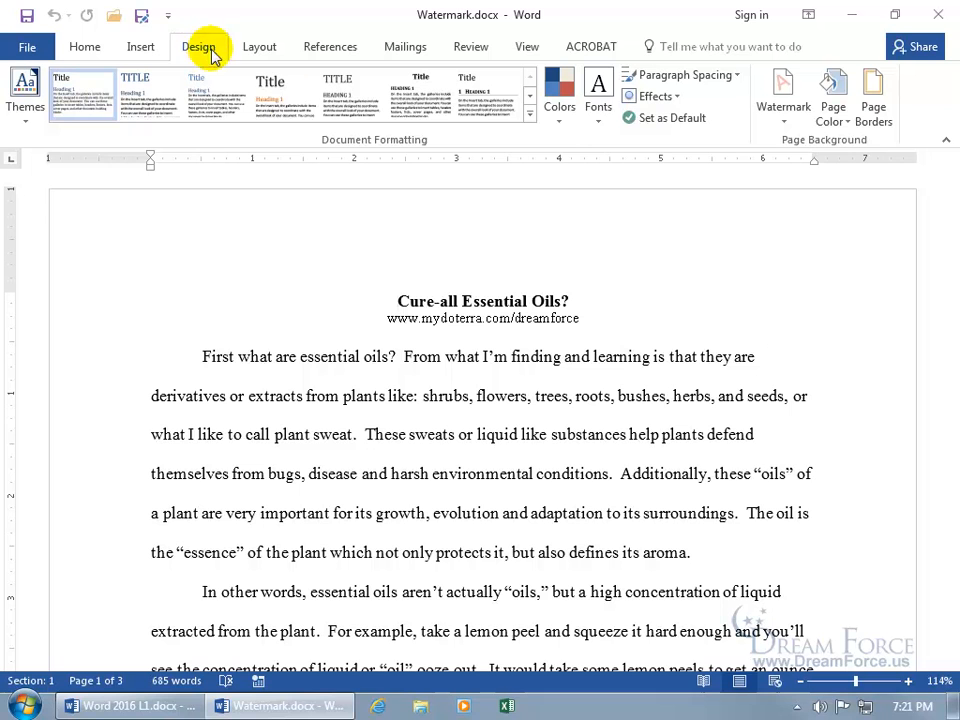
pyautogui.click(789, 127)
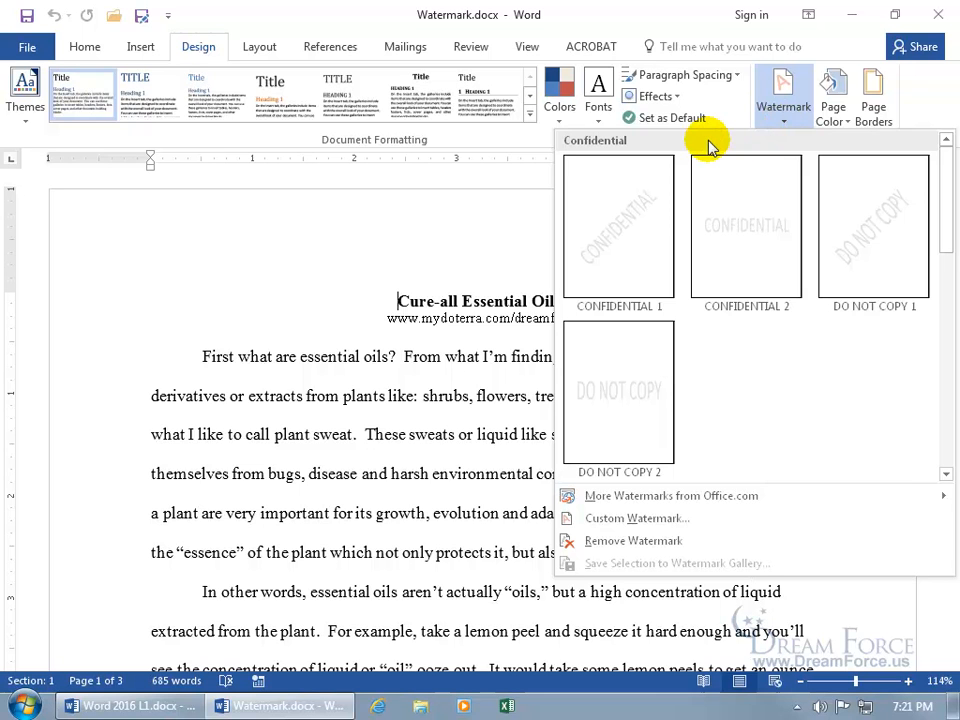
pyautogui.click(639, 214)
pyautogui.scroll(-5, 600, 291)
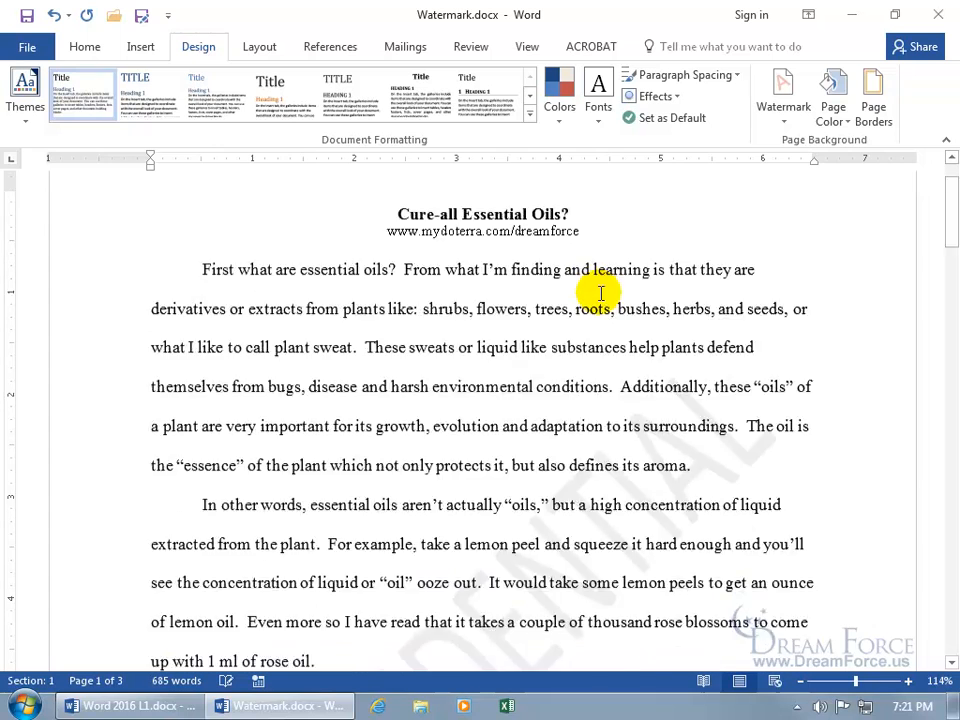
pyautogui.scroll(-1, 601, 293)
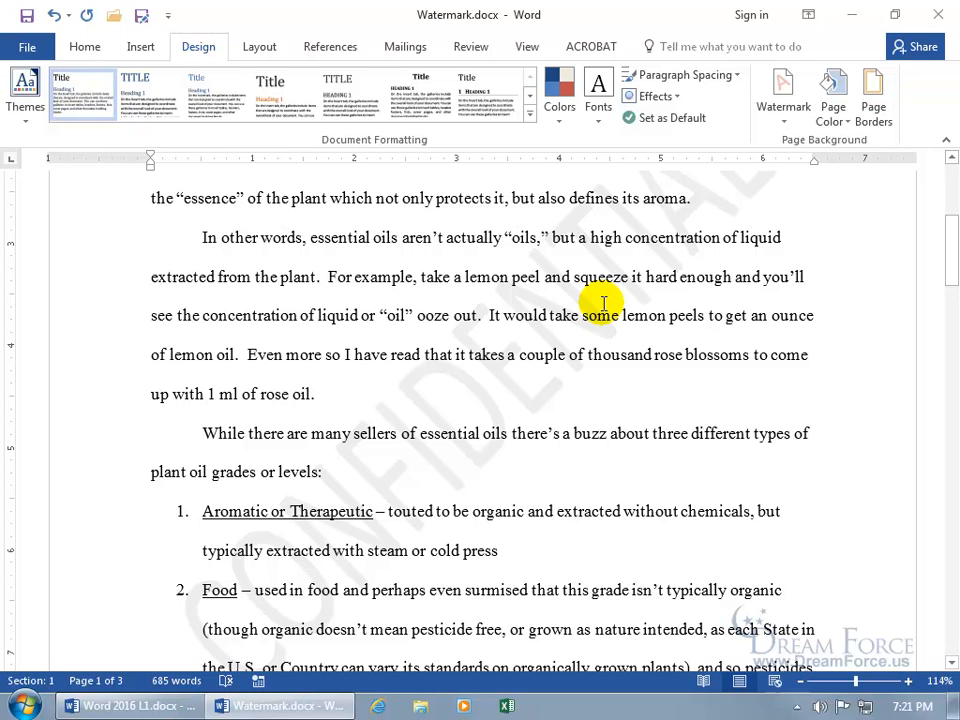
# - Check the CONFIDENTIAL watermark in the print preview and remove it from the document
pyautogui.hotkey('ctrl', 'p')
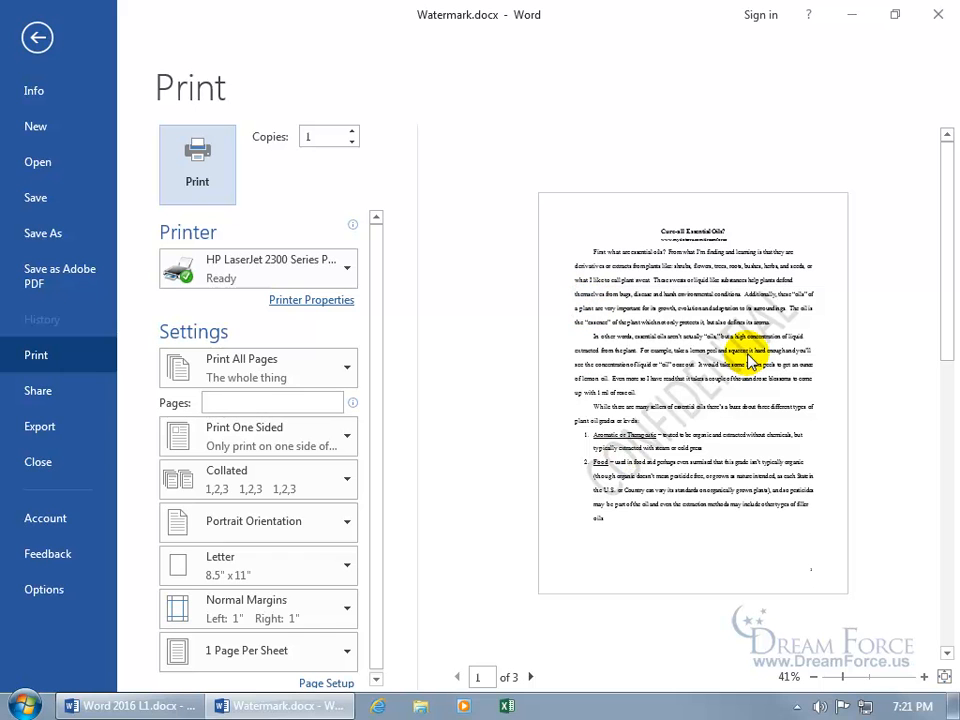
pyautogui.click(37, 37)
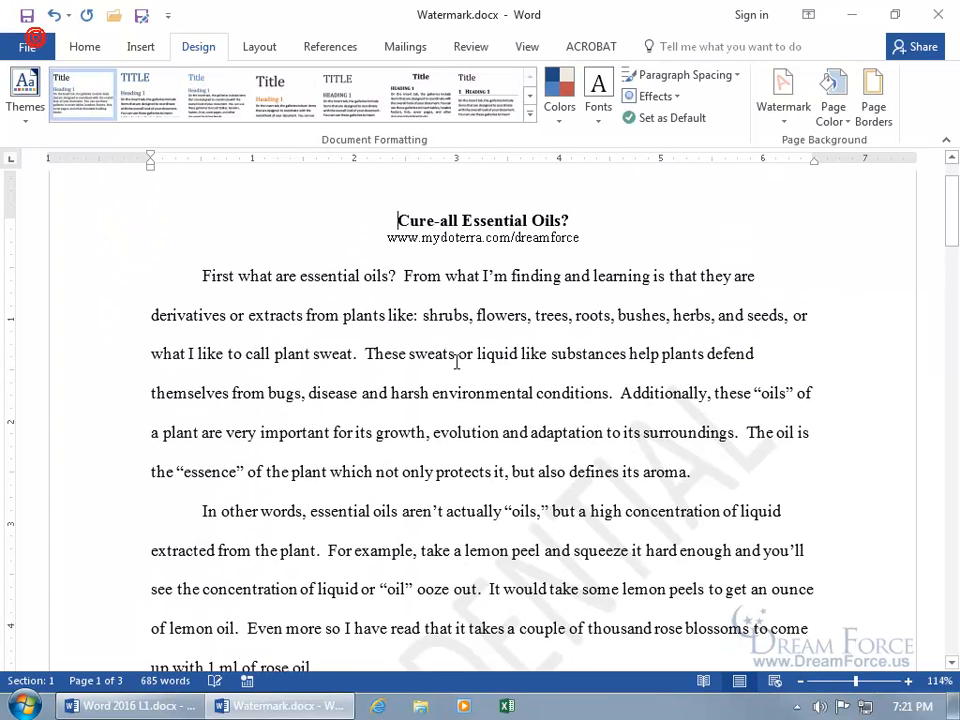
pyautogui.click(780, 112)
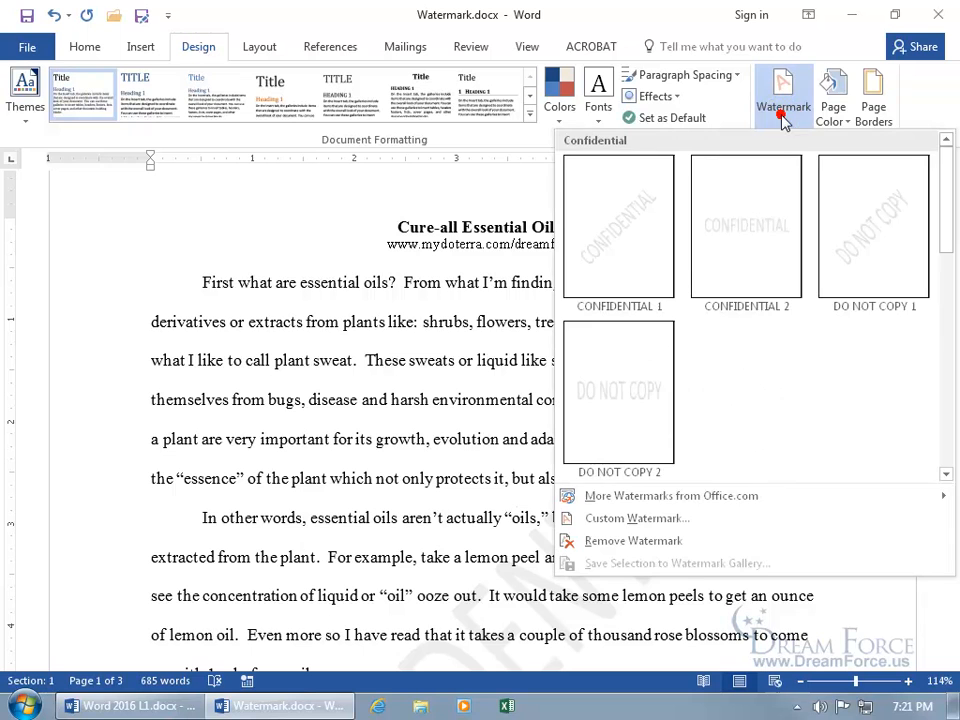
pyautogui.click(500, 405)
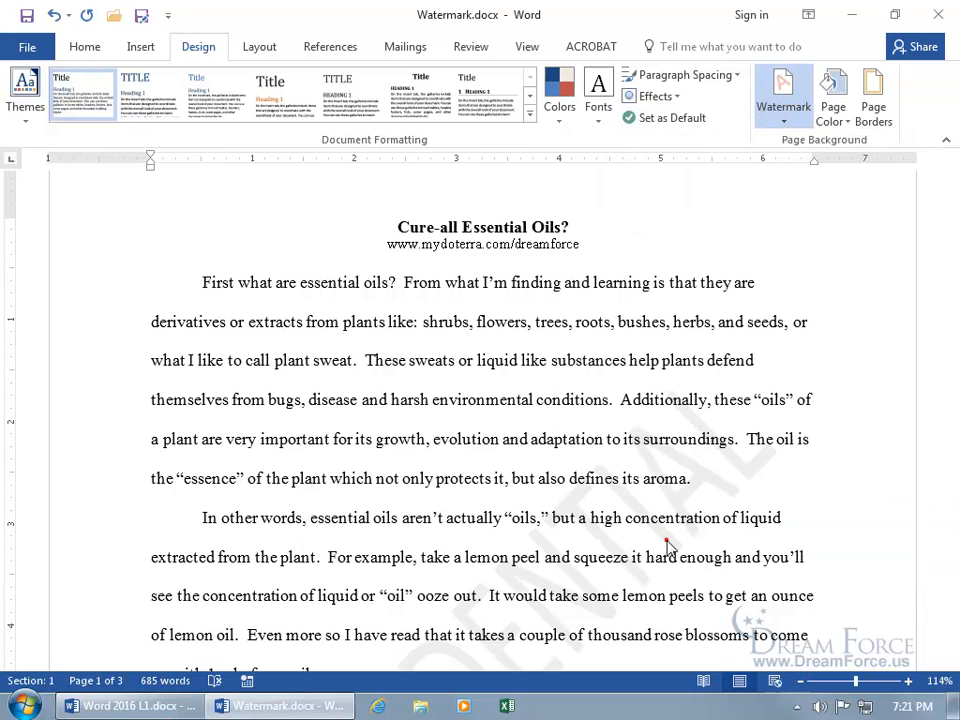
# - Set up a custom picture watermark and search Bing images for "christmas"
pyautogui.click(783, 116)
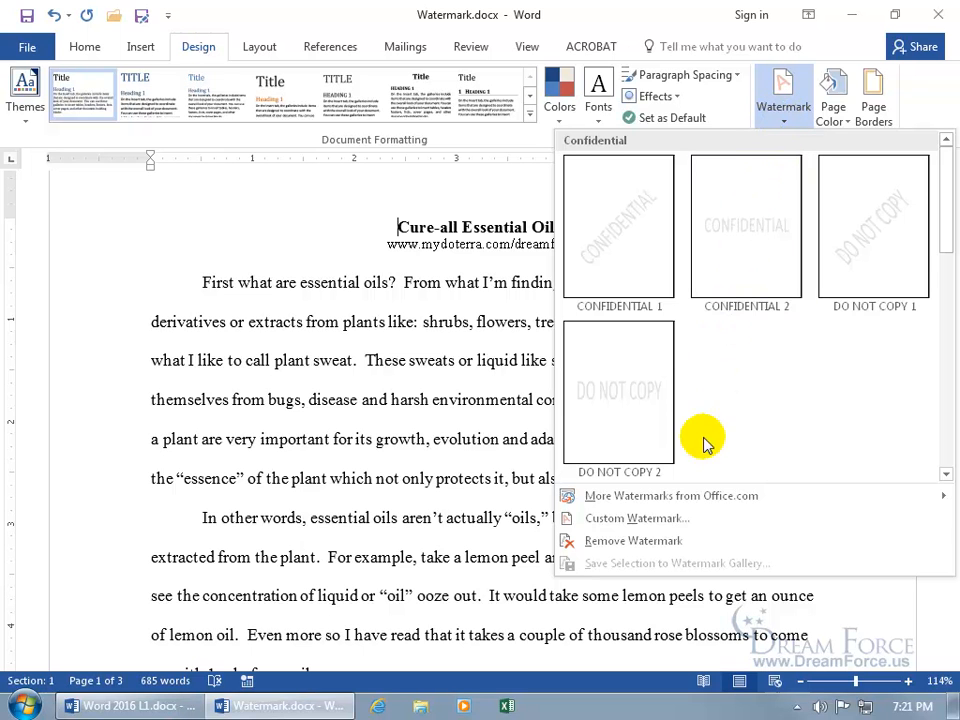
pyautogui.click(667, 523)
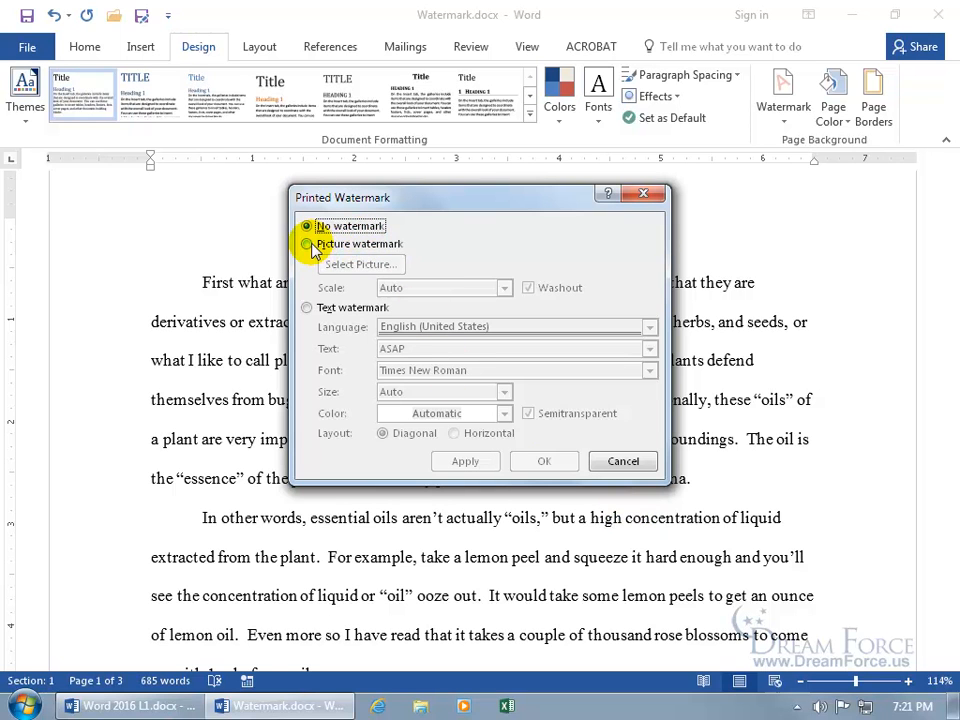
pyautogui.click(308, 245)
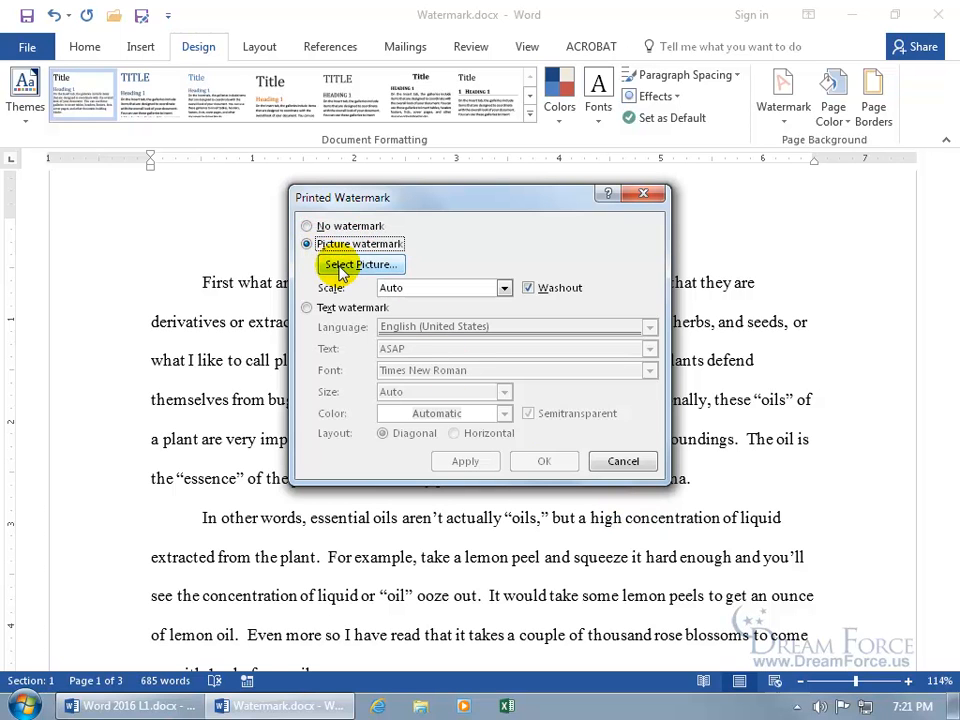
pyautogui.click(345, 265)
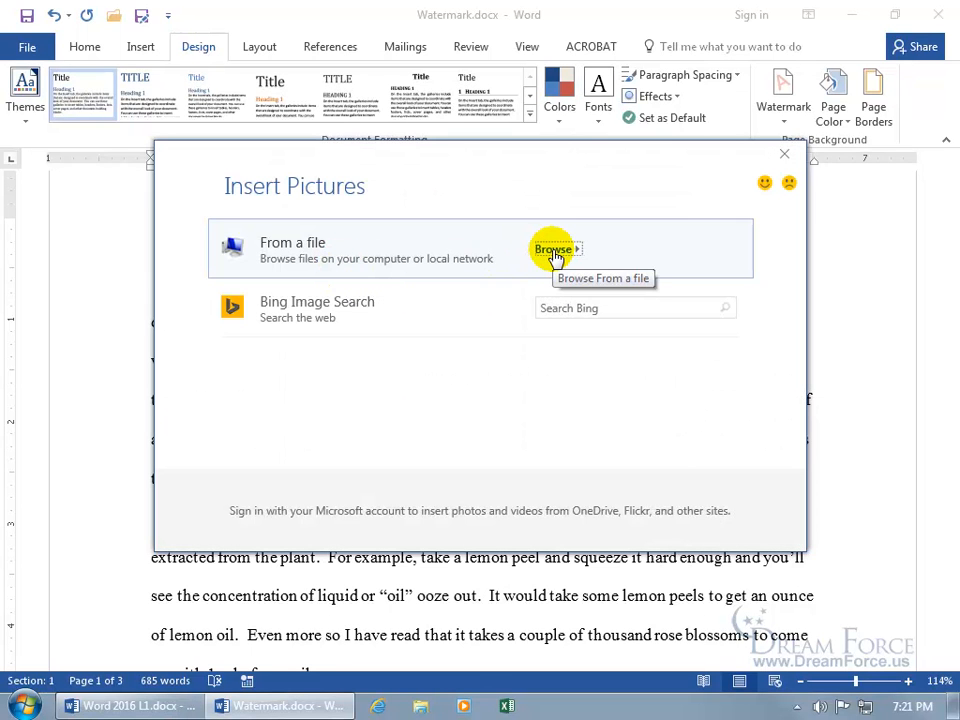
pyautogui.click(569, 307)
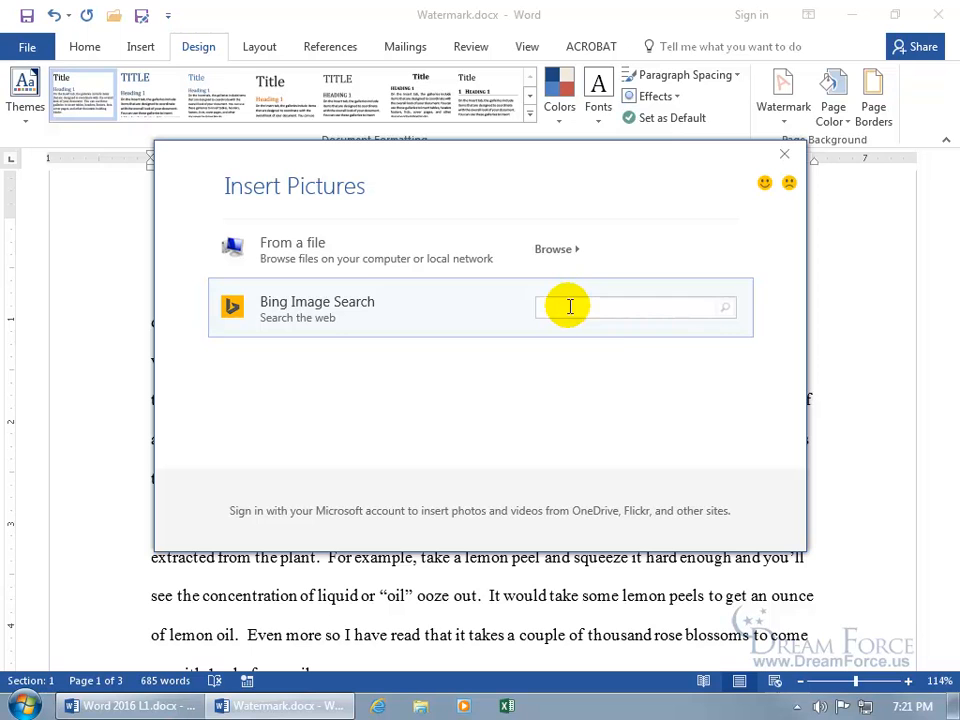
pyautogui.write('christmas')
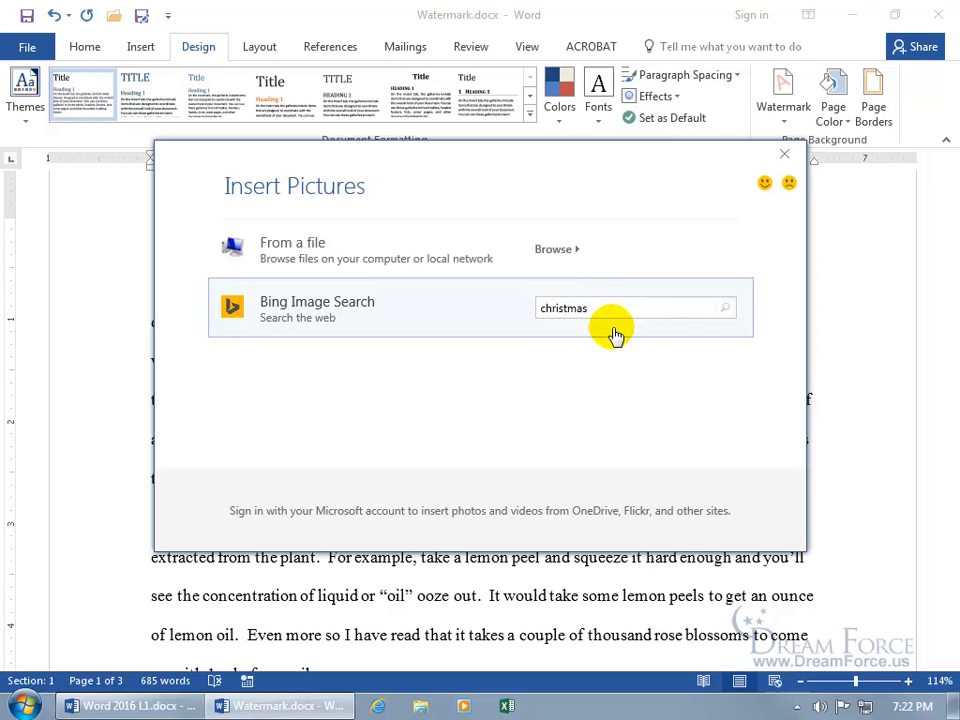
pyautogui.press('Return')
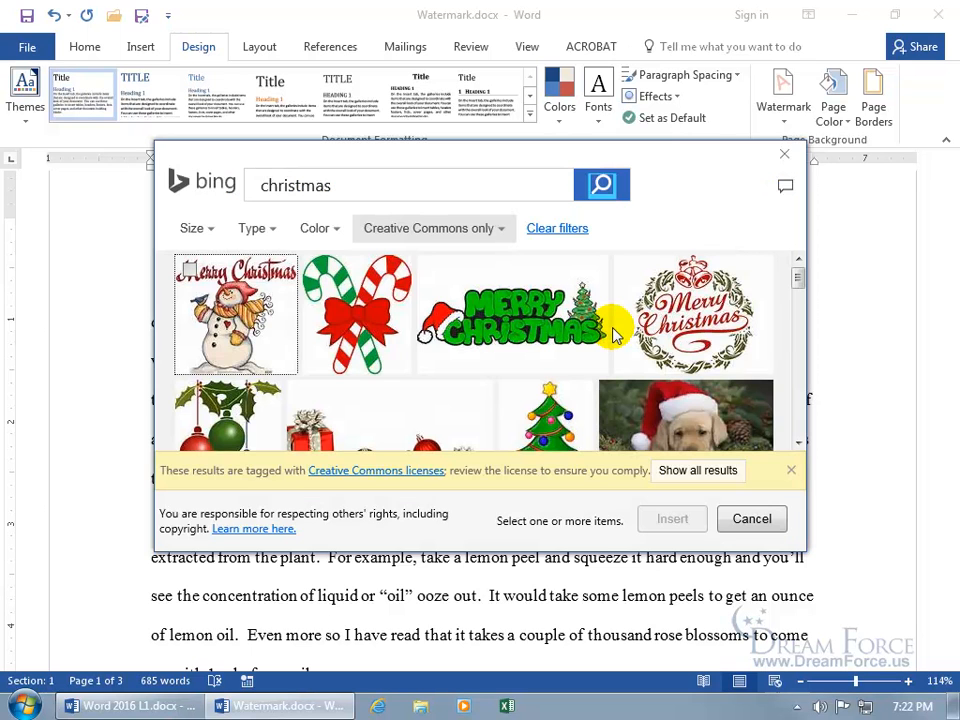
# - Insert the green Merry Christmas lettering with the Santa hat as the watermark picture and apply it at 50% scale
pyautogui.click(432, 271)
pyautogui.click(671, 517)
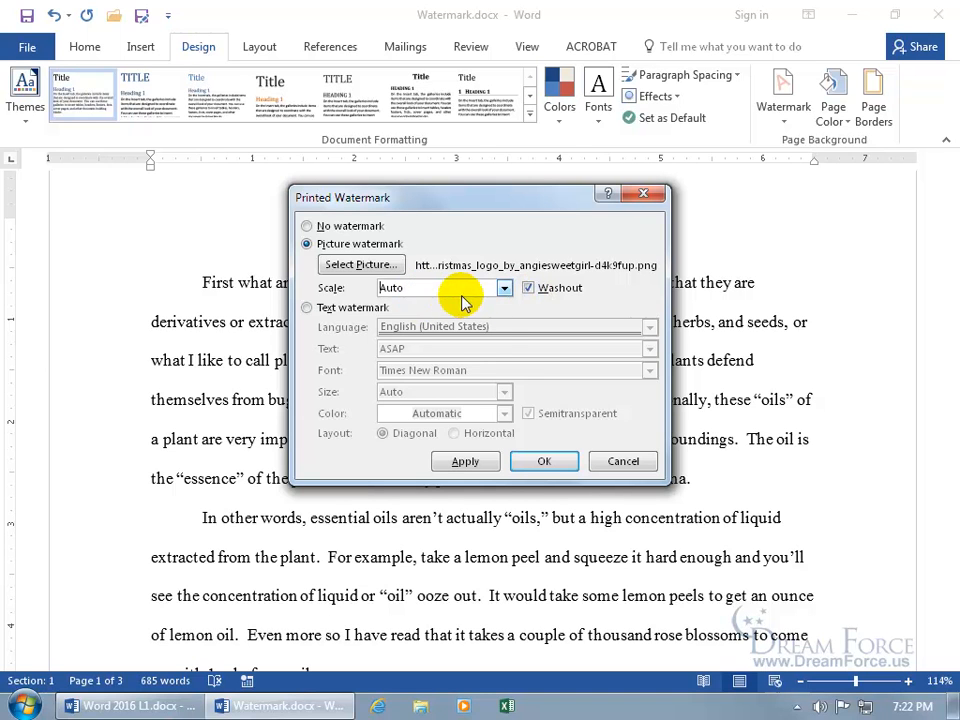
pyautogui.click(504, 289)
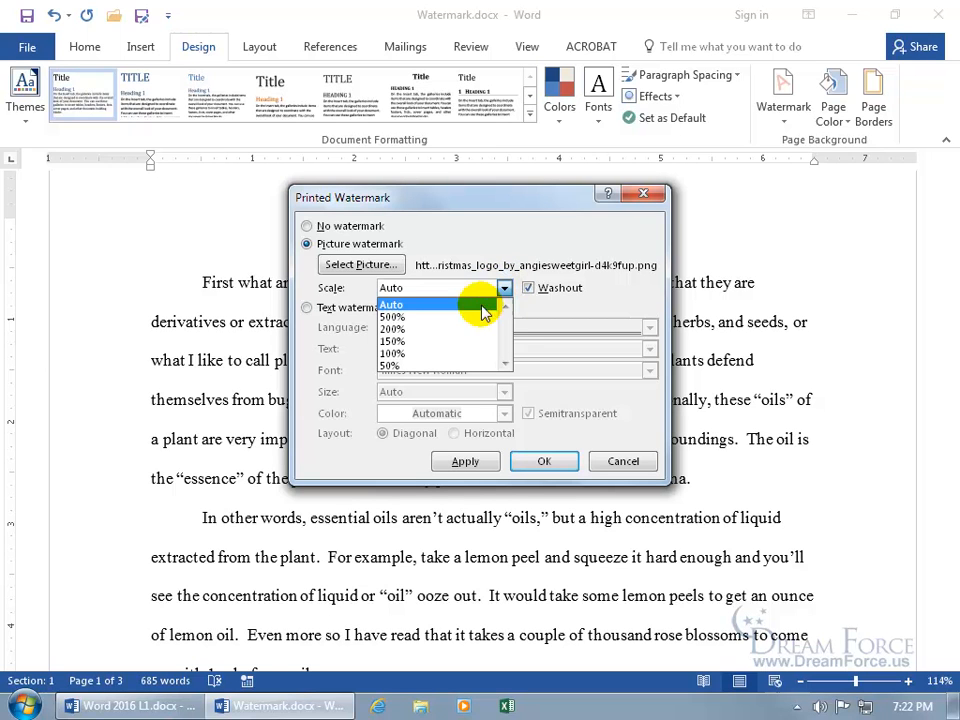
pyautogui.click(440, 365)
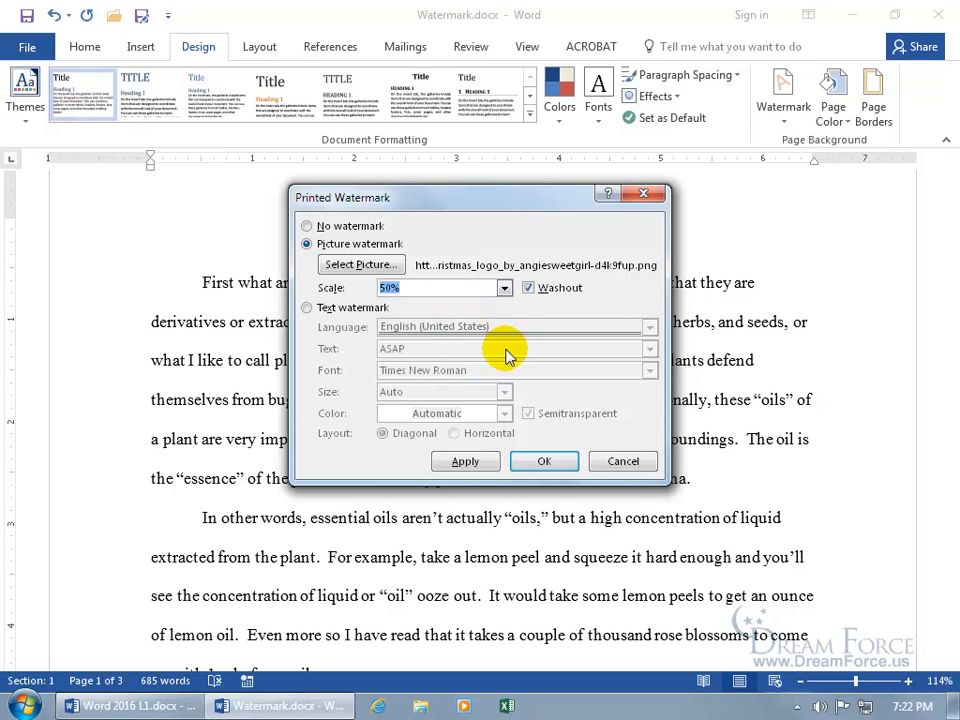
pyautogui.click(474, 461)
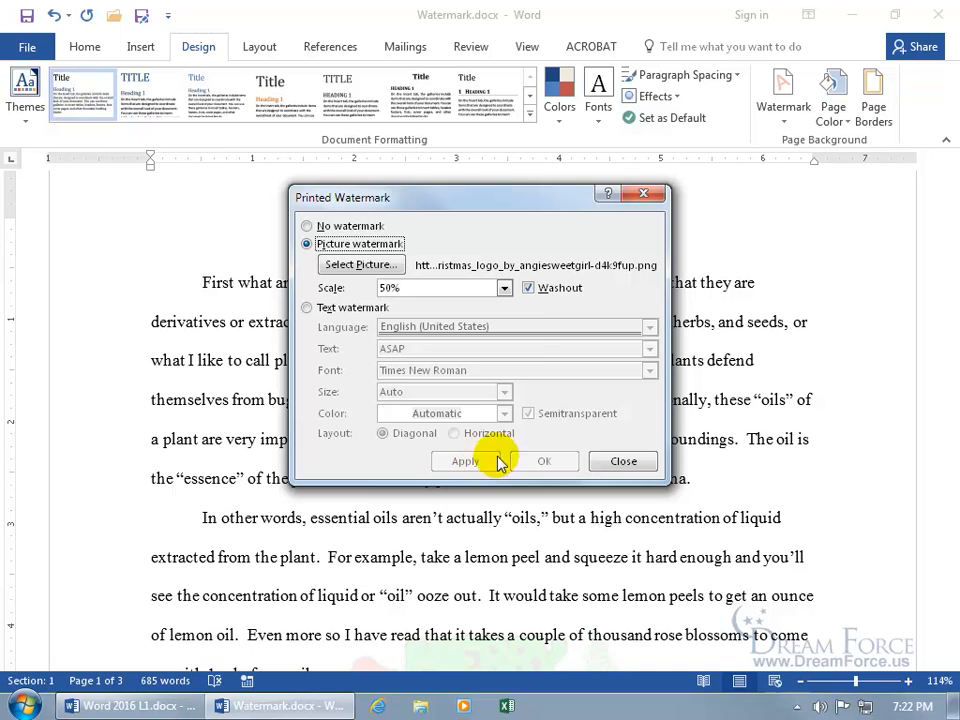
pyautogui.moveTo(499, 205); pyautogui.dragTo(432, 182)
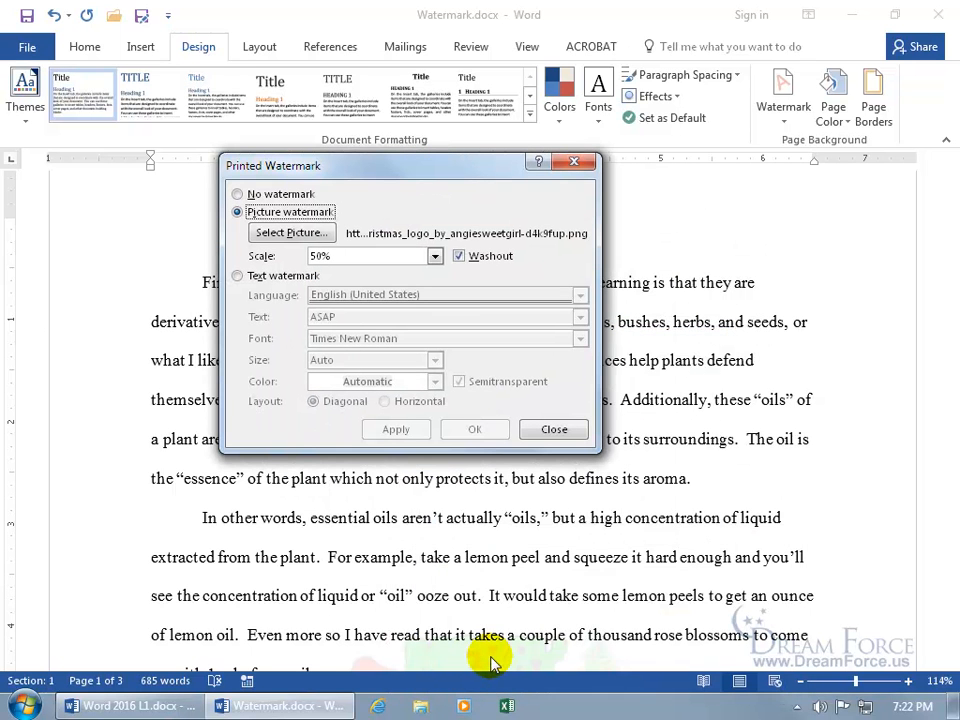
pyautogui.click(540, 429)
# - Examine the picture watermark on the first page and in the print preview
pyautogui.scroll(-3, 671, 462)
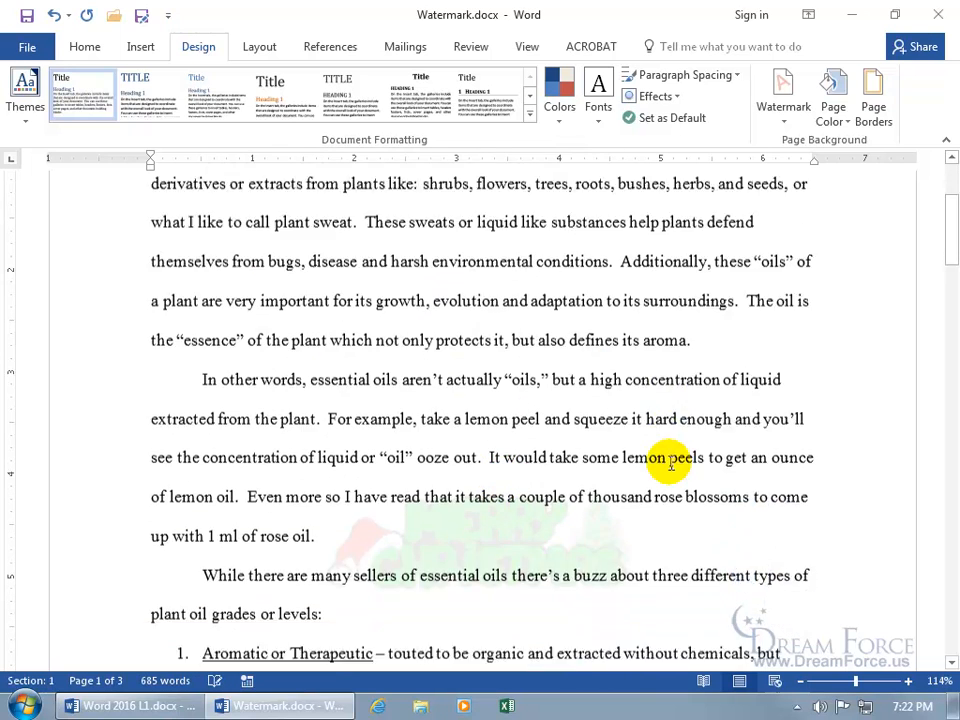
pyautogui.scroll(-3, 671, 462)
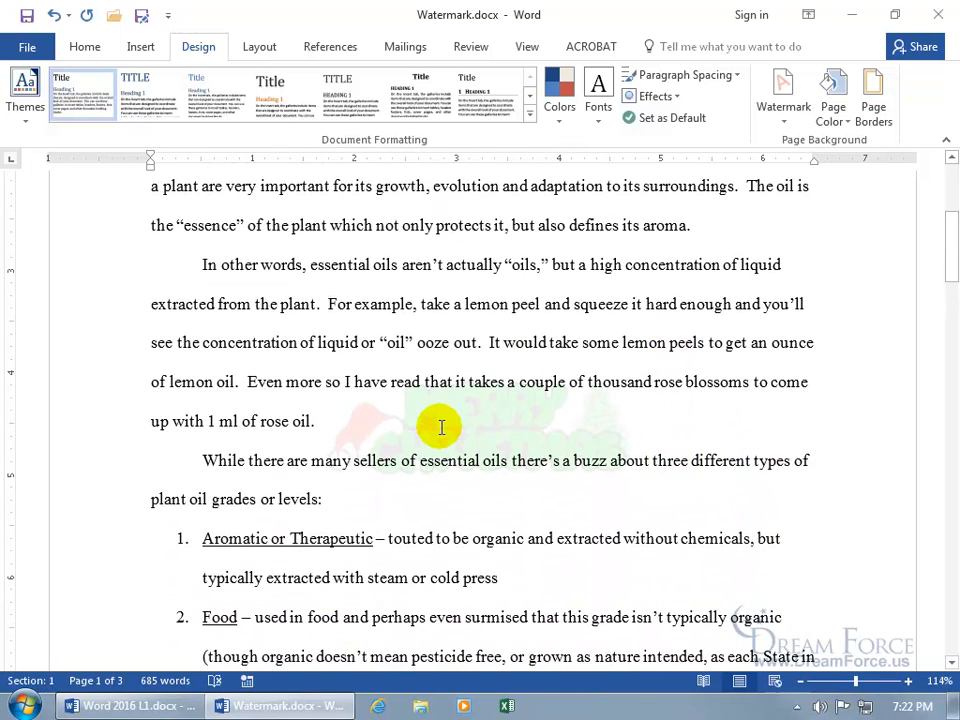
pyautogui.hotkey('ctrl', 'p')
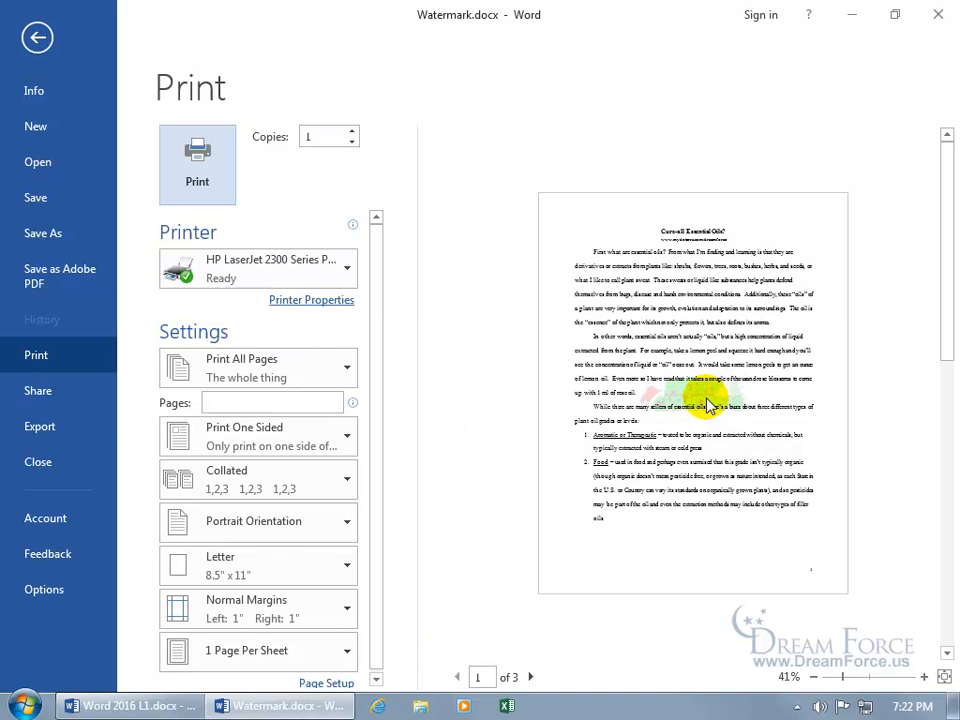
pyautogui.click(40, 40)
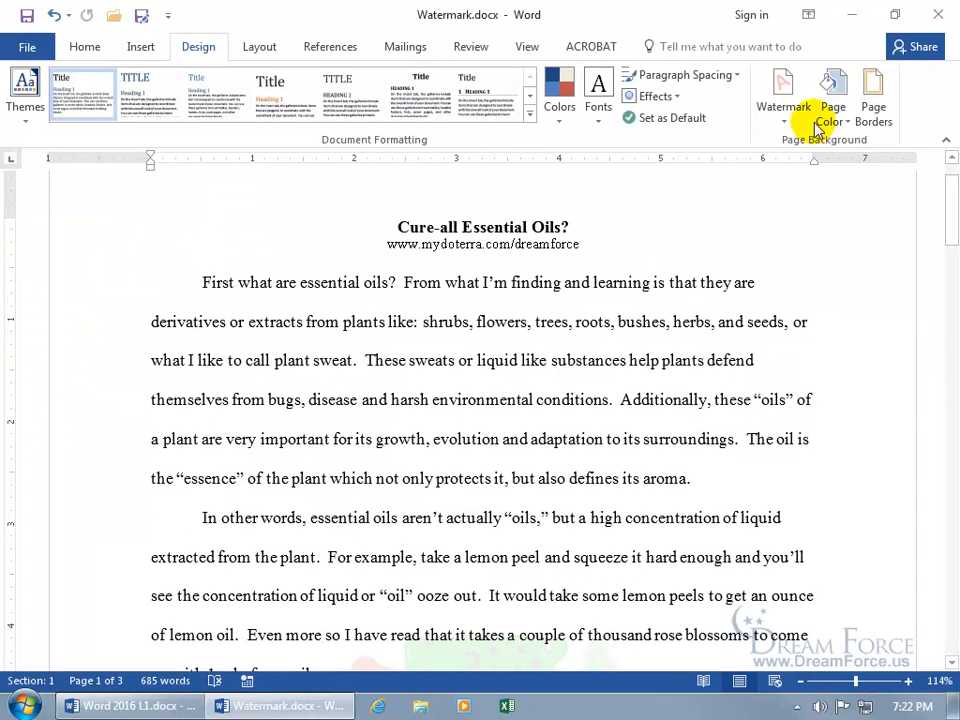
# - Switch the custom watermark to a text watermark reading "Spiffy Don't Touch"
pyautogui.click(784, 118)
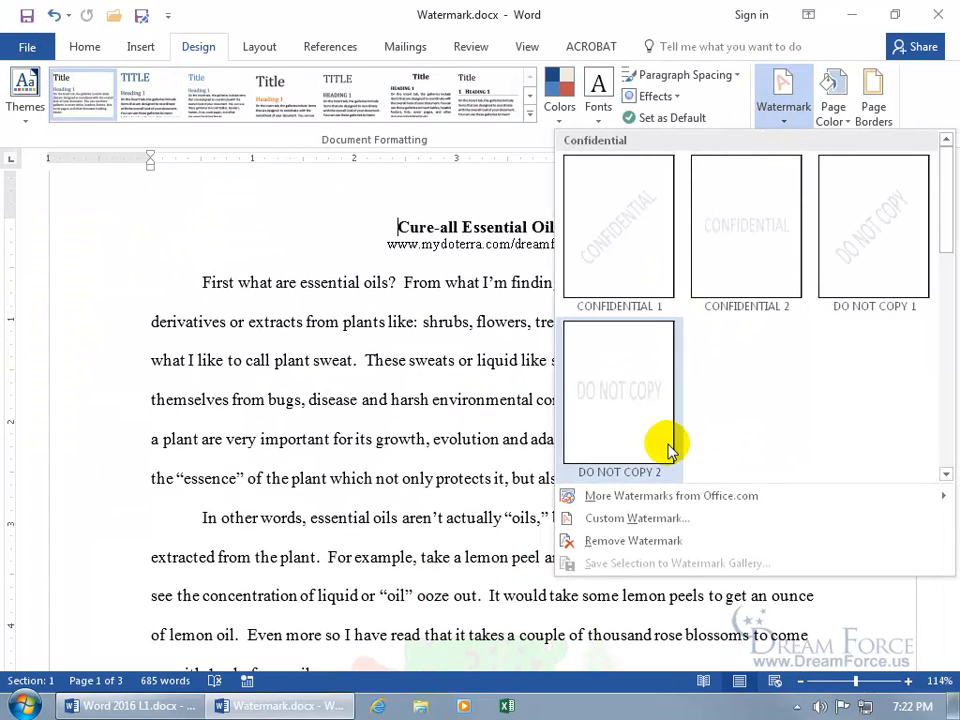
pyautogui.click(613, 518)
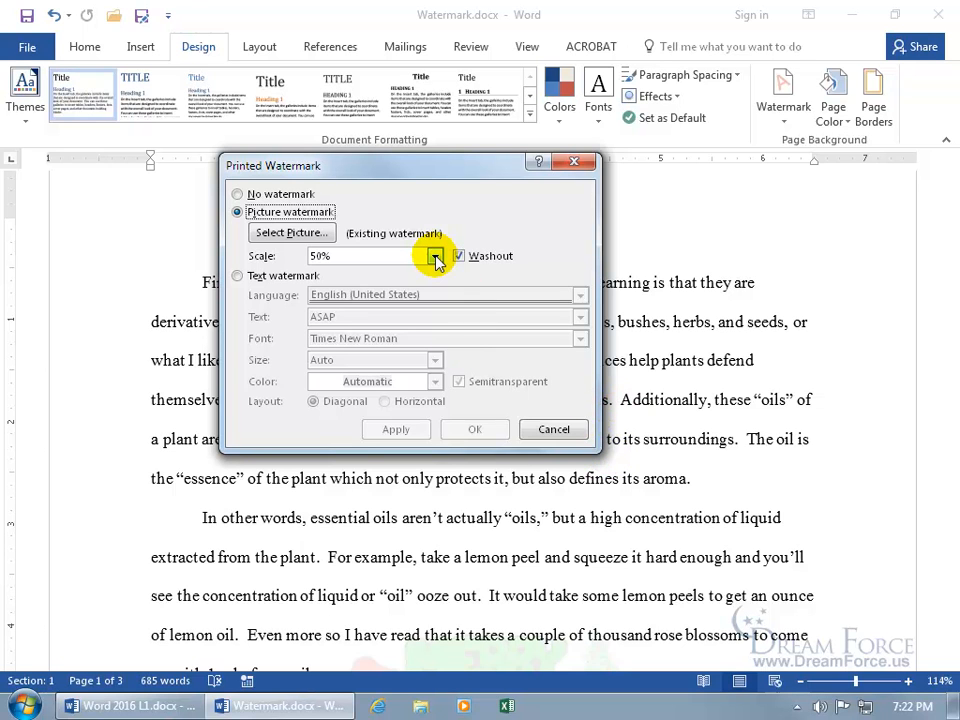
pyautogui.click(258, 276)
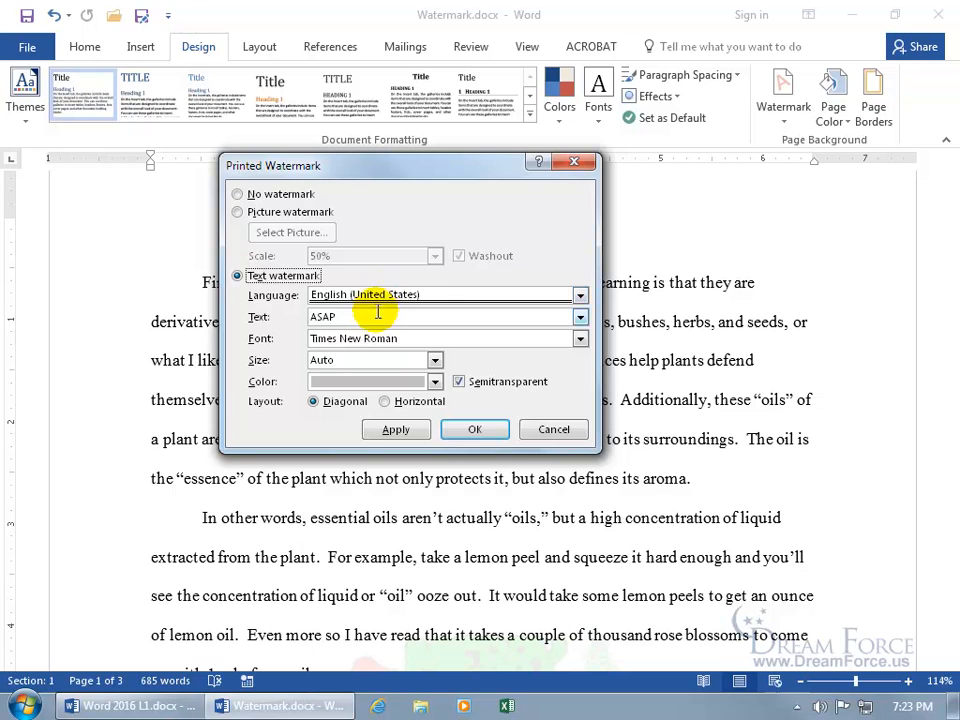
pyautogui.click(580, 317)
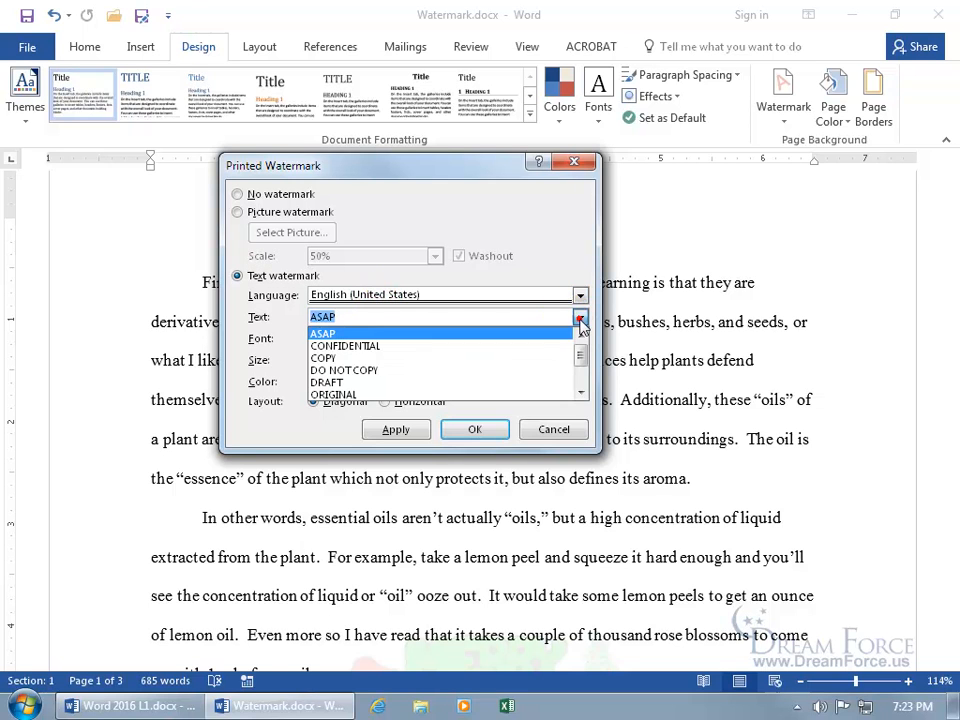
pyautogui.click(412, 318)
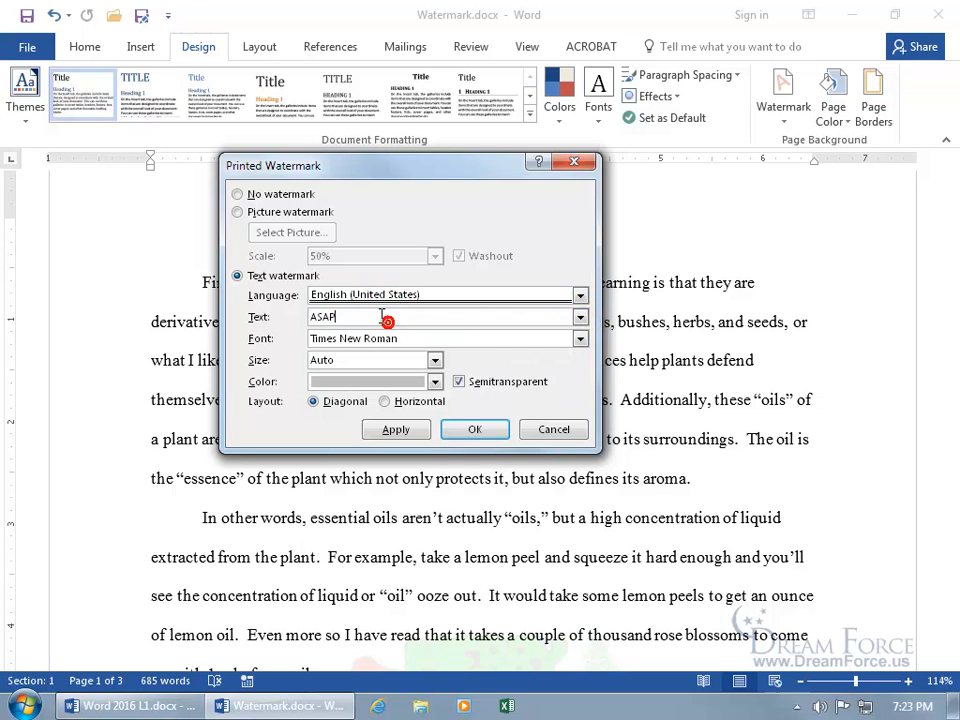
pyautogui.moveTo(347, 317); pyautogui.dragTo(305, 317)
pyautogui.press('Delete')
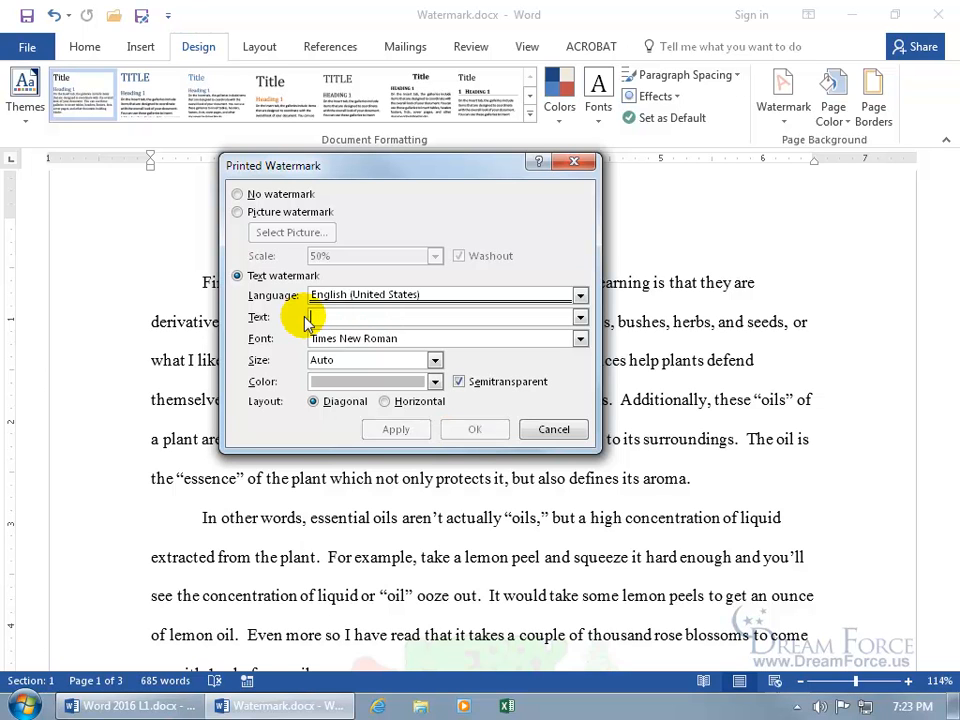
pyautogui.write('Spi')
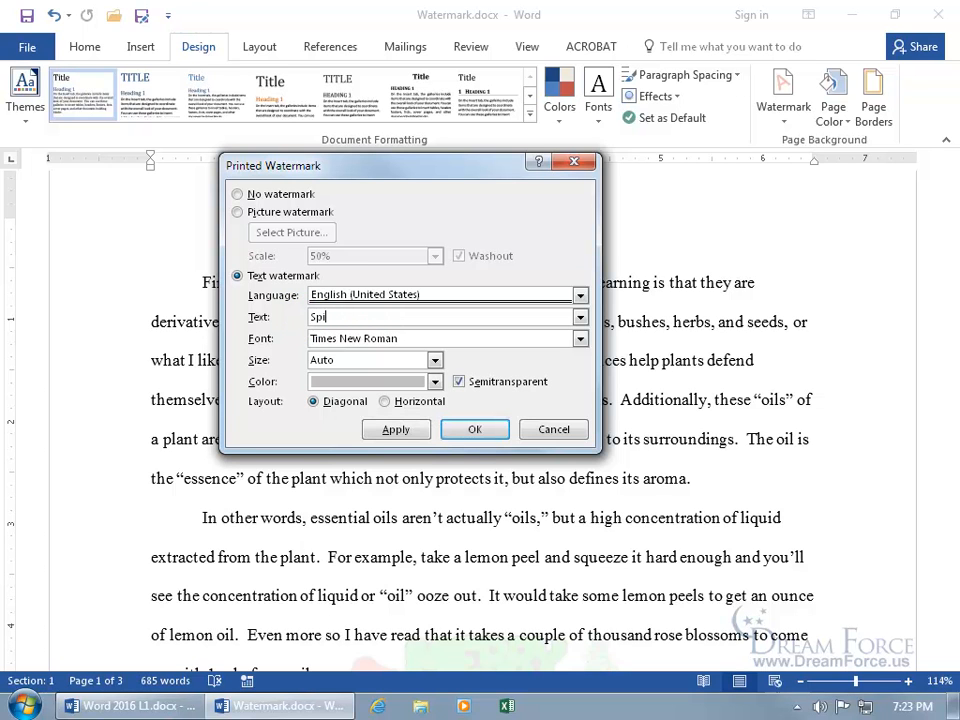
pyautogui.write("ffy Don't Touch")
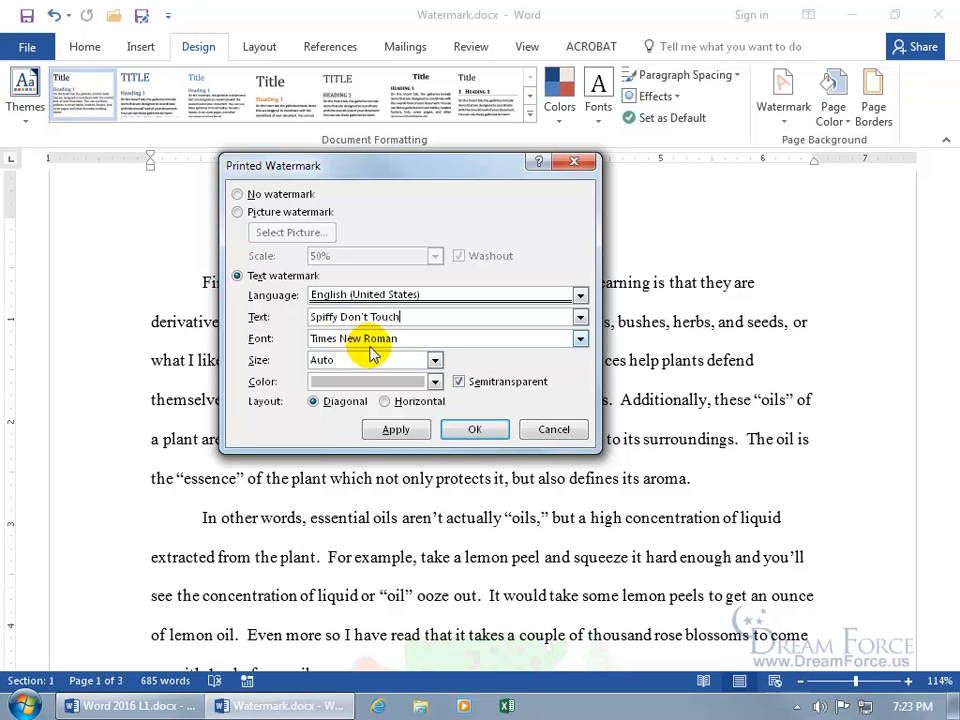
# - Apply the custom text watermark in Times New Roman with automatic size and a semitransparent diagonal layout
pyautogui.click(435, 360)
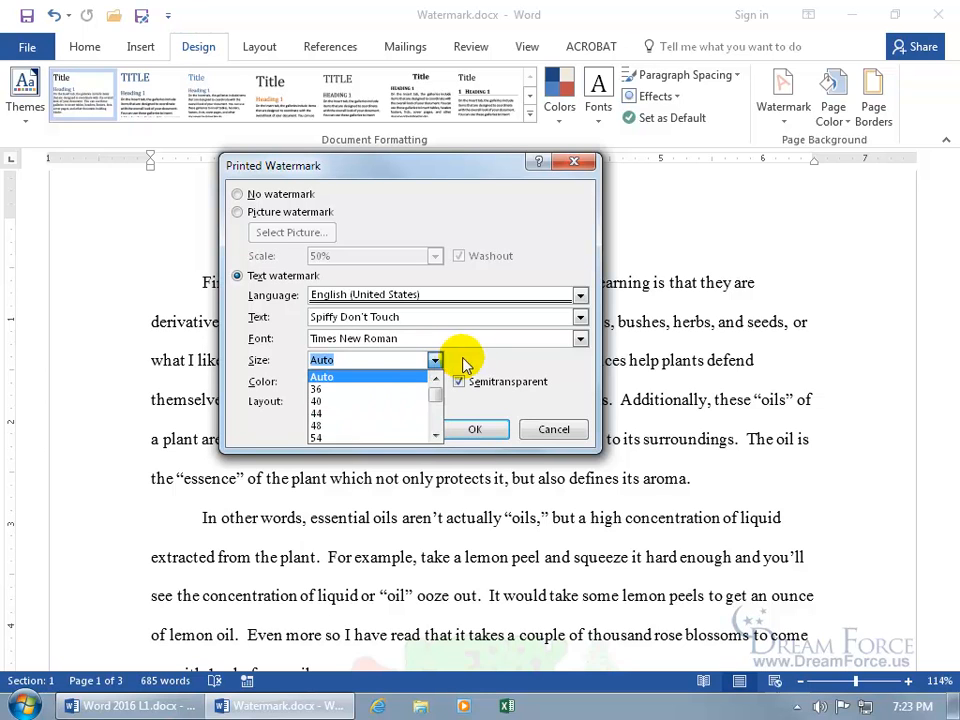
pyautogui.click(459, 362)
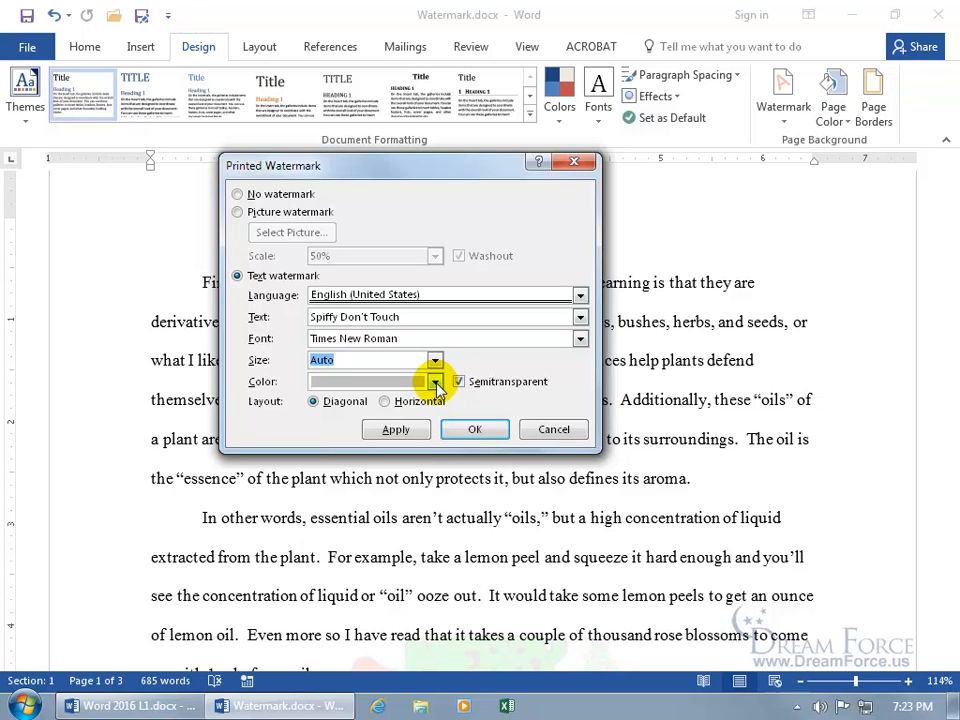
pyautogui.click(436, 385)
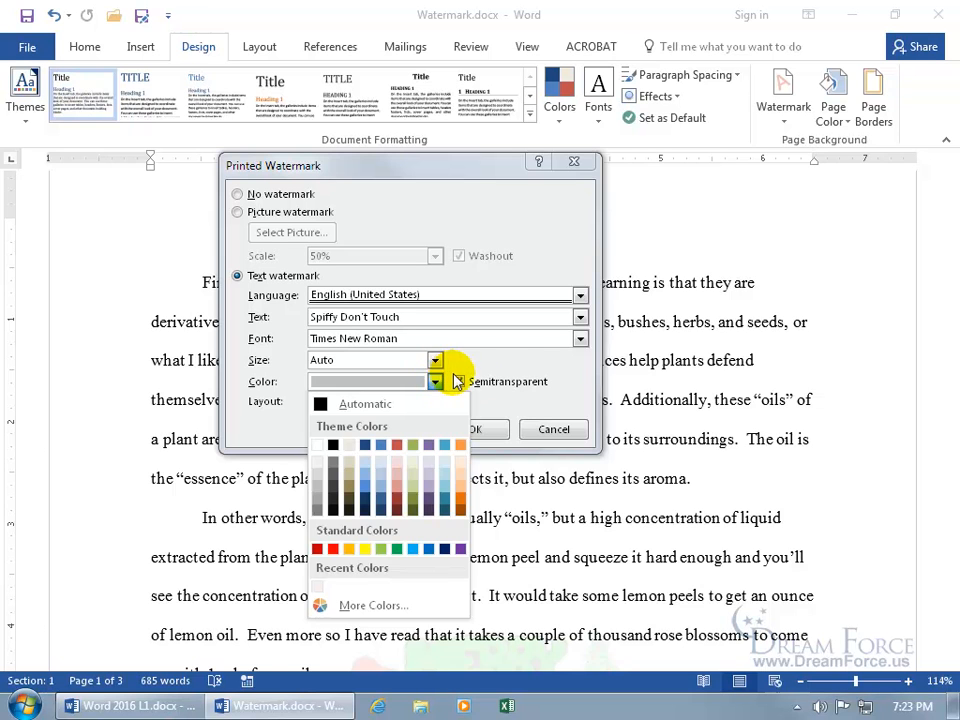
pyautogui.click(509, 369)
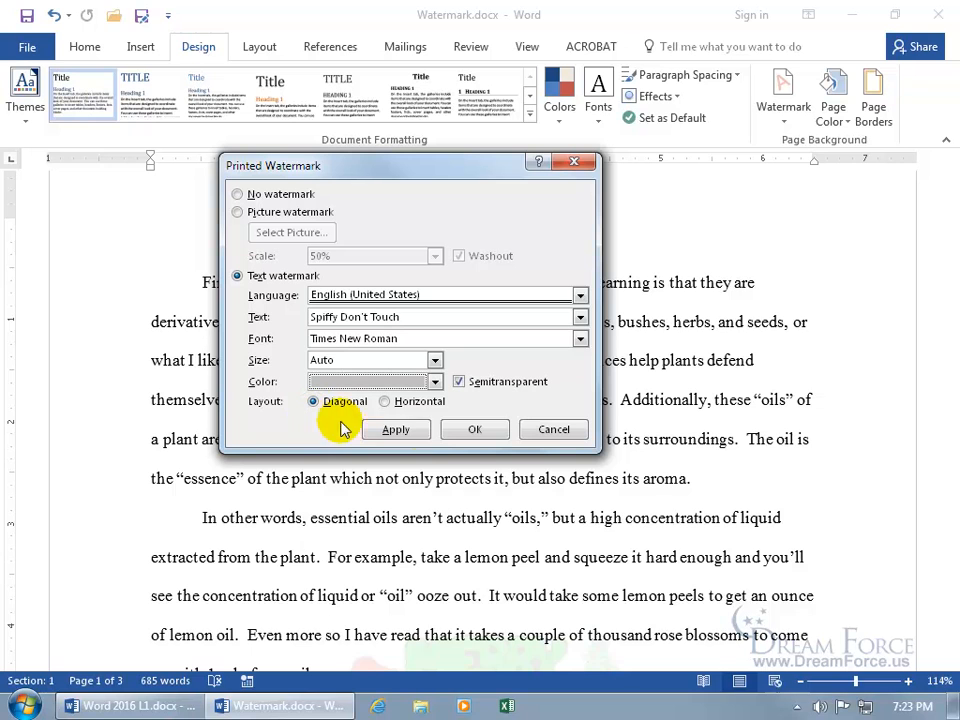
pyautogui.click(405, 430)
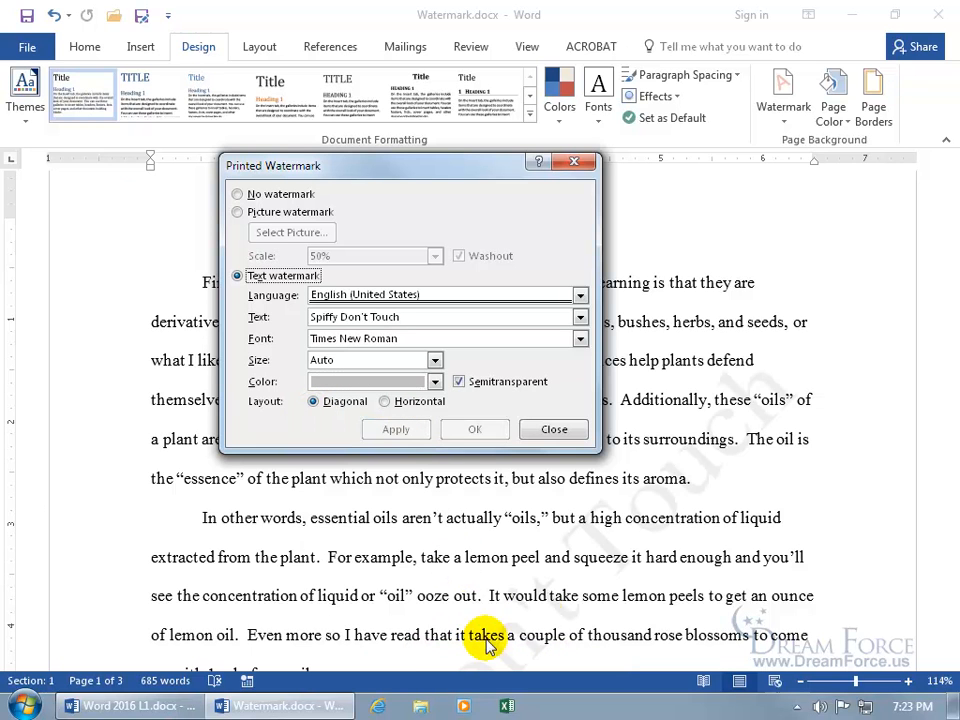
pyautogui.click(553, 429)
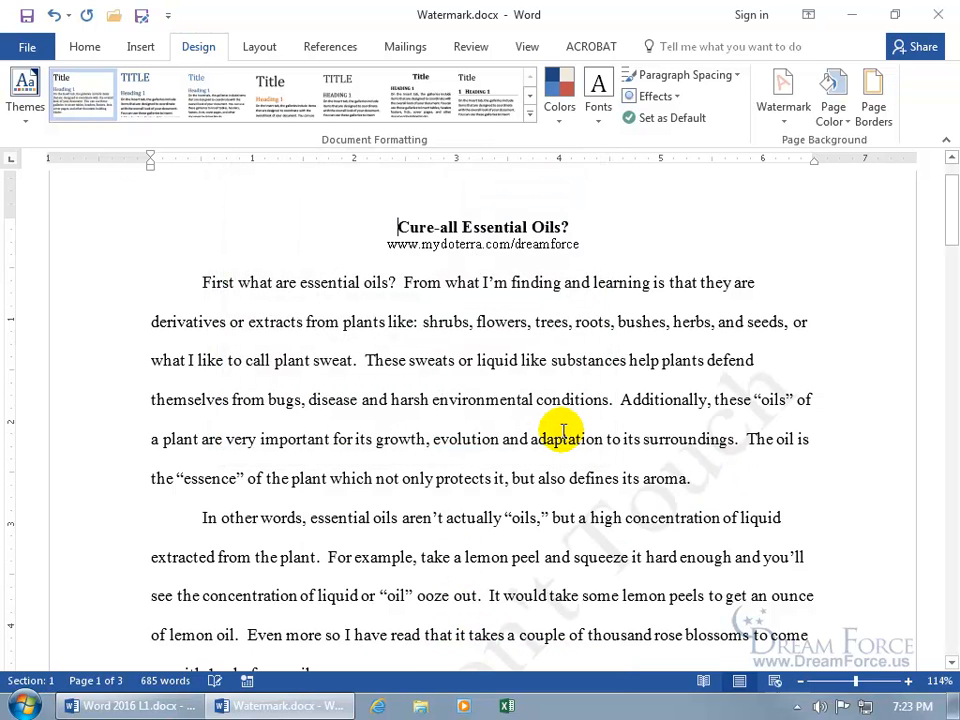
# - Check the text watermark in the print preview, and remove the watermark from the document
pyautogui.hotkey('ctrl', 'p')
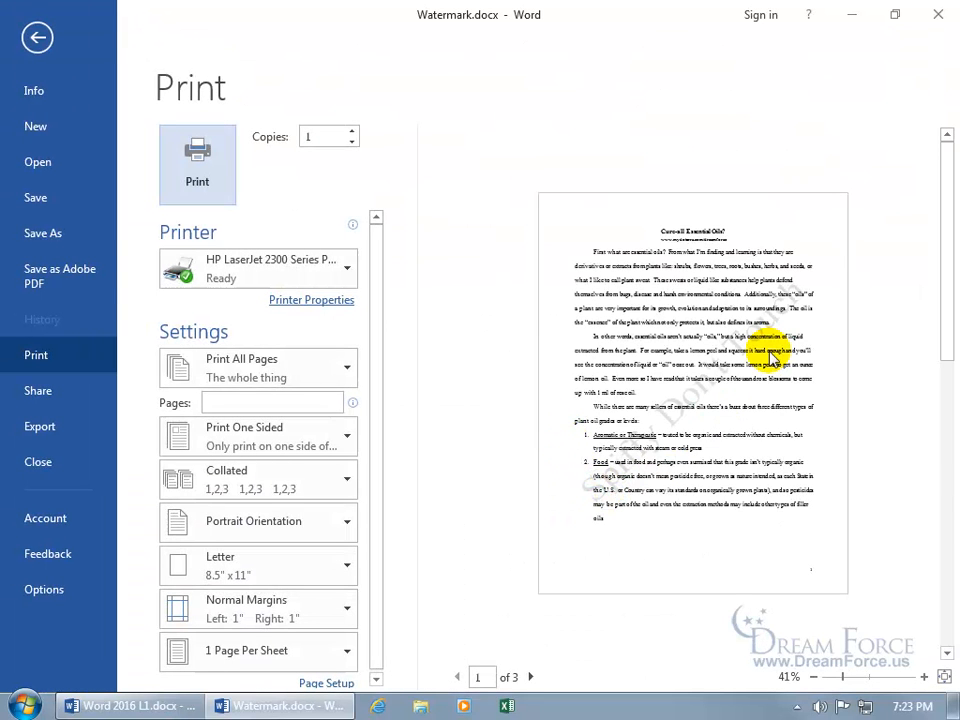
pyautogui.click(40, 38)
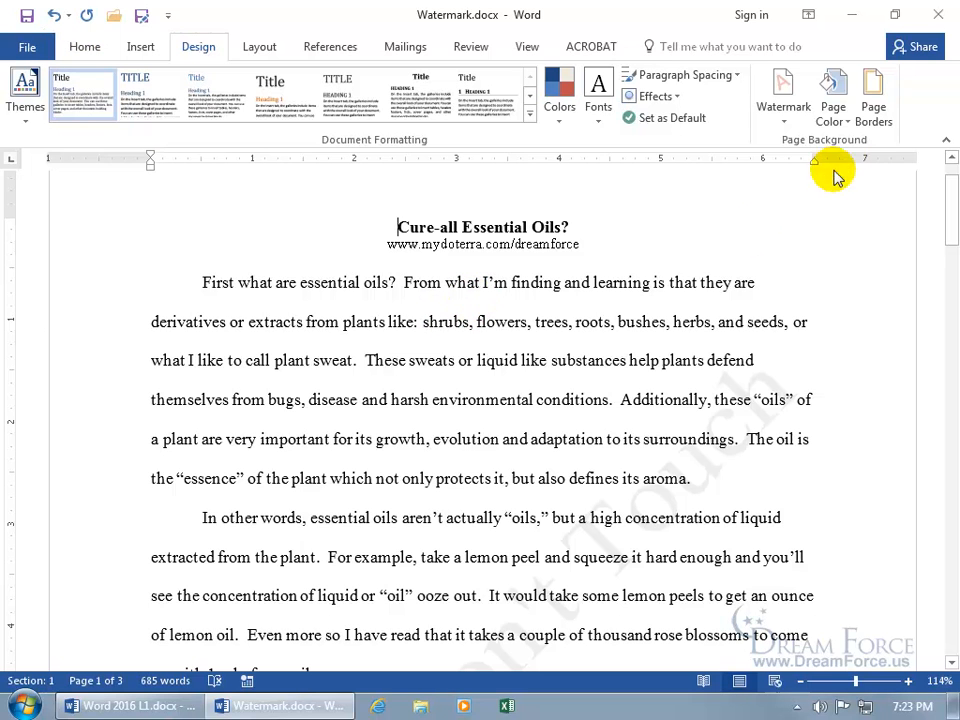
pyautogui.click(784, 120)
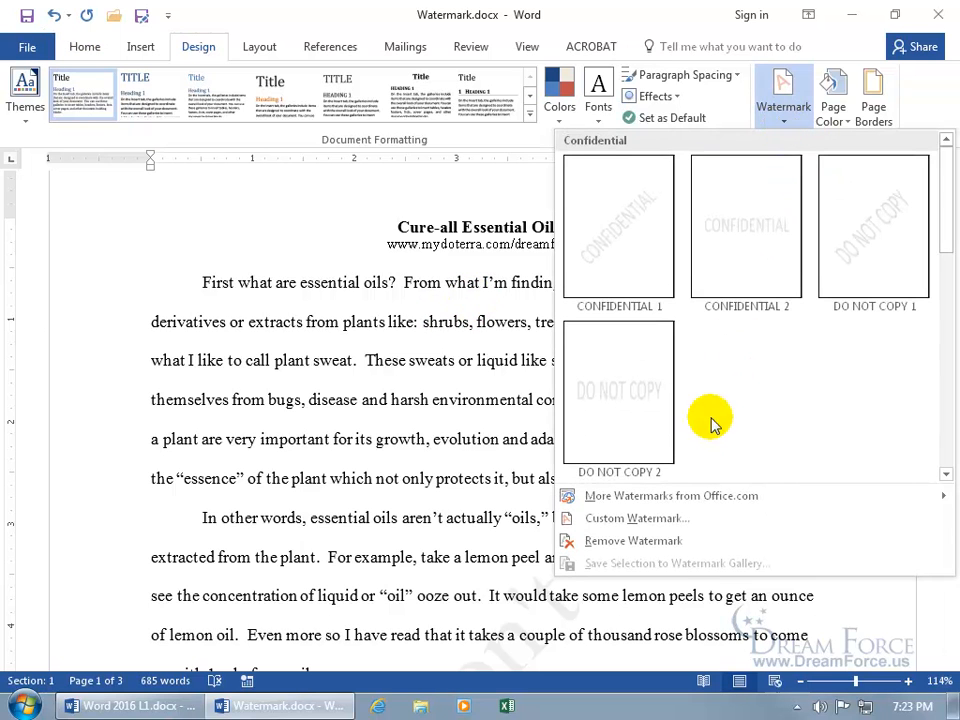
pyautogui.click(640, 541)
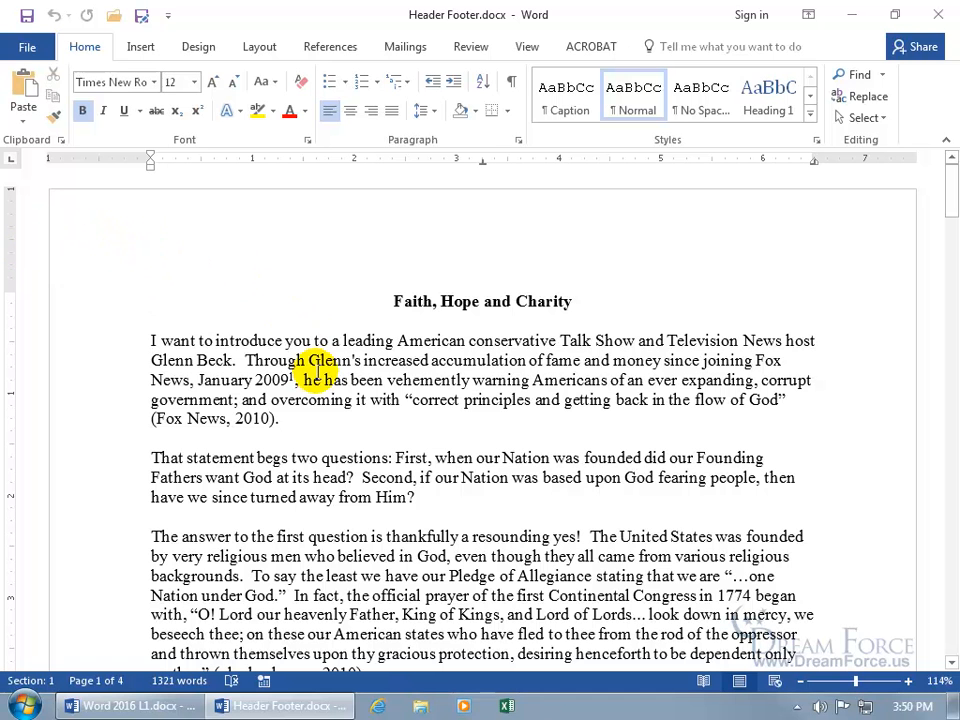
# - Hide the white space between the first and second pages of the Header Footer document and show it again
pyautogui.scroll(-15, 318, 370)
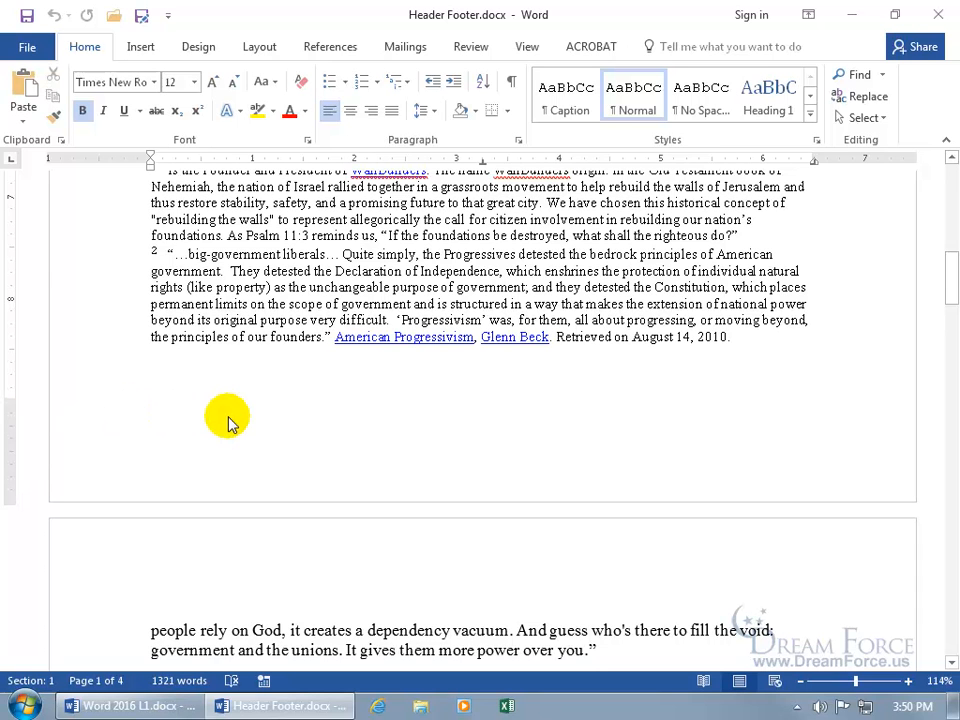
pyautogui.click(529, 50)
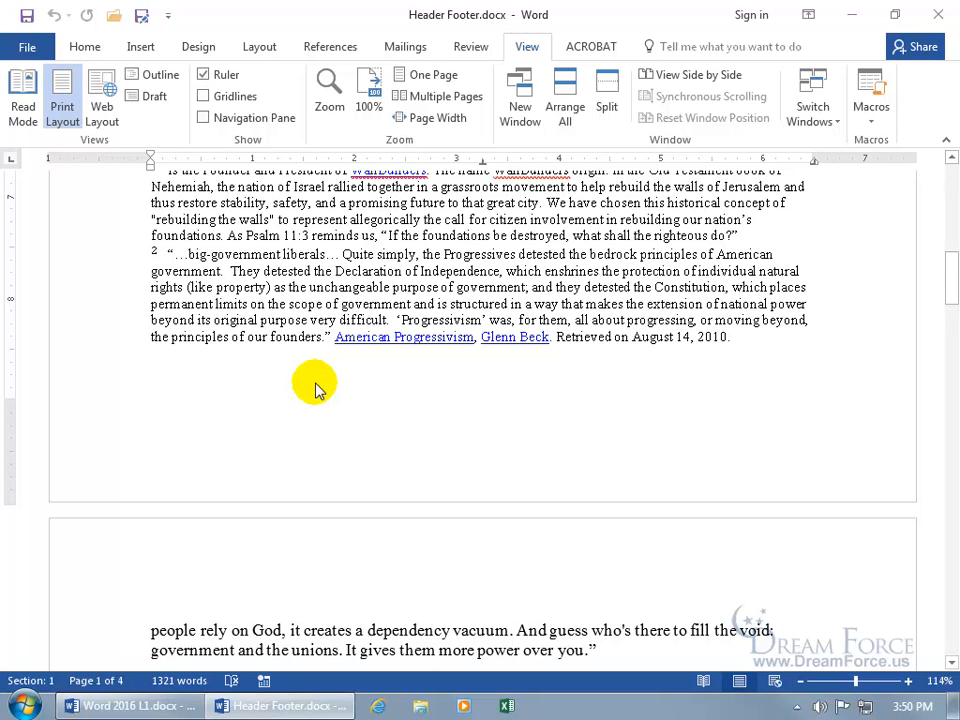
pyautogui.scroll(-3, 315, 388)
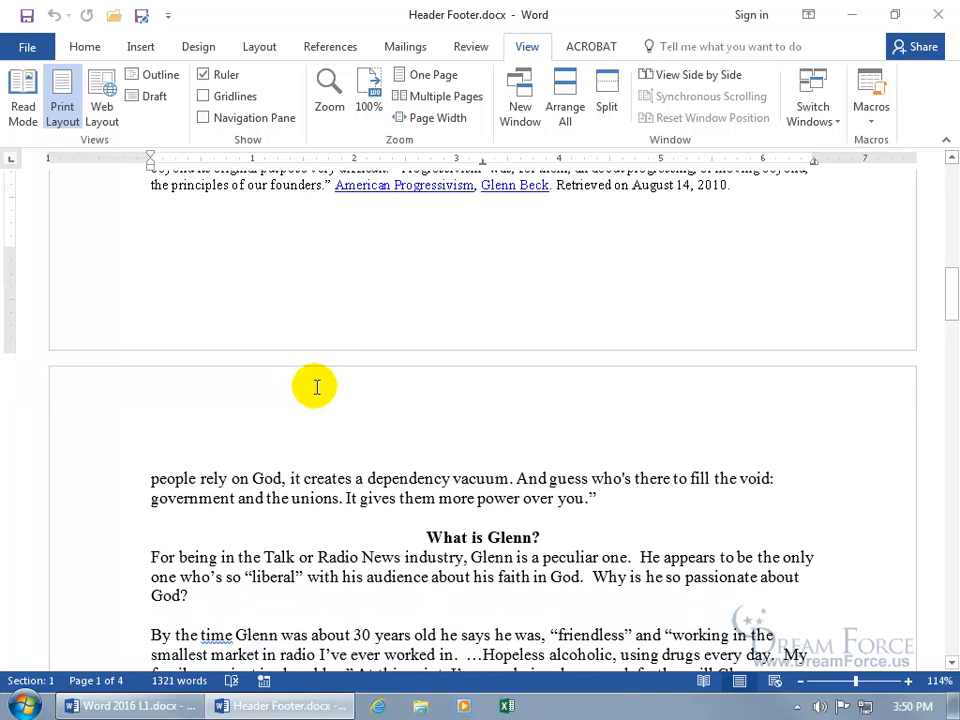
pyautogui.doubleClick(357, 356)
pyautogui.scroll(2, 357, 356)
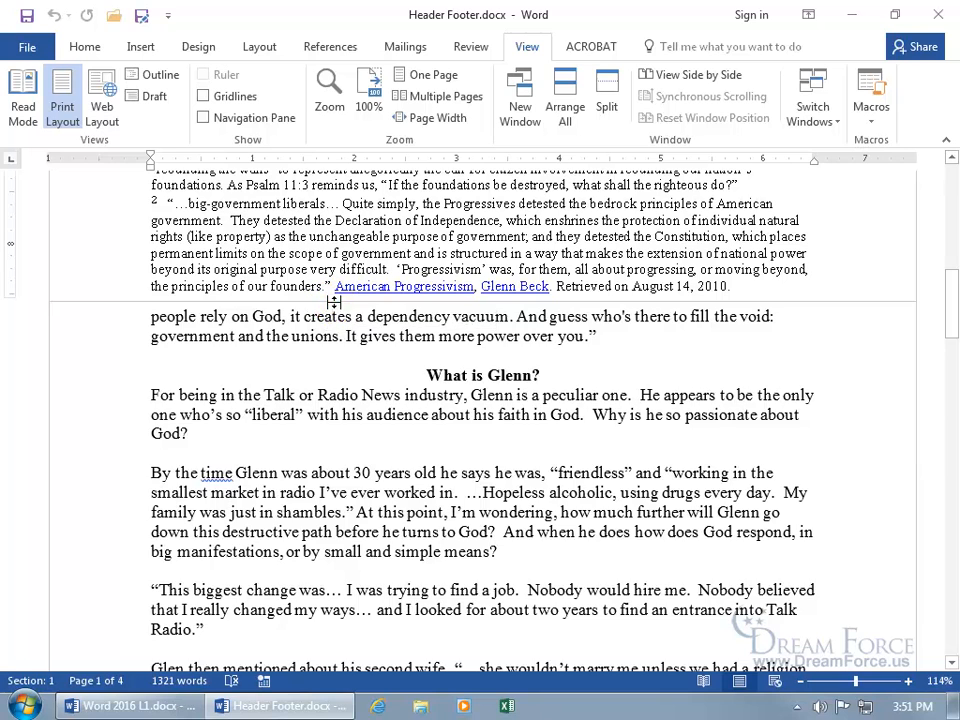
pyautogui.doubleClick(334, 302)
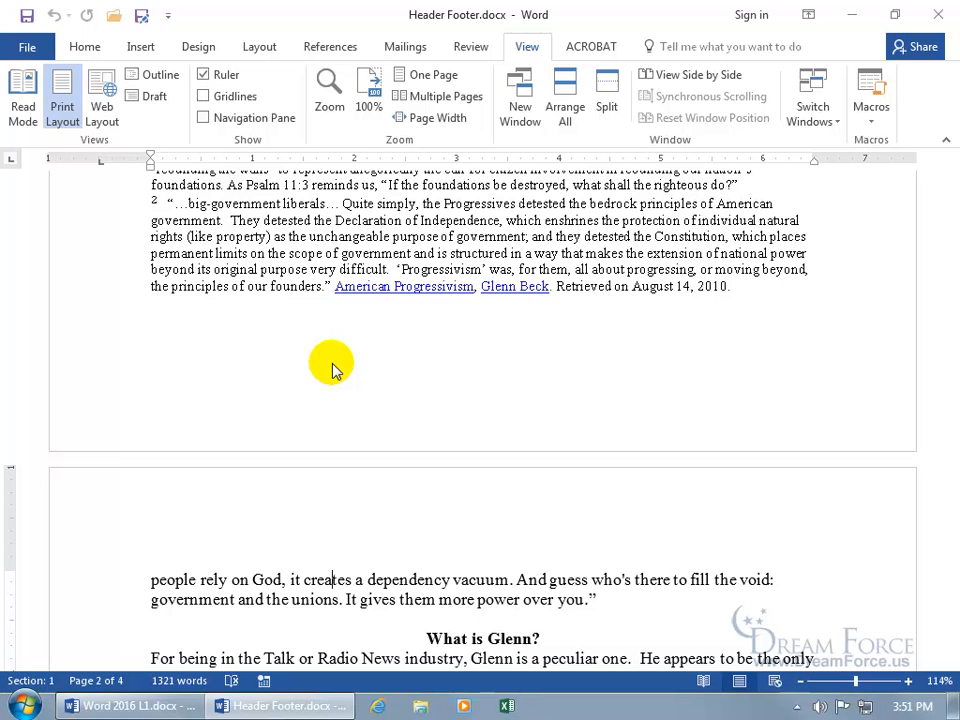
# - Look through the built-in header designs and the header editing options without choosing one
pyautogui.click(140, 48)
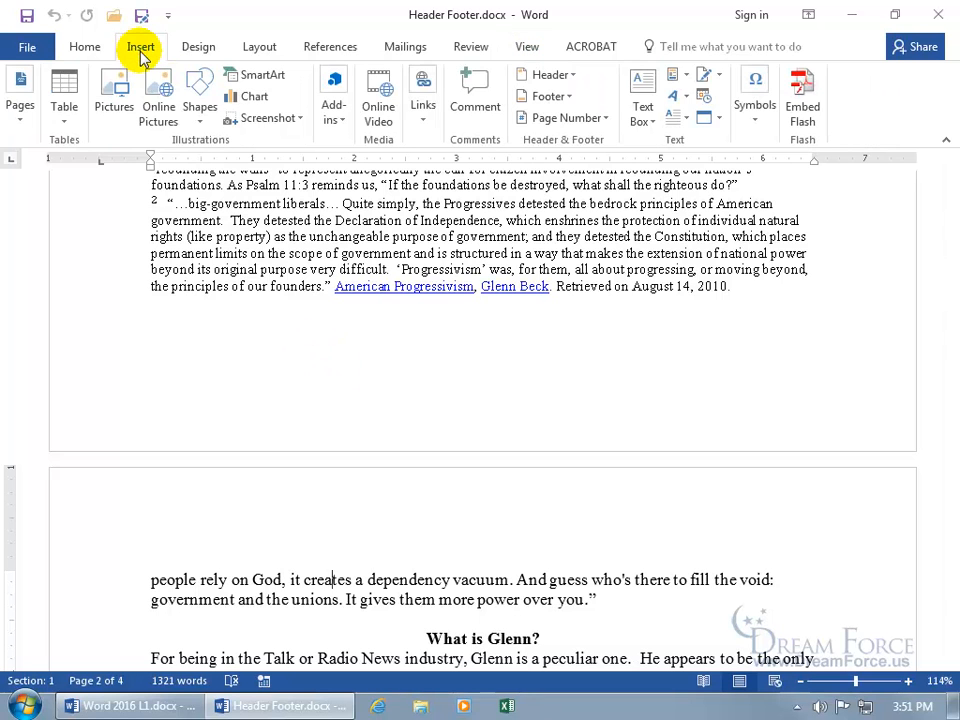
pyautogui.click(570, 78)
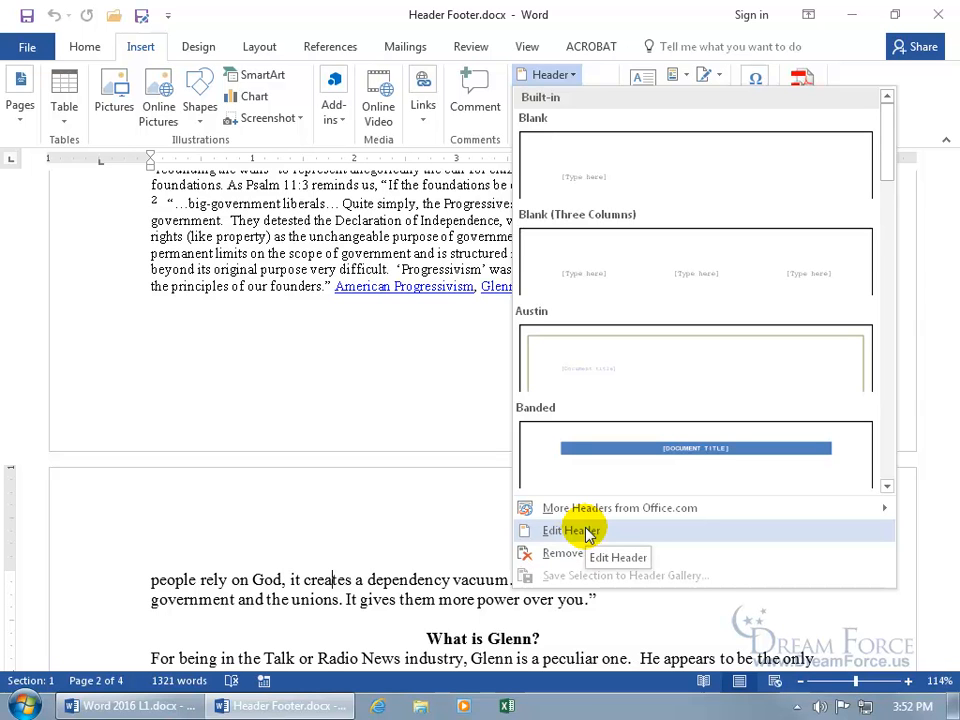
pyautogui.click(485, 247)
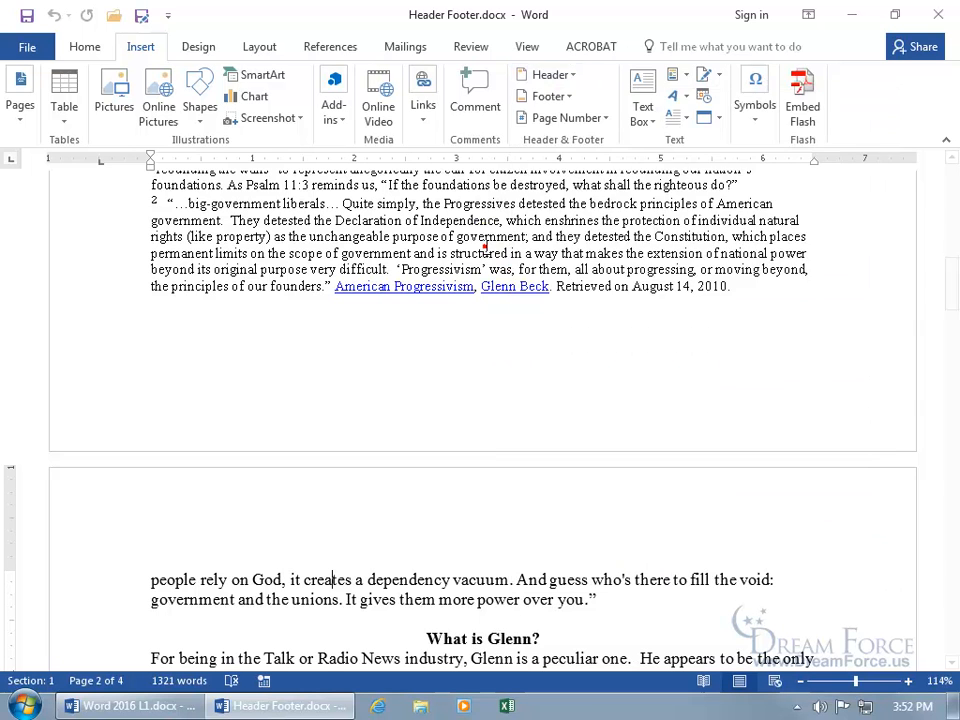
# - Open the second page's footer for editing, and return to the body text without adding anything
pyautogui.click(572, 97)
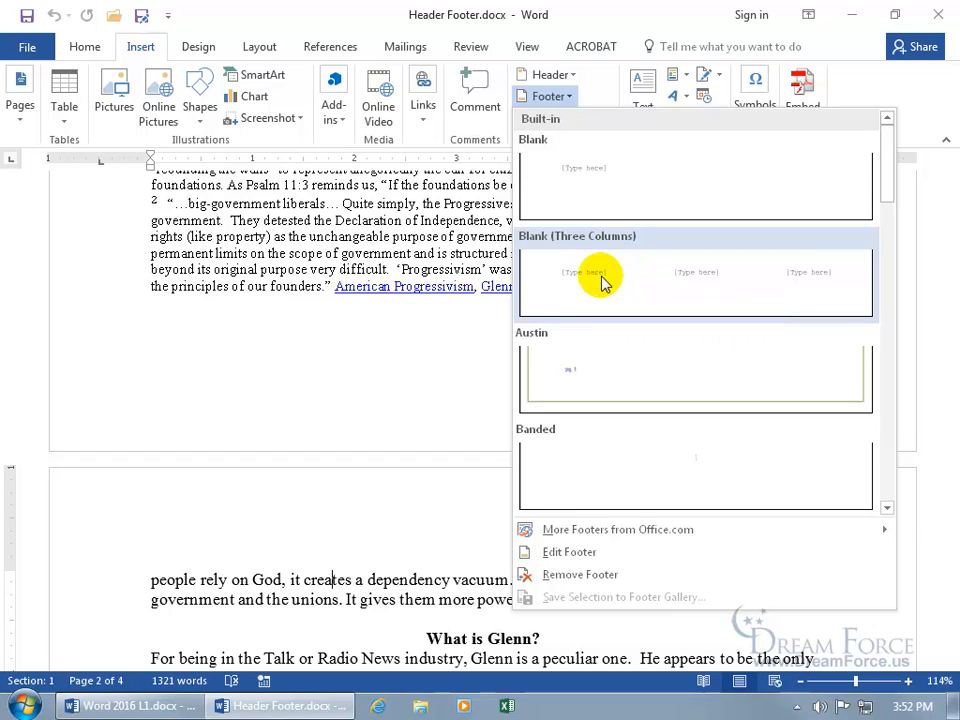
pyautogui.click(580, 553)
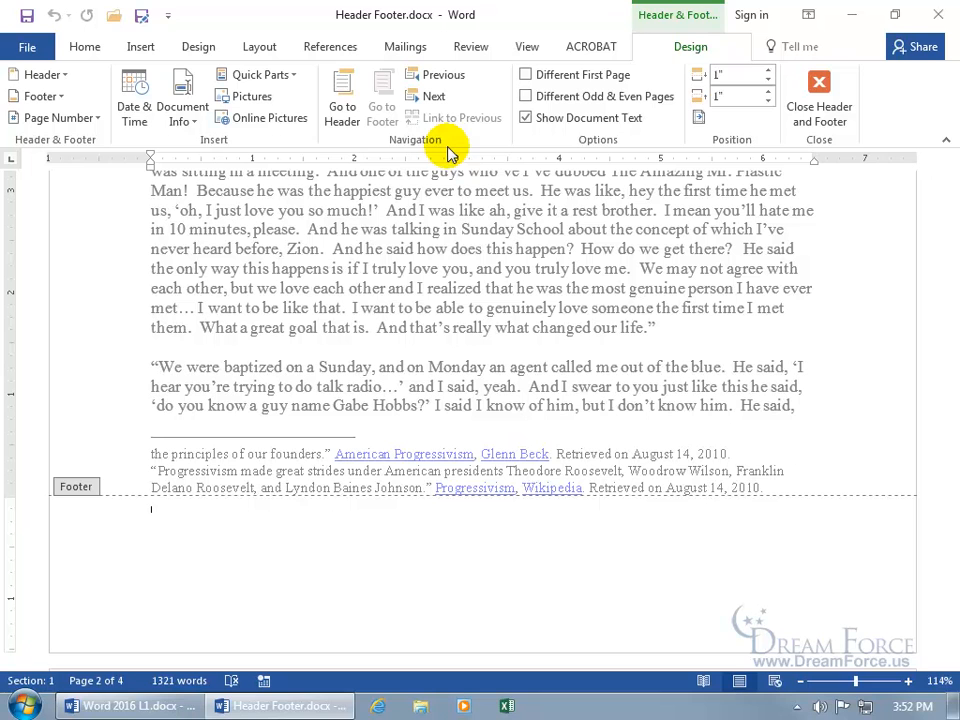
pyautogui.click(434, 252)
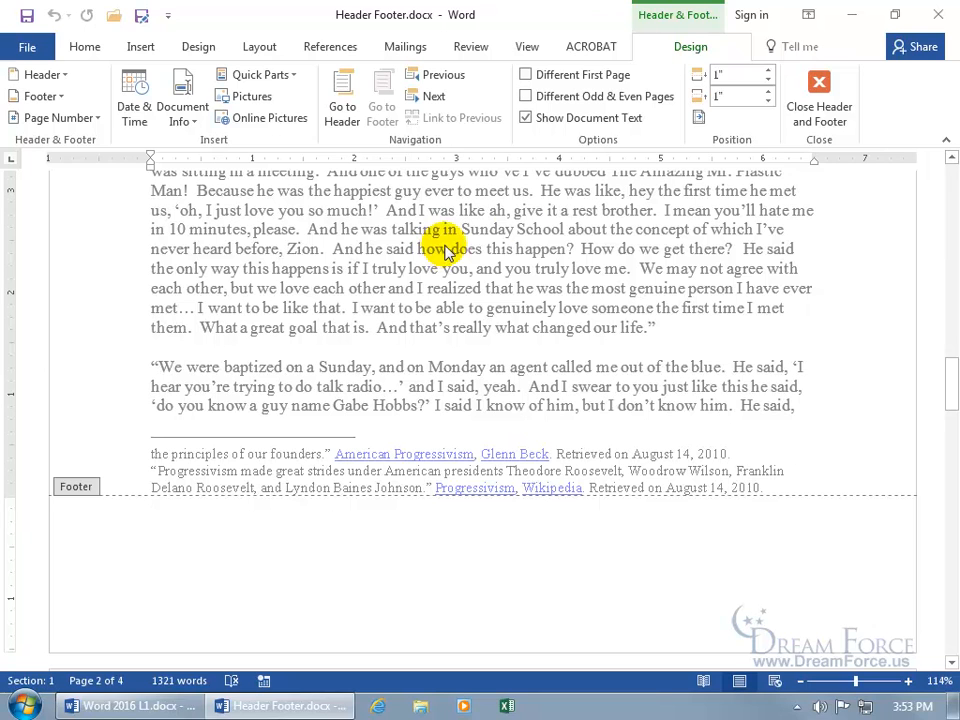
pyautogui.click(820, 93)
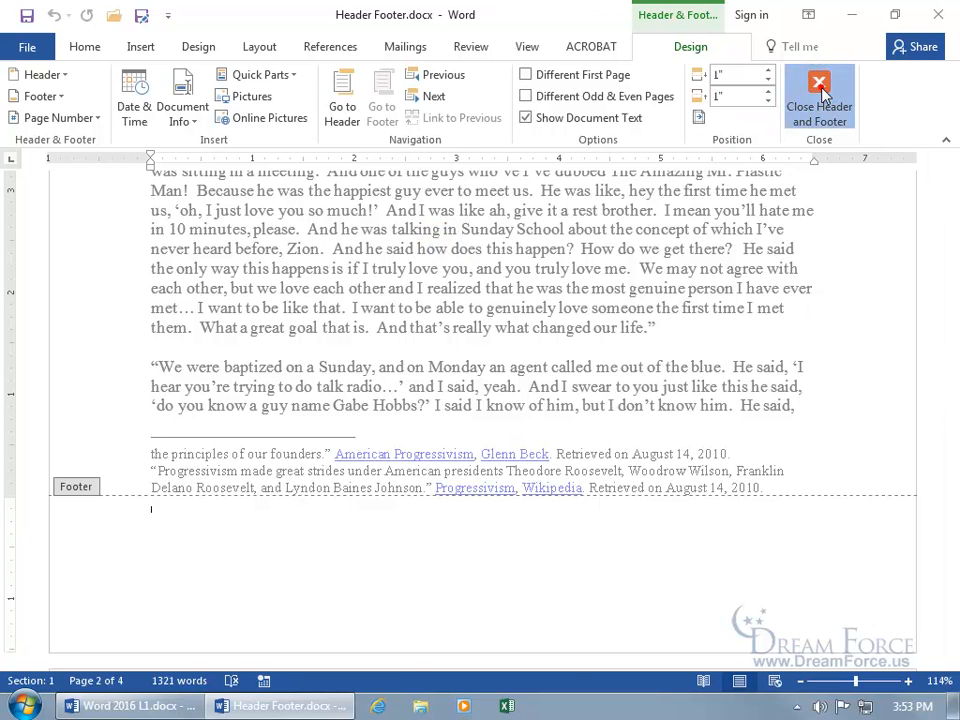
pyautogui.click(409, 281)
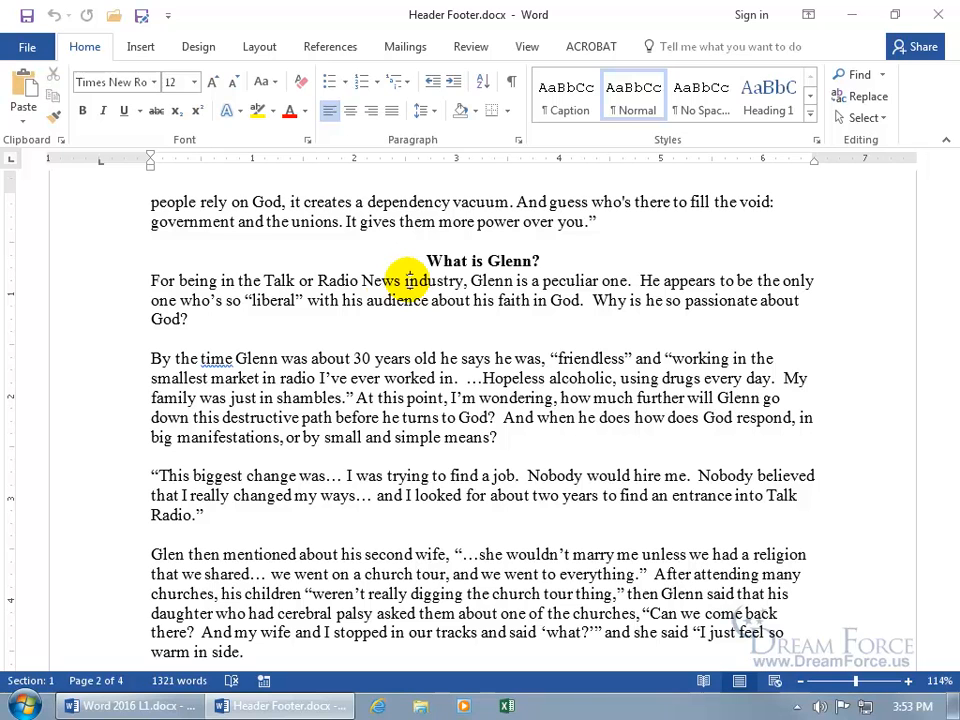
# - Insert the built-in Blank header and fill its placeholder with "Author:" followed by the author's full name
pyautogui.click(140, 47)
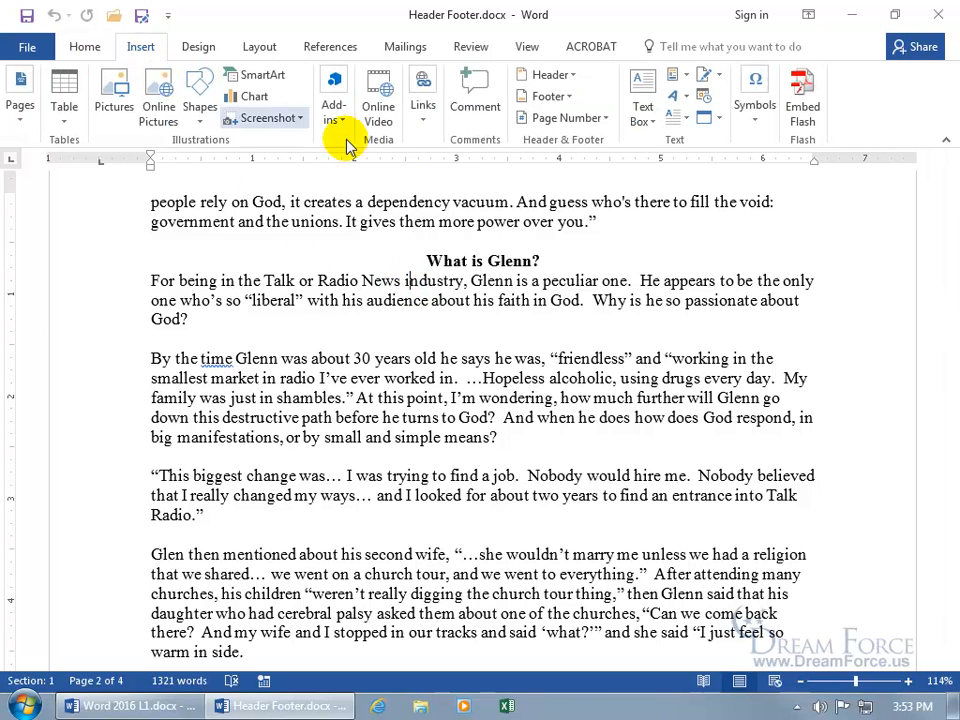
pyautogui.click(570, 76)
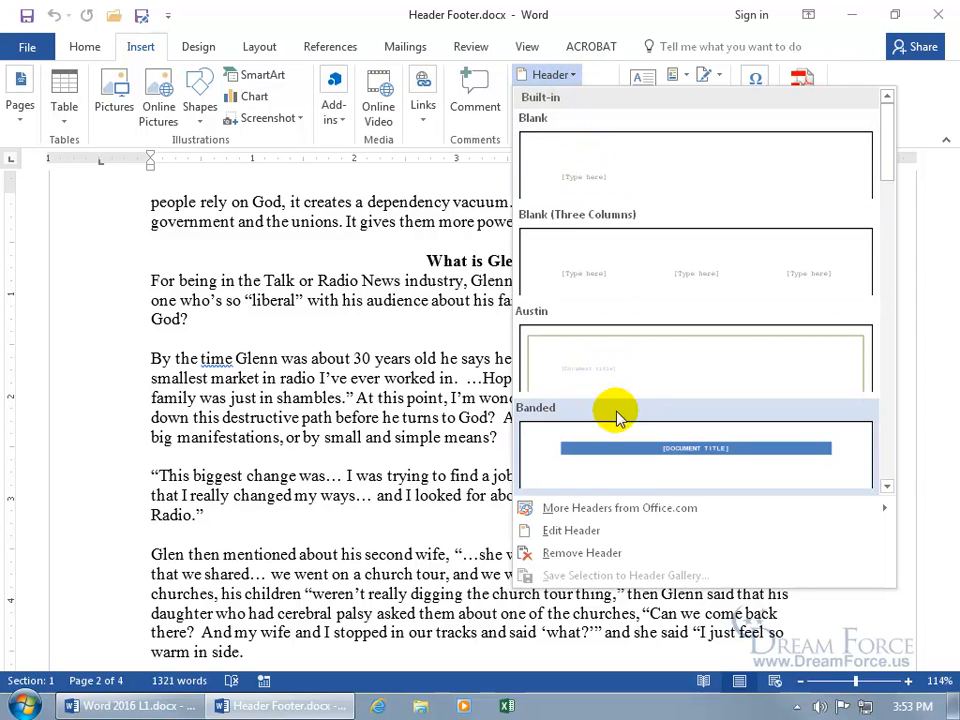
pyautogui.click(634, 178)
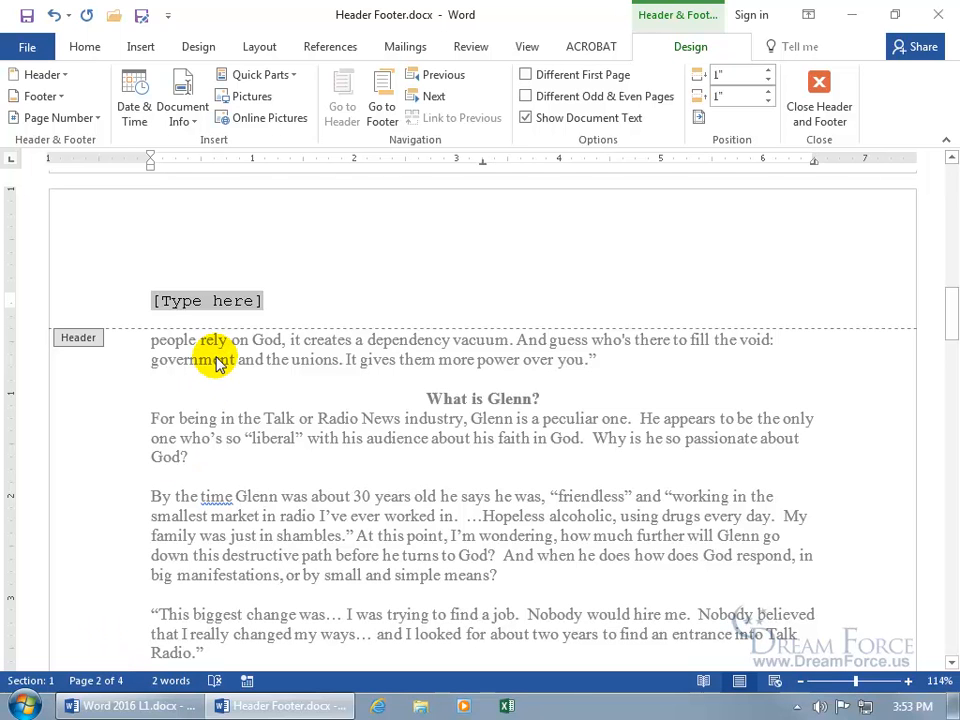
pyautogui.write('Author: Kirt Kershaw')
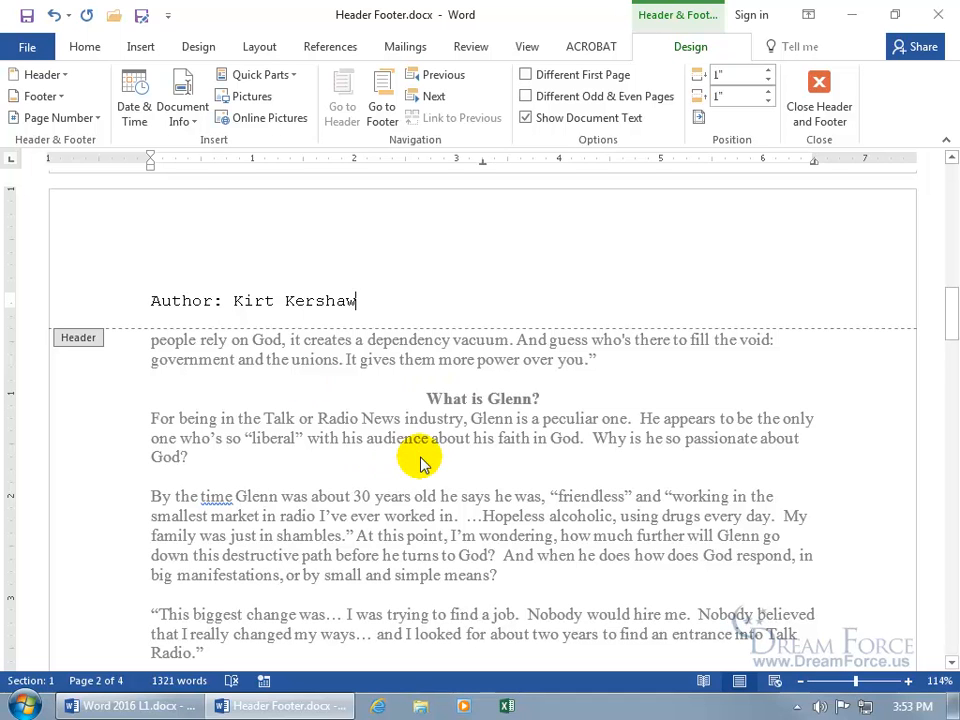
# - Change the font of the header's author line to Times New Roman
pyautogui.tripleClick(403, 301)
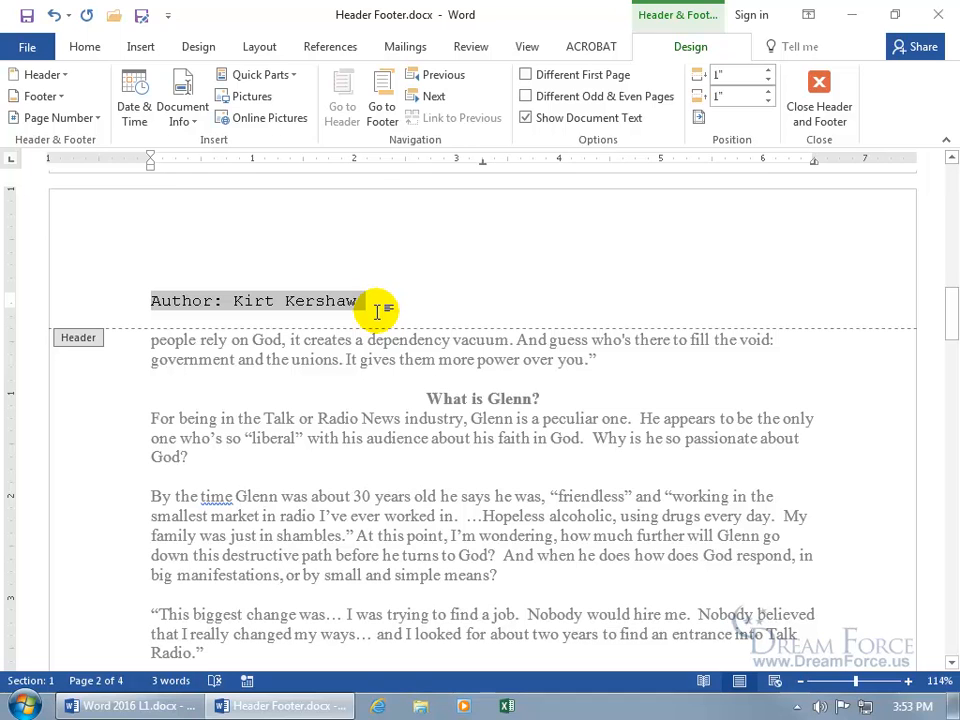
pyautogui.rightClick(274, 306)
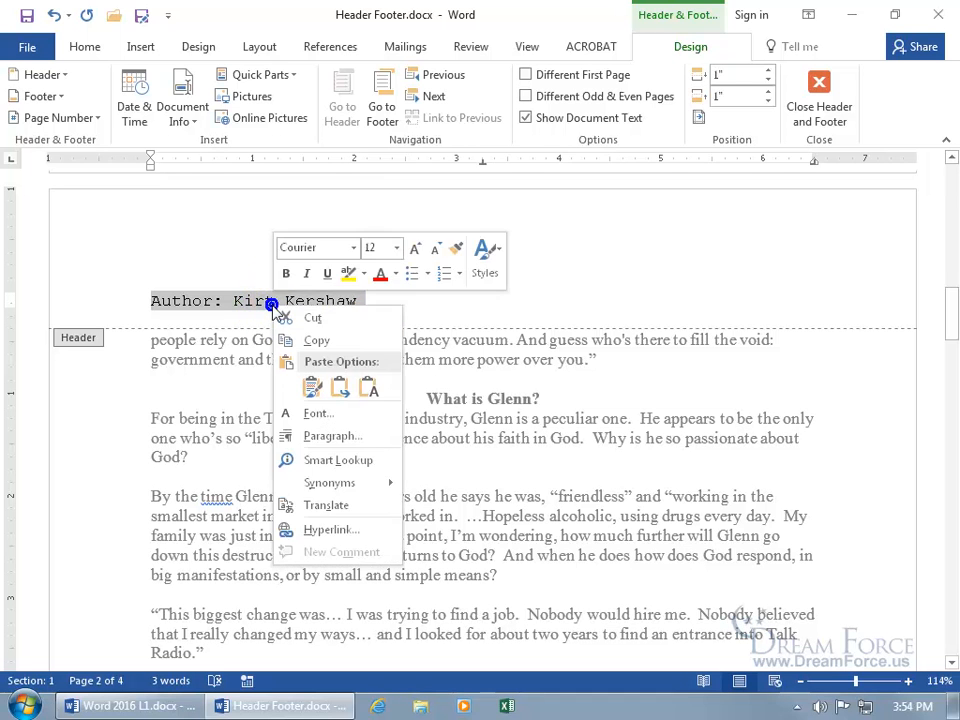
pyautogui.click(318, 248)
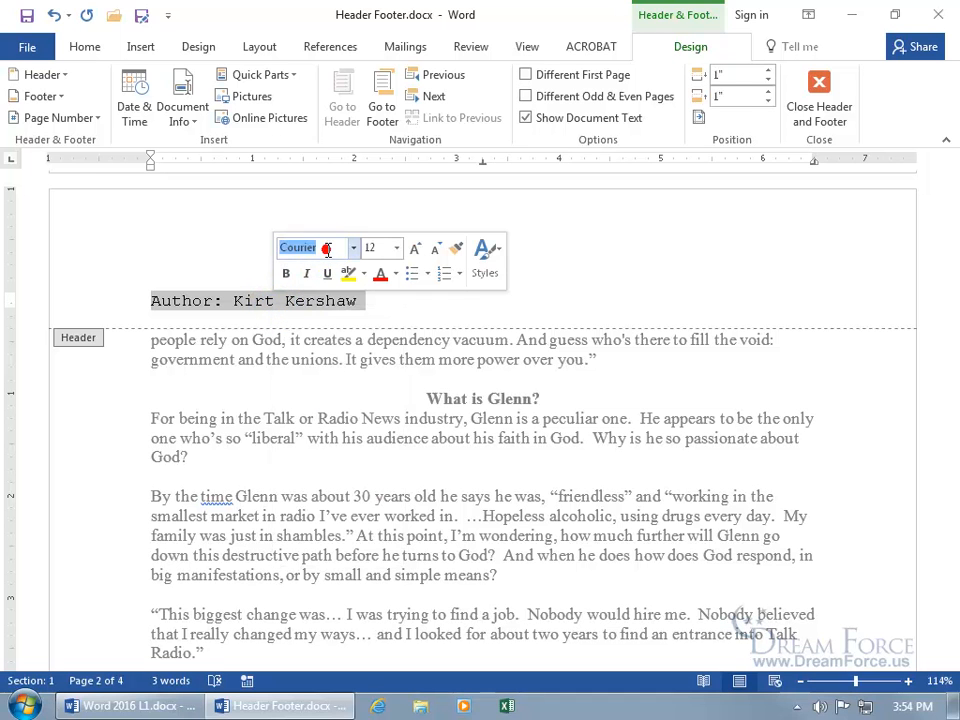
pyautogui.write('Times New Ro')
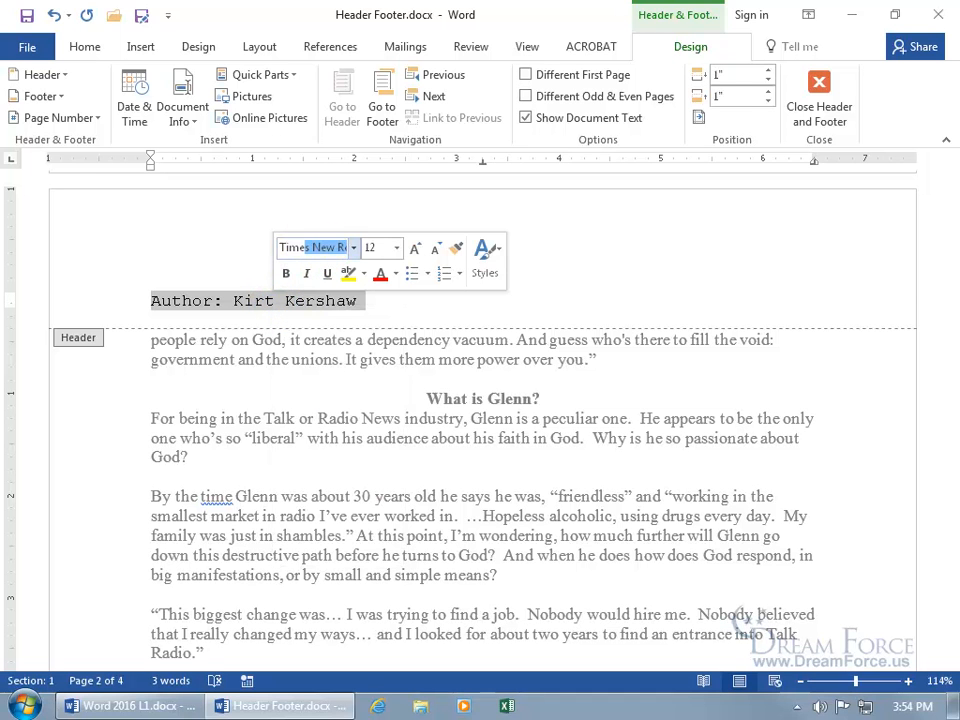
pyautogui.press('Return')
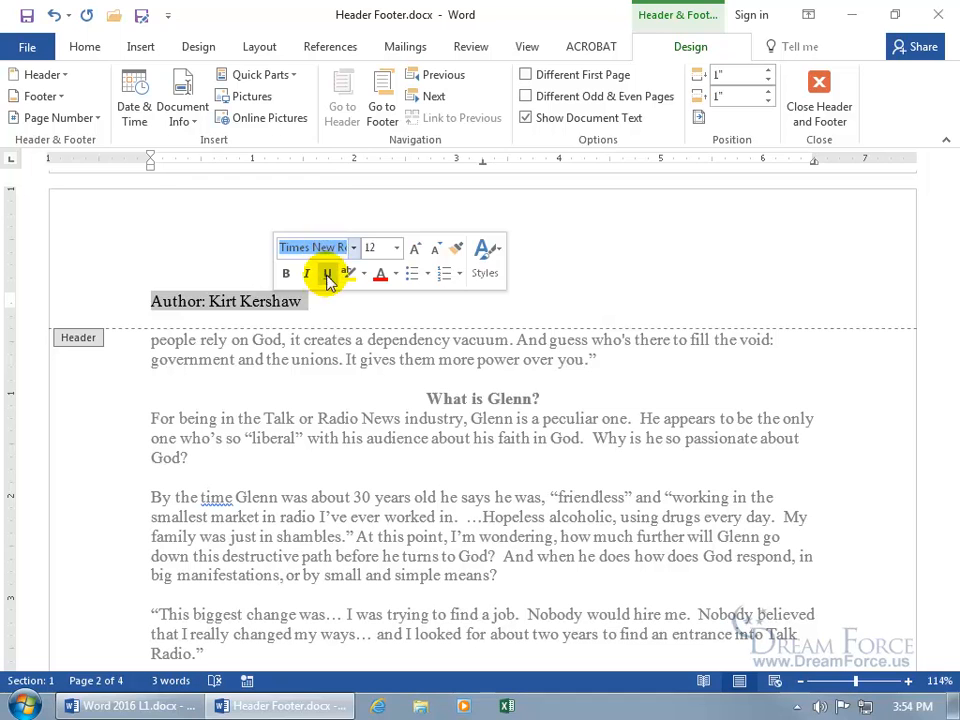
pyautogui.click(326, 303)
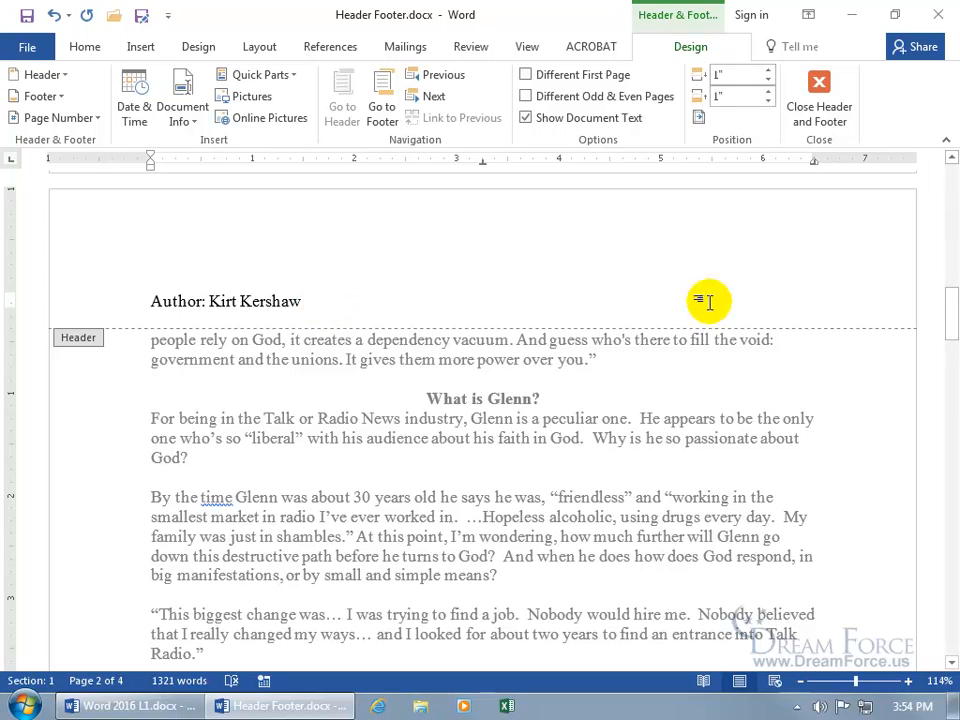
# - Append the letter "s" to the author's name in the header on the last page
pyautogui.moveTo(950, 315); pyautogui.dragTo(950, 542)
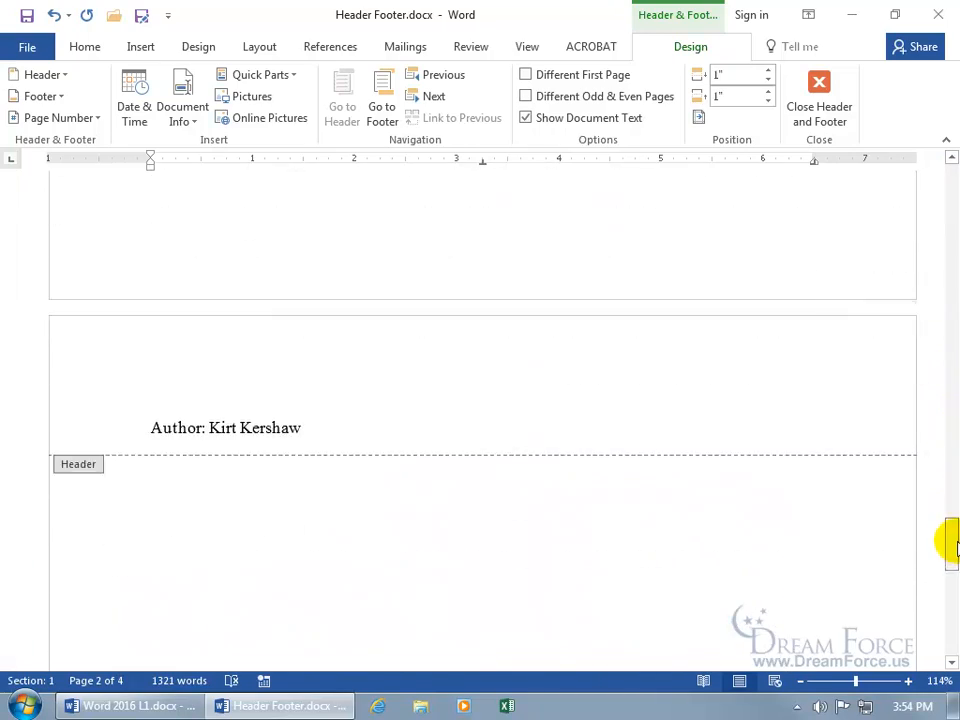
pyautogui.click(301, 427)
pyautogui.write('s')
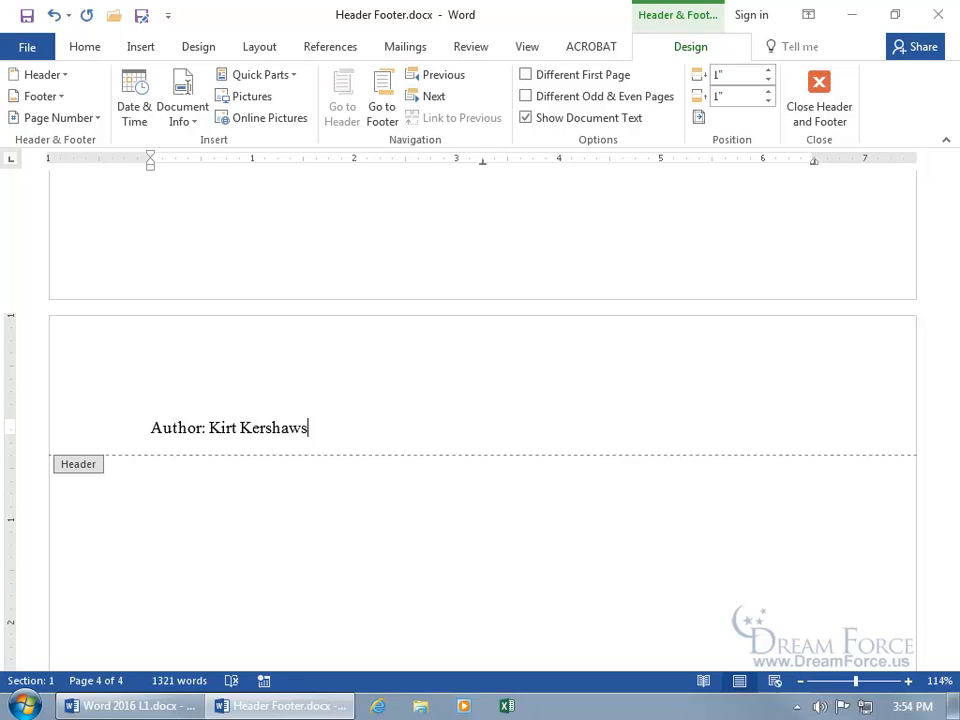
# - Delete the extra "s" from the end of the author's name in the header and return to the body text
pyautogui.moveTo(948, 520); pyautogui.dragTo(950, 405)
pyautogui.click(400, 465)
pyautogui.press('BackSpace')
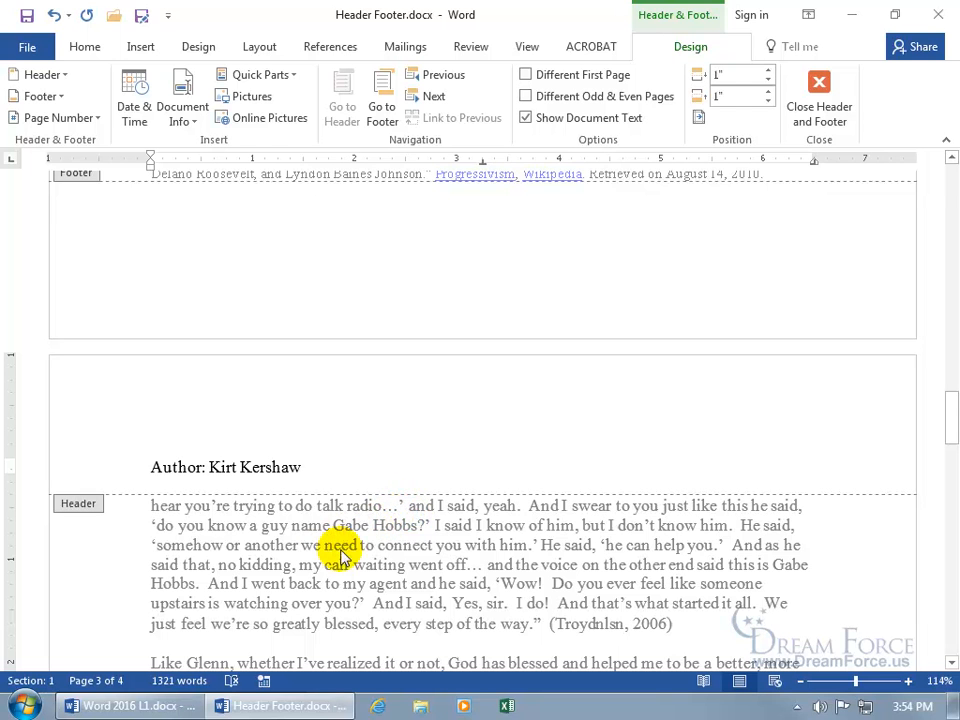
pyautogui.doubleClick(388, 565)
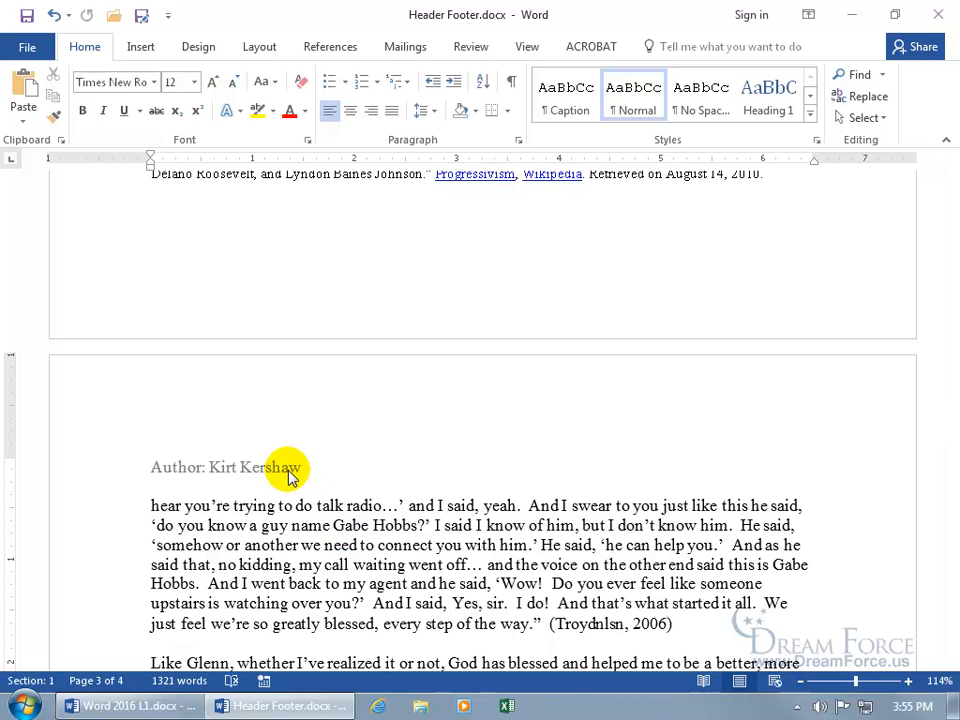
# - Open the third page's footer for editing and switch back and forth between header and footer, ending in the header
pyautogui.scroll(-5, 285, 480)
pyautogui.scroll(-9, 290, 487)
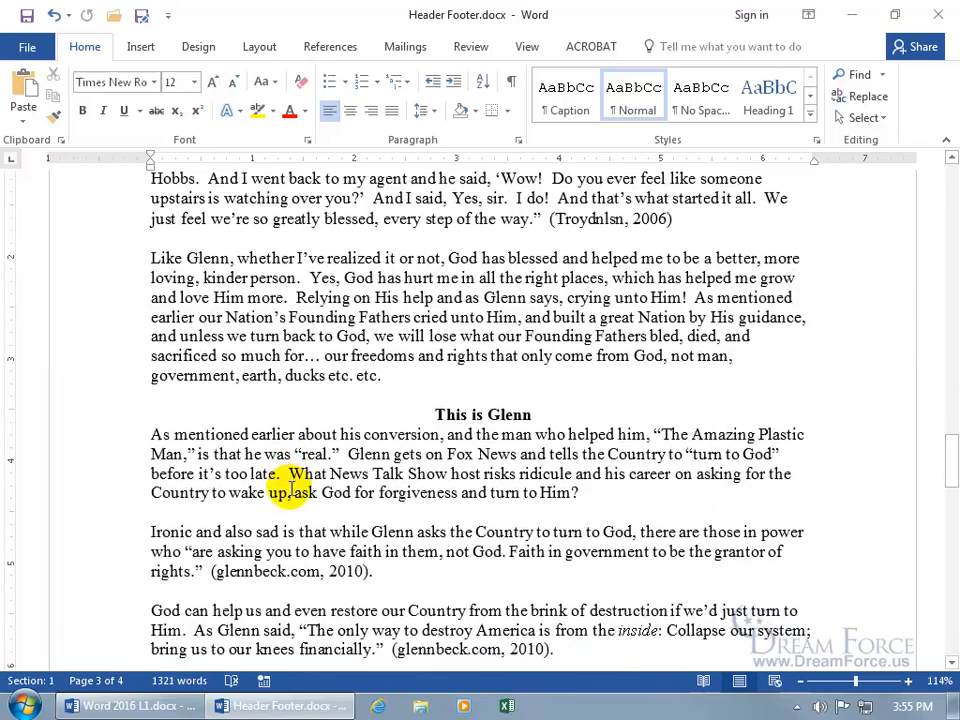
pyautogui.scroll(-2, 231, 580)
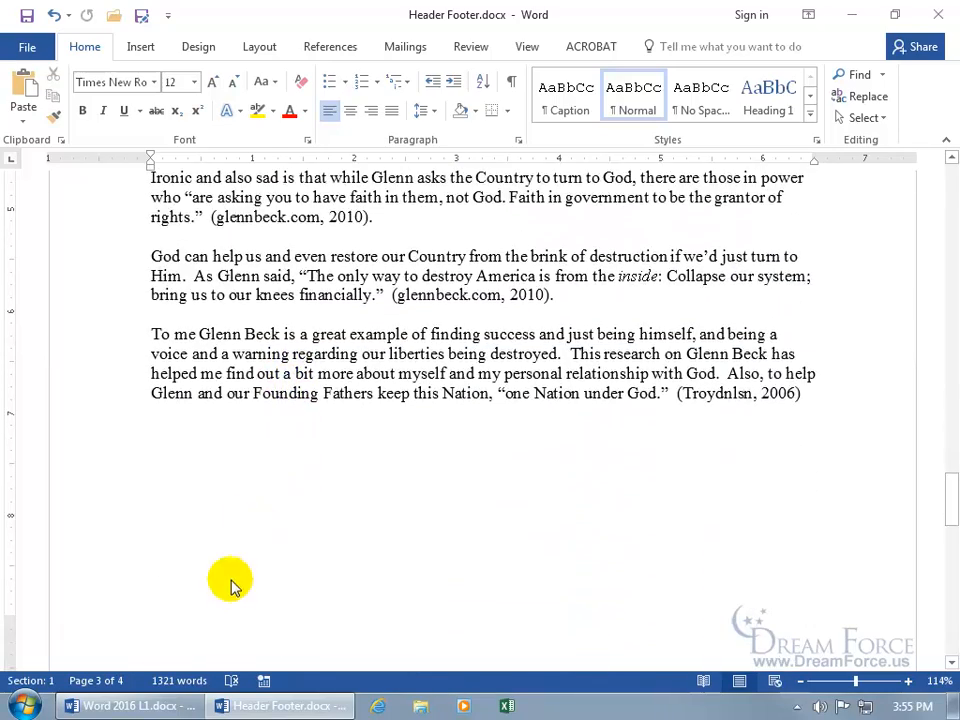
pyautogui.doubleClick(166, 573)
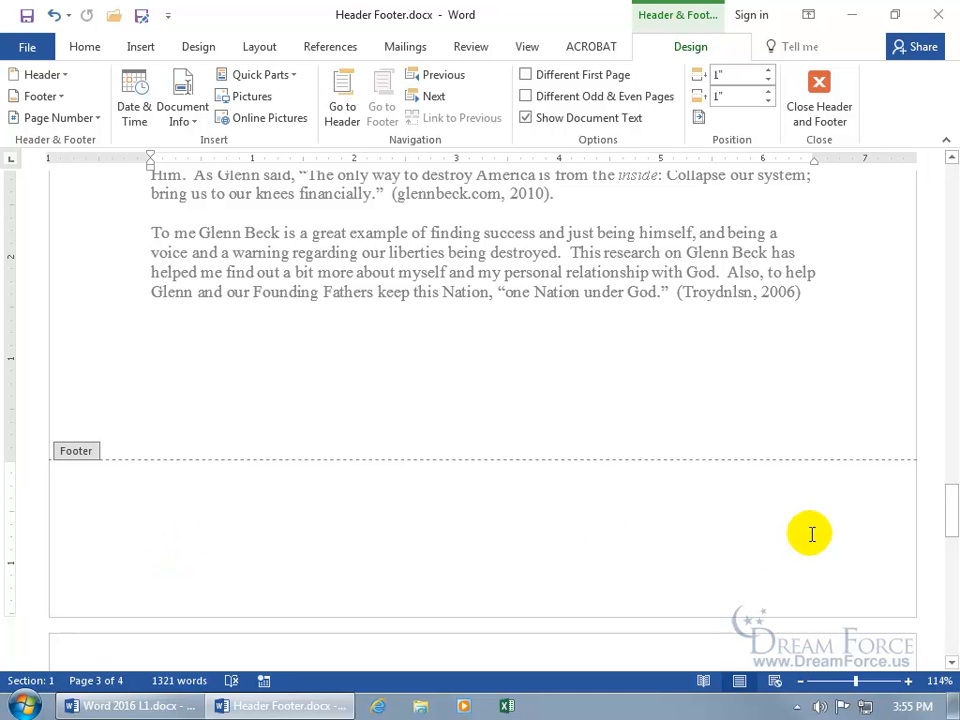
pyautogui.scroll(6, 857, 529)
pyautogui.moveTo(949, 484); pyautogui.dragTo(950, 450)
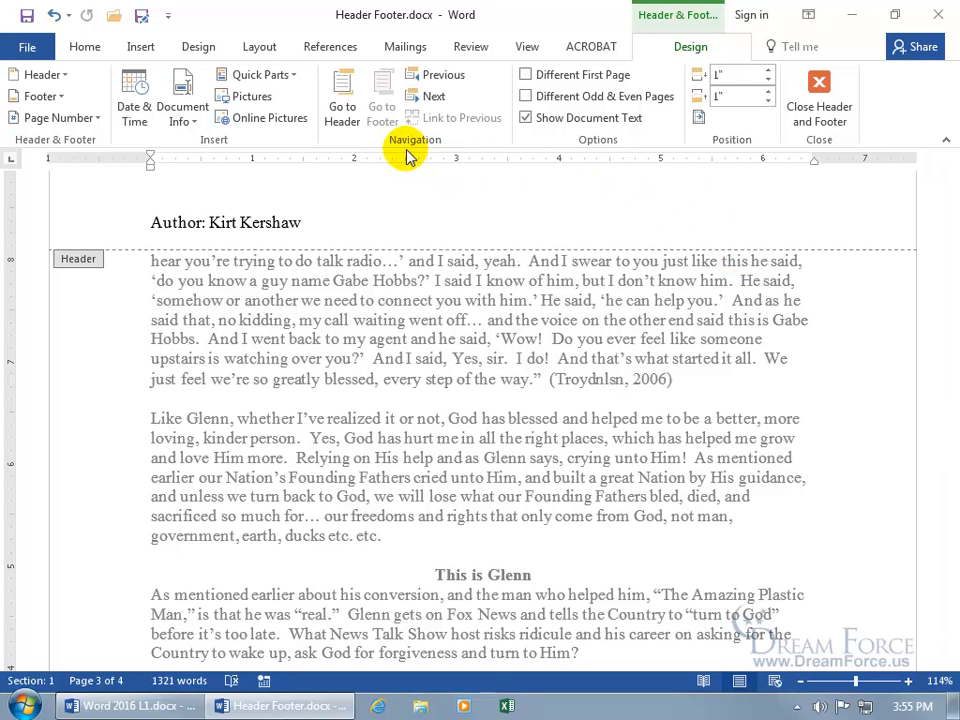
pyautogui.click(345, 105)
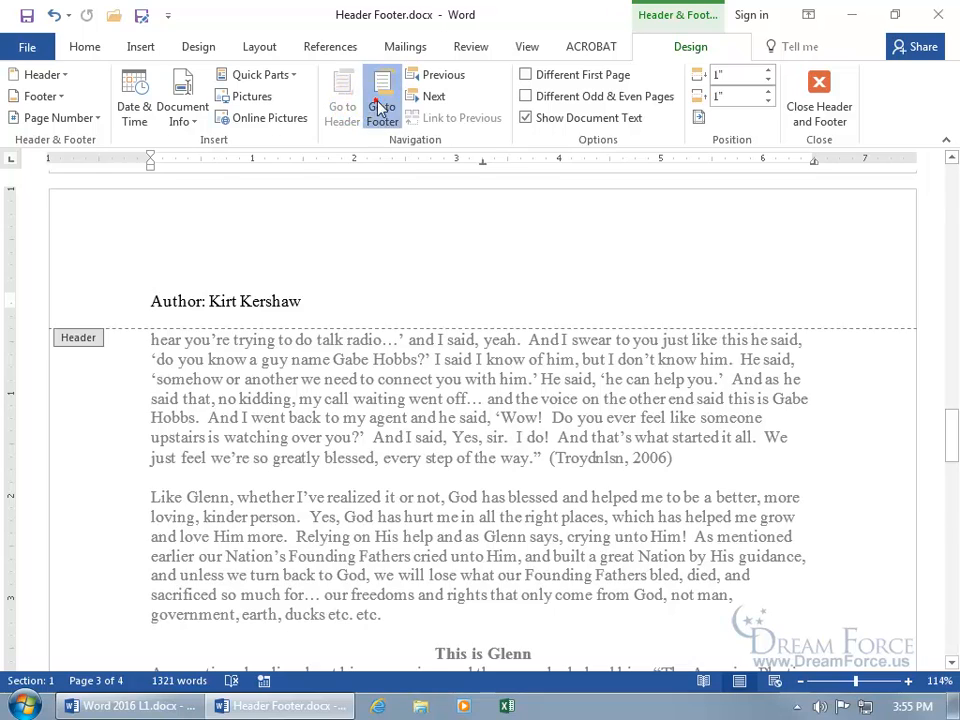
pyautogui.click(378, 104)
pyautogui.click(344, 94)
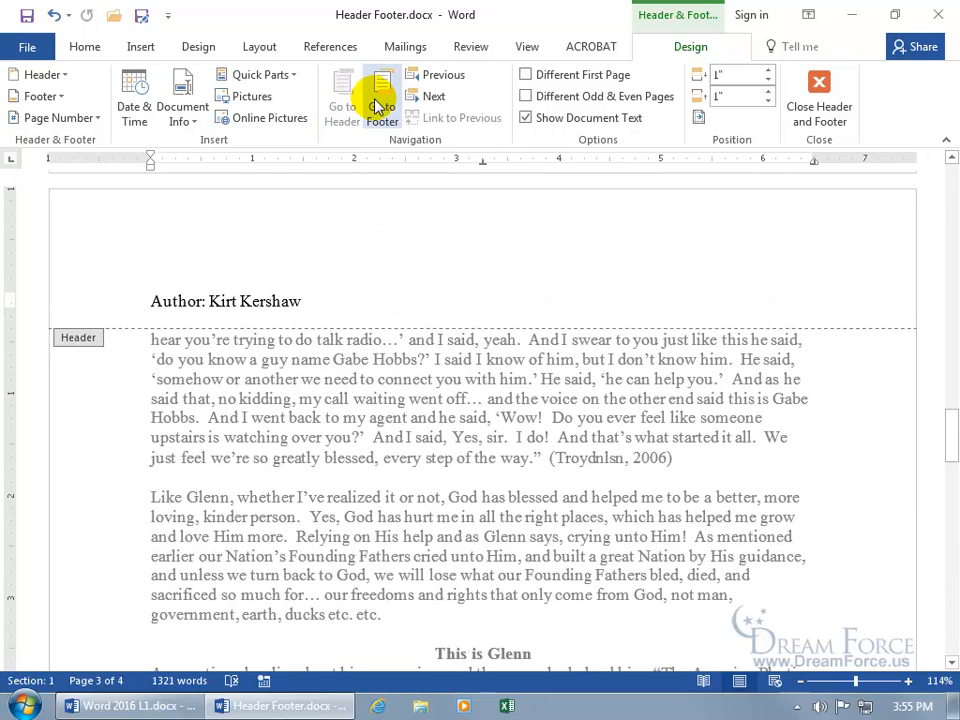
# - Insert the sample picture Chrysanthemum.jpg in the header, one tab stop after the author's name
pyautogui.click(307, 302)
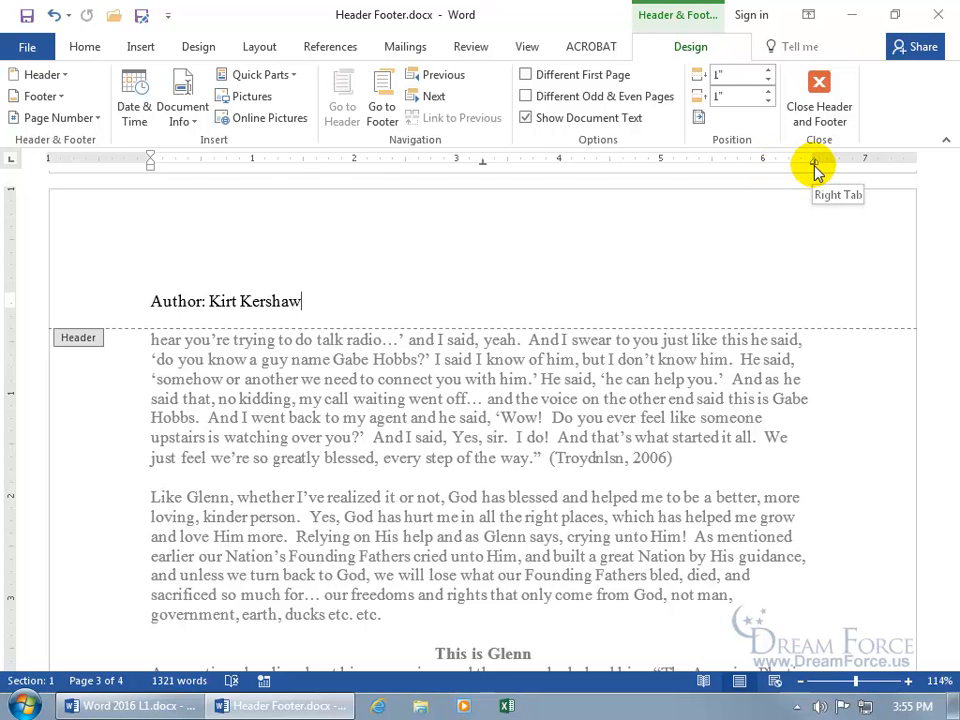
pyautogui.press('Tab')
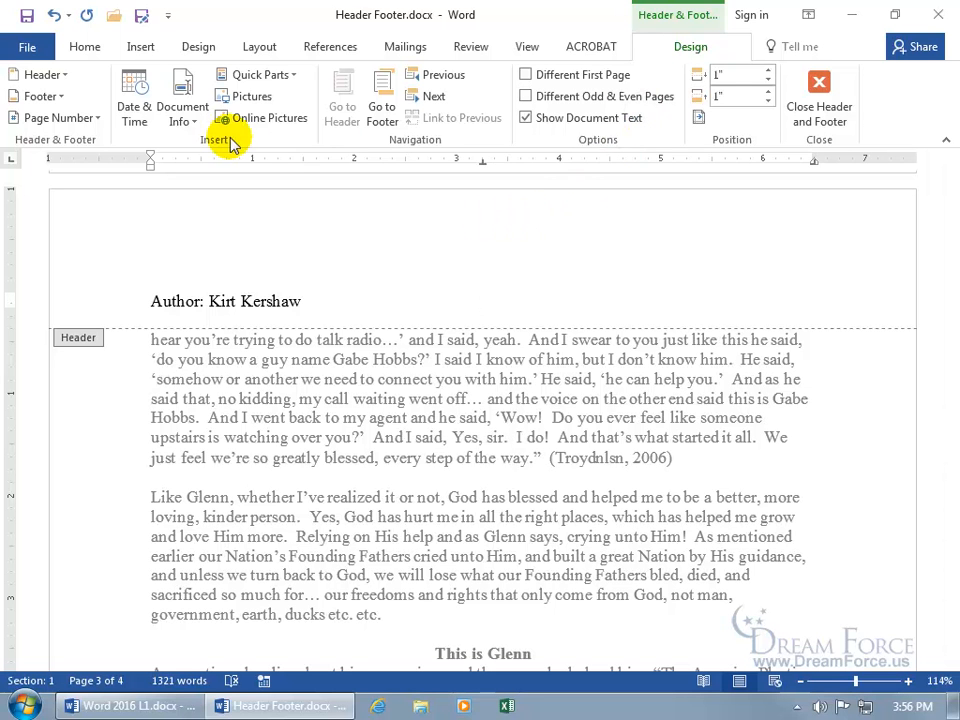
pyautogui.click(251, 97)
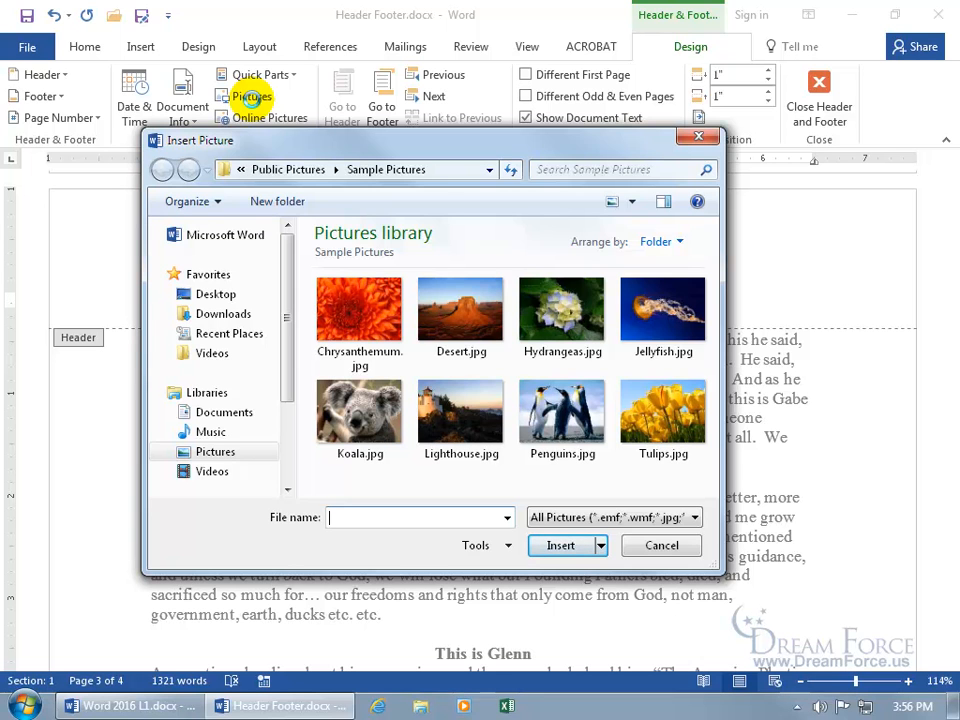
pyautogui.doubleClick(360, 328)
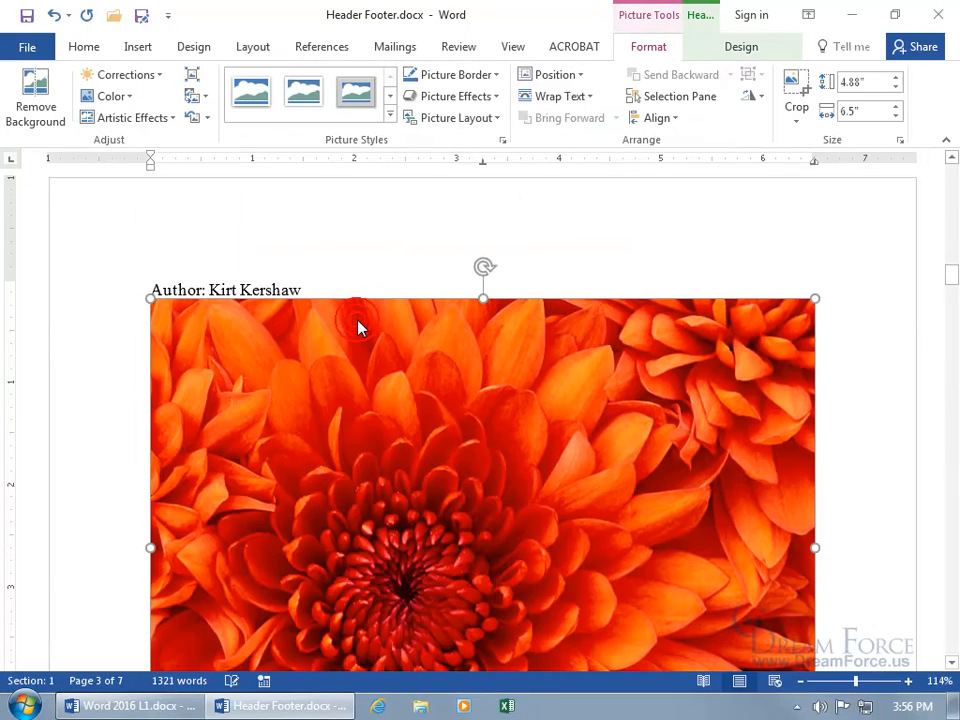
# - Shrink the header's flower picture proportionally to about 1.03" high by 1.38" wide
pyautogui.scroll(-6, 399, 443)
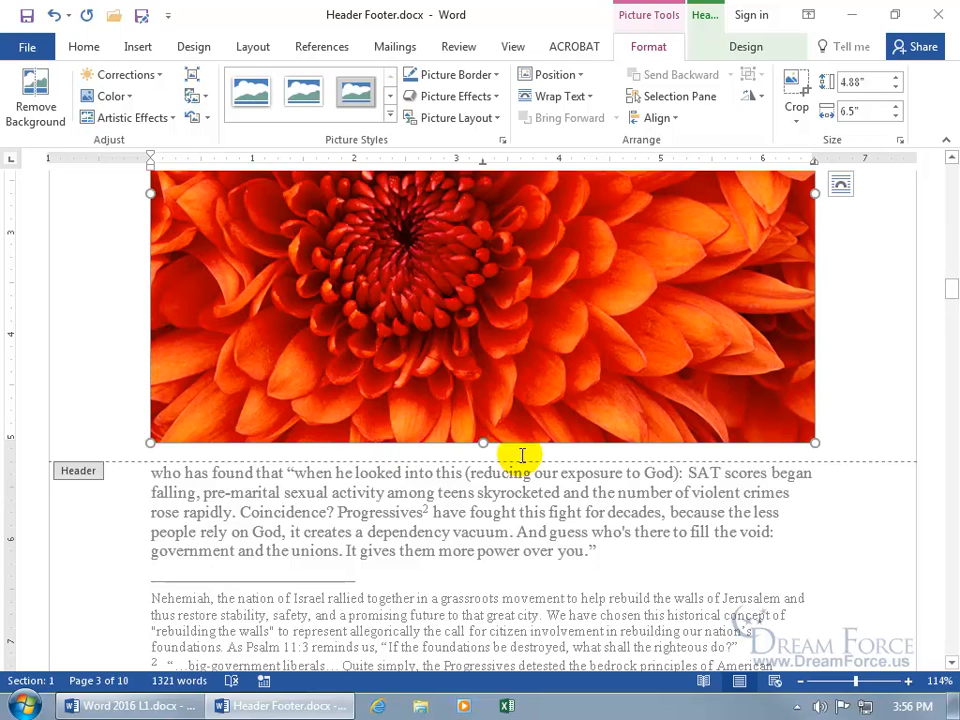
pyautogui.scroll(2, 620, 456)
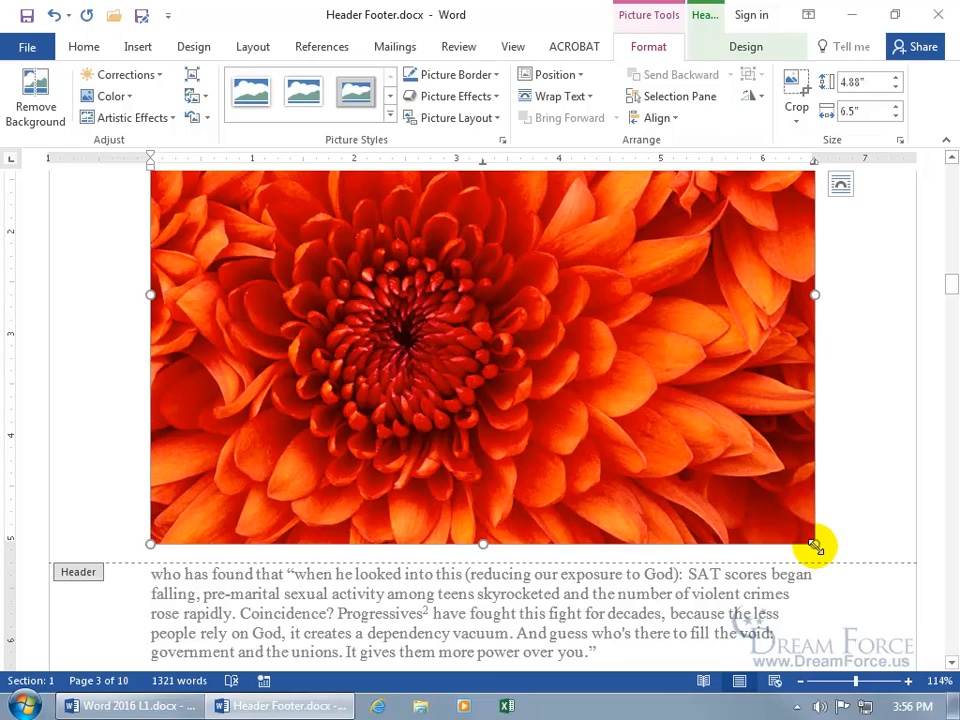
pyautogui.moveTo(815, 545); pyautogui.dragTo(385, 244)
pyautogui.scroll(3, 400, 275)
pyautogui.moveTo(609, 466); pyautogui.dragTo(553, 384)
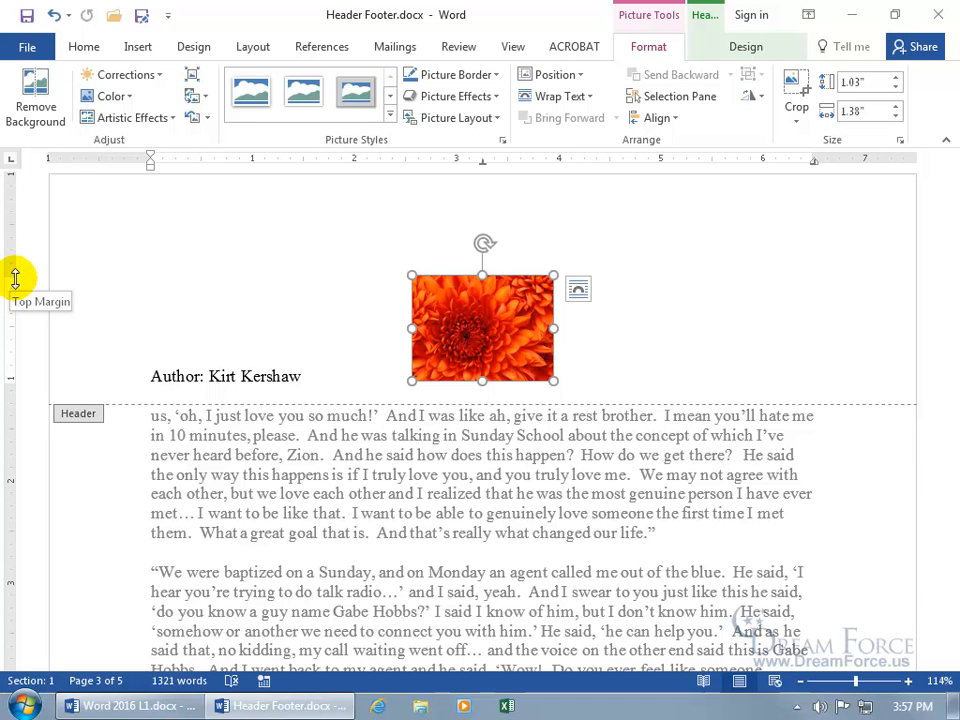
# - Move the header up to 0.25" from the page's top edge and return to the body text
pyautogui.moveTo(15, 278); pyautogui.dragTo(14, 256)
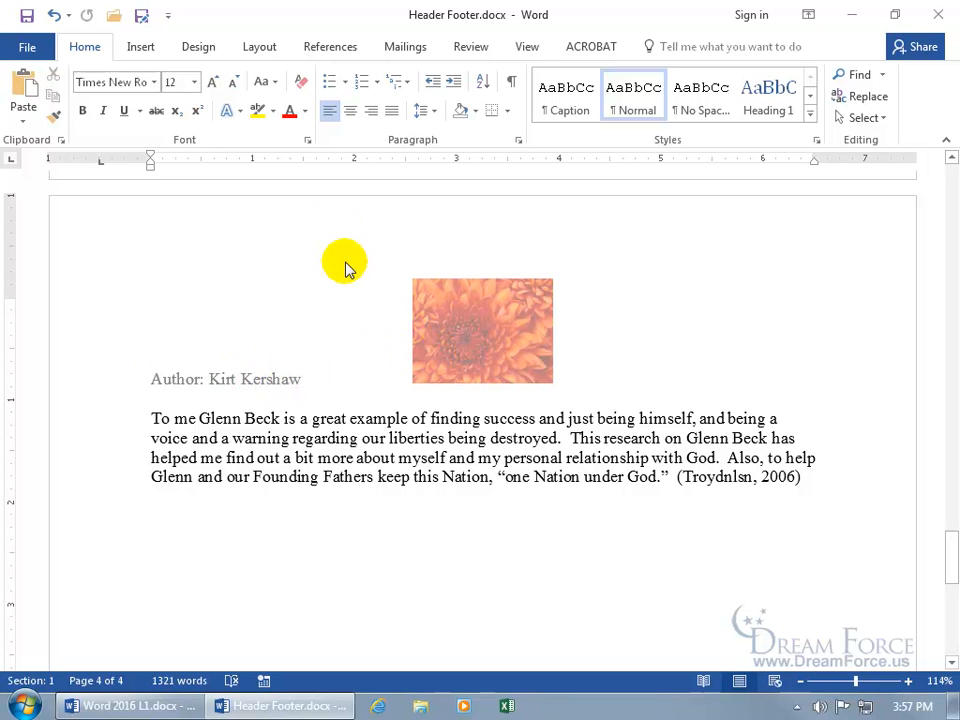
pyautogui.doubleClick(360, 340)
pyautogui.moveTo(12, 282); pyautogui.dragTo(6, 223)
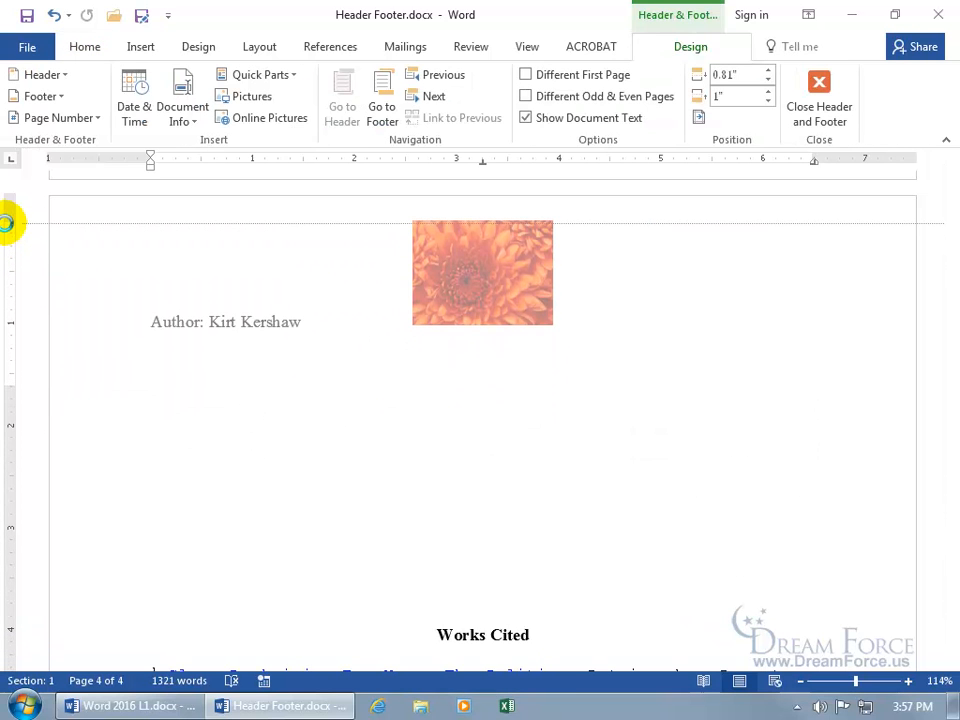
pyautogui.doubleClick(64, 375)
# - Reopen the last page's header and delete the flower picture from it
pyautogui.scroll(-3, 424, 634)
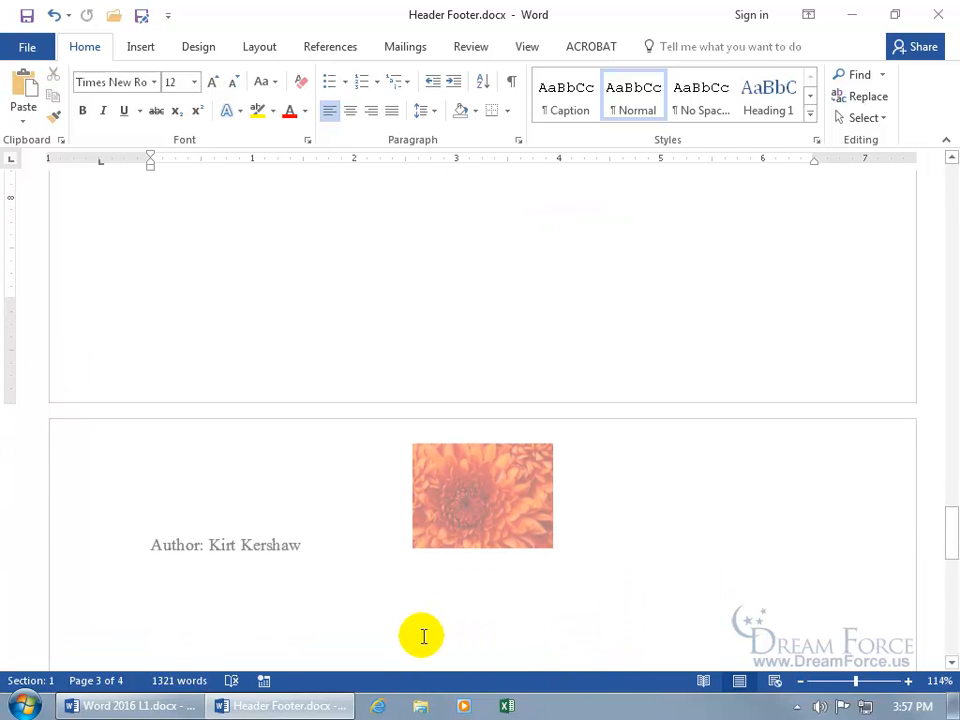
pyautogui.doubleClick(371, 537)
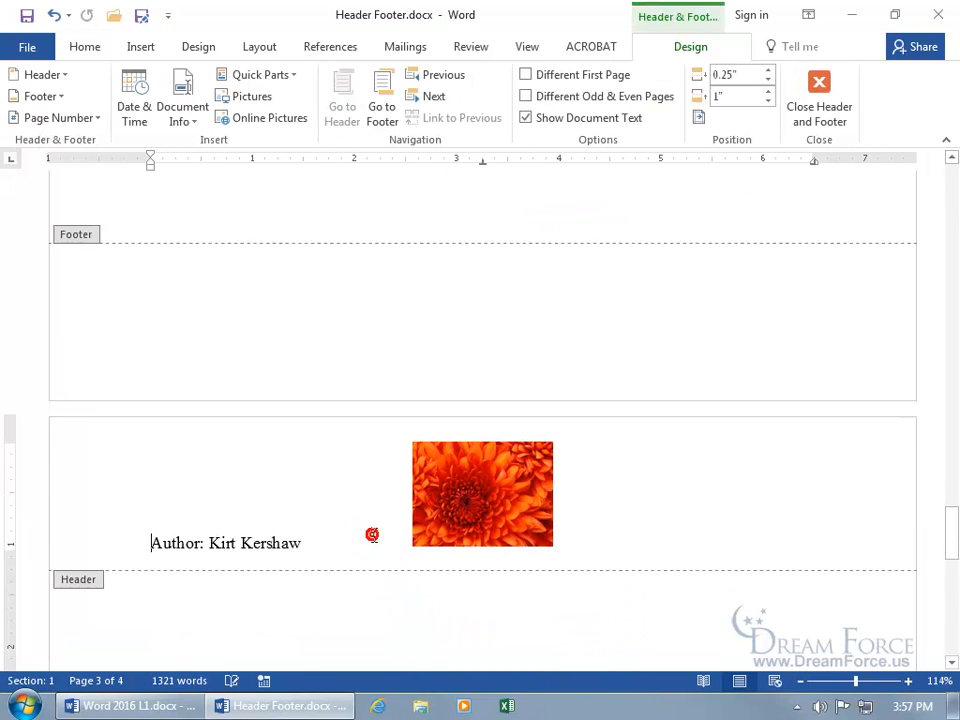
pyautogui.click(452, 516)
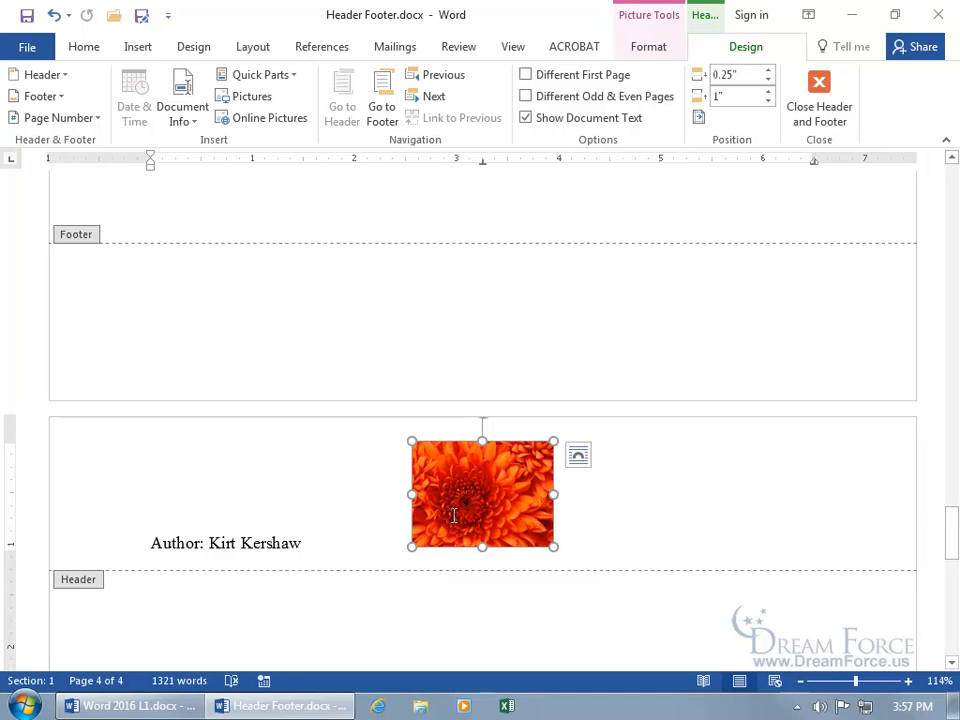
pyautogui.press('Delete')
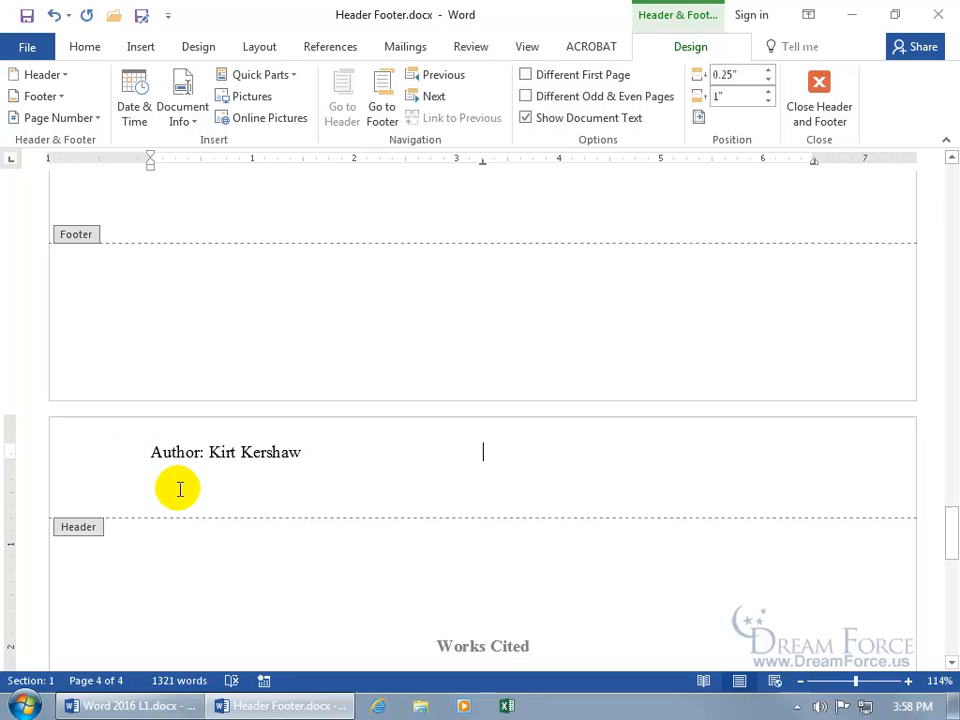
# - Lower the header to 0.56" from the page's top edge and reopen it for editing
pyautogui.moveTo(9, 442); pyautogui.dragTo(7, 476)
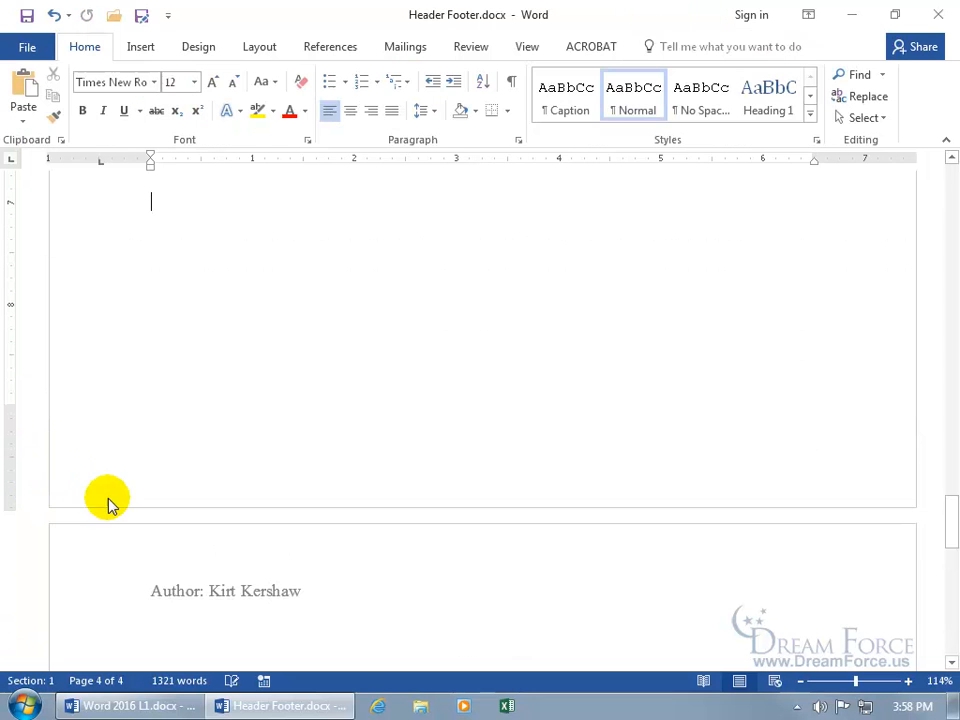
pyautogui.doubleClick(228, 598)
pyautogui.scroll(-3, 240, 611)
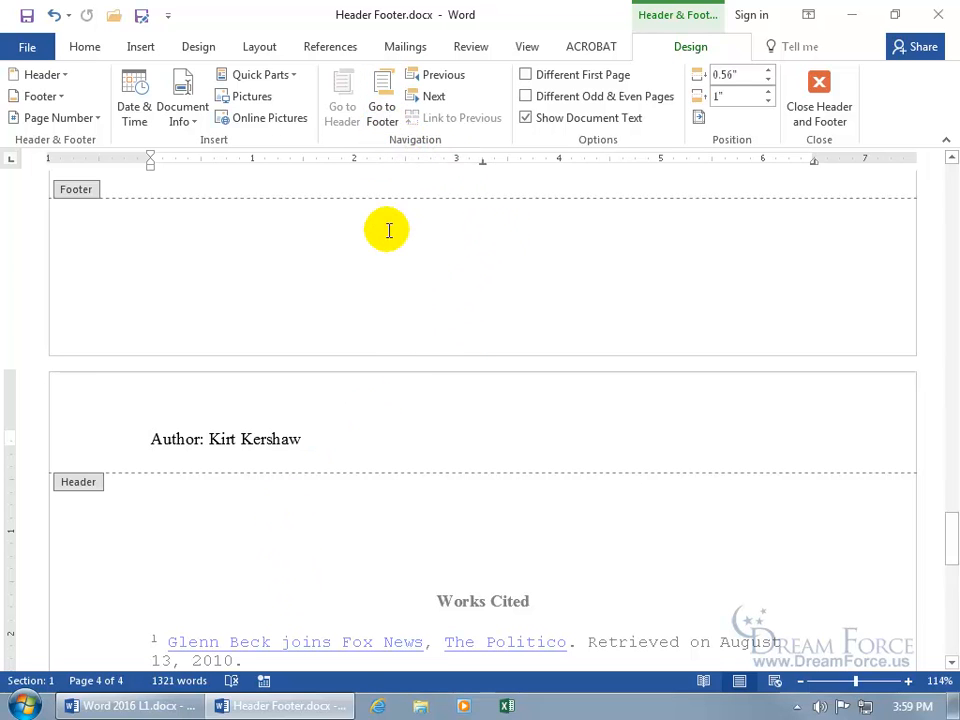
# - Move the insertion point from the author line through the header's empty line into the last page's footer
pyautogui.press('Down')
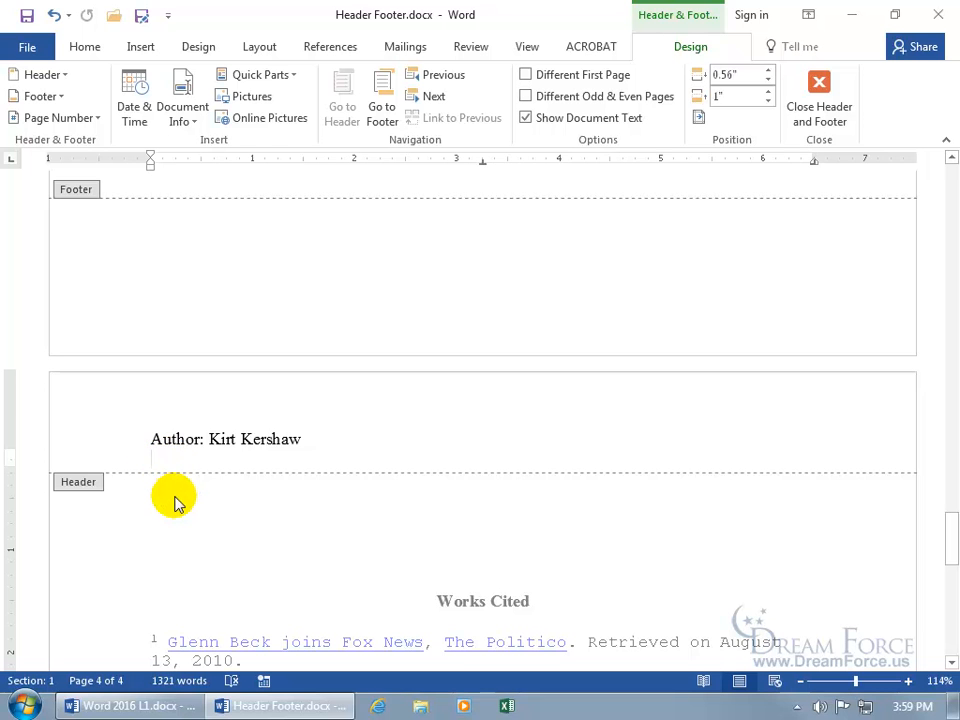
pyautogui.press('Down')
pyautogui.scroll(-3, 182, 516)
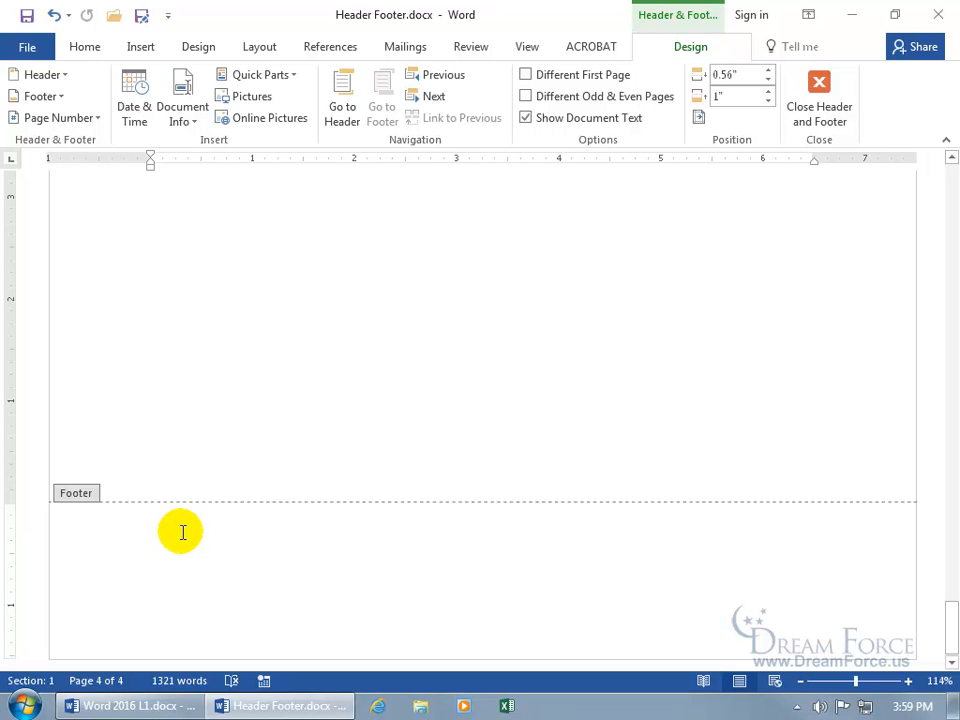
pyautogui.press('Up')
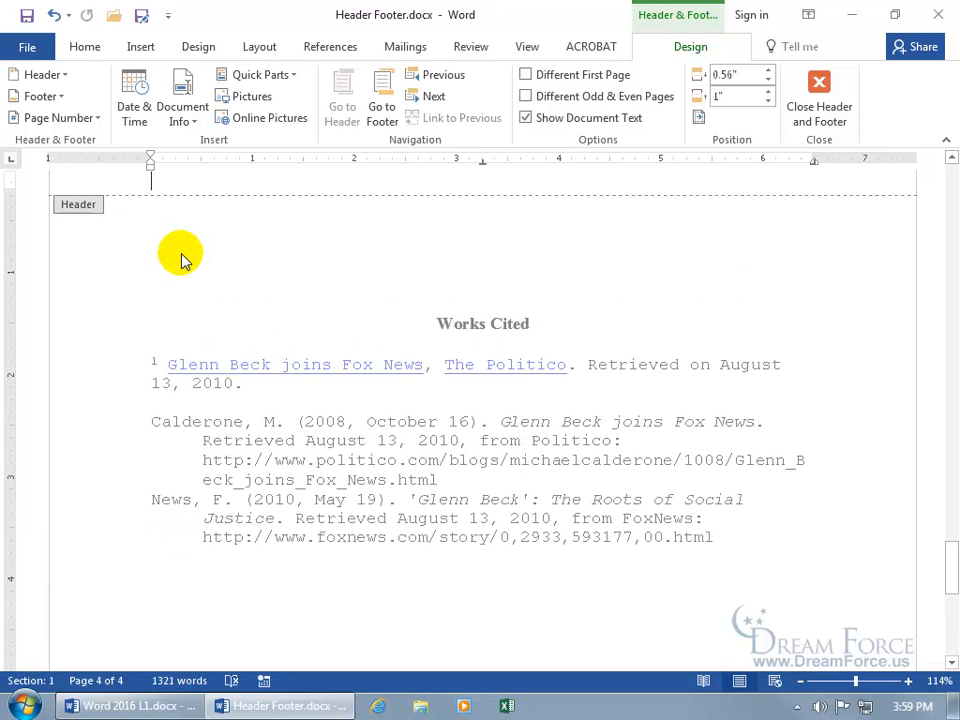
pyautogui.press('Down')
pyautogui.scroll(-3, 311, 456)
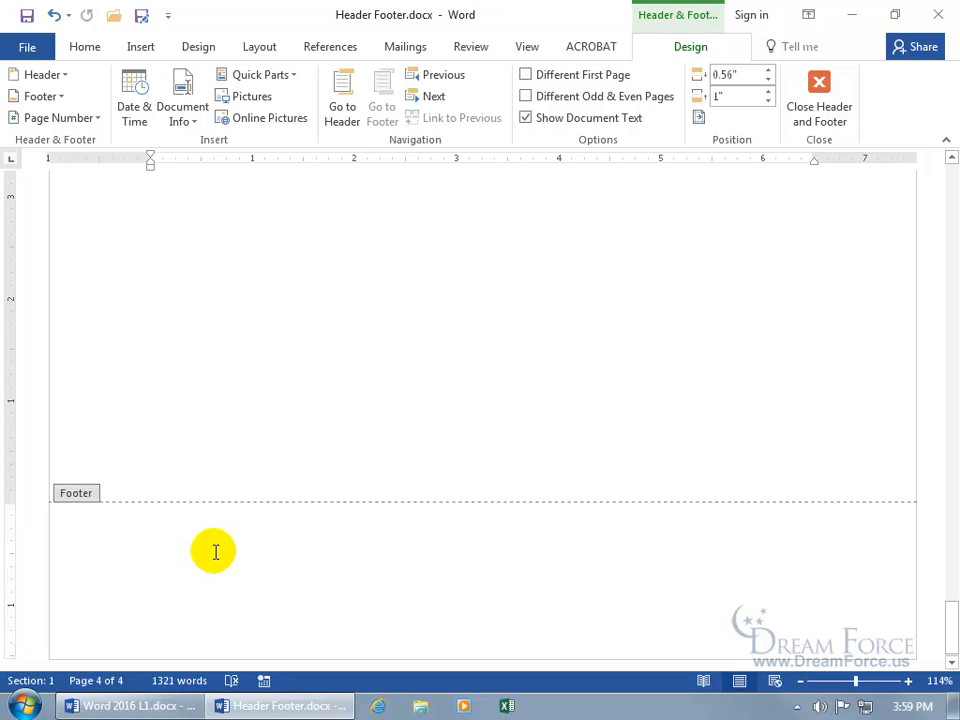
# - Show the formatting marks and place the insertion point on the footer's second paragraph
pyautogui.click(88, 50)
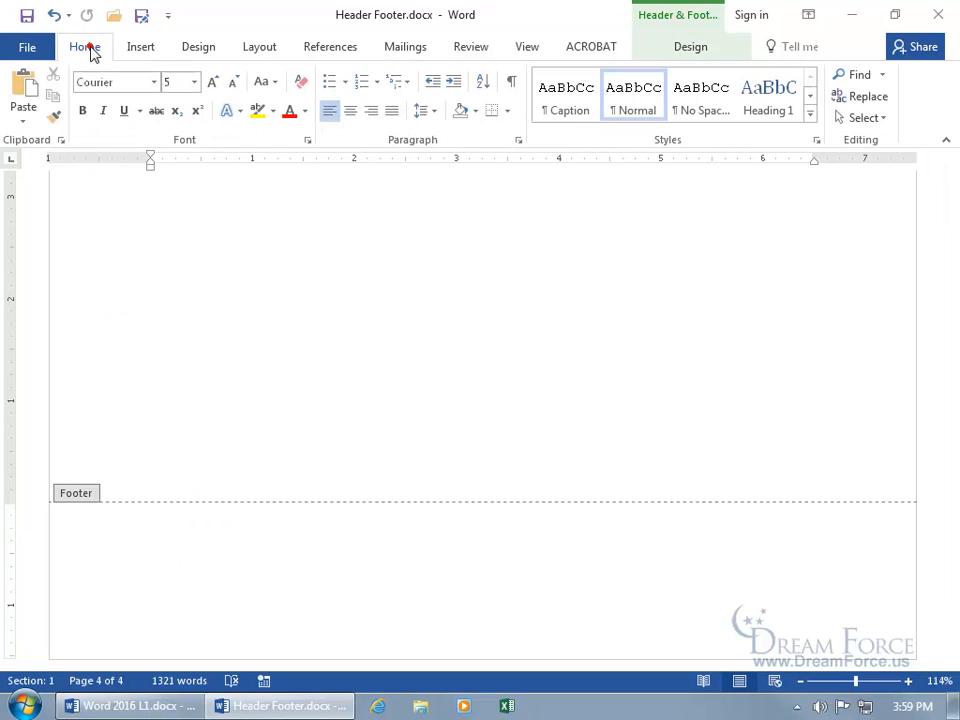
pyautogui.click(510, 80)
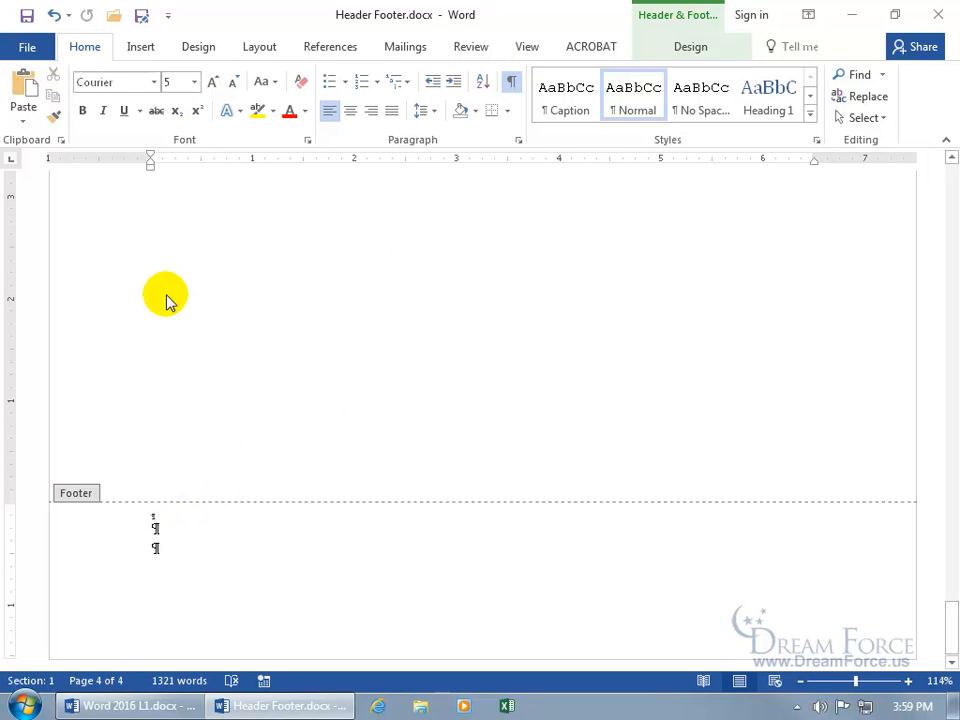
pyautogui.click(155, 528)
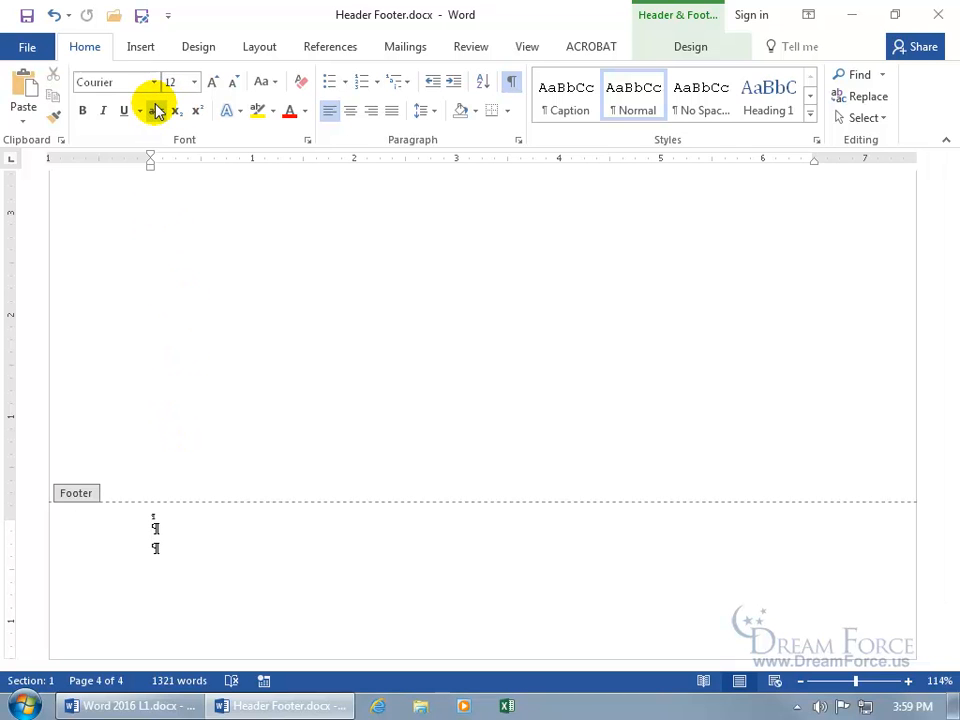
# - Insert the Bold Numbers 3 page number from the Page X of Y styles at the bottom of the page
pyautogui.click(689, 50)
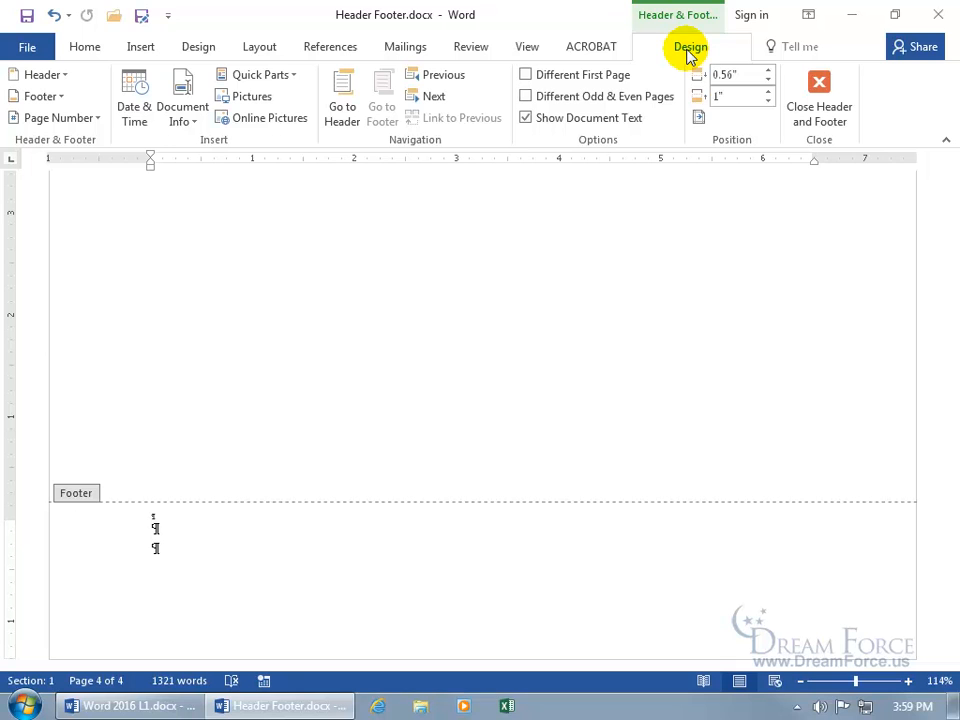
pyautogui.click(96, 121)
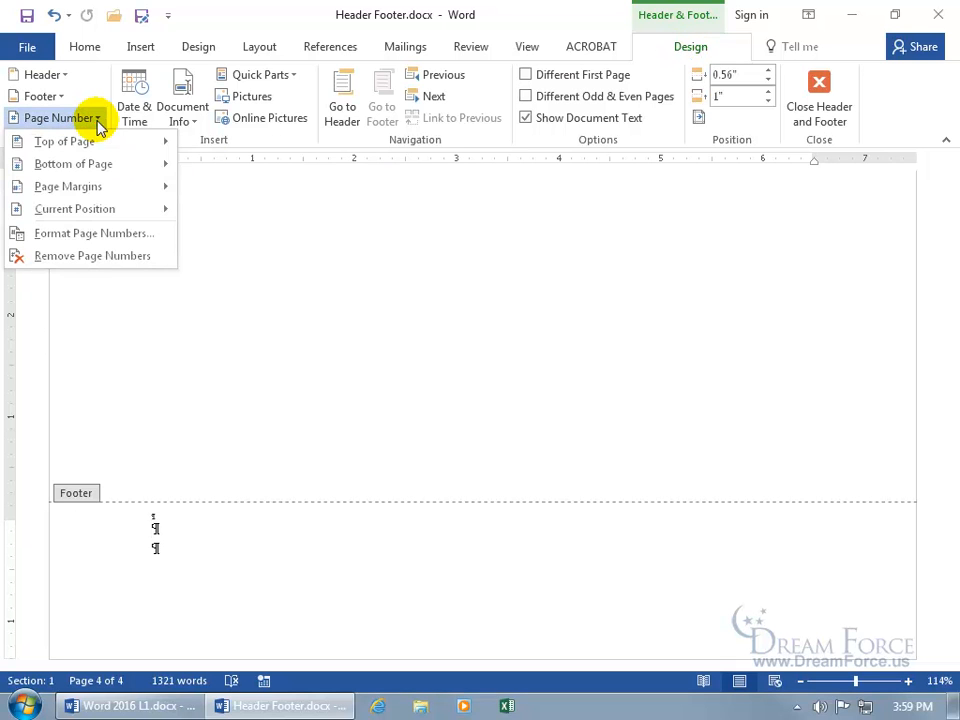
pyautogui.moveTo(92, 147)
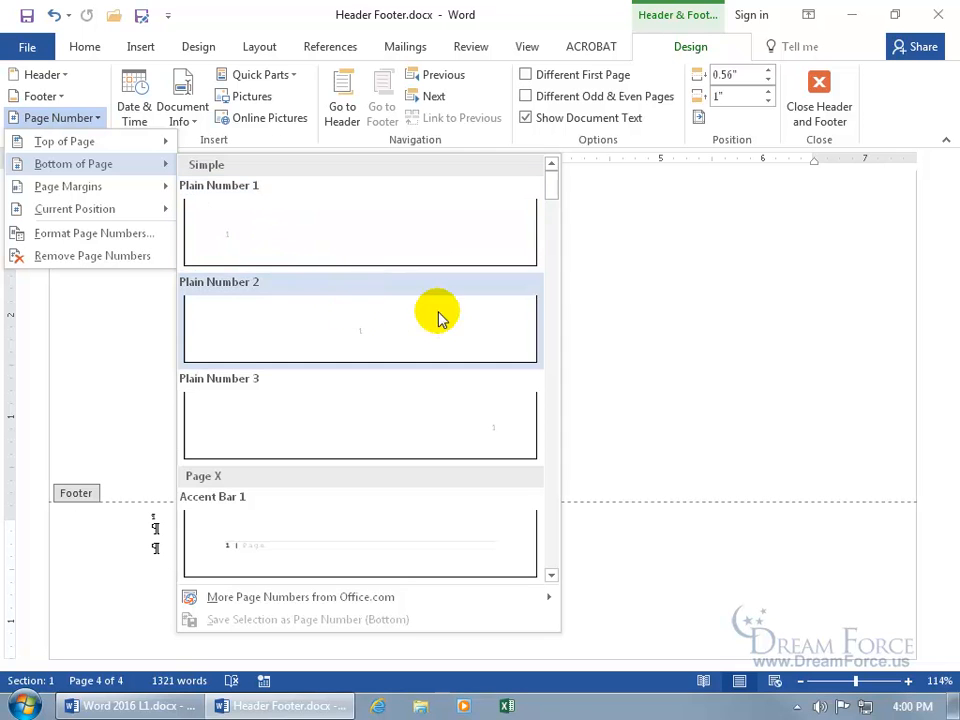
pyautogui.moveTo(555, 184); pyautogui.dragTo(562, 233)
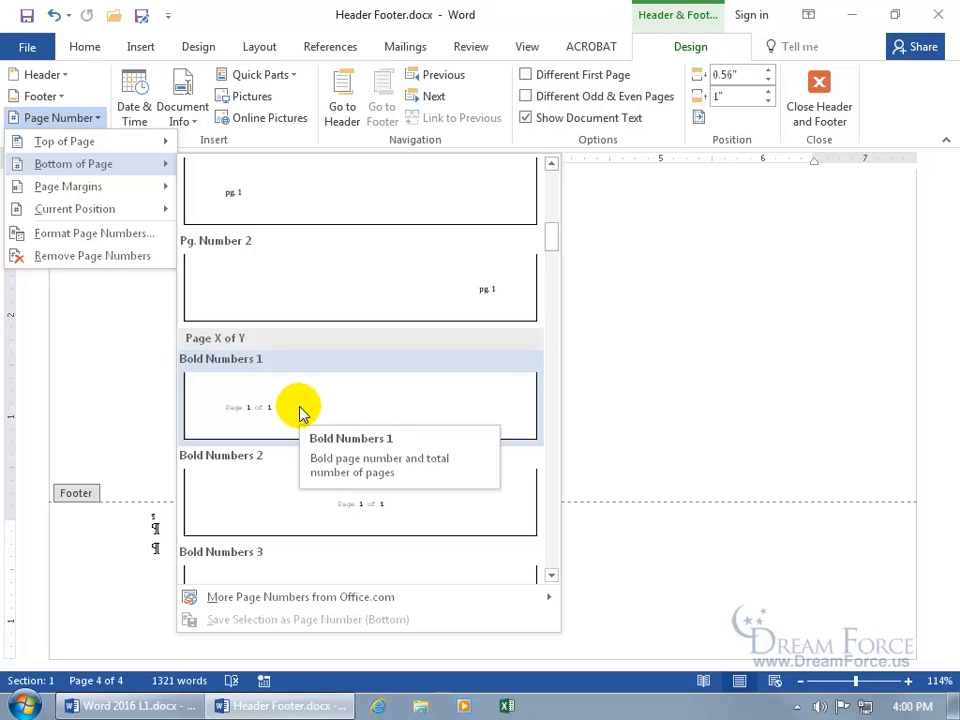
pyautogui.click(551, 575)
pyautogui.click(475, 507)
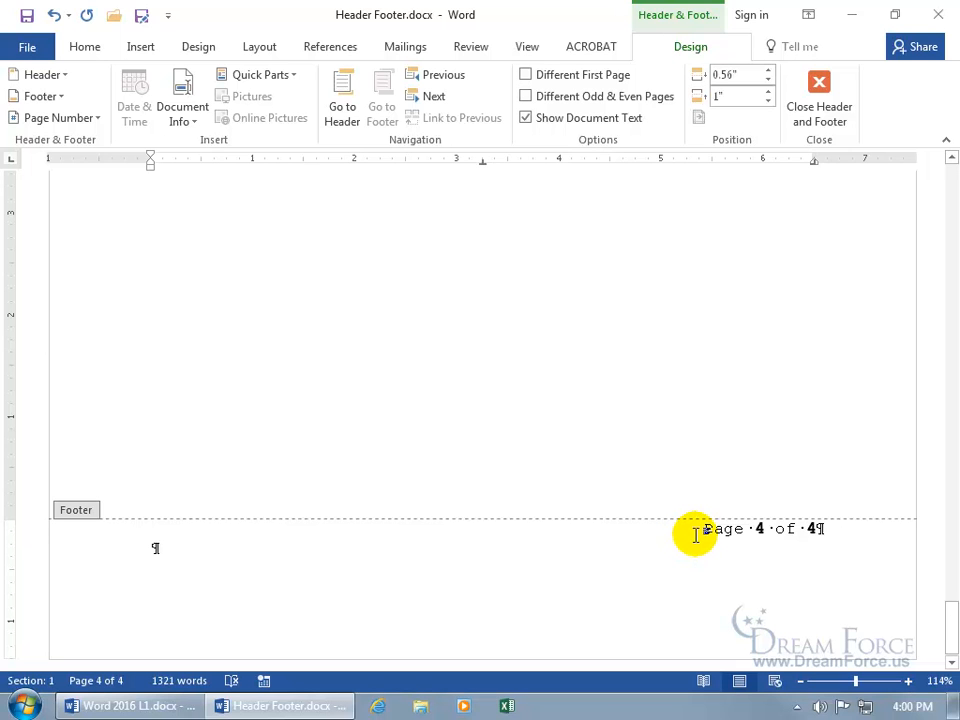
# - Format the footer's Page X of Y text in Times New Roman at size 10
pyautogui.moveTo(700, 530); pyautogui.dragTo(814, 529)
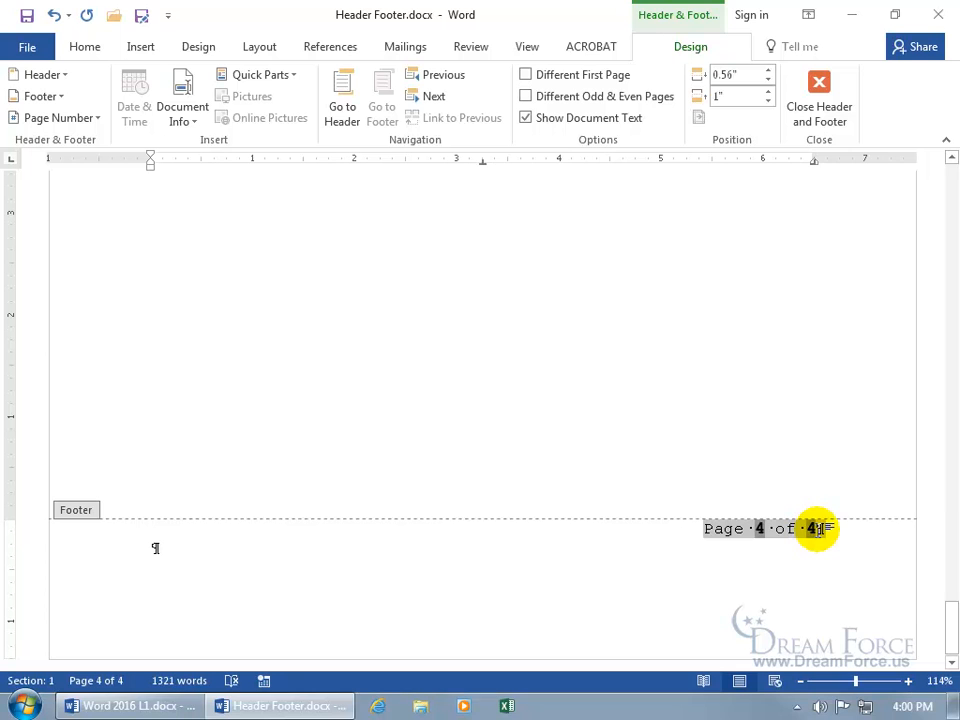
pyautogui.click(784, 471)
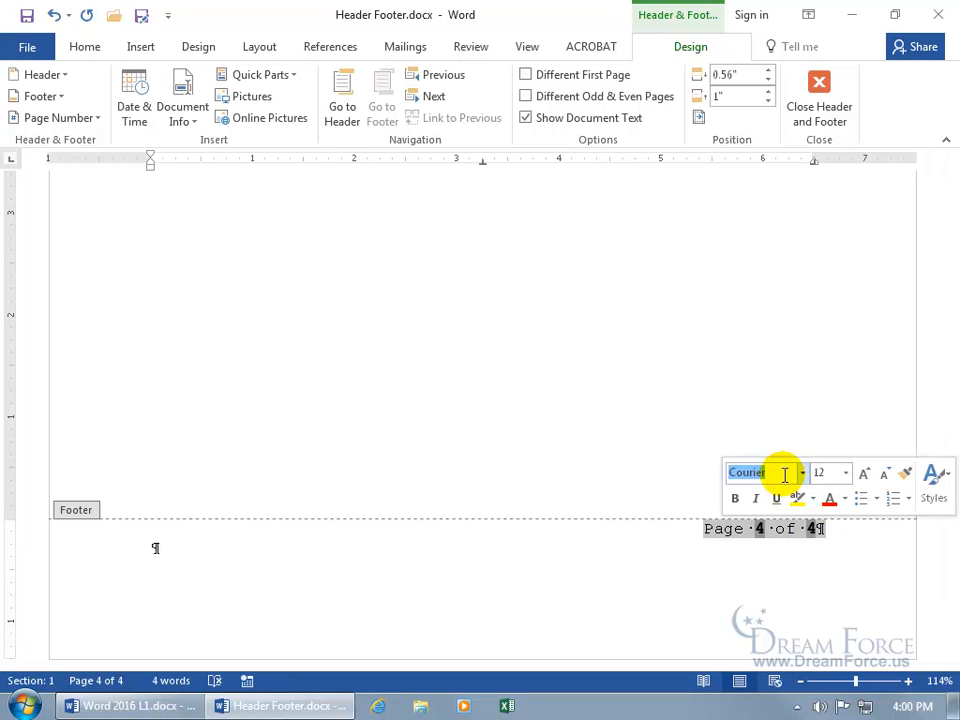
pyautogui.write('Times New Ro')
pyautogui.press('Return')
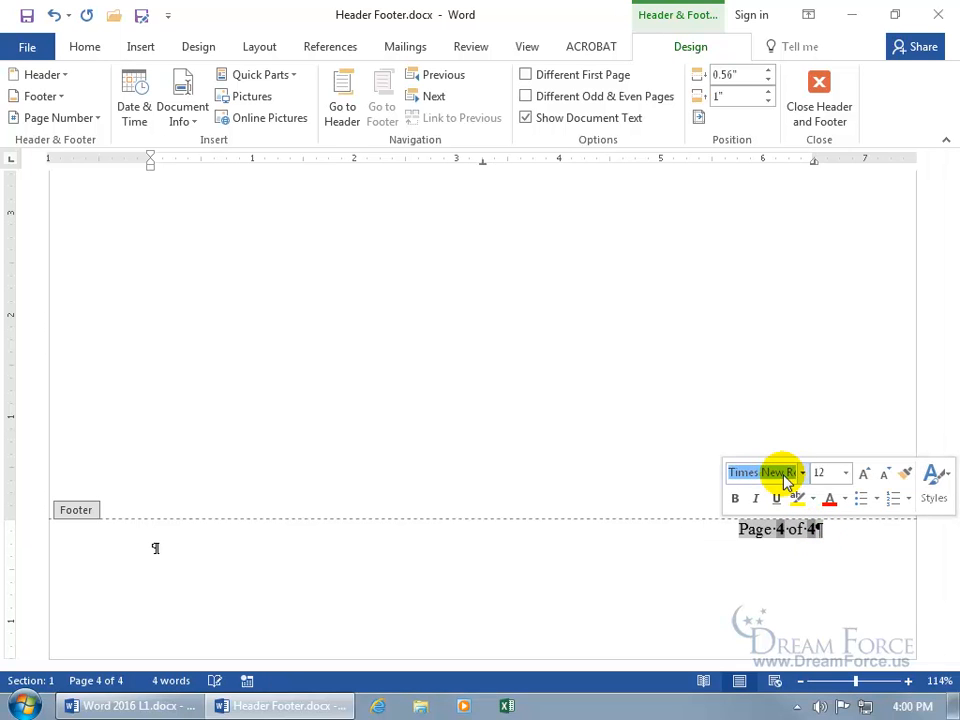
pyautogui.click(834, 473)
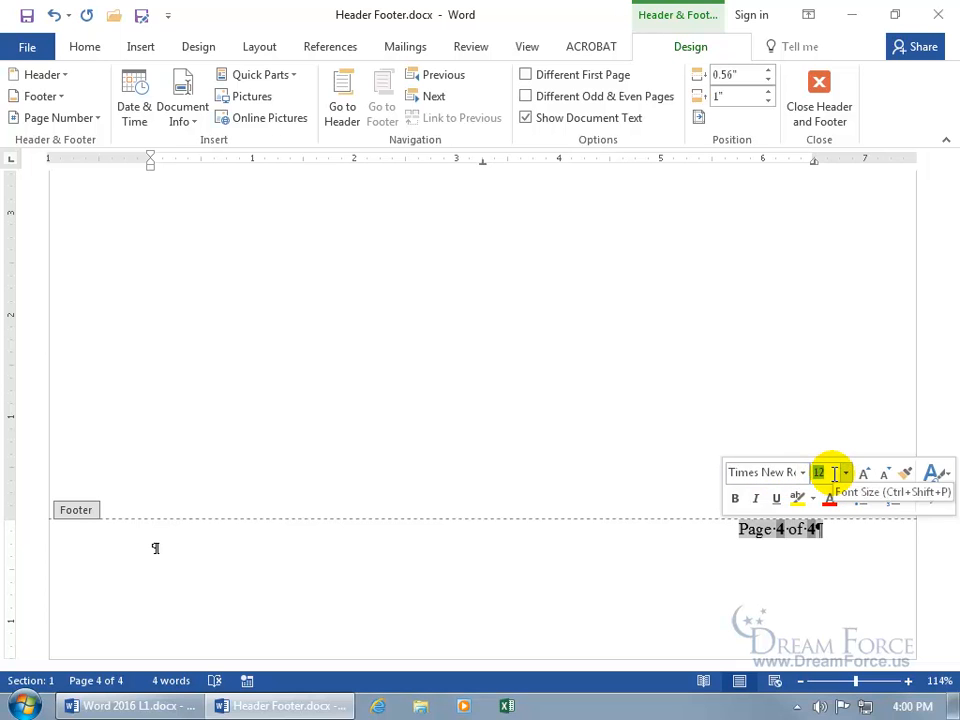
pyautogui.write('10')
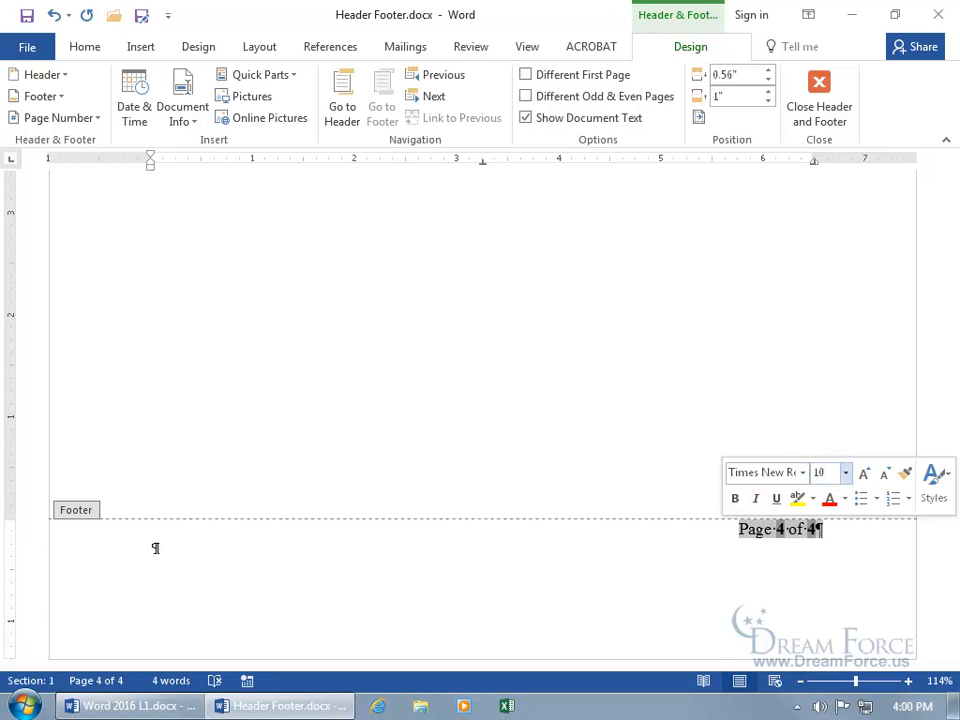
pyautogui.press('Return')
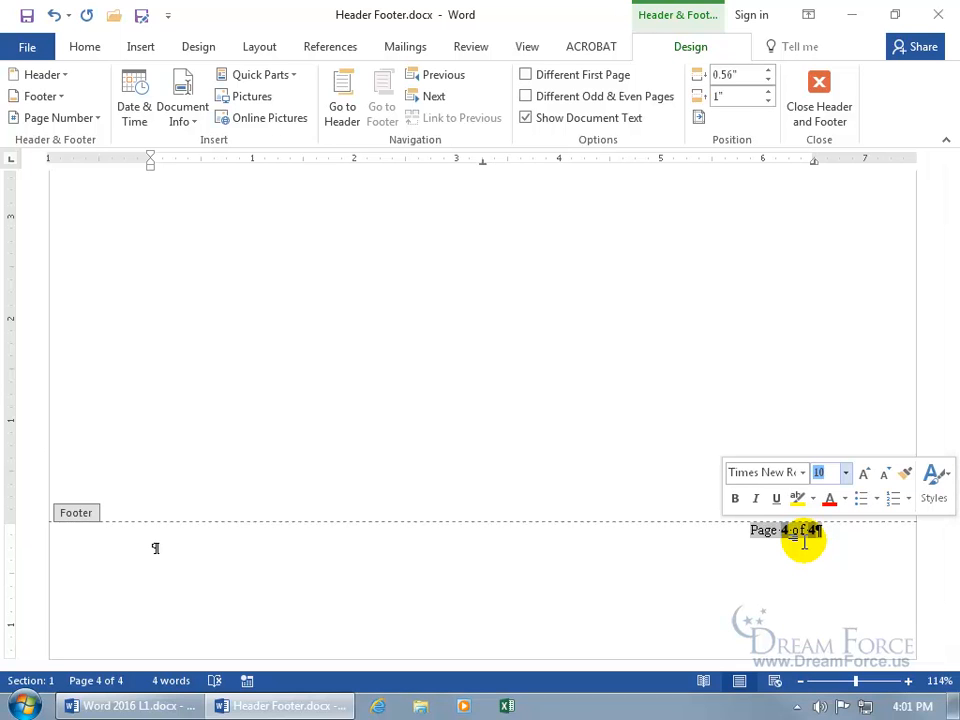
# - Insert an automatically updating date in the December 24, 2016 format directly before the footer's page number
pyautogui.click(745, 531)
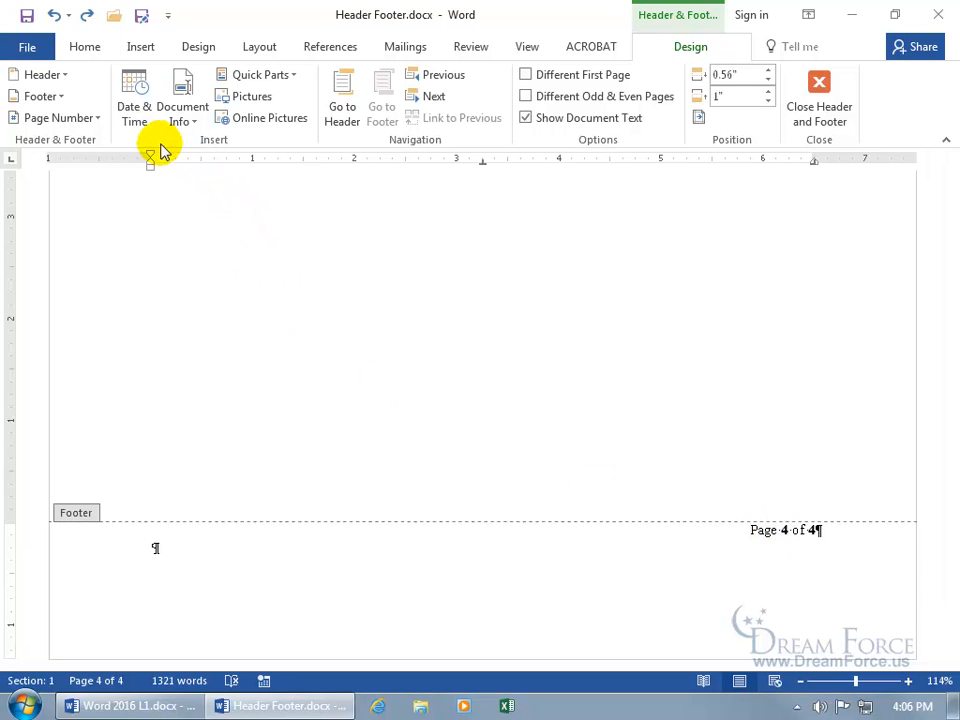
pyautogui.click(125, 104)
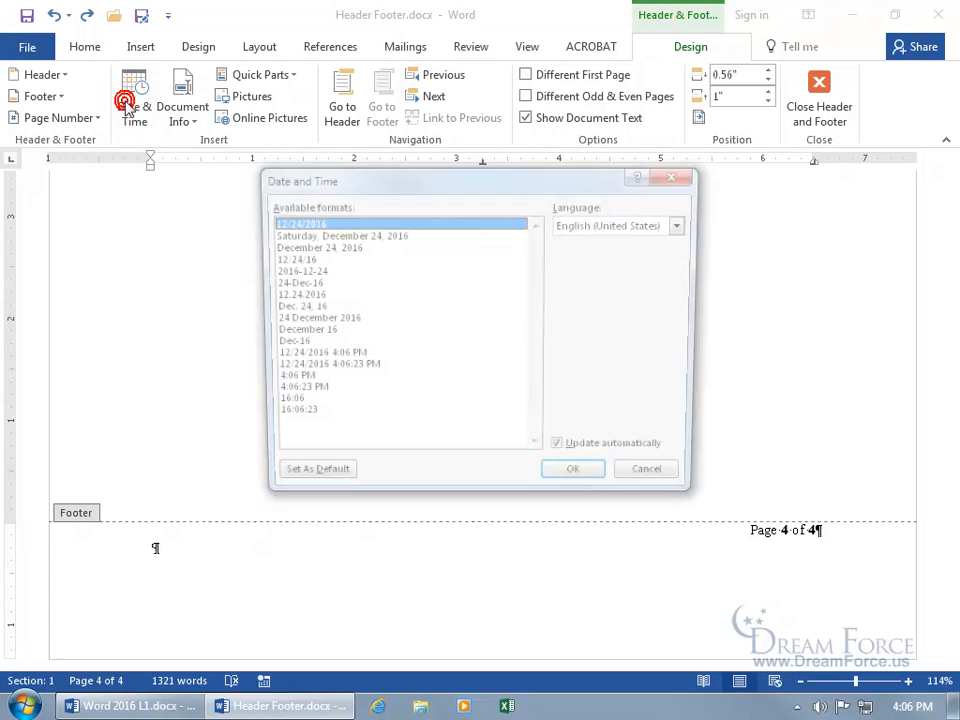
pyautogui.click(289, 247)
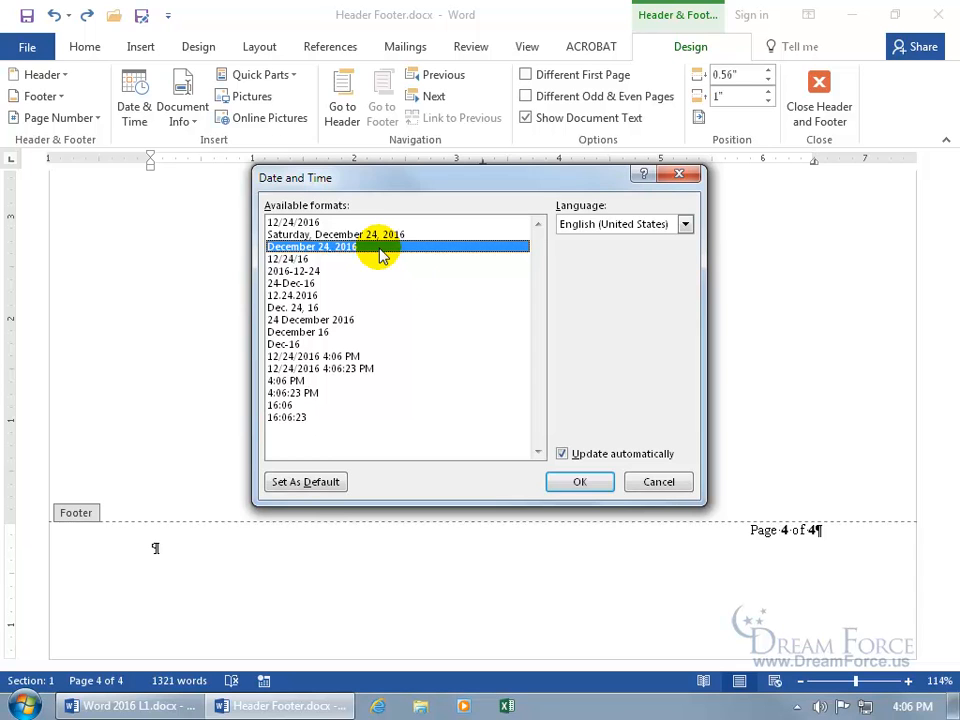
pyautogui.click(581, 483)
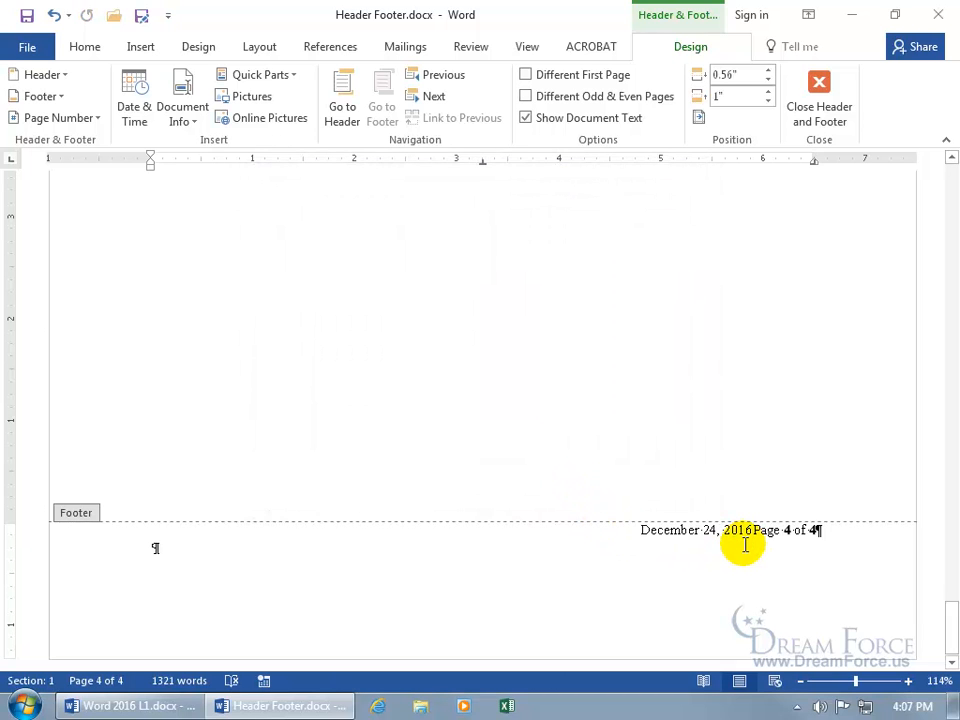
# - Left-align the footer line and separate the date from the page number with two tabs, placing the number at the right tab stop
pyautogui.click(86, 47)
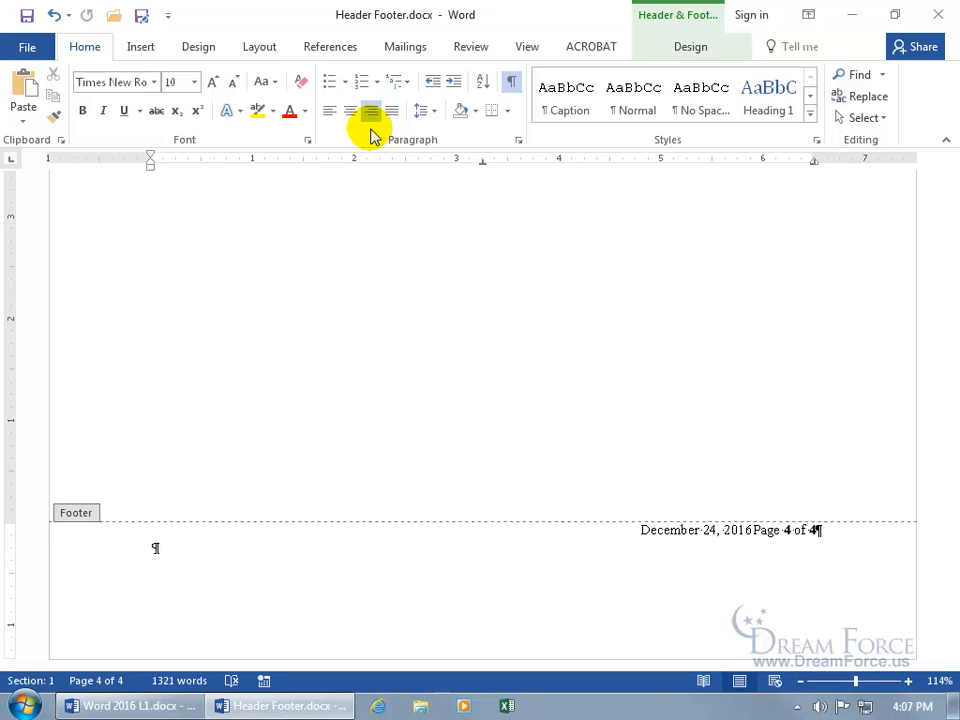
pyautogui.click(331, 110)
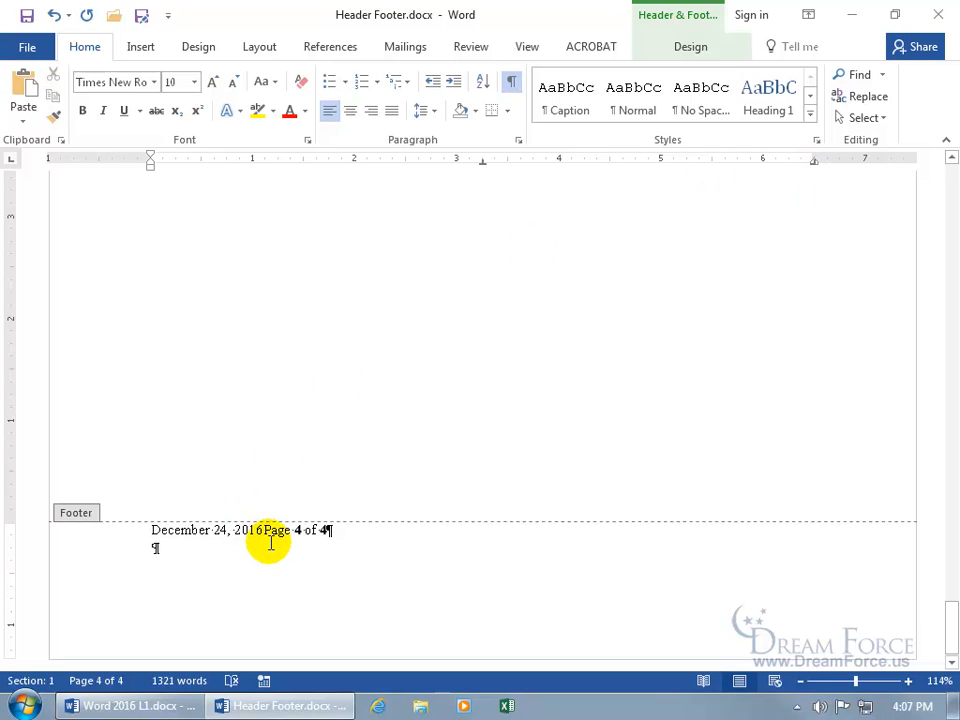
pyautogui.press('Tab')
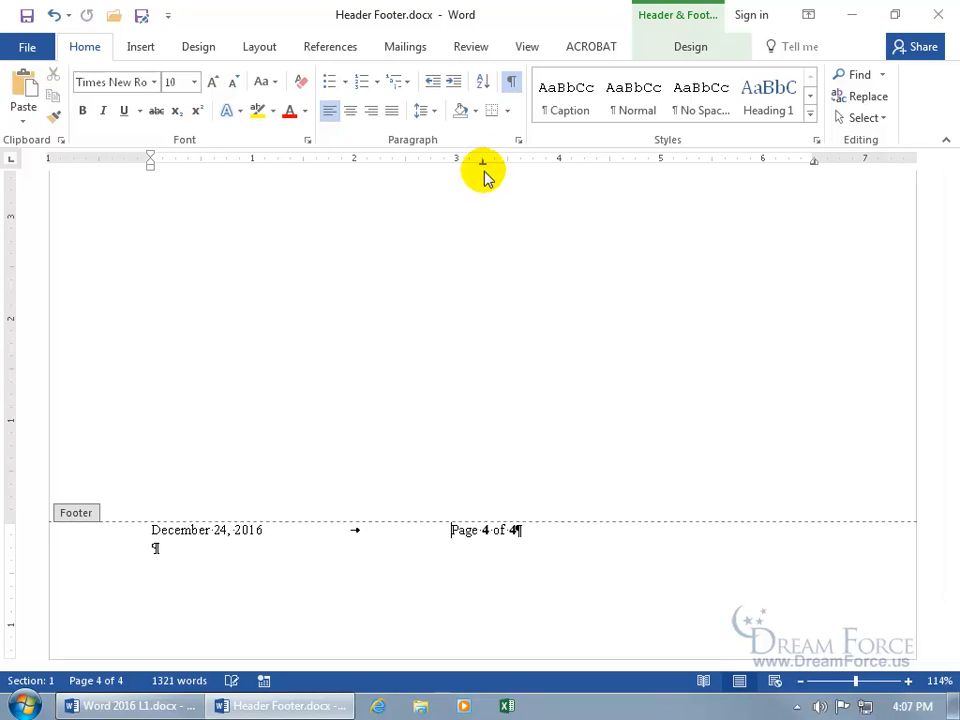
pyautogui.press('Tab')
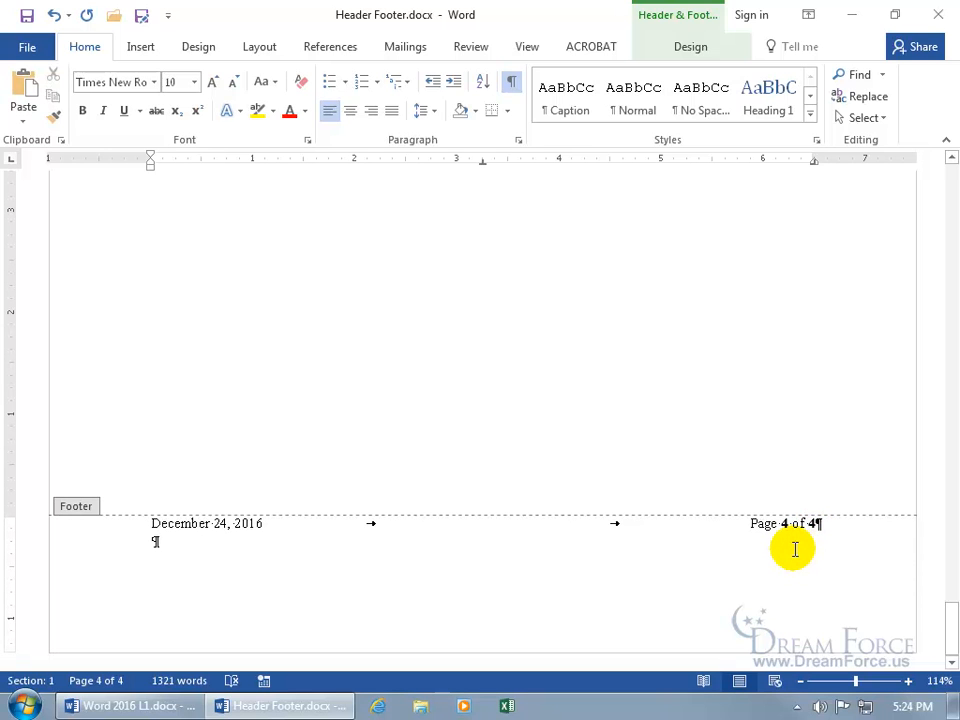
# - Give the first page a different header and footer, and enter "Anything" in the first page footer
pyautogui.click(691, 50)
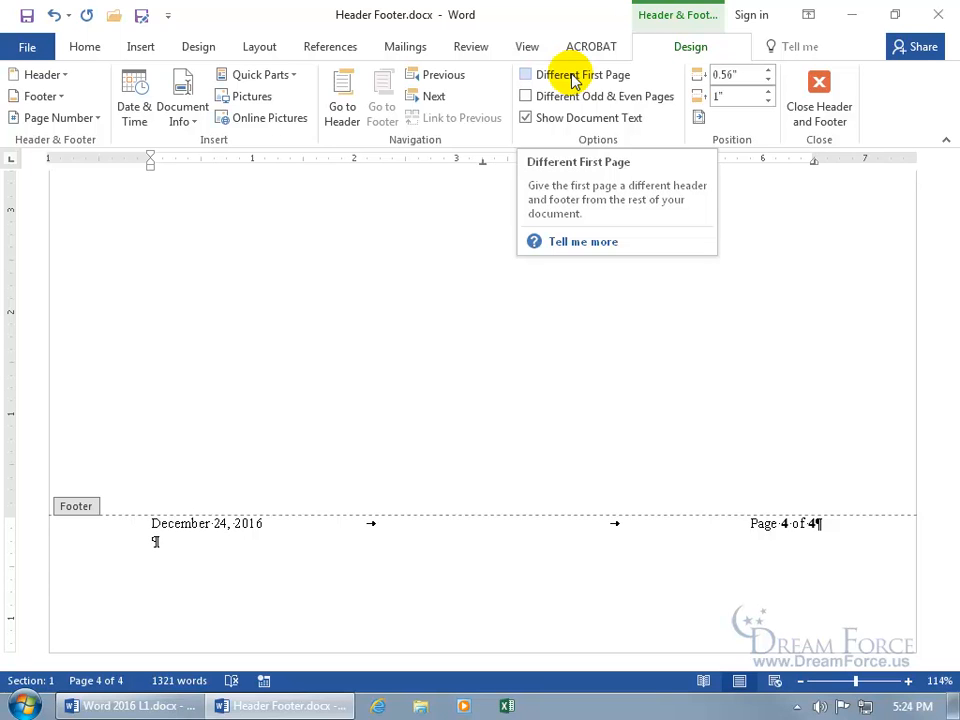
pyautogui.click(528, 78)
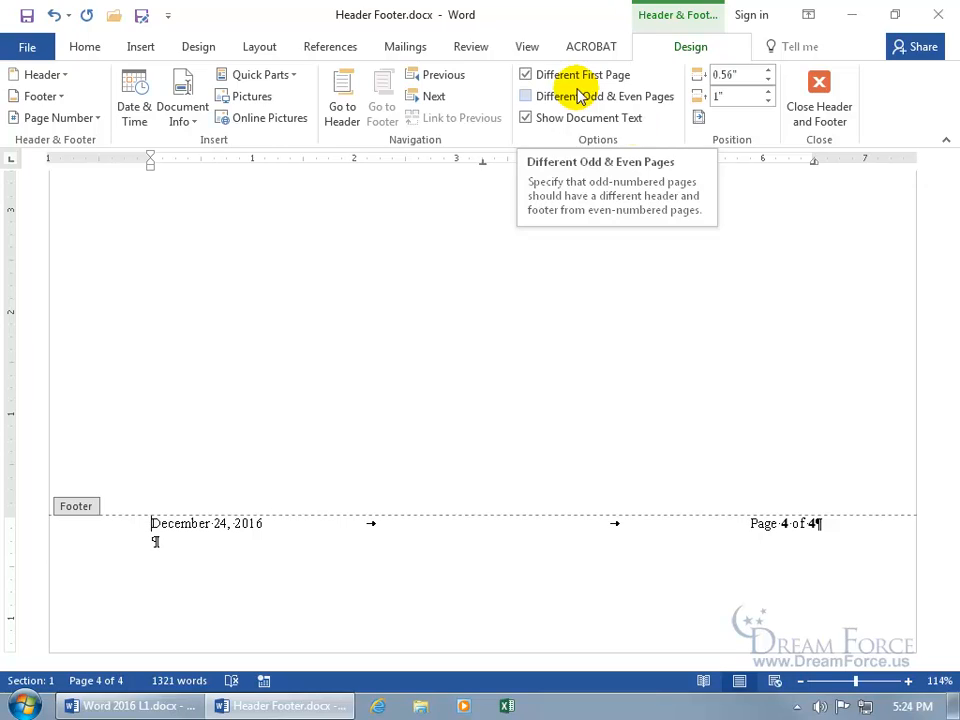
pyautogui.moveTo(951, 622); pyautogui.dragTo(945, 171)
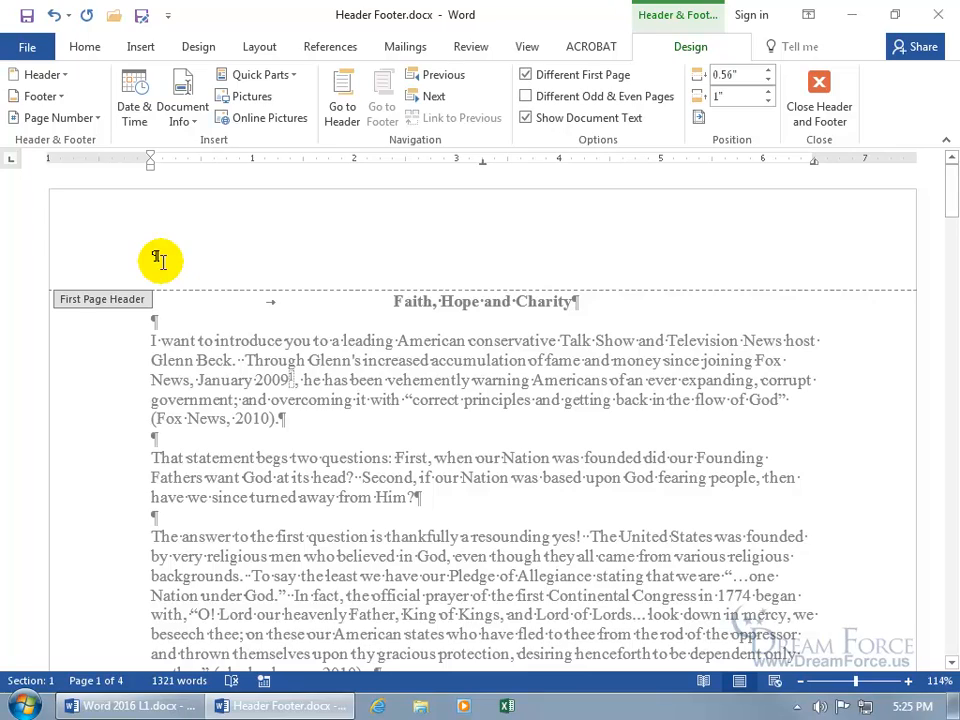
pyautogui.moveTo(945, 193); pyautogui.dragTo(953, 296)
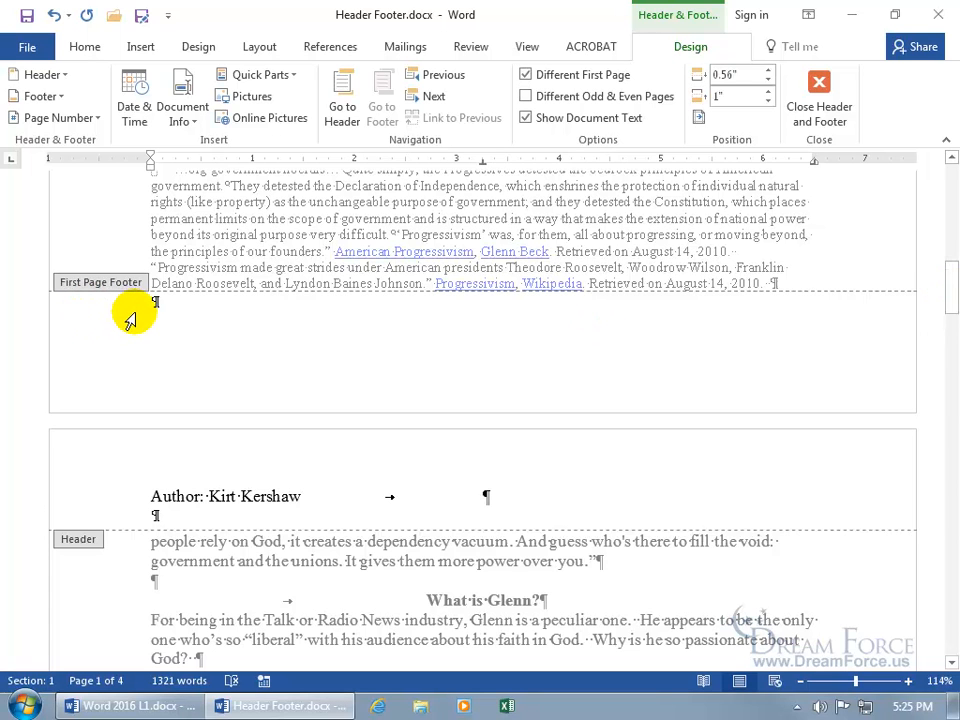
pyautogui.click(153, 304)
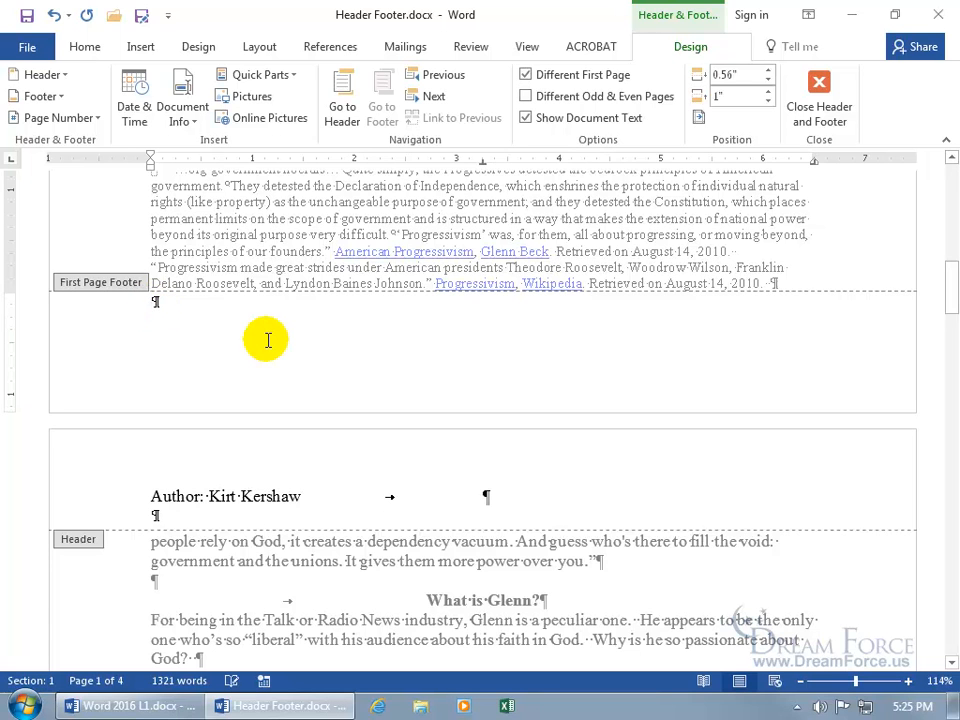
pyautogui.write('Anything')
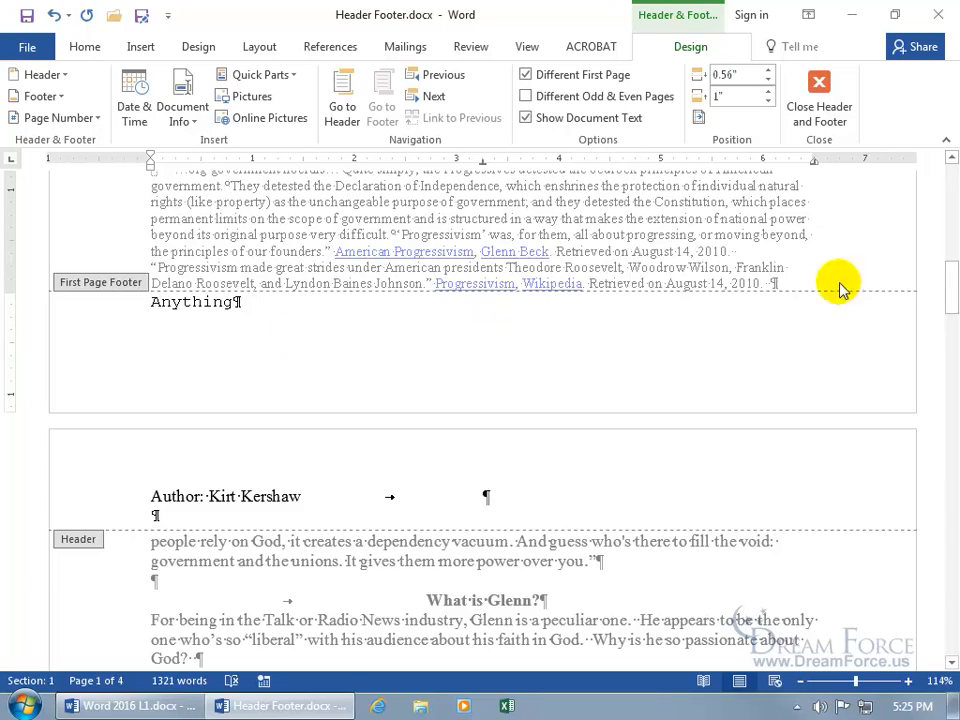
# - Turn on different odd and even pages, and review the even and odd headers and footers from page 2 onward
pyautogui.moveTo(952, 282); pyautogui.dragTo(945, 386)
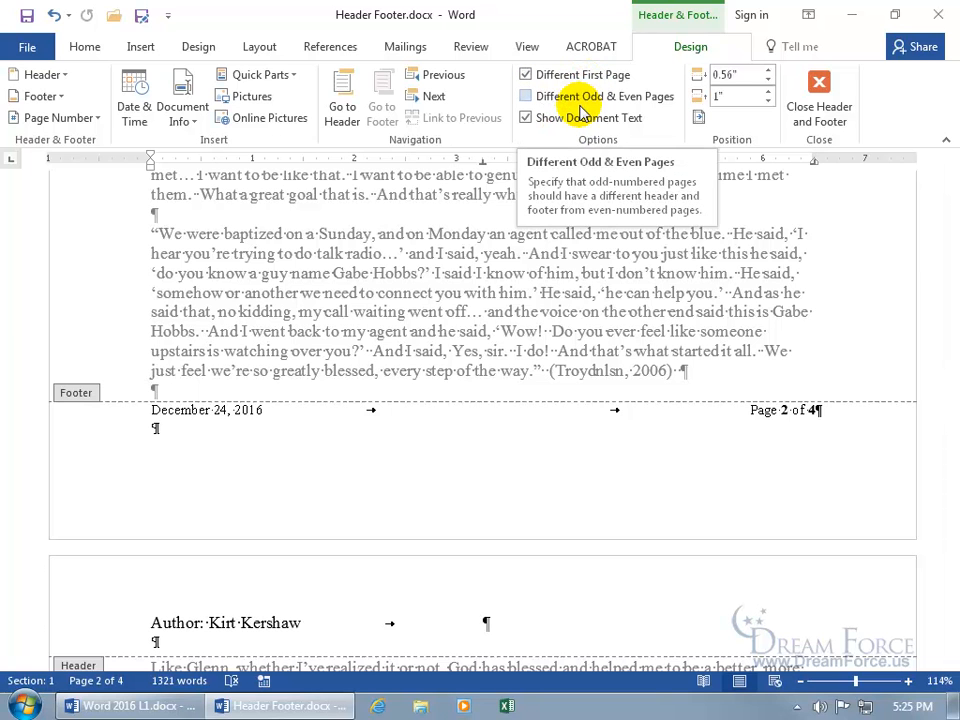
pyautogui.click(525, 97)
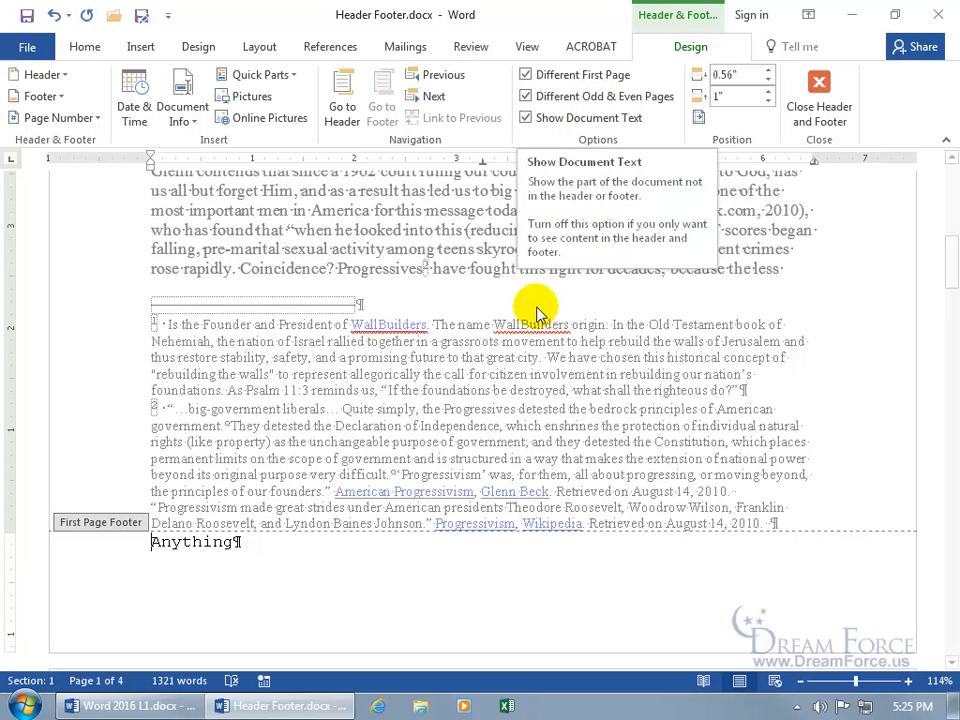
pyautogui.scroll(-8, 537, 313)
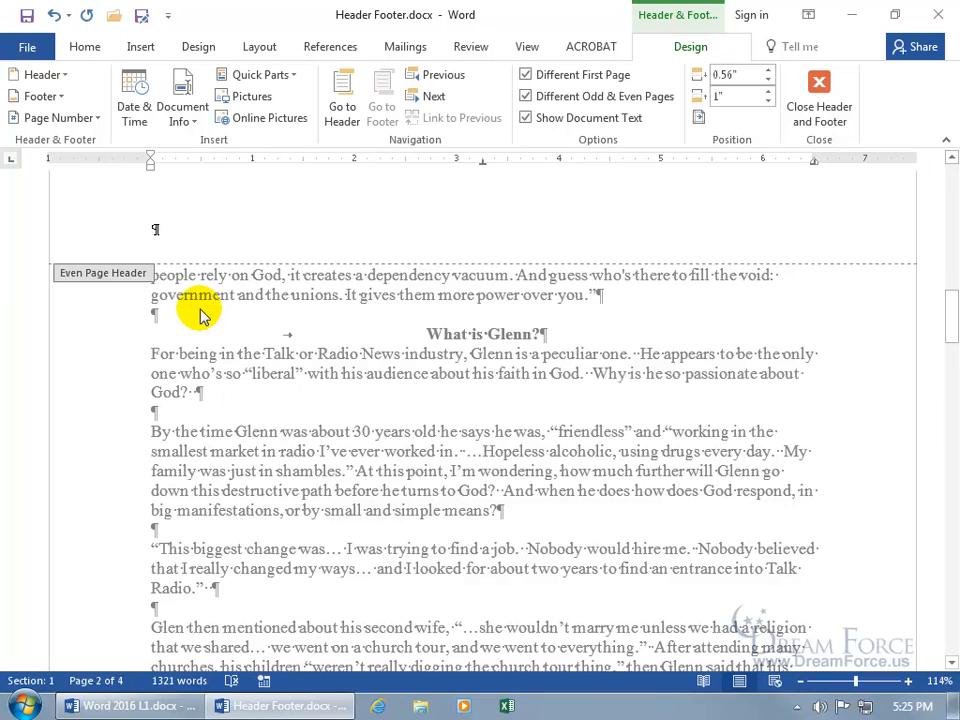
pyautogui.scroll(-15, 200, 315)
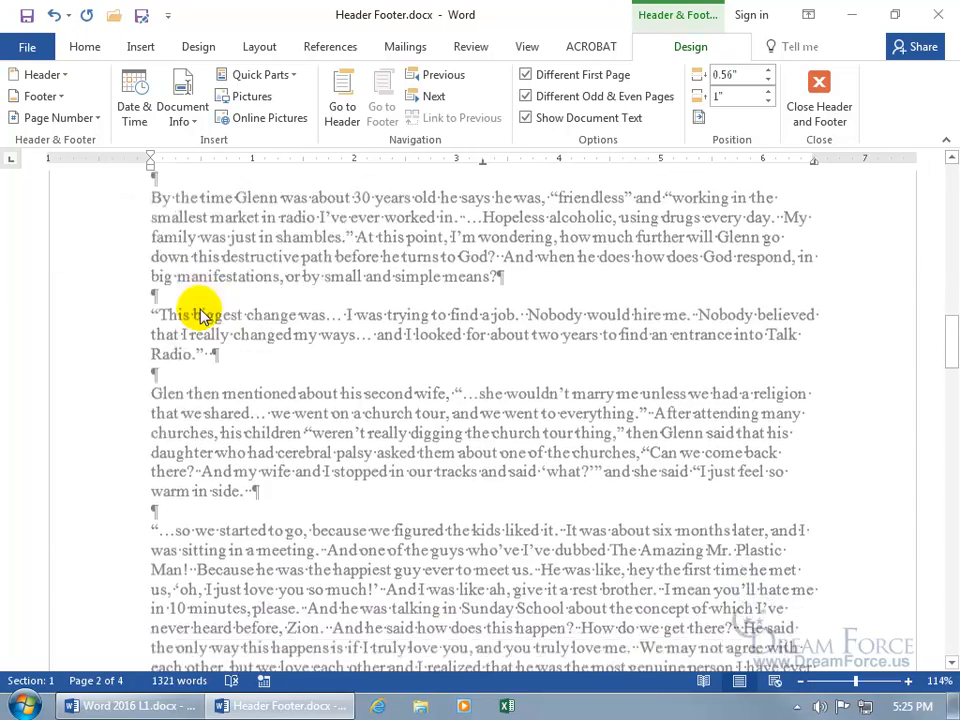
pyautogui.scroll(-4, 200, 315)
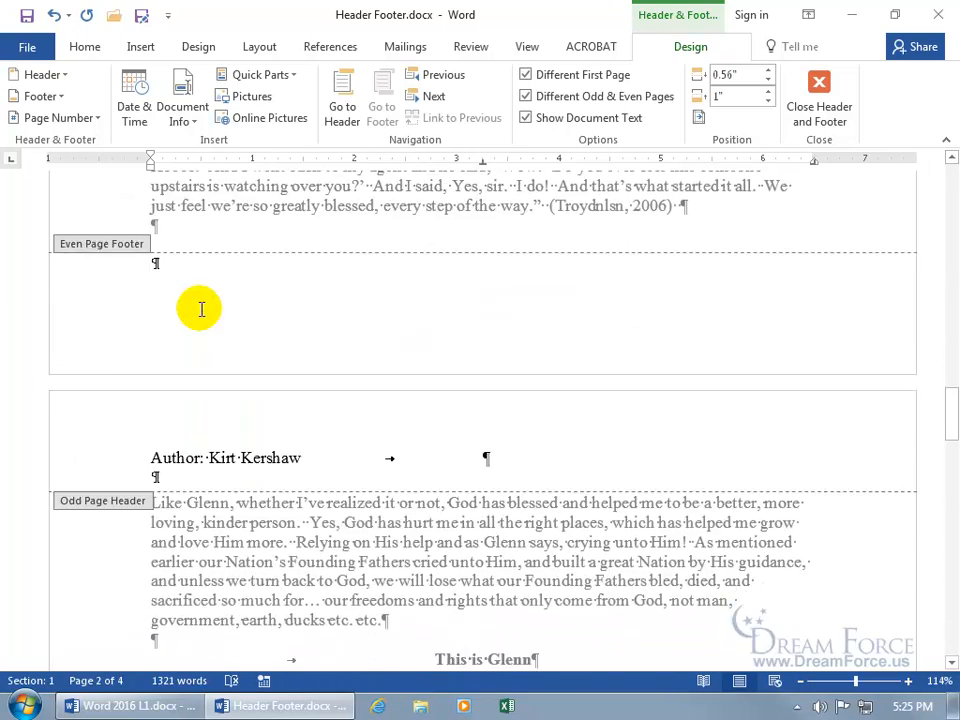
pyautogui.scroll(-3, 200, 320)
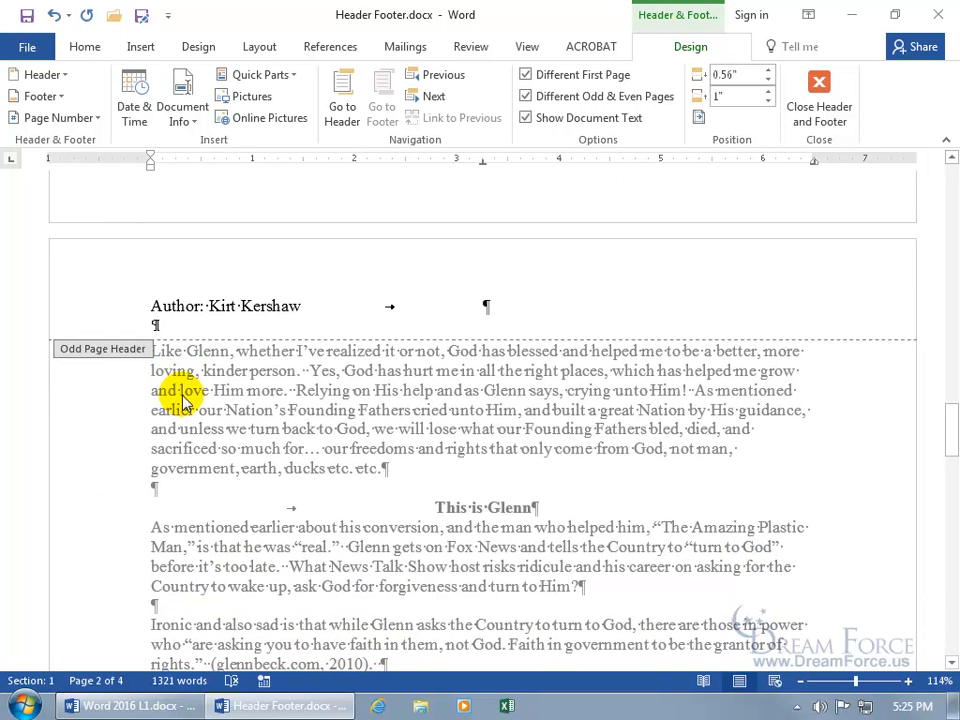
pyautogui.scroll(2, 185, 400)
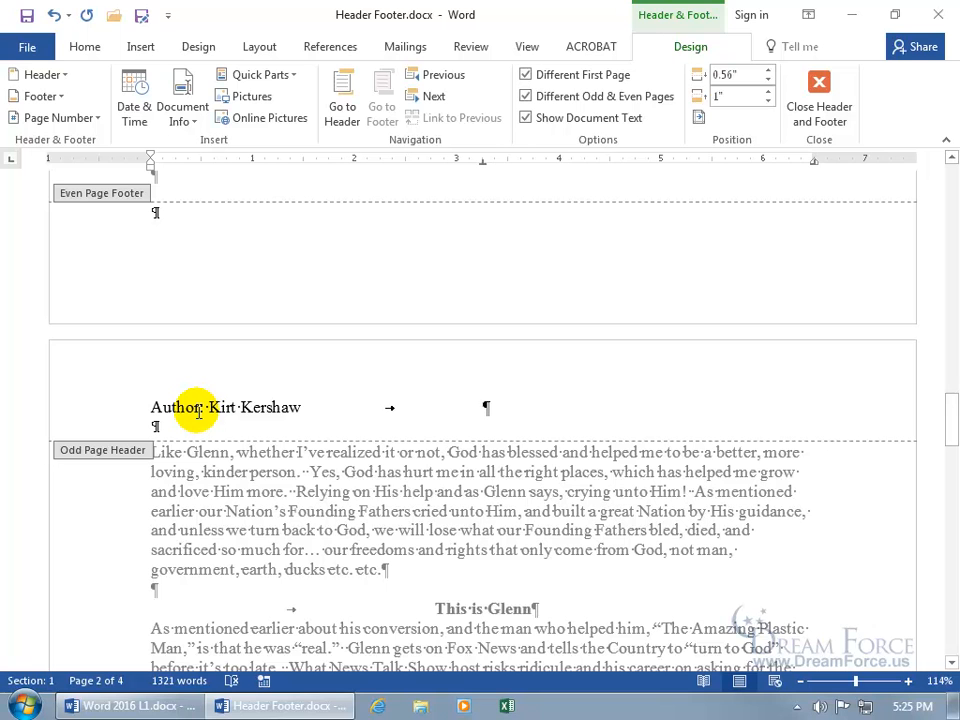
pyautogui.scroll(-20, 199, 412)
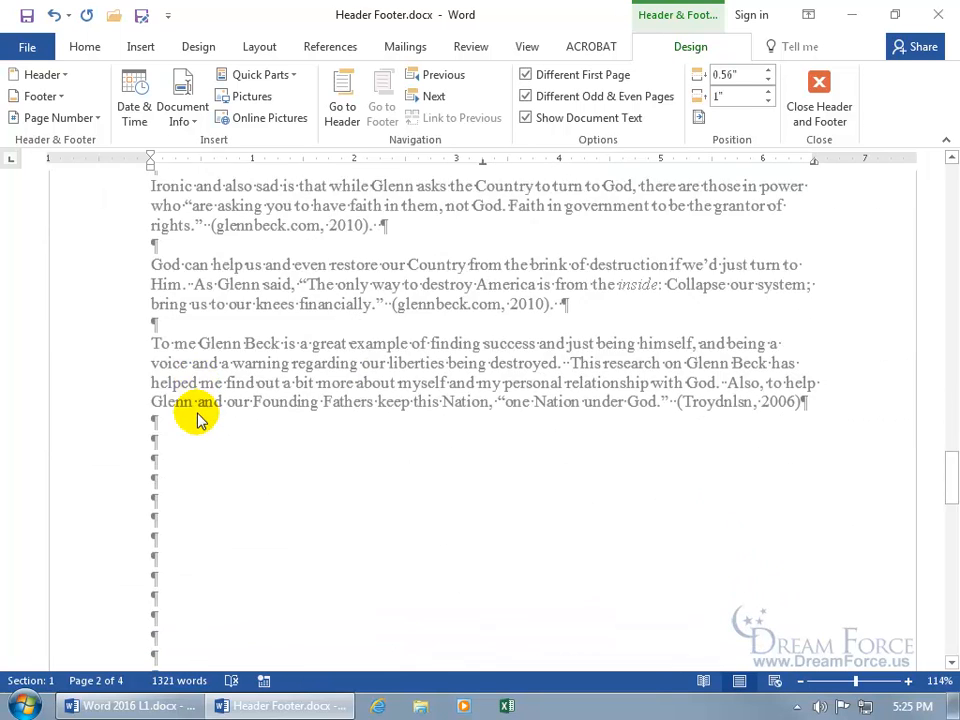
pyautogui.scroll(-1, 199, 412)
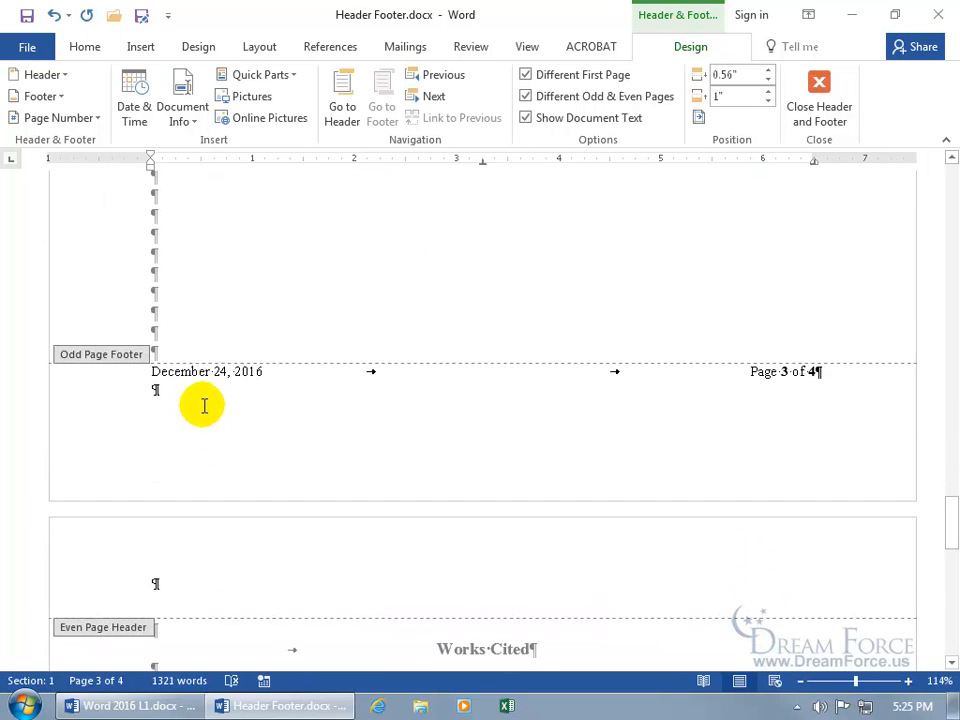
pyautogui.scroll(-3, 454, 491)
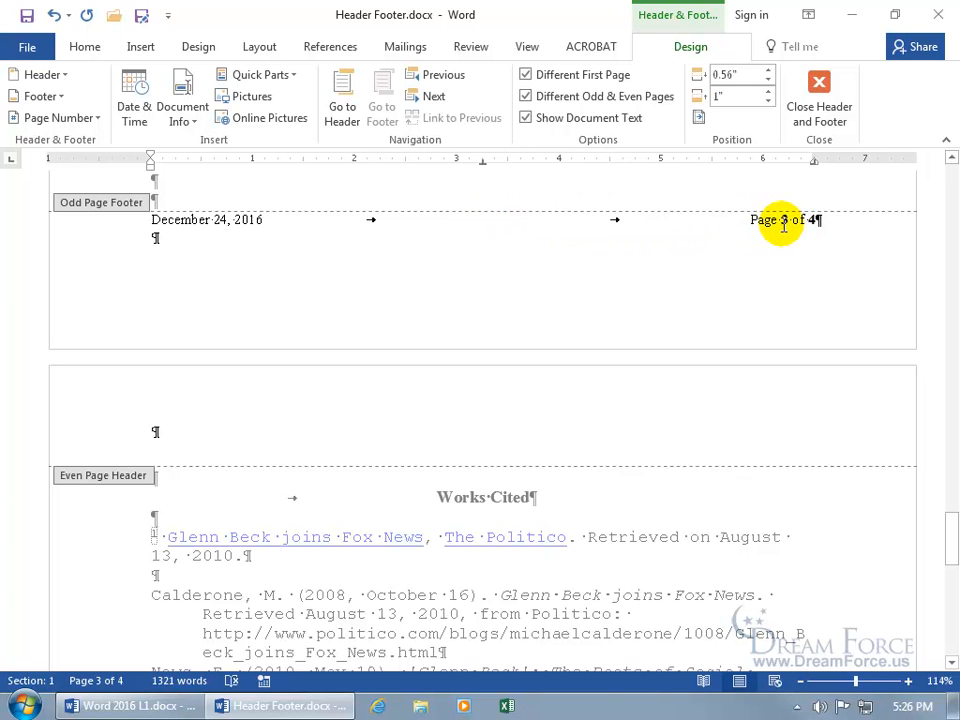
# - Copy the Page X of Y text from page 3's odd page footer into the even page footer on page 4
pyautogui.moveTo(816, 221); pyautogui.dragTo(765, 221)
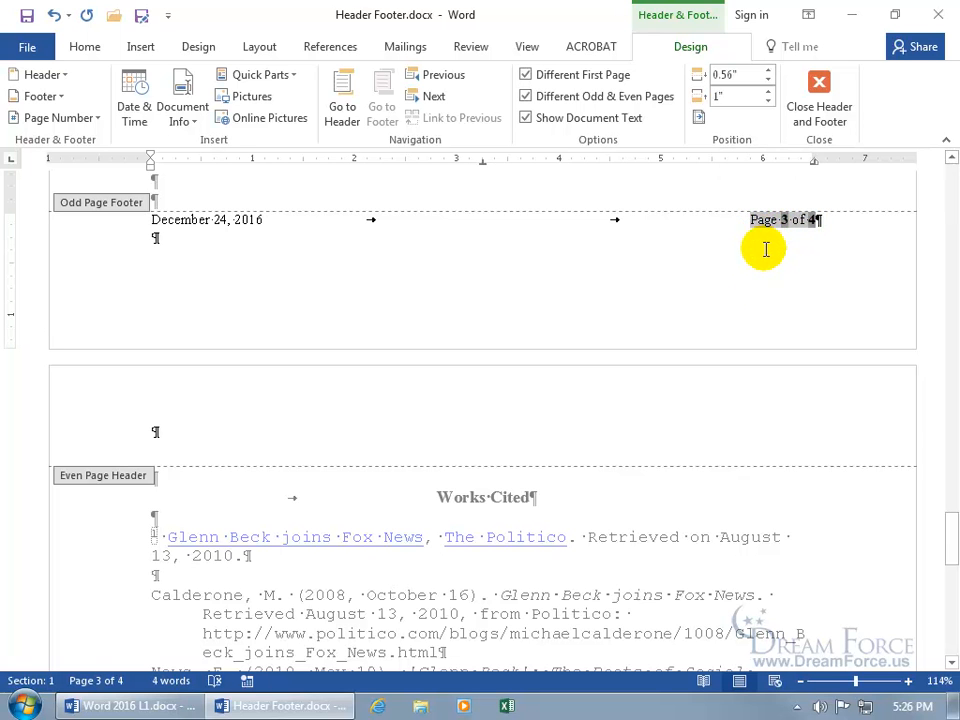
pyautogui.scroll(-10, 761, 300)
pyautogui.scroll(-3, 761, 300)
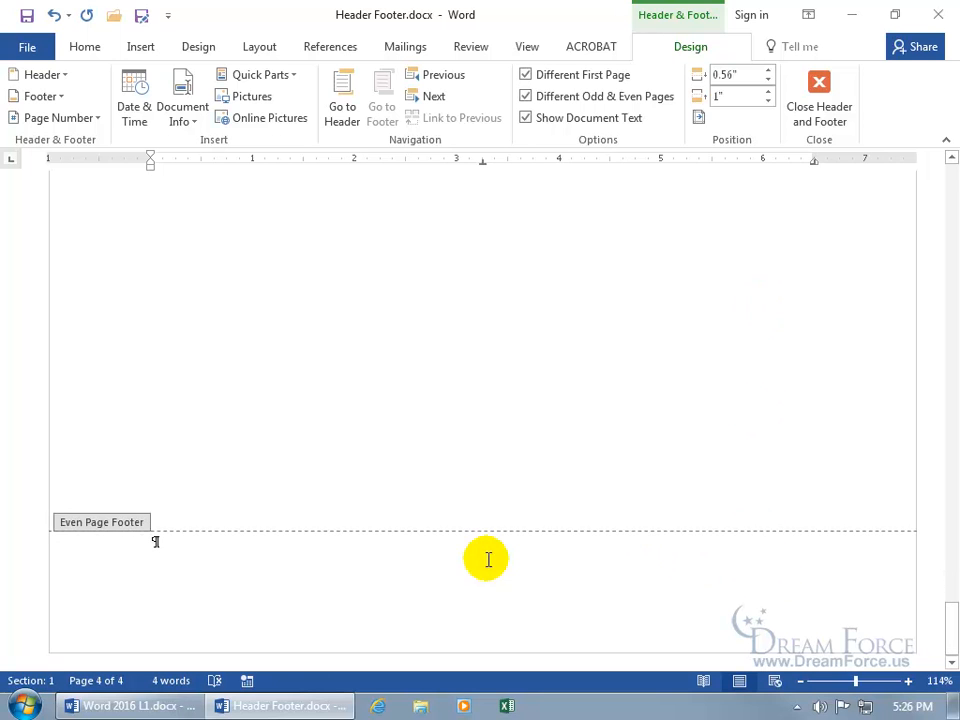
pyautogui.click(223, 545)
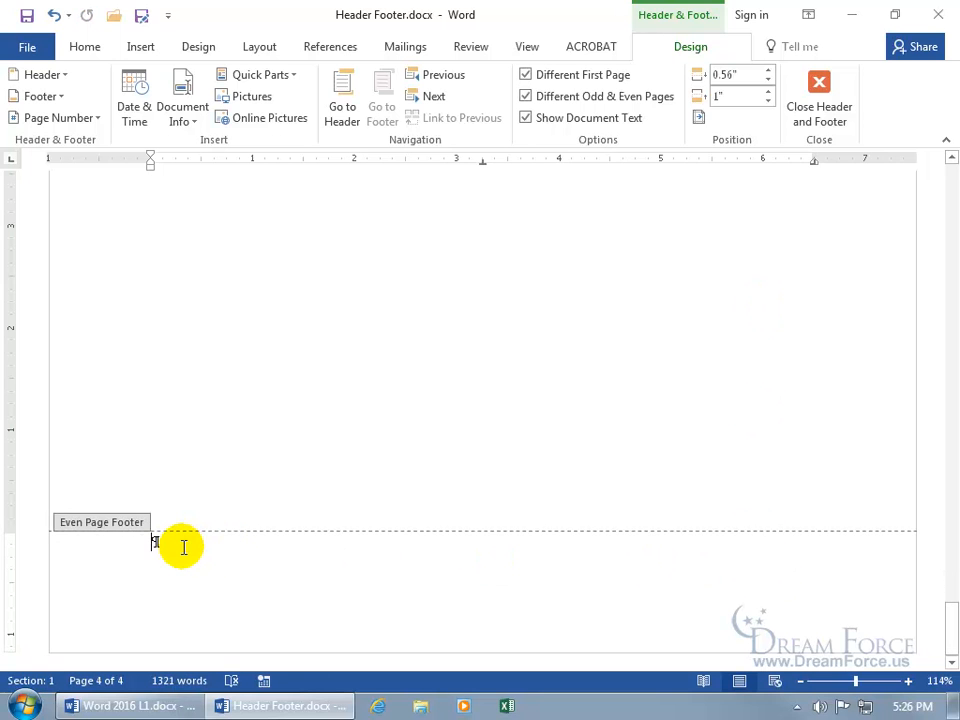
pyautogui.write('Page 4 of 4')
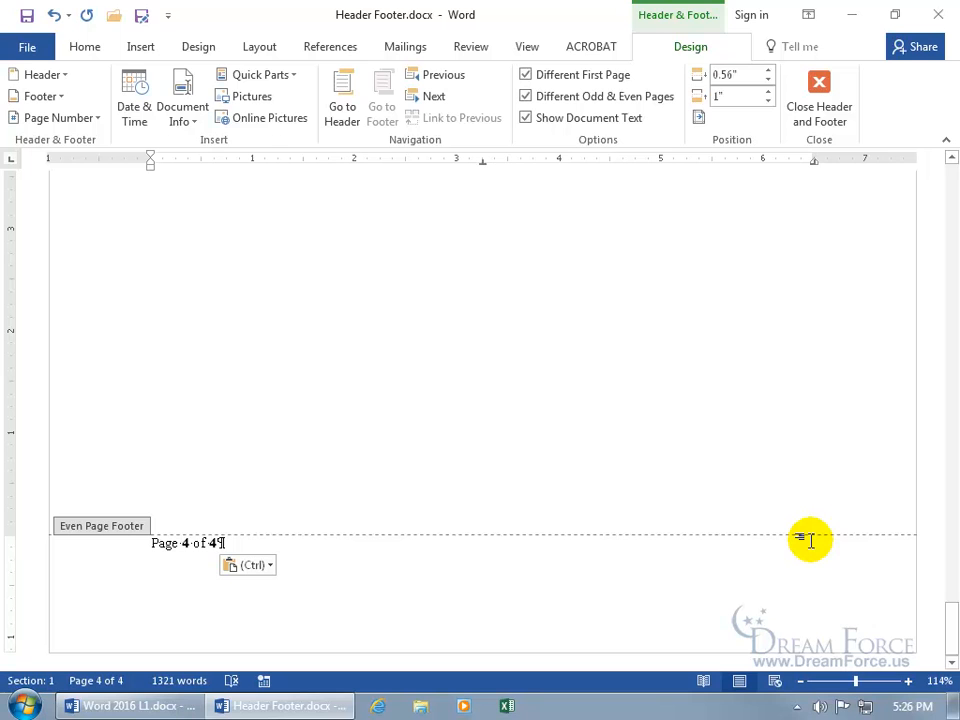
# - Right-align the Page X of Y text in the even page footer on page 4 and check the footer on page 2
pyautogui.click(86, 47)
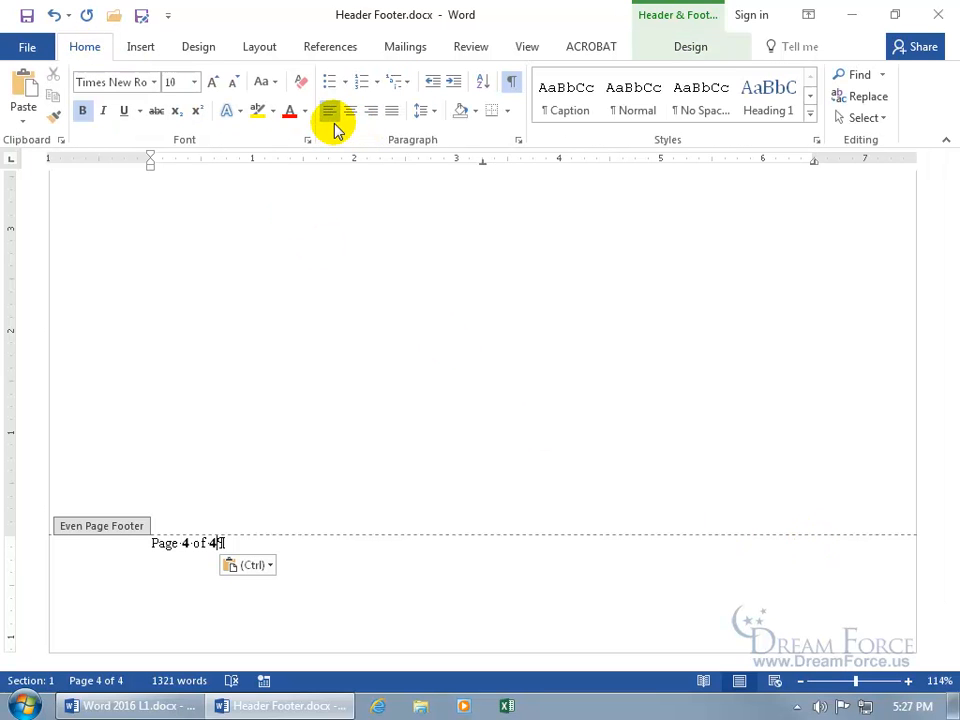
pyautogui.click(374, 113)
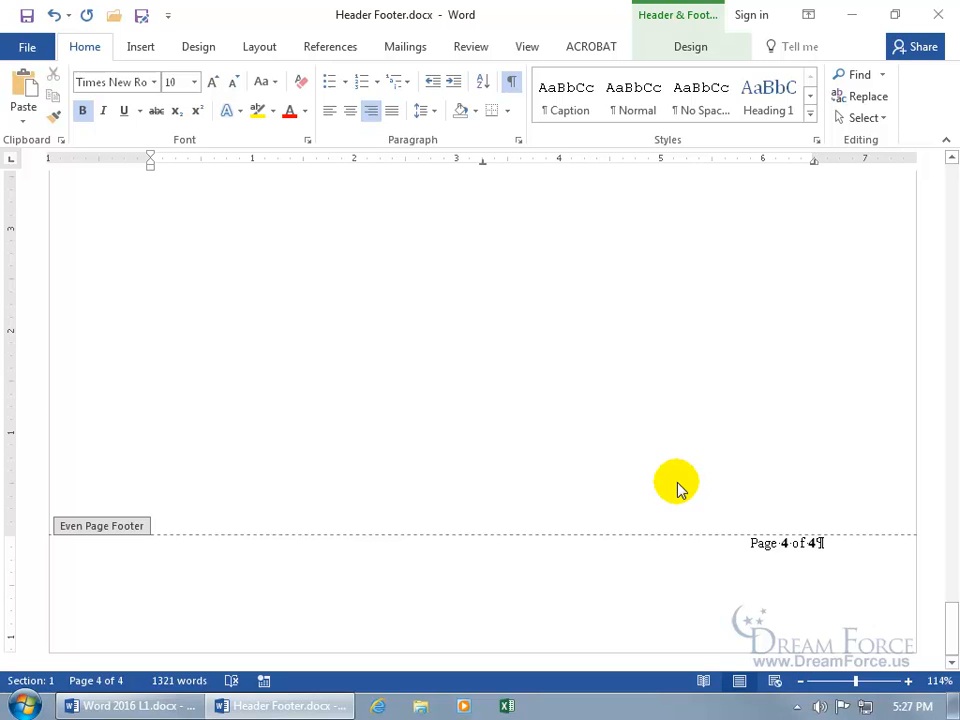
pyautogui.click(688, 50)
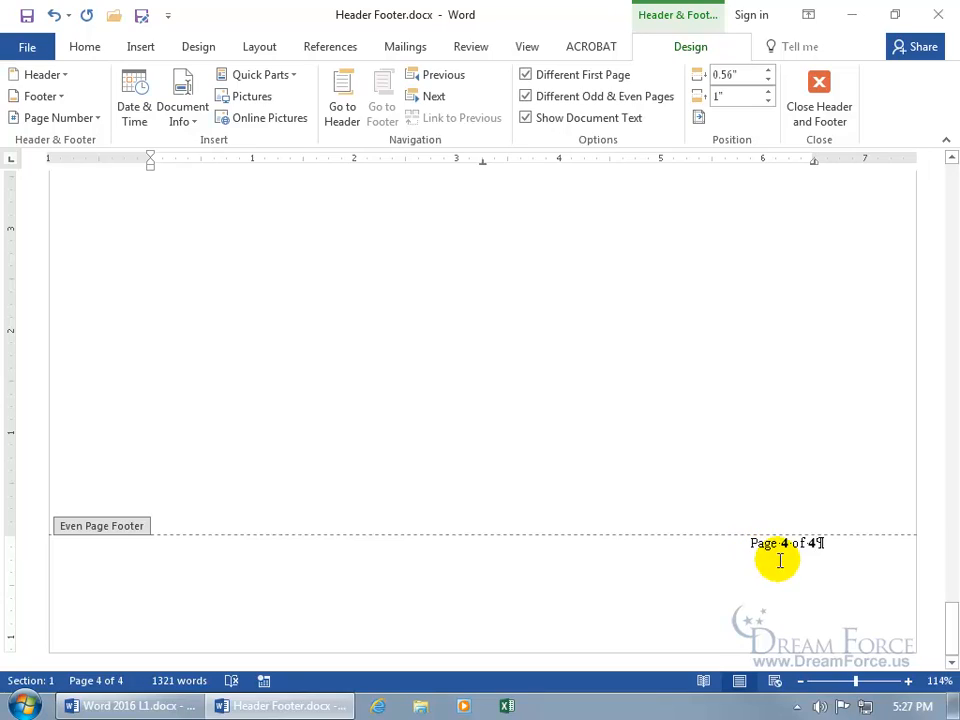
pyautogui.moveTo(946, 624); pyautogui.dragTo(947, 377)
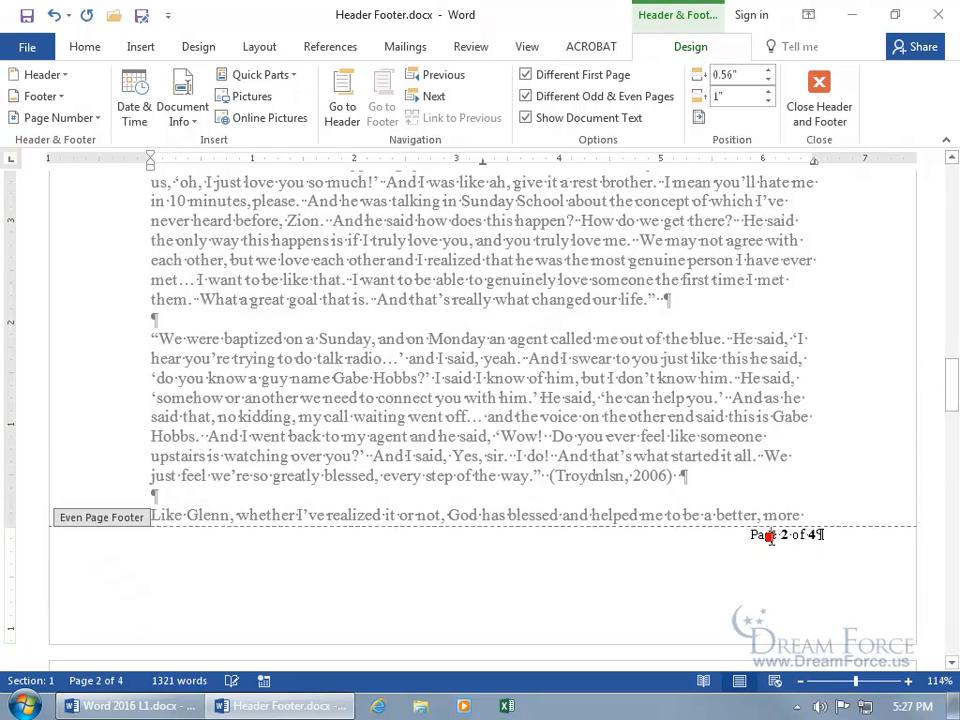
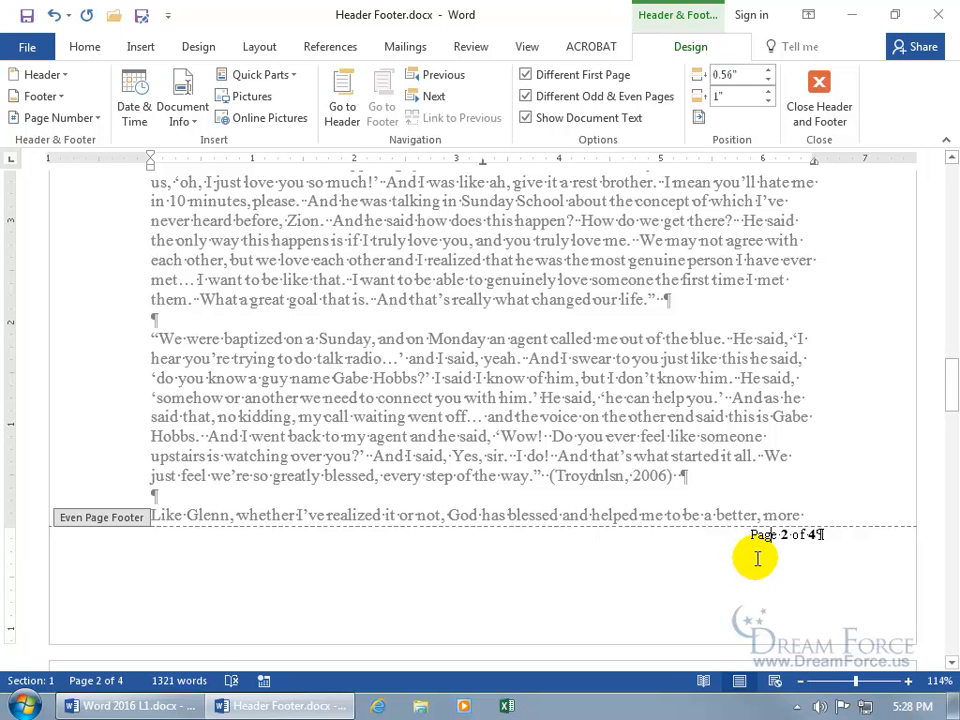
# - Review the odd, even and first page footers and headers in turn, and close header and footer editing
pyautogui.click(433, 96)
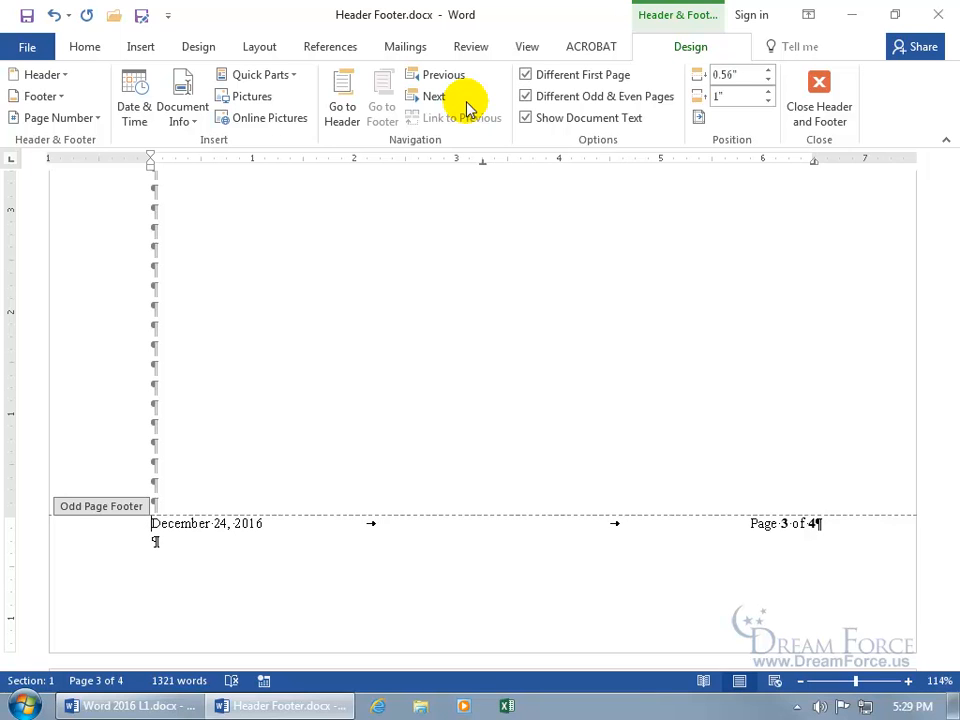
pyautogui.click(273, 540)
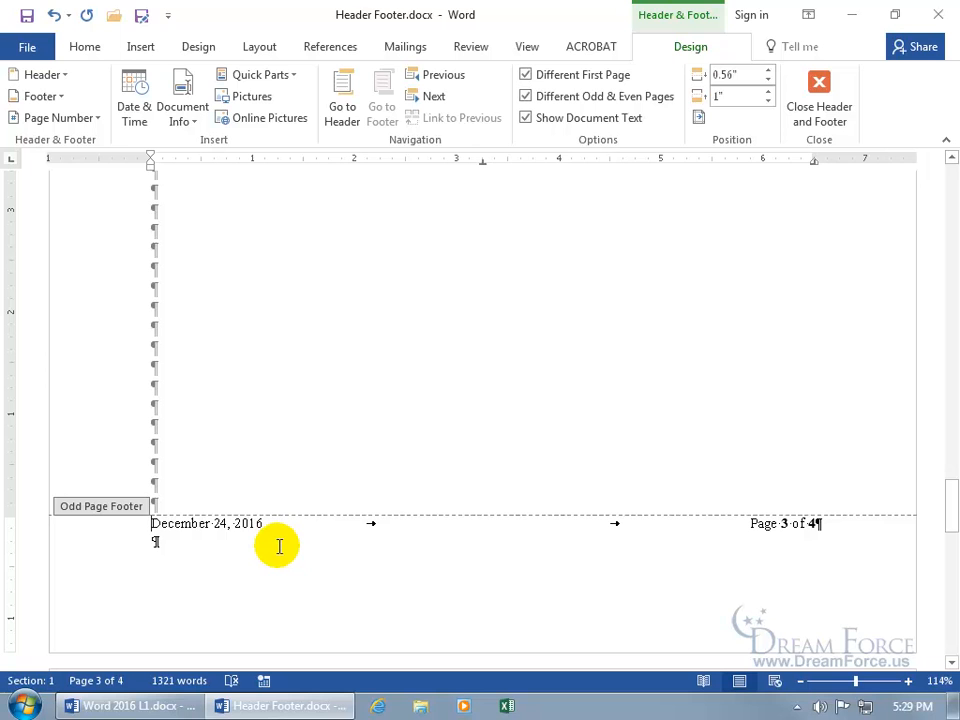
pyautogui.click(443, 78)
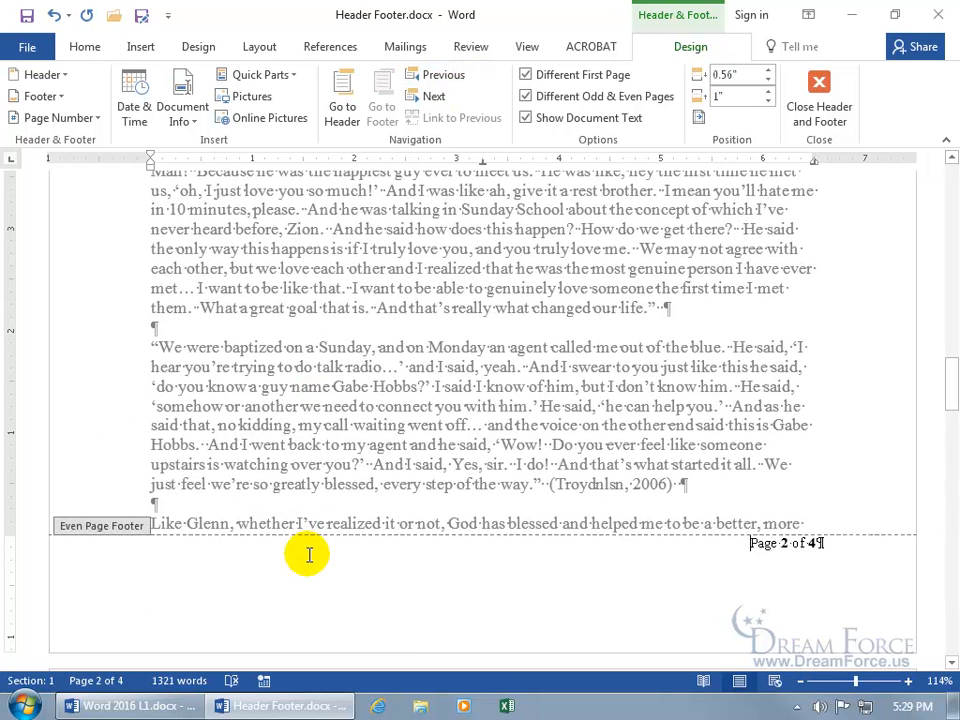
pyautogui.click(441, 75)
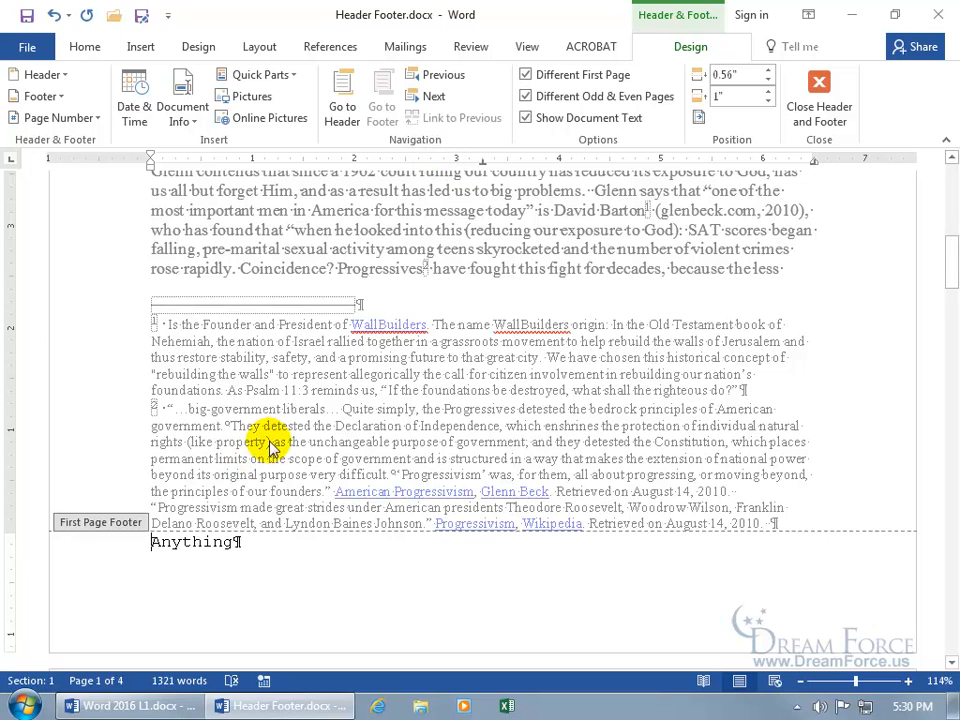
pyautogui.click(430, 97)
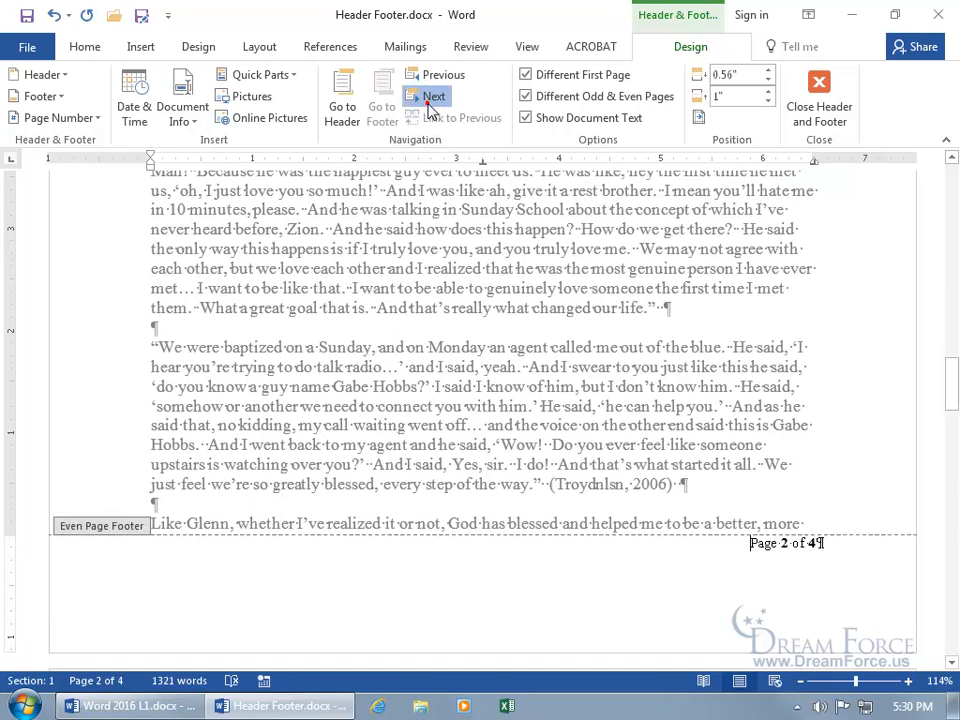
pyautogui.click(430, 97)
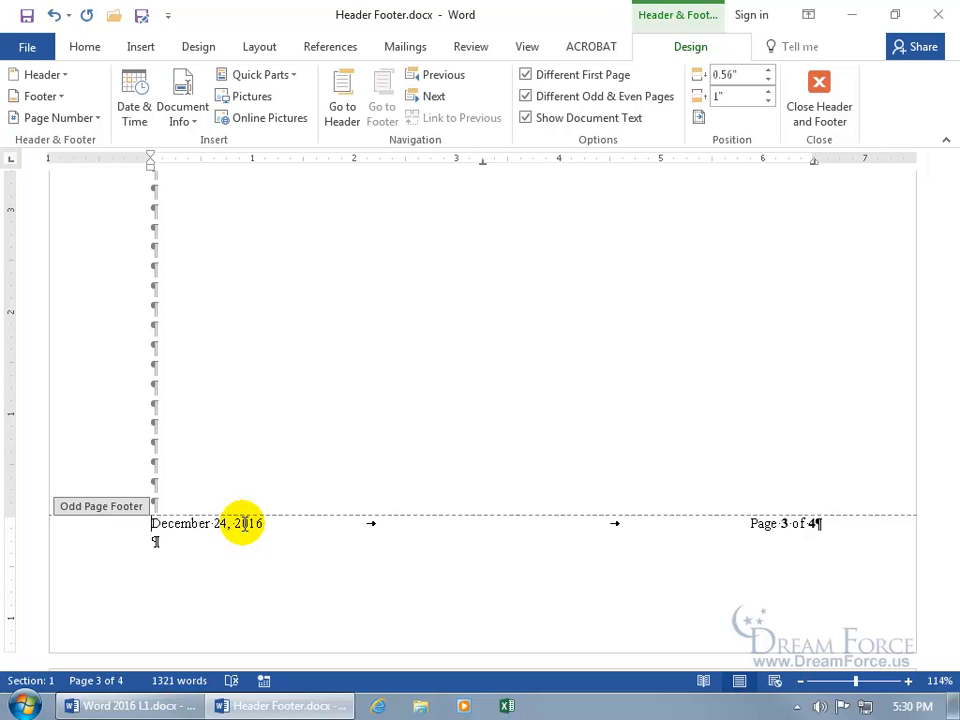
pyautogui.click(342, 108)
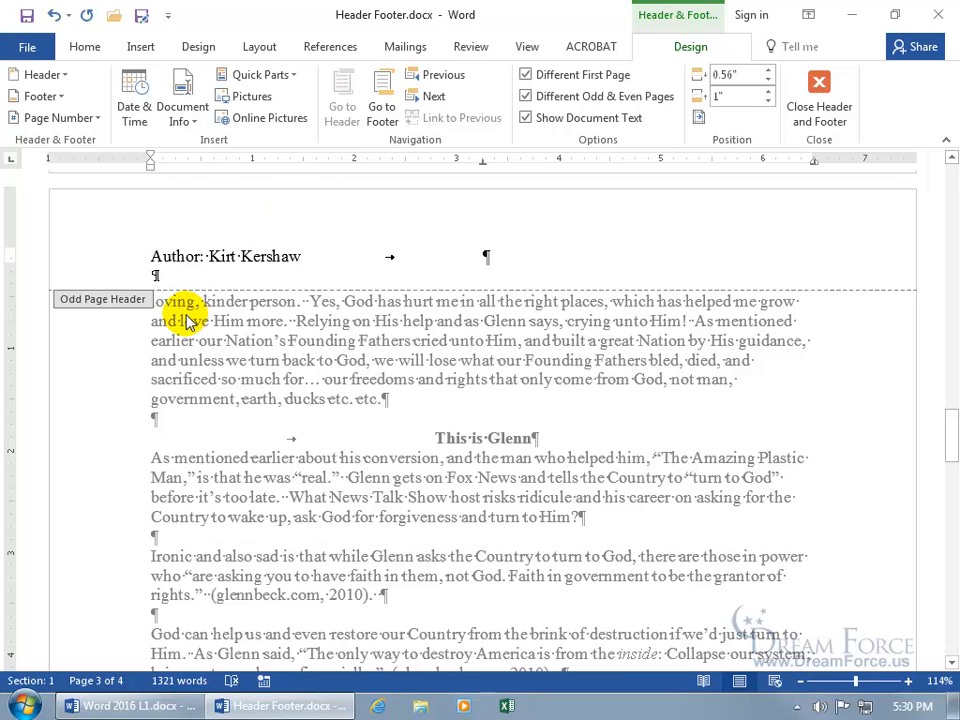
pyautogui.click(442, 76)
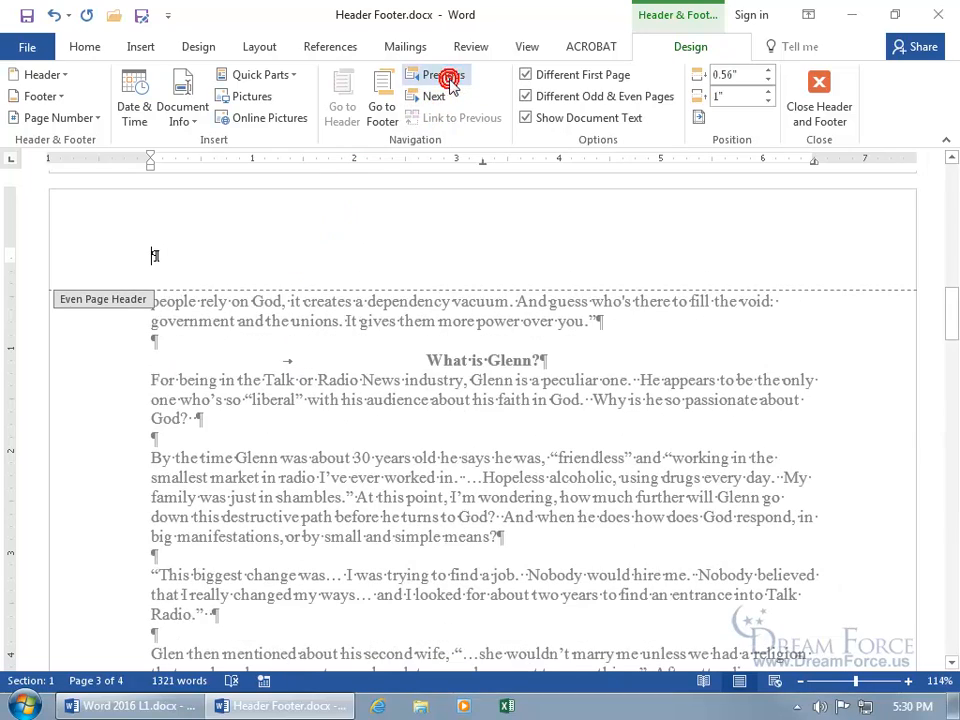
pyautogui.click(445, 76)
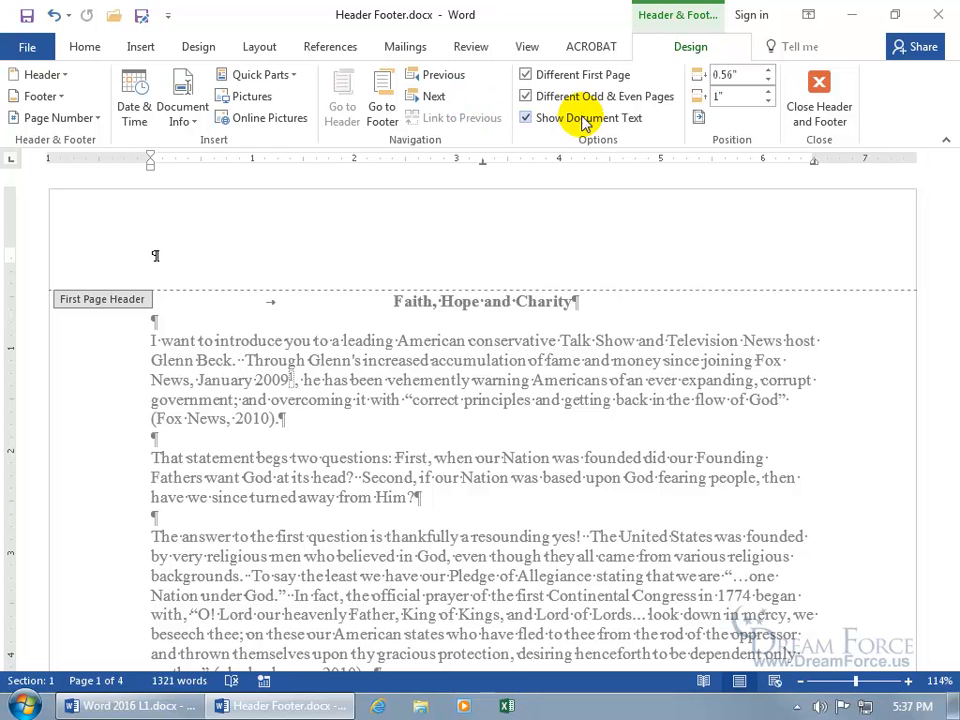
pyautogui.click(822, 104)
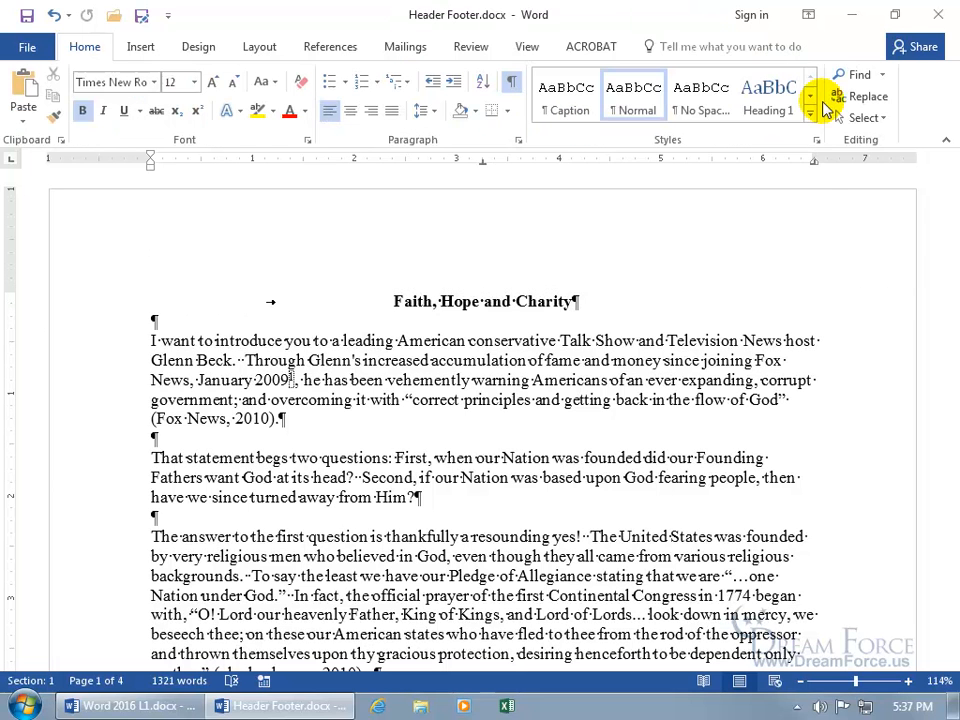
# - Insert a Next Page section break before the Works Cited heading on page 4
pyautogui.moveTo(950, 215); pyautogui.dragTo(943, 564)
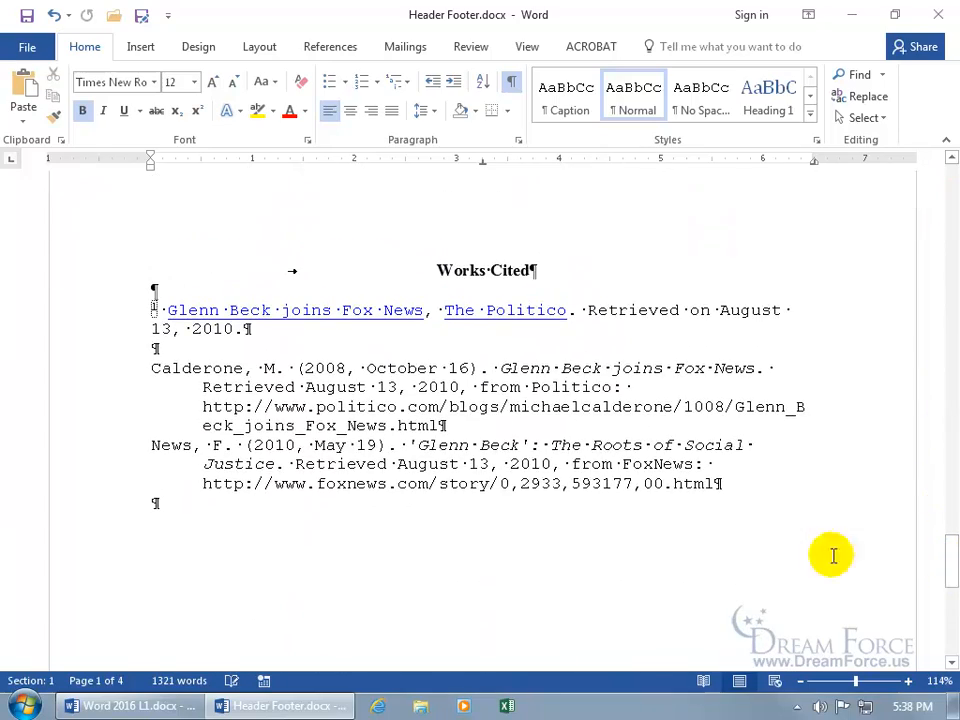
pyautogui.click(155, 268)
pyautogui.scroll(2, 198, 267)
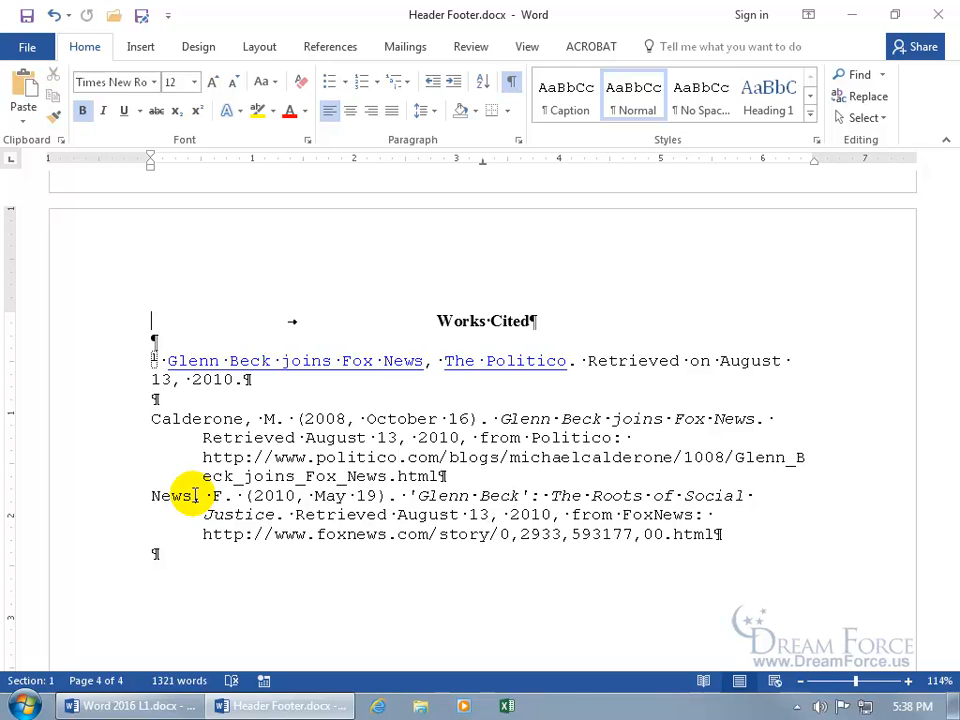
pyautogui.click(259, 47)
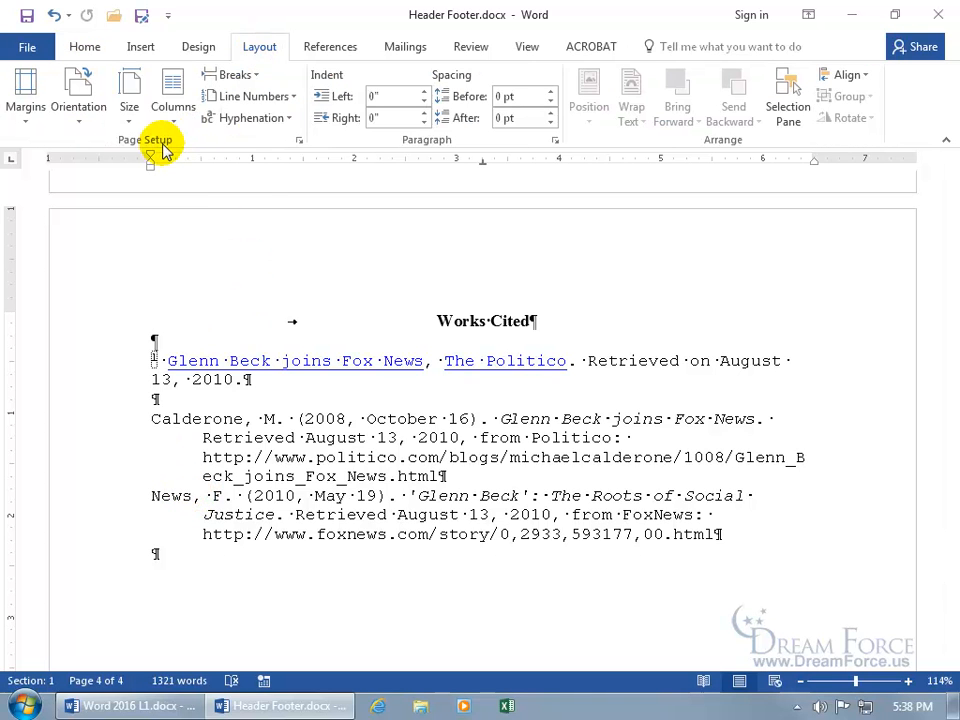
pyautogui.click(250, 76)
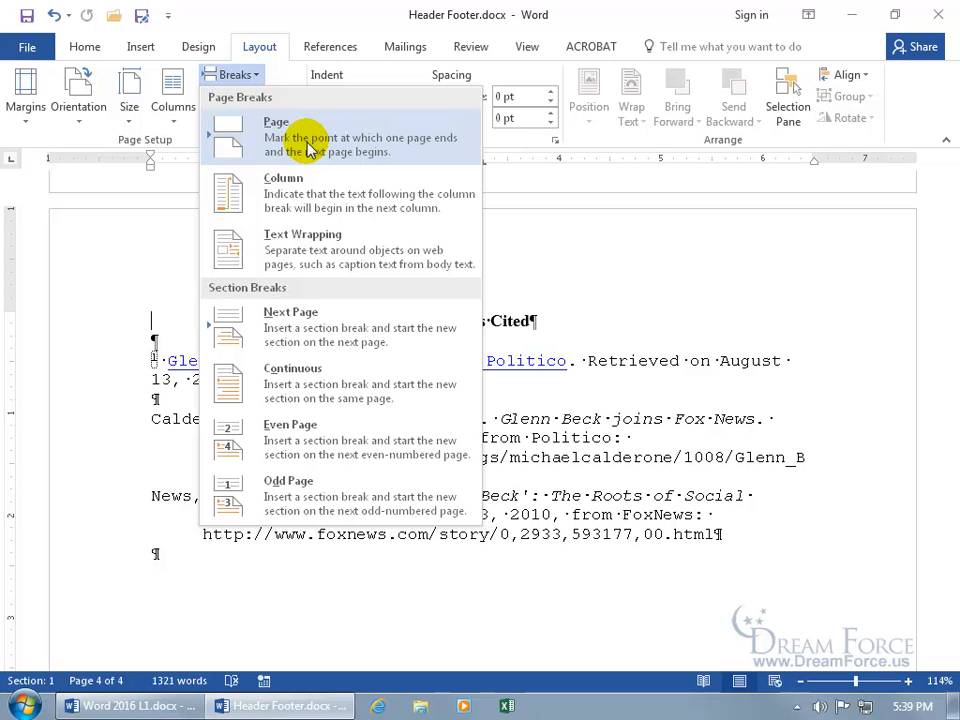
pyautogui.click(288, 329)
pyautogui.scroll(5, 285, 325)
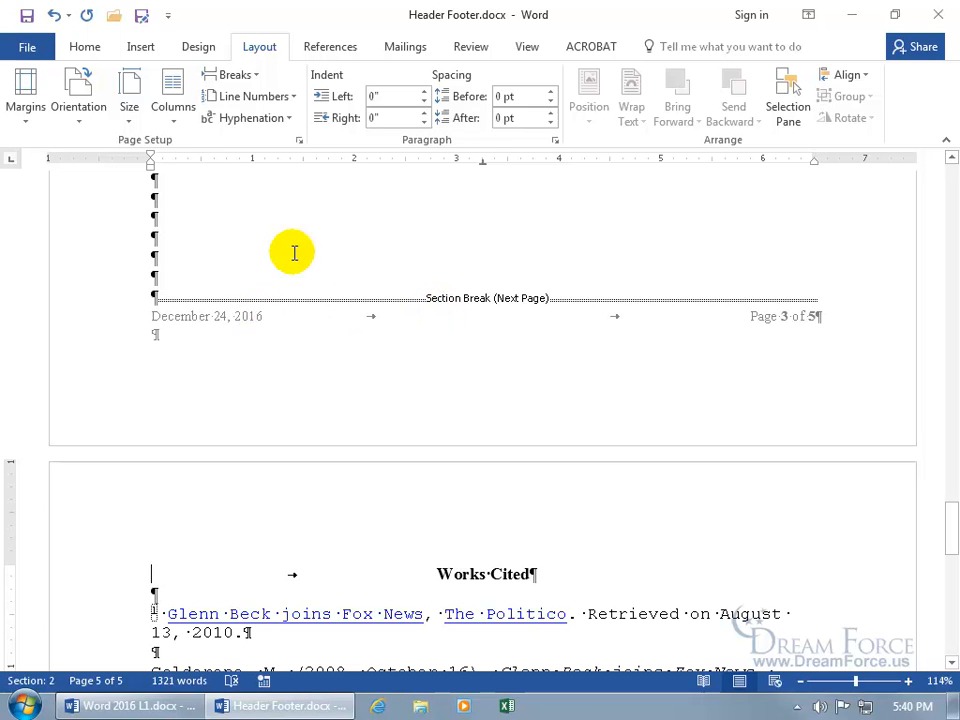
# - Check that the status bar's Section option is enabled, and compare the section number on both sides of the section break
pyautogui.click(85, 47)
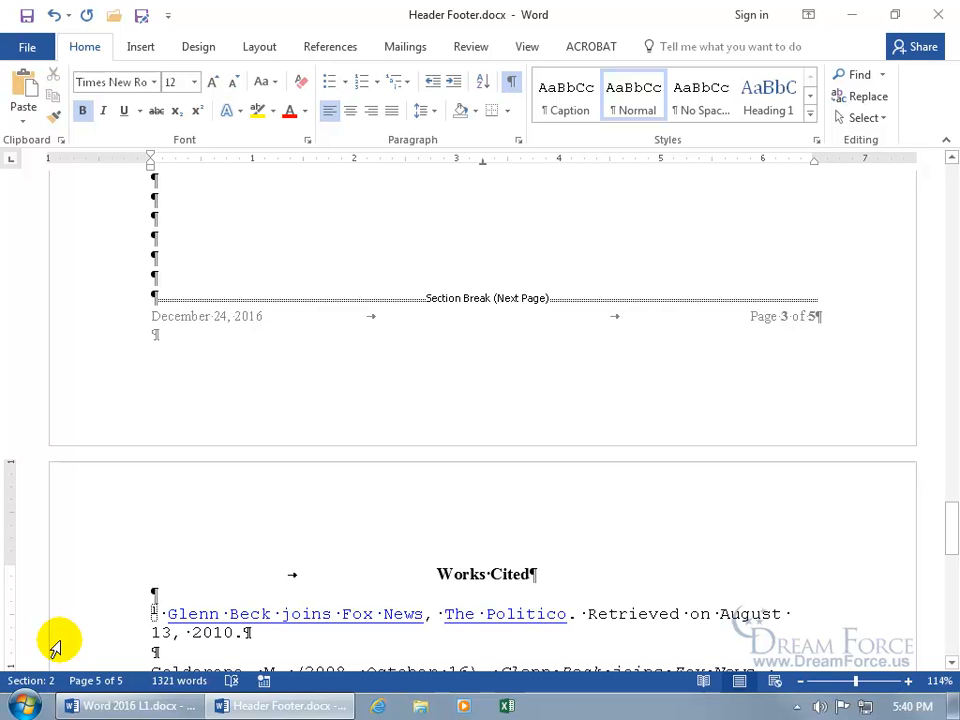
pyautogui.rightClick(66, 682)
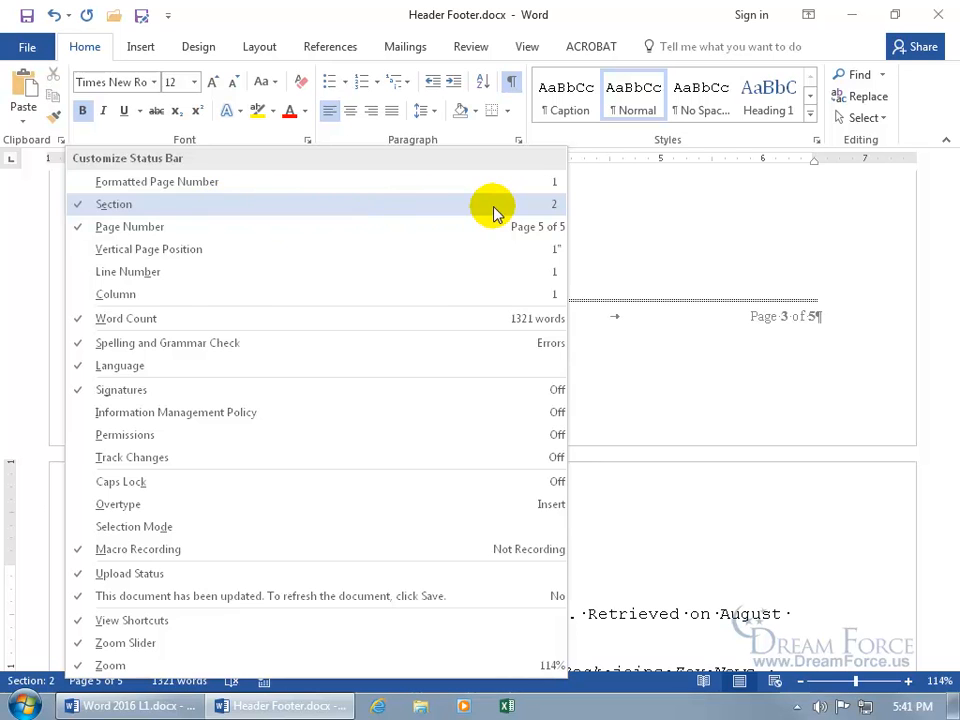
pyautogui.click(617, 386)
pyautogui.click(162, 575)
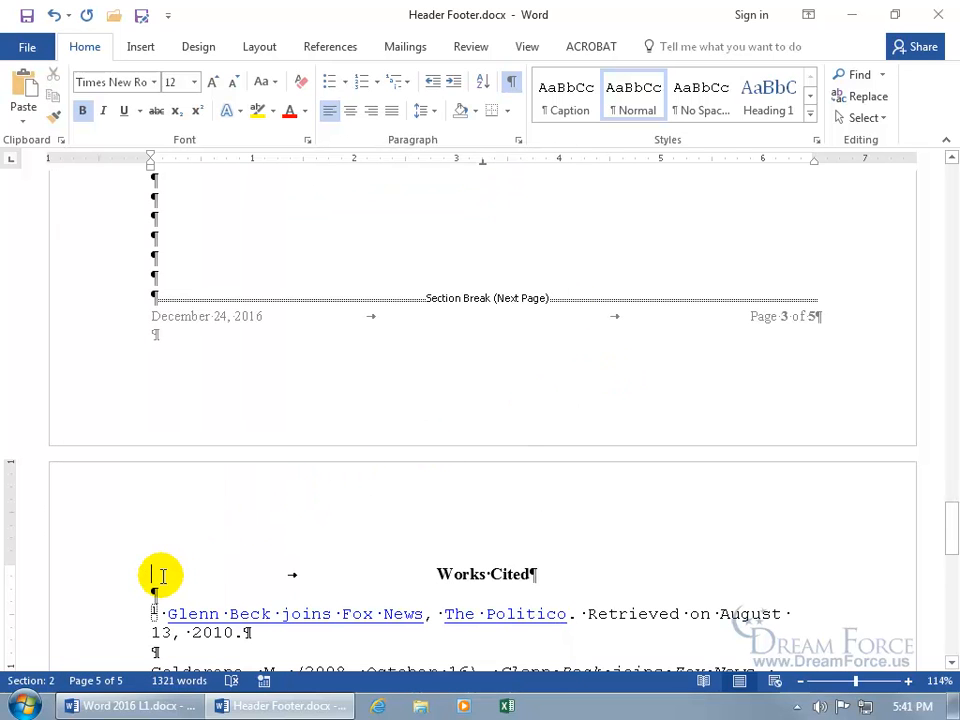
pyautogui.click(159, 274)
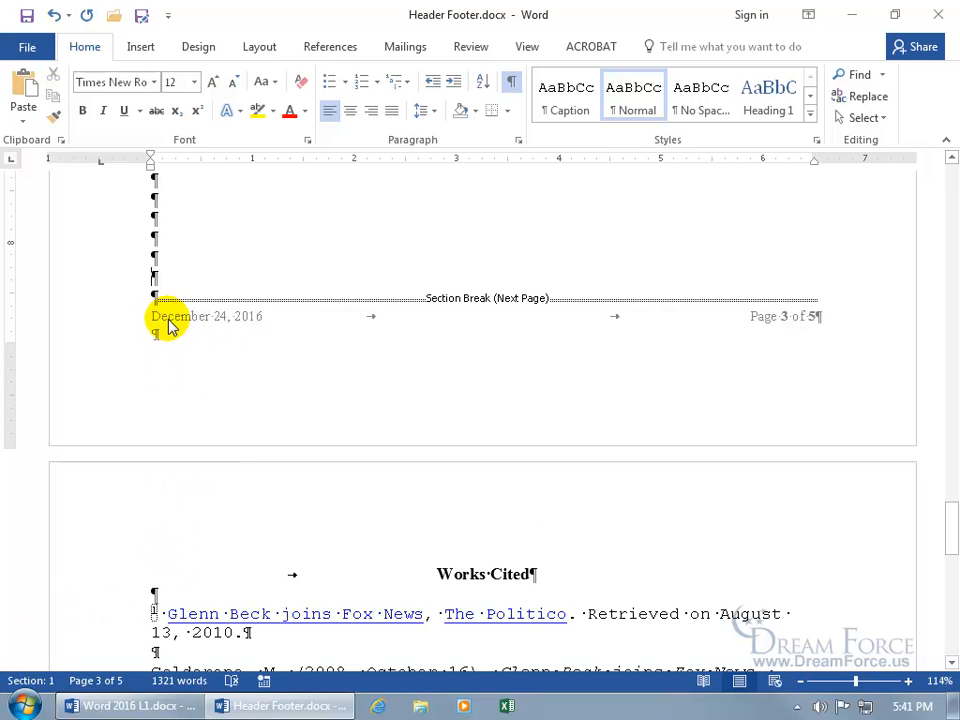
pyautogui.click(148, 590)
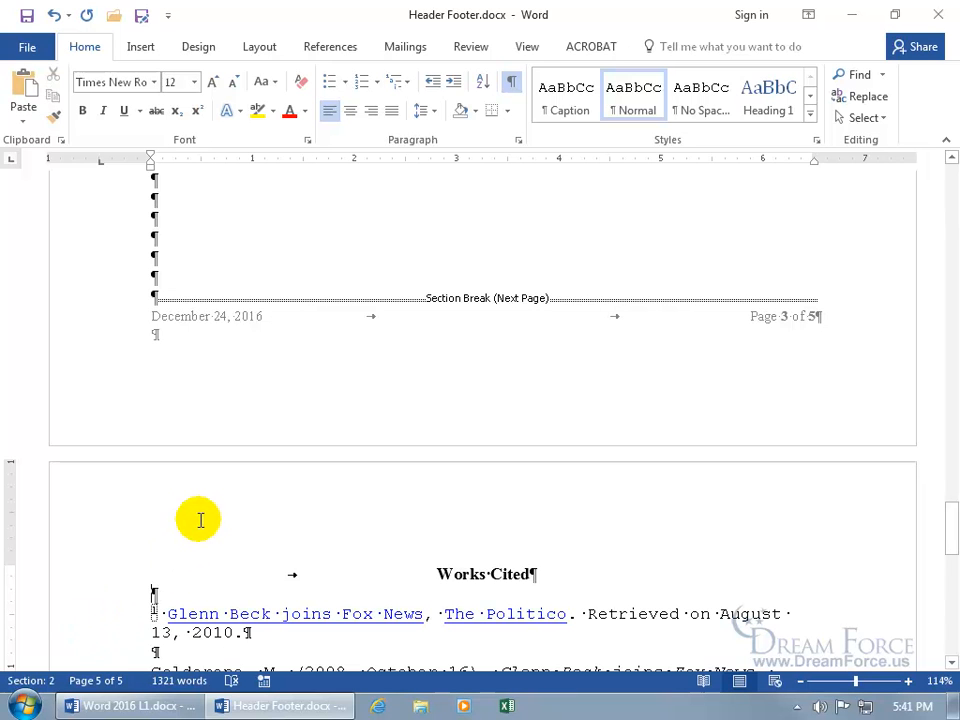
# - Open the Section 2 first page header above Works Cited, examine its link to the previous section, and close header editing
pyautogui.doubleClick(235, 513)
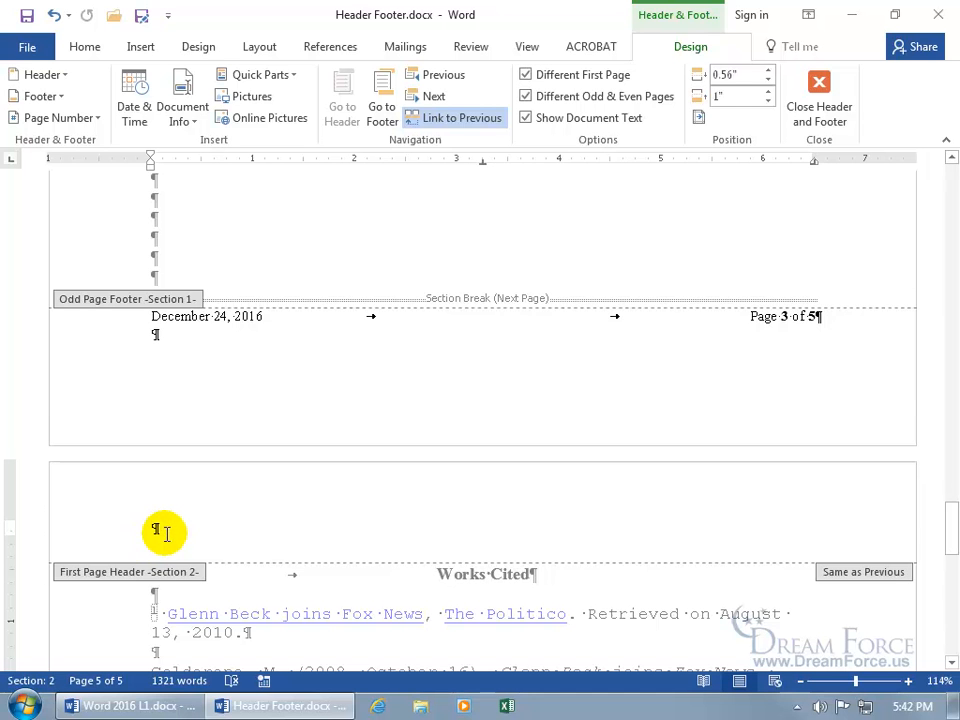
pyautogui.scroll(-4, 165, 525)
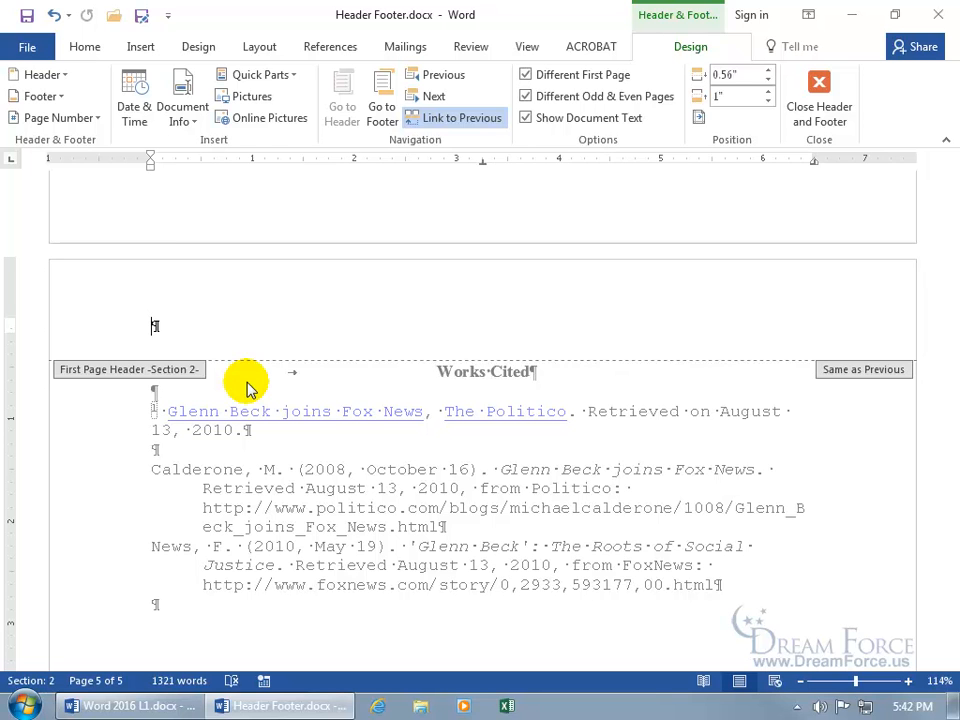
pyautogui.scroll(3, 247, 385)
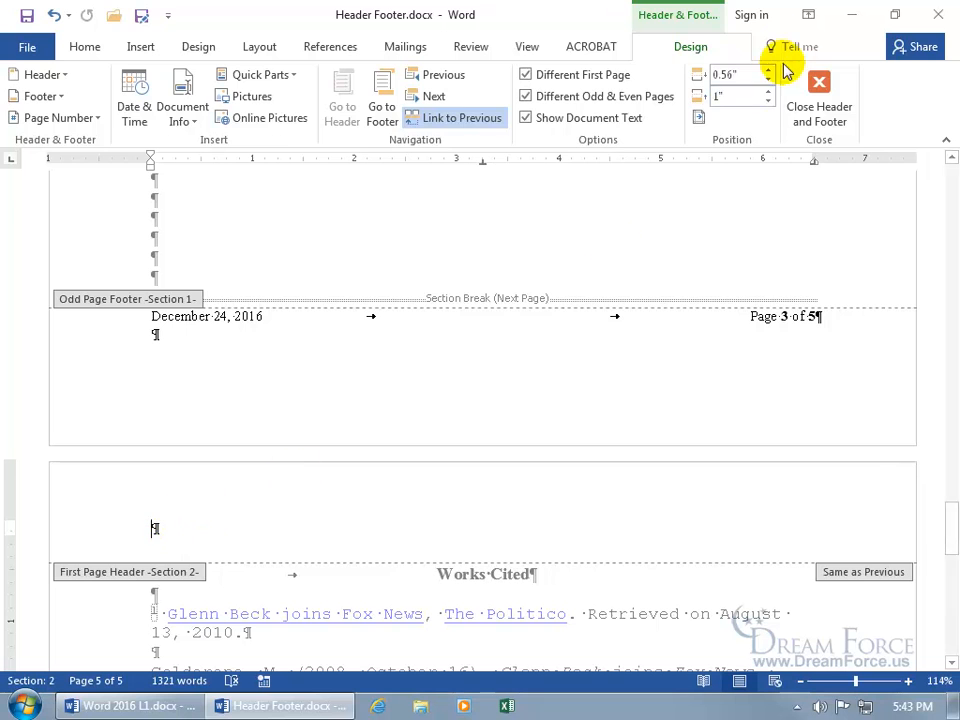
pyautogui.click(814, 85)
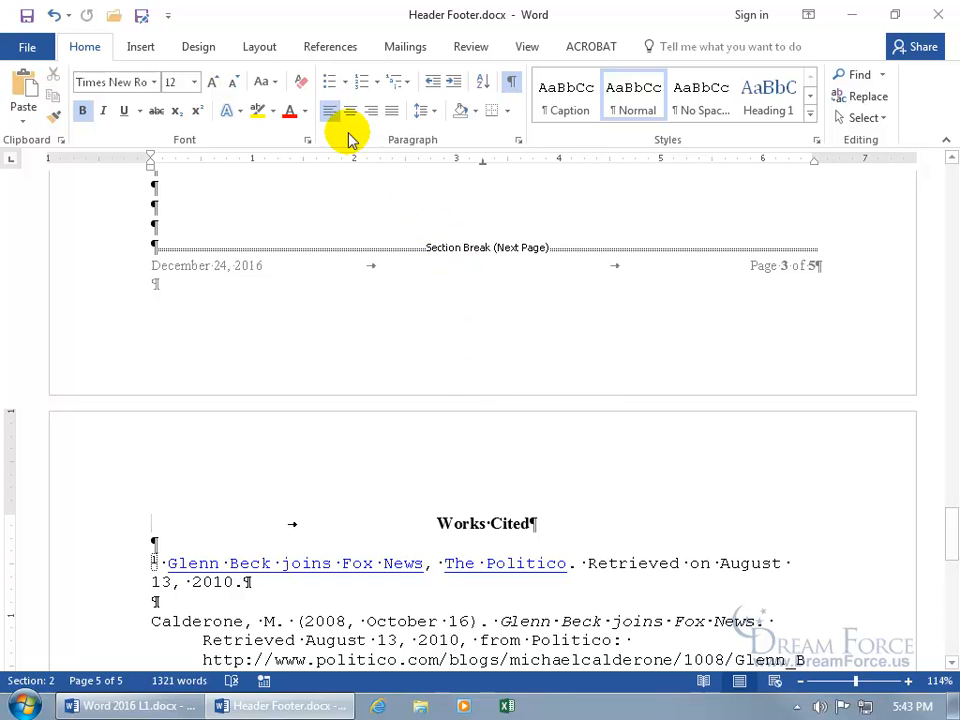
# - Insert three page breaks before the Works Cited heading to extend section 2, and look back through the added pages
pyautogui.click(266, 56)
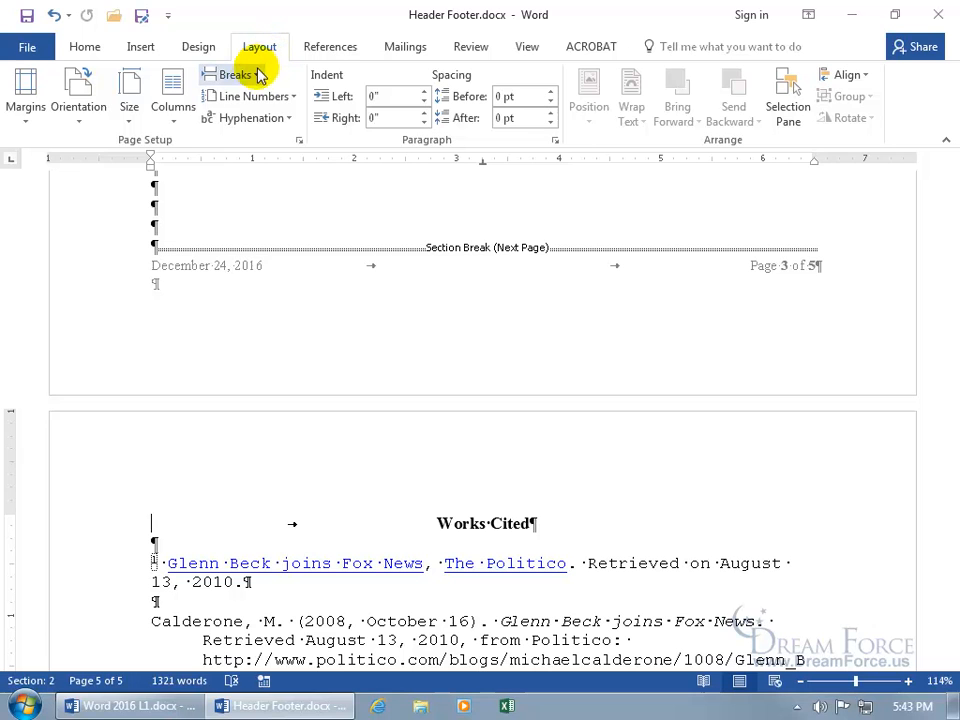
pyautogui.click(233, 75)
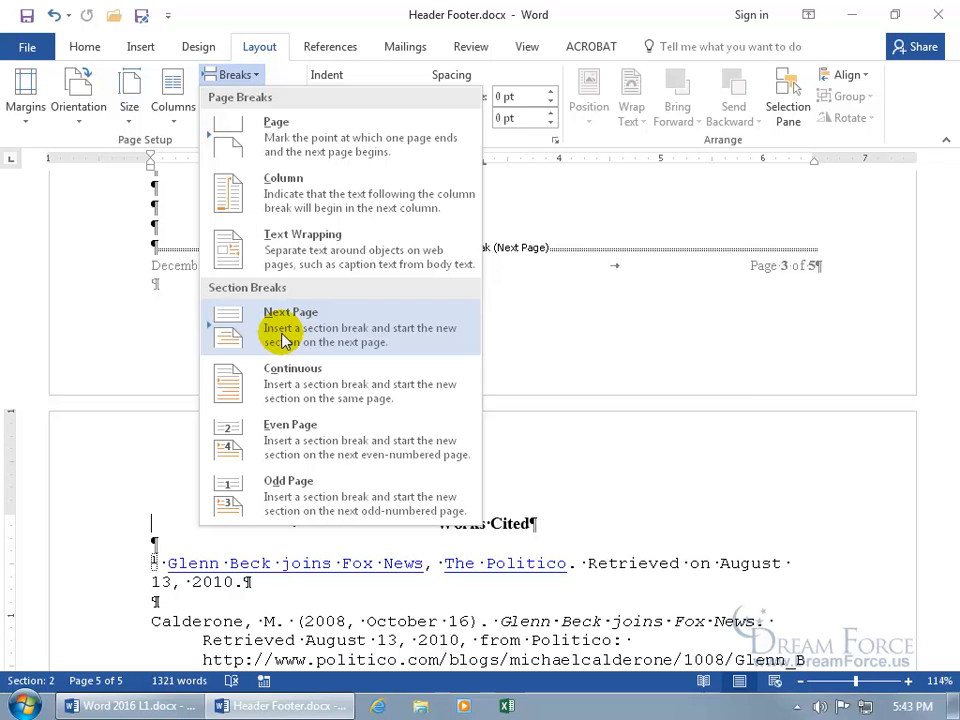
pyautogui.click(295, 150)
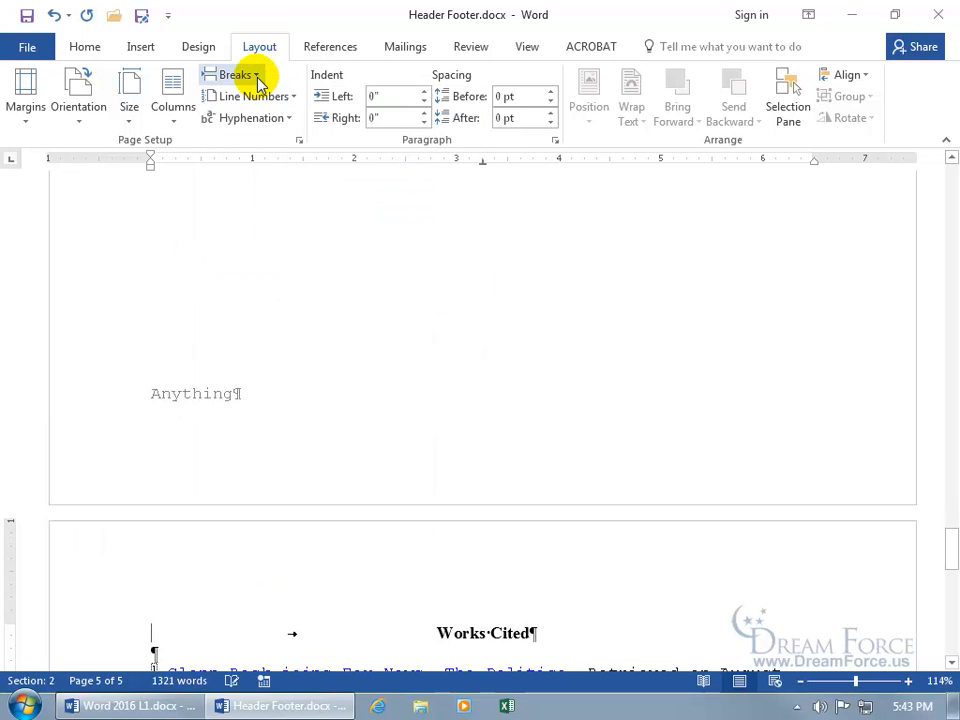
pyautogui.click(256, 76)
pyautogui.click(265, 123)
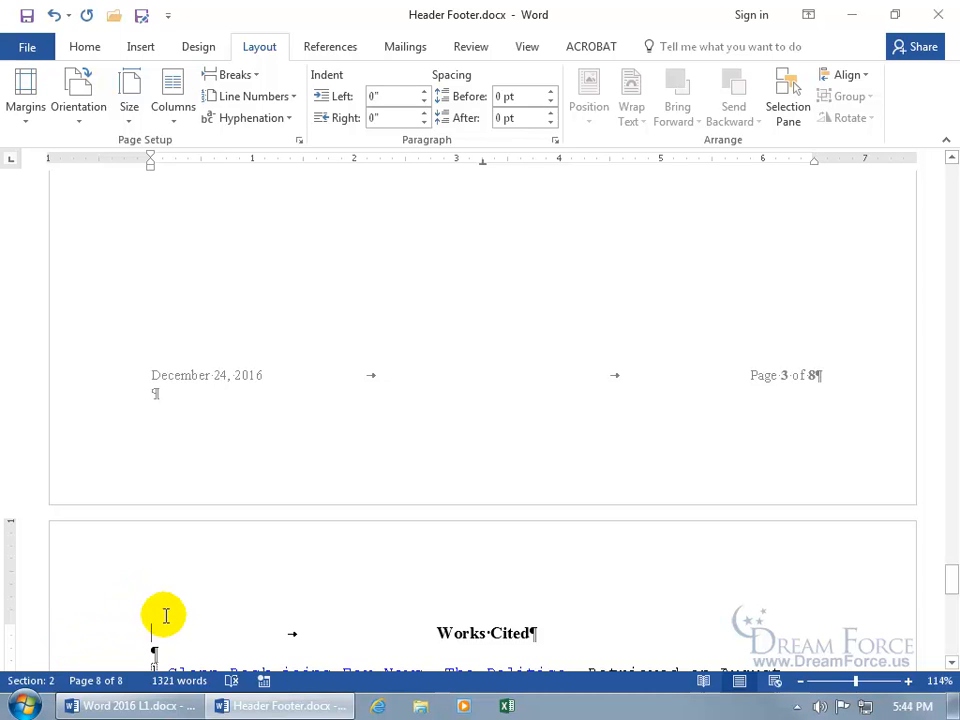
pyautogui.scroll(4, 440, 597)
pyautogui.scroll(3, 454, 594)
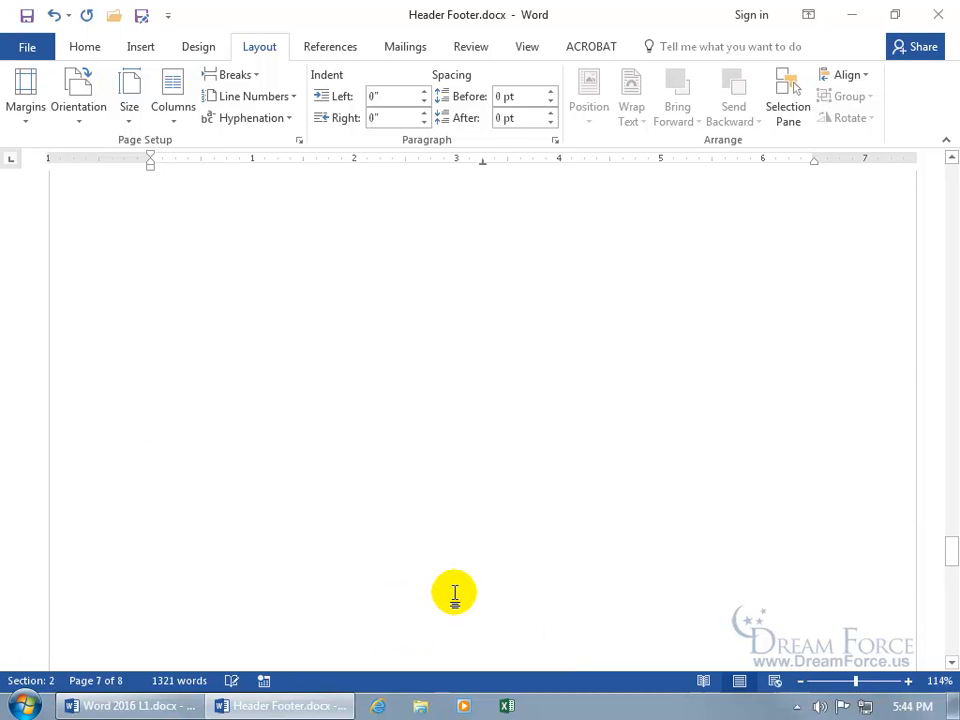
pyautogui.scroll(5, 454, 594)
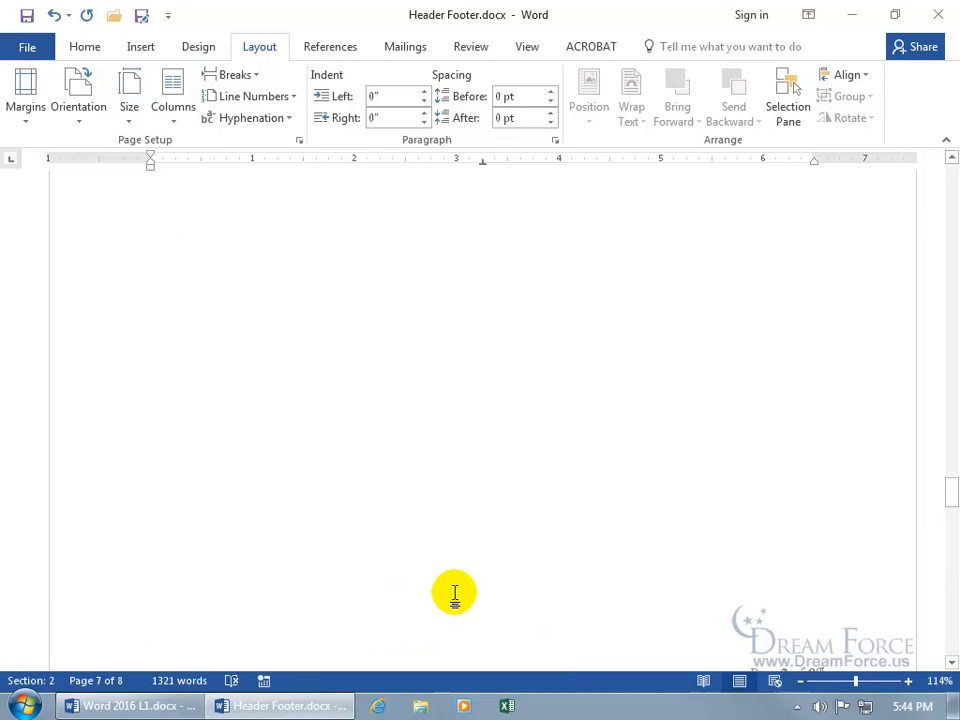
# - Compare the section number on both sides of the Next Page section break between pages 3 and 5
pyautogui.moveTo(950, 484); pyautogui.dragTo(949, 367)
pyautogui.click(511, 338)
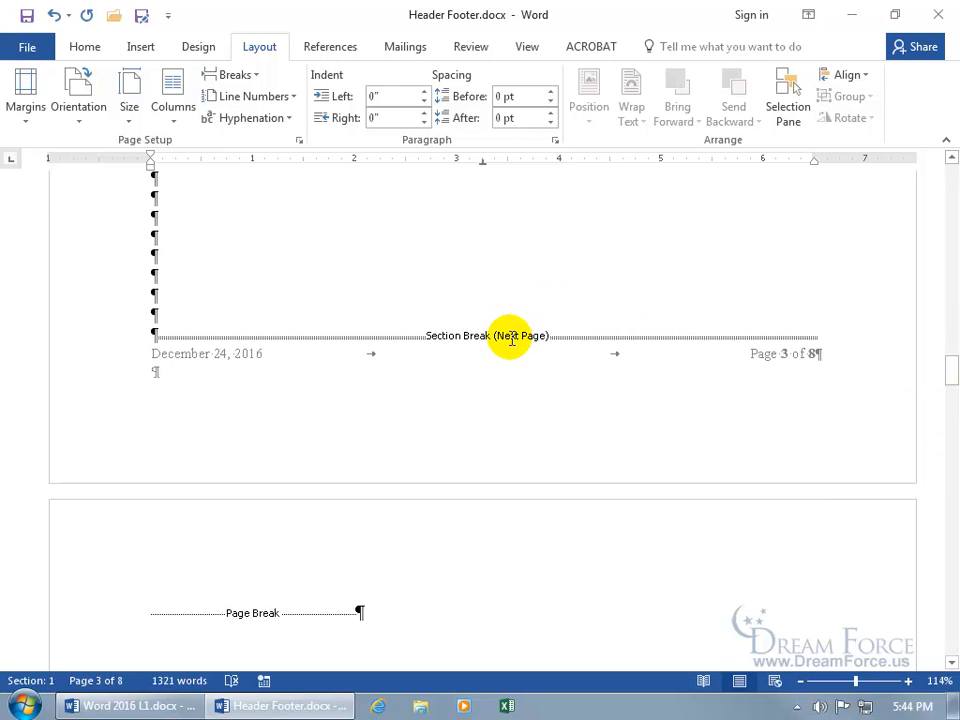
pyautogui.click(154, 314)
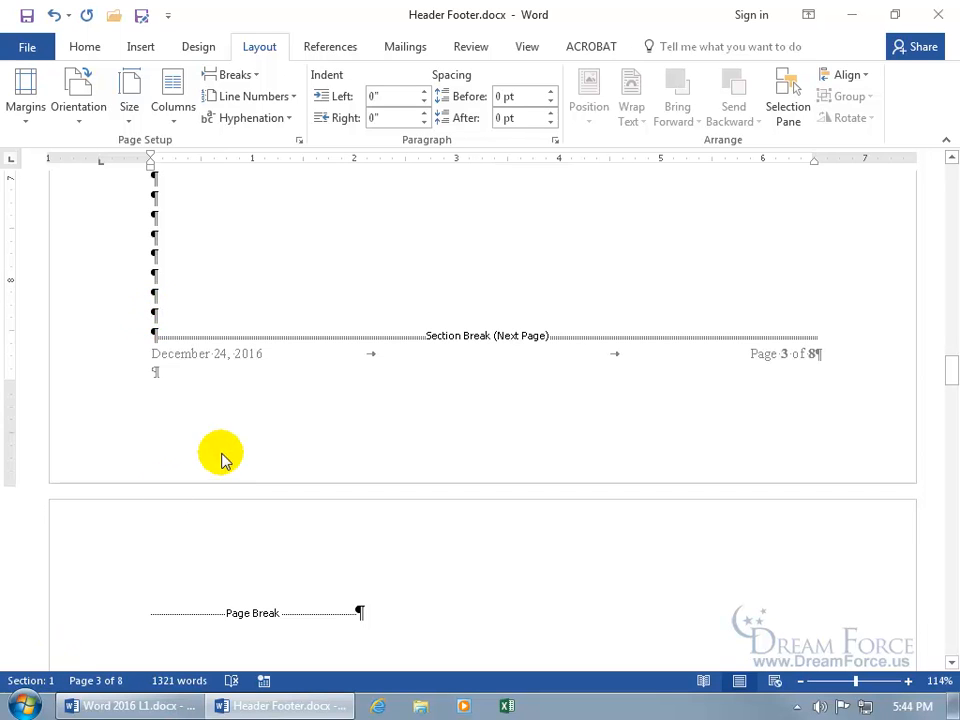
pyautogui.scroll(-5, 240, 470)
pyautogui.click(359, 360)
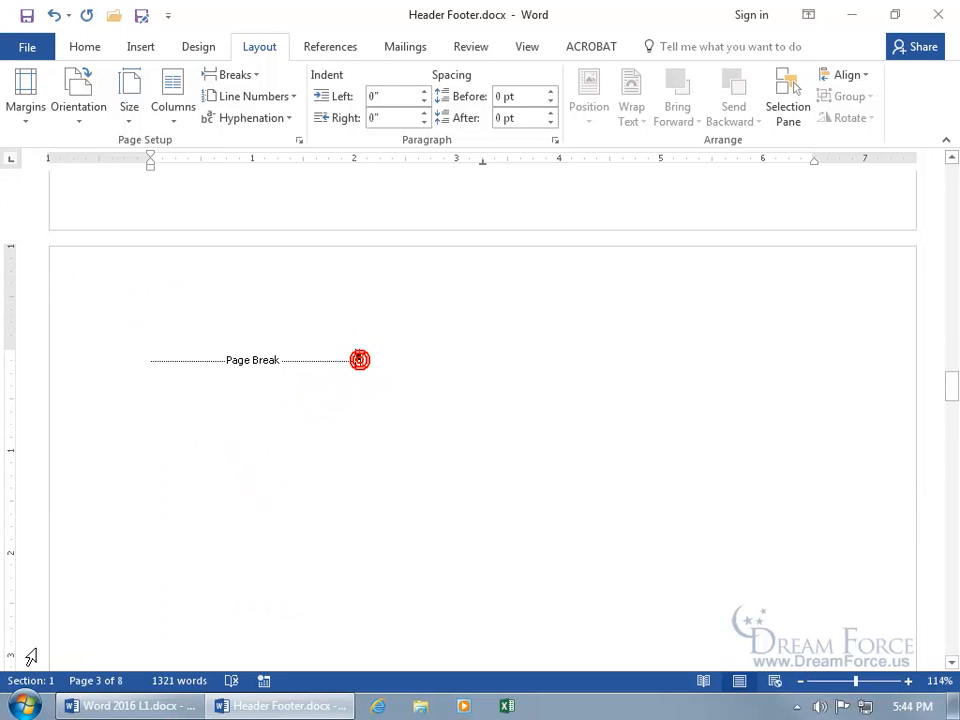
pyautogui.scroll(3, 328, 381)
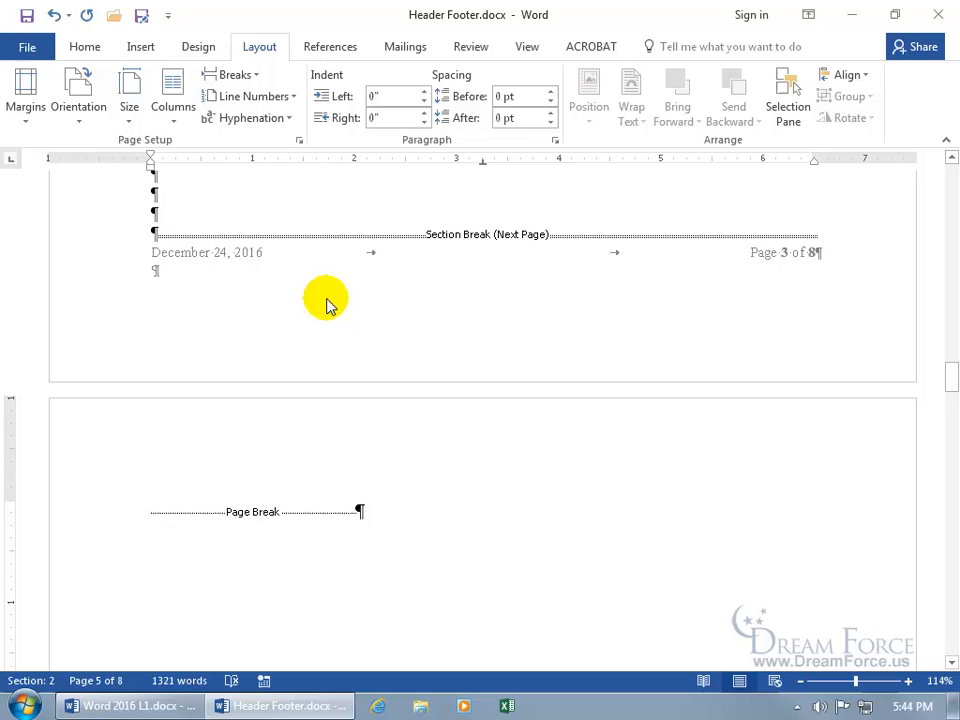
# - Open the headers and footers for editing and enter "Chapter 2" in the Section 2 even page header on page 6
pyautogui.doubleClick(238, 258)
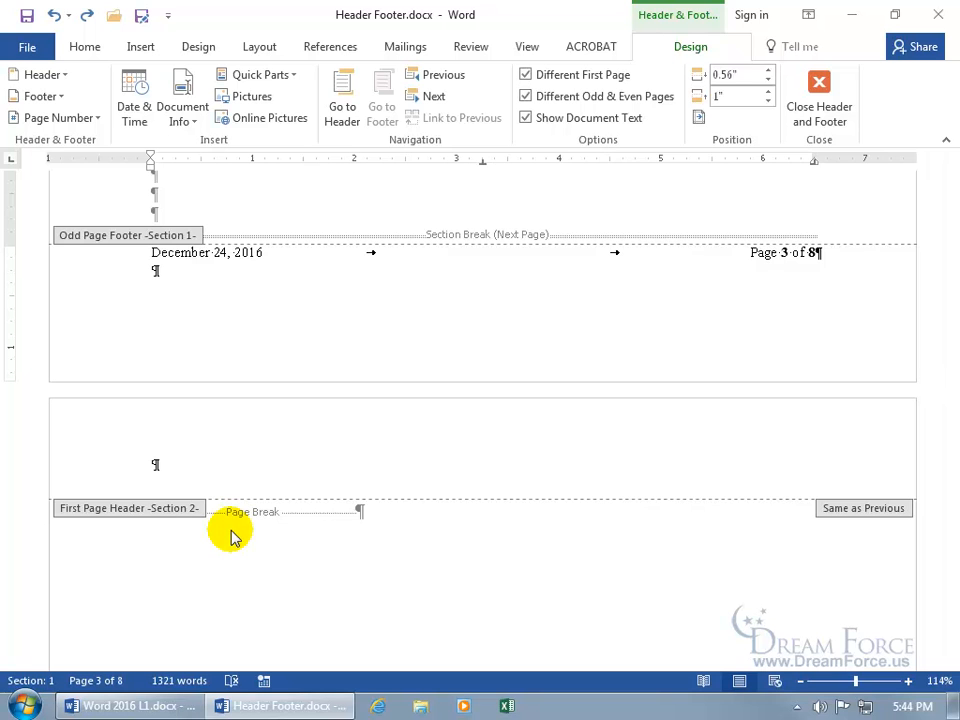
pyautogui.scroll(-3, 230, 538)
pyautogui.scroll(-20, 230, 538)
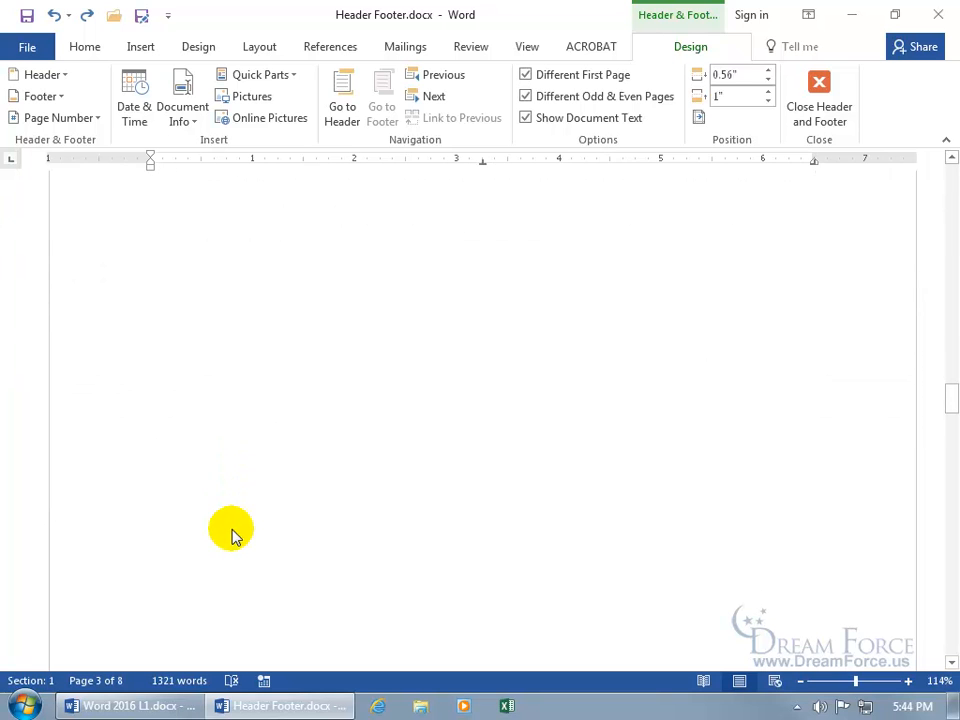
pyautogui.scroll(-8, 232, 532)
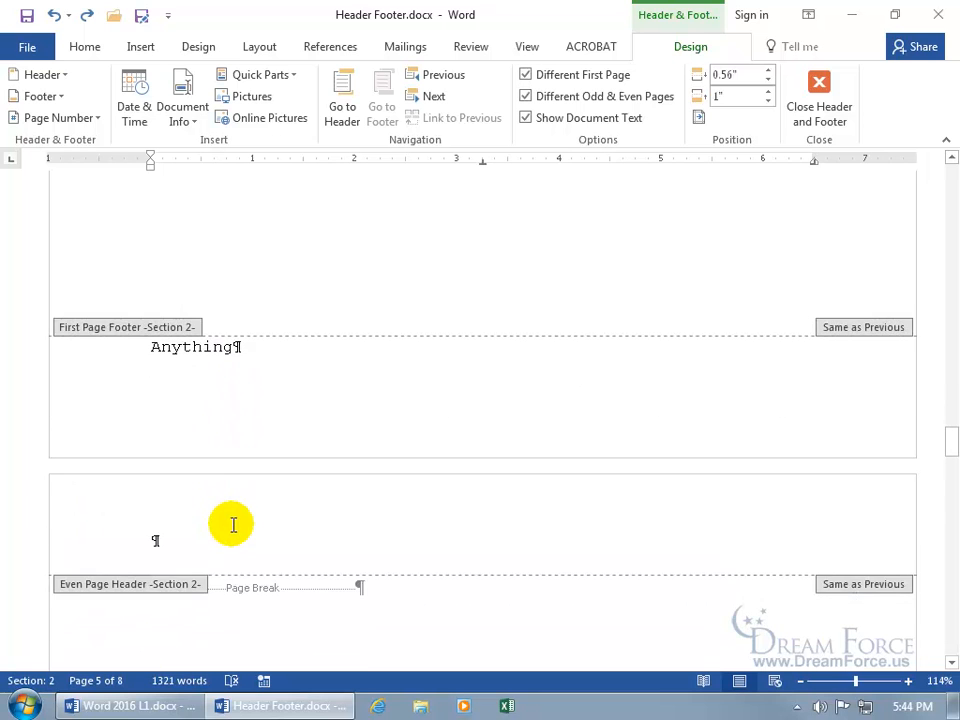
pyautogui.scroll(-1, 229, 523)
pyautogui.click(157, 487)
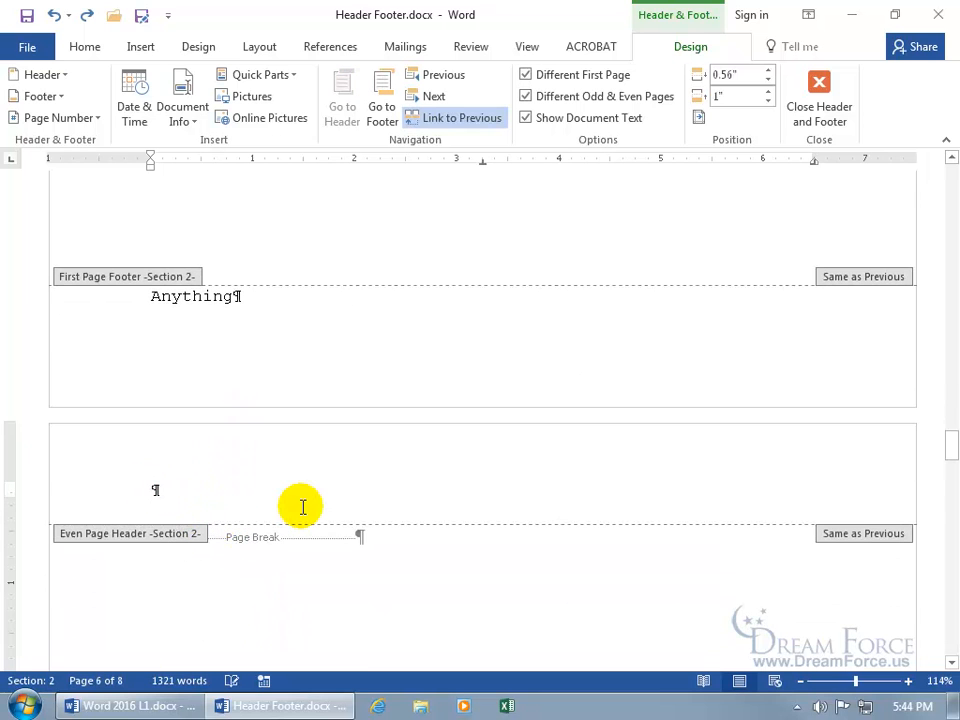
pyautogui.write('Chapter 2')
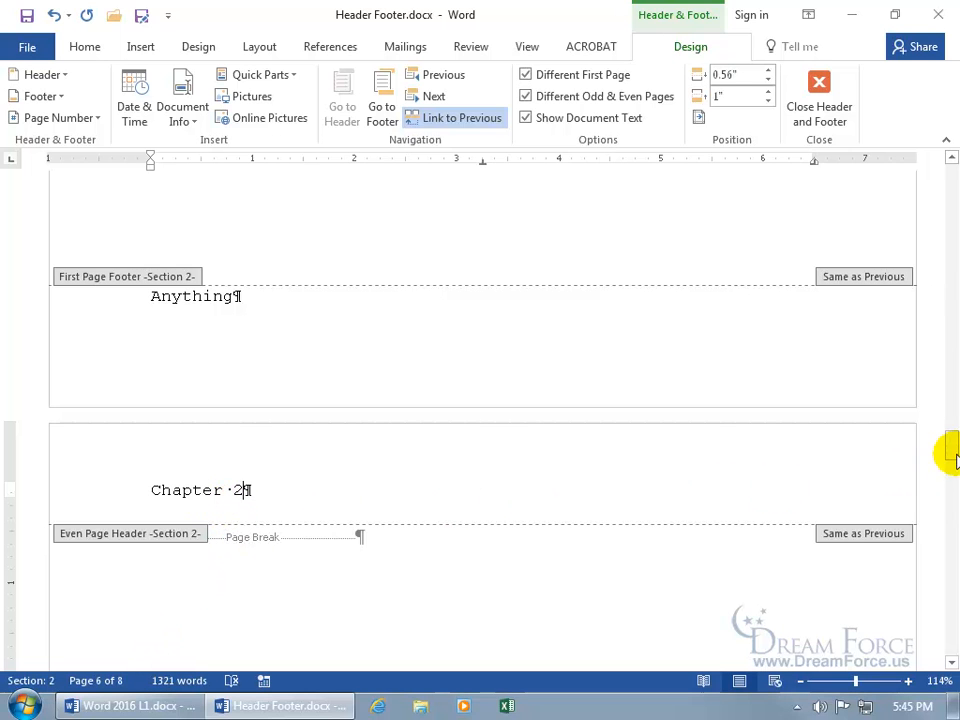
# - Check the even page headers above Works Cited and on page 2 for the linked header text
pyautogui.moveTo(952, 448); pyautogui.dragTo(951, 598)
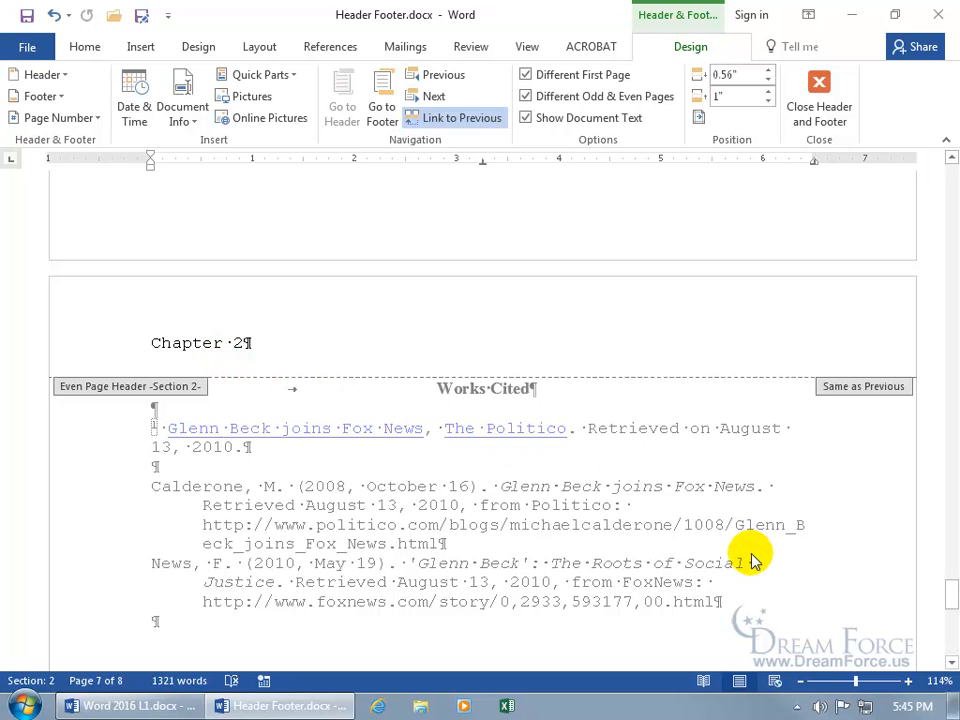
pyautogui.moveTo(948, 601); pyautogui.dragTo(950, 240)
pyautogui.click(212, 331)
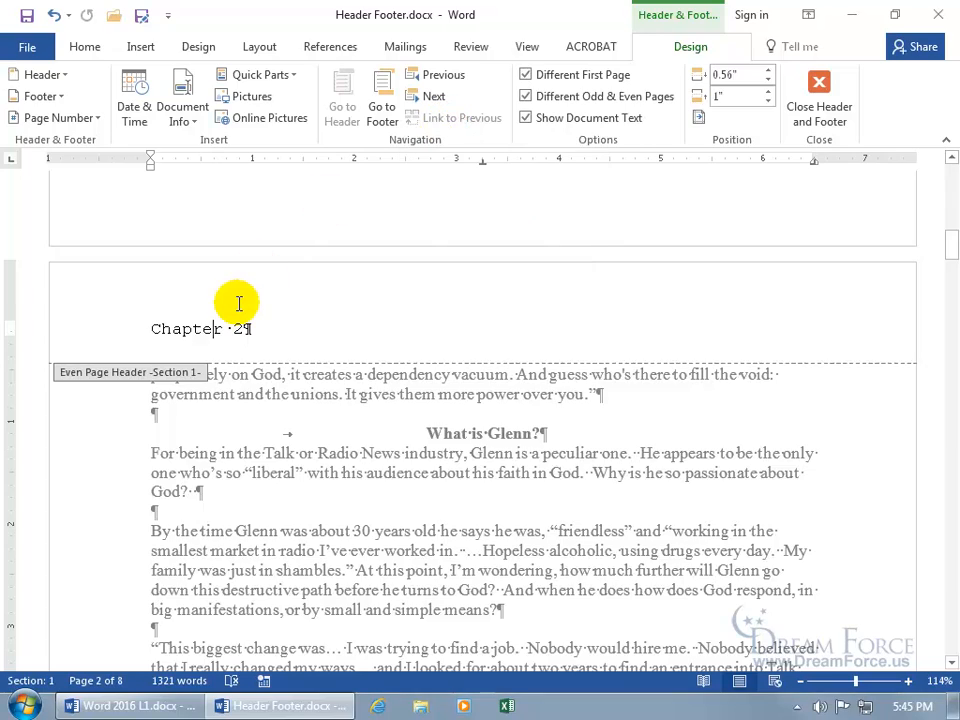
# - Unlink the Section 2 even page header on page 6 from the previous section
pyautogui.moveTo(952, 244); pyautogui.dragTo(951, 452)
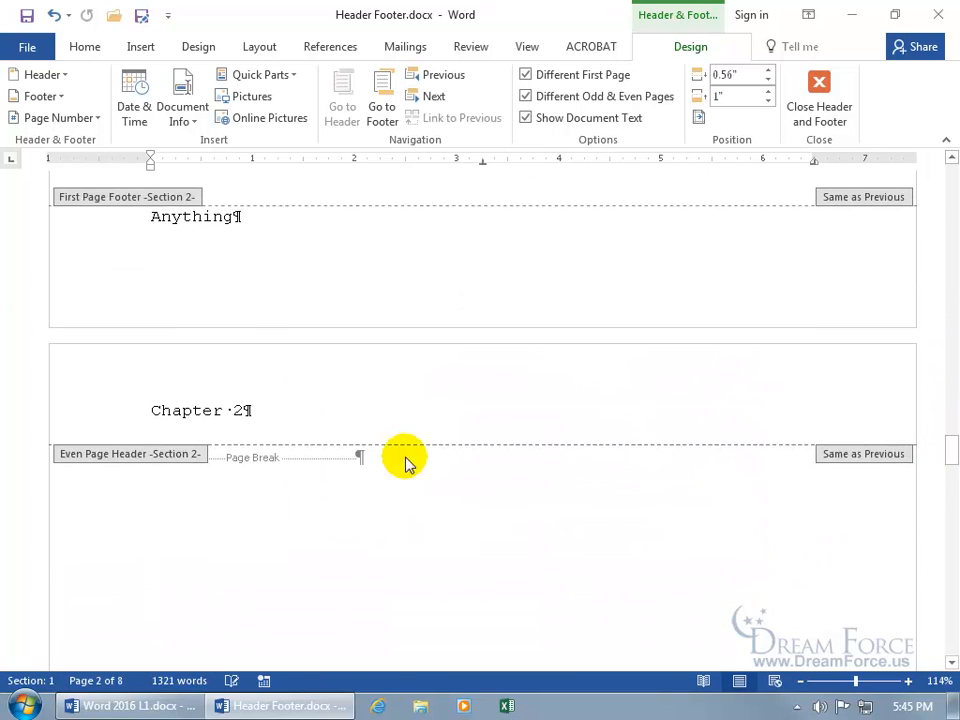
pyautogui.click(184, 410)
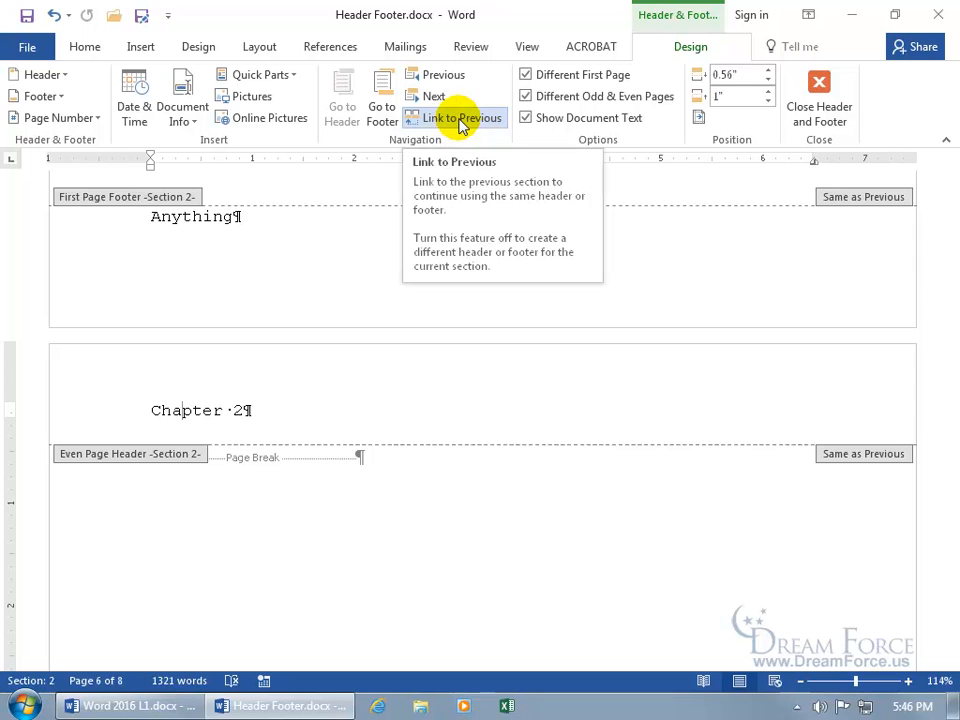
pyautogui.click(461, 120)
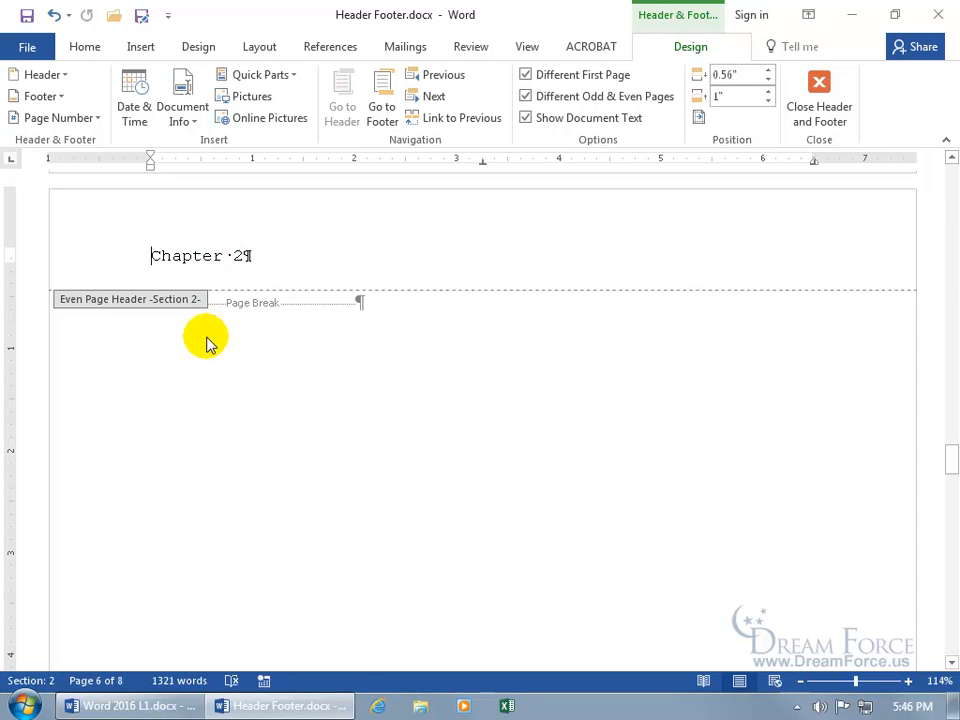
# - Delete "Chapter 2" from the Section 1 even page header on page 2, and check the Section 2 even page header
pyautogui.moveTo(950, 463); pyautogui.dragTo(949, 244)
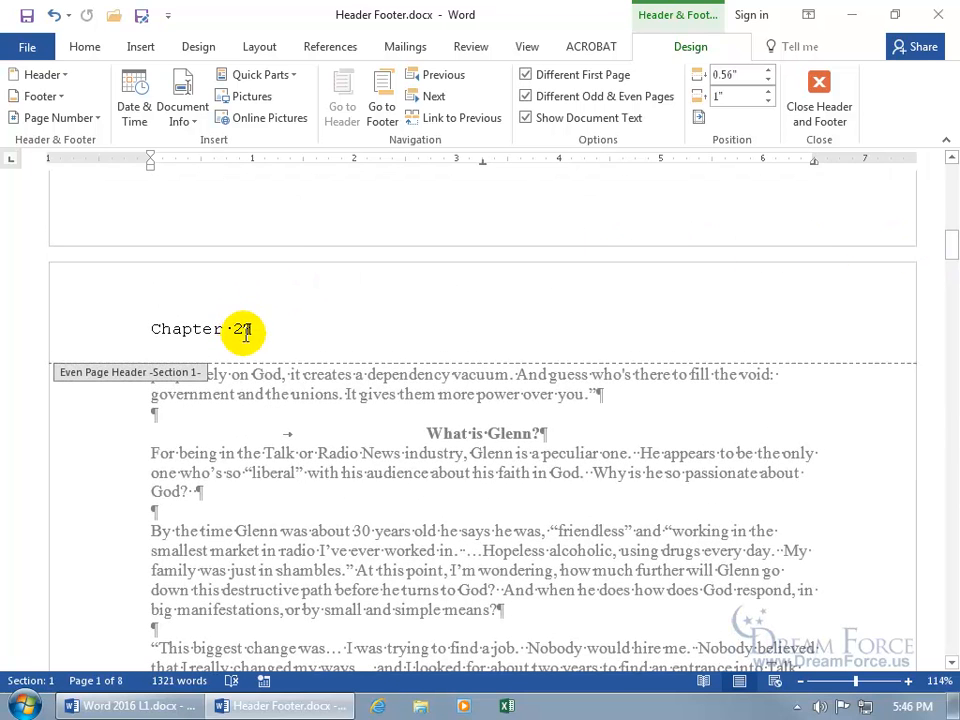
pyautogui.moveTo(244, 329); pyautogui.dragTo(157, 329)
pyautogui.press('Delete')
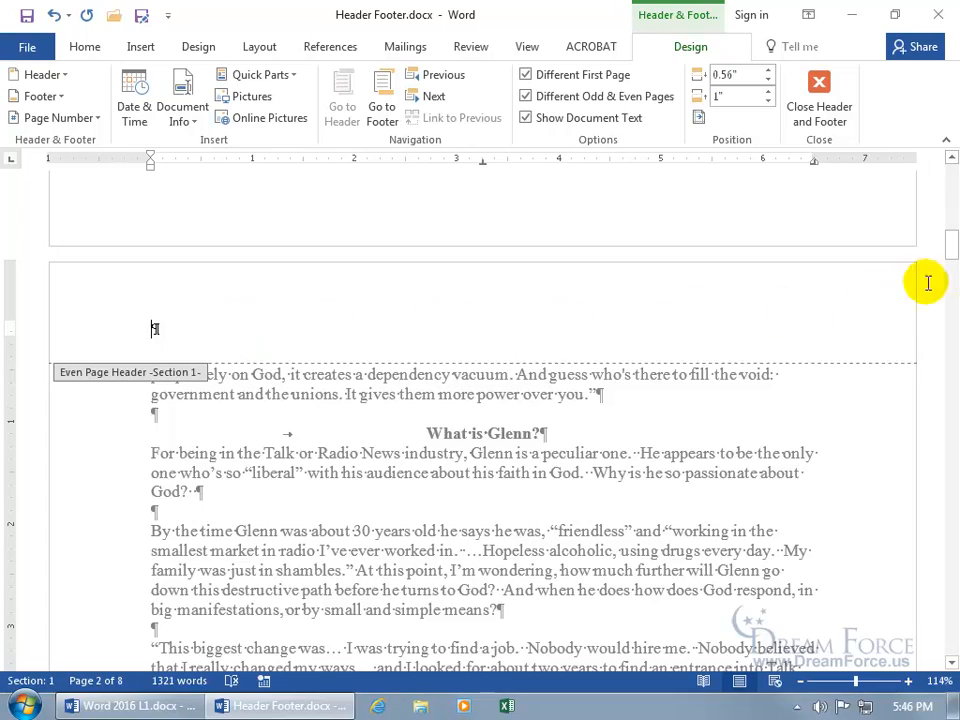
pyautogui.moveTo(950, 250); pyautogui.dragTo(895, 458)
pyautogui.click(212, 381)
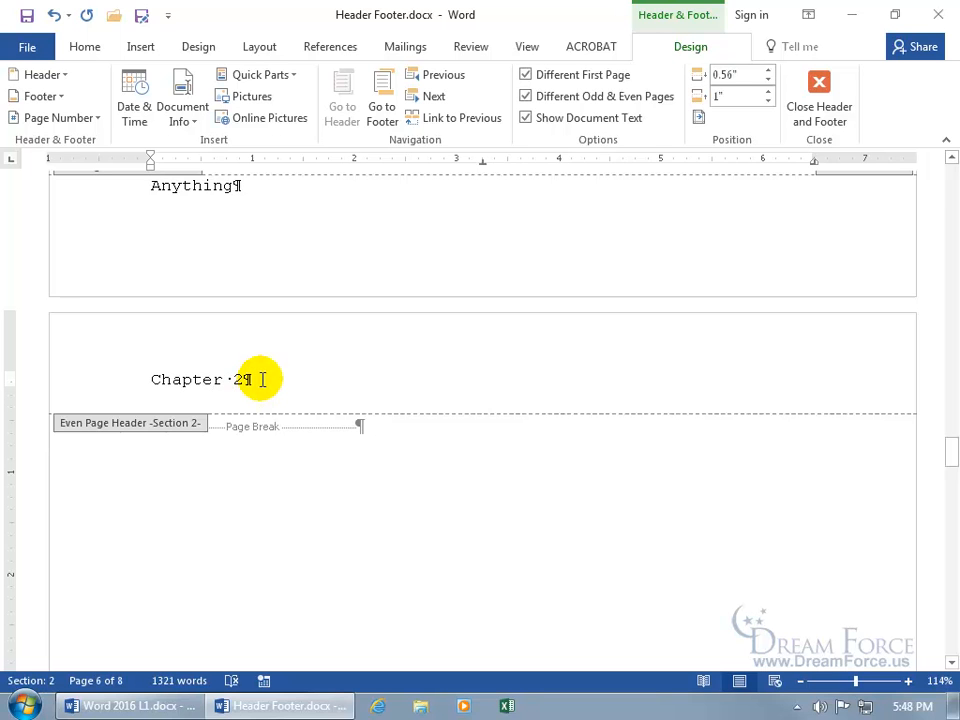
# - Try entering "Say" in the still linked Section 2 first page header, check Section 1's first page header, and undo the entry
pyautogui.moveTo(945, 454); pyautogui.dragTo(950, 388)
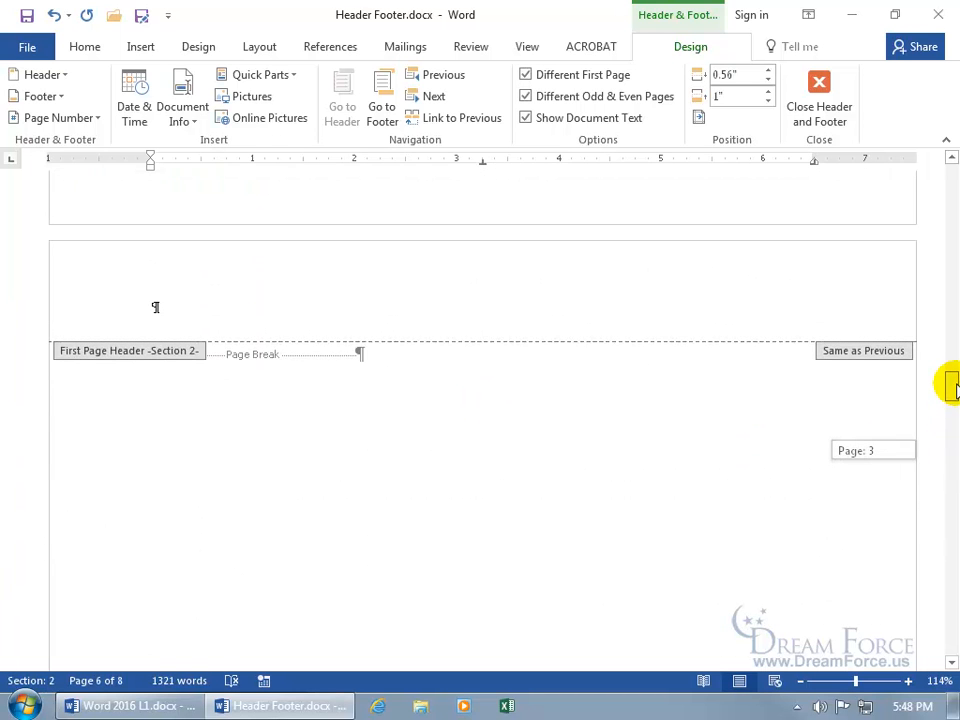
pyautogui.click(156, 306)
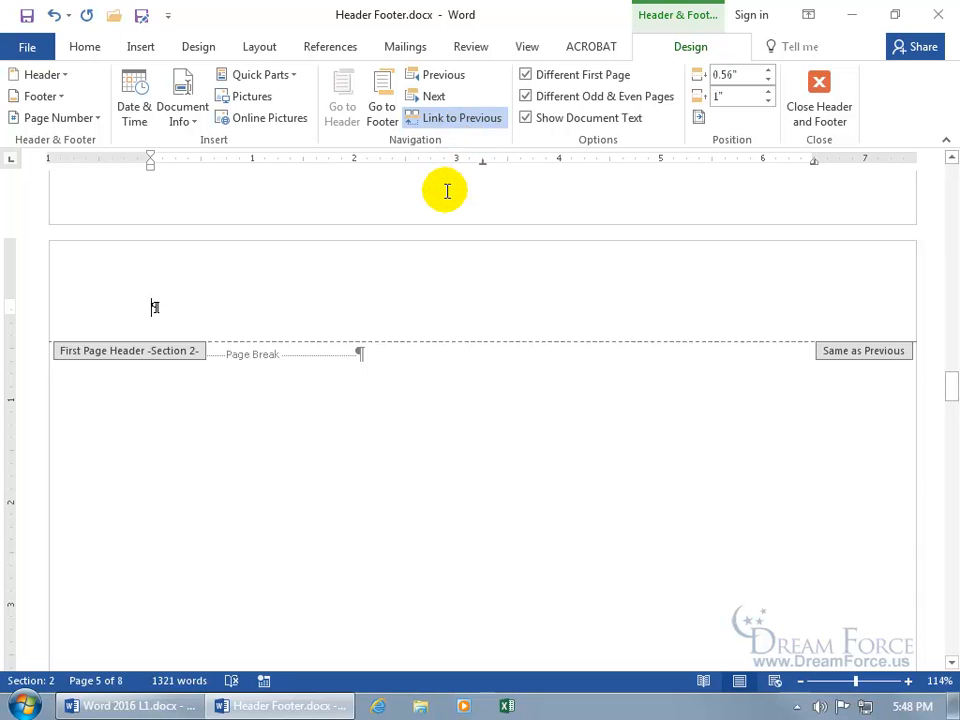
pyautogui.write('Say')
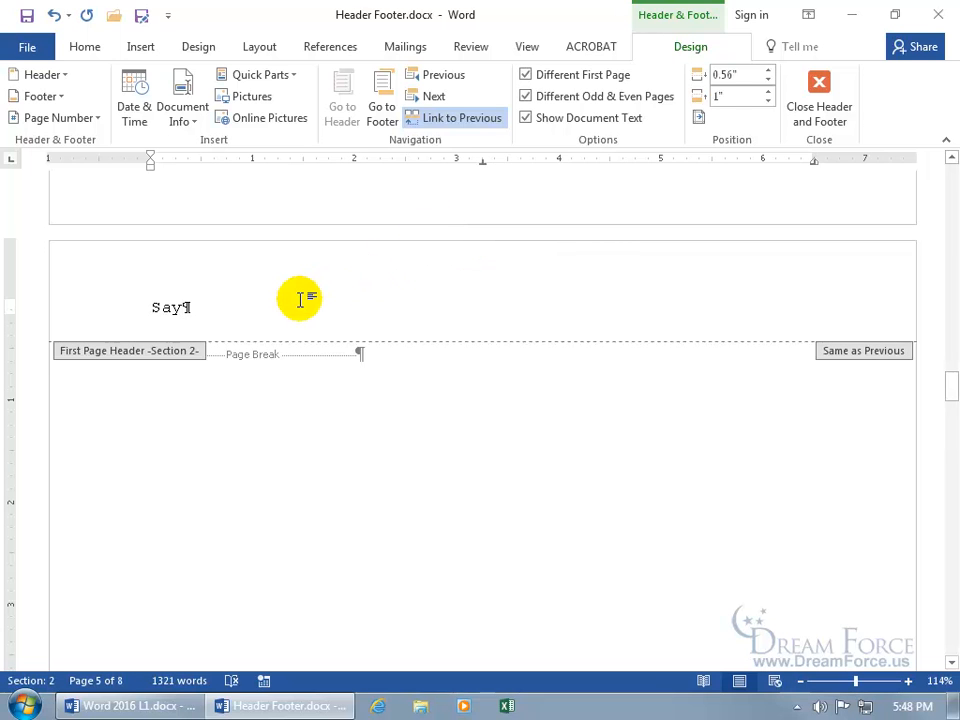
pyautogui.moveTo(950, 393); pyautogui.dragTo(945, 159)
pyautogui.click(155, 248)
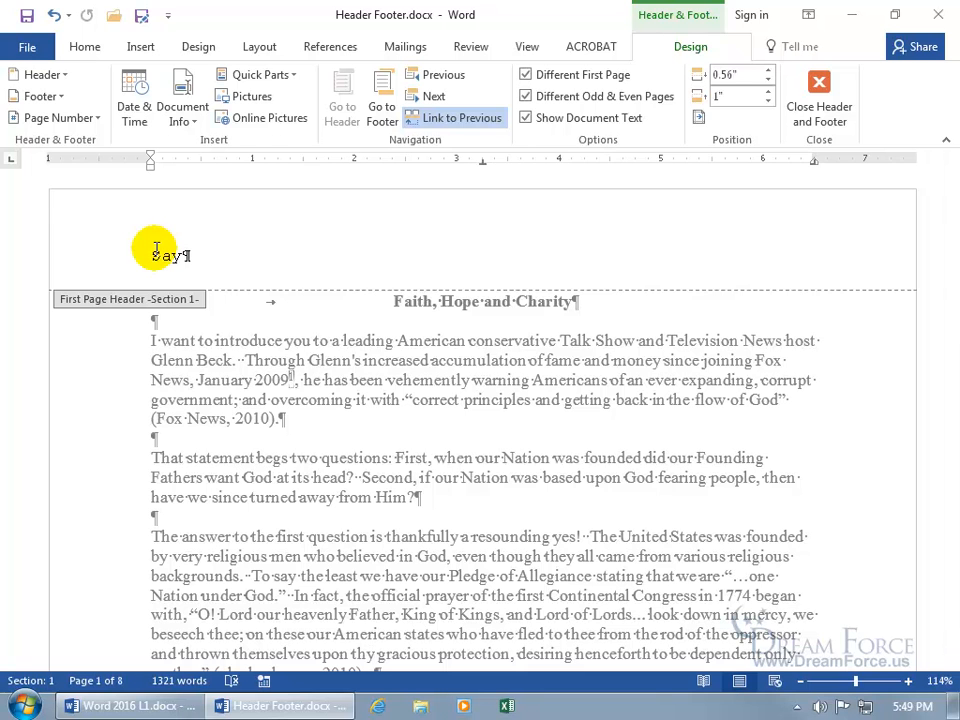
pyautogui.click(53, 15)
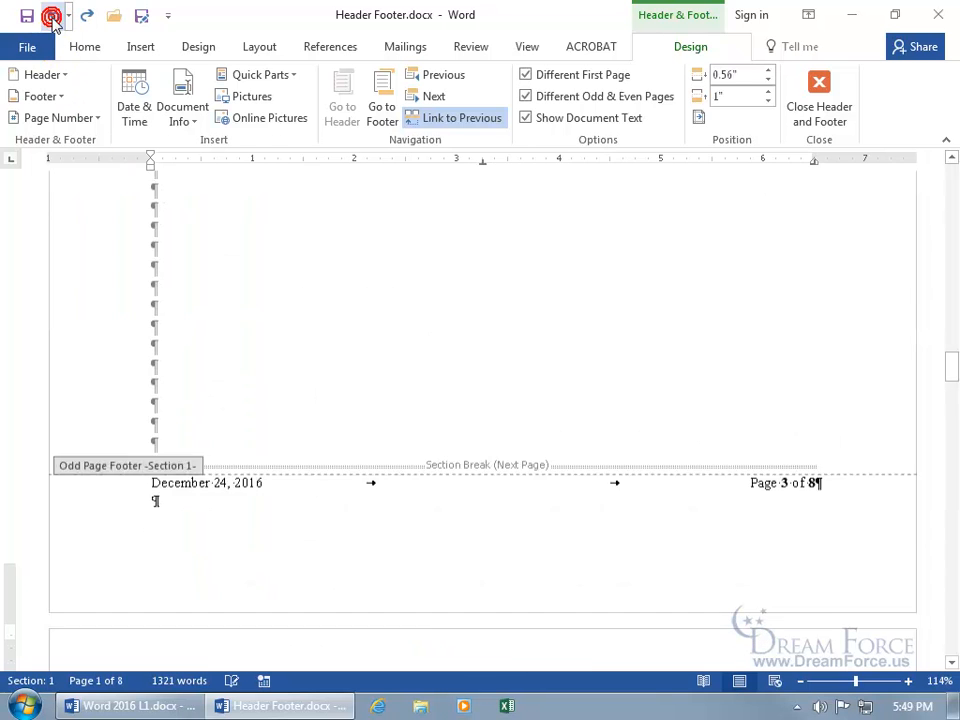
# - Unlink the Section 2 first page header from the previous section and enter "Say" in it
pyautogui.scroll(-3, 178, 508)
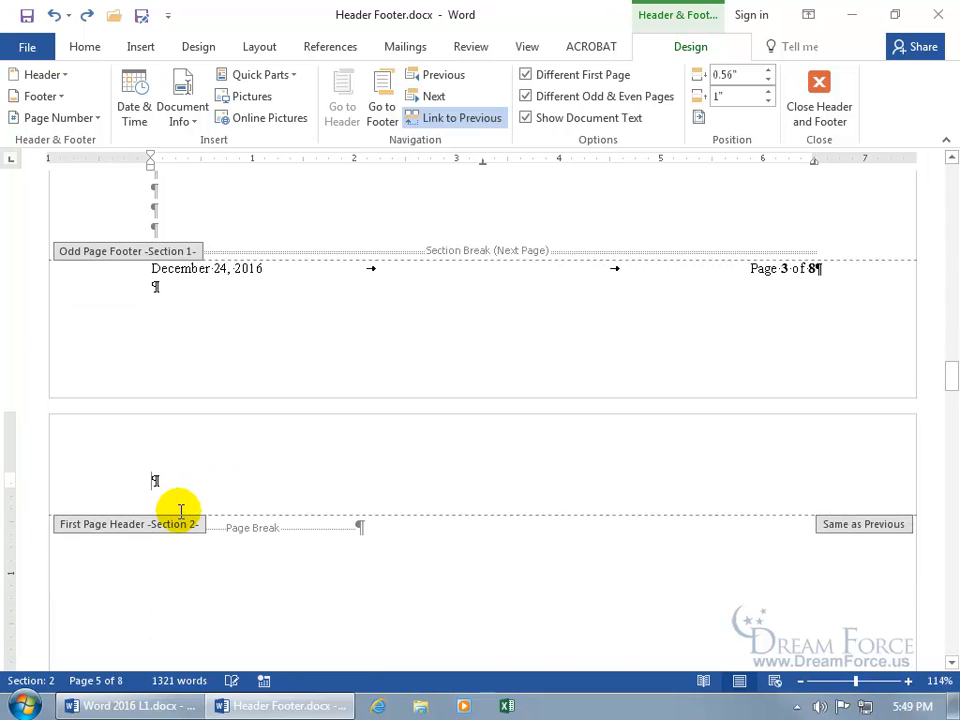
pyautogui.click(465, 120)
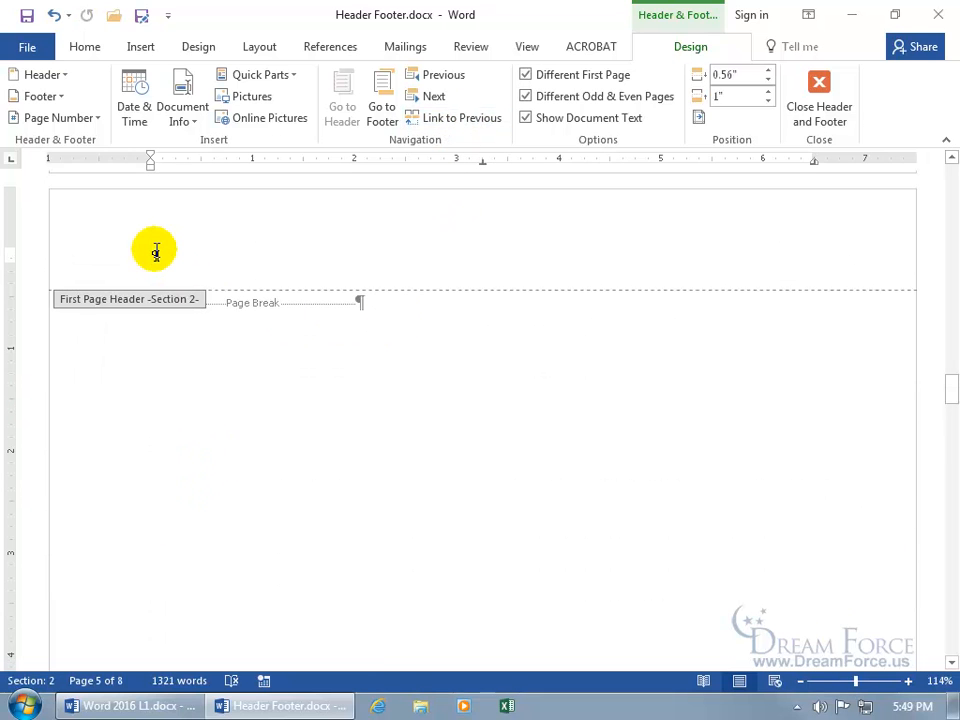
pyautogui.write('Say')
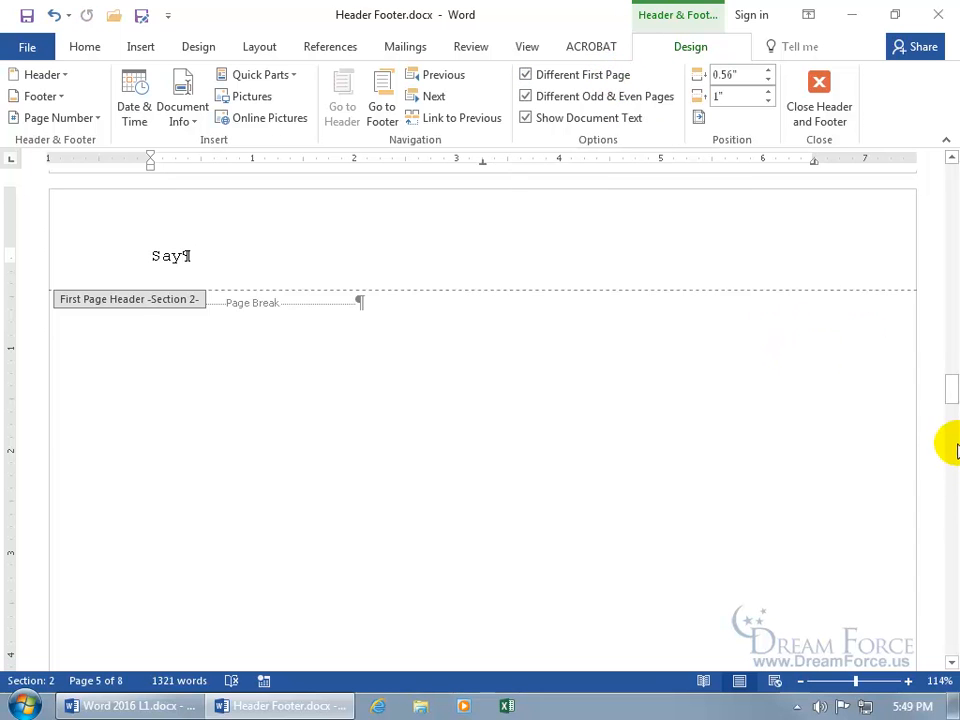
# - Compare the Section 2 even page header on page 6 with the Section 1 first page header on page 1
pyautogui.moveTo(950, 390); pyautogui.dragTo(954, 462)
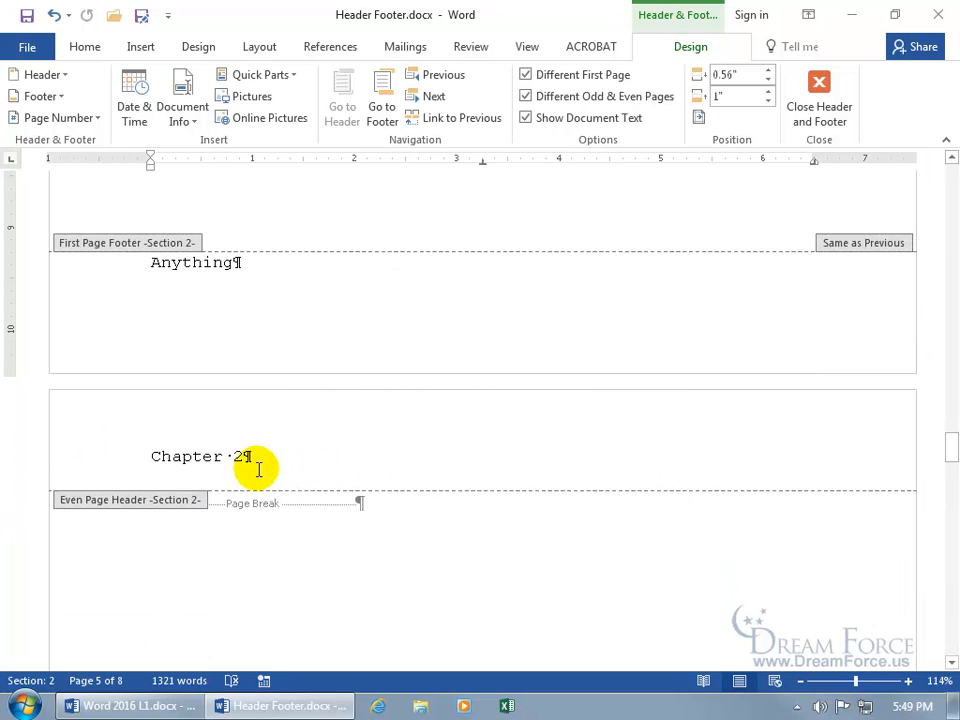
pyautogui.moveTo(953, 456); pyautogui.dragTo(951, 180)
pyautogui.click(157, 252)
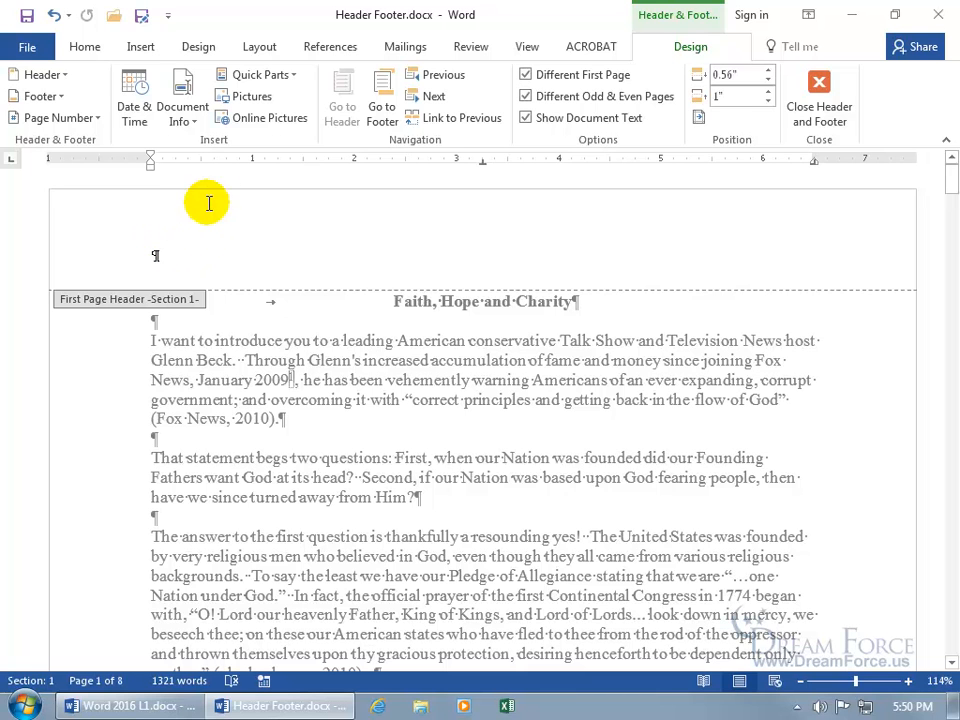
pyautogui.click(259, 47)
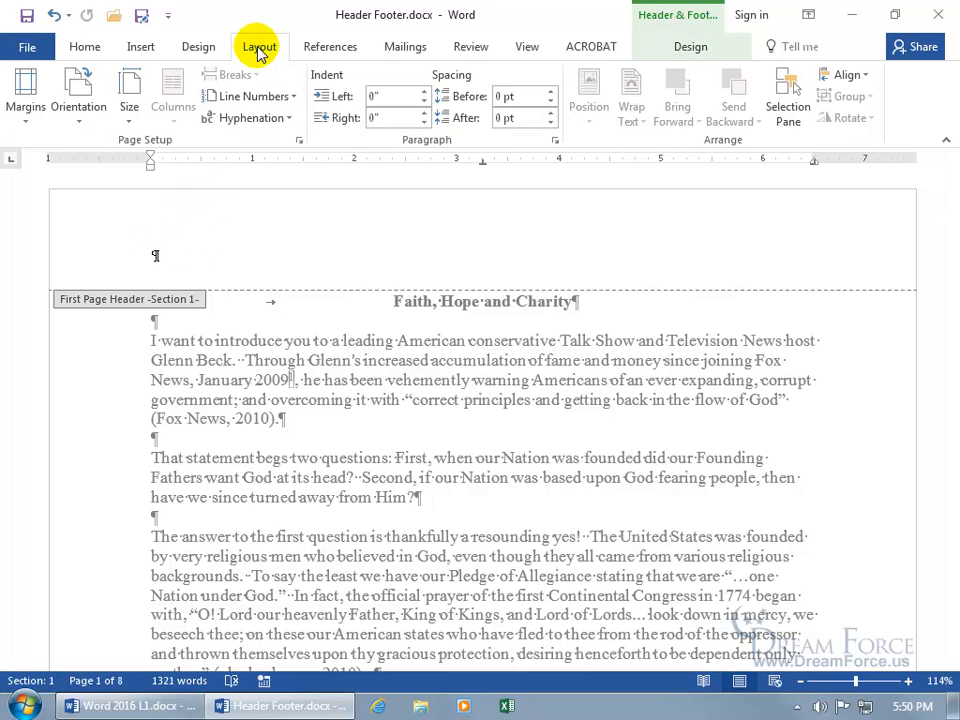